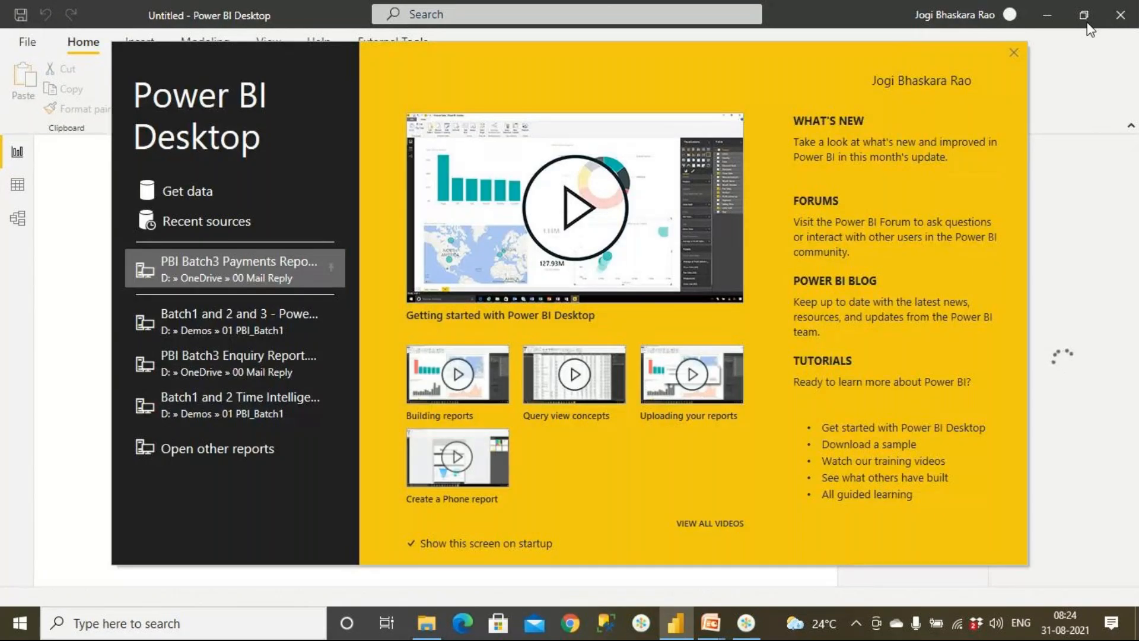
- Dismiss the start screen and connect to the Adv Works RetailData Excel workbook in the SourceData folder
{"action": "left_click", "coordinate": [1015, 57]}
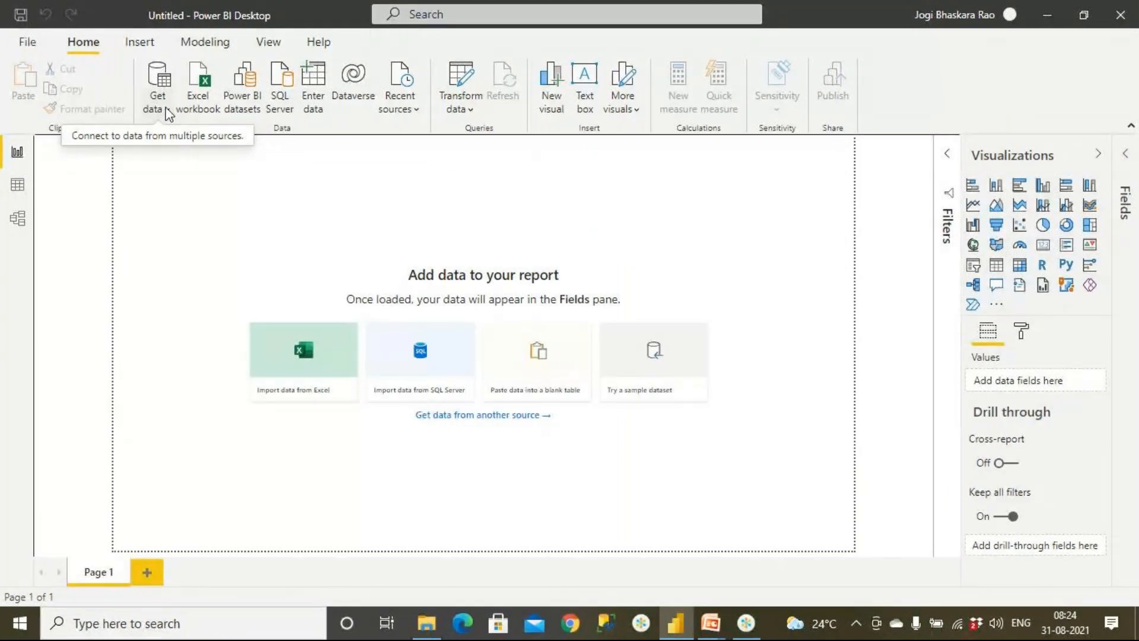
{"action": "left_click", "coordinate": [167, 113]}
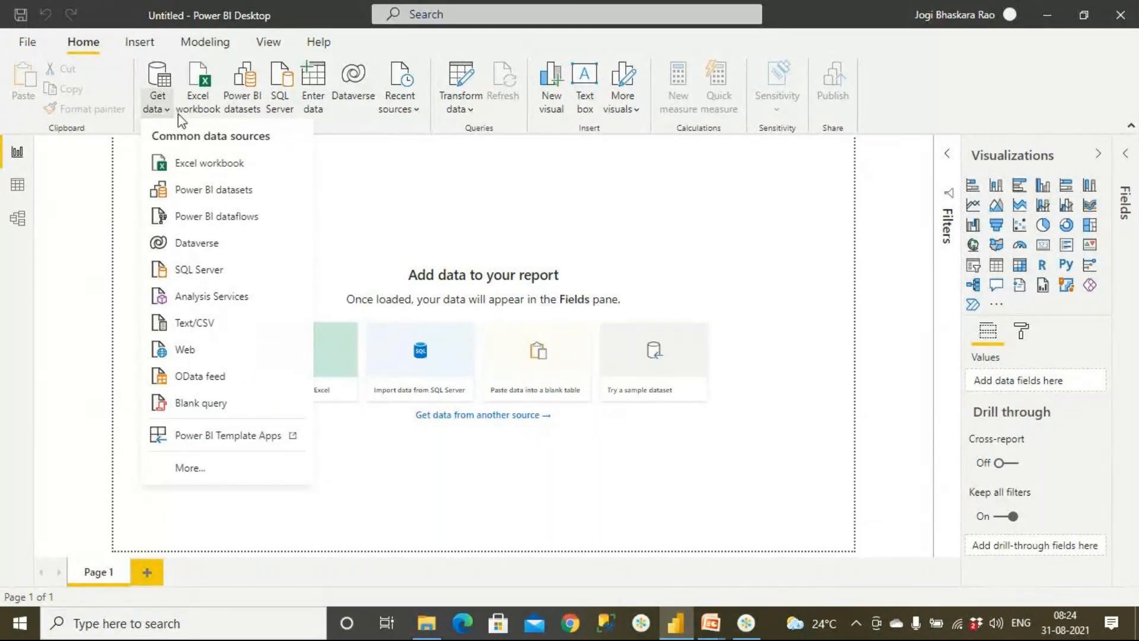
{"action": "left_click", "coordinate": [474, 114]}
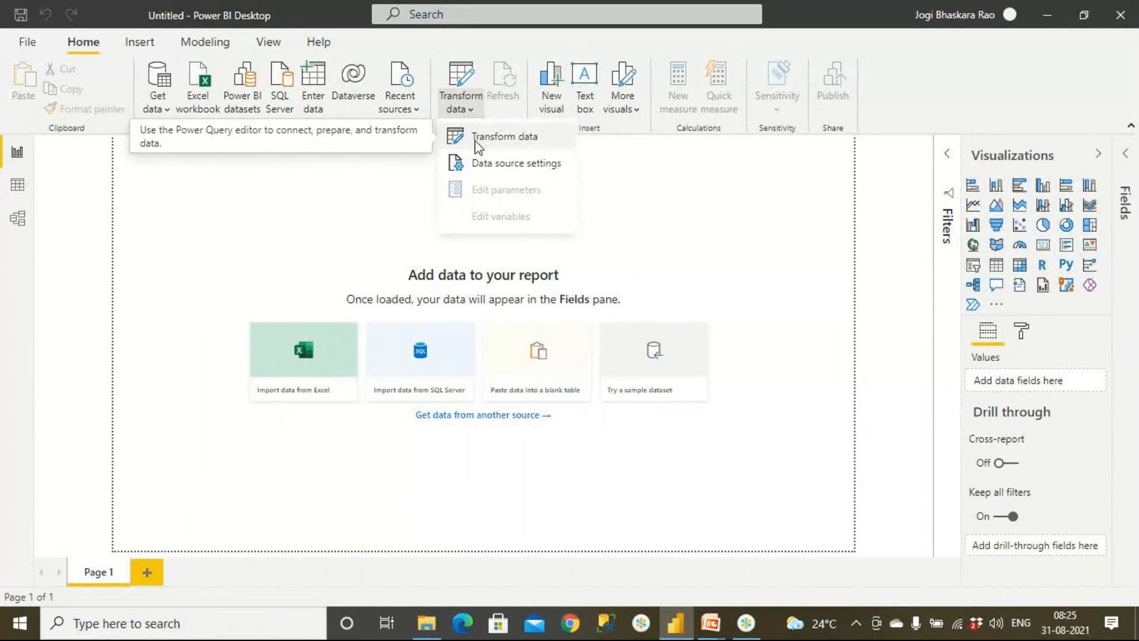
{"action": "left_click", "coordinate": [168, 112]}
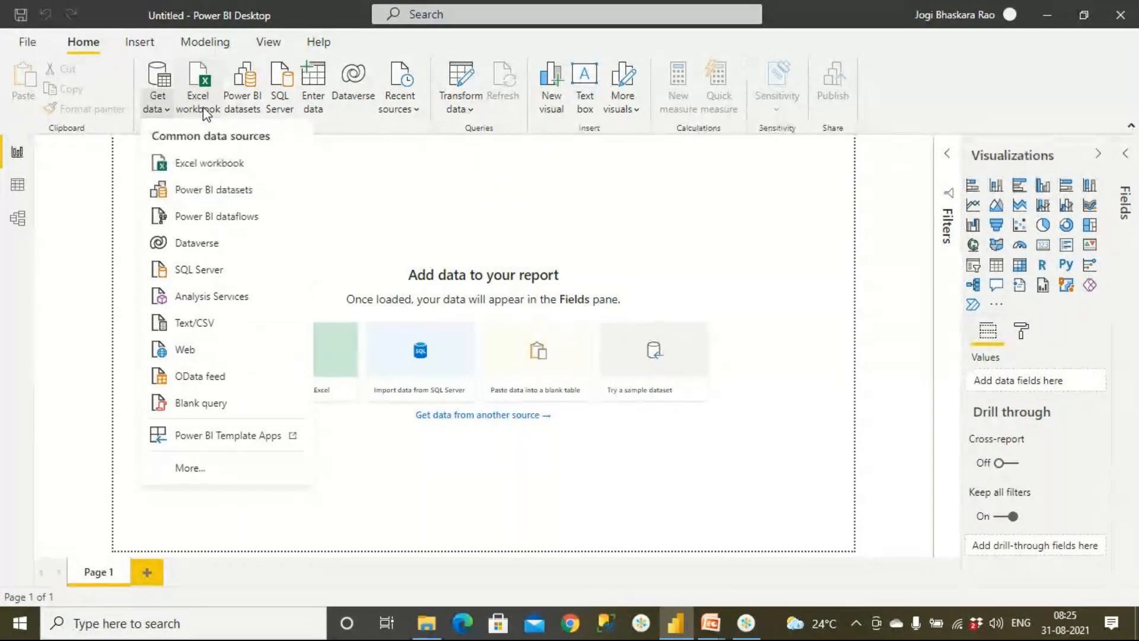
{"action": "left_click", "coordinate": [198, 166]}
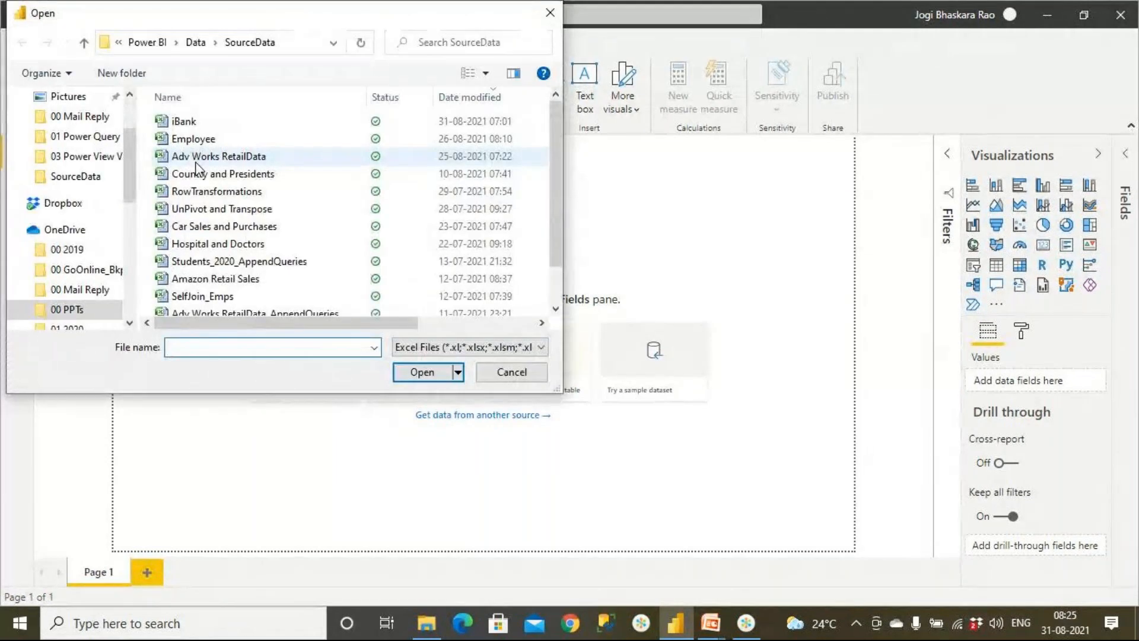
{"action": "left_click", "coordinate": [196, 163]}
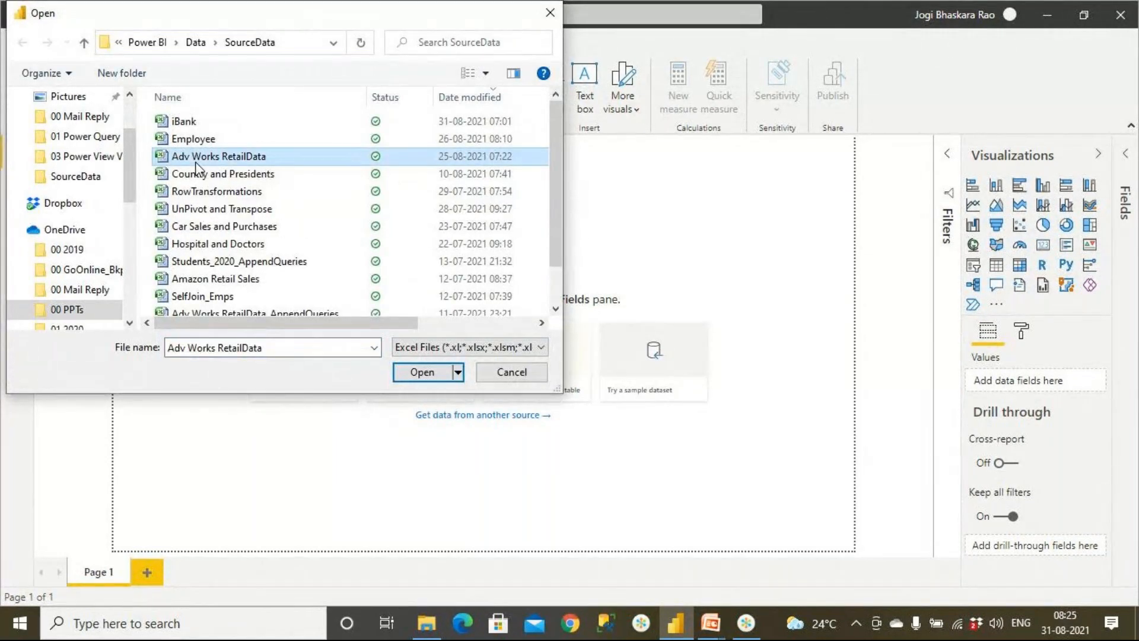
{"action": "left_click", "coordinate": [422, 372]}
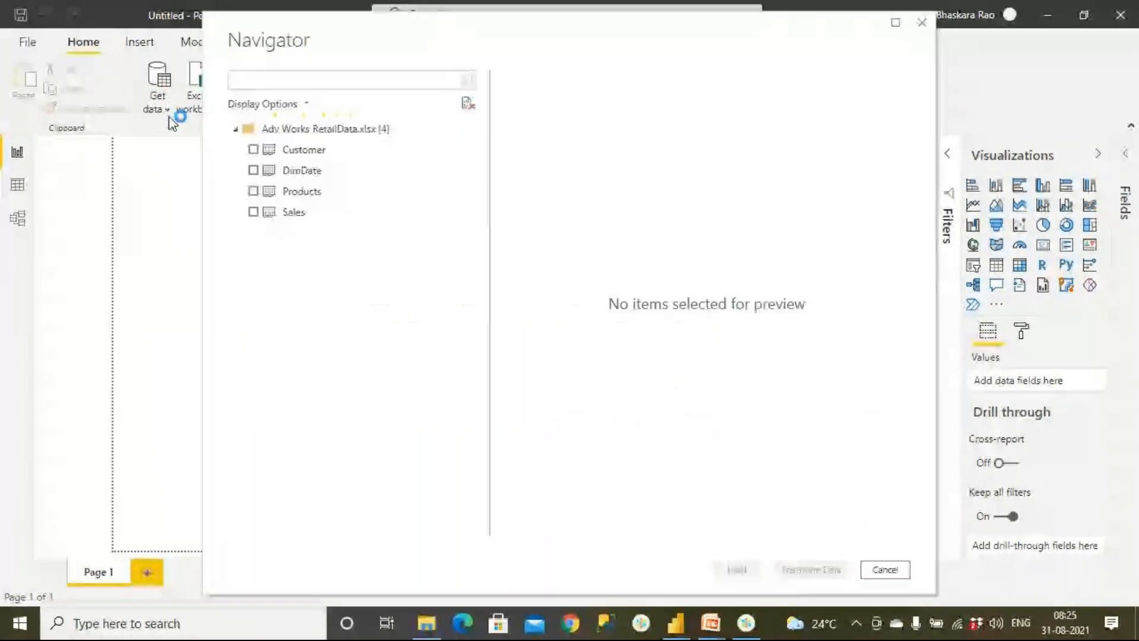
- Select the Customer, Products and Sales tables of the workbook for import
{"action": "left_click", "coordinate": [253, 150]}
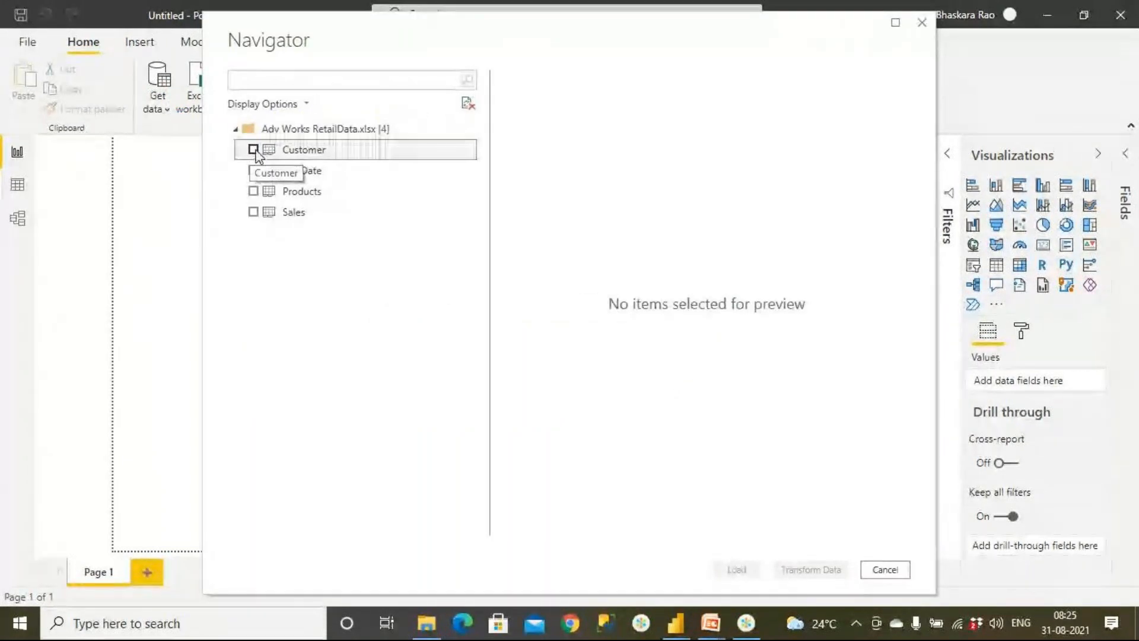
{"action": "left_click", "coordinate": [252, 190]}
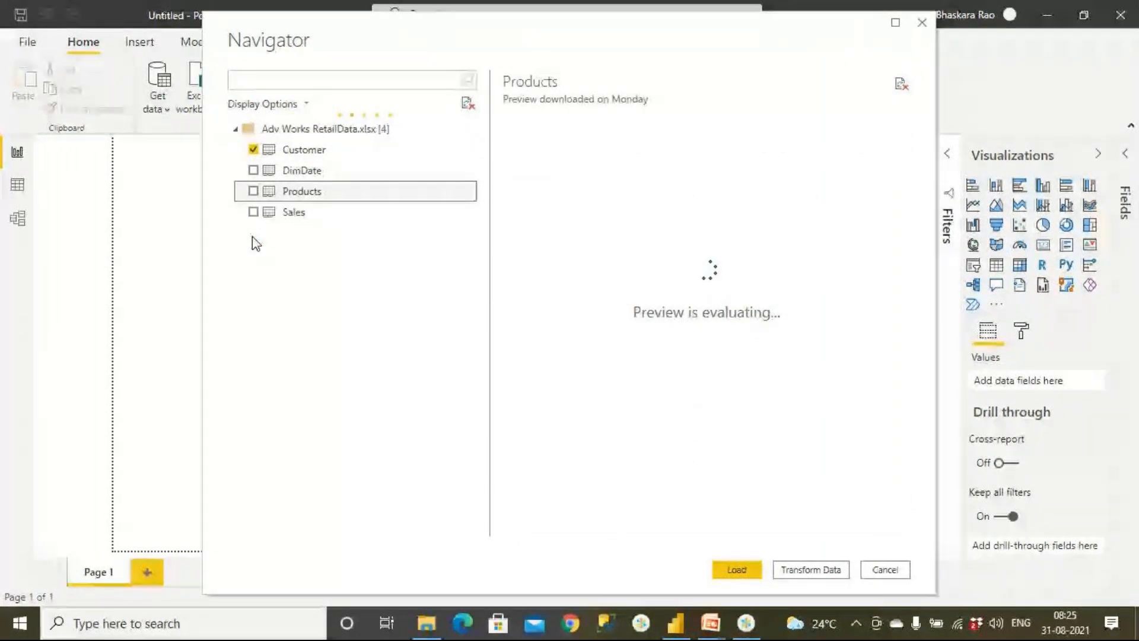
{"action": "left_click", "coordinate": [254, 195]}
{"action": "left_click", "coordinate": [254, 212]}
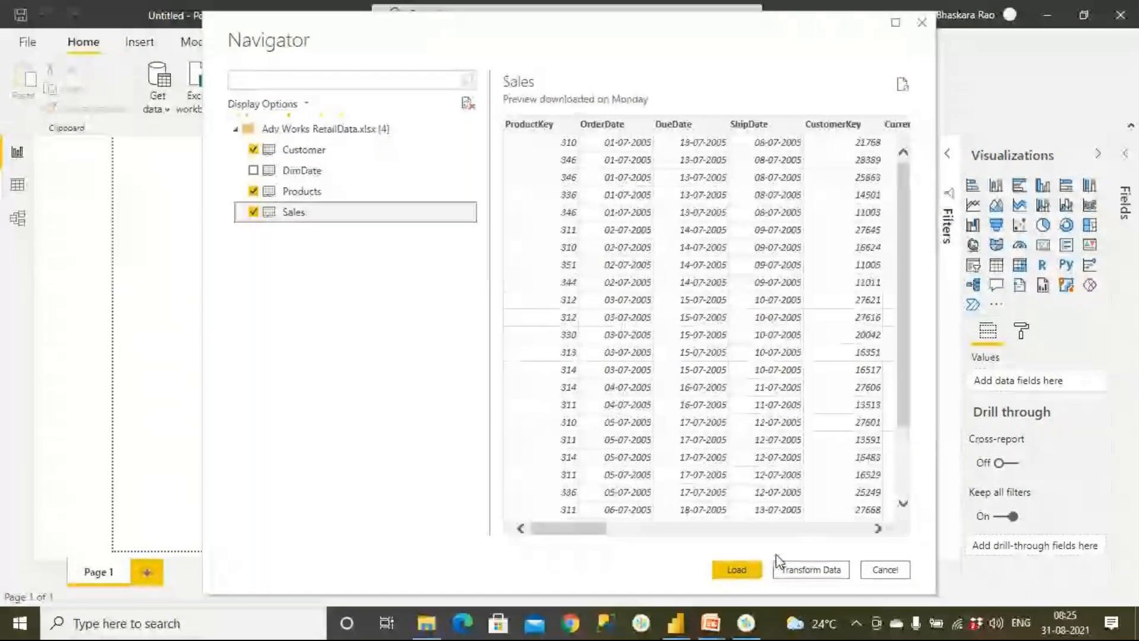
- Launch Epic Pen and bring up its annotation toolbar over the table selection
{"action": "key", "text": "super"}
{"action": "type", "text": "ep"}
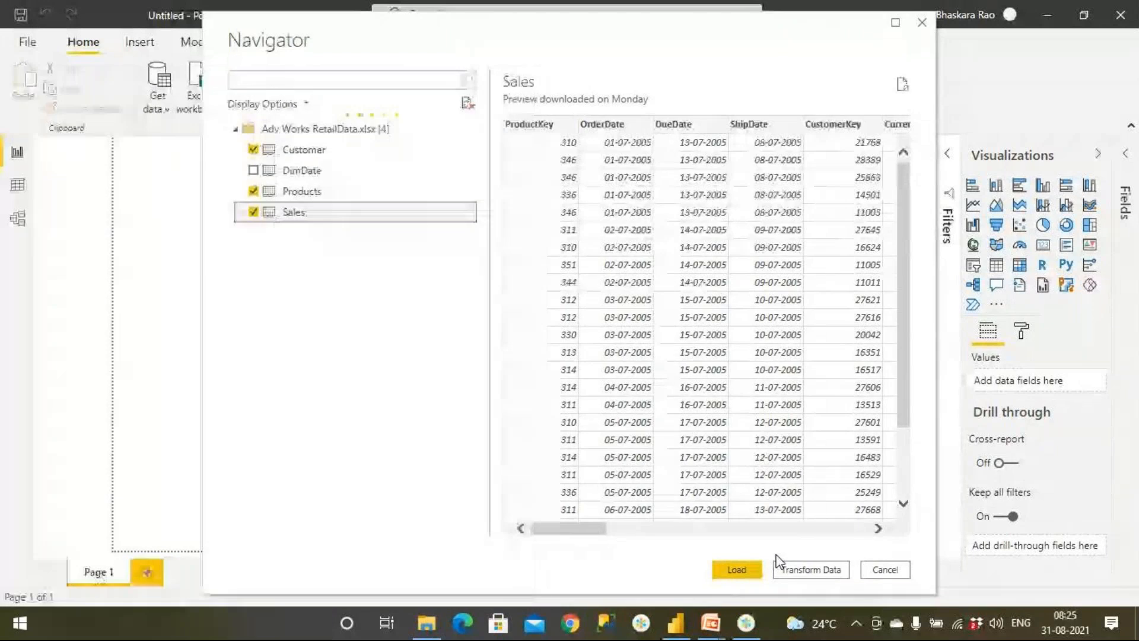
{"action": "type", "text": "ic"}
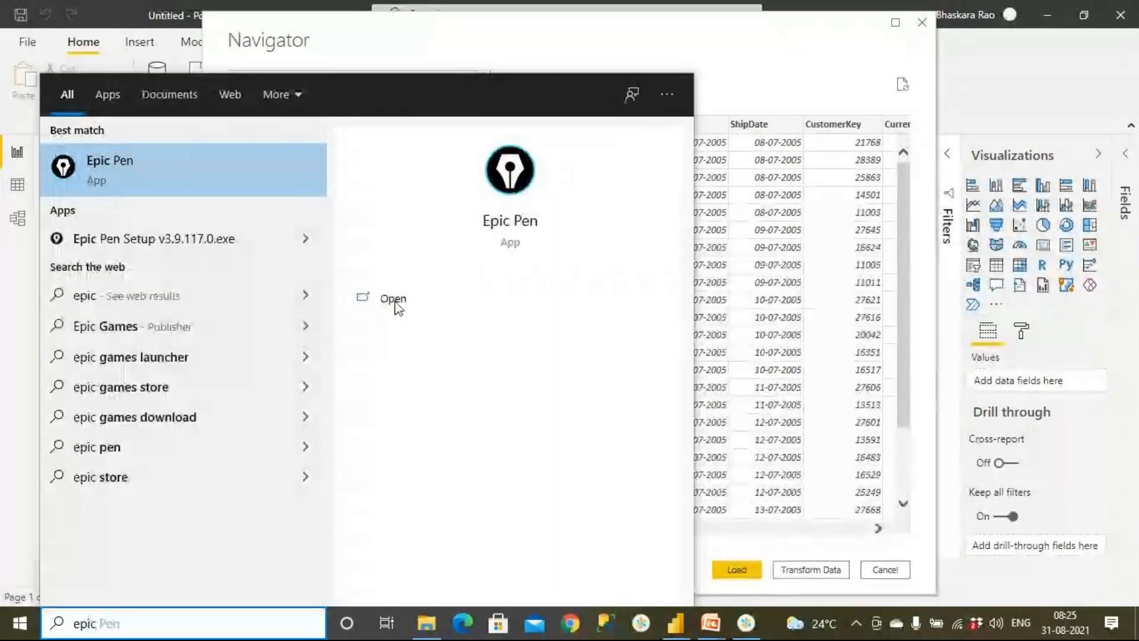
{"action": "left_click", "coordinate": [164, 163]}
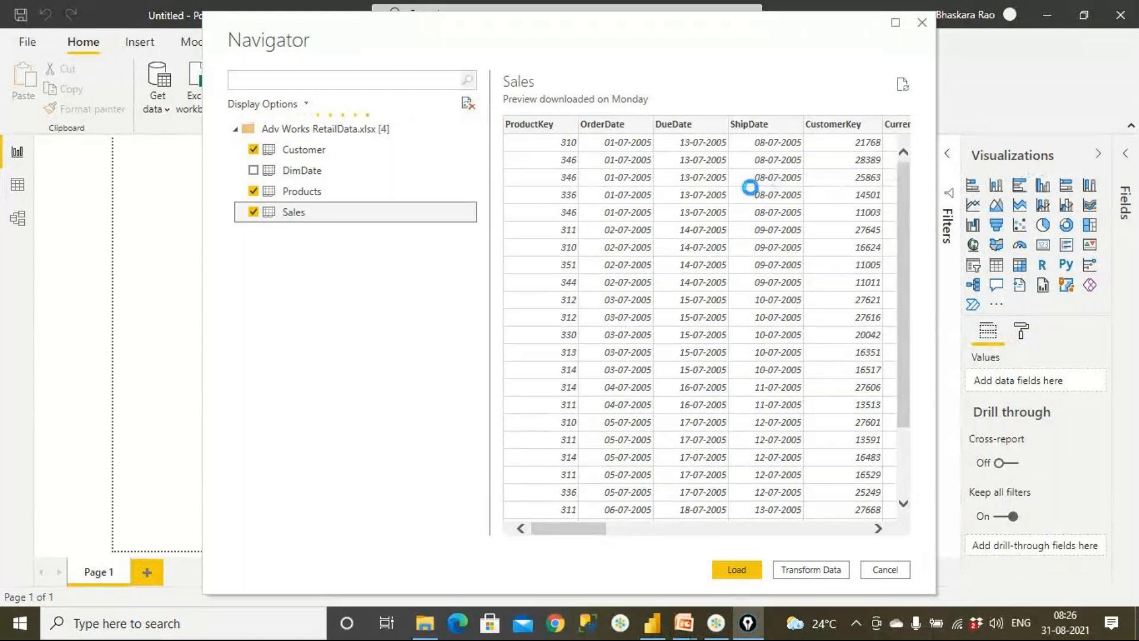
{"action": "left_click", "coordinate": [748, 624]}
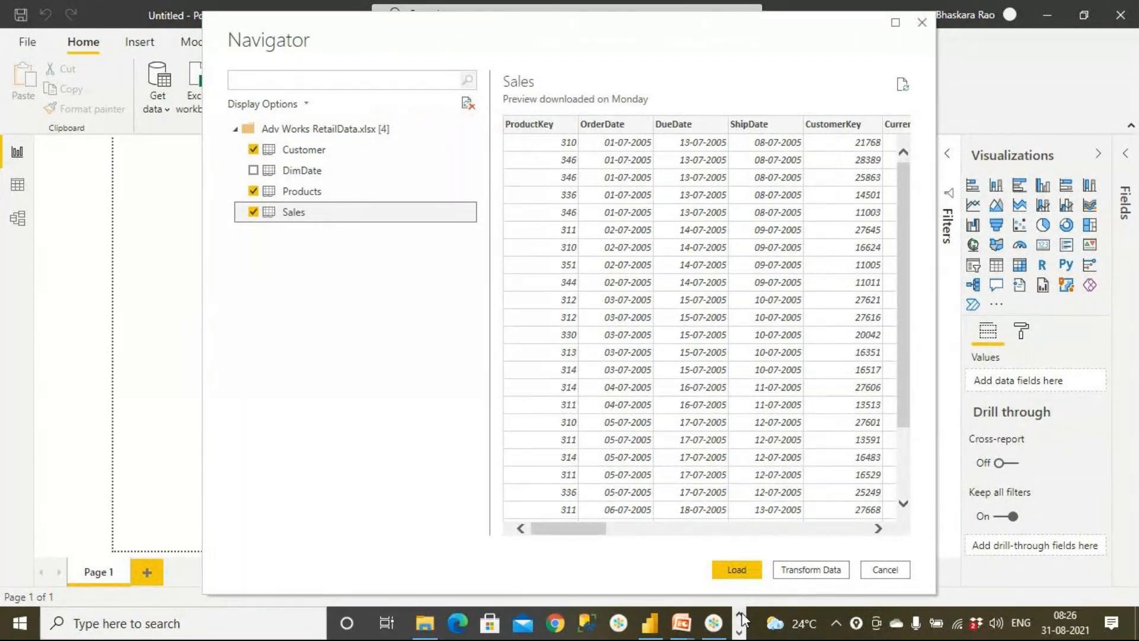
{"action": "left_click", "coordinate": [740, 632]}
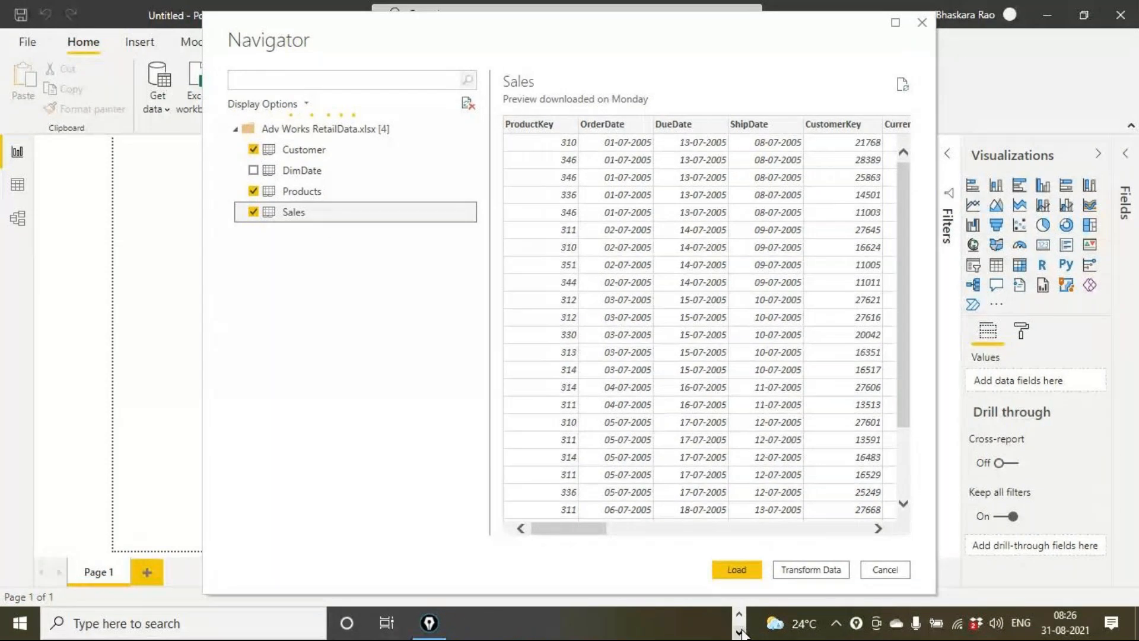
{"action": "left_click", "coordinate": [436, 617]}
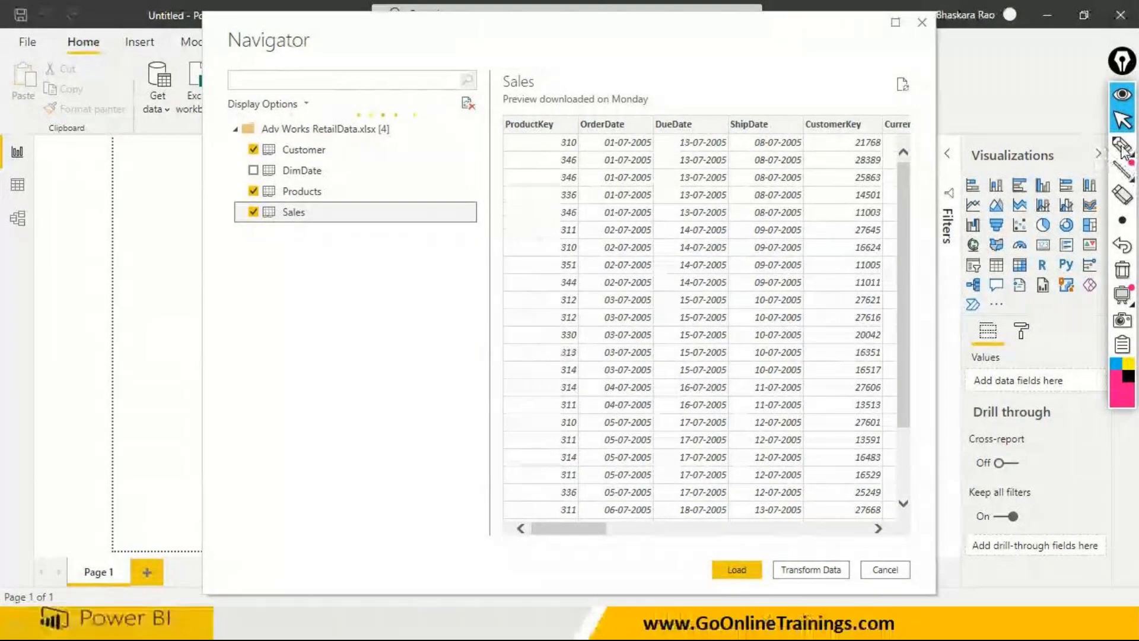
- Annotate the import choices in pink: circle and tick Load, circle Transform Data with an arrow to "PQ", and cross it out
{"action": "mouse_move", "coordinate": [1121, 147]}
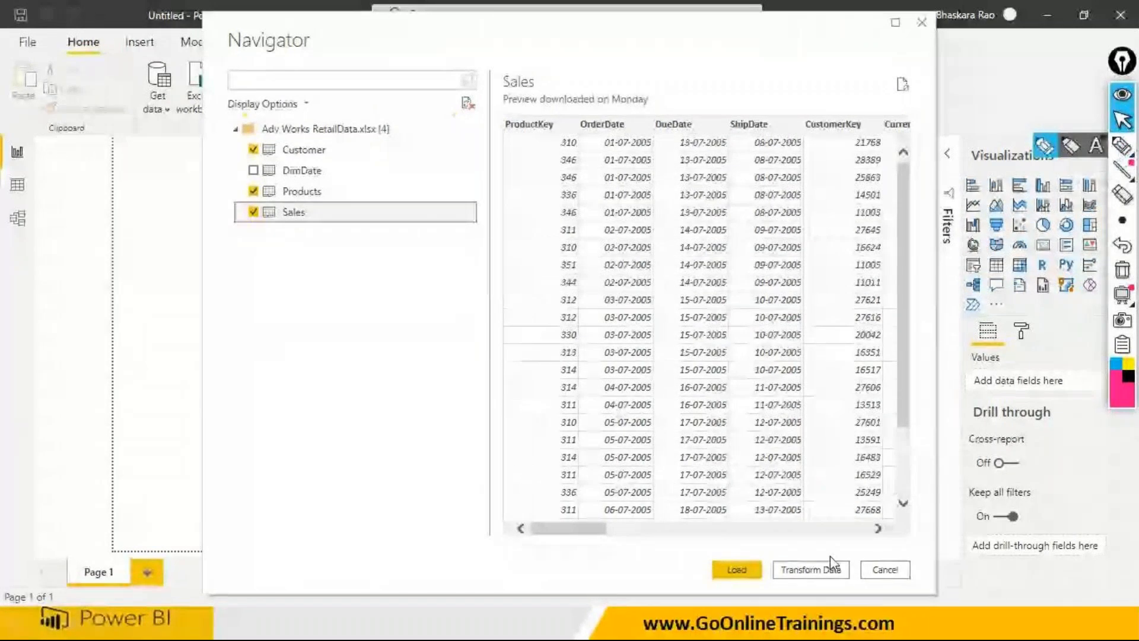
{"action": "left_click", "coordinate": [1070, 146]}
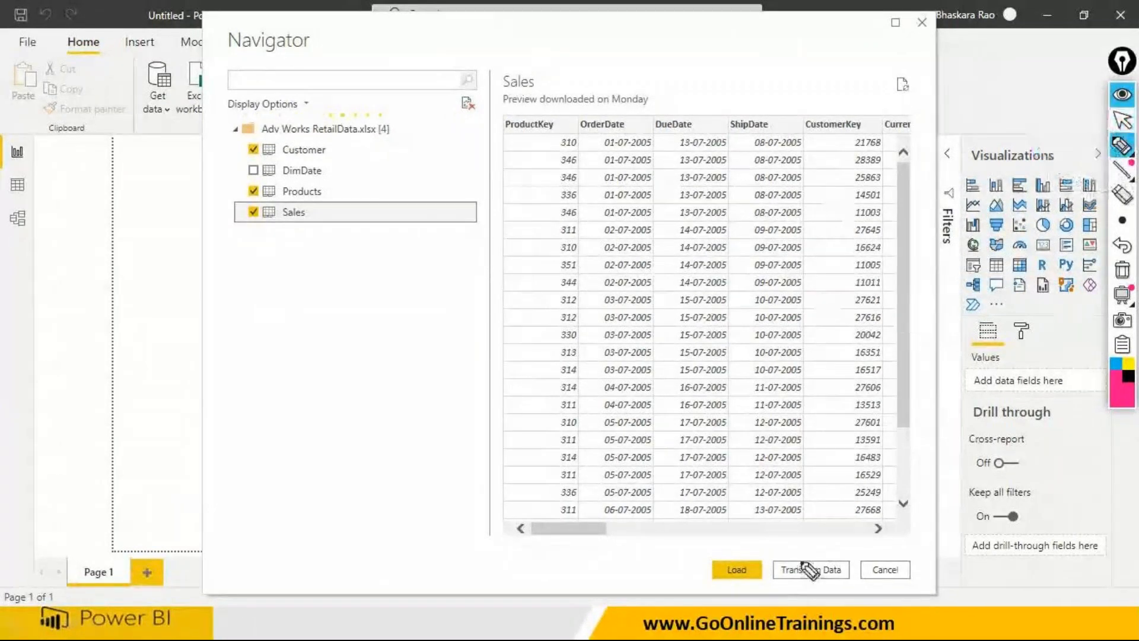
{"action": "mouse_move", "coordinate": [751, 555]}
{"action": "left_mouse_down"}
{"action": "mouse_move", "coordinate": [700, 561]}
{"action": "mouse_move", "coordinate": [721, 596]}
{"action": "mouse_move", "coordinate": [765, 567]}
{"action": "mouse_move", "coordinate": [731, 547]}
{"action": "left_mouse_up"}
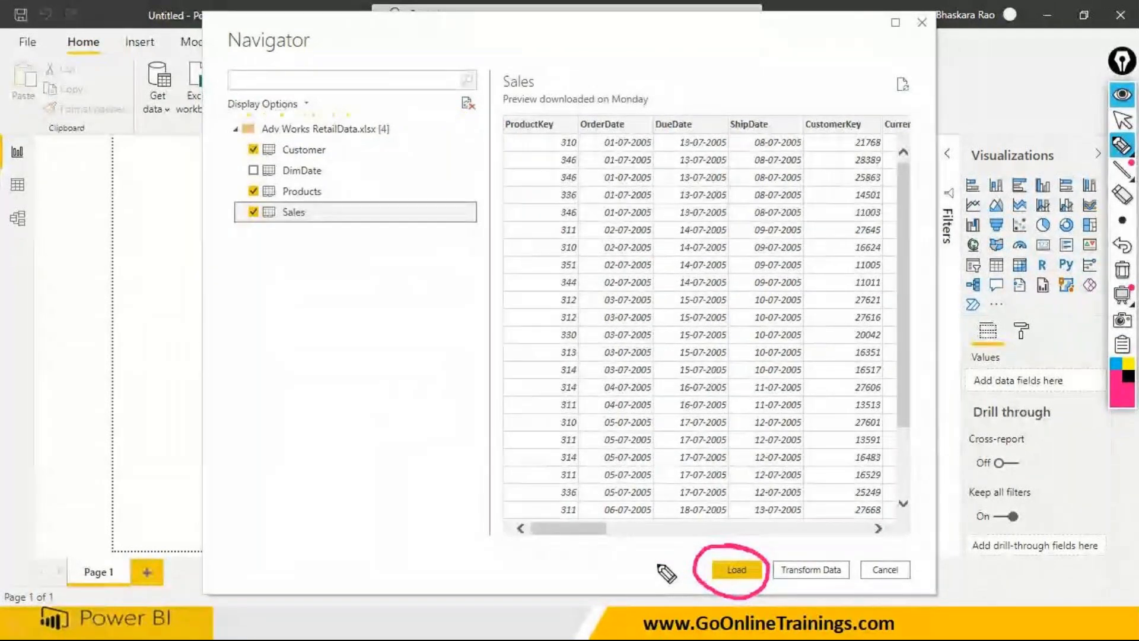
{"action": "mouse_move", "coordinate": [842, 546]}
{"action": "left_mouse_down"}
{"action": "mouse_move", "coordinate": [773, 567]}
{"action": "mouse_move", "coordinate": [771, 586]}
{"action": "mouse_move", "coordinate": [807, 595]}
{"action": "mouse_move", "coordinate": [859, 585]}
{"action": "mouse_move", "coordinate": [837, 543]}
{"action": "mouse_move", "coordinate": [877, 522]}
{"action": "left_mouse_up"}
{"action": "mouse_move", "coordinate": [877, 522]}
{"action": "left_mouse_down"}
{"action": "mouse_move", "coordinate": [909, 512]}
{"action": "mouse_move", "coordinate": [938, 538]}
{"action": "left_mouse_up"}
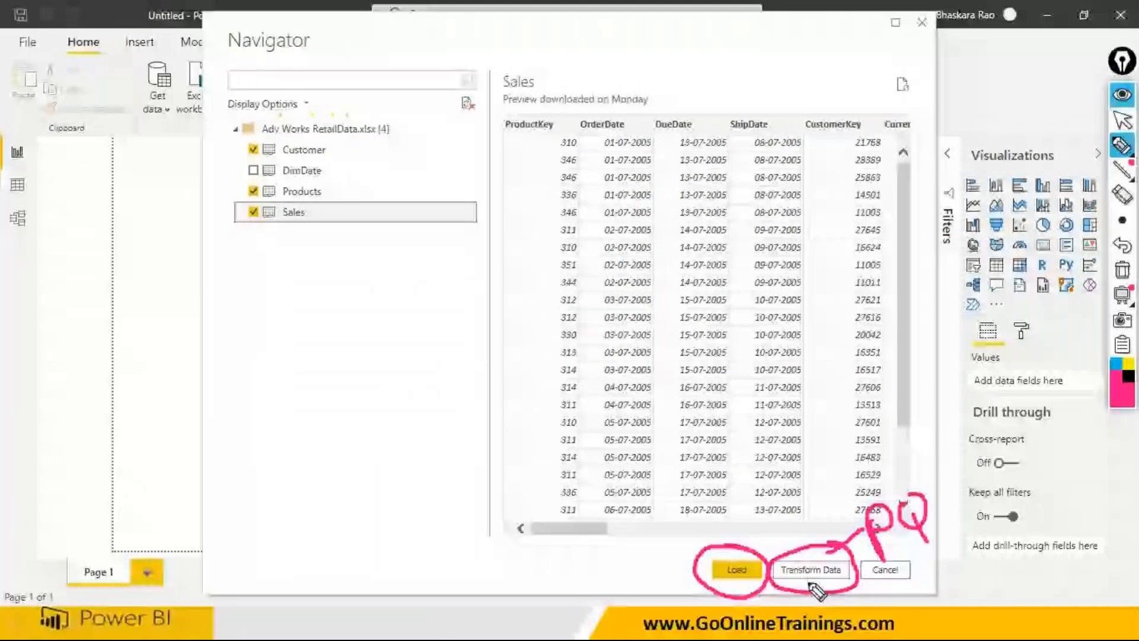
{"action": "left_click_drag", "start_coordinate": [784, 535], "coordinate": [853, 599]}
{"action": "left_click_drag", "start_coordinate": [821, 526], "coordinate": [821, 593]}
{"action": "left_click_drag", "start_coordinate": [669, 559], "coordinate": [715, 524]}
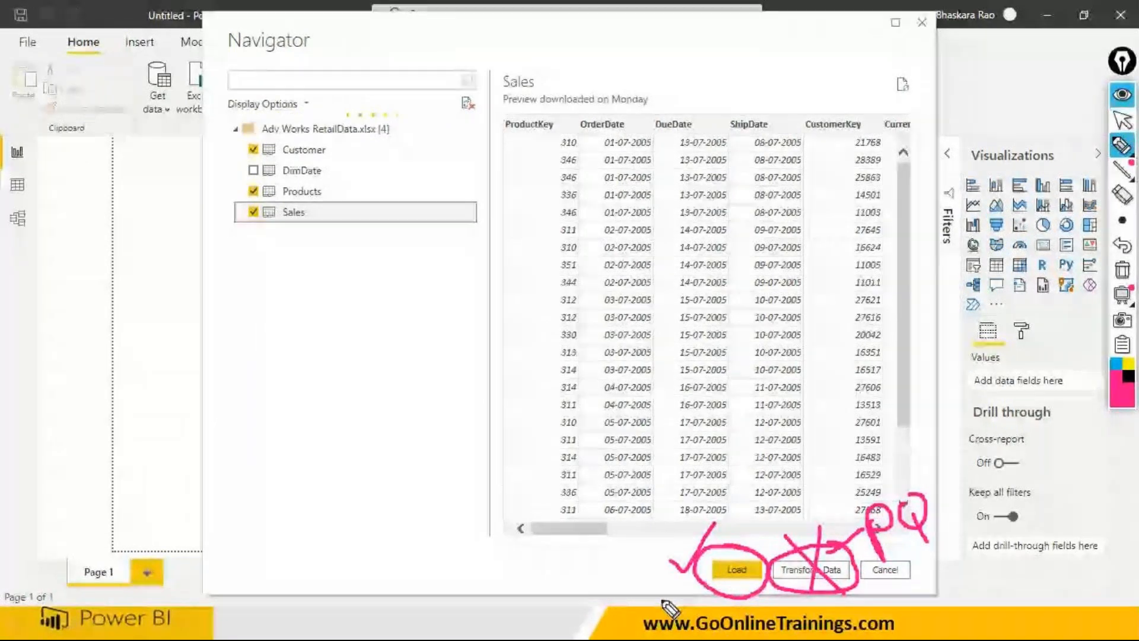
- Leave drawing mode, load the three selected tables into the report and clear all pen annotations
{"action": "key", "text": "ctrl+shift+2"}
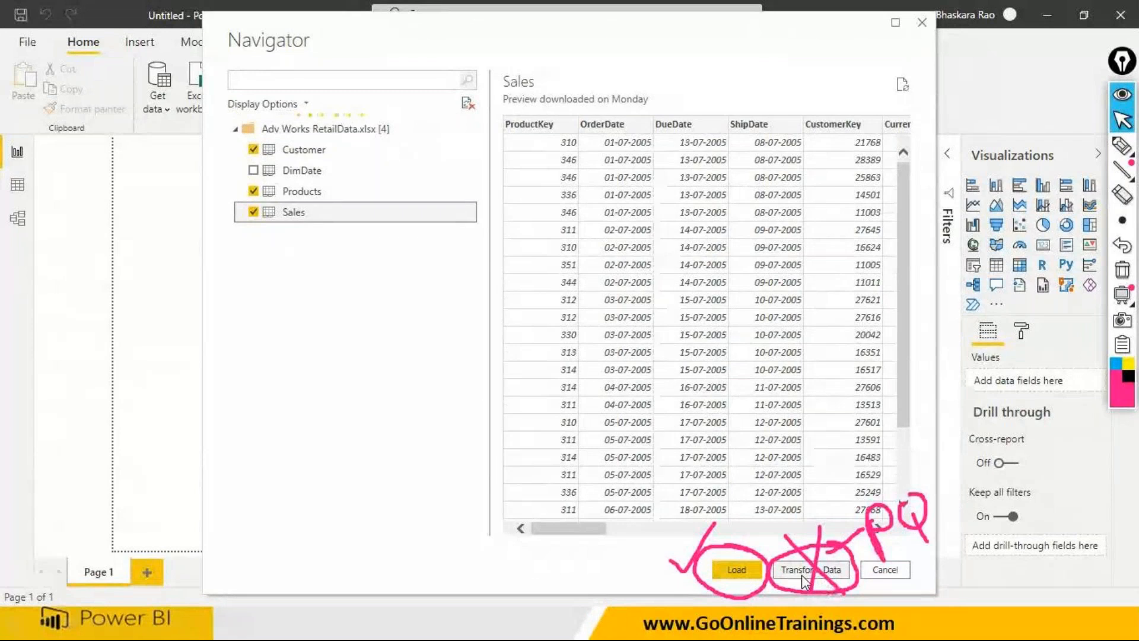
{"action": "left_click", "coordinate": [735, 574]}
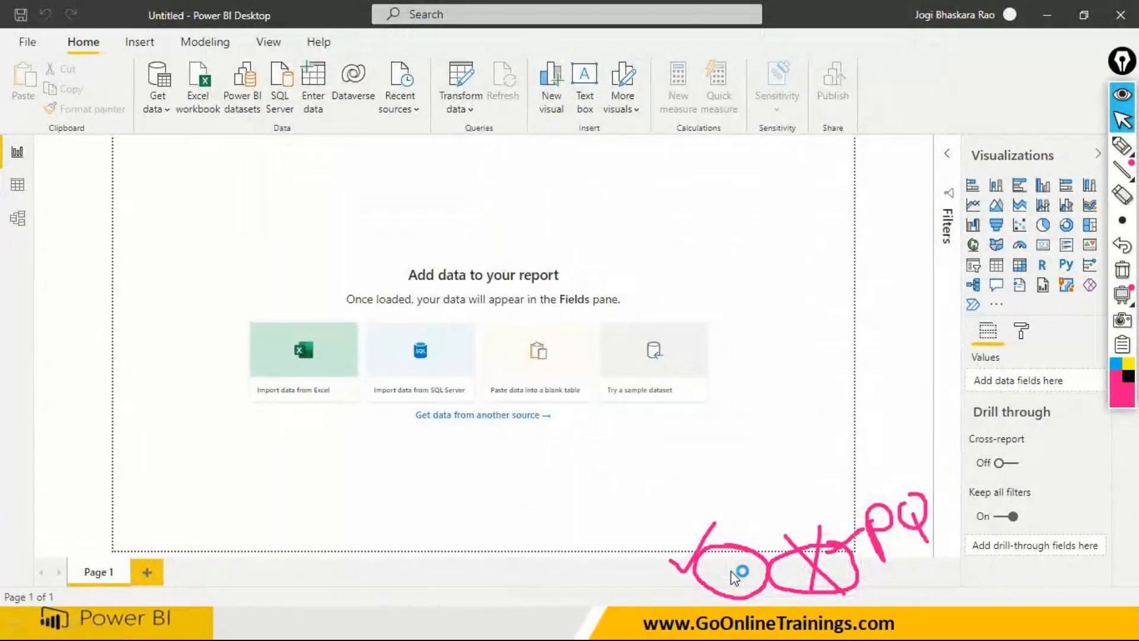
{"action": "left_click", "coordinate": [1124, 272]}
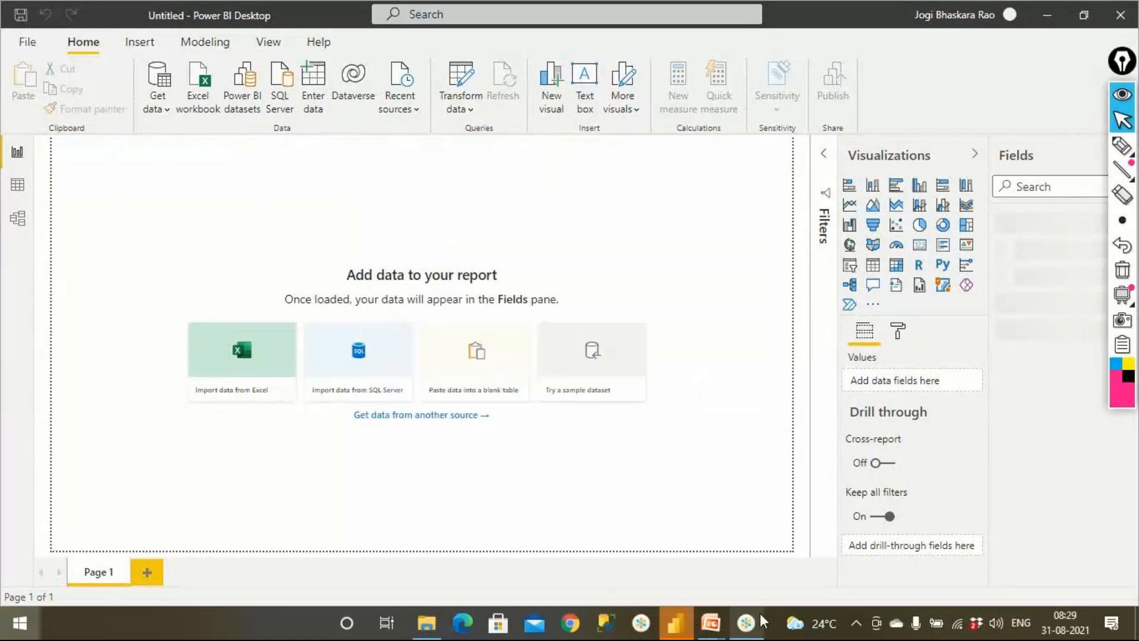
{"action": "key", "text": "super"}
{"action": "left_click", "coordinate": [747, 624]}
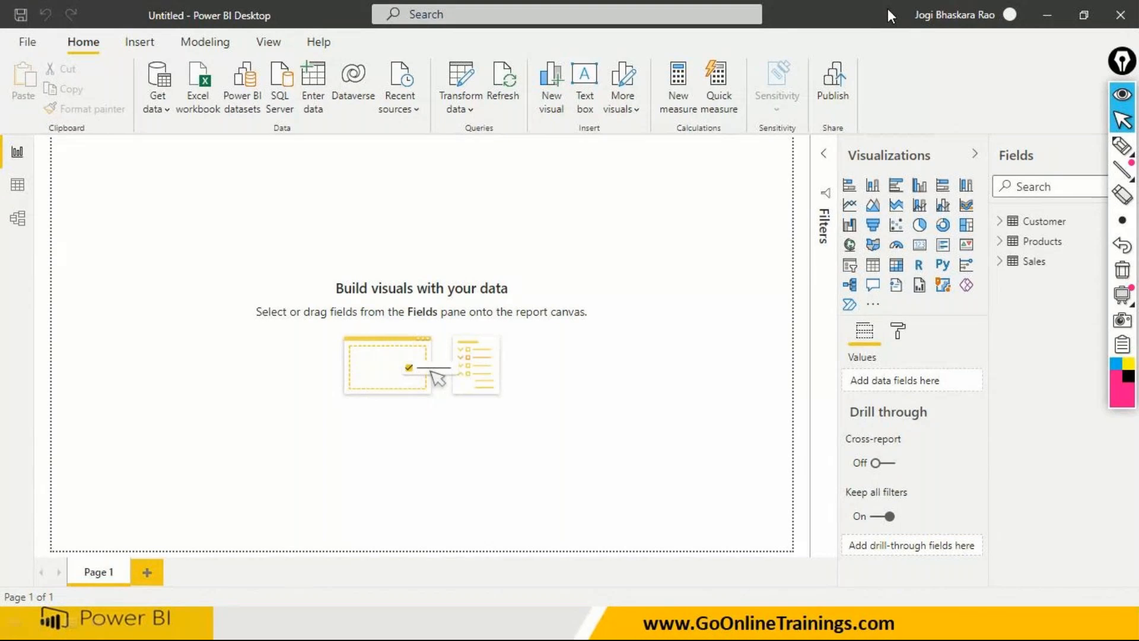
{"action": "left_click", "coordinate": [127, 324]}
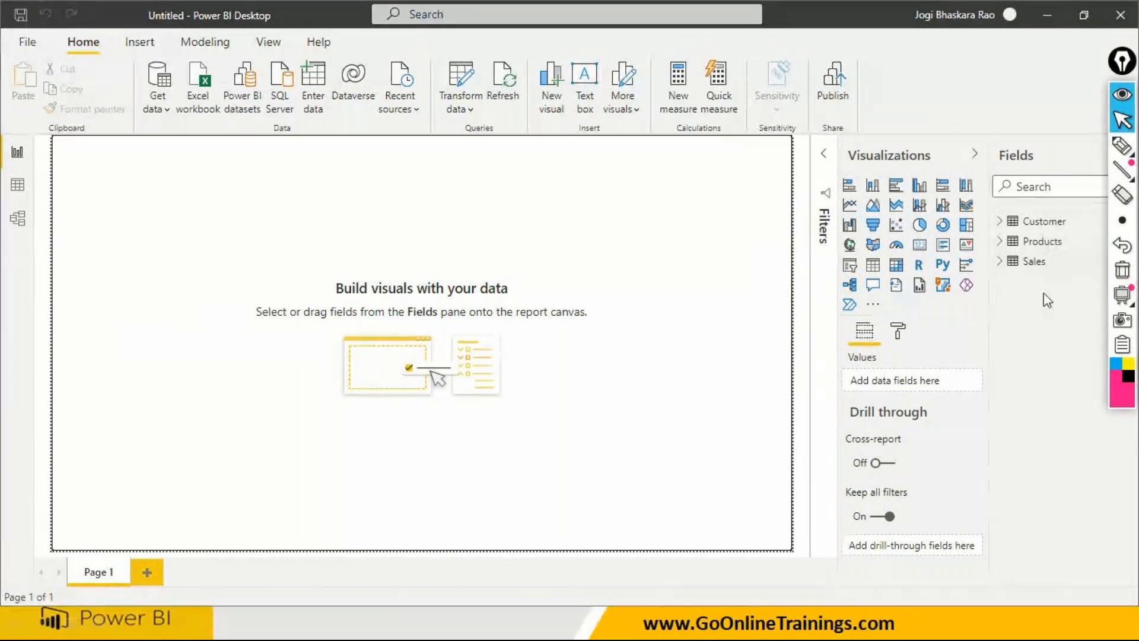
- Expand the report filters, then circle "Filters on this page" and Page 1 in pink with an arrow from Page 1 to the canvas
{"action": "left_click", "coordinate": [824, 159]}
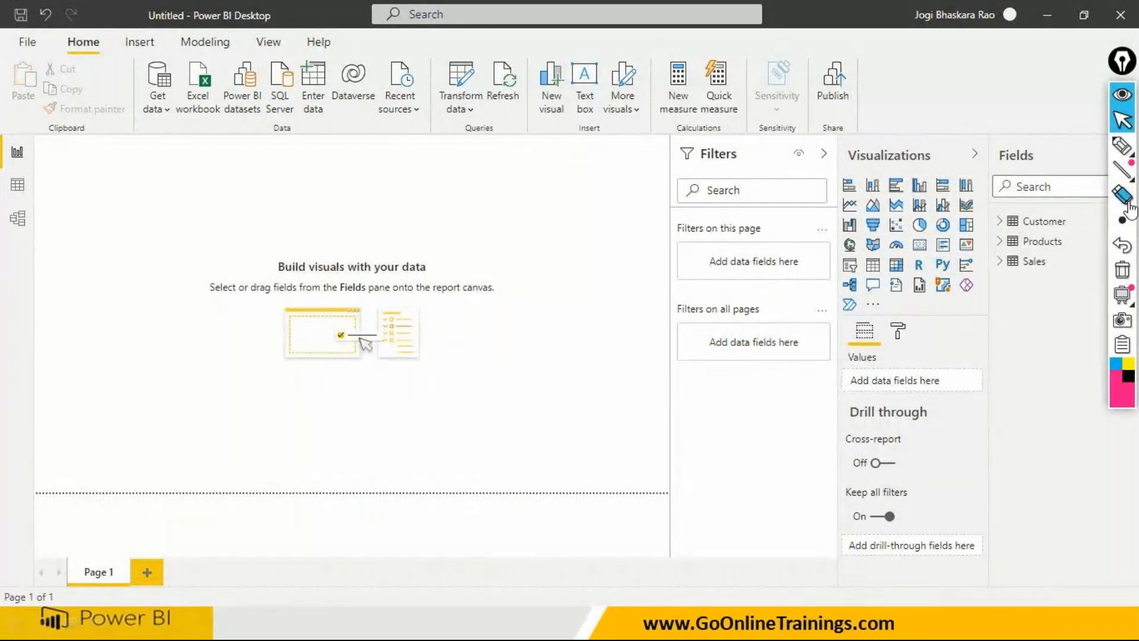
{"action": "left_click", "coordinate": [1121, 145]}
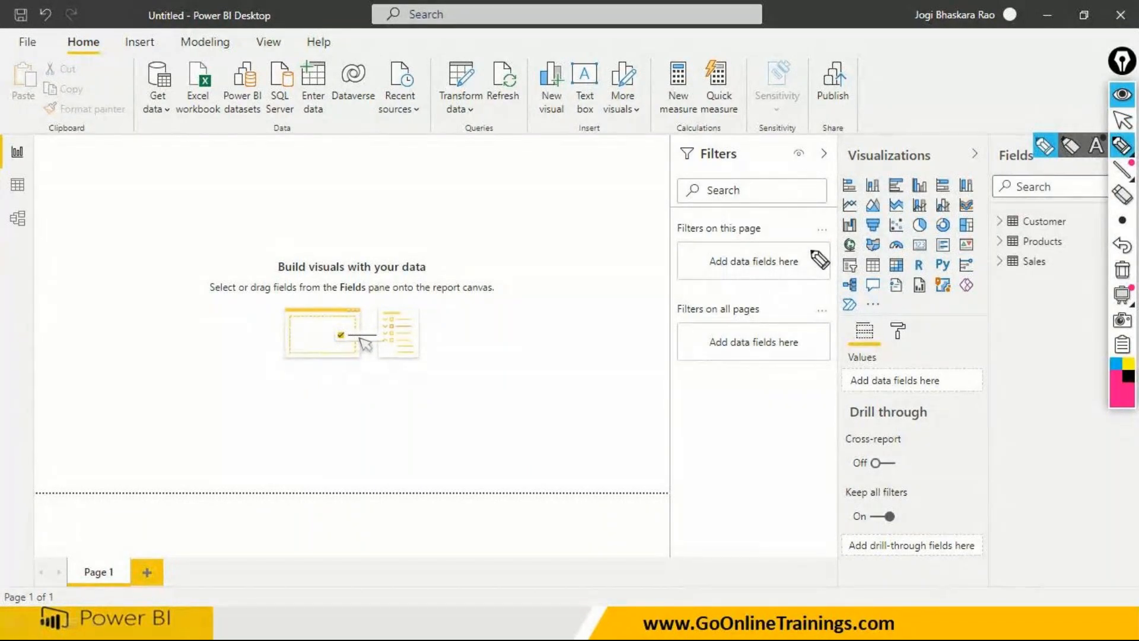
{"action": "mouse_move", "coordinate": [783, 222]}
{"action": "left_mouse_down"}
{"action": "mouse_move", "coordinate": [679, 219]}
{"action": "mouse_move", "coordinate": [663, 233]}
{"action": "mouse_move", "coordinate": [729, 240]}
{"action": "mouse_move", "coordinate": [771, 237]}
{"action": "mouse_move", "coordinate": [778, 226]}
{"action": "left_mouse_up"}
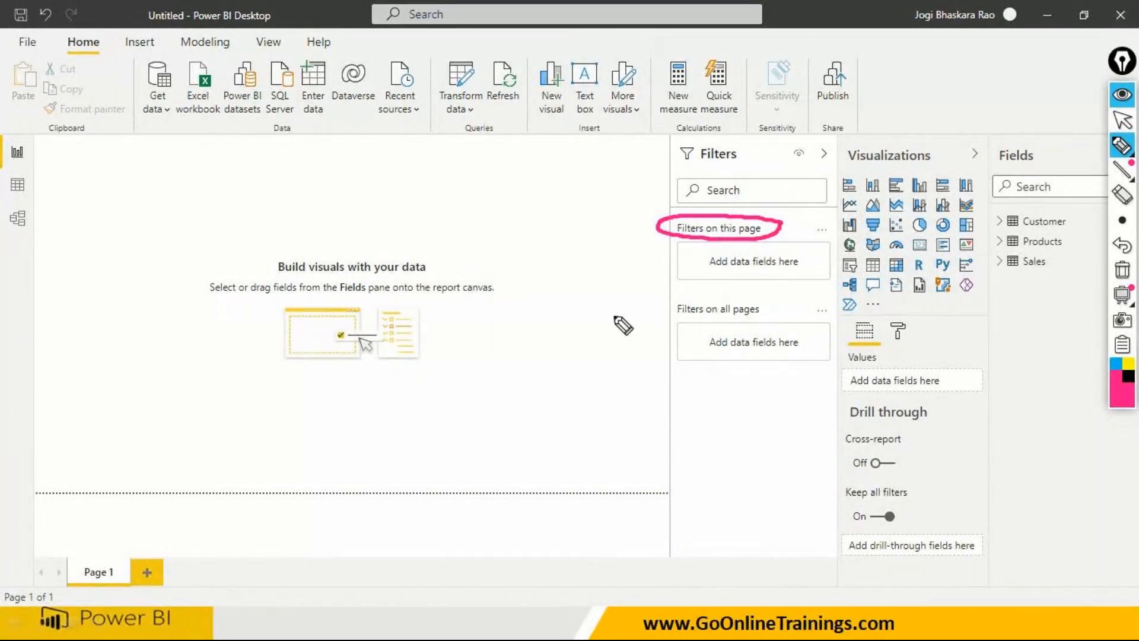
{"action": "mouse_move", "coordinate": [106, 540]}
{"action": "left_mouse_down"}
{"action": "mouse_move", "coordinate": [73, 574]}
{"action": "mouse_move", "coordinate": [138, 570]}
{"action": "mouse_move", "coordinate": [89, 544]}
{"action": "mouse_move", "coordinate": [178, 431]}
{"action": "mouse_move", "coordinate": [202, 374]}
{"action": "left_mouse_up"}
{"action": "mouse_move", "coordinate": [161, 393]}
{"action": "left_mouse_down"}
{"action": "mouse_move", "coordinate": [201, 374]}
{"action": "mouse_move", "coordinate": [216, 408]}
{"action": "left_mouse_up"}
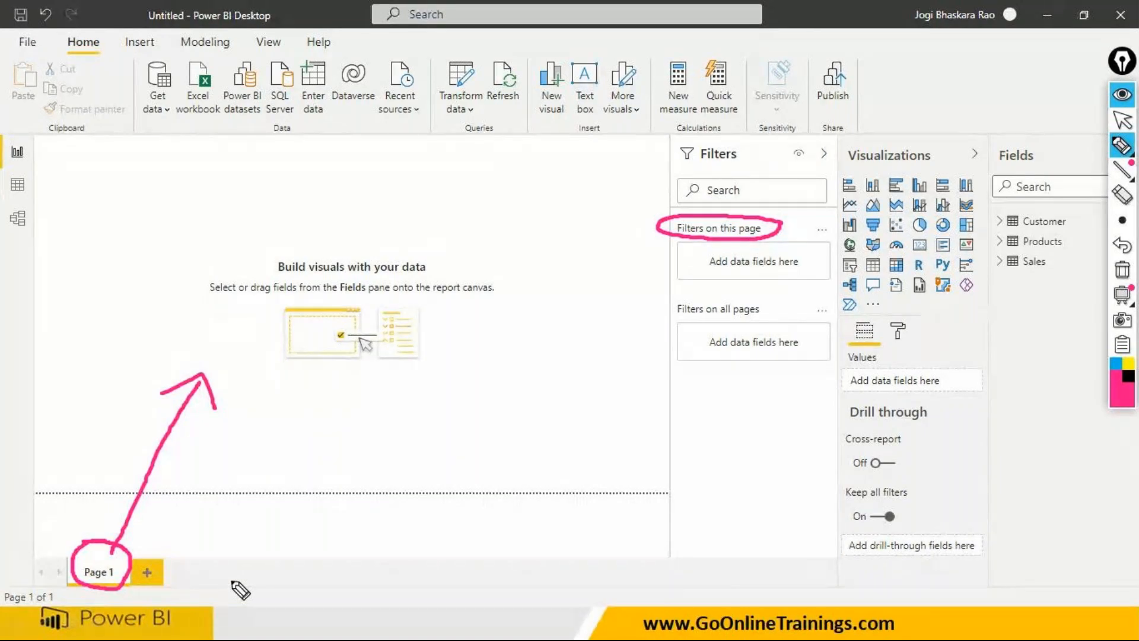
{"action": "key", "text": "super"}
{"action": "type", "text": "po"}
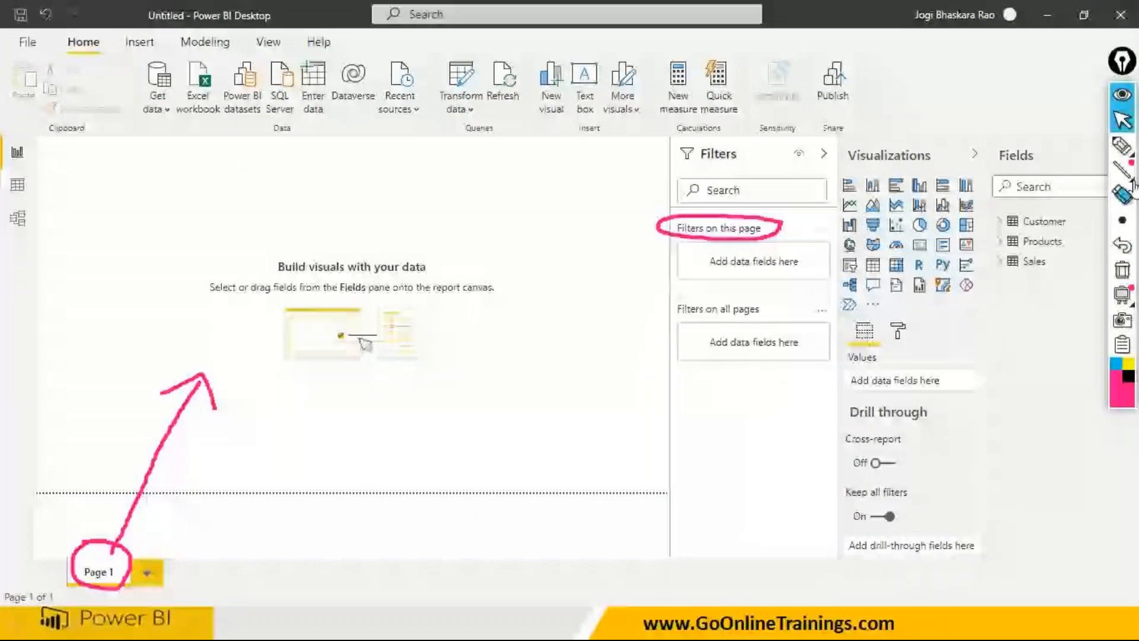
- Circle "Filters on all pages", tick the canvas above the arrow, and handwrite a circled "Report" with an arrow to "pages"
{"action": "left_click", "coordinate": [1122, 145]}
{"action": "mouse_move", "coordinate": [651, 314]}
{"action": "left_mouse_down"}
{"action": "mouse_move", "coordinate": [753, 289]}
{"action": "mouse_move", "coordinate": [673, 294]}
{"action": "mouse_move", "coordinate": [666, 321]}
{"action": "left_mouse_up"}
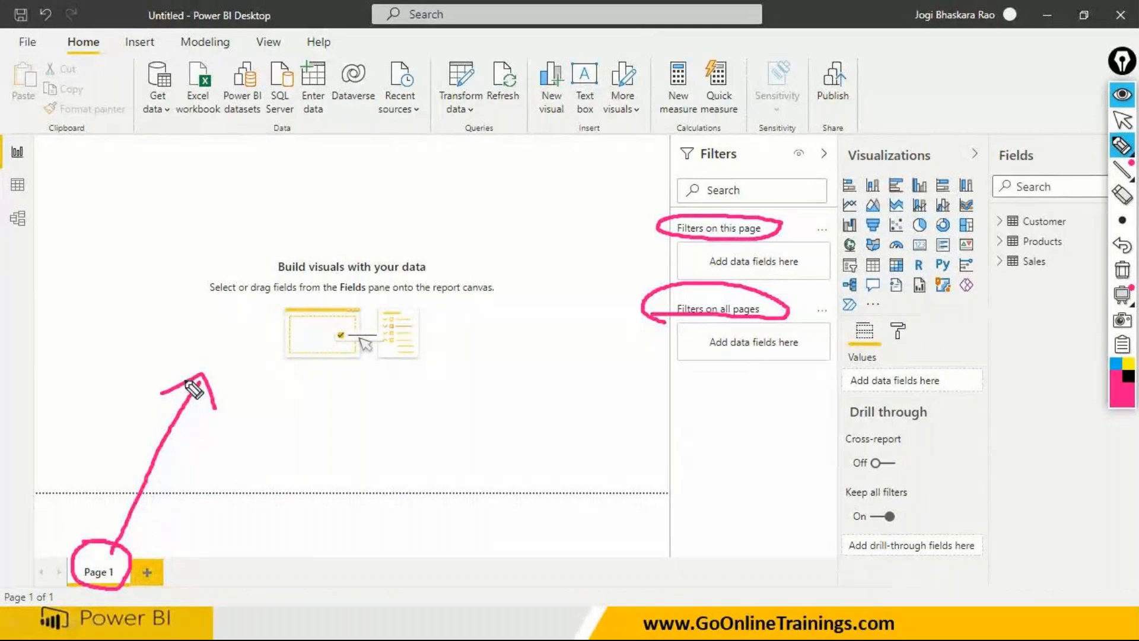
{"action": "left_click_drag", "start_coordinate": [171, 346], "coordinate": [214, 312]}
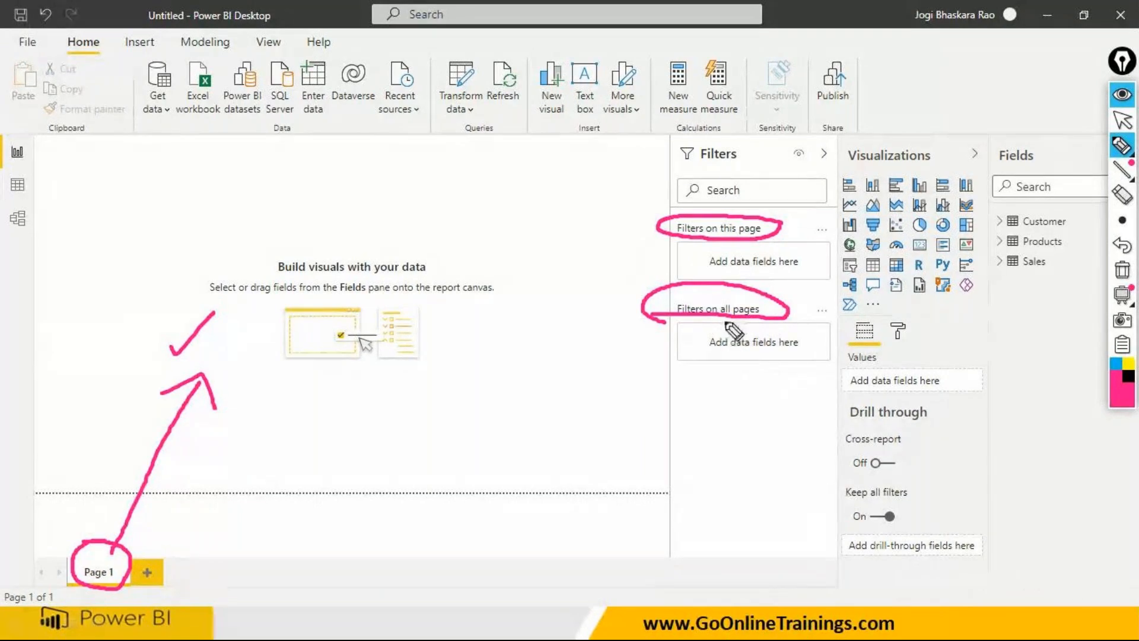
{"action": "left_click_drag", "start_coordinate": [656, 303], "coordinate": [607, 427]}
{"action": "mouse_move", "coordinate": [604, 377]}
{"action": "left_mouse_down"}
{"action": "mouse_move", "coordinate": [656, 428]}
{"action": "mouse_move", "coordinate": [667, 394]}
{"action": "mouse_move", "coordinate": [687, 390]}
{"action": "mouse_move", "coordinate": [725, 456]}
{"action": "mouse_move", "coordinate": [815, 433]}
{"action": "mouse_move", "coordinate": [808, 467]}
{"action": "mouse_move", "coordinate": [847, 439]}
{"action": "left_mouse_up"}
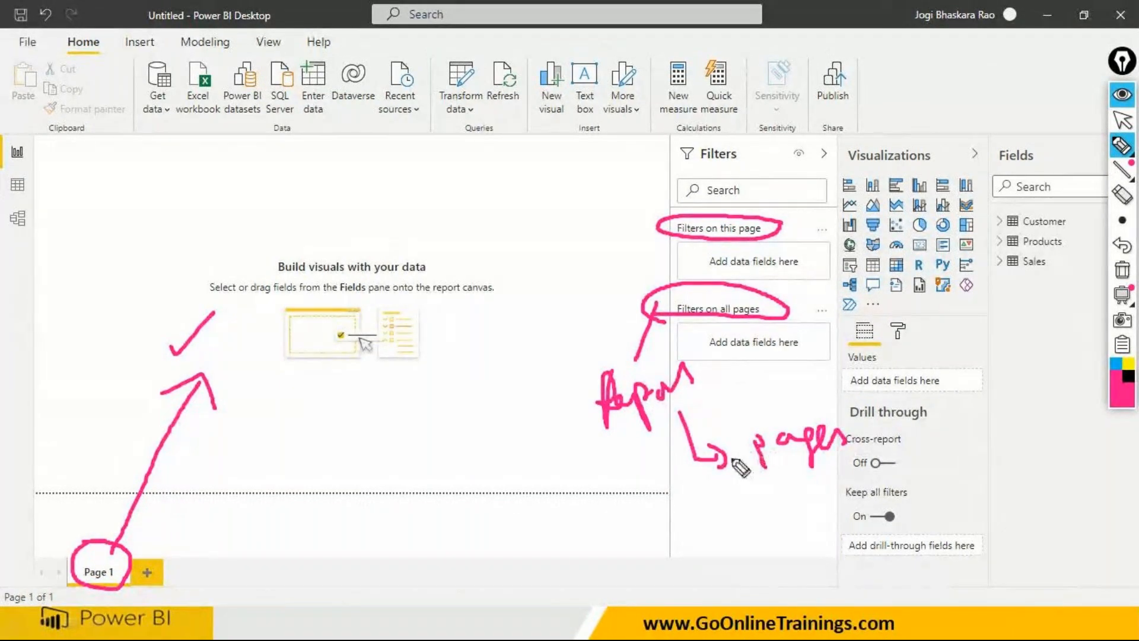
{"action": "mouse_move", "coordinate": [698, 356]}
{"action": "left_mouse_down"}
{"action": "mouse_move", "coordinate": [583, 359]}
{"action": "mouse_move", "coordinate": [593, 438]}
{"action": "mouse_move", "coordinate": [686, 364]}
{"action": "left_mouse_up"}
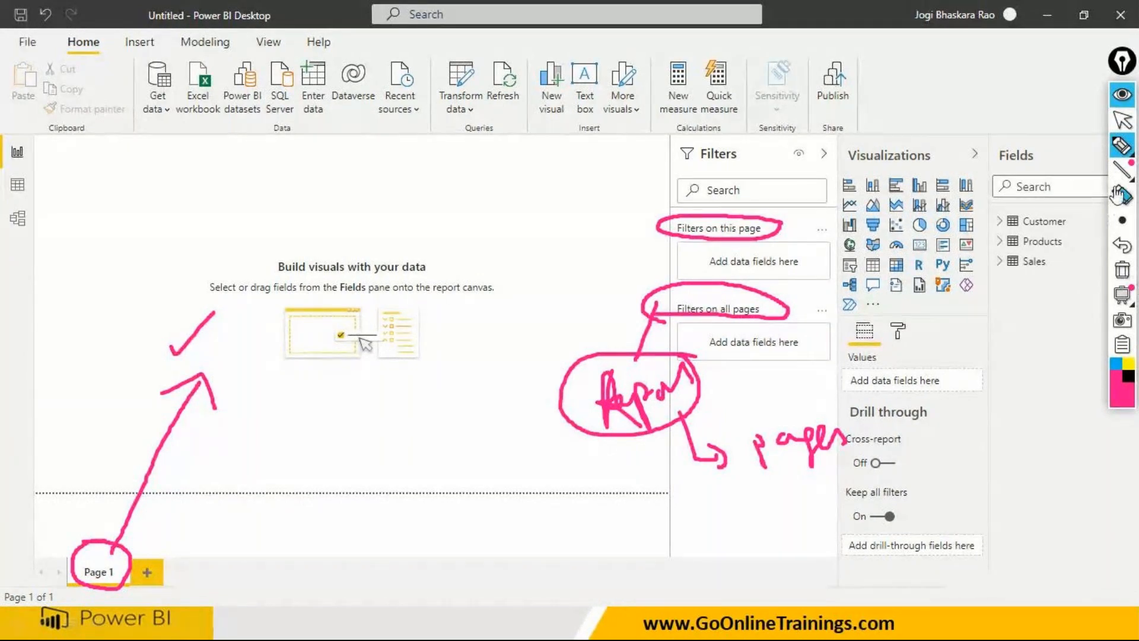
- Clear the pen annotations, then circle the drill-through fields well and the whole Drill through section in pink
{"action": "left_click", "coordinate": [1123, 270]}
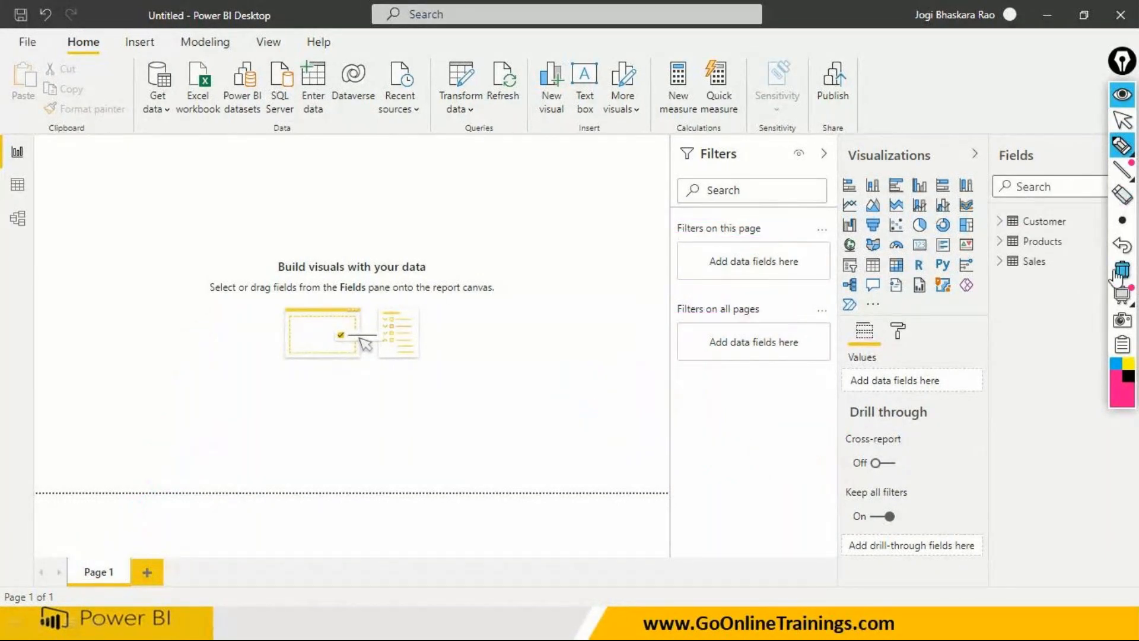
{"action": "mouse_move", "coordinate": [1121, 156]}
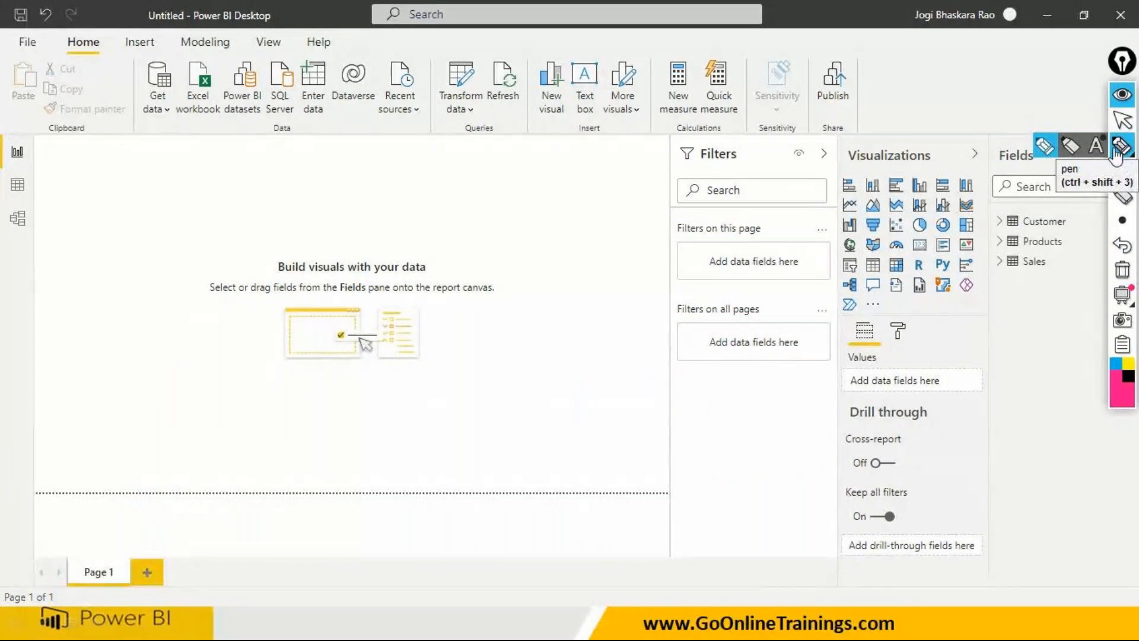
{"action": "left_click", "coordinate": [1044, 147]}
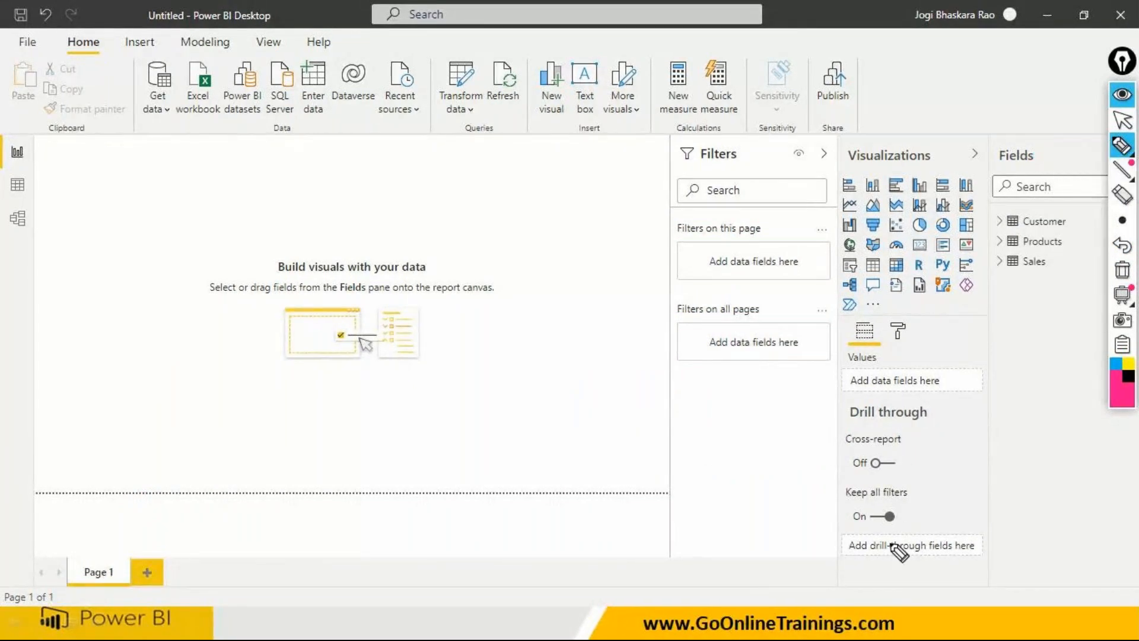
{"action": "mouse_move", "coordinate": [844, 553]}
{"action": "left_mouse_down"}
{"action": "mouse_move", "coordinate": [987, 558]}
{"action": "mouse_move", "coordinate": [990, 535]}
{"action": "mouse_move", "coordinate": [858, 528]}
{"action": "mouse_move", "coordinate": [849, 557]}
{"action": "left_mouse_up"}
{"action": "mouse_move", "coordinate": [832, 400]}
{"action": "left_mouse_down"}
{"action": "mouse_move", "coordinate": [984, 407]}
{"action": "mouse_move", "coordinate": [1016, 561]}
{"action": "mouse_move", "coordinate": [899, 600]}
{"action": "mouse_move", "coordinate": [825, 576]}
{"action": "mouse_move", "coordinate": [814, 460]}
{"action": "mouse_move", "coordinate": [832, 401]}
{"action": "left_mouse_up"}
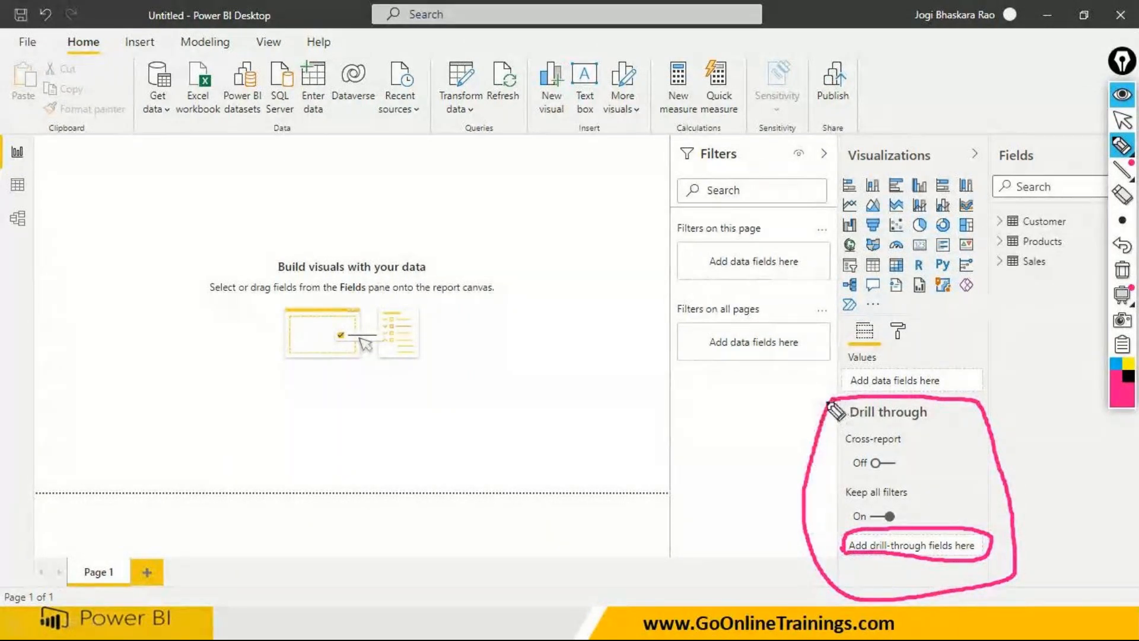
- Circle both page-level and all-pages filter areas, handwrite "Page" and "Rep" beside them, and underline "all pages"
{"action": "mouse_move", "coordinate": [667, 261]}
{"action": "left_mouse_down"}
{"action": "mouse_move", "coordinate": [814, 247]}
{"action": "mouse_move", "coordinate": [763, 215]}
{"action": "mouse_move", "coordinate": [669, 257]}
{"action": "left_mouse_up"}
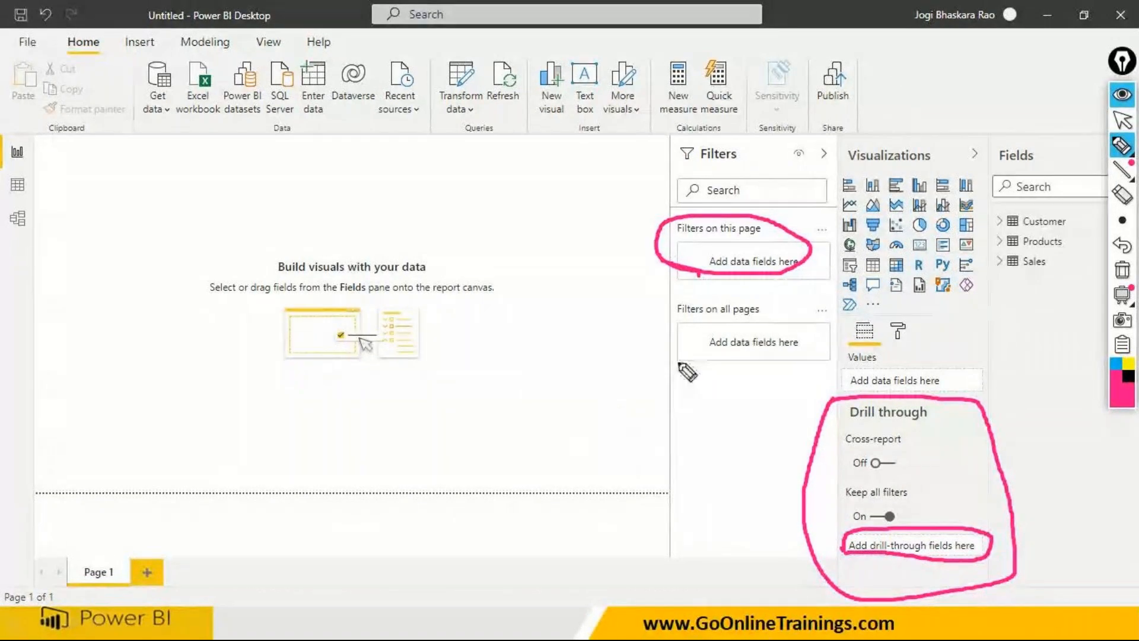
{"action": "mouse_move", "coordinate": [664, 353]}
{"action": "left_mouse_down"}
{"action": "mouse_move", "coordinate": [807, 323]}
{"action": "mouse_move", "coordinate": [686, 299]}
{"action": "mouse_move", "coordinate": [668, 366]}
{"action": "left_mouse_up"}
{"action": "mouse_move", "coordinate": [572, 227]}
{"action": "left_mouse_down"}
{"action": "mouse_move", "coordinate": [592, 273]}
{"action": "mouse_move", "coordinate": [584, 233]}
{"action": "mouse_move", "coordinate": [651, 252]}
{"action": "left_mouse_up"}
{"action": "mouse_move", "coordinate": [575, 347]}
{"action": "left_mouse_down"}
{"action": "mouse_move", "coordinate": [569, 356]}
{"action": "mouse_move", "coordinate": [612, 367]}
{"action": "mouse_move", "coordinate": [619, 398]}
{"action": "mouse_move", "coordinate": [620, 356]}
{"action": "left_mouse_up"}
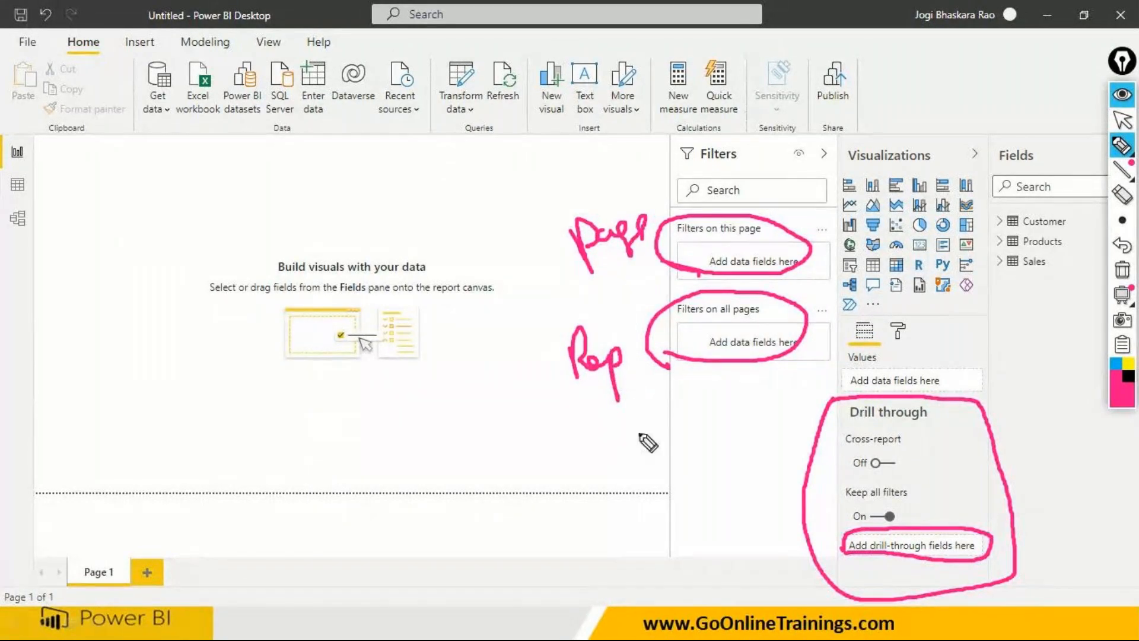
{"action": "left_click_drag", "start_coordinate": [720, 314], "coordinate": [758, 315]}
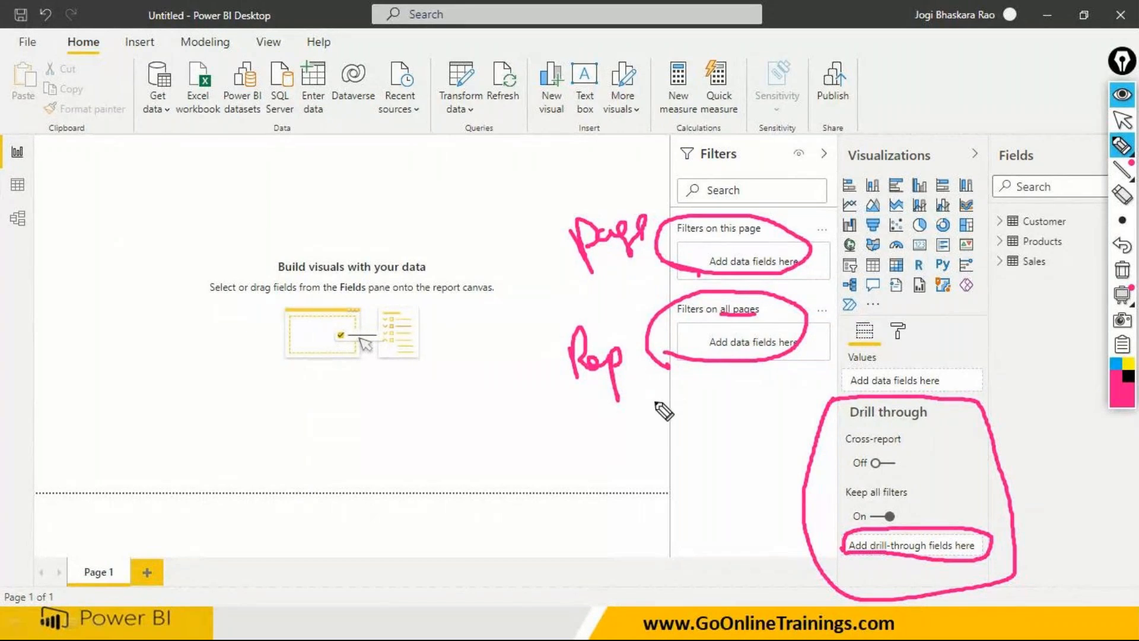
- Draw a slash at the Drill through outline's upper corner and underline the Drill through heading, Page 1 and the new-page control
{"action": "left_click_drag", "start_coordinate": [953, 427], "coordinate": [996, 390]}
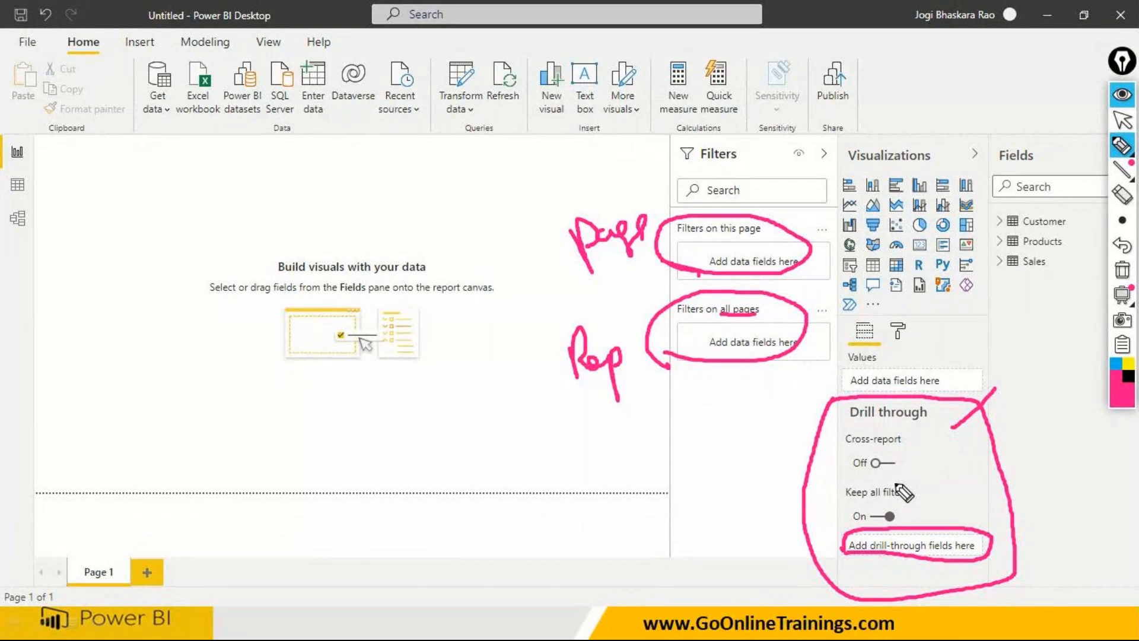
{"action": "left_click_drag", "start_coordinate": [858, 423], "coordinate": [920, 422]}
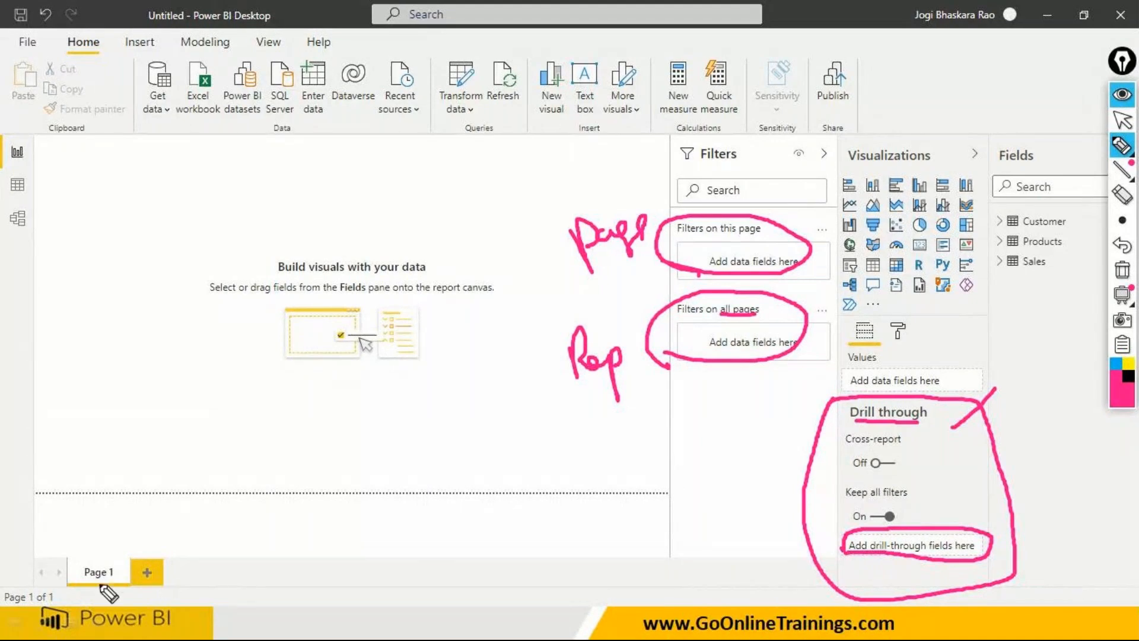
{"action": "left_click_drag", "start_coordinate": [85, 580], "coordinate": [113, 580]}
{"action": "left_click_drag", "start_coordinate": [141, 582], "coordinate": [165, 583]}
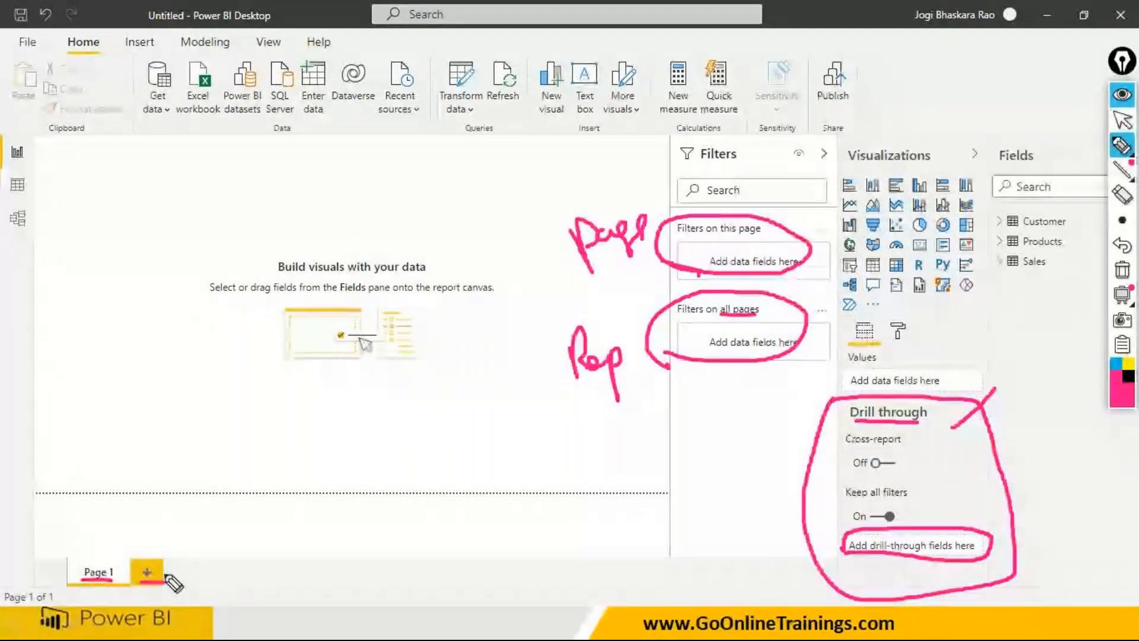
- Clear all pen annotations and leave drawing mode to return to the report canvas
{"action": "left_click", "coordinate": [1122, 121]}
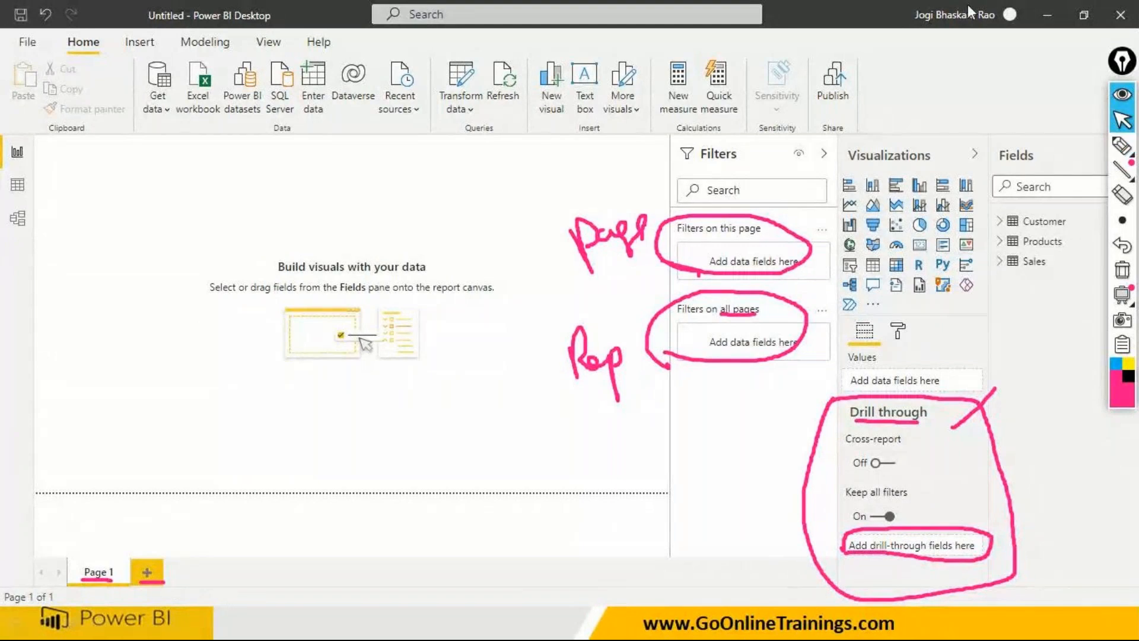
{"action": "left_click", "coordinate": [1122, 146]}
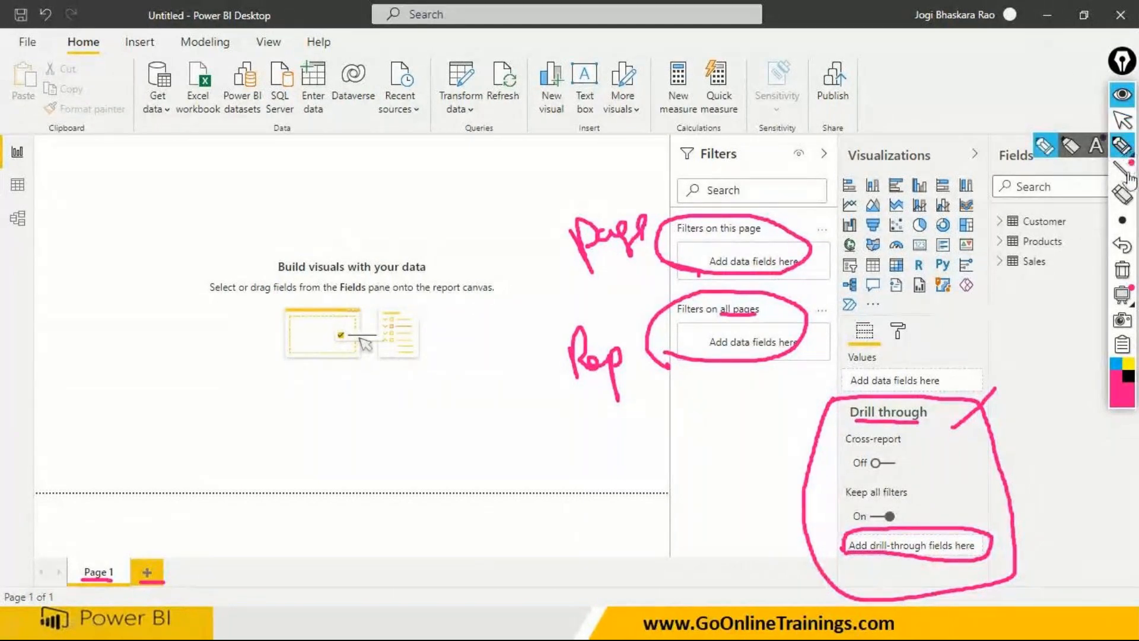
{"action": "left_click", "coordinate": [1122, 270]}
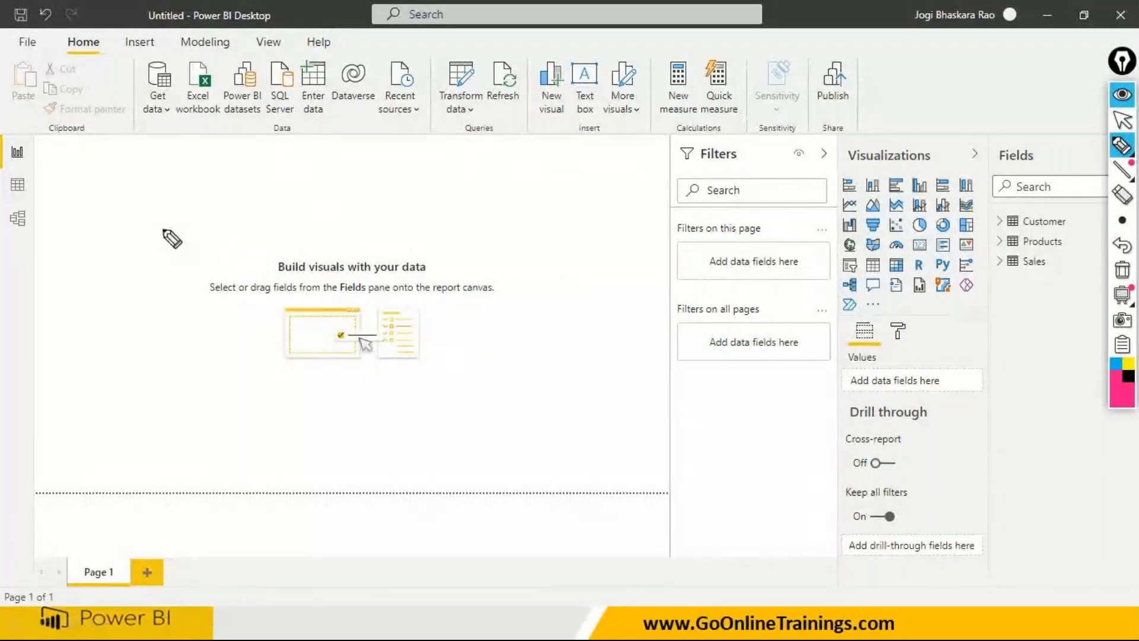
{"action": "key", "text": "Escape"}
{"action": "left_click", "coordinate": [26, 160]}
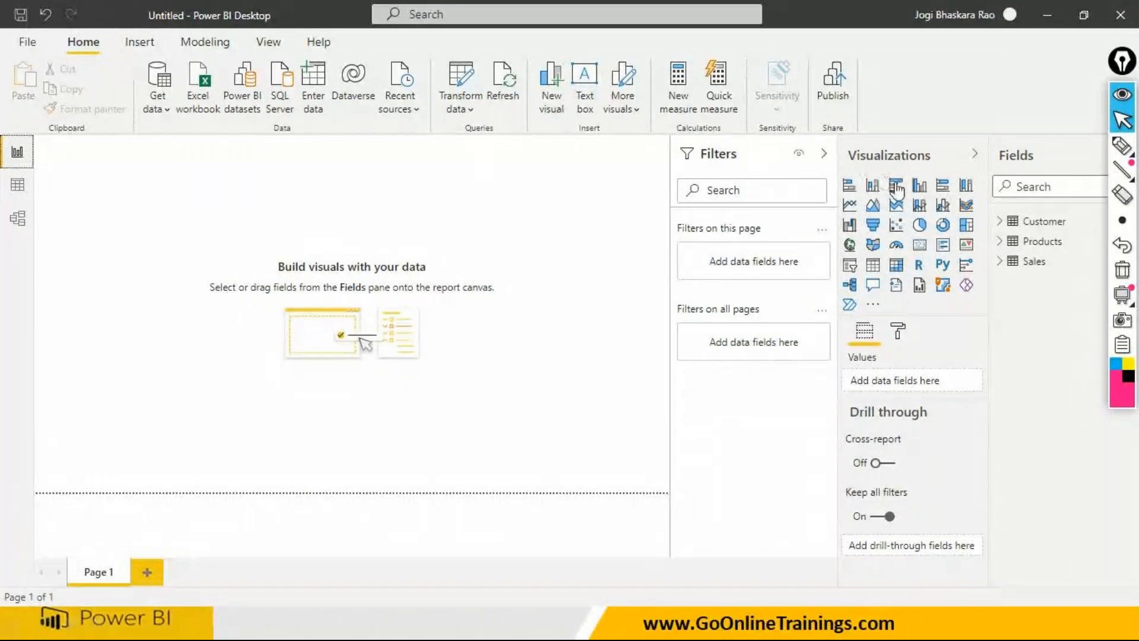
- Add a card visual showing SalesAmount from the Sales table and resize it to a shorter, slightly wider box
{"action": "left_click", "coordinate": [1001, 262]}
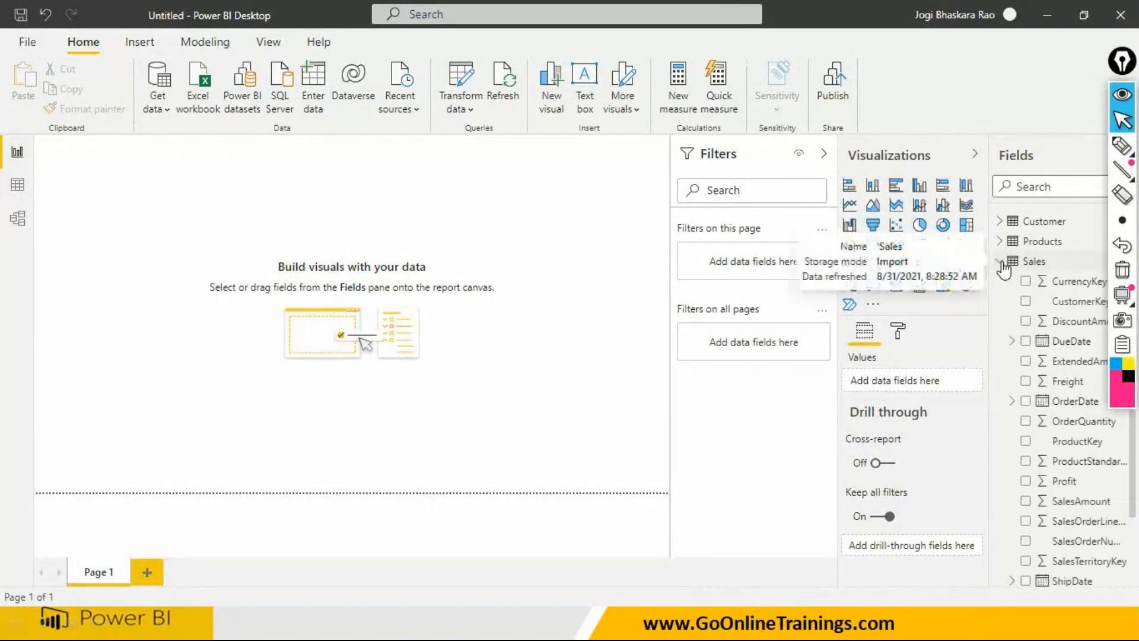
{"action": "left_click", "coordinate": [245, 203]}
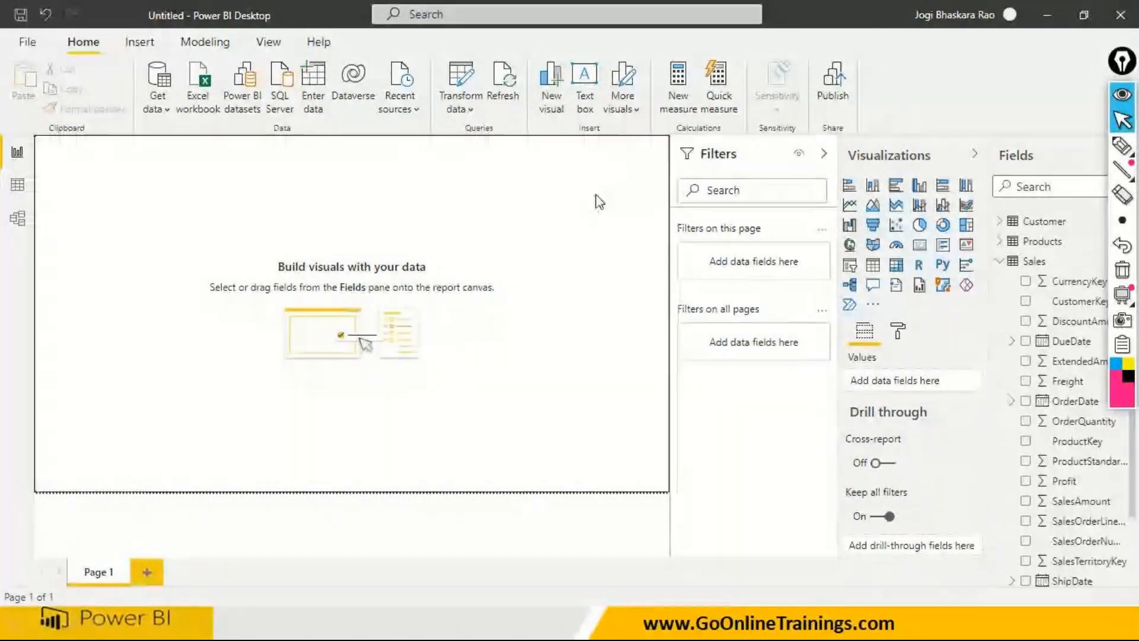
{"action": "left_click", "coordinate": [920, 244]}
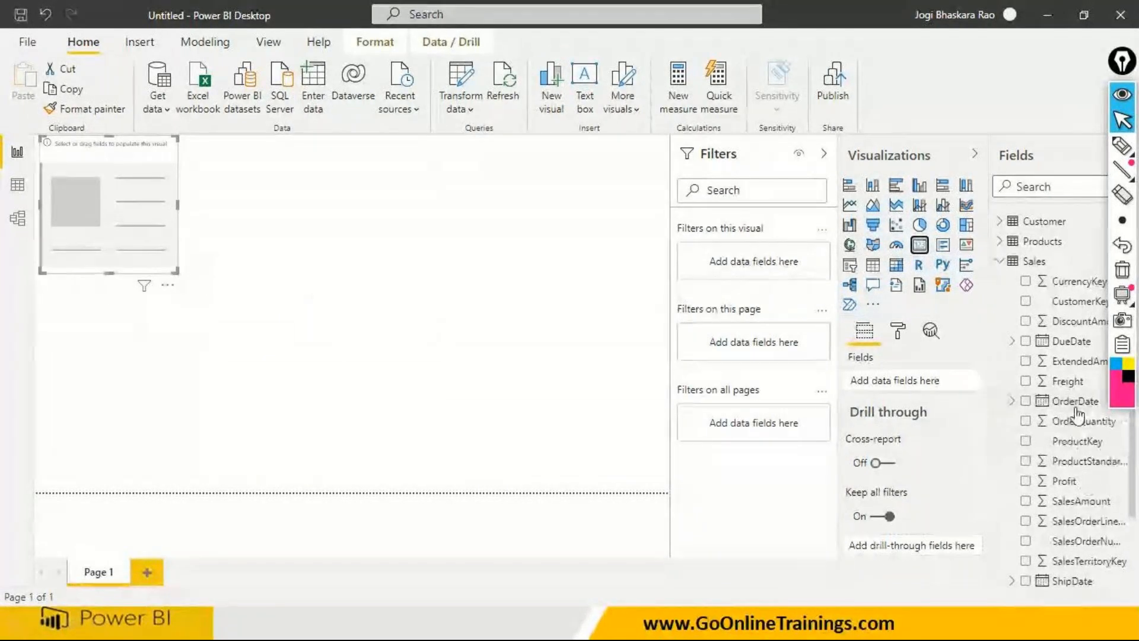
{"action": "left_click_drag", "start_coordinate": [1080, 504], "coordinate": [159, 204]}
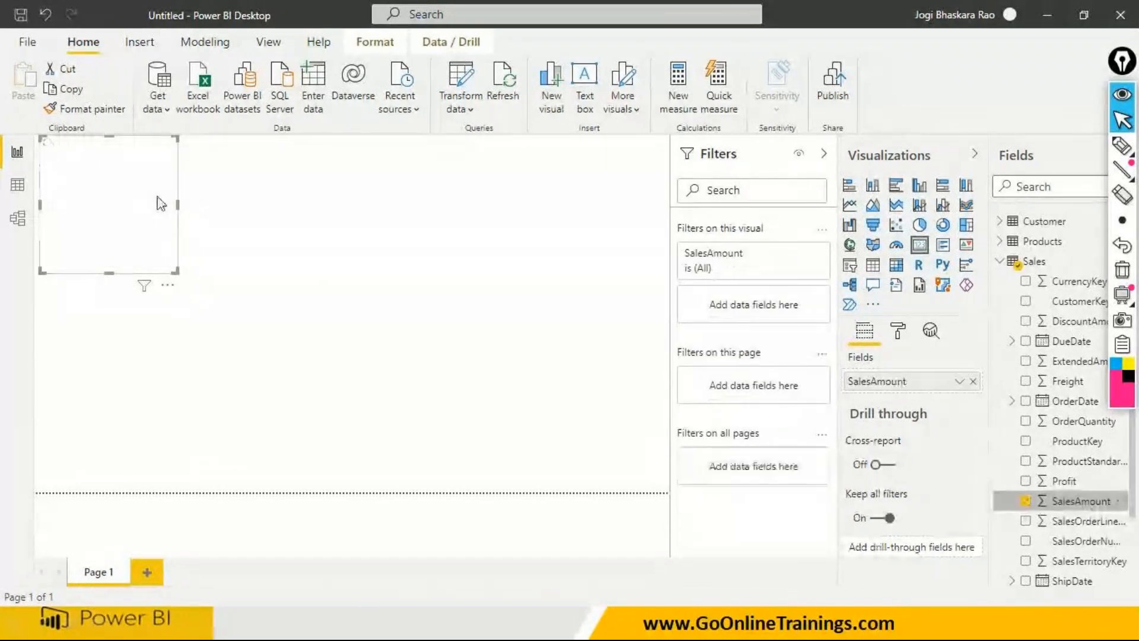
{"action": "left_click_drag", "start_coordinate": [176, 272], "coordinate": [184, 234]}
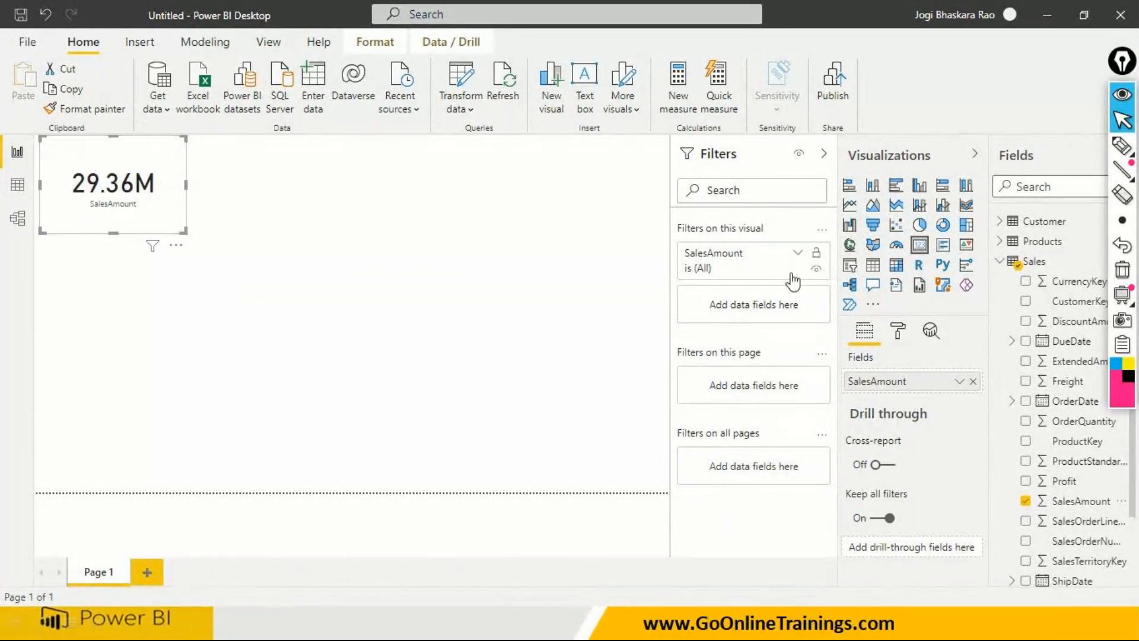
- Turn on the border for the SalesAmount card
{"action": "left_click", "coordinate": [898, 331]}
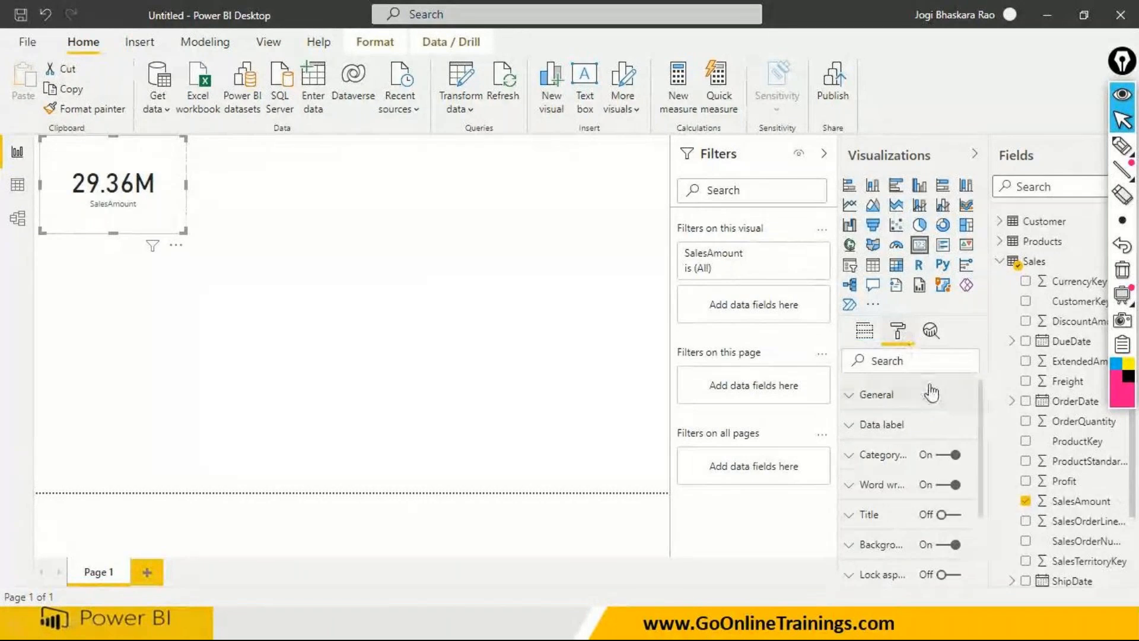
{"action": "scroll", "coordinate": [931, 393], "scroll_direction": "down", "scroll_amount": 2}
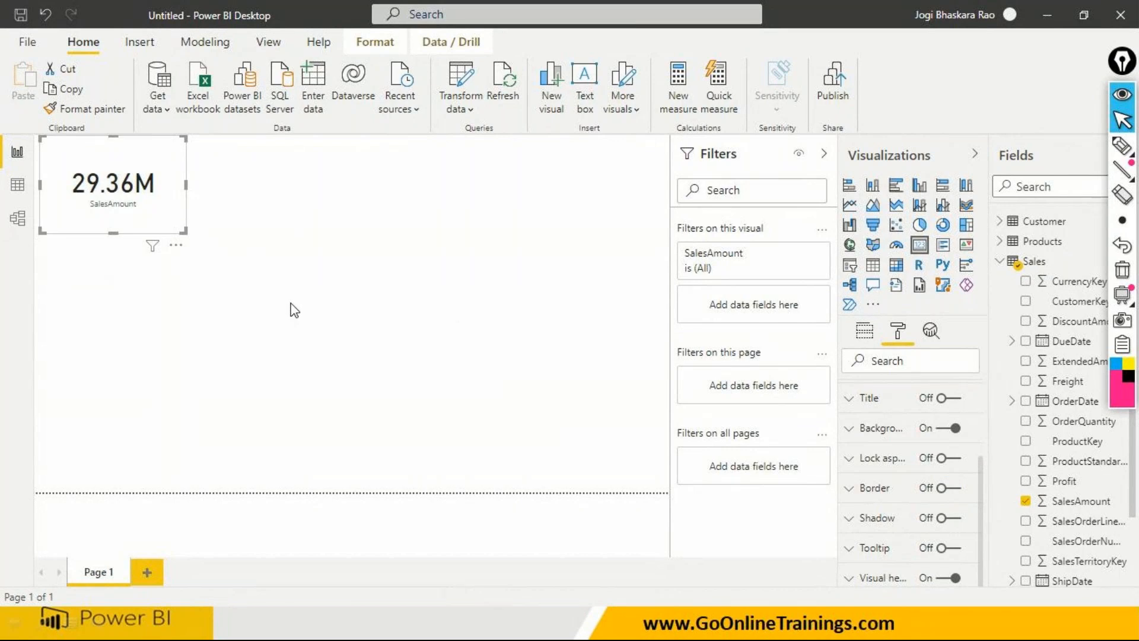
{"action": "left_click", "coordinate": [294, 273]}
{"action": "left_click", "coordinate": [109, 229]}
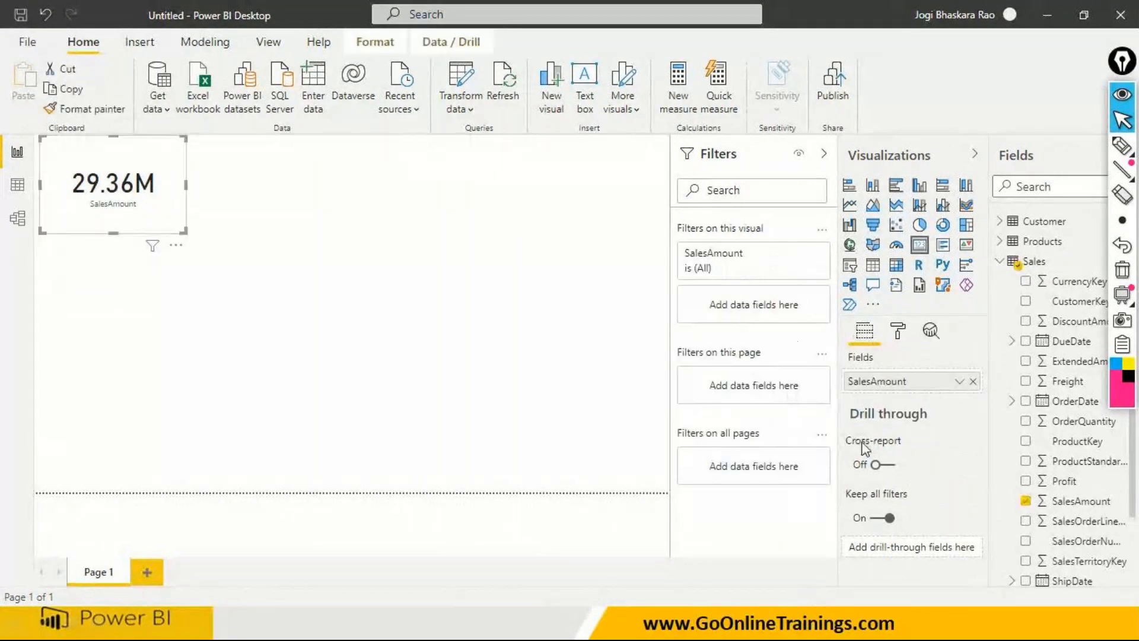
{"action": "left_click", "coordinate": [898, 333]}
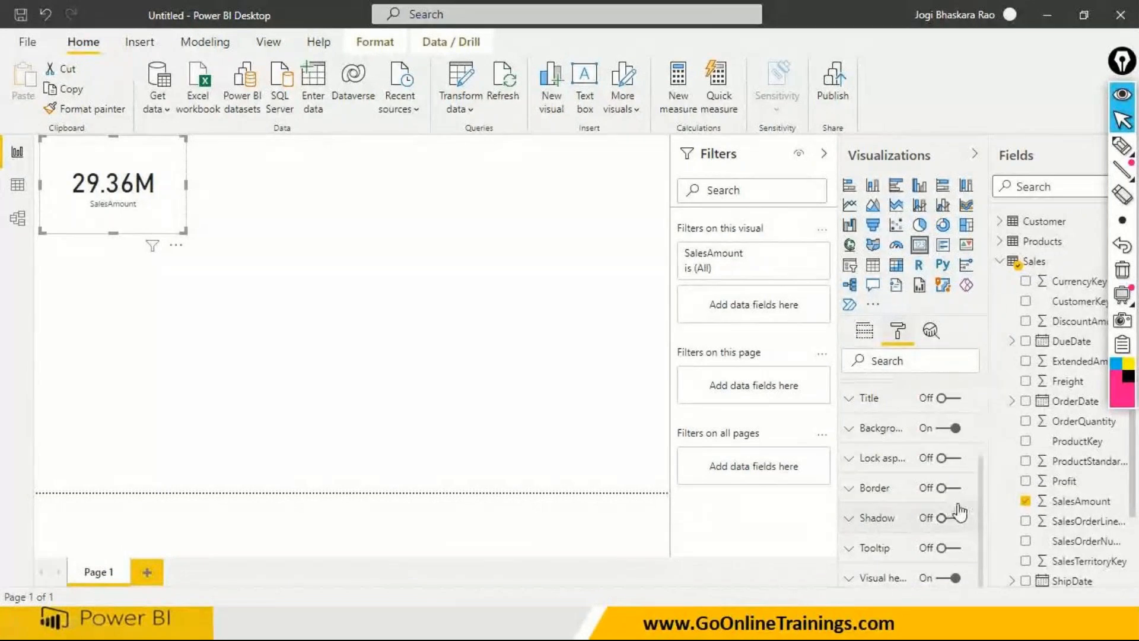
{"action": "left_click", "coordinate": [959, 493]}
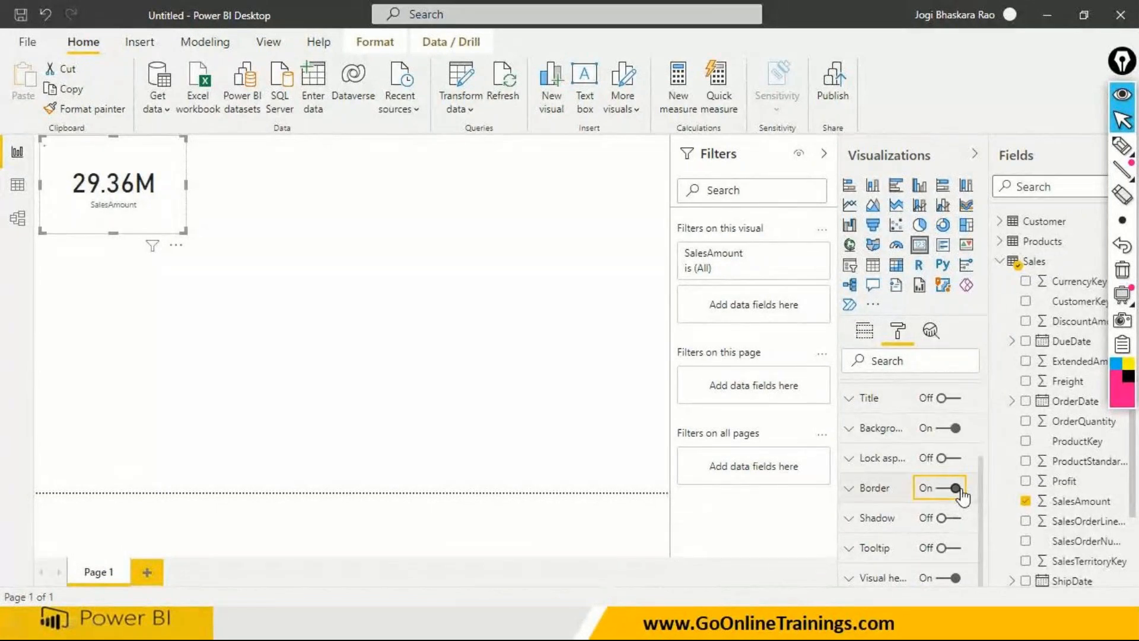
{"action": "left_click", "coordinate": [333, 323]}
{"action": "left_click", "coordinate": [160, 223]}
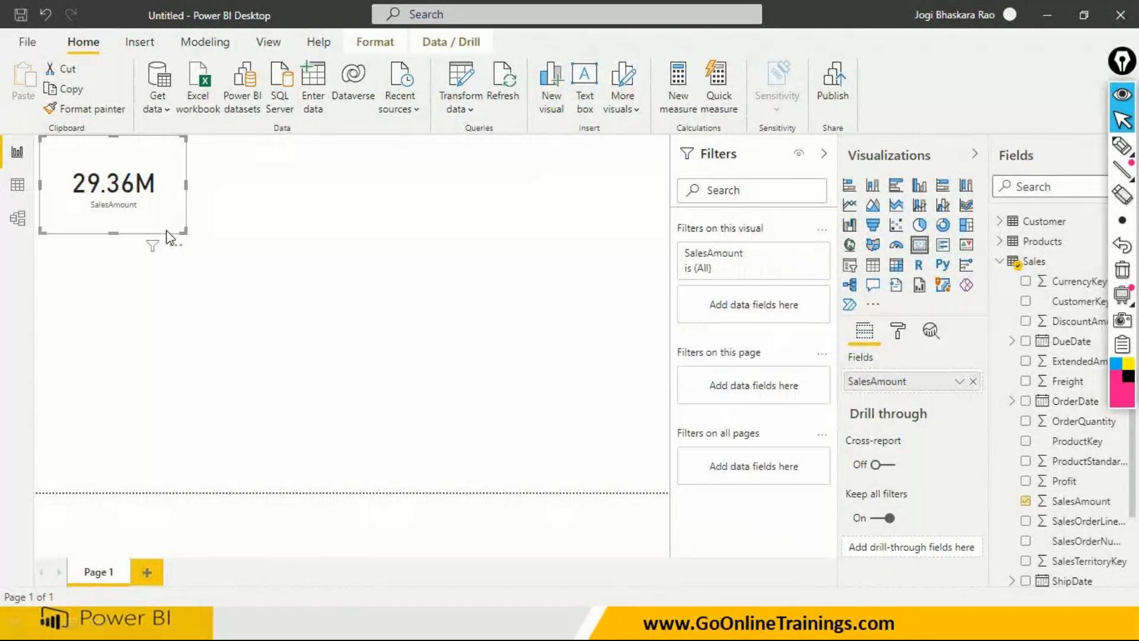
- Add a second card showing Profit and copy the SalesAmount card's formatting onto it with Format Painter
{"action": "left_click", "coordinate": [362, 285]}
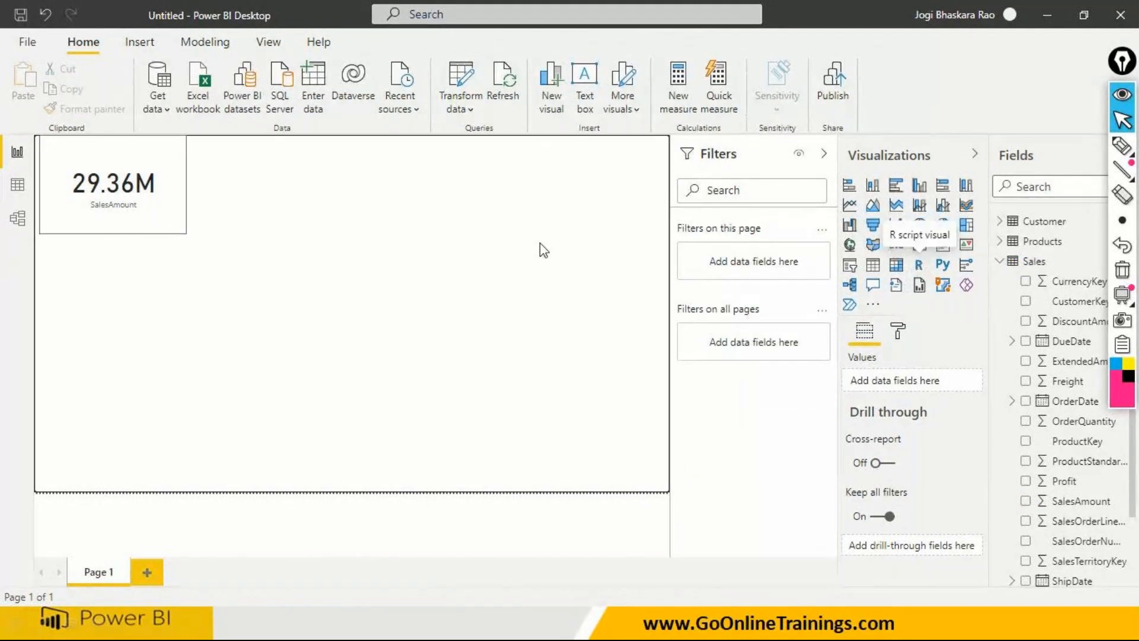
{"action": "left_click", "coordinate": [919, 244]}
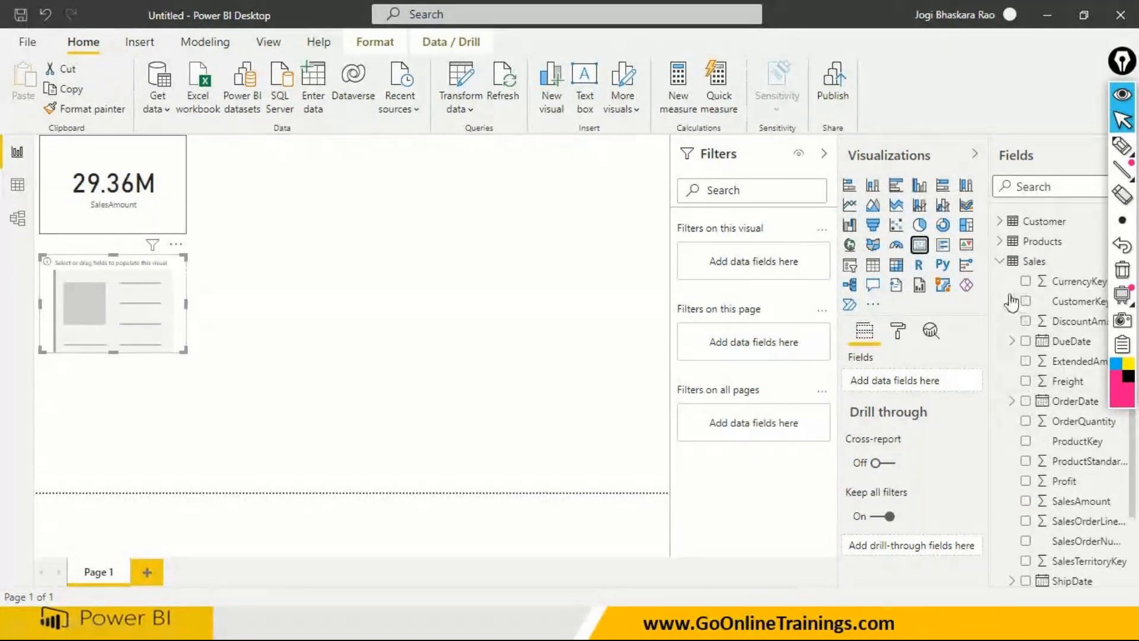
{"action": "left_click_drag", "start_coordinate": [1062, 489], "coordinate": [142, 332]}
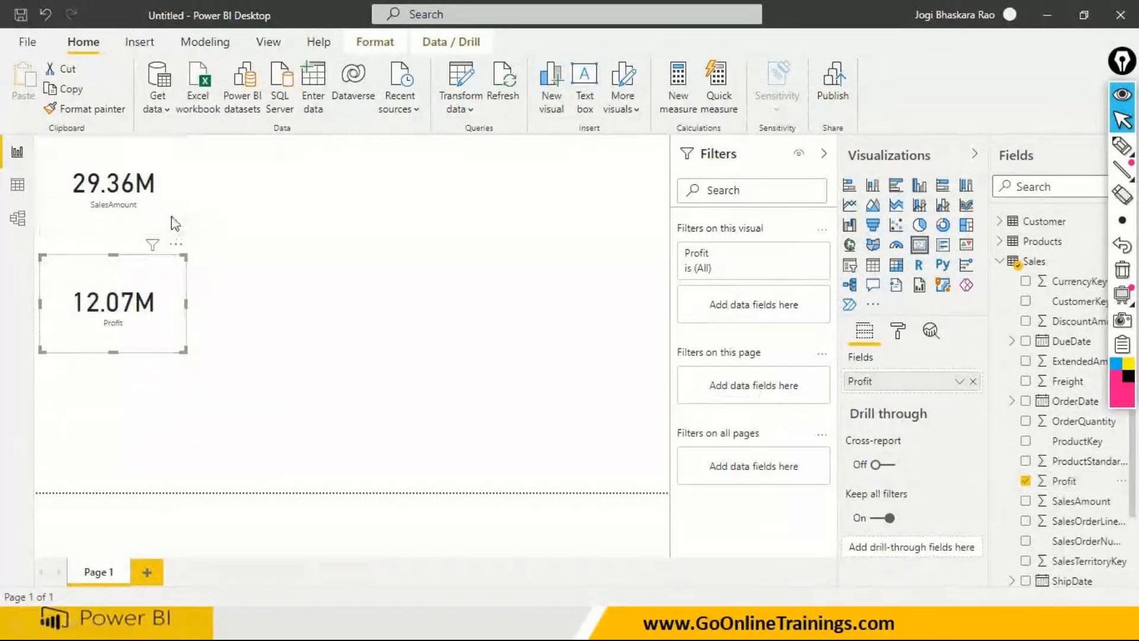
{"action": "left_click", "coordinate": [175, 221]}
{"action": "left_click", "coordinate": [95, 109]}
{"action": "left_click", "coordinate": [120, 308]}
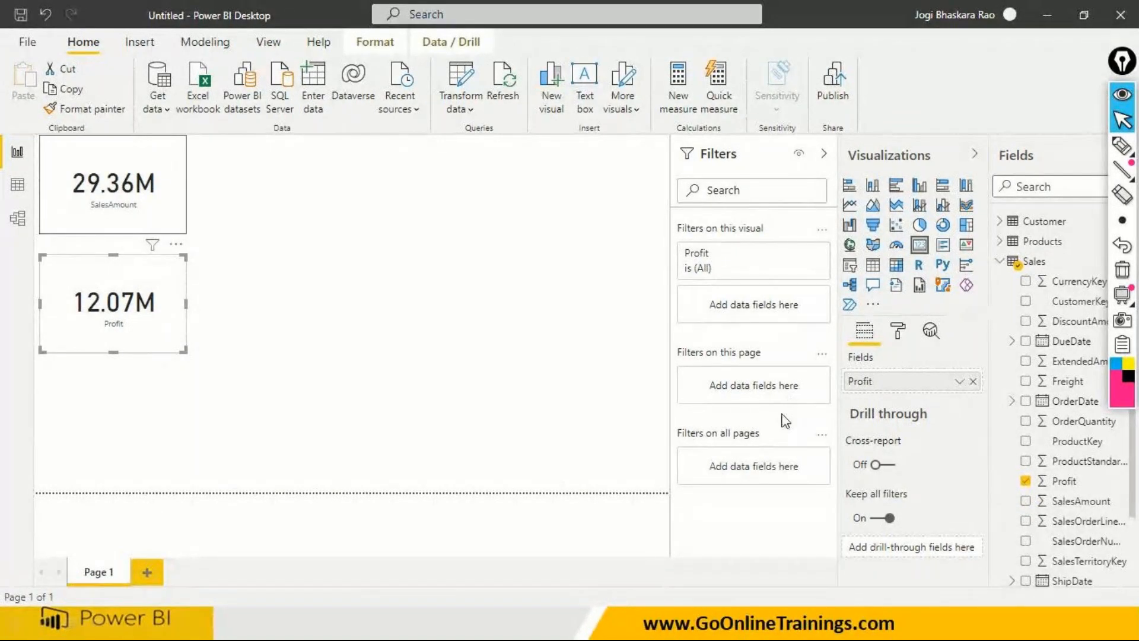
{"action": "key", "text": "super"}
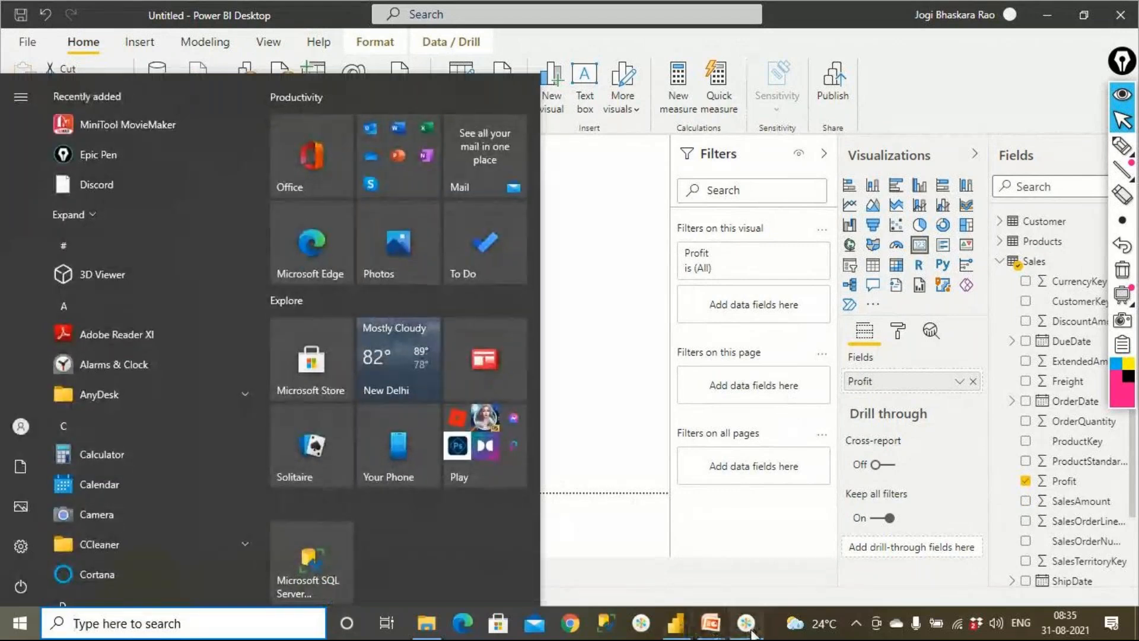
{"action": "left_click", "coordinate": [752, 630]}
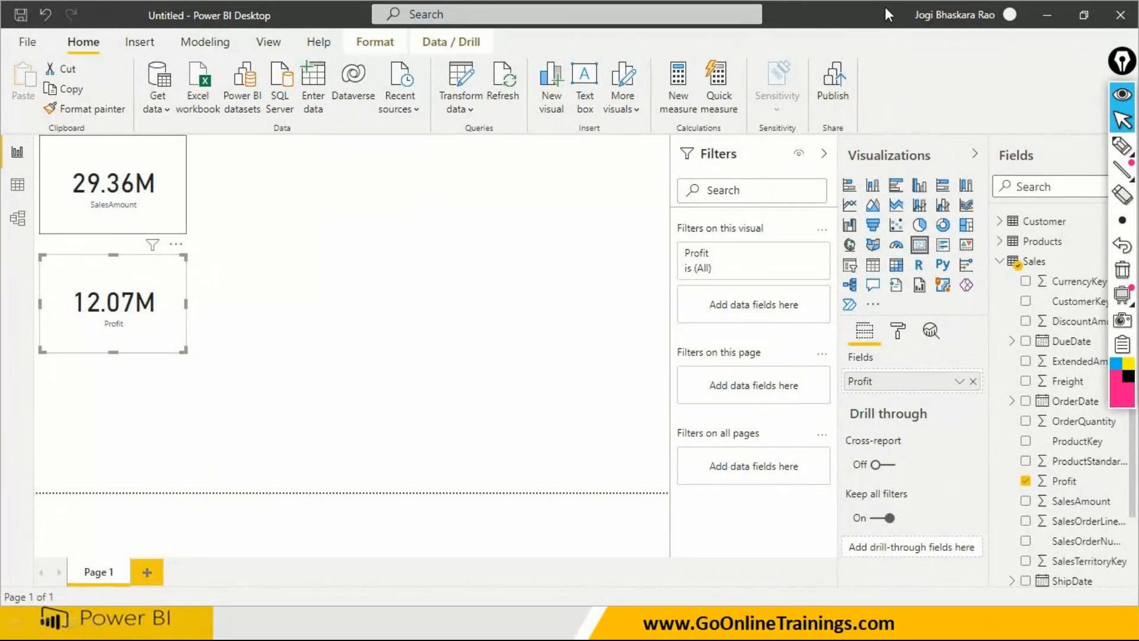
- Move the Profit card to the right of the SalesAmount card, aligned with it along the top of the canvas
{"action": "left_click", "coordinate": [154, 380]}
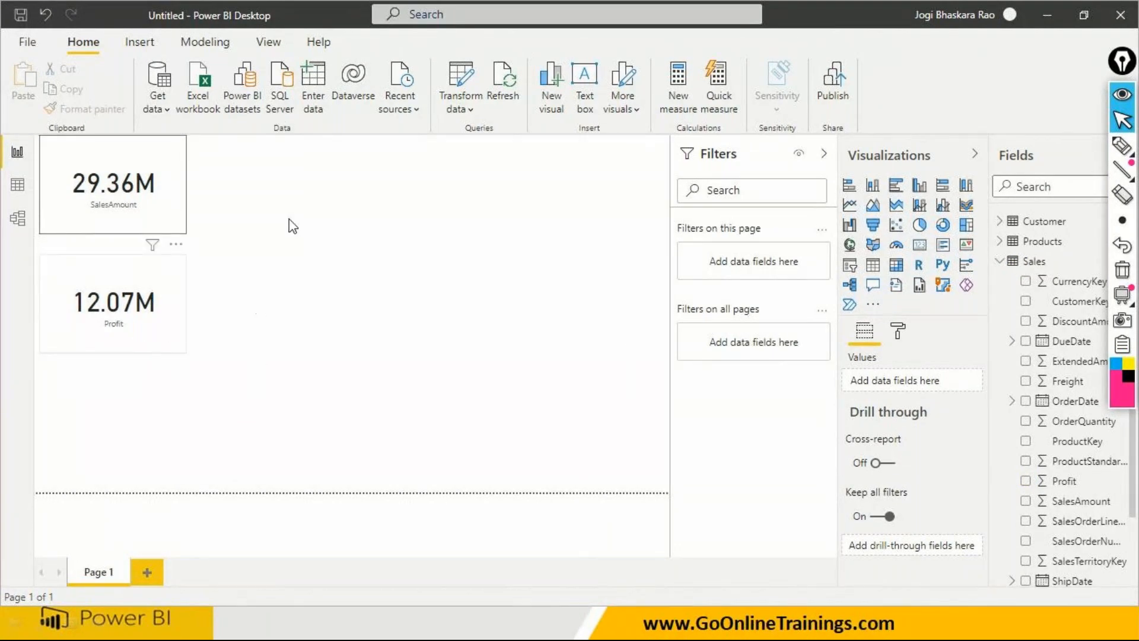
{"action": "left_click_drag", "start_coordinate": [106, 337], "coordinate": [289, 225]}
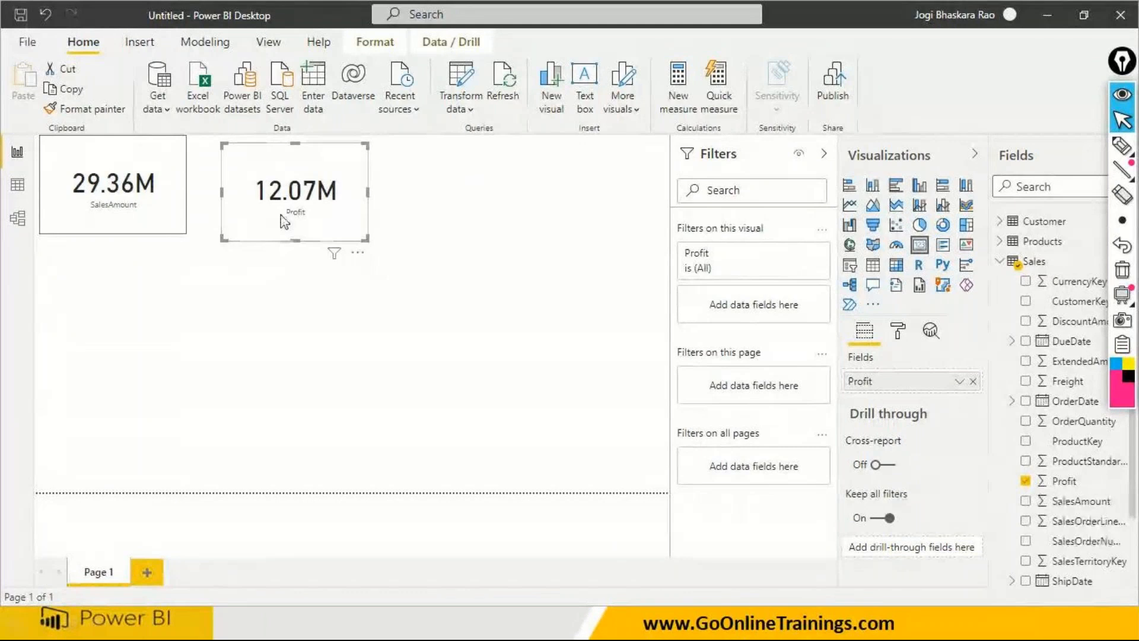
{"action": "left_click", "coordinate": [173, 221]}
{"action": "left_click", "coordinate": [569, 394]}
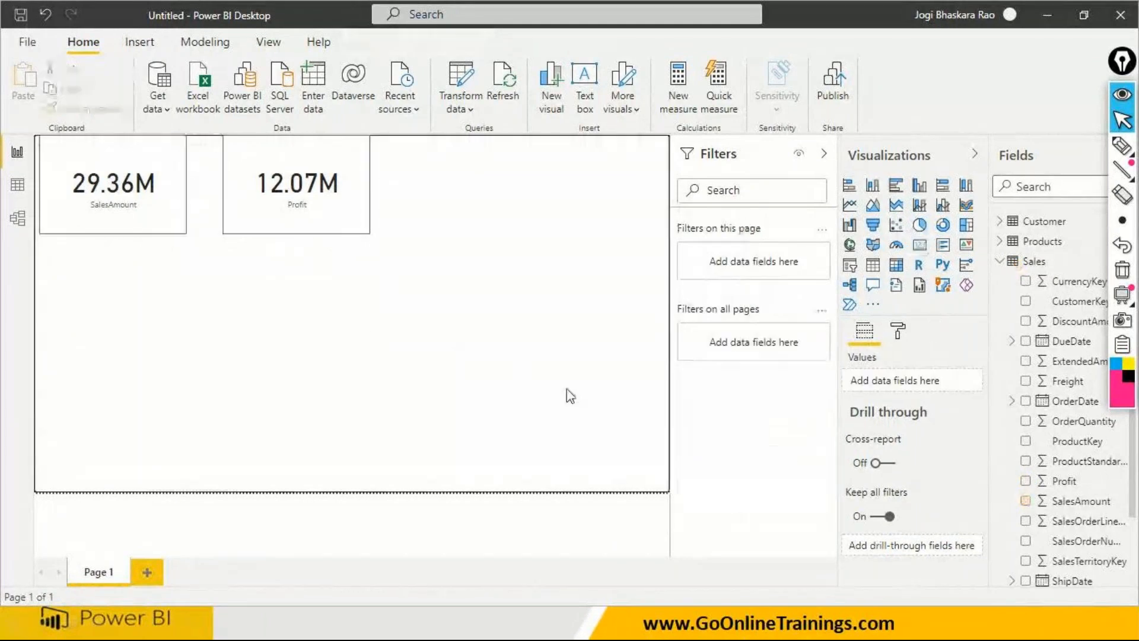
- Add a third card visual to the right of the Profit card and show TaxAmt from the Sales table in it
{"action": "left_click", "coordinate": [921, 245]}
{"action": "left_click_drag", "start_coordinate": [95, 320], "coordinate": [487, 208]}
{"action": "scroll", "coordinate": [1070, 499], "scroll_direction": "down", "scroll_amount": 2}
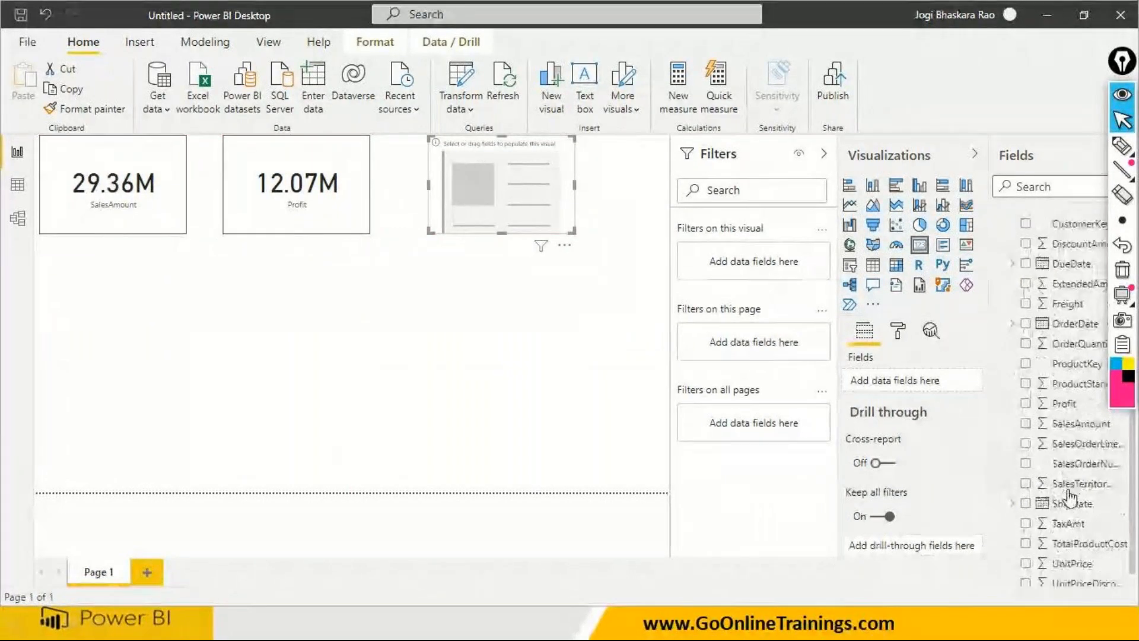
{"action": "left_click_drag", "start_coordinate": [1071, 517], "coordinate": [540, 198]}
- Copy the Profit card's formatting onto the TaxAmt card with Format Painter
{"action": "left_click", "coordinate": [326, 218]}
{"action": "left_click", "coordinate": [85, 109]}
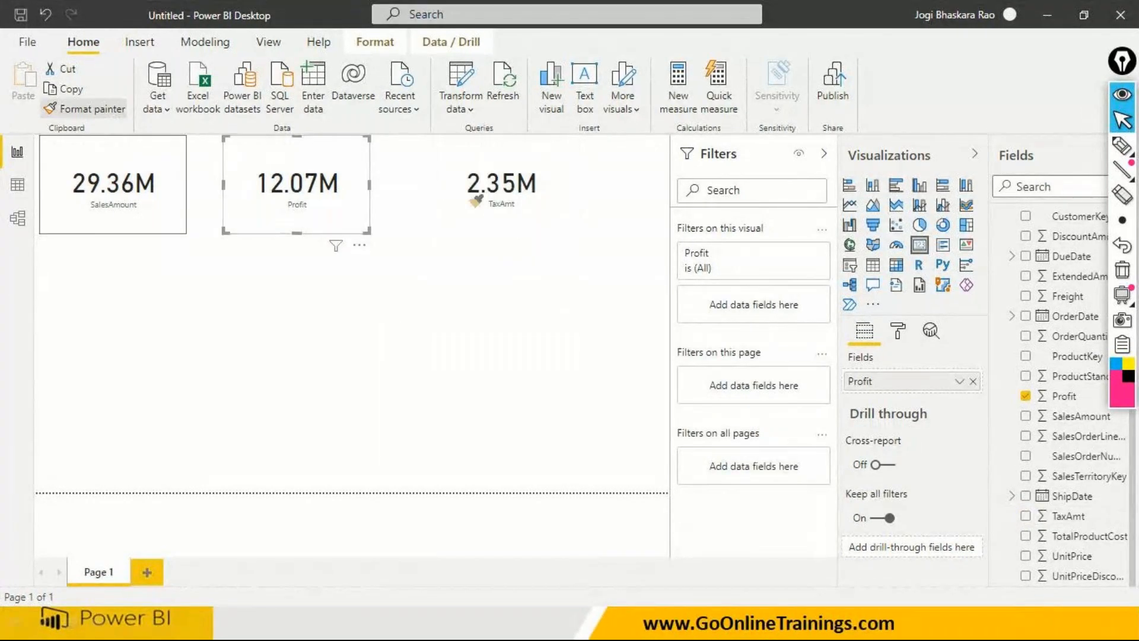
{"action": "left_click", "coordinate": [478, 198]}
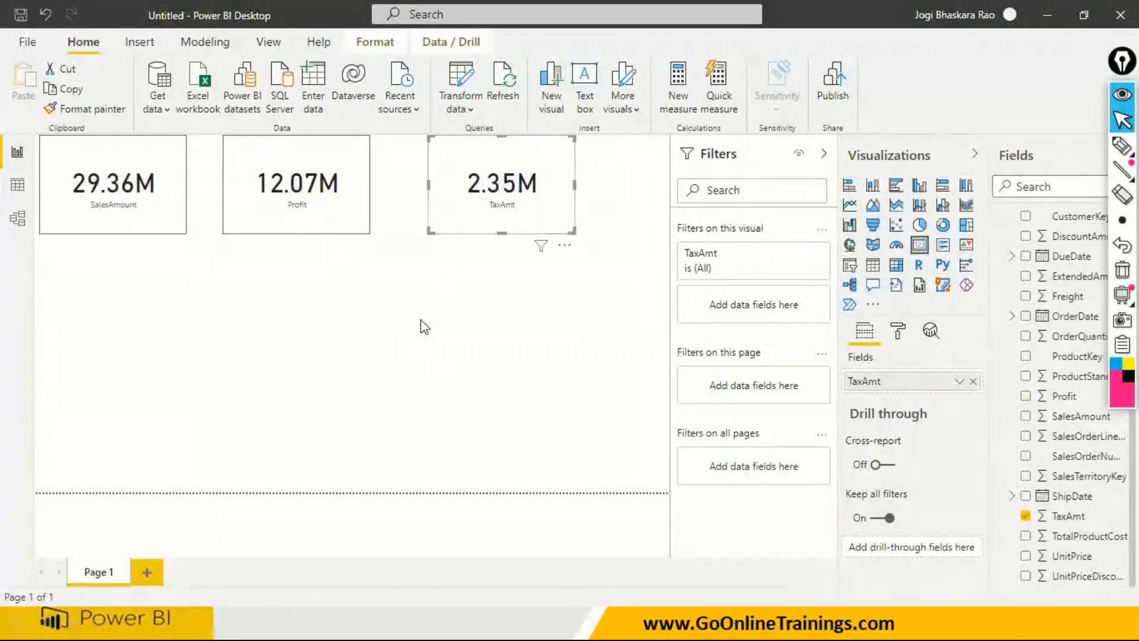
{"action": "left_click", "coordinate": [261, 338]}
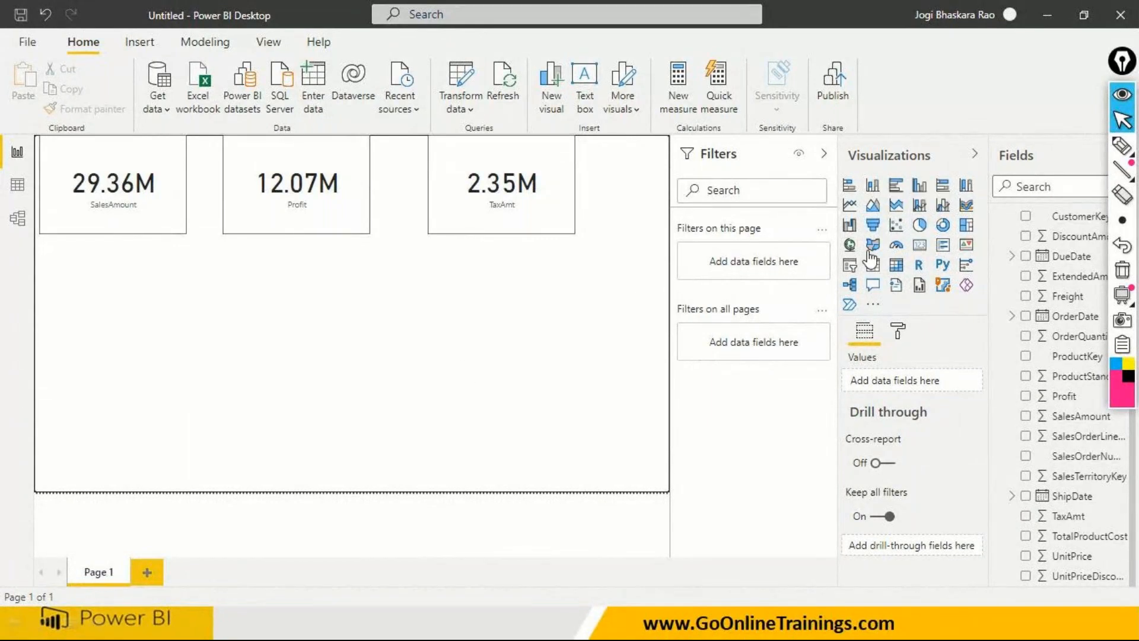
- Add a pie chart below the cards and enlarge it to span the width of the first two cards
{"action": "left_click", "coordinate": [922, 231]}
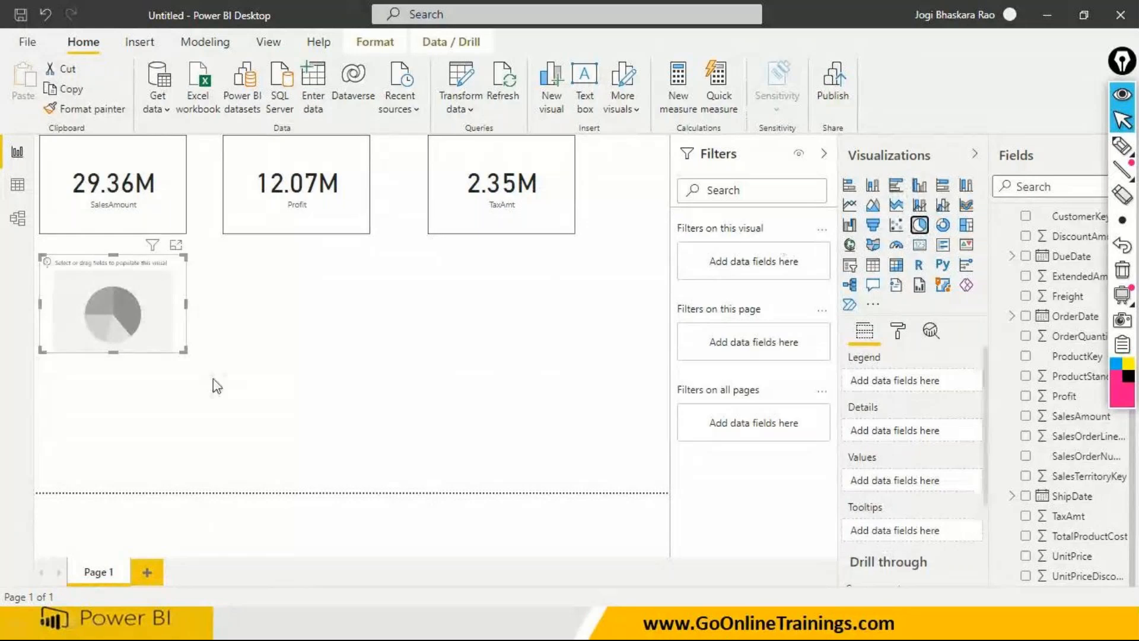
{"action": "left_click", "coordinate": [188, 351]}
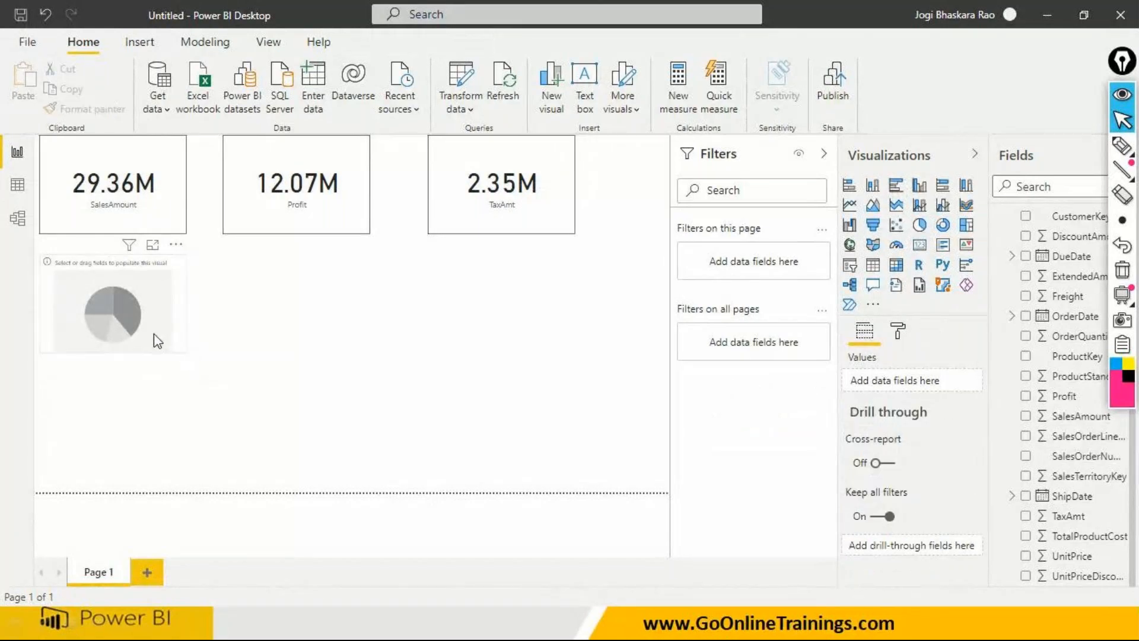
{"action": "left_click", "coordinate": [154, 334]}
{"action": "left_click_drag", "start_coordinate": [184, 351], "coordinate": [368, 428]}
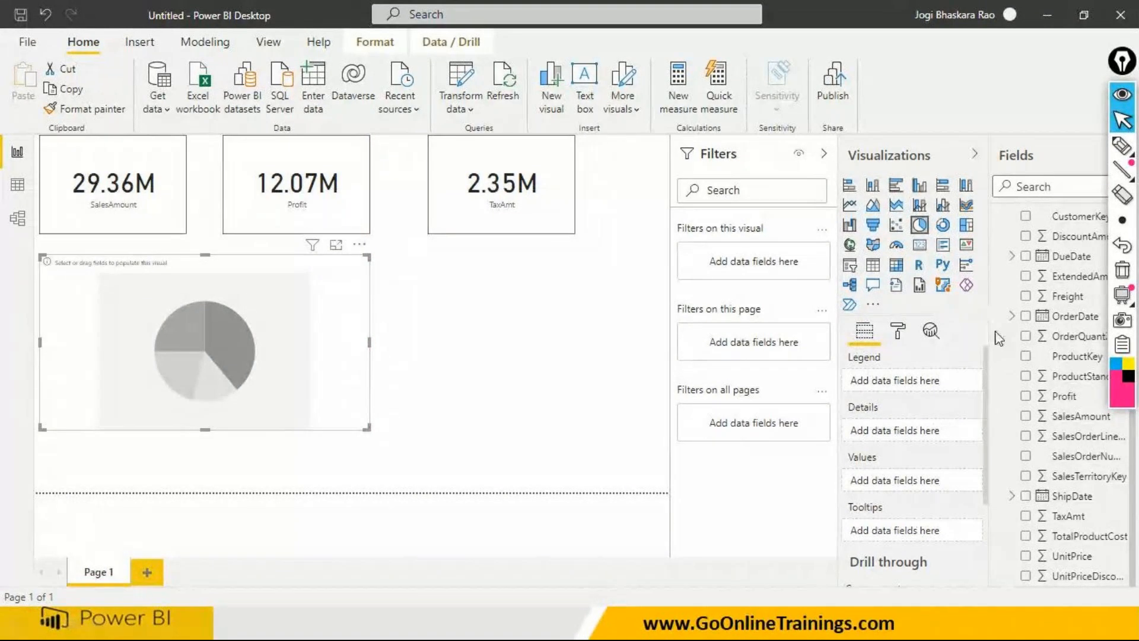
- Set CategoryName from the Products table as the pie chart's legend and SalesAmount from the Sales table as its values
{"action": "scroll", "coordinate": [1002, 279], "scroll_direction": "up", "scroll_amount": 3}
{"action": "left_click", "coordinate": [1001, 262]}
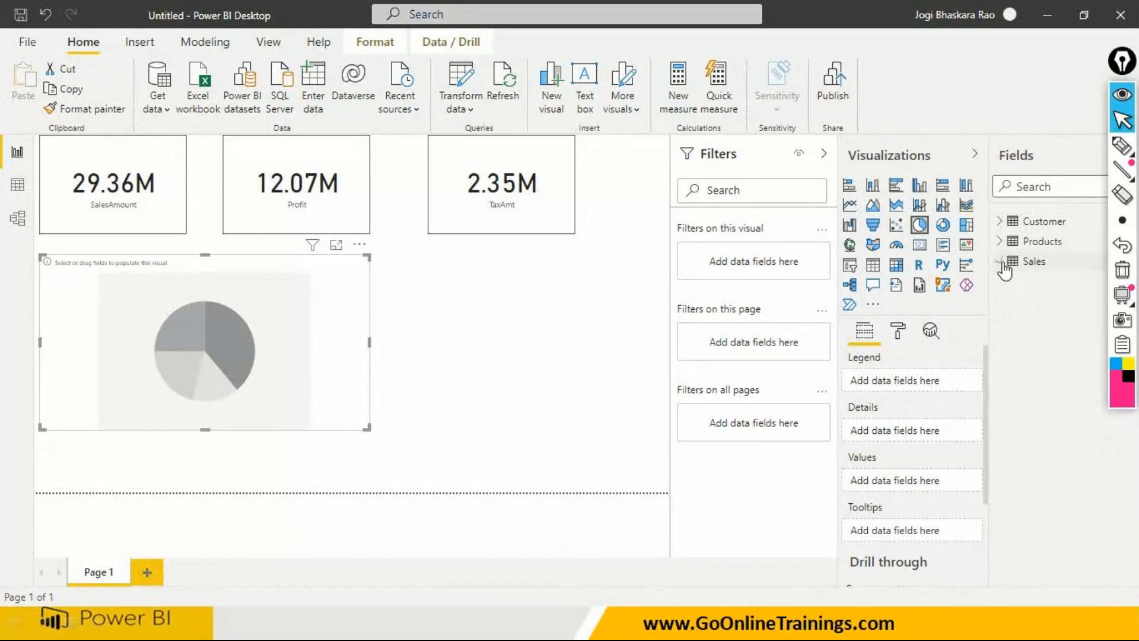
{"action": "left_click", "coordinate": [1001, 241]}
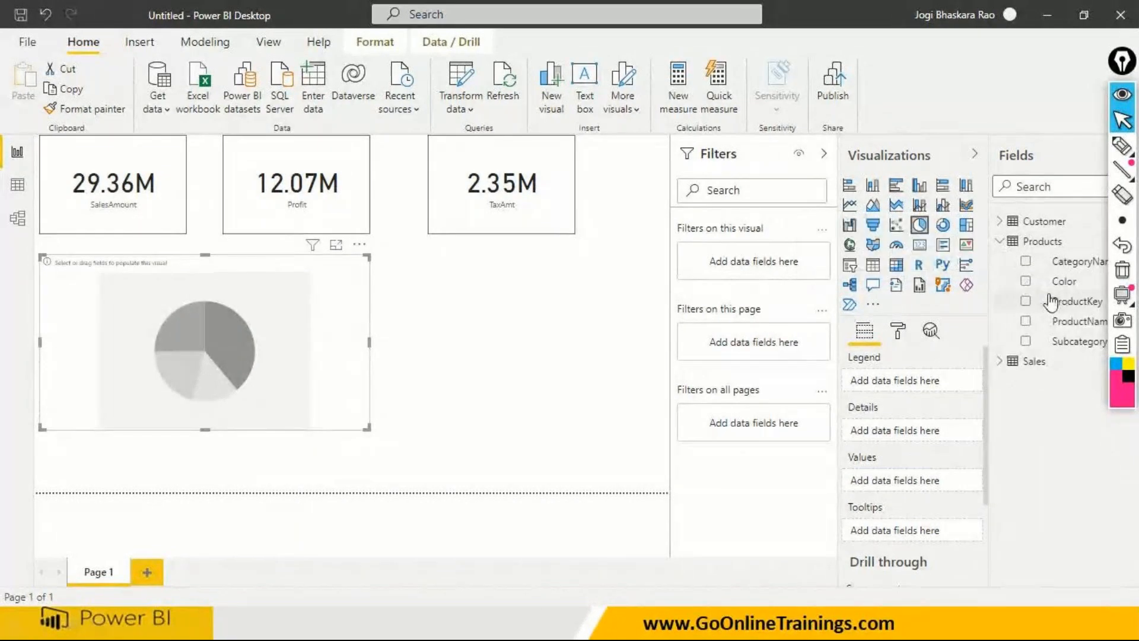
{"action": "left_click_drag", "start_coordinate": [1067, 262], "coordinate": [368, 468]}
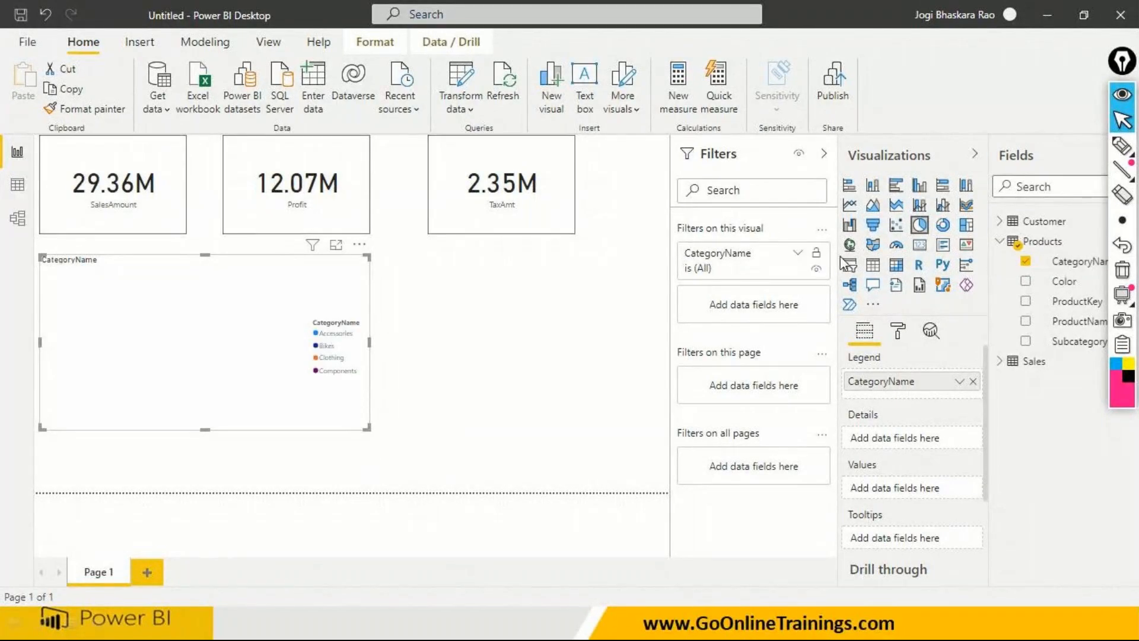
{"action": "left_click", "coordinate": [998, 362]}
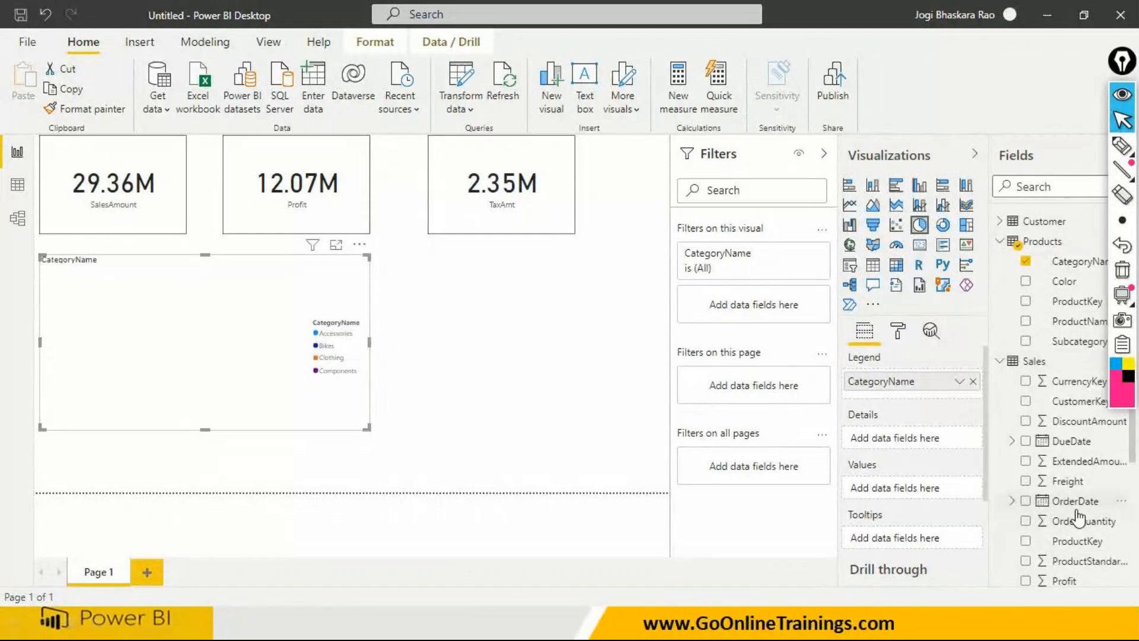
{"action": "scroll", "coordinate": [1080, 526], "scroll_direction": "down", "scroll_amount": 3}
{"action": "left_click_drag", "start_coordinate": [1079, 522], "coordinate": [211, 348]}
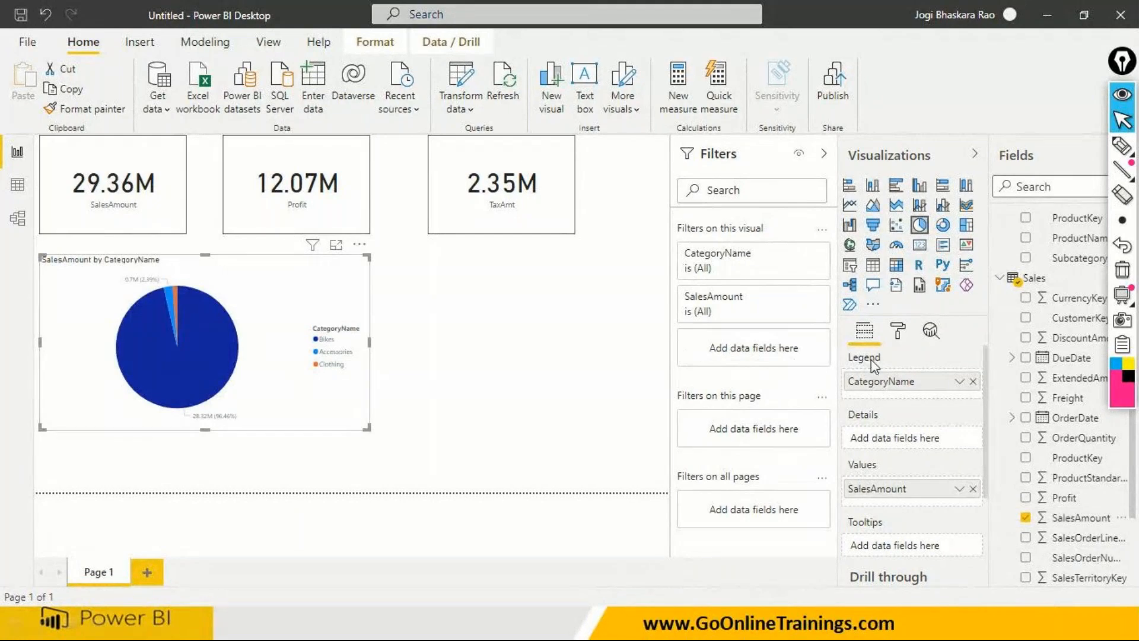
- Turn off the pie chart's legend and set its detail label style to "Category, data value"
{"action": "left_click", "coordinate": [899, 332]}
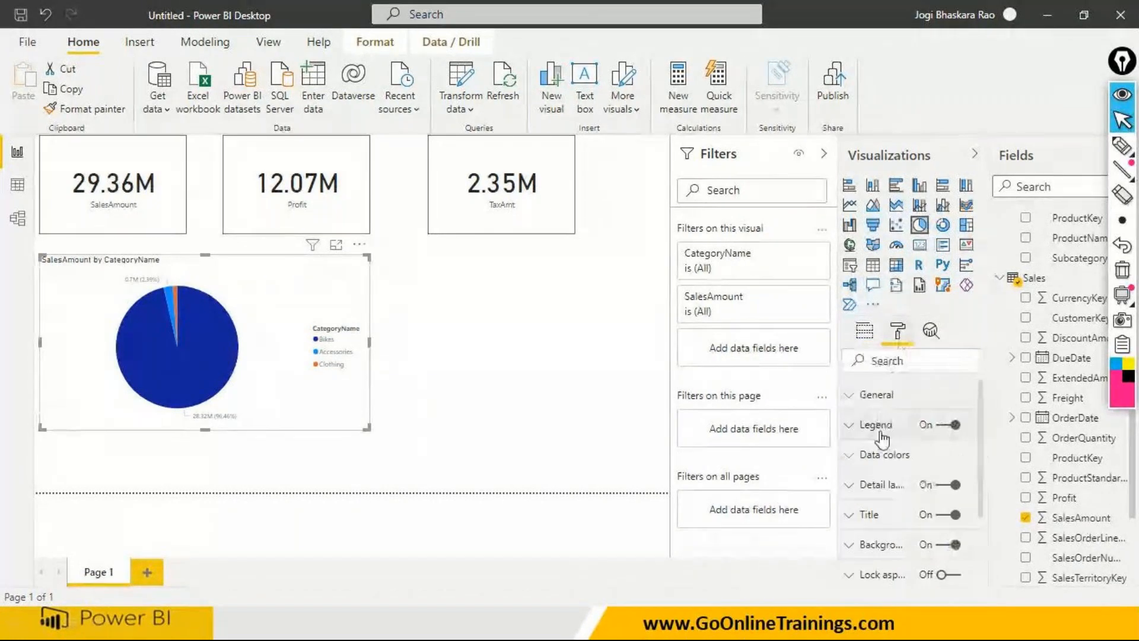
{"action": "left_click", "coordinate": [938, 427]}
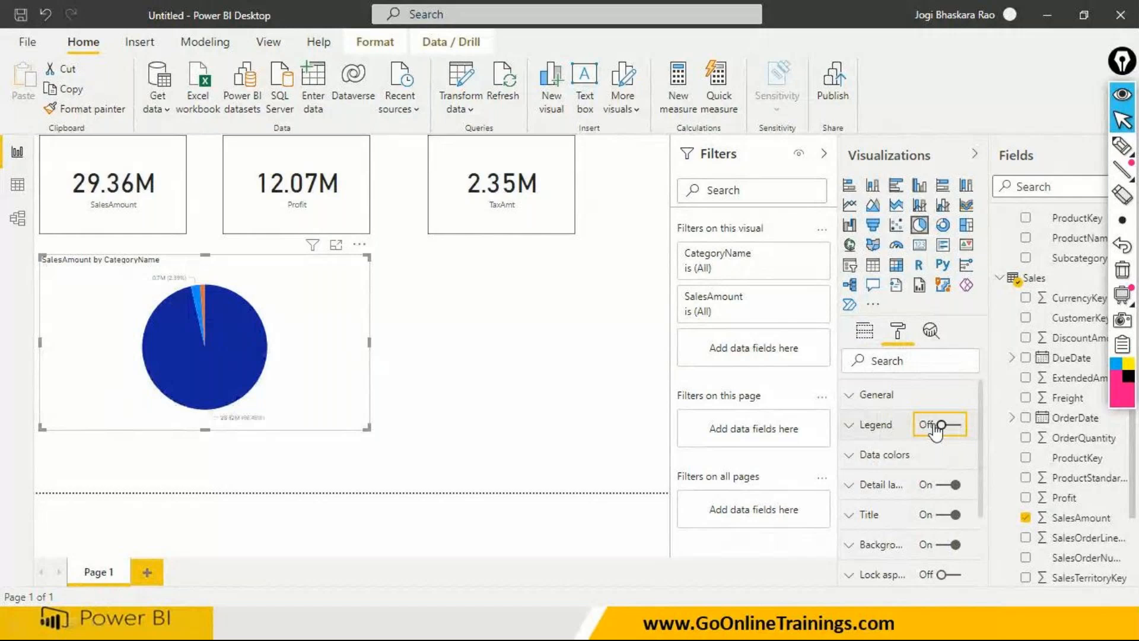
{"action": "left_click", "coordinate": [852, 490]}
{"action": "scroll", "coordinate": [852, 490], "scroll_direction": "down", "scroll_amount": 2}
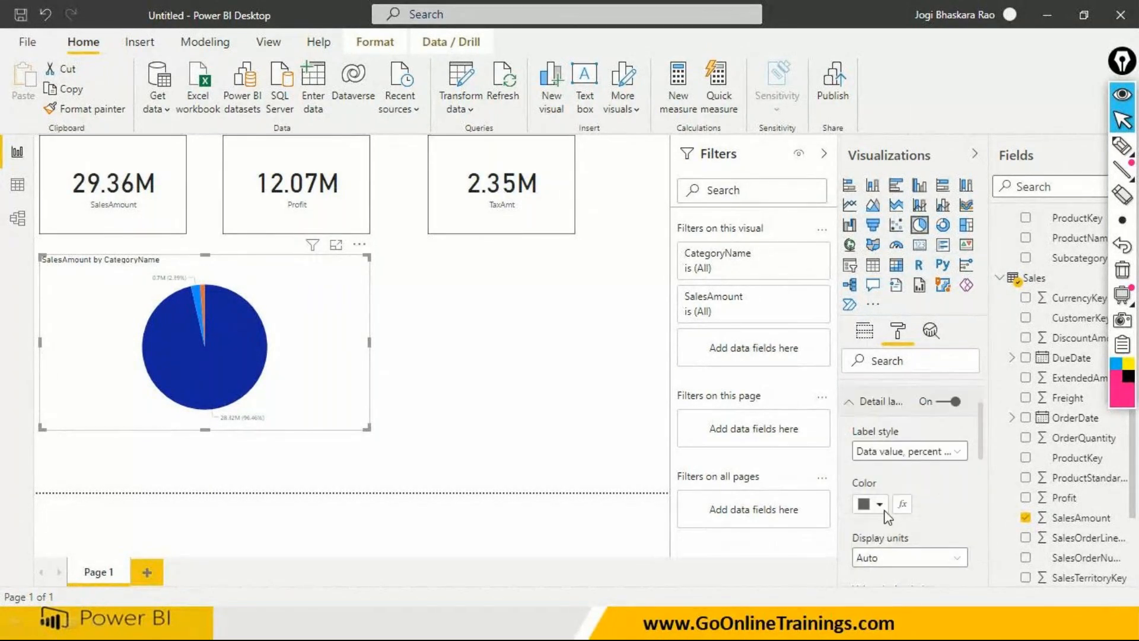
{"action": "left_click", "coordinate": [902, 452]}
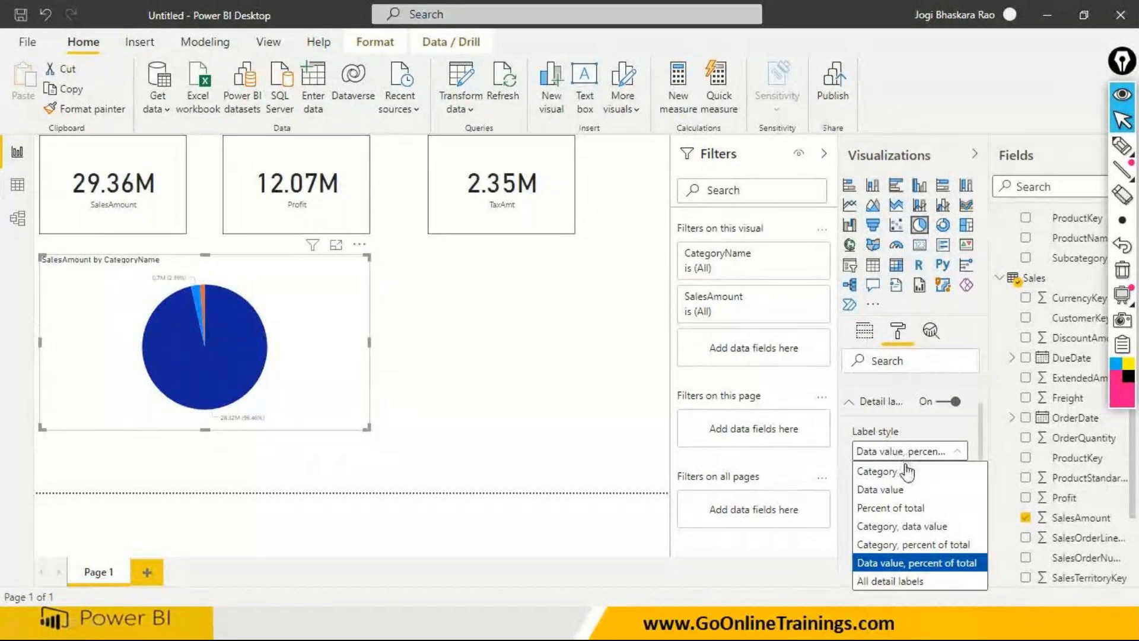
{"action": "left_click", "coordinate": [914, 528]}
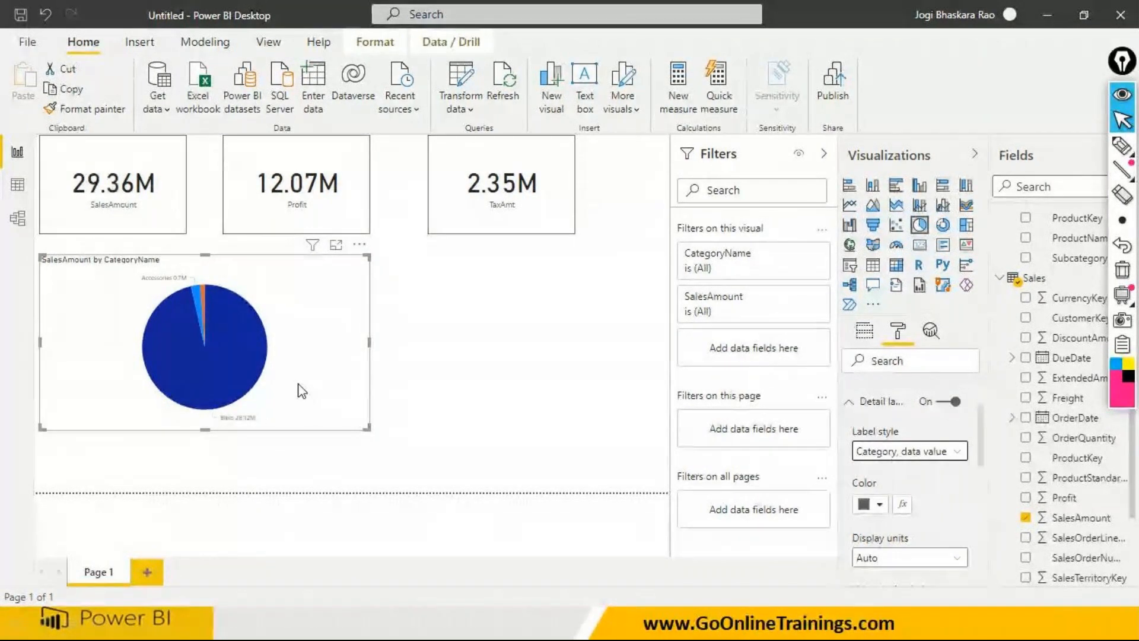
- Set the text size of the pie chart's detail labels to 15 pt
{"action": "scroll", "coordinate": [917, 541], "scroll_direction": "down", "scroll_amount": 2}
{"action": "scroll", "coordinate": [916, 541], "scroll_direction": "down", "scroll_amount": 2}
{"action": "left_click", "coordinate": [876, 495]}
{"action": "type", "text": "15"}
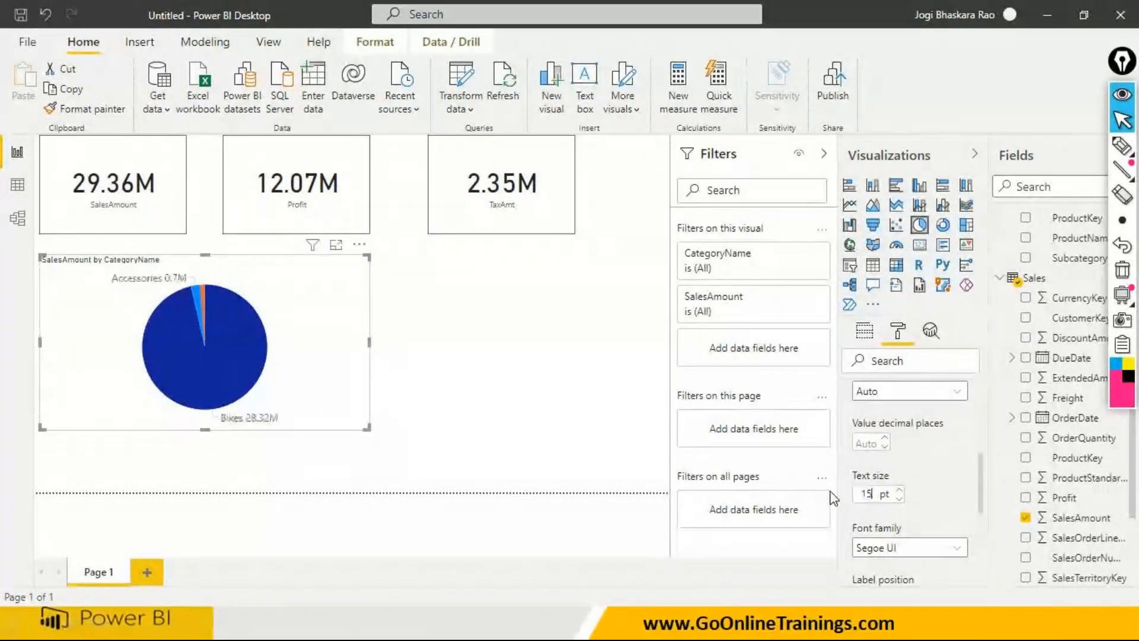
{"action": "left_click", "coordinate": [562, 398]}
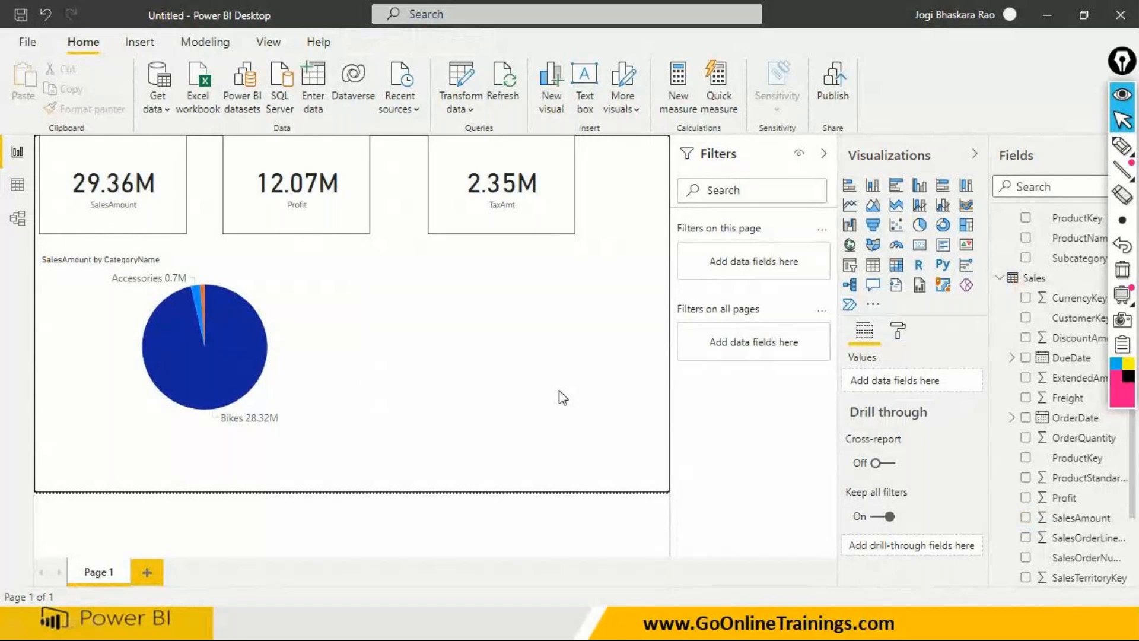
- Set the text size of the pie chart's detail labels to 20 pt
{"action": "left_click", "coordinate": [255, 425]}
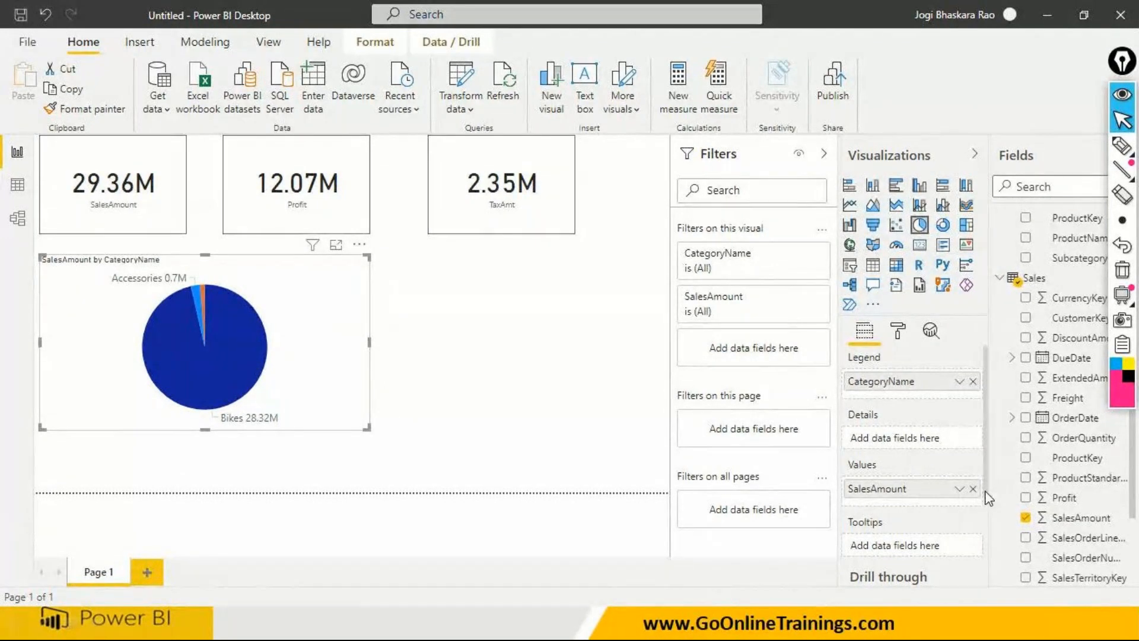
{"action": "scroll", "coordinate": [985, 510], "scroll_direction": "down", "scroll_amount": 2}
{"action": "scroll", "coordinate": [990, 517], "scroll_direction": "up", "scroll_amount": 2}
{"action": "left_click", "coordinate": [896, 331]}
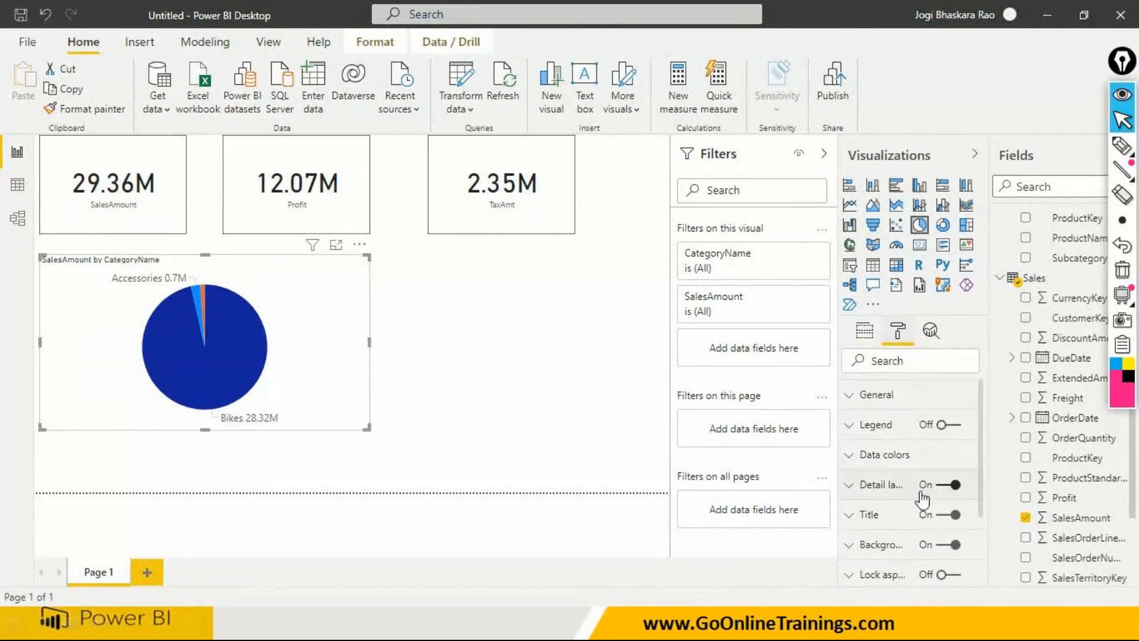
{"action": "left_click", "coordinate": [849, 485]}
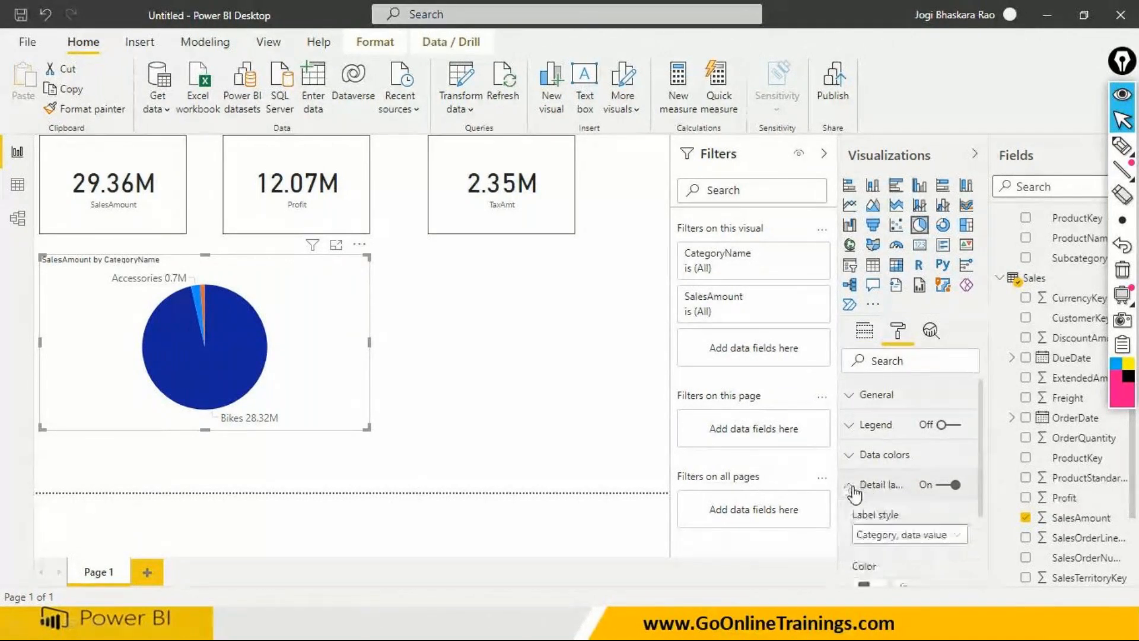
{"action": "scroll", "coordinate": [878, 539], "scroll_direction": "down", "scroll_amount": 4}
{"action": "scroll", "coordinate": [892, 540], "scroll_direction": "down", "scroll_amount": 5}
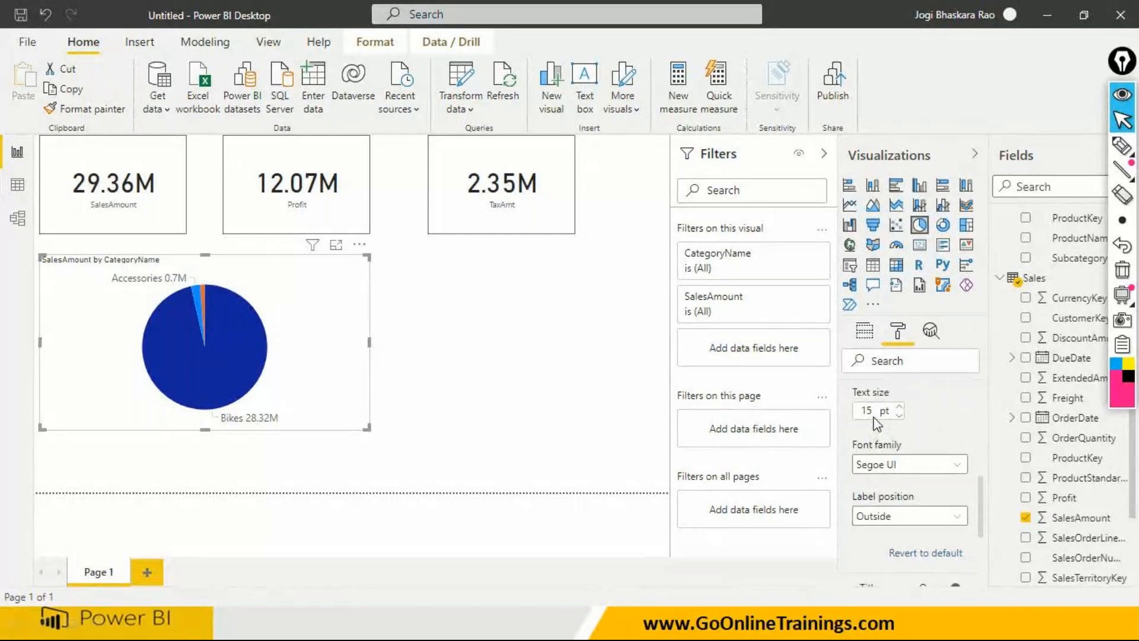
{"action": "type", "text": "20"}
{"action": "left_click", "coordinate": [497, 407]}
- Inspect the pie slices' details, and turn the chart's legend on and back off
{"action": "mouse_move", "coordinate": [234, 376]}
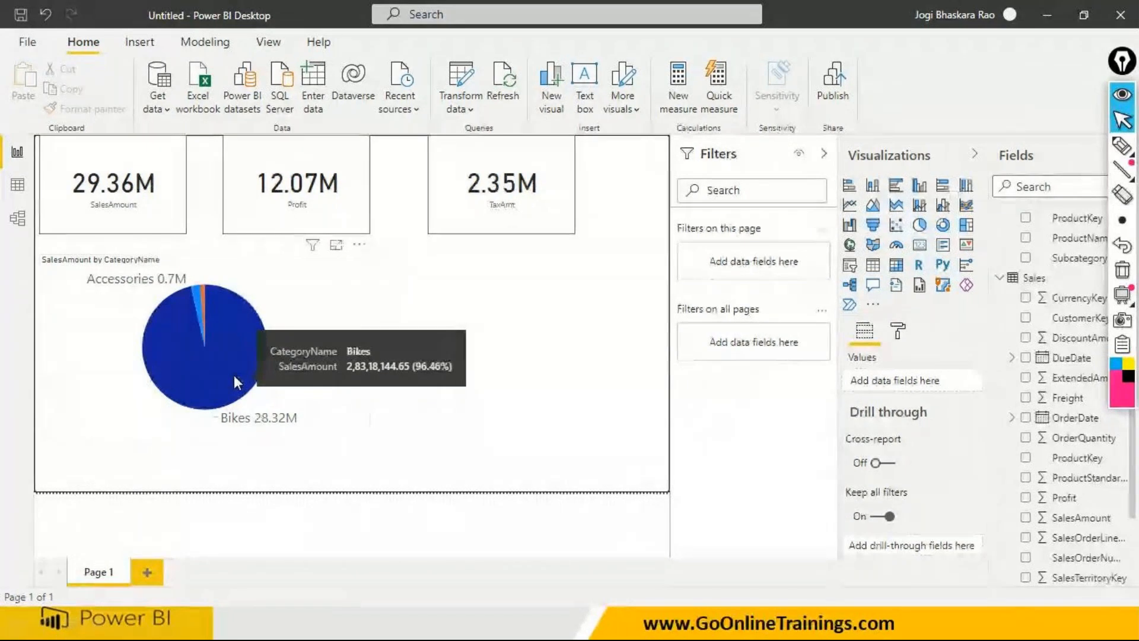
{"action": "mouse_move", "coordinate": [197, 296]}
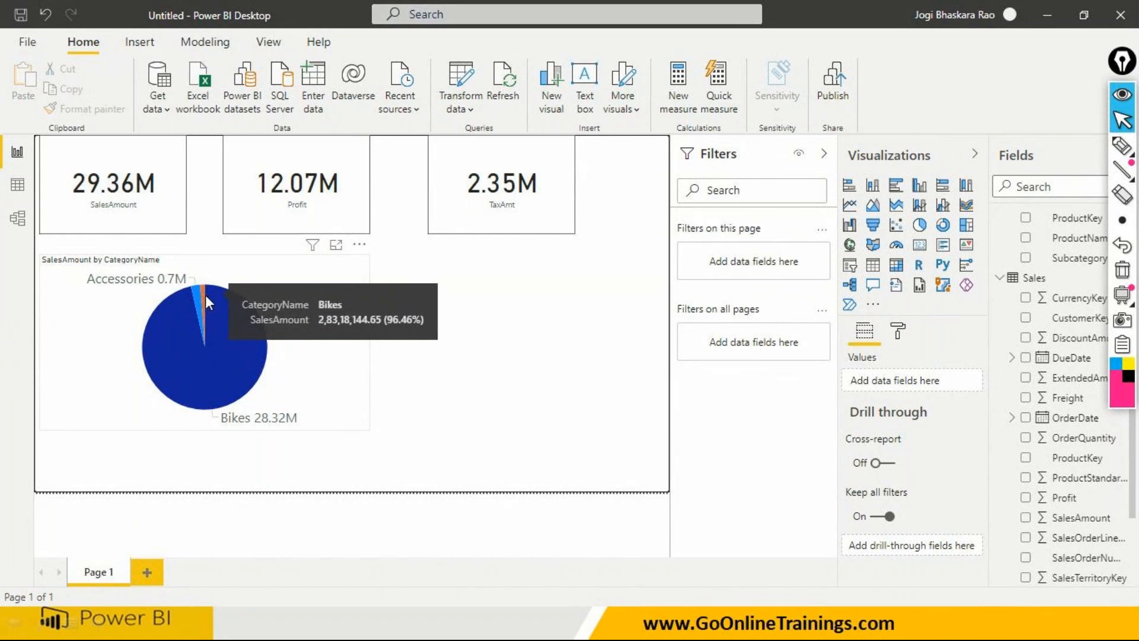
{"action": "left_click", "coordinate": [273, 353]}
{"action": "left_click", "coordinate": [350, 359]}
{"action": "left_click", "coordinate": [898, 331]}
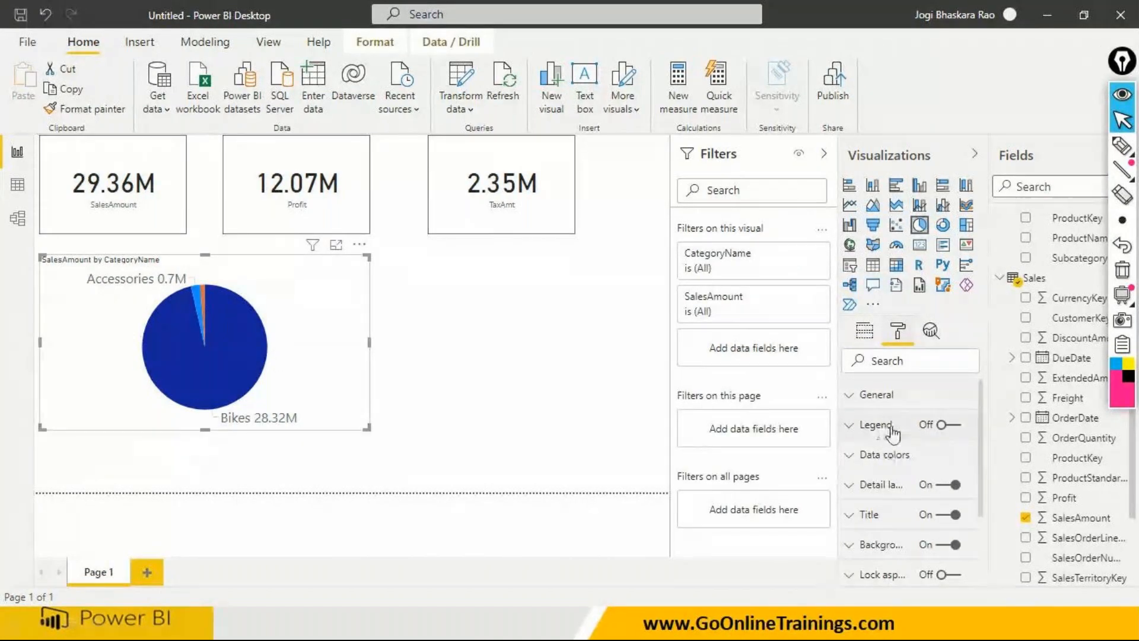
{"action": "left_click", "coordinate": [957, 426]}
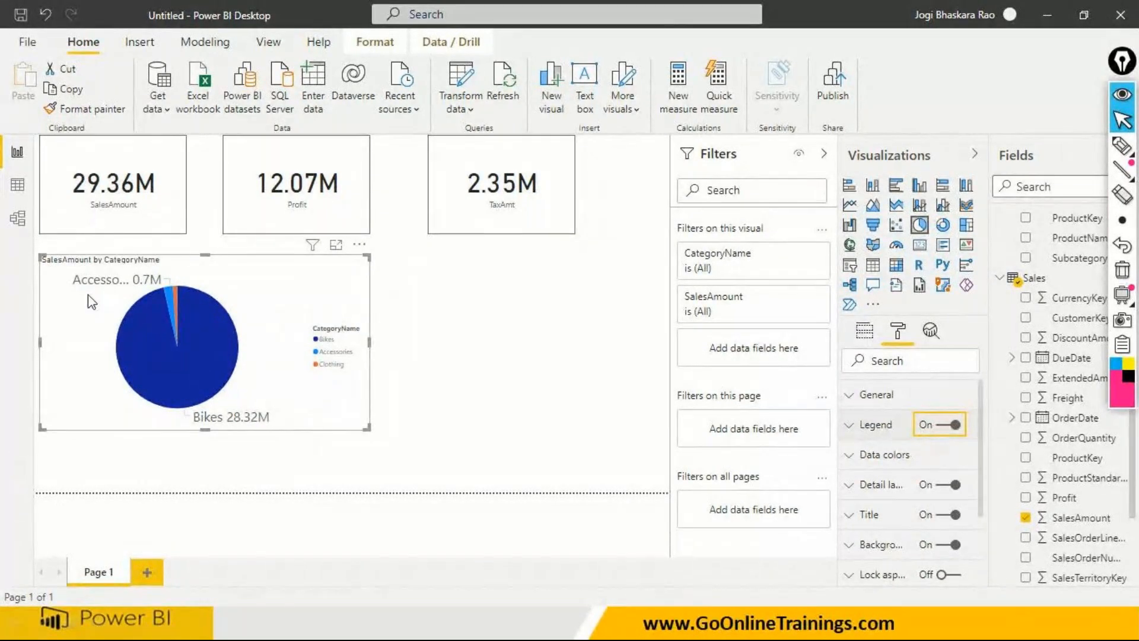
{"action": "left_click", "coordinate": [937, 426]}
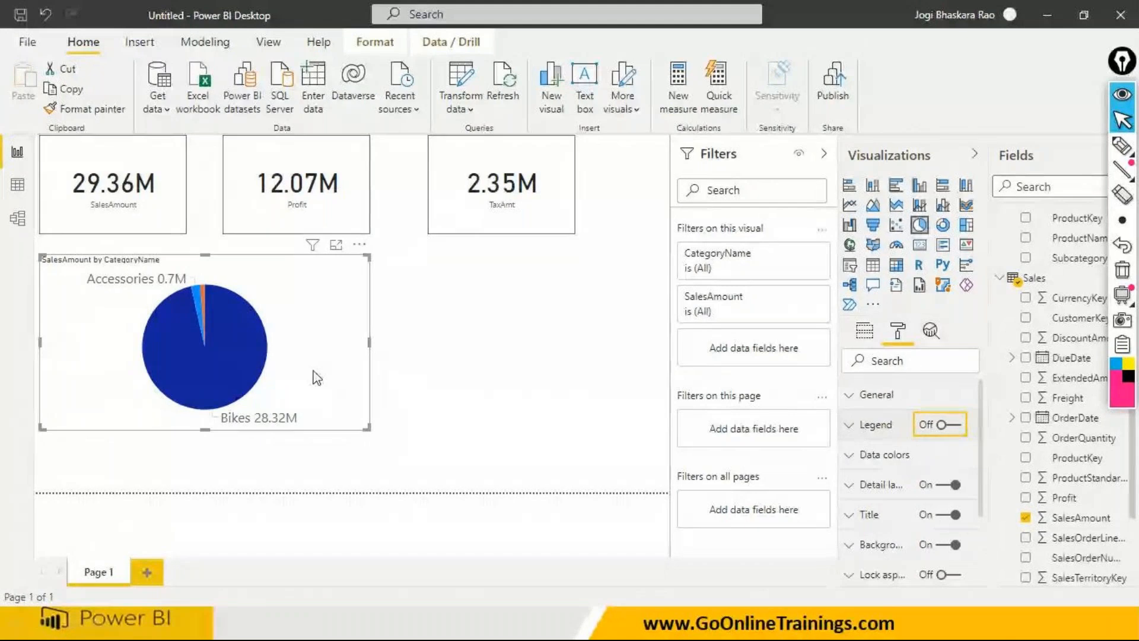
{"action": "left_click", "coordinate": [496, 356]}
- Copy the SalesAmount card's border formatting onto the pie chart with Format Painter
{"action": "left_click", "coordinate": [237, 279]}
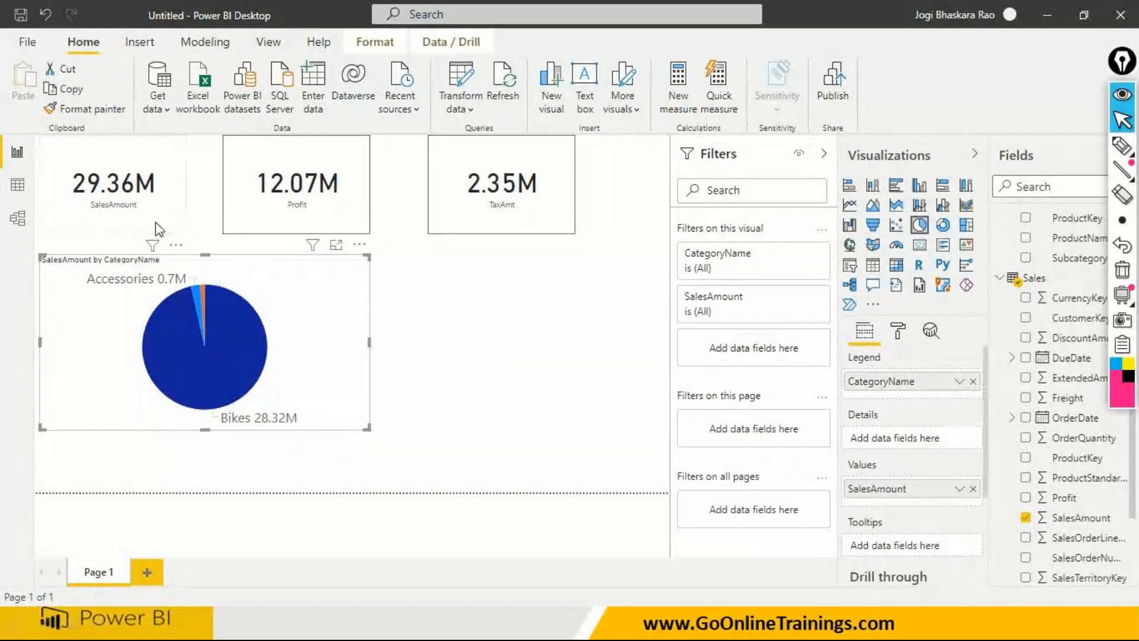
{"action": "left_click", "coordinate": [155, 222]}
{"action": "left_click", "coordinate": [83, 108]}
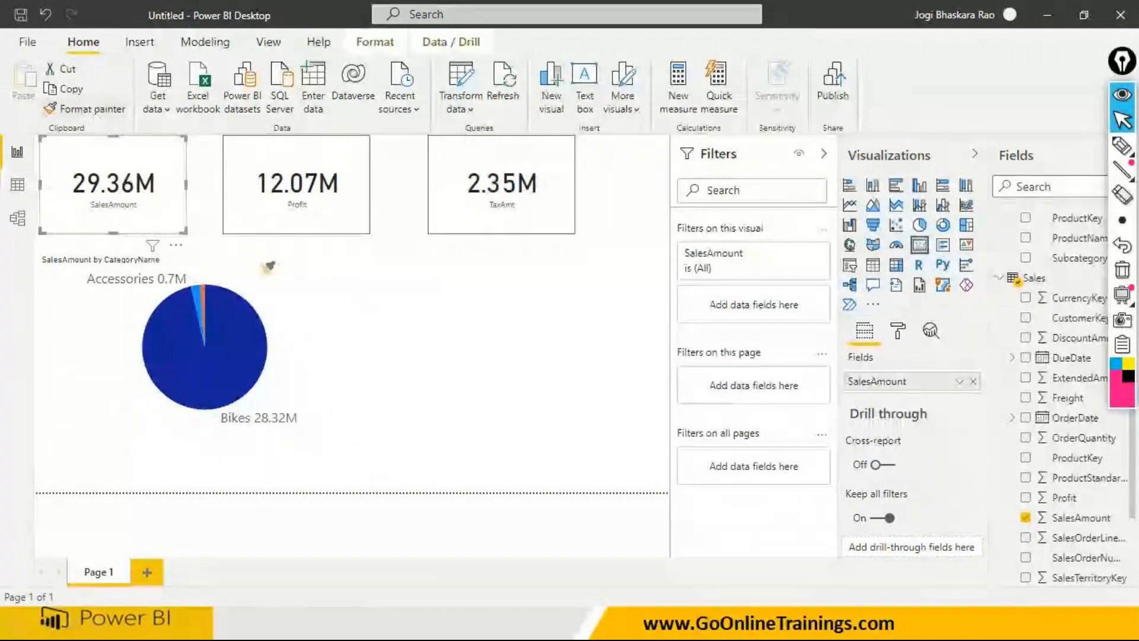
{"action": "left_click", "coordinate": [318, 314]}
{"action": "left_click", "coordinate": [419, 350]}
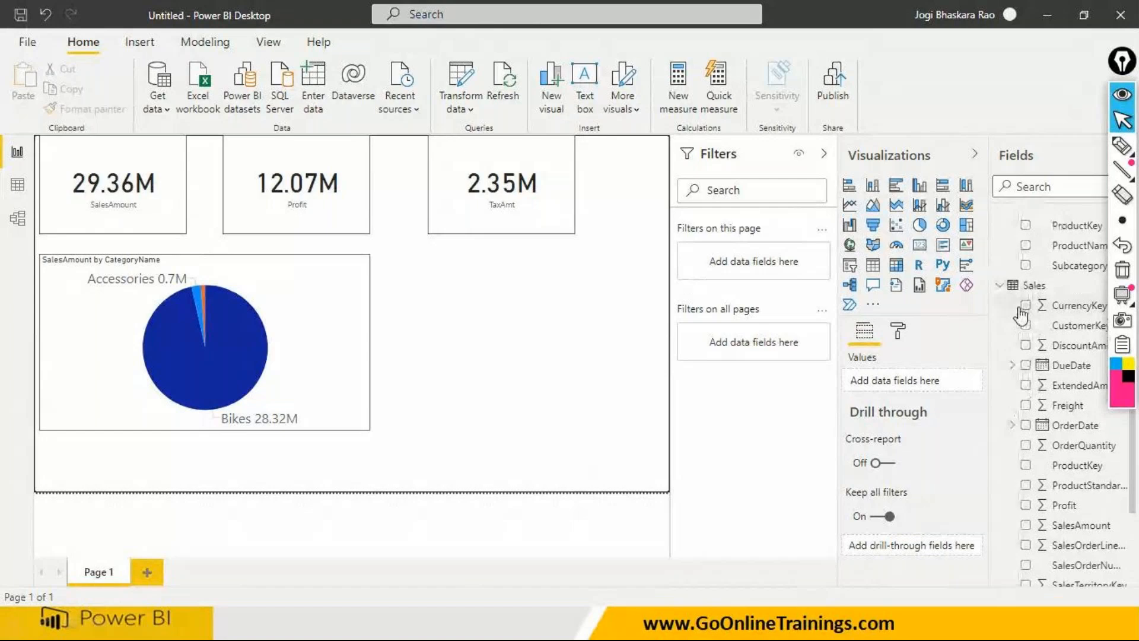
- Add a donut chart to the right of the pie chart and widen it toward the page's edge
{"action": "scroll", "coordinate": [1037, 300], "scroll_direction": "up", "scroll_amount": 2}
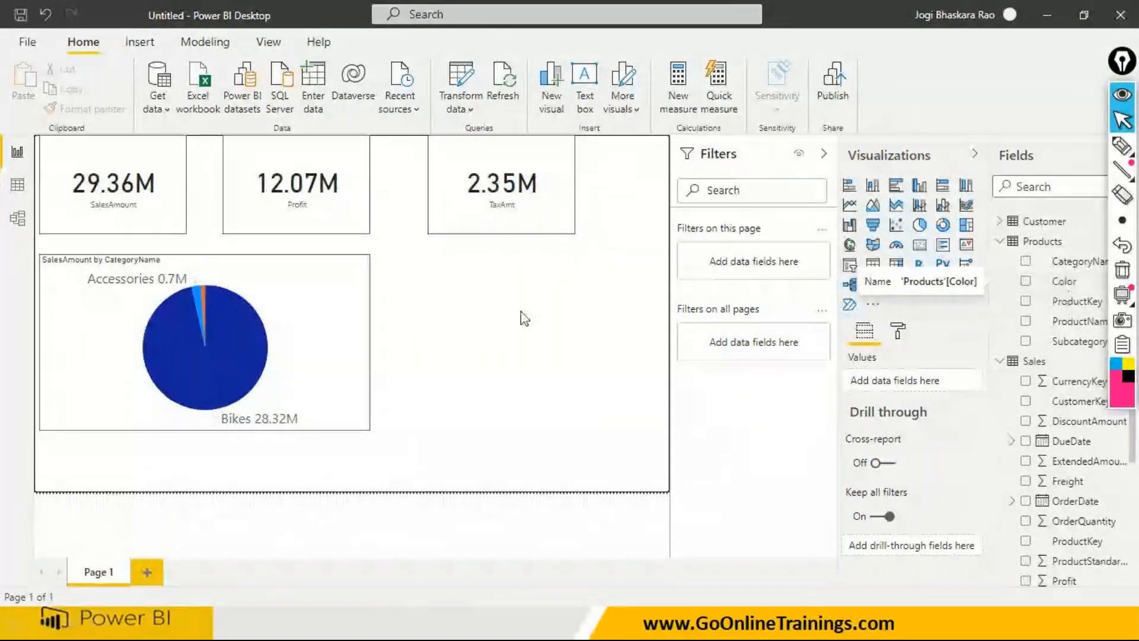
{"action": "left_click", "coordinate": [943, 224]}
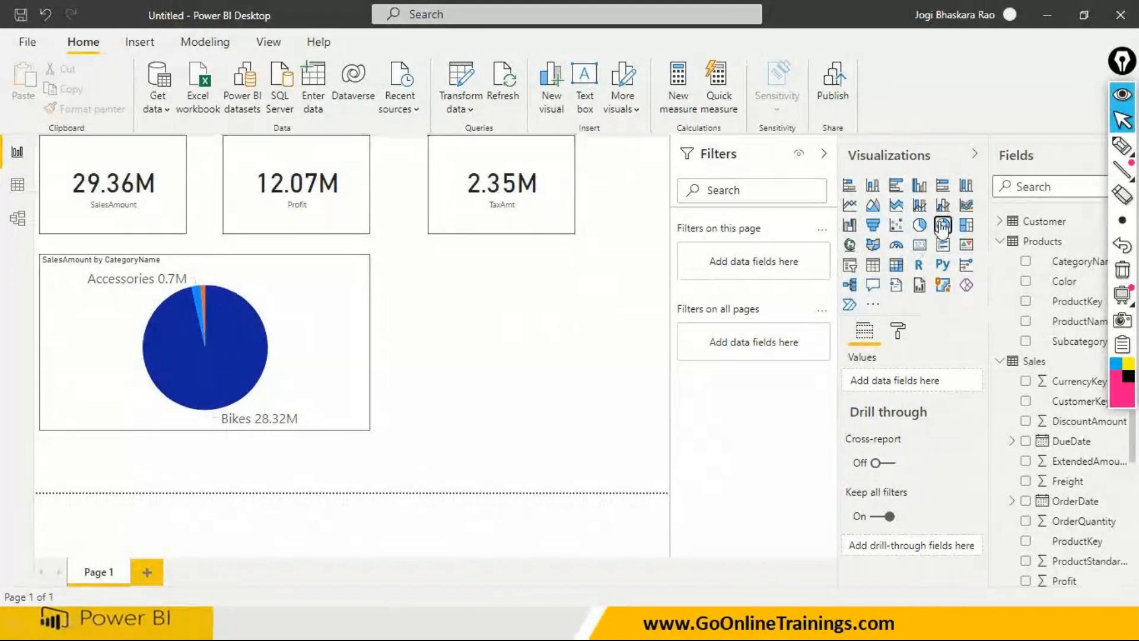
{"action": "left_click_drag", "start_coordinate": [468, 325], "coordinate": [425, 326]}
{"action": "left_click_drag", "start_coordinate": [534, 341], "coordinate": [644, 347]}
- Fill the new donut chart with Color as the legend and SalesAmount as the values
{"action": "left_click_drag", "start_coordinate": [1065, 286], "coordinate": [600, 332]}
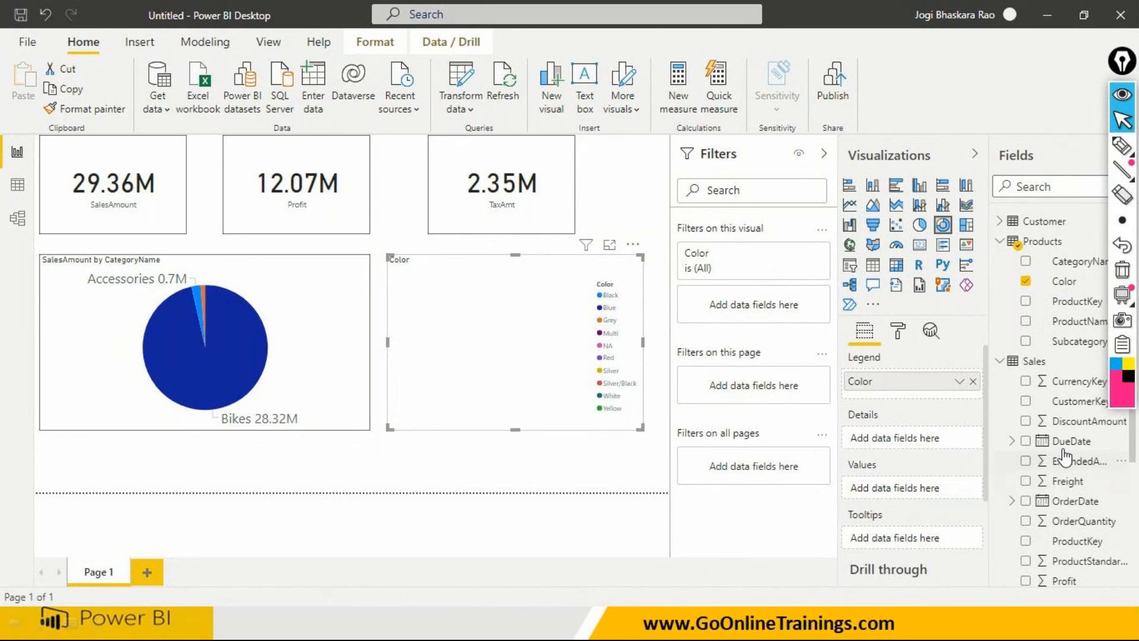
{"action": "left_click", "coordinate": [1001, 242]}
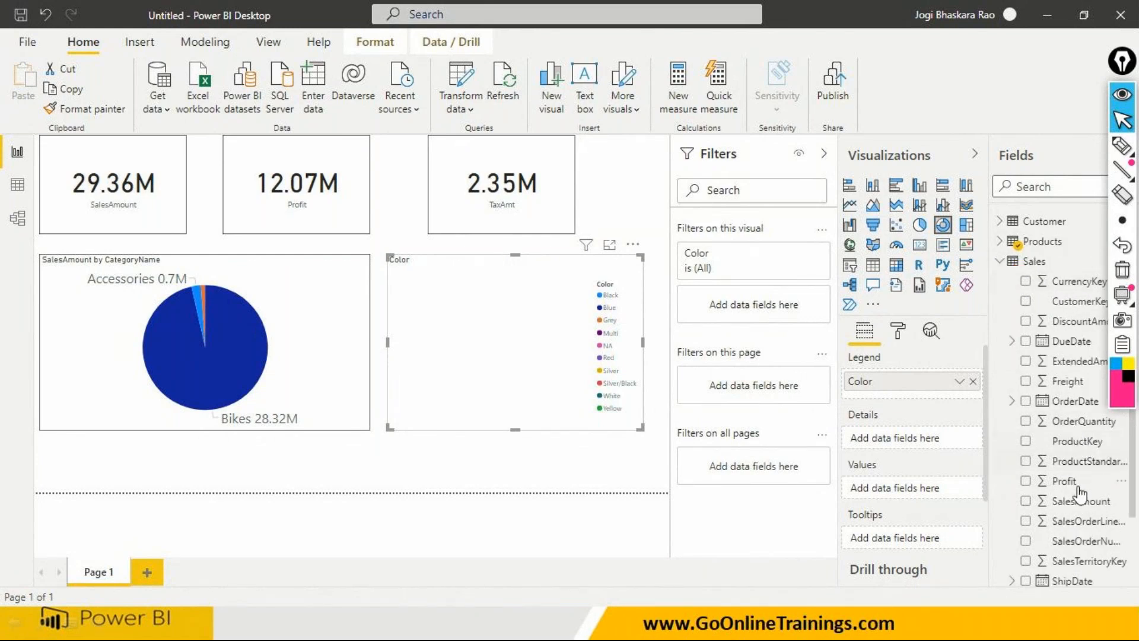
{"action": "left_click_drag", "start_coordinate": [1078, 502], "coordinate": [474, 309]}
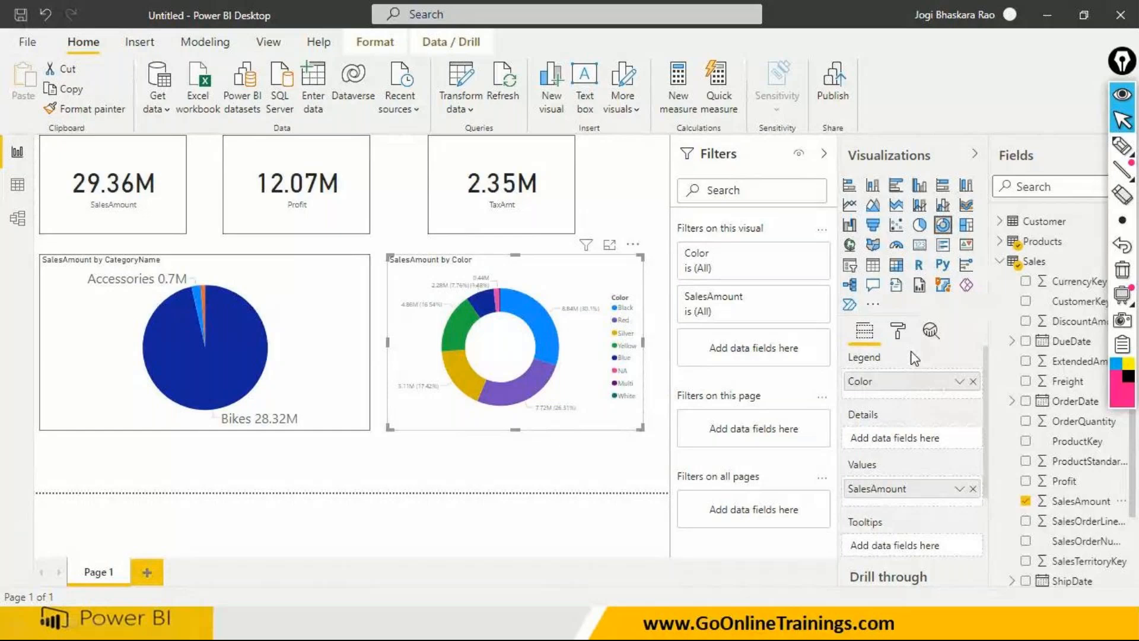
- Turn off the donut chart's legend and set its detail label style to Category, data value
{"action": "left_click", "coordinate": [899, 332]}
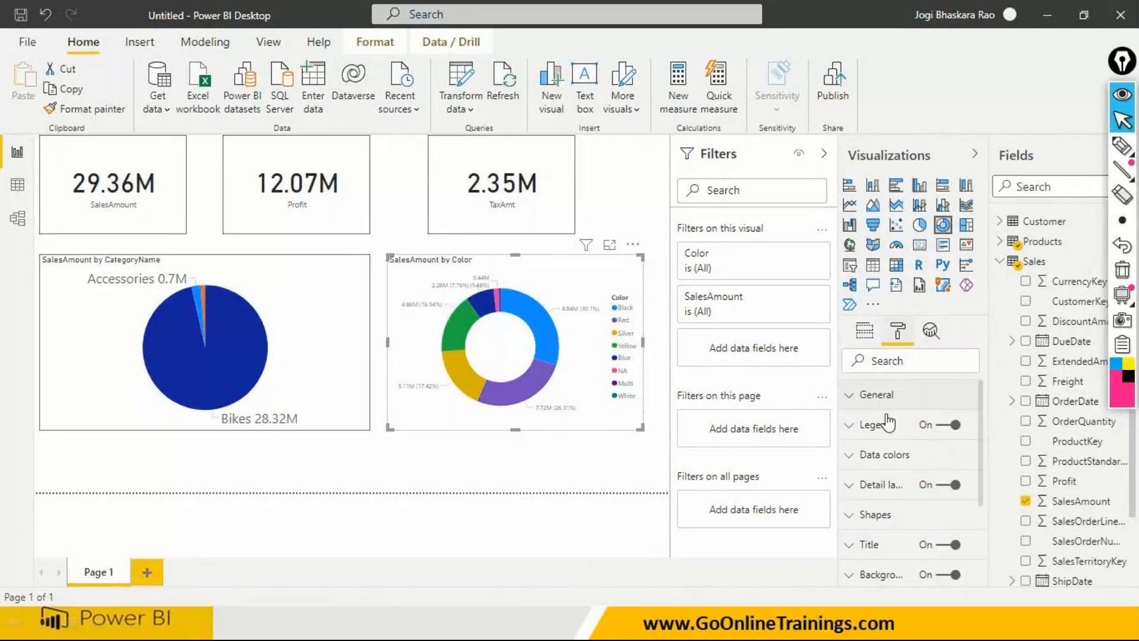
{"action": "left_click", "coordinate": [944, 425]}
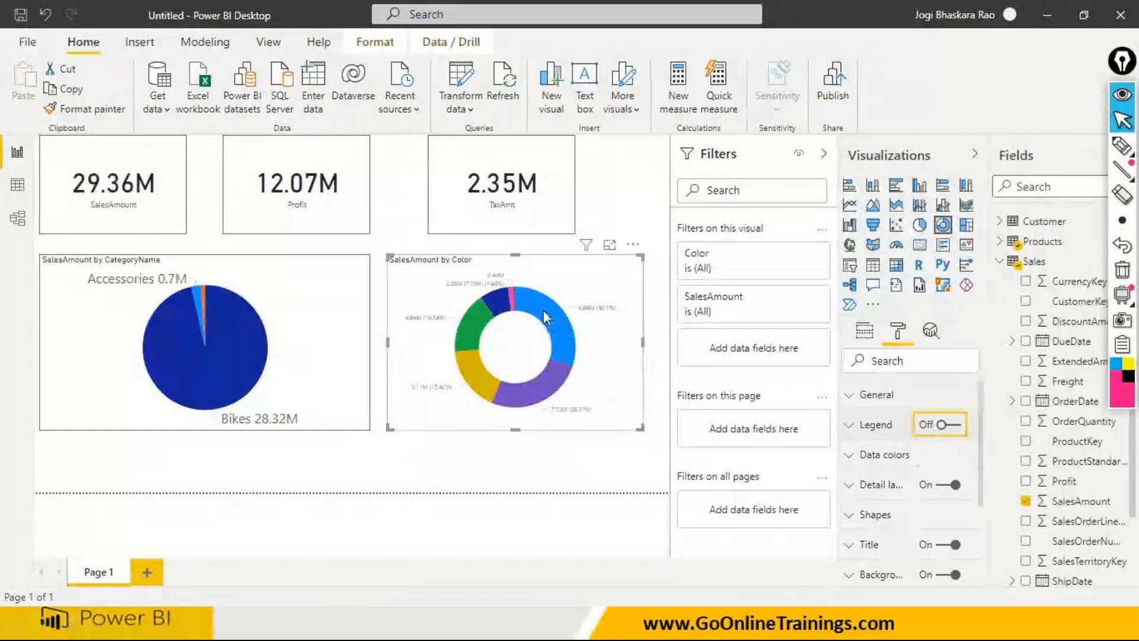
{"action": "left_click", "coordinate": [852, 485]}
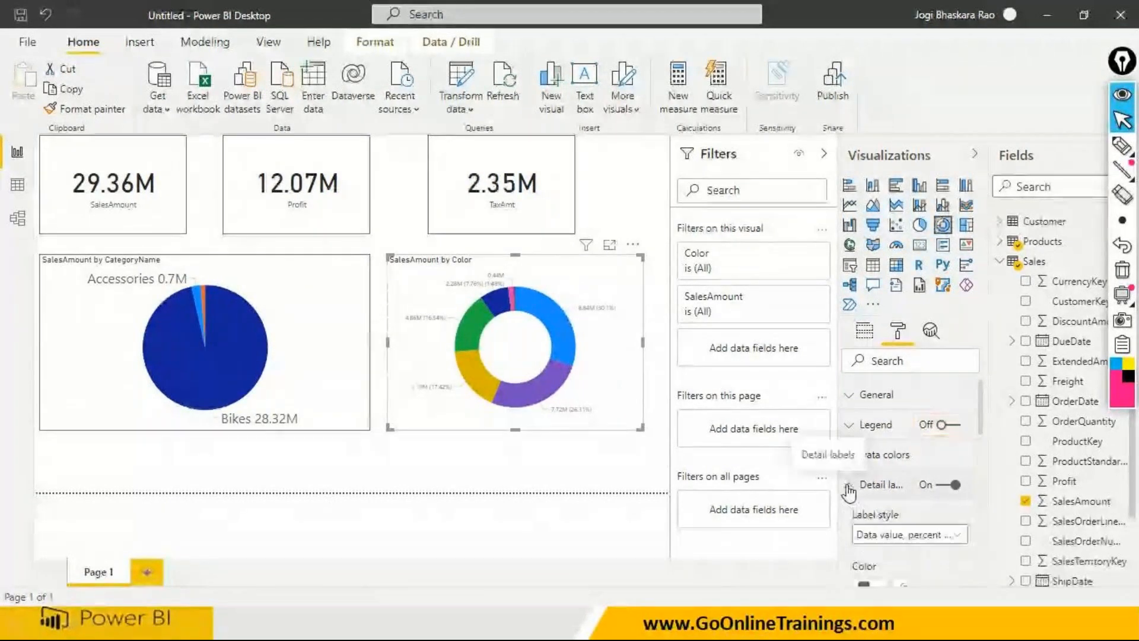
{"action": "left_click", "coordinate": [889, 535]}
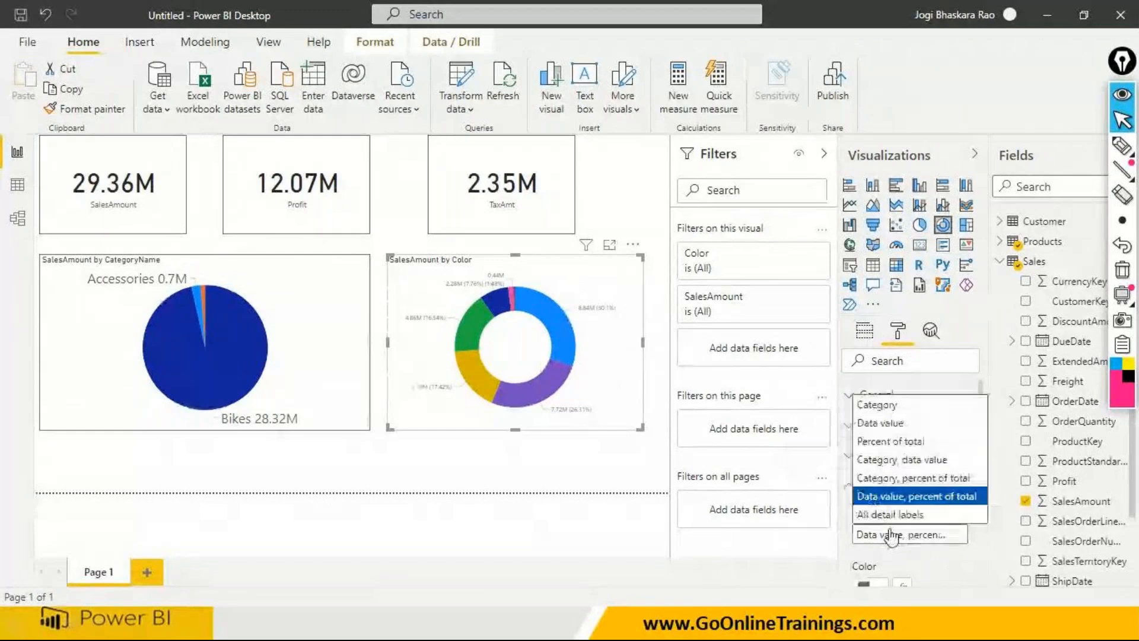
{"action": "left_click", "coordinate": [890, 460]}
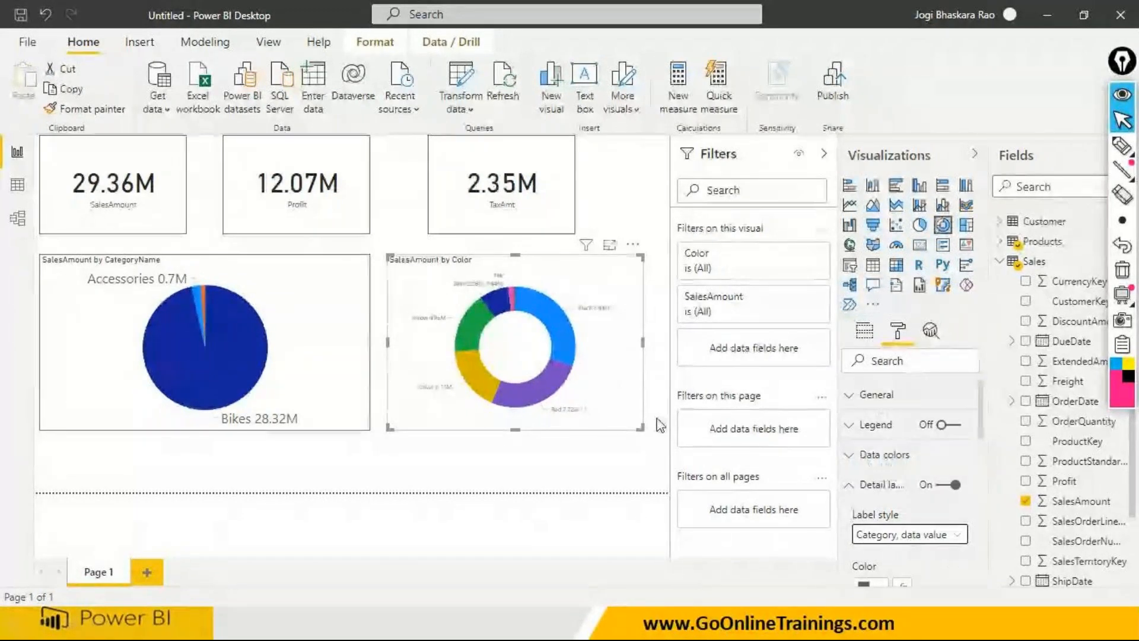
- Set the text size of the donut chart's detail labels to 20 pt
{"action": "scroll", "coordinate": [900, 526], "scroll_direction": "down", "scroll_amount": 5}
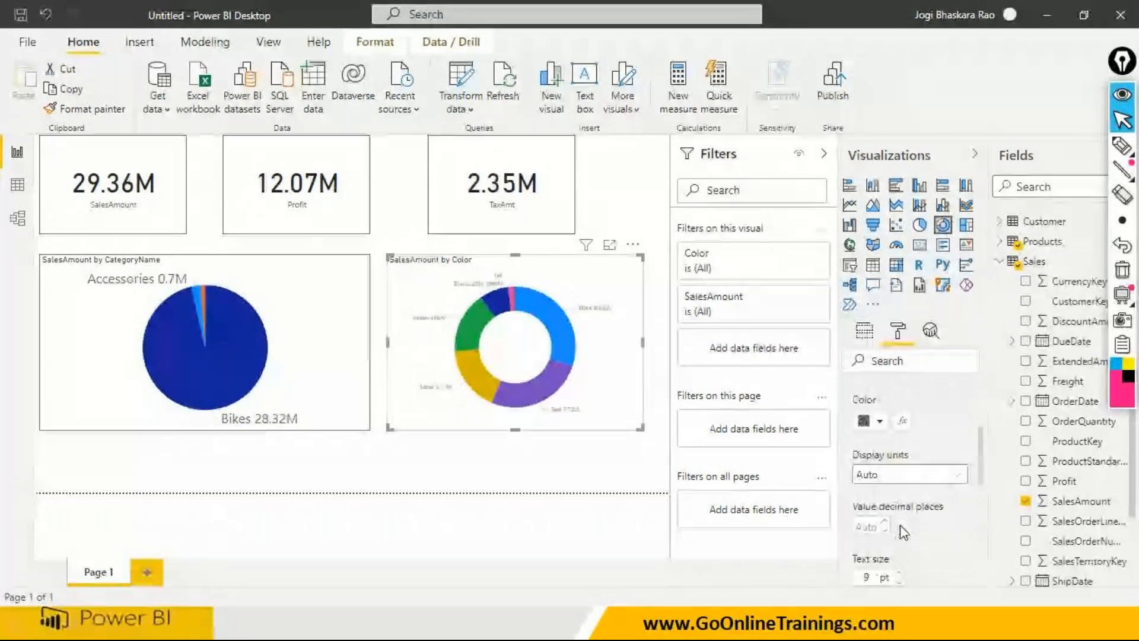
{"action": "type", "text": "20"}
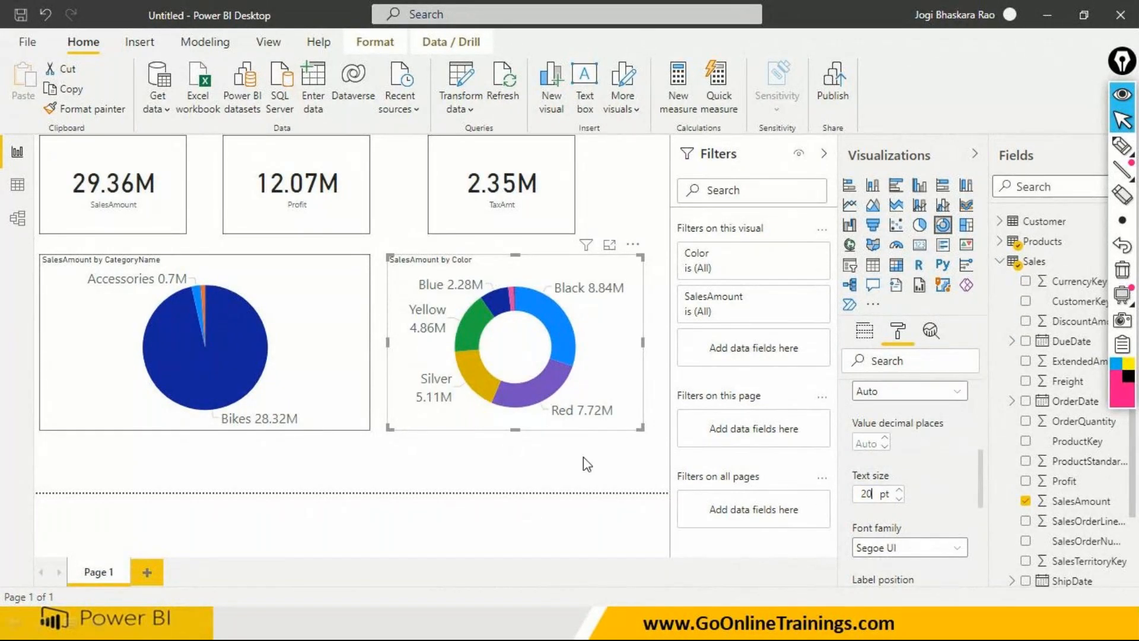
{"action": "left_click", "coordinate": [582, 457]}
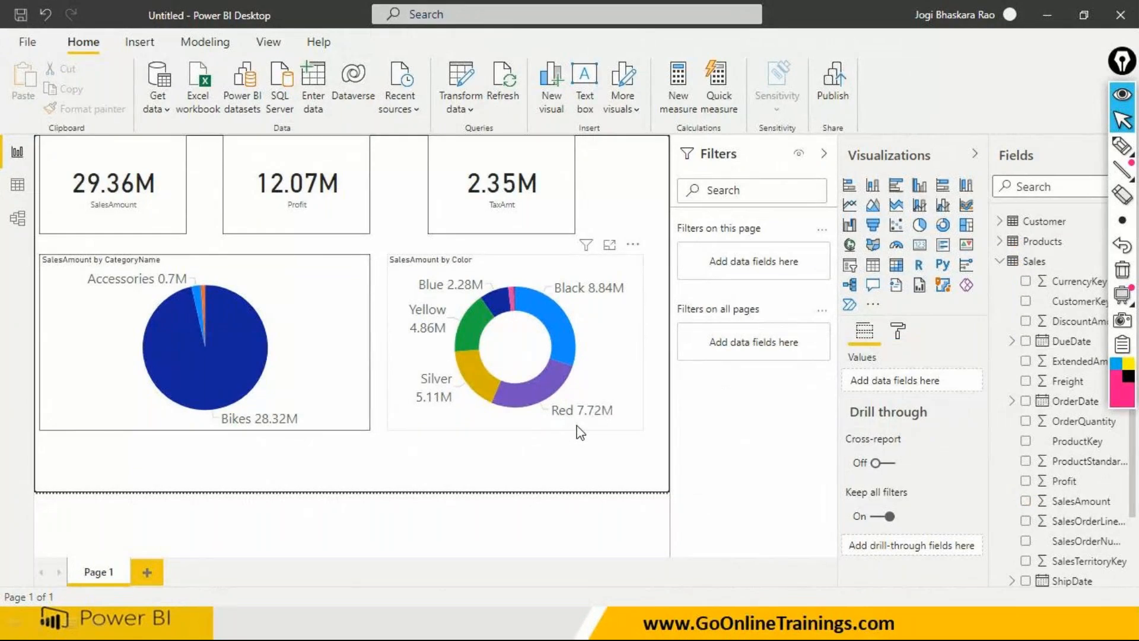
- Copy the pie chart's border formatting onto the donut chart with Format Painter
{"action": "left_click", "coordinate": [577, 426]}
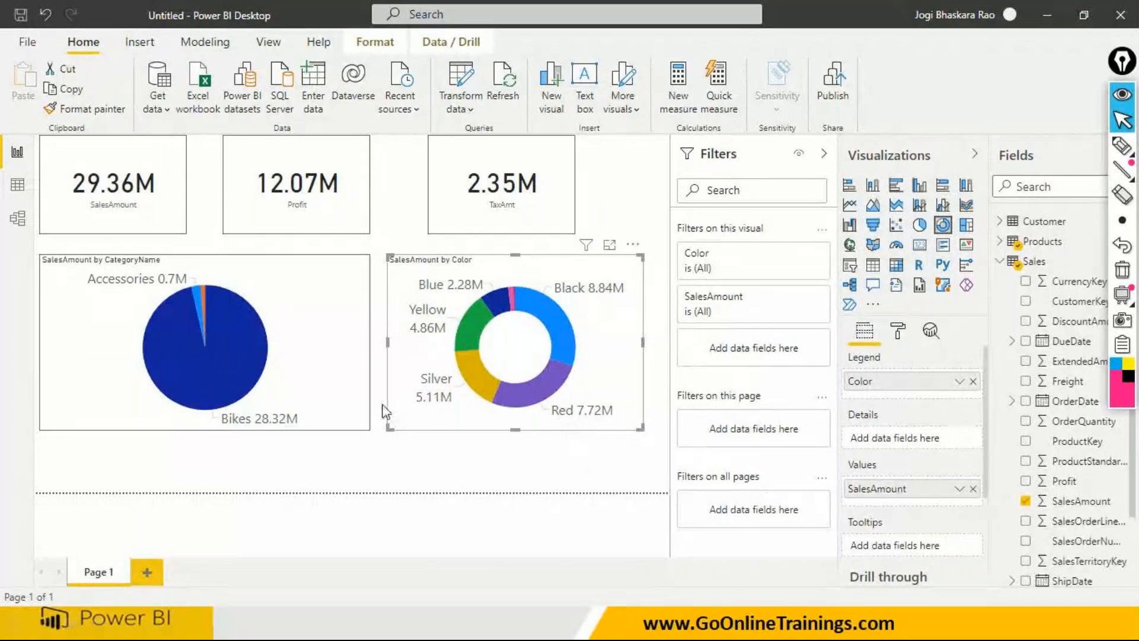
{"action": "left_click", "coordinate": [357, 396]}
{"action": "left_click", "coordinate": [83, 109]}
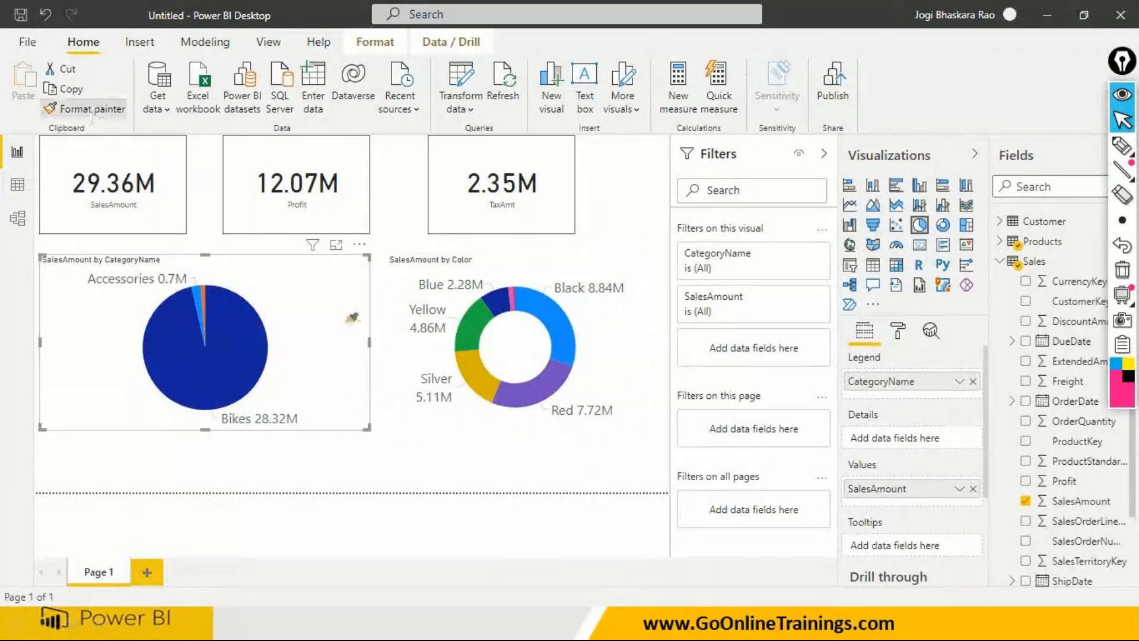
{"action": "left_click", "coordinate": [591, 359]}
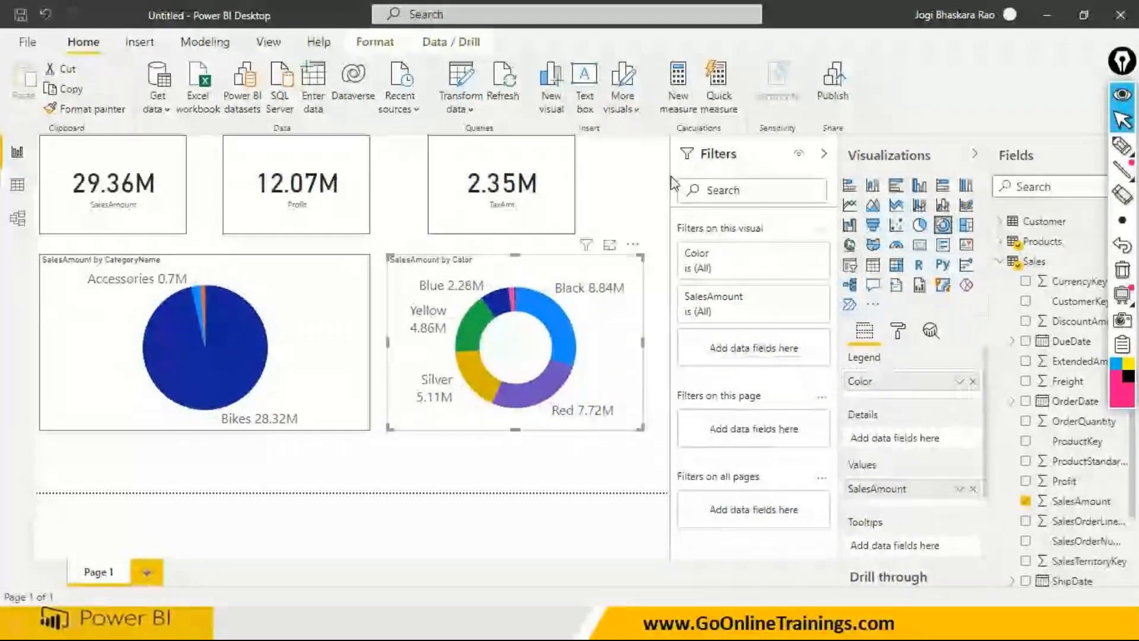
{"action": "left_click", "coordinate": [823, 154]}
{"action": "left_click", "coordinate": [824, 156]}
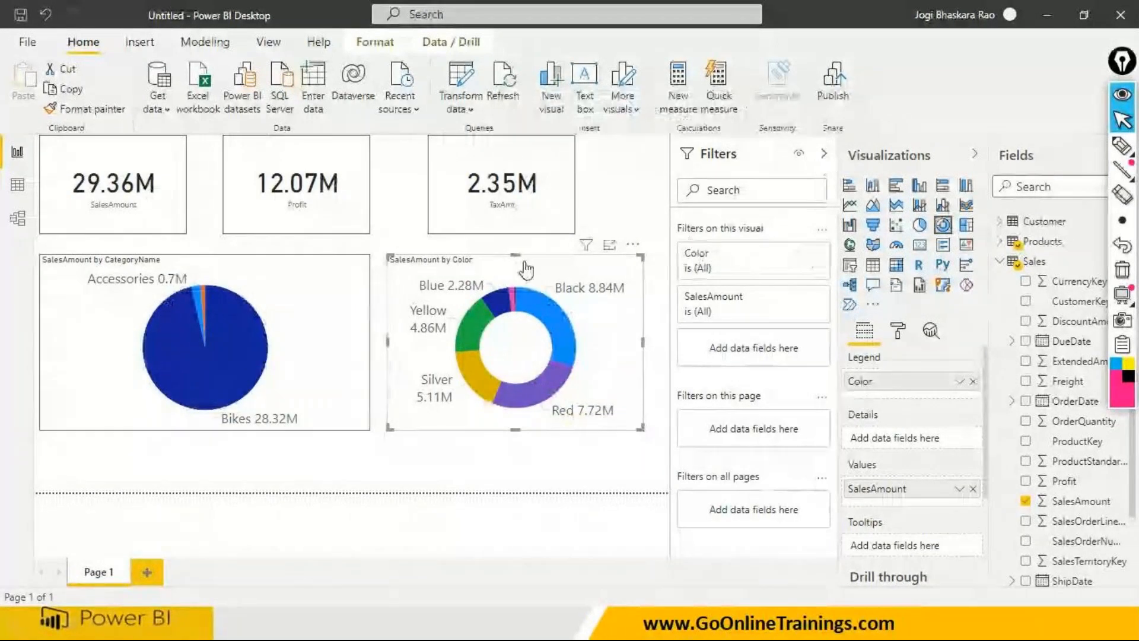
- Select the pie chart, circle "Filters on this visual" with the annotation pen and underline the CategoryName filter's "is (All)" condition
{"action": "left_click", "coordinate": [295, 356]}
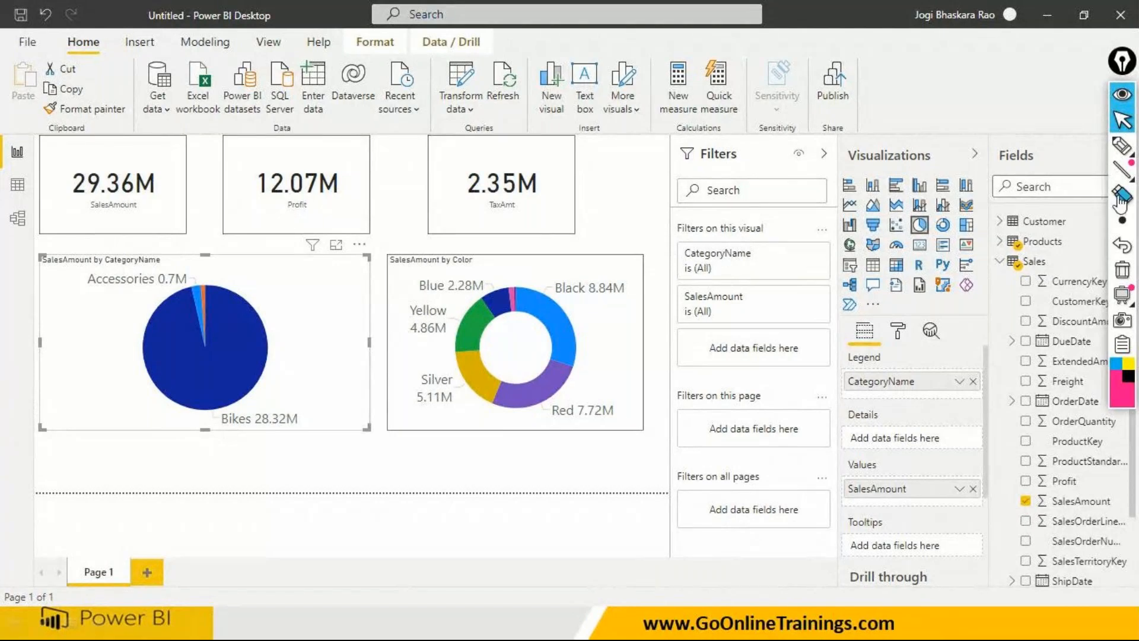
{"action": "mouse_move", "coordinate": [1123, 152]}
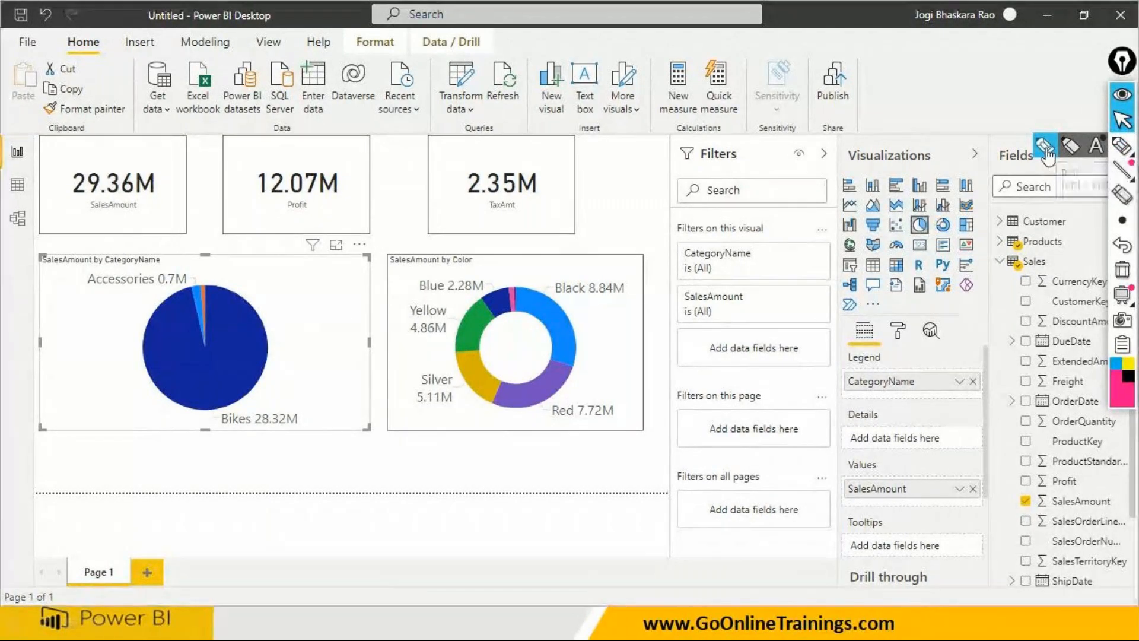
{"action": "left_click", "coordinate": [1071, 145]}
{"action": "mouse_move", "coordinate": [657, 229]}
{"action": "left_mouse_down"}
{"action": "mouse_move", "coordinate": [724, 246]}
{"action": "mouse_move", "coordinate": [775, 234]}
{"action": "mouse_move", "coordinate": [739, 218]}
{"action": "mouse_move", "coordinate": [651, 227]}
{"action": "left_mouse_up"}
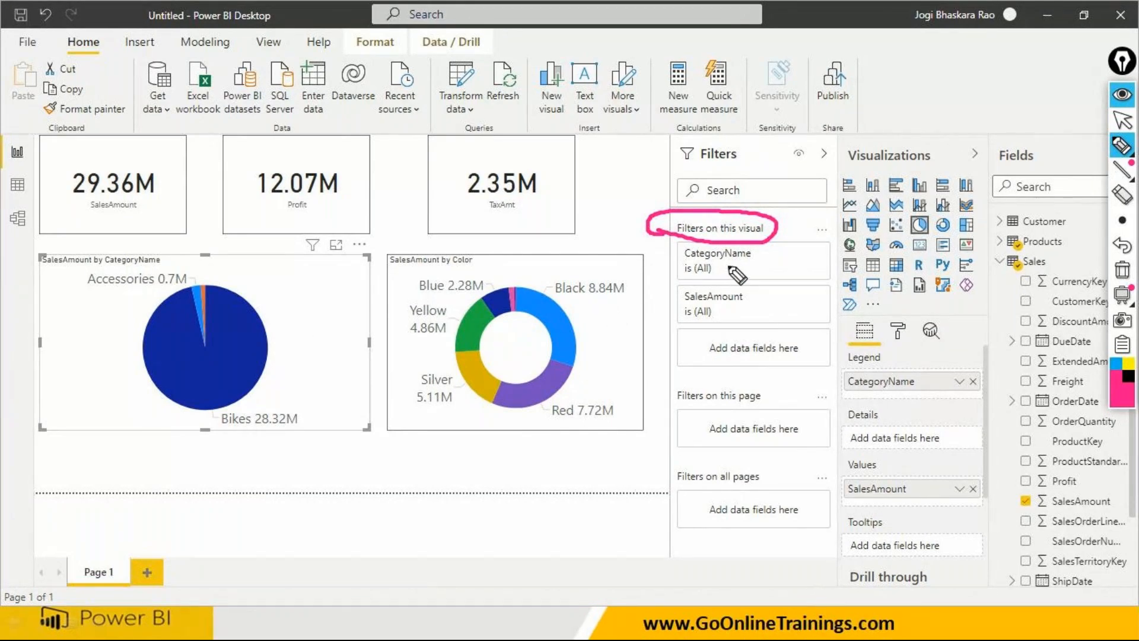
{"action": "left_click_drag", "start_coordinate": [686, 276], "coordinate": [712, 273]}
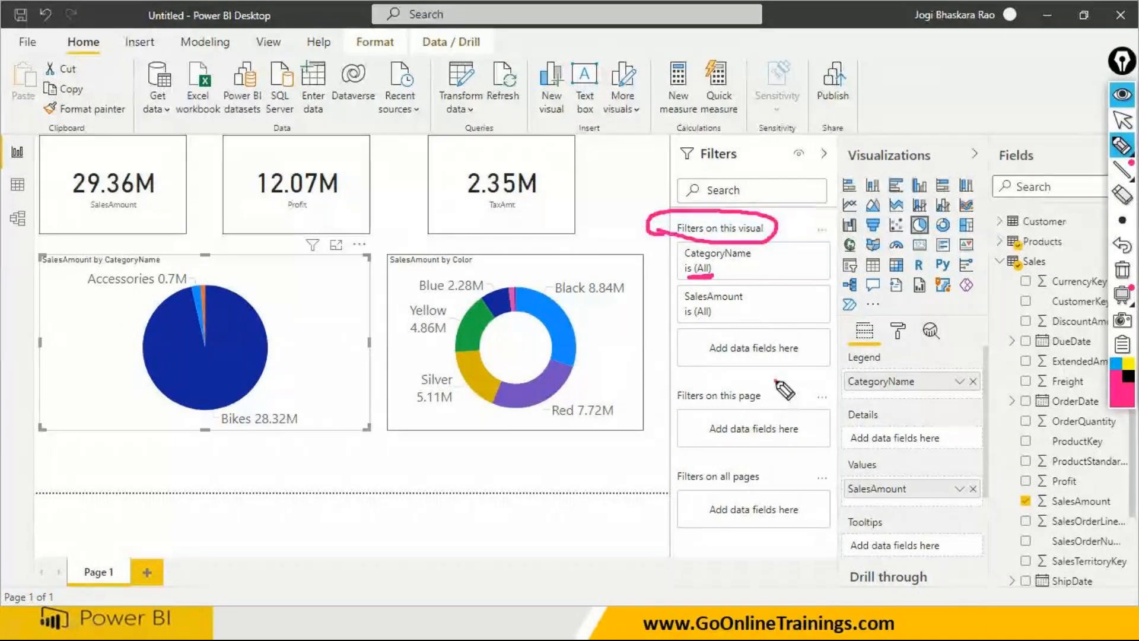
- Circle "Filters on this page", Page 1 and "Filters on all pages" with the pen, sketching three imagined page tabs beside Page 1
{"action": "mouse_move", "coordinate": [776, 380]}
{"action": "left_mouse_down"}
{"action": "mouse_move", "coordinate": [668, 386]}
{"action": "mouse_move", "coordinate": [674, 409]}
{"action": "mouse_move", "coordinate": [771, 407]}
{"action": "mouse_move", "coordinate": [762, 378]}
{"action": "left_mouse_up"}
{"action": "mouse_move", "coordinate": [118, 554]}
{"action": "left_mouse_down"}
{"action": "mouse_move", "coordinate": [76, 583]}
{"action": "mouse_move", "coordinate": [103, 593]}
{"action": "mouse_move", "coordinate": [127, 578]}
{"action": "mouse_move", "coordinate": [122, 555]}
{"action": "left_mouse_up"}
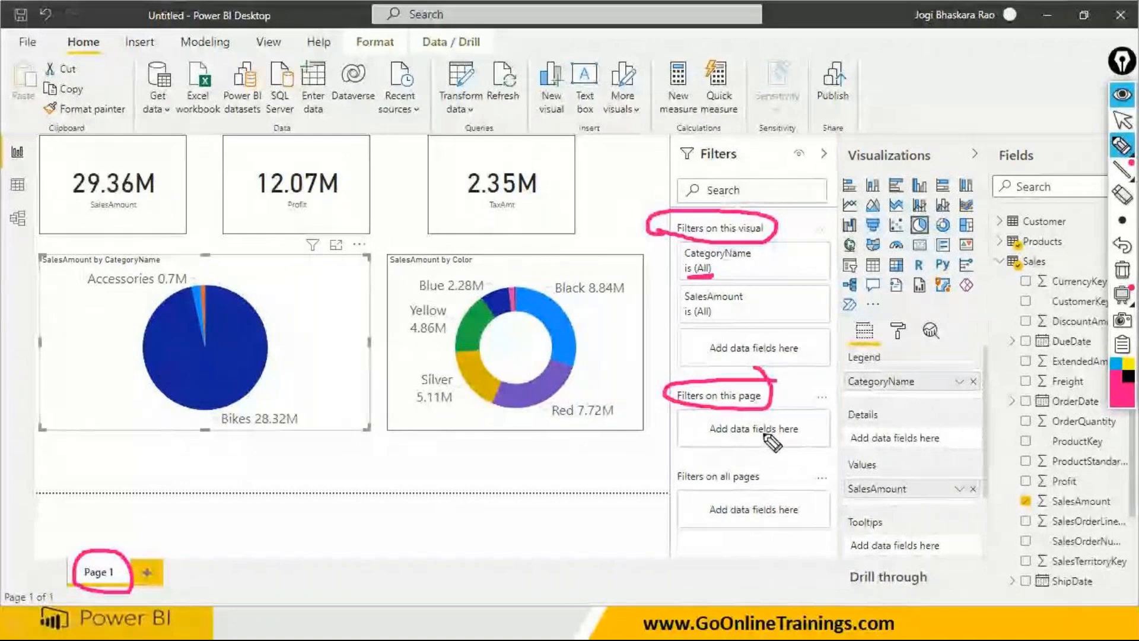
{"action": "mouse_move", "coordinate": [181, 571]}
{"action": "left_mouse_down"}
{"action": "mouse_move", "coordinate": [156, 565]}
{"action": "mouse_move", "coordinate": [169, 583]}
{"action": "mouse_move", "coordinate": [378, 563]}
{"action": "mouse_move", "coordinate": [313, 562]}
{"action": "left_mouse_up"}
{"action": "mouse_move", "coordinate": [658, 485]}
{"action": "left_mouse_down"}
{"action": "mouse_move", "coordinate": [701, 484]}
{"action": "mouse_move", "coordinate": [669, 465]}
{"action": "mouse_move", "coordinate": [663, 482]}
{"action": "left_mouse_up"}
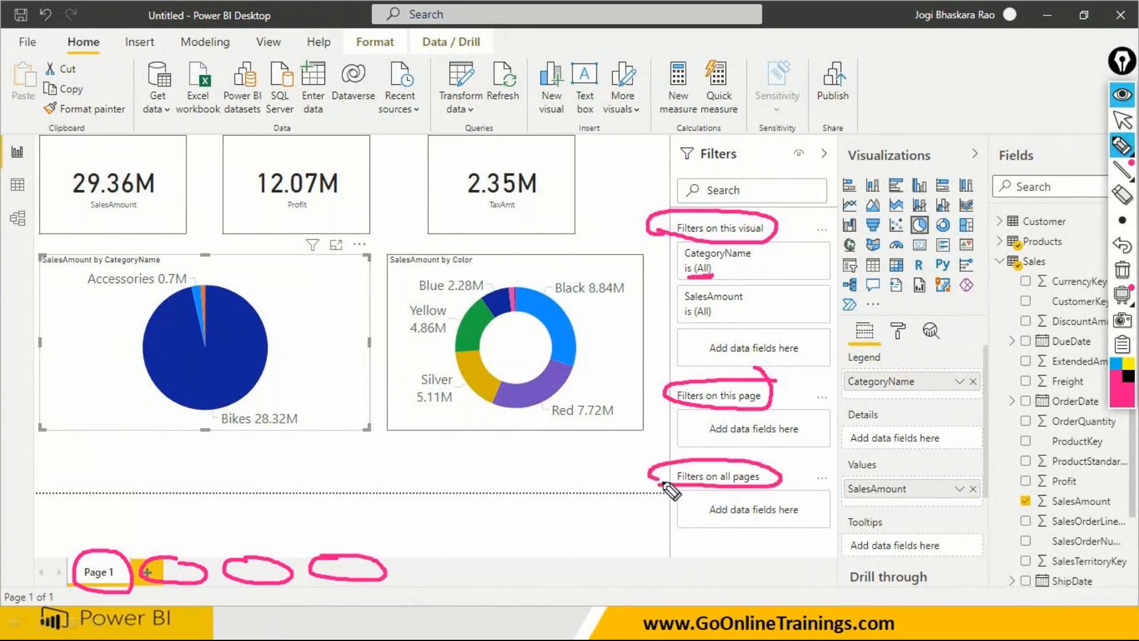
- Number the visual, page and all-pages filter headings 1, 2 and 3 with the pen, and circle the Drill through heading
{"action": "left_click_drag", "start_coordinate": [625, 213], "coordinate": [631, 237]}
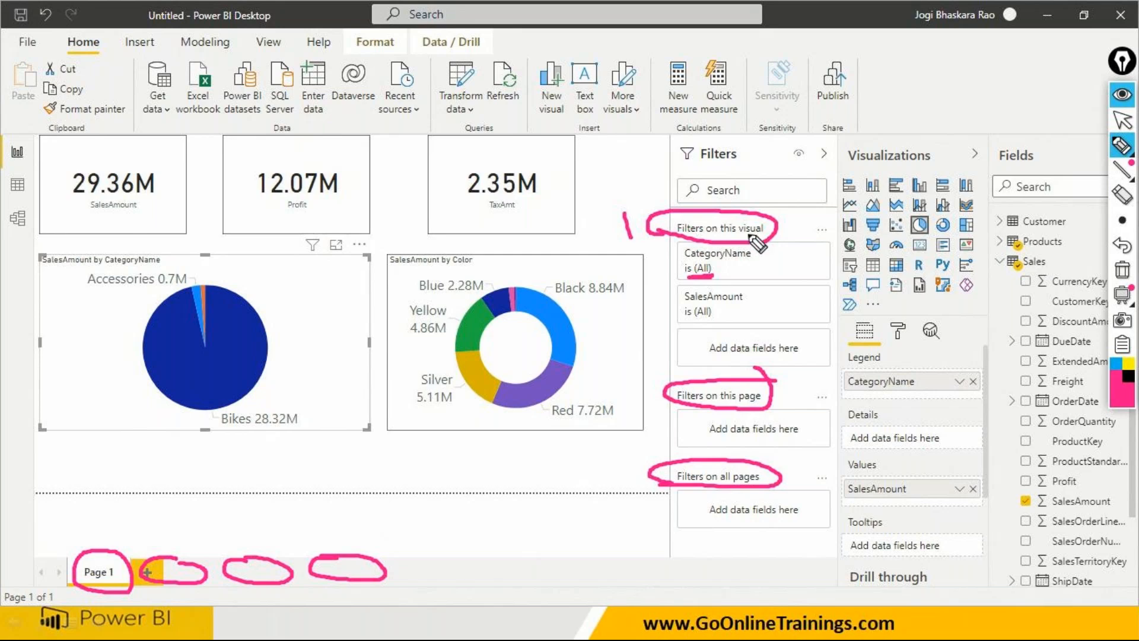
{"action": "mouse_move", "coordinate": [629, 389]}
{"action": "left_mouse_down"}
{"action": "mouse_move", "coordinate": [639, 415]}
{"action": "mouse_move", "coordinate": [660, 407]}
{"action": "left_mouse_up"}
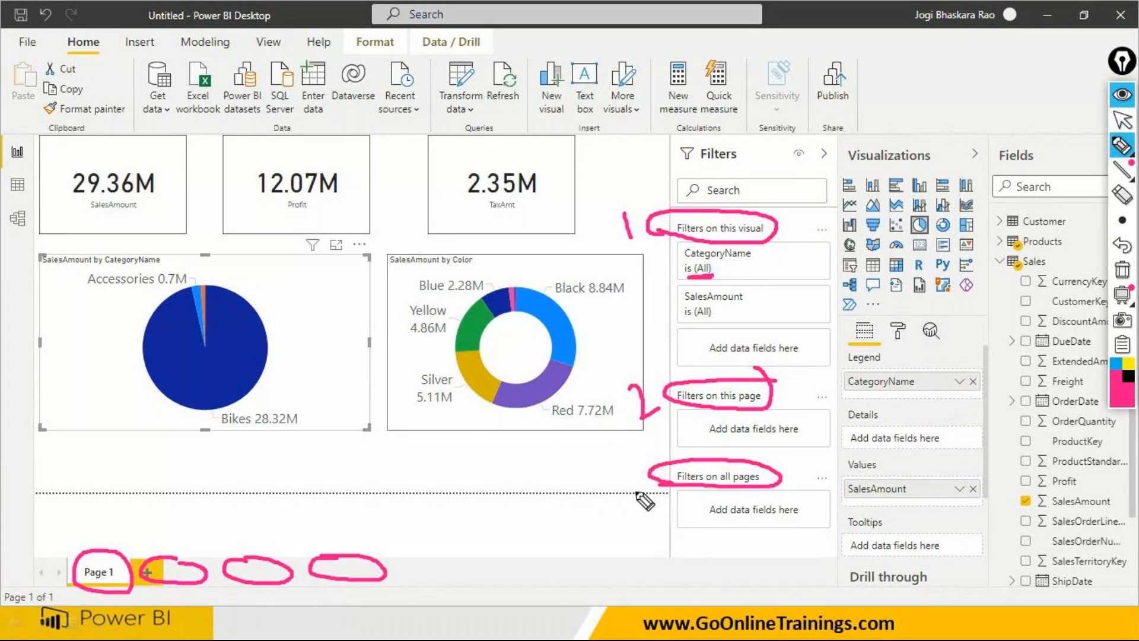
{"action": "mouse_move", "coordinate": [617, 473]}
{"action": "left_mouse_down"}
{"action": "mouse_move", "coordinate": [629, 480]}
{"action": "mouse_move", "coordinate": [620, 499]}
{"action": "left_mouse_up"}
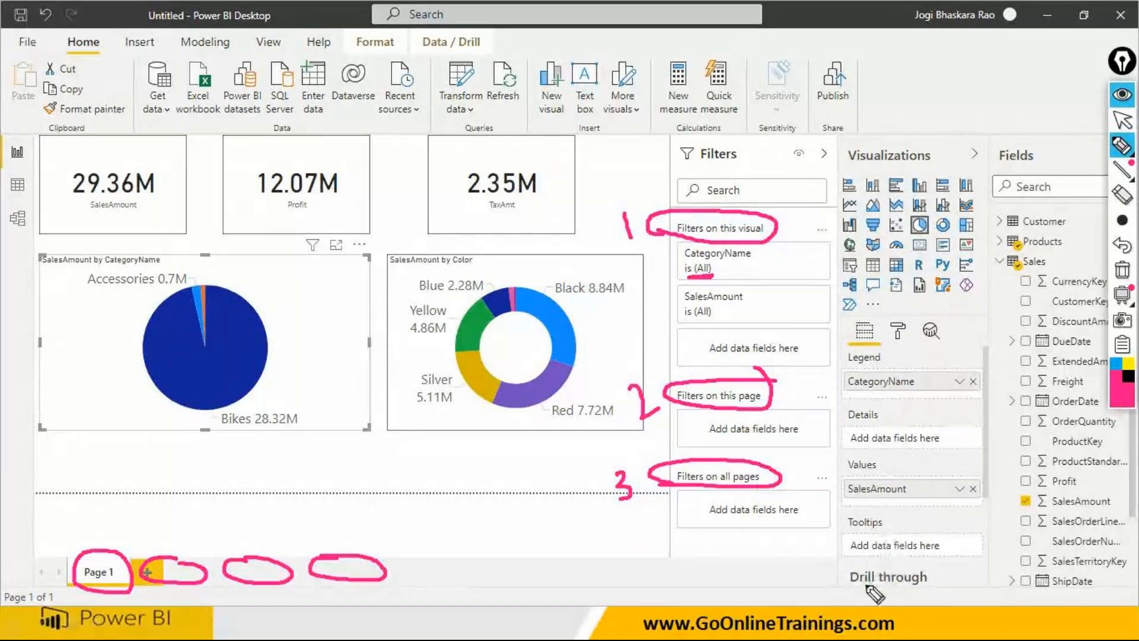
{"action": "mouse_move", "coordinate": [842, 583]}
{"action": "left_mouse_down"}
{"action": "mouse_move", "coordinate": [962, 578]}
{"action": "mouse_move", "coordinate": [862, 590]}
{"action": "left_mouse_up"}
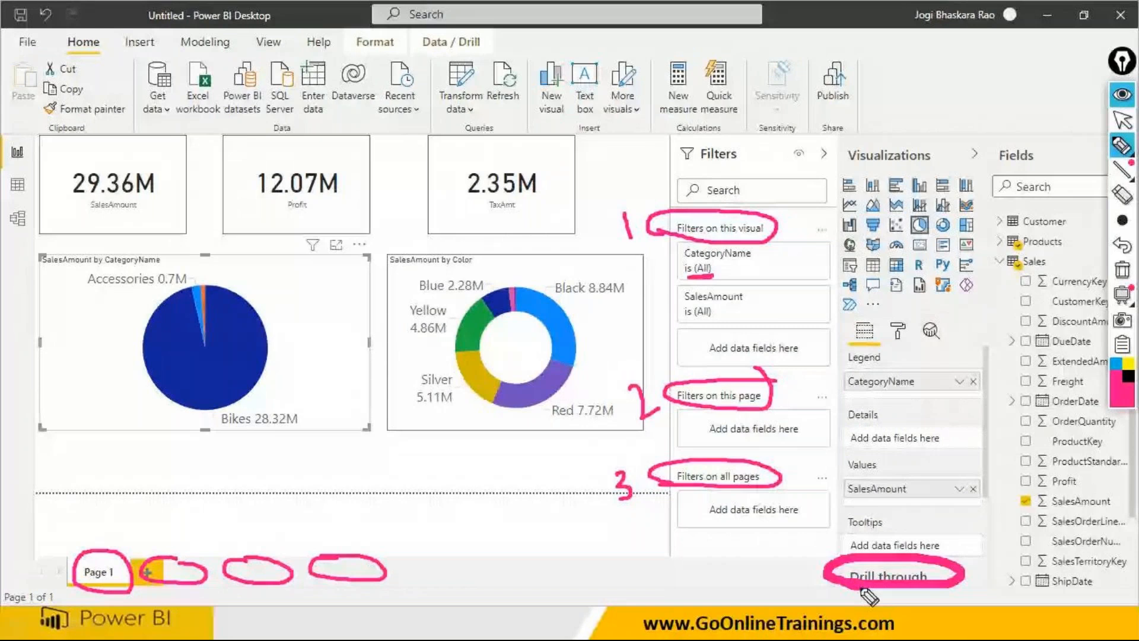
- Glance at the pie chart's format options, return to its field settings and erase all pen annotations
{"action": "left_click", "coordinate": [899, 332]}
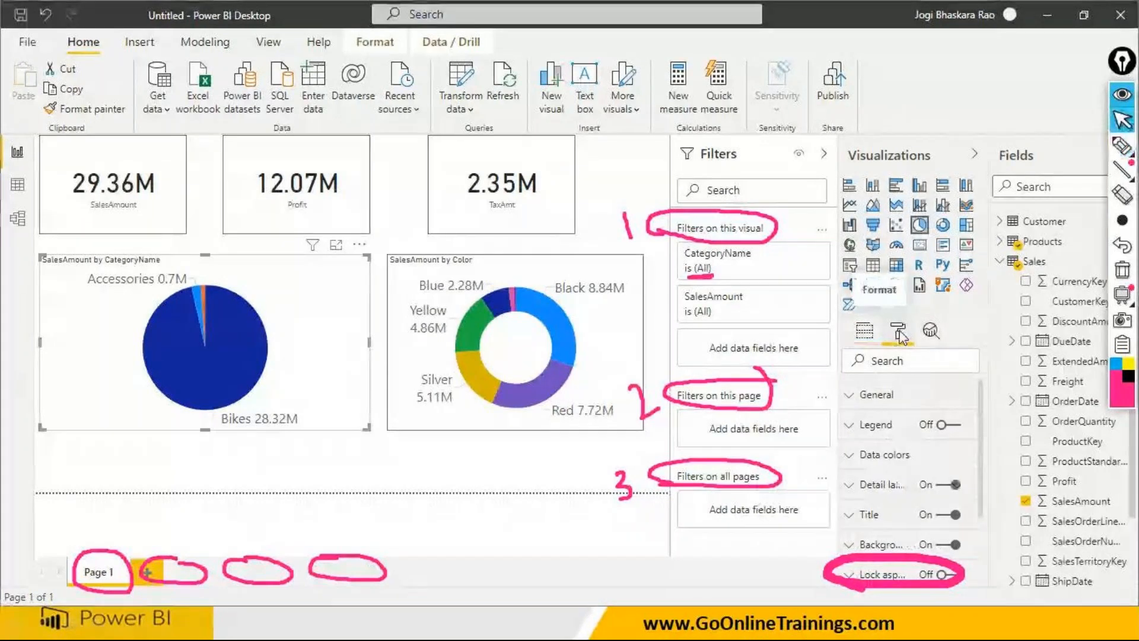
{"action": "left_click", "coordinate": [865, 331]}
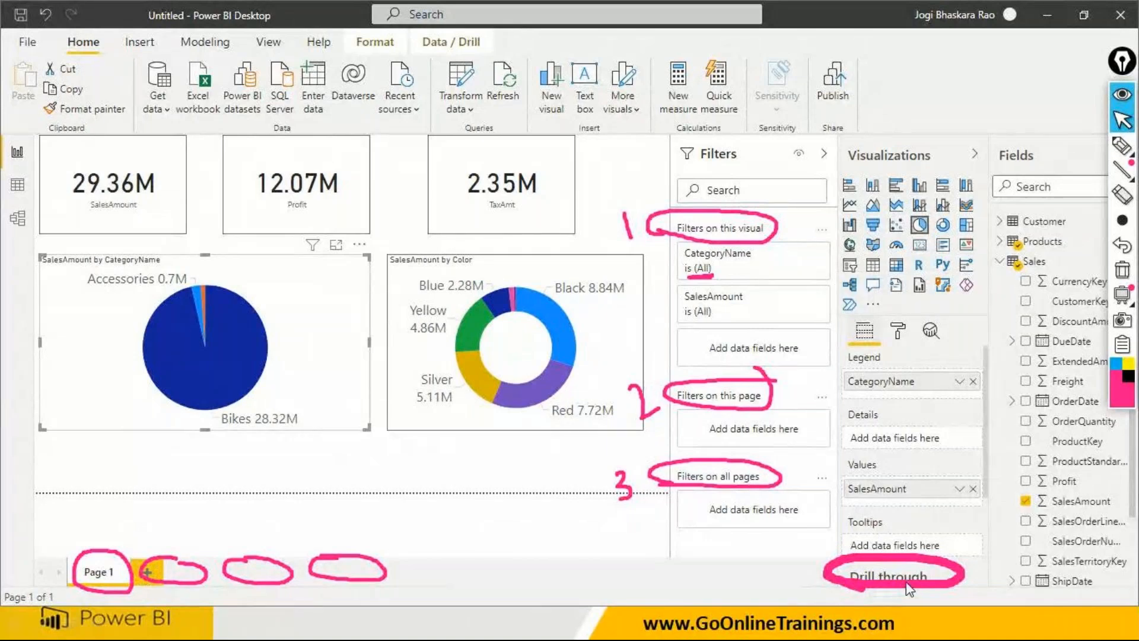
{"action": "mouse_move", "coordinate": [910, 587]}
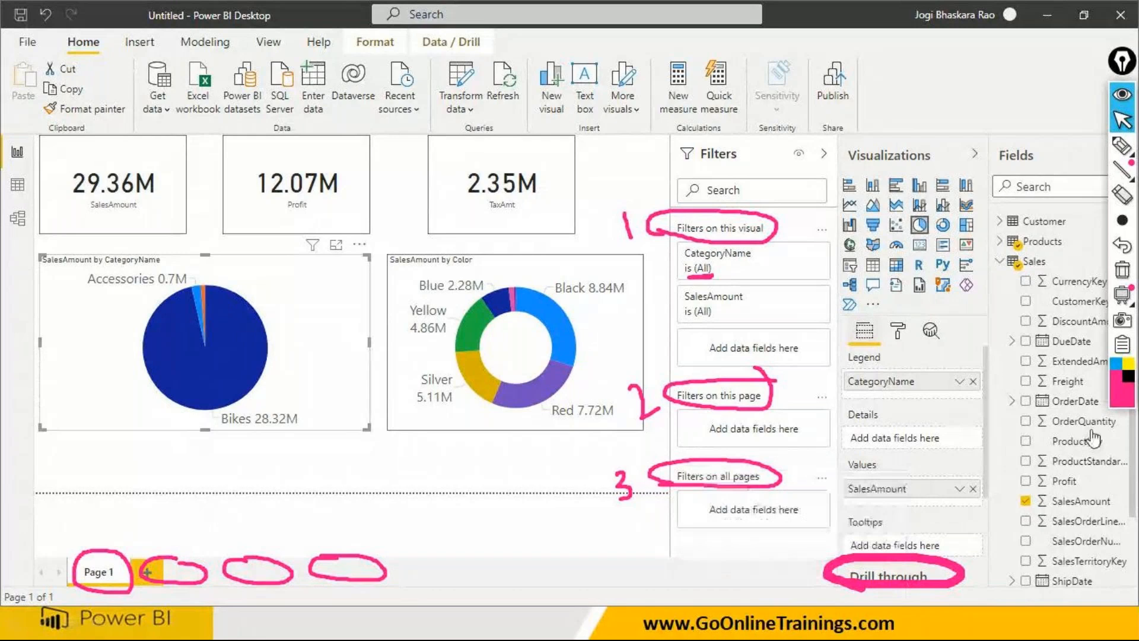
{"action": "left_click", "coordinate": [1122, 271]}
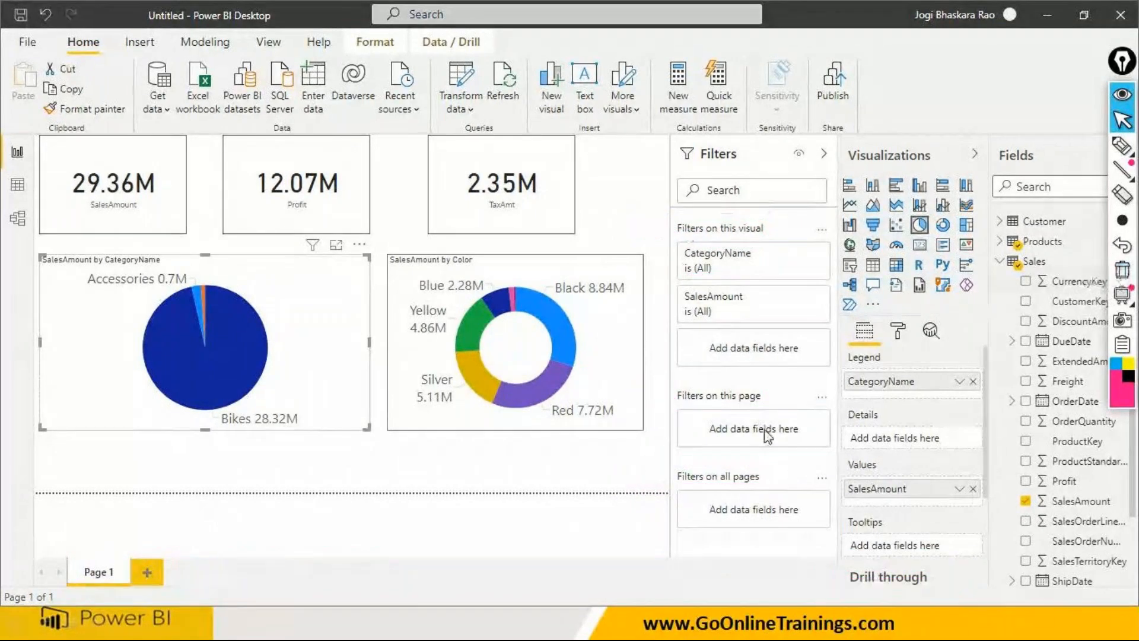
- Switch to the PowerPoint presentation to review the Filters slide
{"action": "key", "text": "super"}
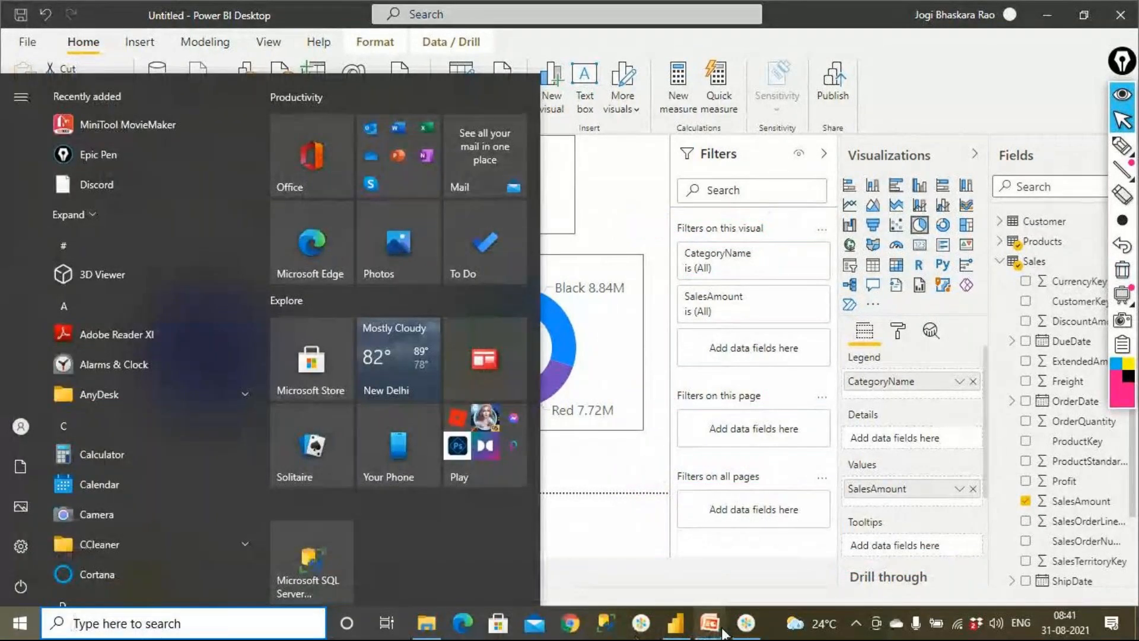
{"action": "left_click", "coordinate": [718, 631]}
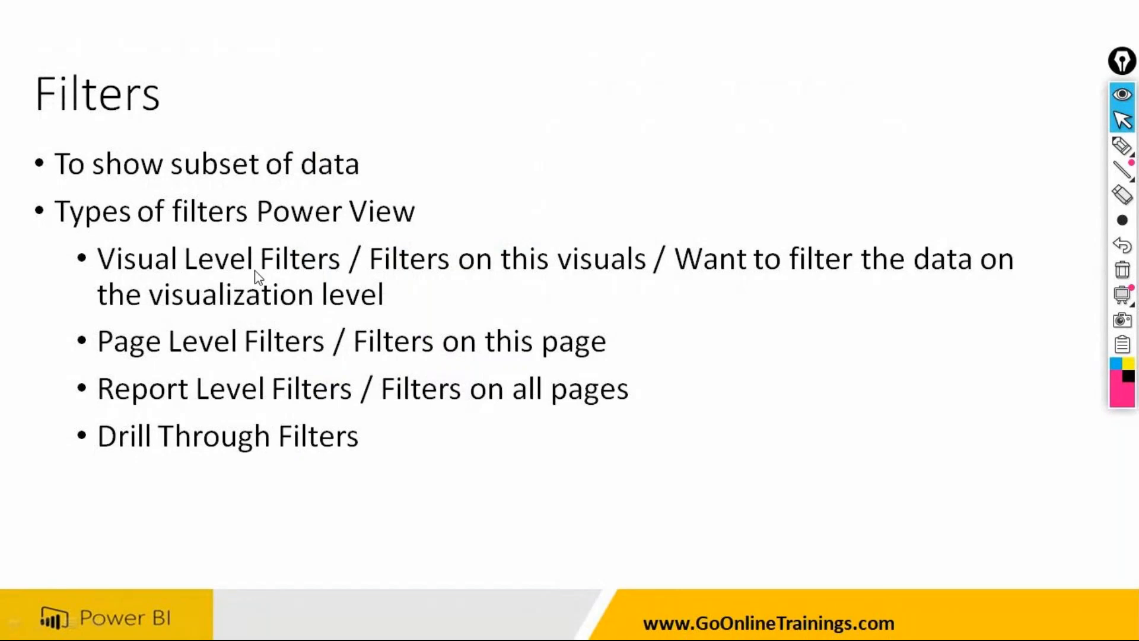
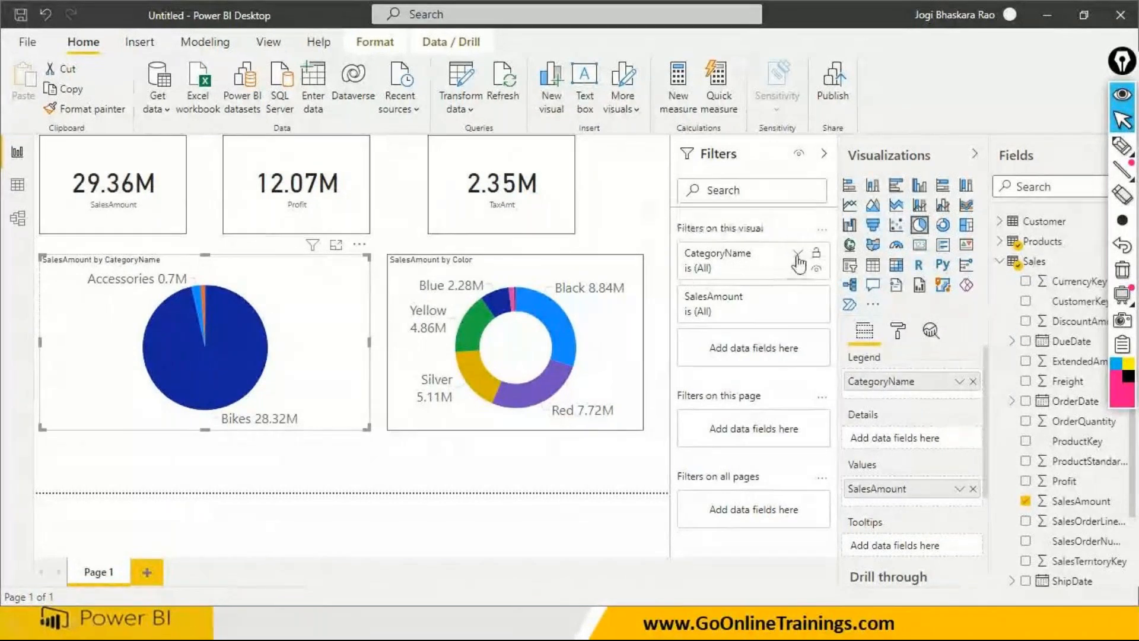
- Examine the pie chart's CategoryName filter card, its category values and the available filter types
{"action": "left_click", "coordinate": [797, 255]}
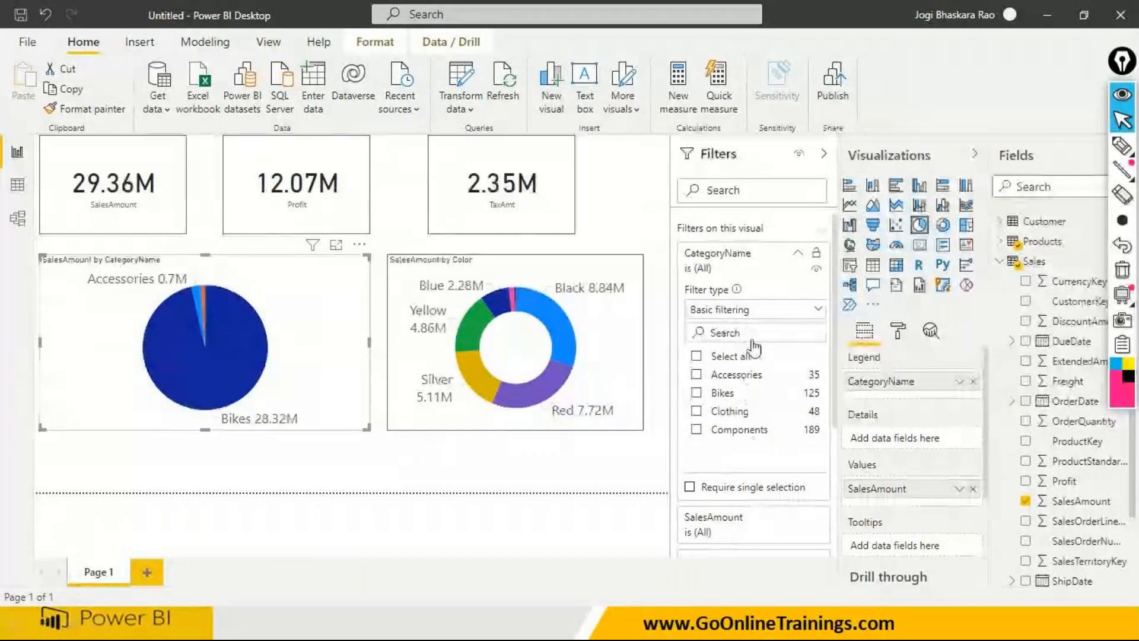
{"action": "left_click", "coordinate": [798, 256]}
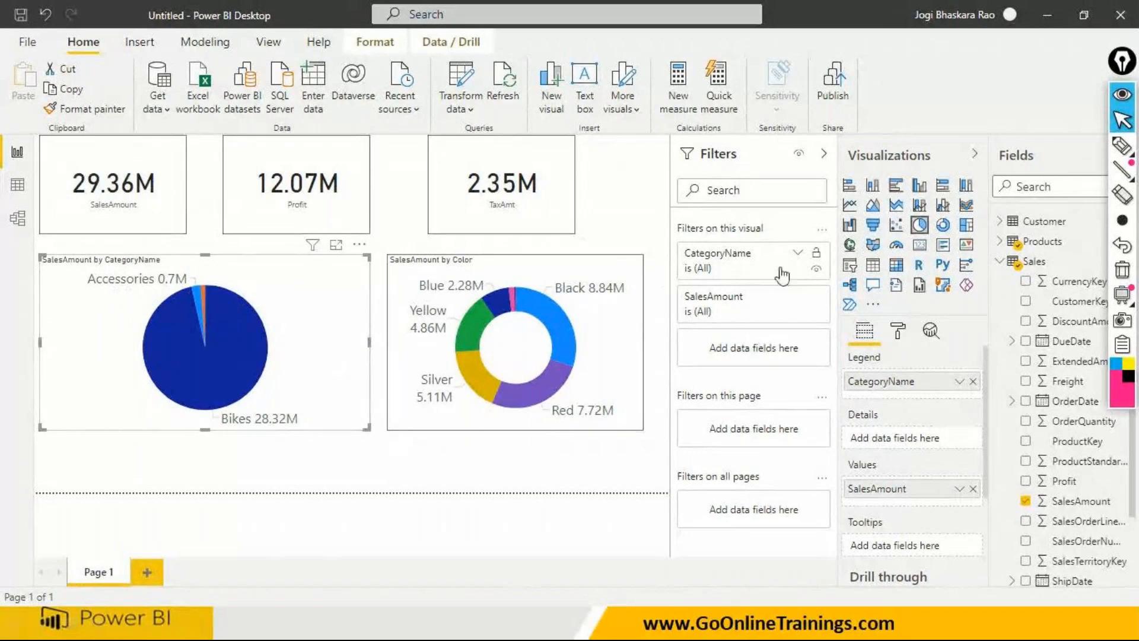
{"action": "left_click", "coordinate": [797, 254]}
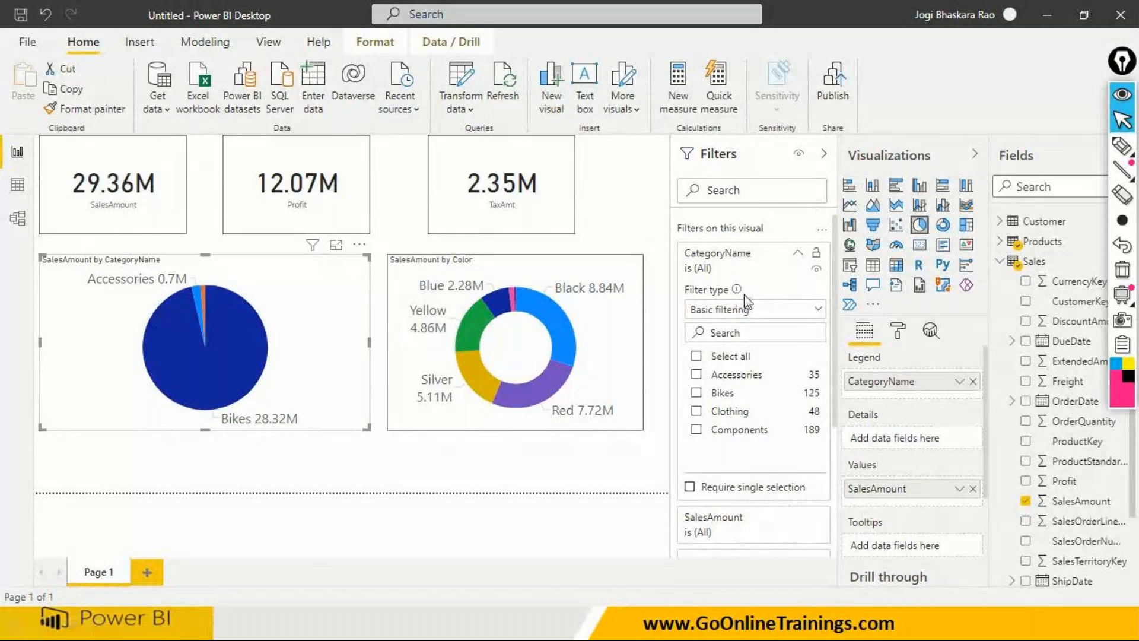
{"action": "left_click", "coordinate": [817, 310]}
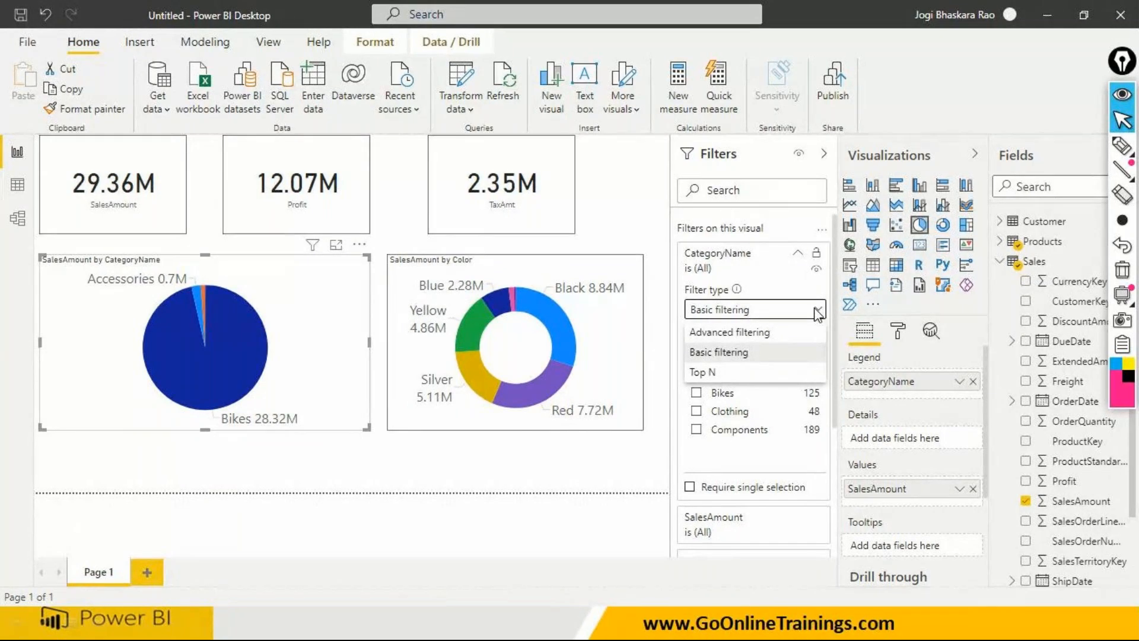
{"action": "left_click", "coordinate": [818, 314]}
- Switch to the PowerPoint slide show and advance from the Filters slide to the Filters Sub Types slide
{"action": "key", "text": "alt+Tab"}
{"action": "key", "text": "super"}
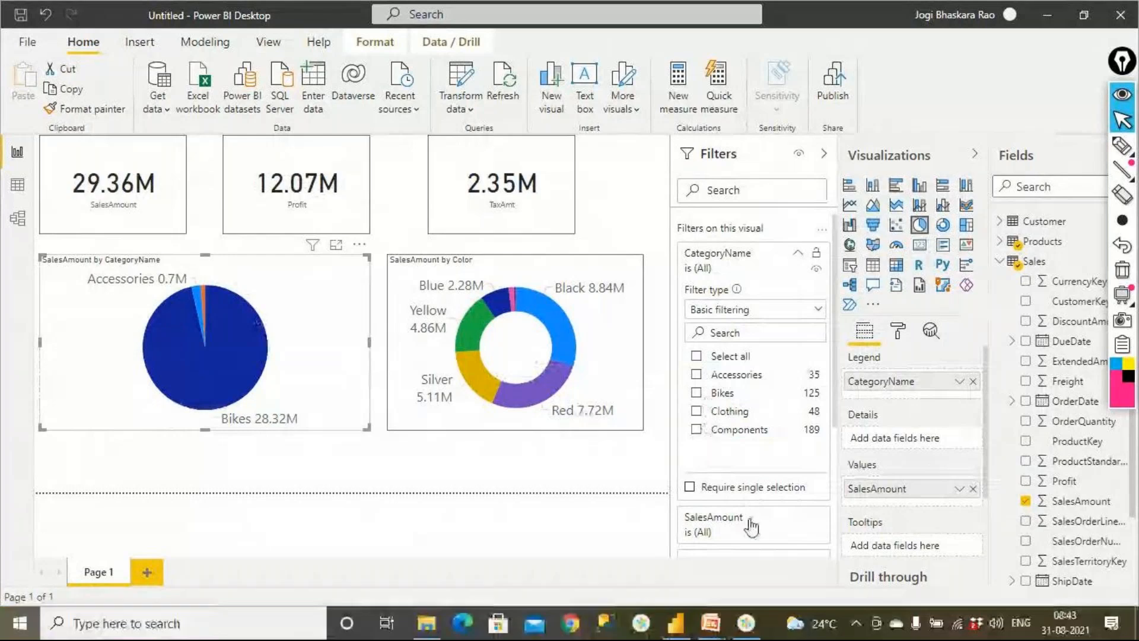
{"action": "mouse_move", "coordinate": [711, 623]}
{"action": "left_click", "coordinate": [762, 569]}
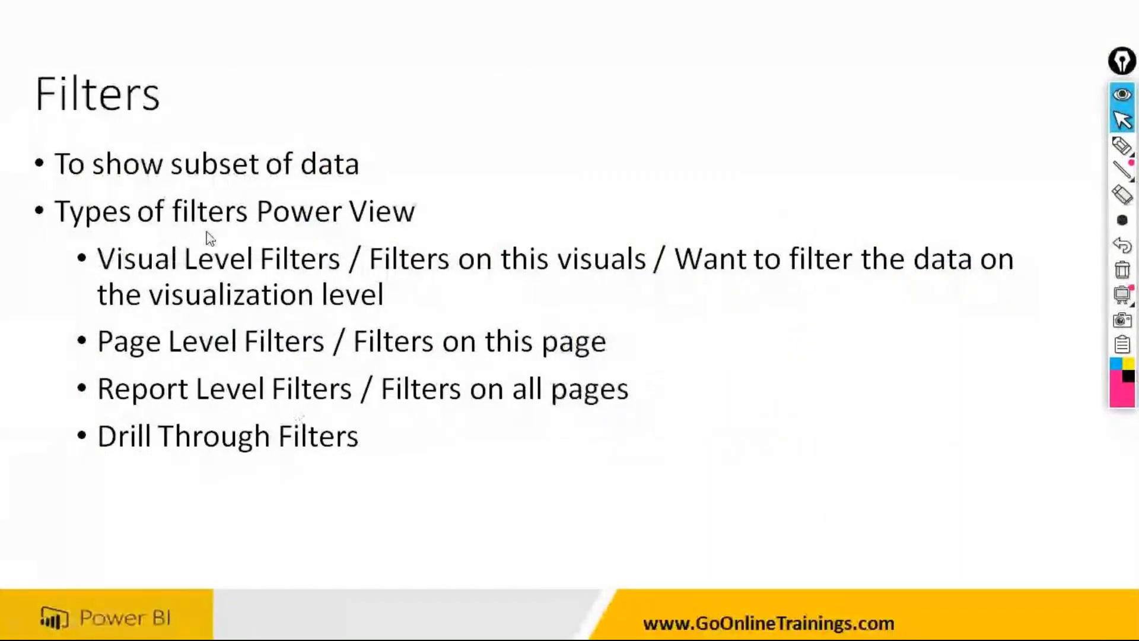
{"action": "left_click", "coordinate": [314, 261]}
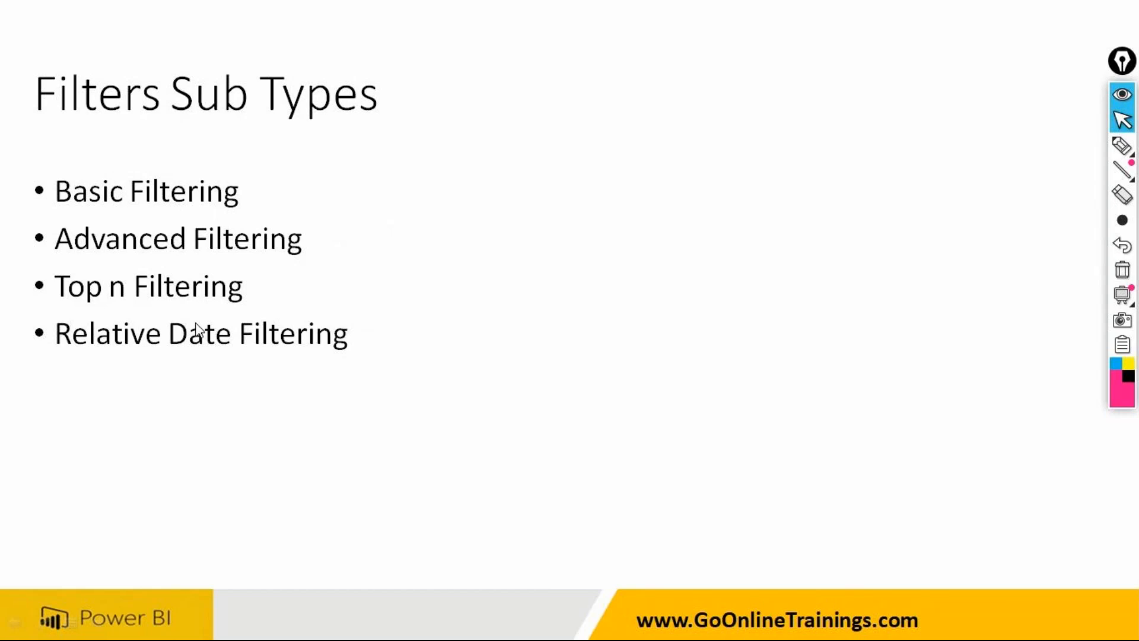
{"action": "key", "text": "super"}
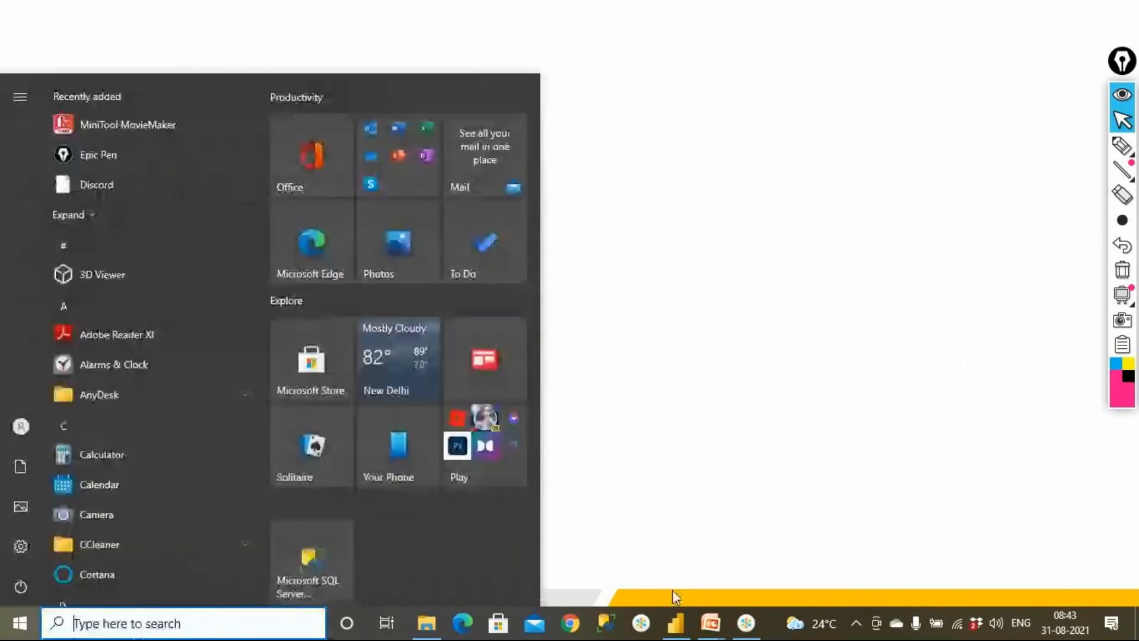
- Return to Power BI Desktop and limit the pie chart's CategoryName to Accessories and Clothing with basic filtering
{"action": "left_click", "coordinate": [672, 626]}
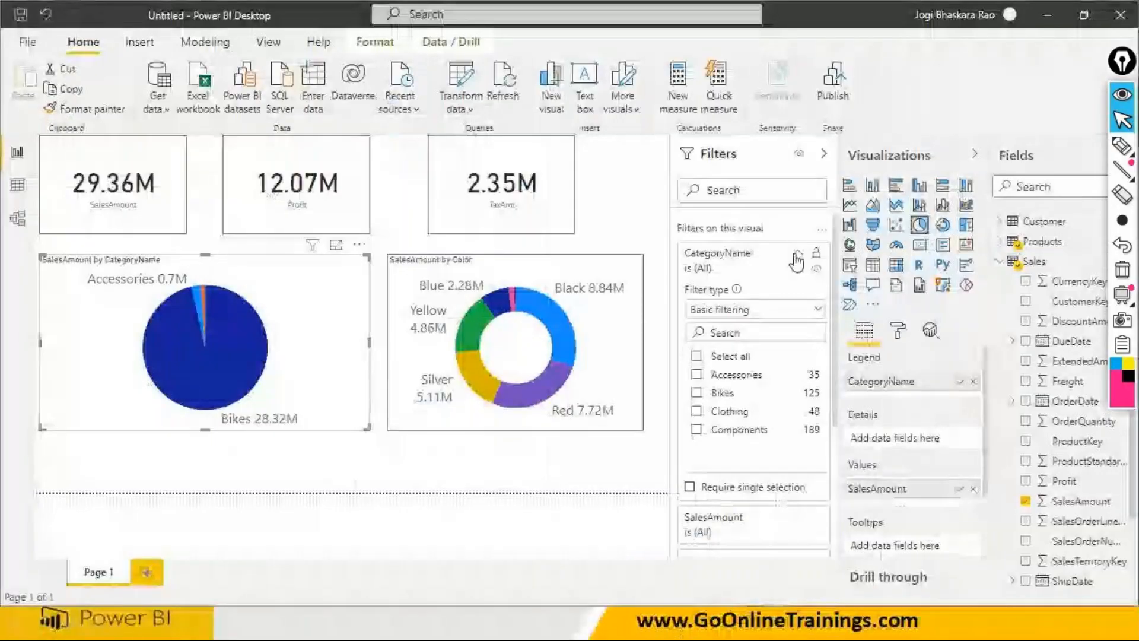
{"action": "left_click", "coordinate": [707, 273]}
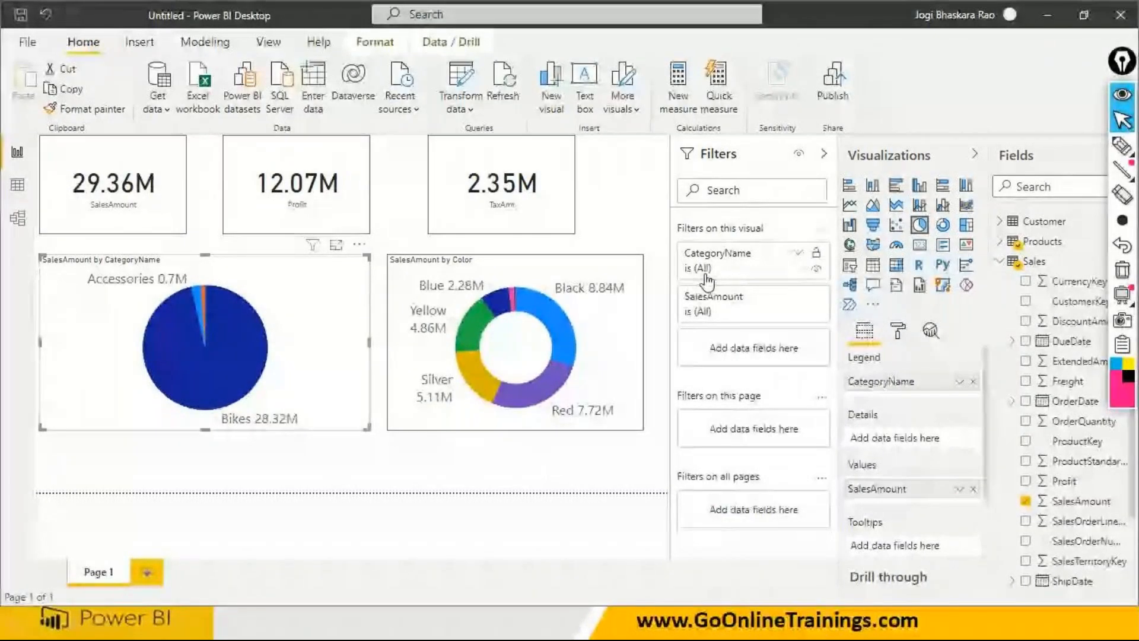
{"action": "left_click", "coordinate": [799, 256]}
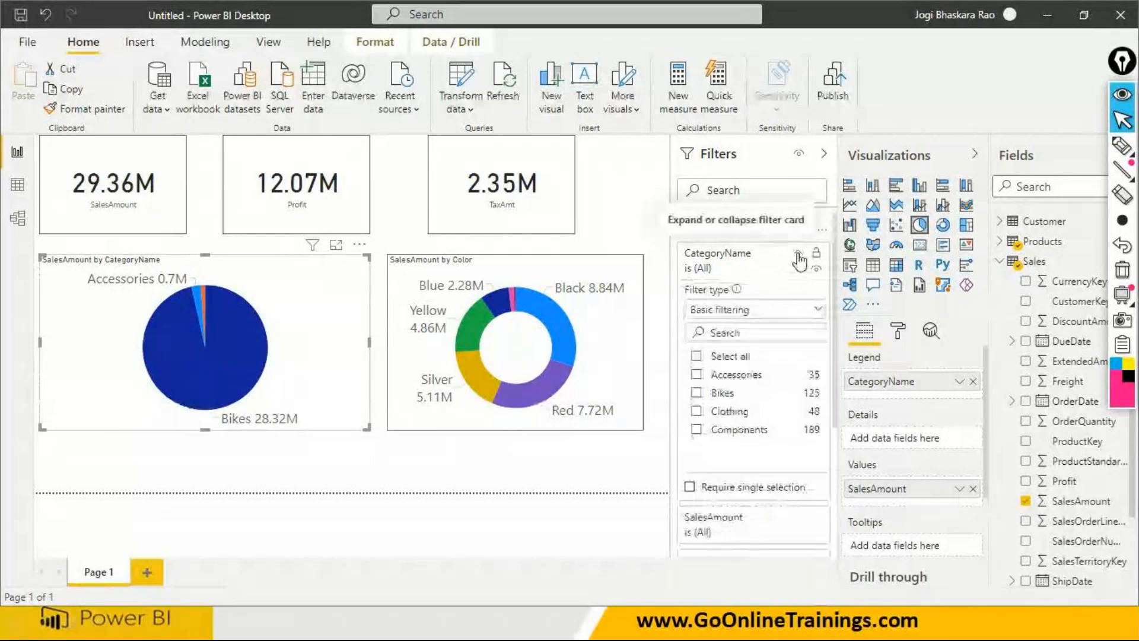
{"action": "left_click", "coordinate": [696, 411]}
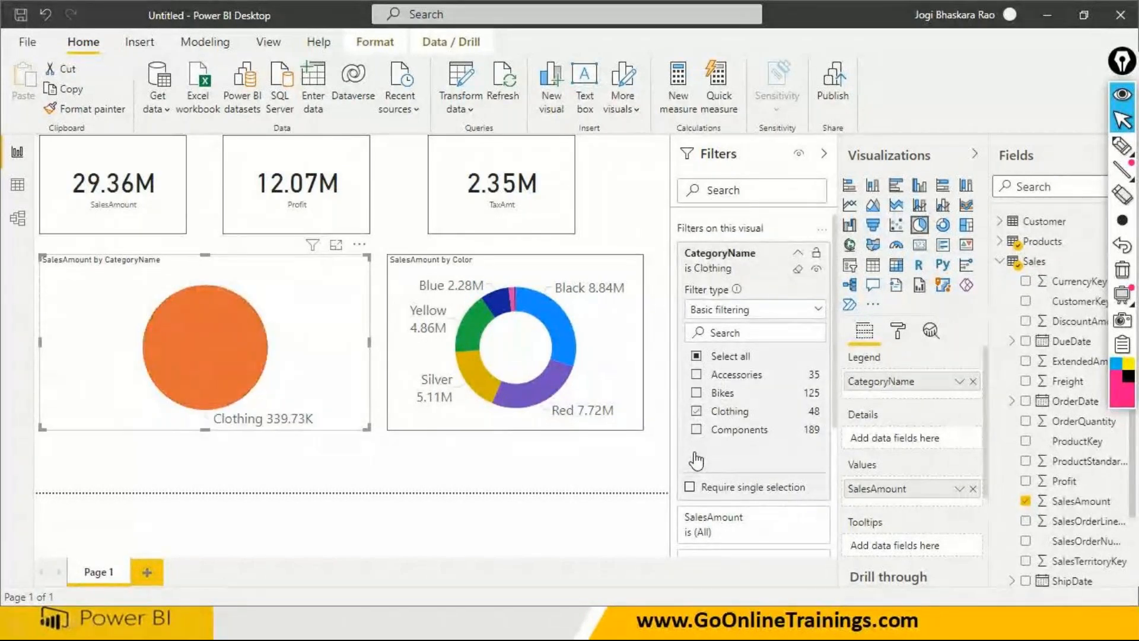
{"action": "left_click", "coordinate": [696, 429]}
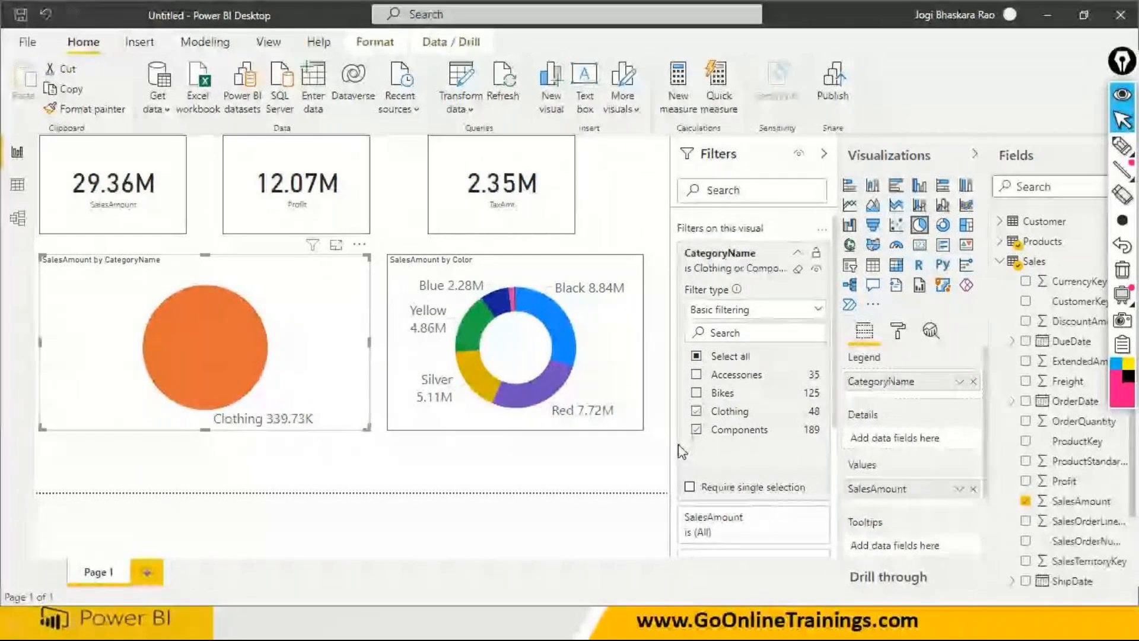
{"action": "left_click", "coordinate": [696, 429]}
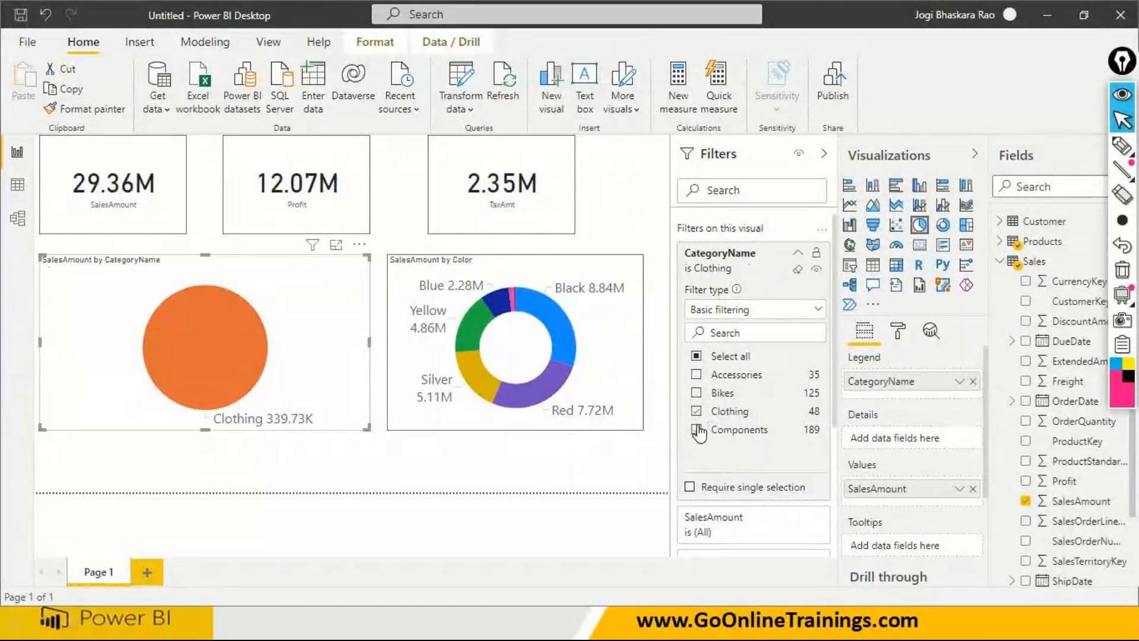
{"action": "left_click", "coordinate": [697, 375]}
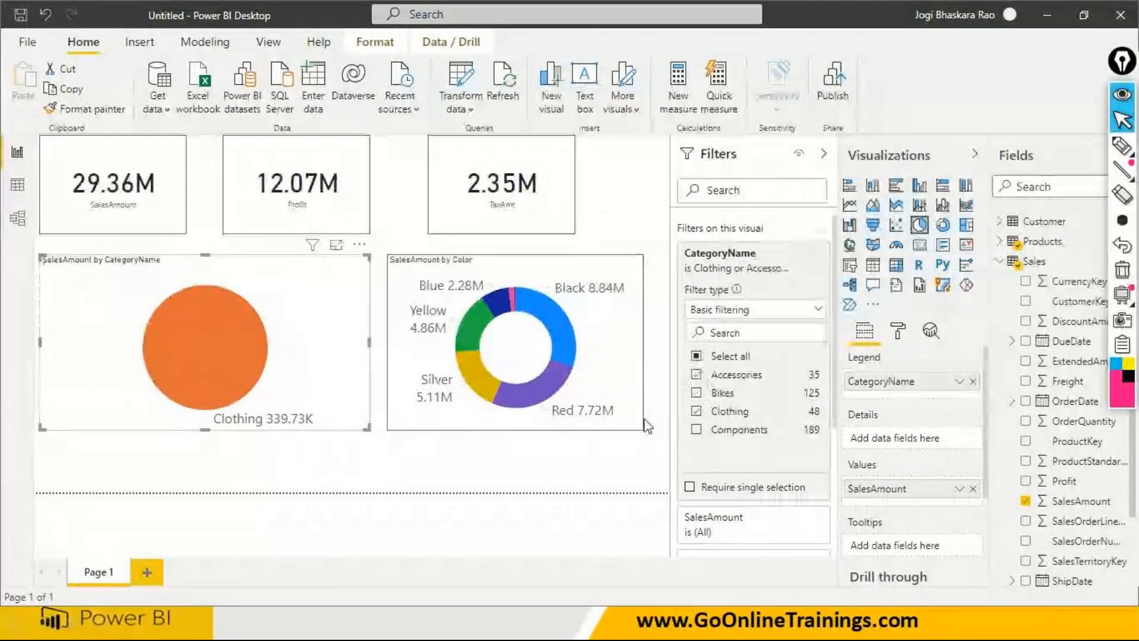
- Compare the visual-level filters of the pie and donut charts, and view the summary of filters affecting the pie chart
{"action": "left_click", "coordinate": [619, 457]}
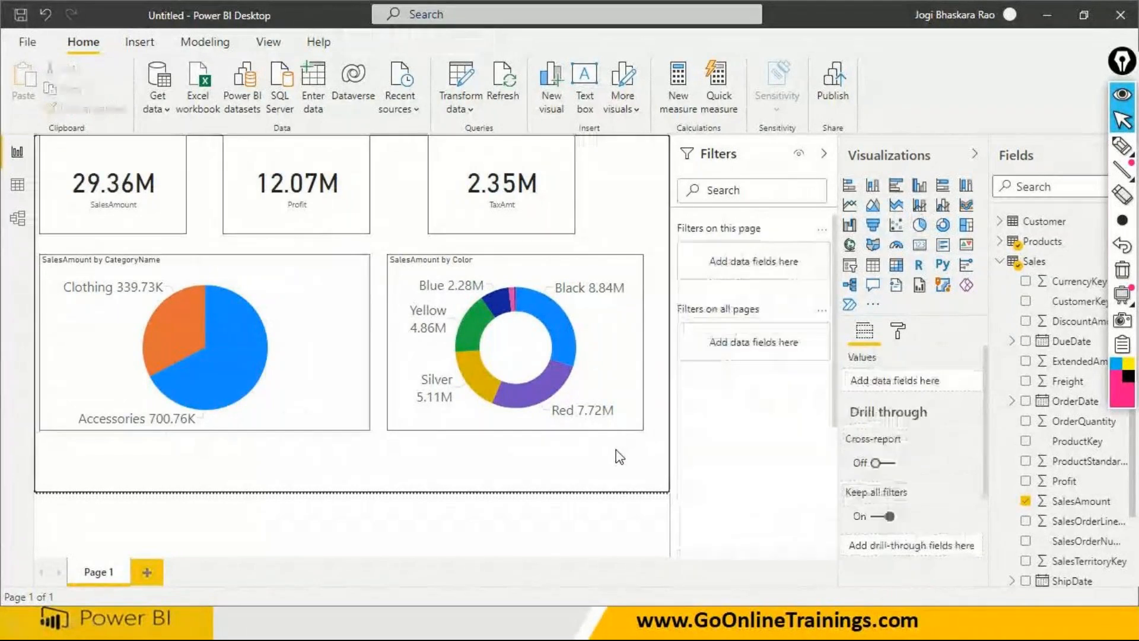
{"action": "left_click", "coordinate": [318, 369]}
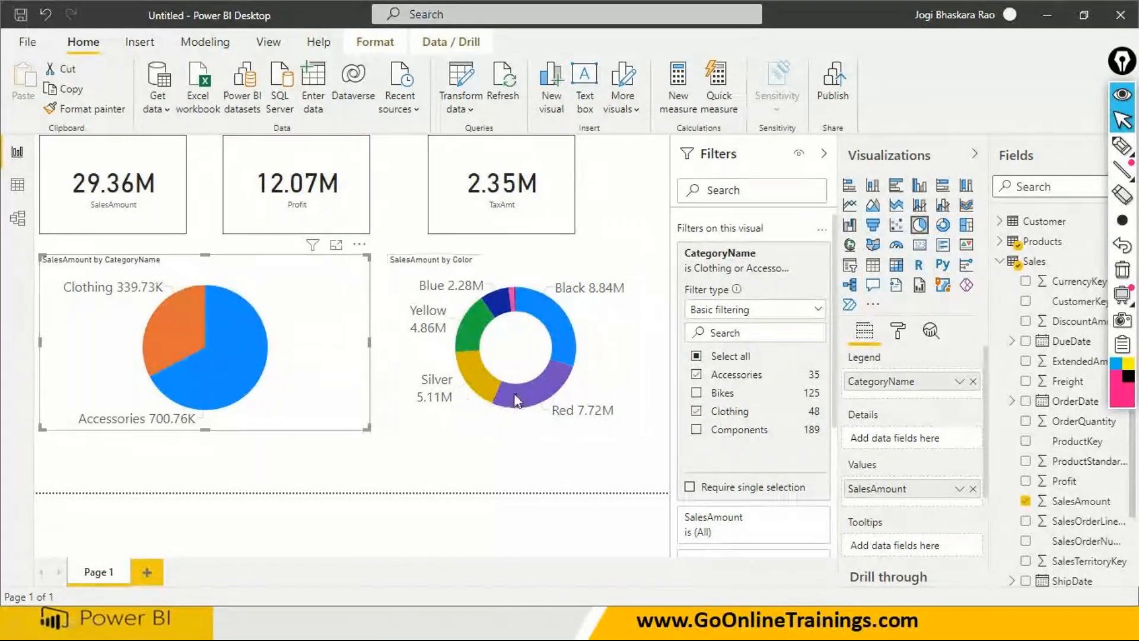
{"action": "left_click", "coordinate": [602, 370]}
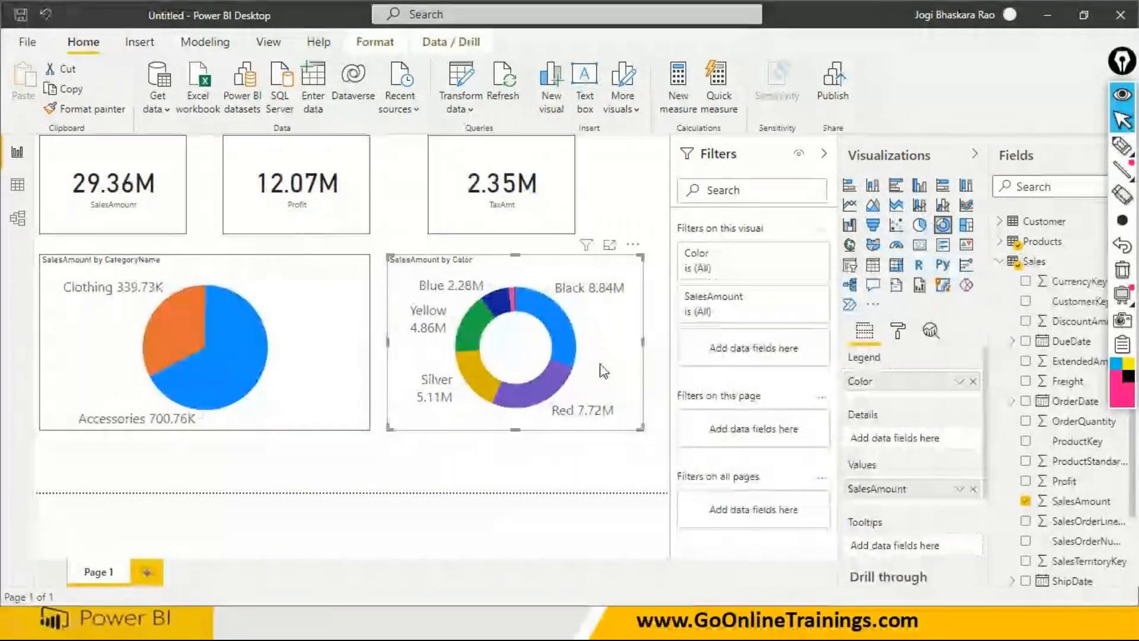
{"action": "left_click", "coordinate": [316, 356]}
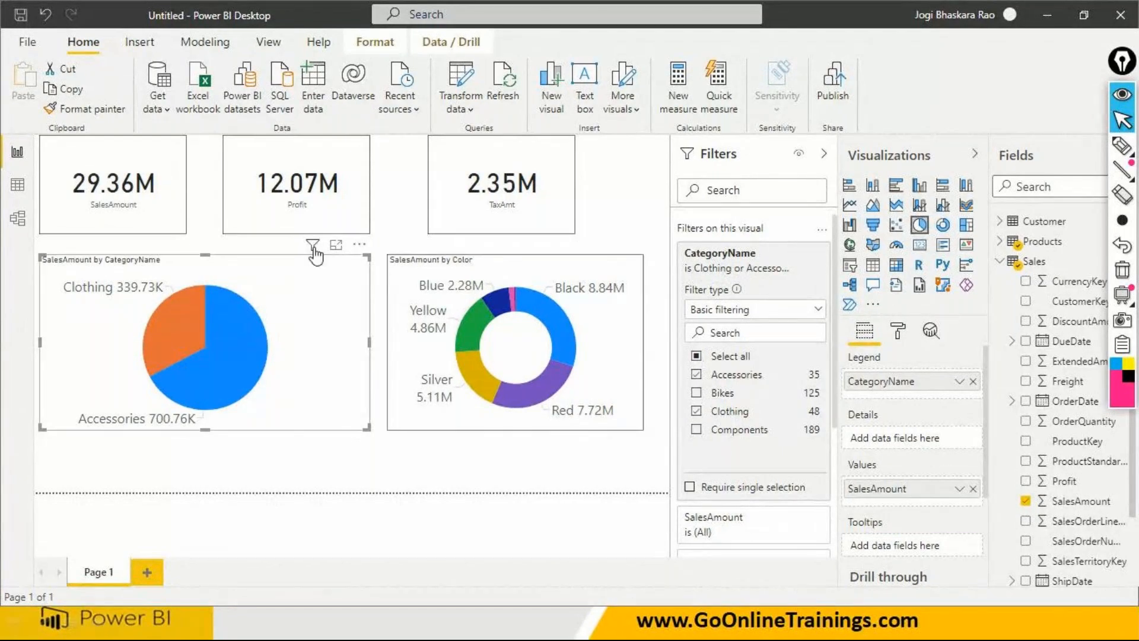
{"action": "mouse_move", "coordinate": [313, 249]}
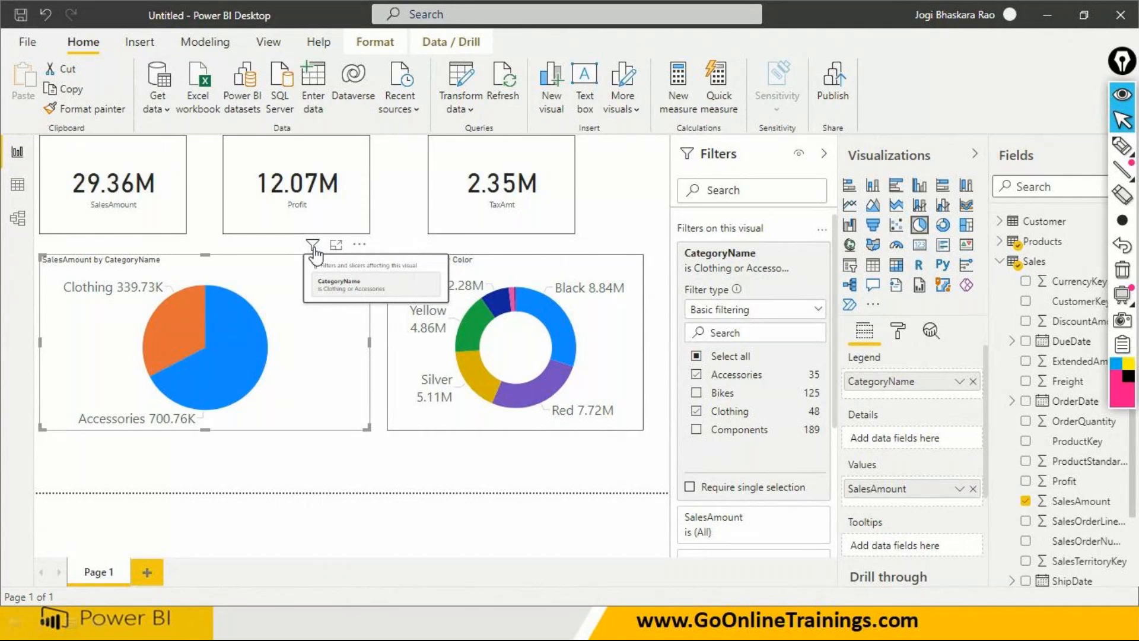
- Set the page view to Actual size and inspect the filters affecting the pie chart and the SalesAmount card
{"action": "left_click", "coordinate": [267, 45]}
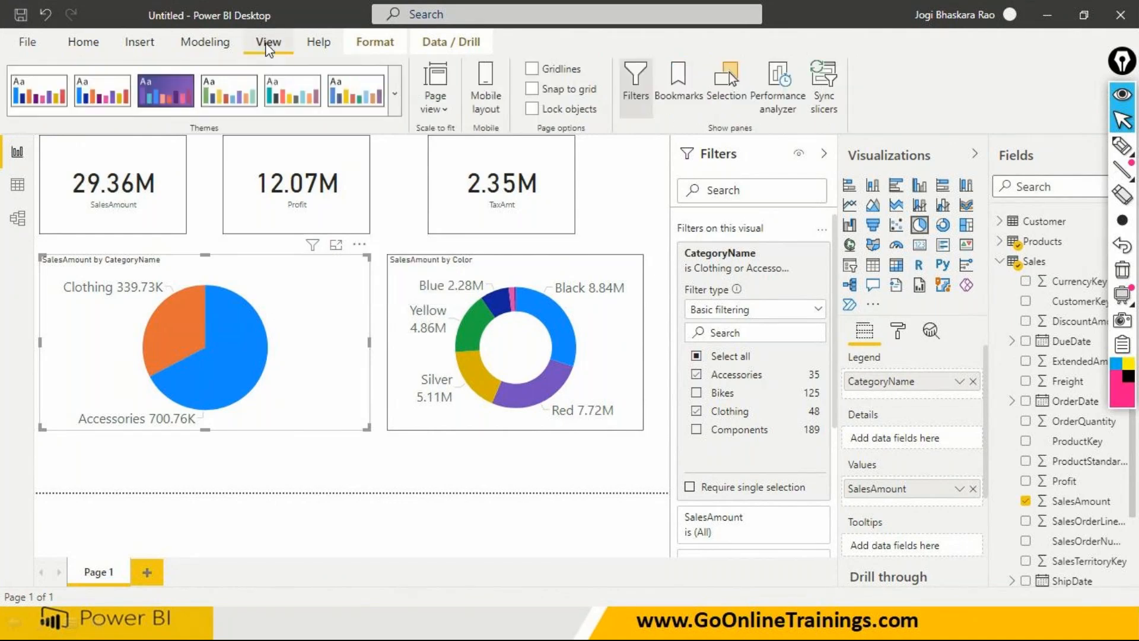
{"action": "left_click", "coordinate": [421, 109]}
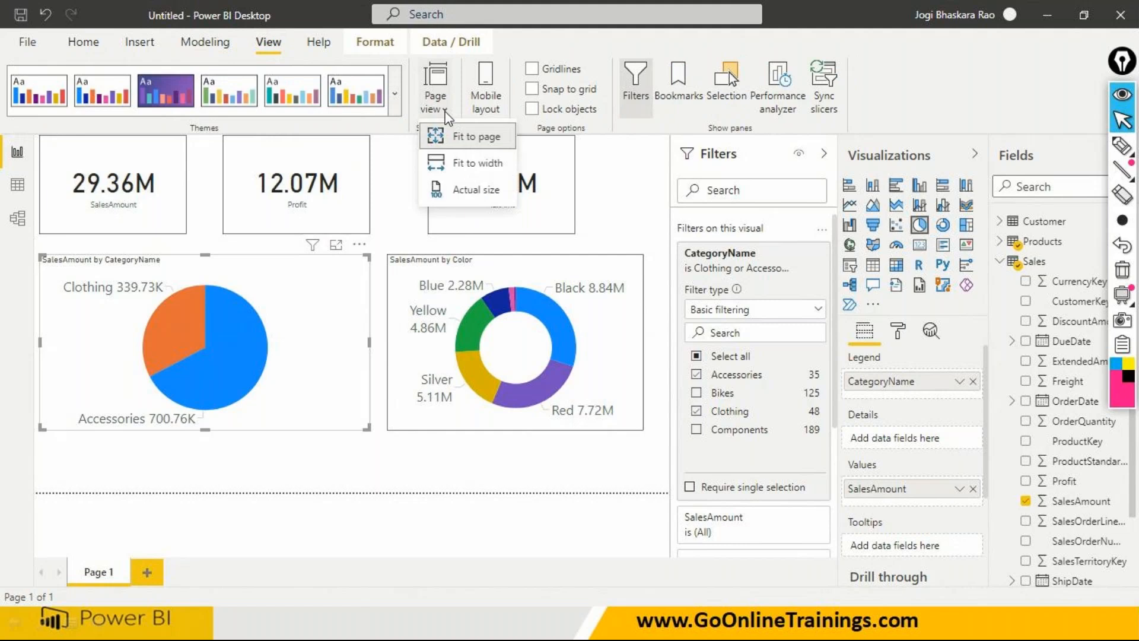
{"action": "left_click", "coordinate": [473, 191]}
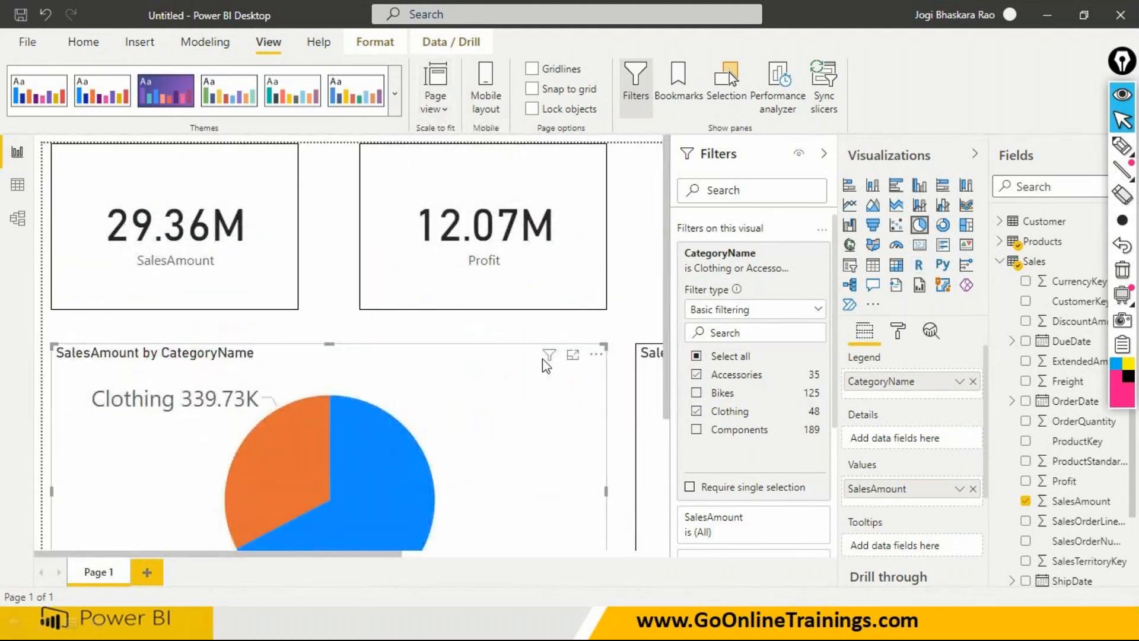
{"action": "scroll", "coordinate": [571, 375], "scroll_direction": "down", "scroll_amount": 2}
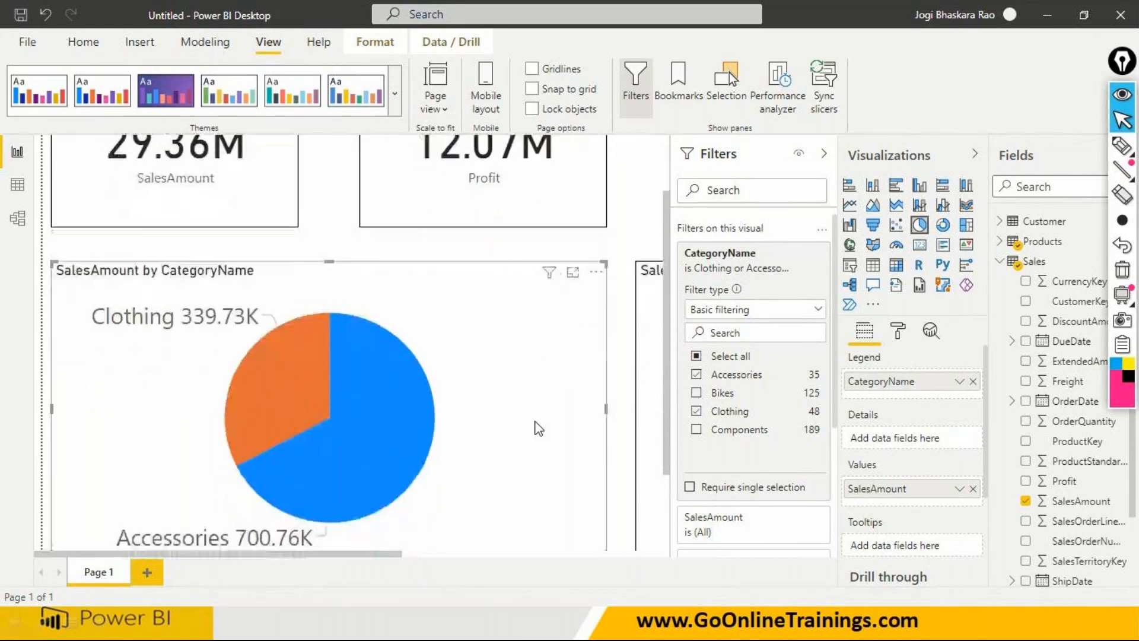
{"action": "mouse_move", "coordinate": [551, 279]}
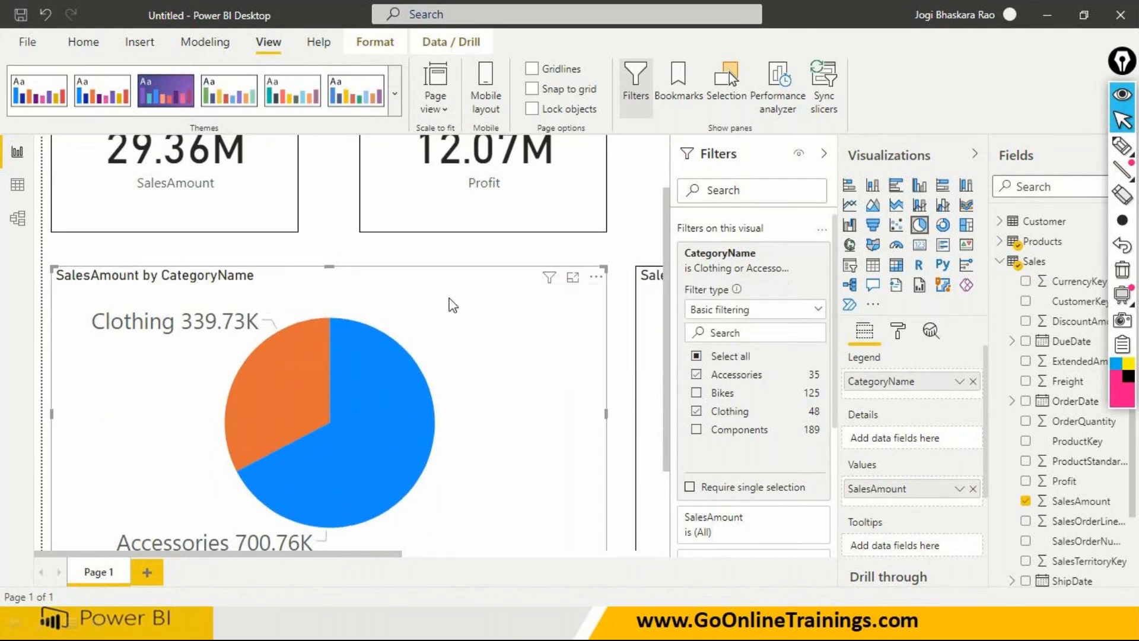
{"action": "scroll", "coordinate": [453, 305], "scroll_direction": "up", "scroll_amount": 2}
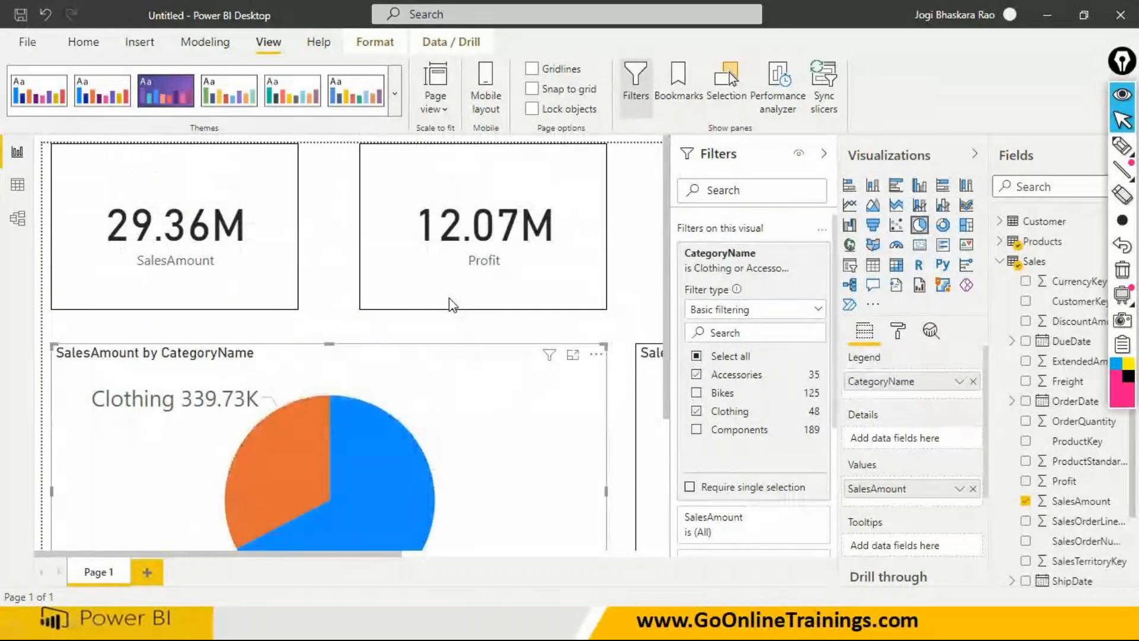
{"action": "mouse_move", "coordinate": [278, 150]}
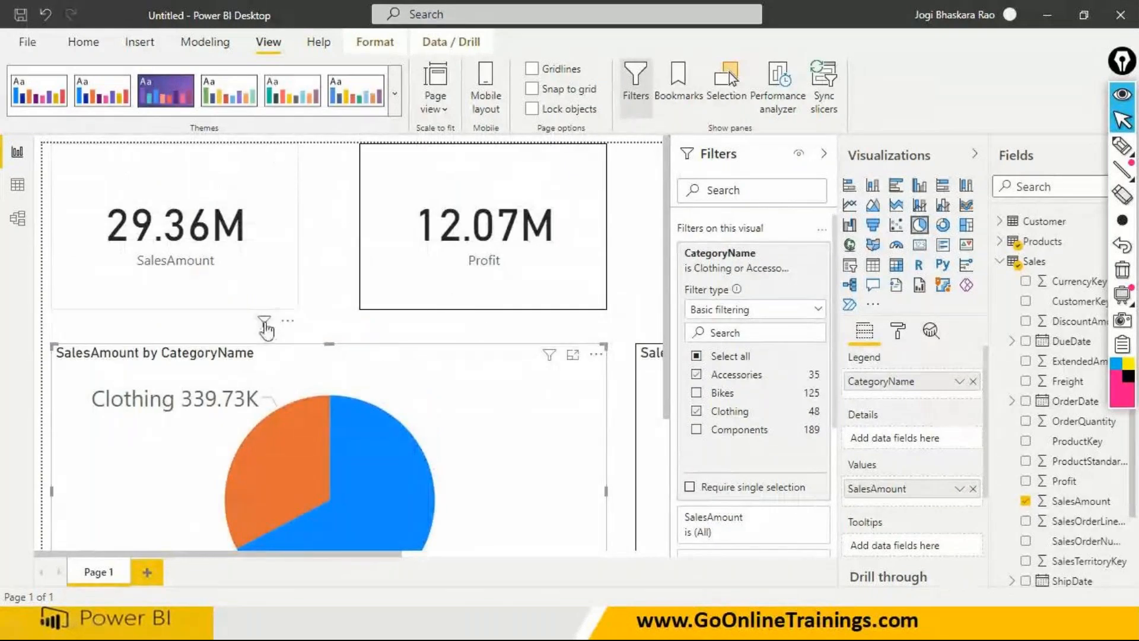
{"action": "mouse_move", "coordinate": [264, 327]}
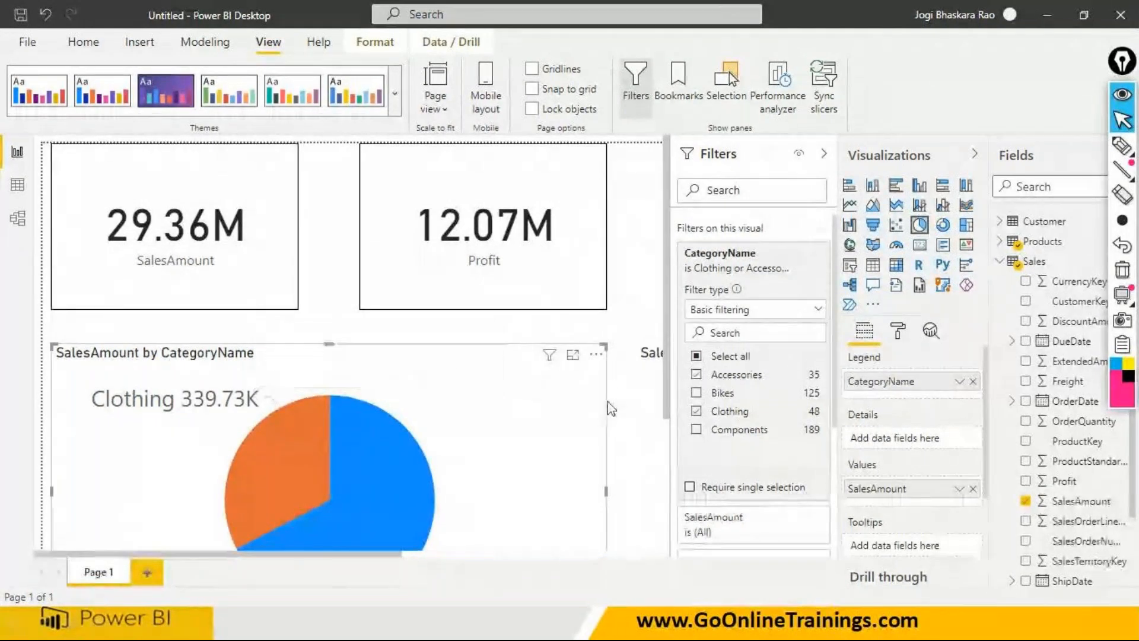
- Compare the Fit to page and Actual size page views, finishing with Fit to page
{"action": "left_click", "coordinate": [435, 95]}
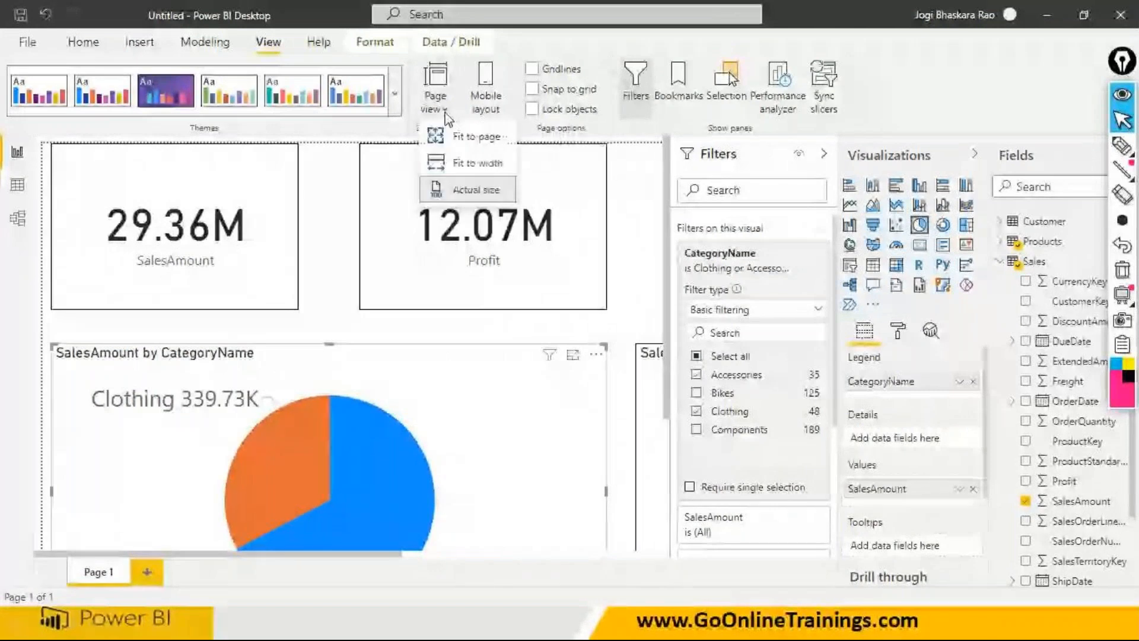
{"action": "left_click", "coordinate": [471, 136]}
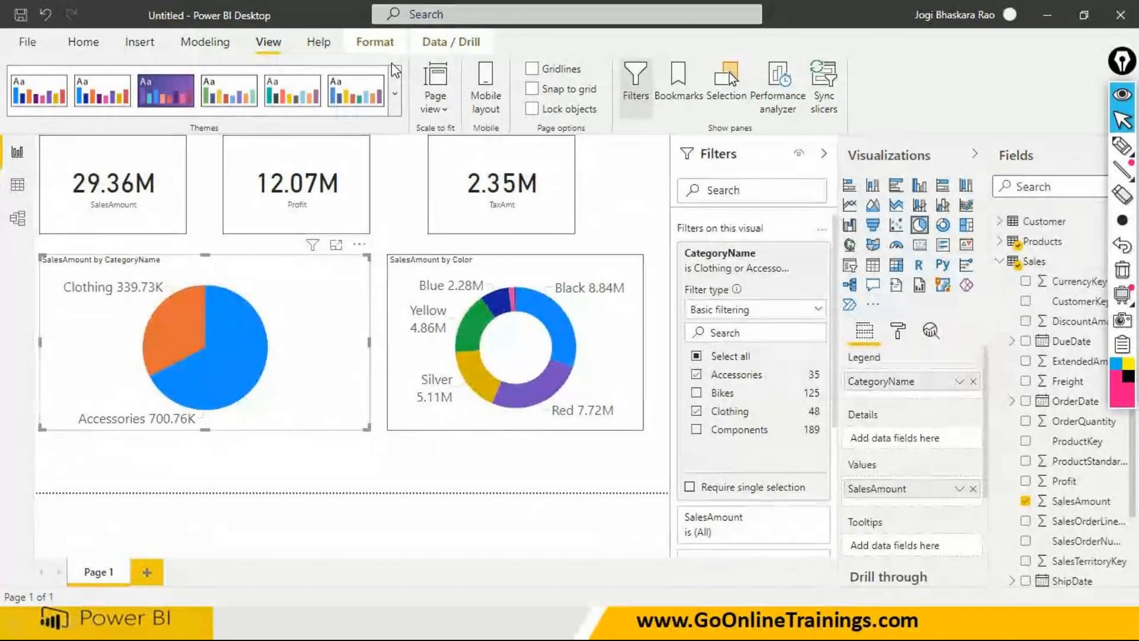
{"action": "left_click", "coordinate": [443, 110]}
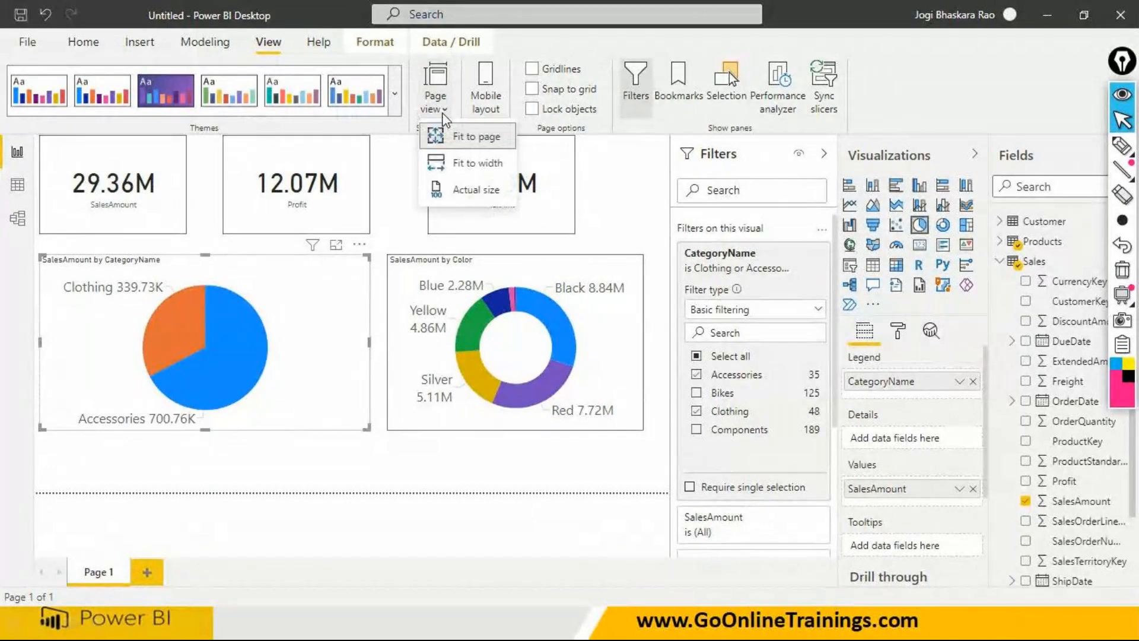
{"action": "left_click", "coordinate": [462, 191]}
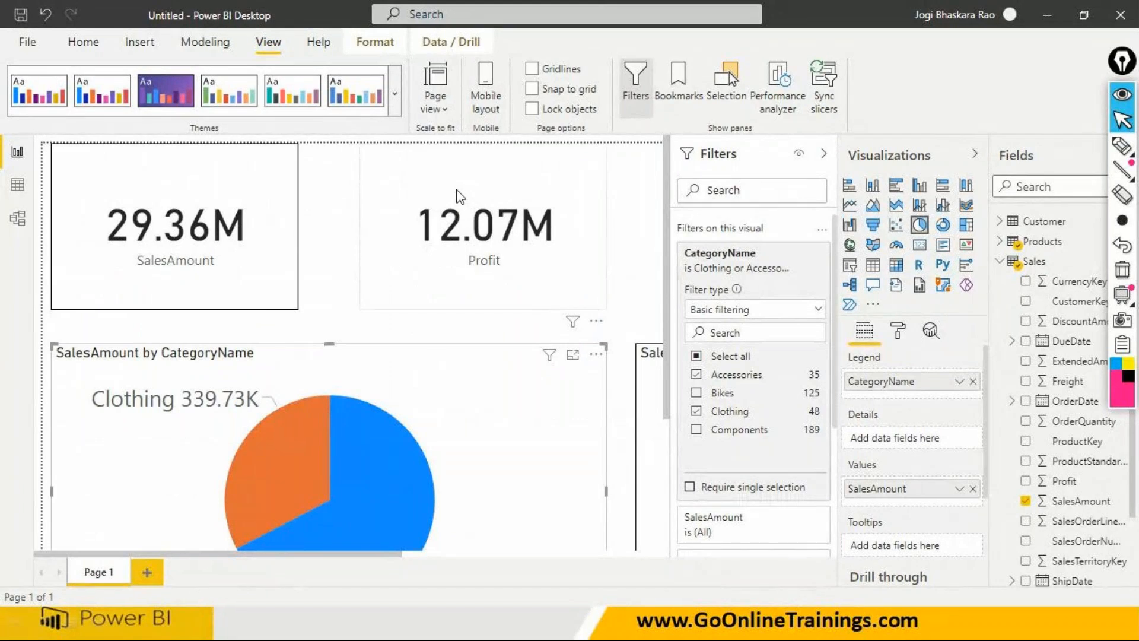
{"action": "left_click", "coordinate": [437, 102]}
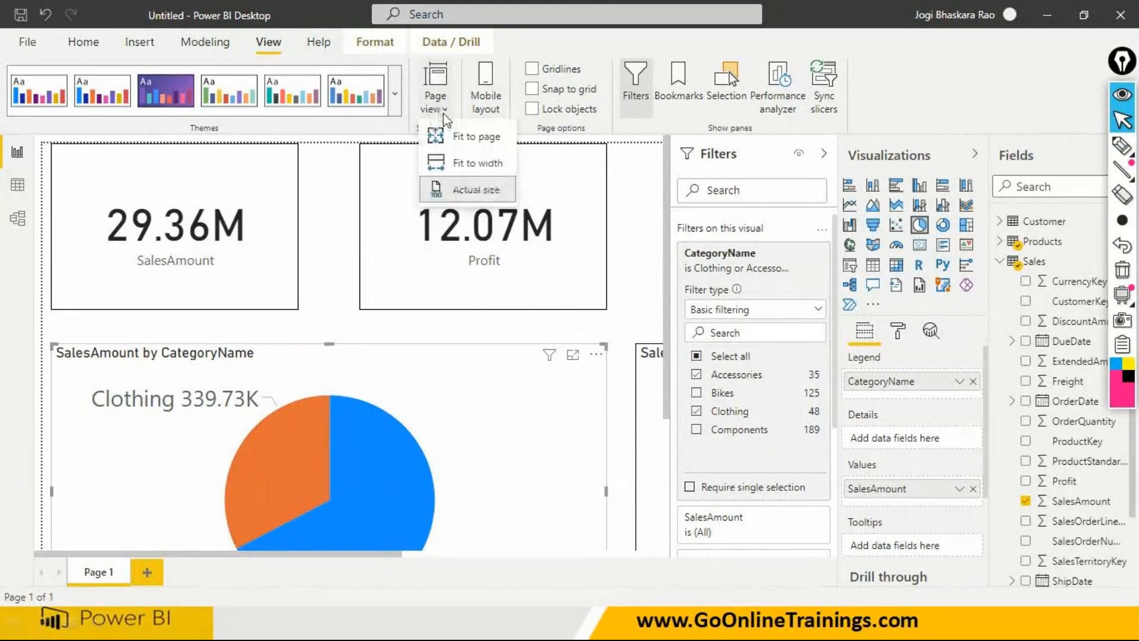
{"action": "left_click", "coordinate": [454, 138]}
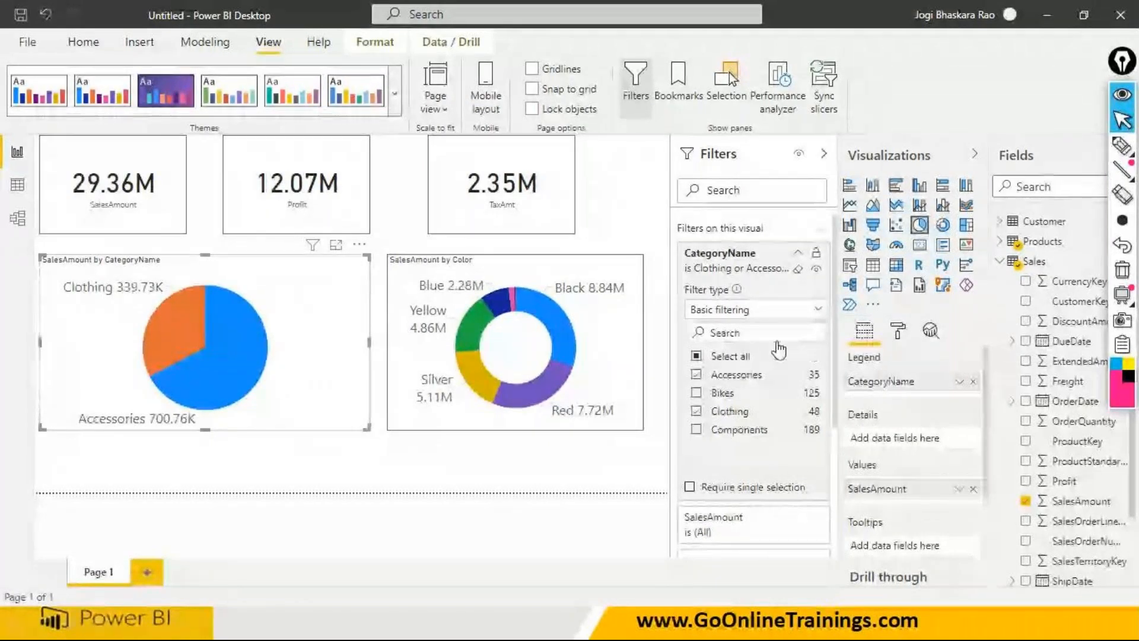
- Switch the pie chart's CategoryName filter to advanced filtering and review its available condition operators
{"action": "left_click", "coordinate": [818, 310]}
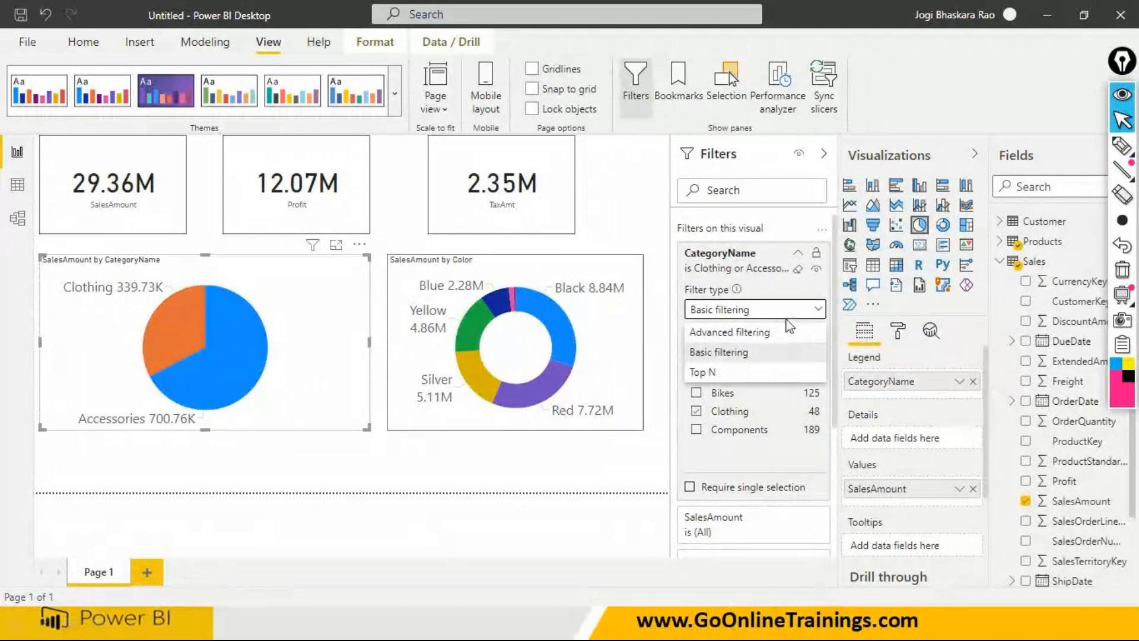
{"action": "left_click", "coordinate": [773, 333]}
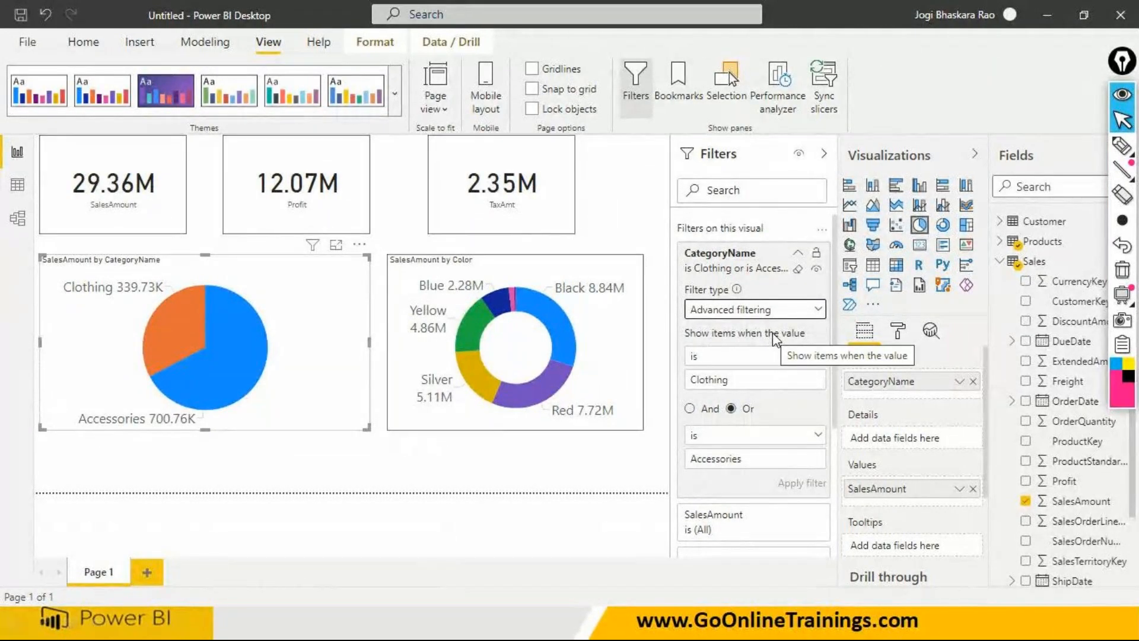
{"action": "left_click", "coordinate": [817, 359]}
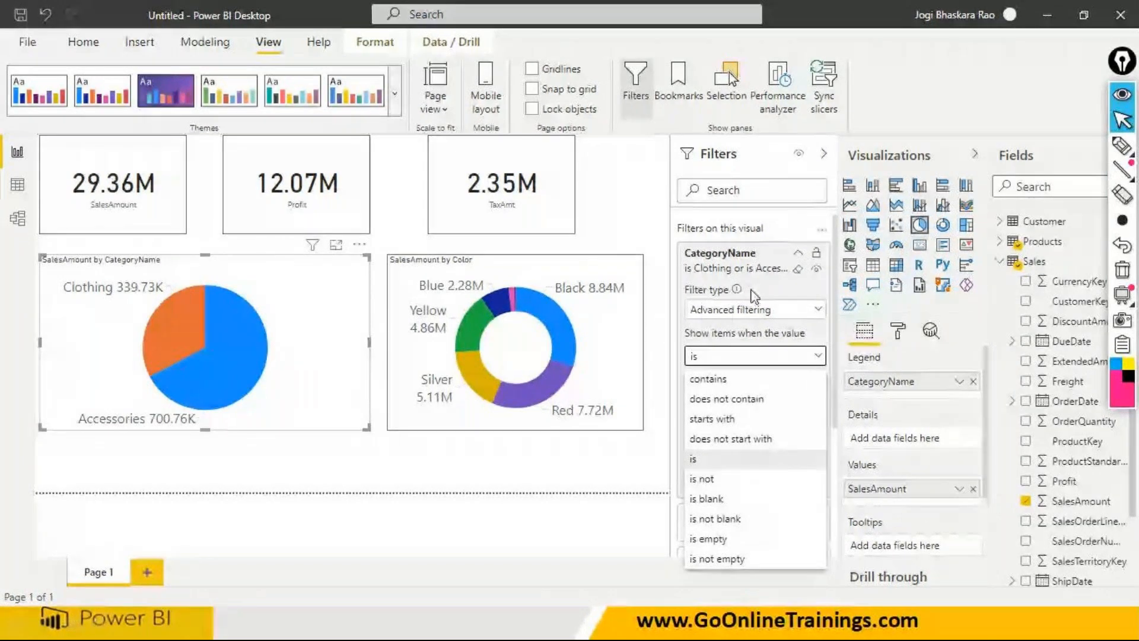
{"action": "left_click", "coordinate": [691, 352]}
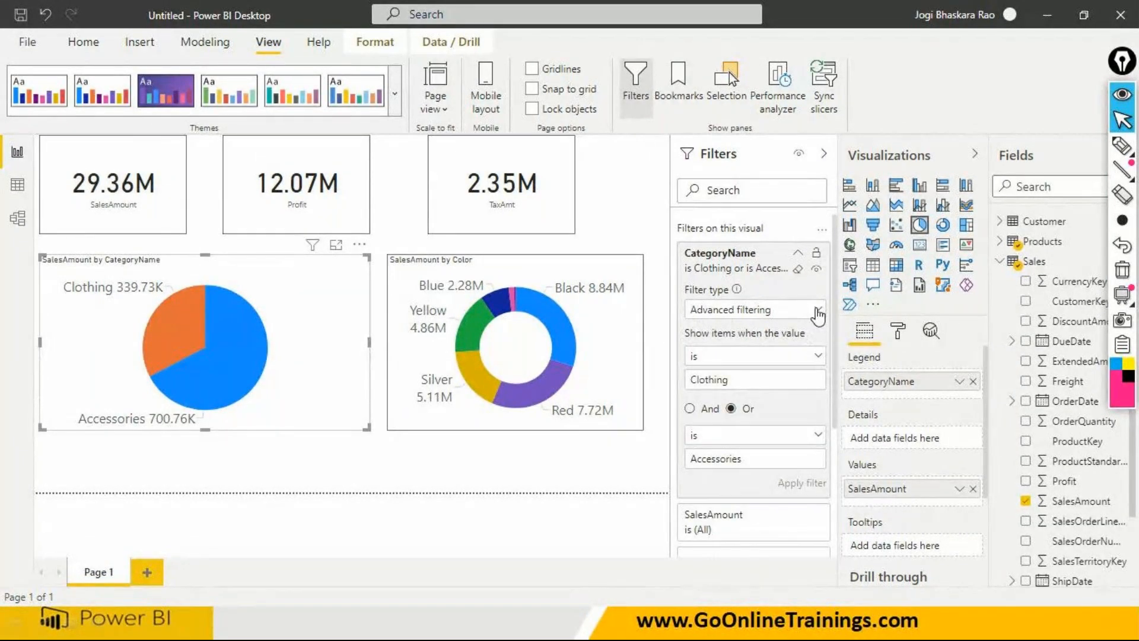
{"action": "left_click", "coordinate": [818, 311]}
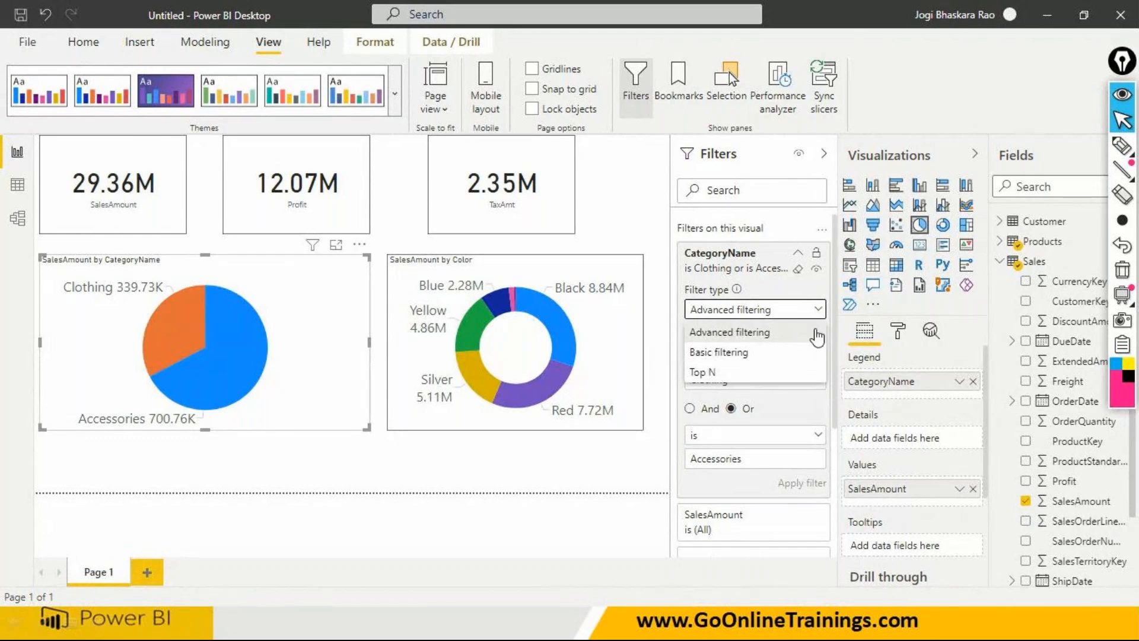
{"action": "left_click", "coordinate": [818, 334]}
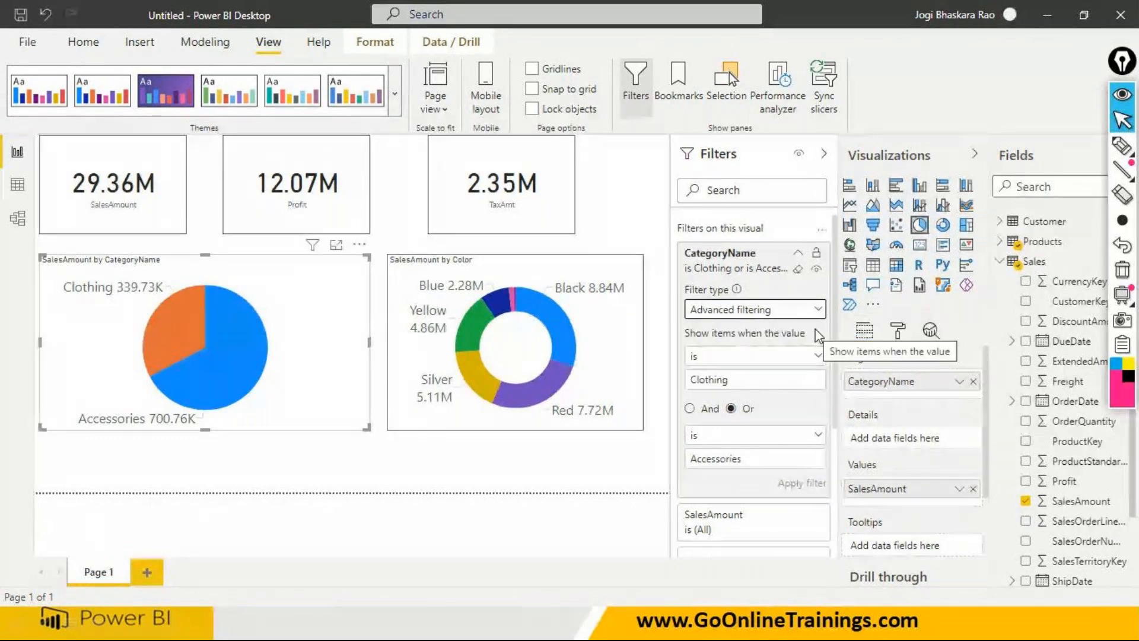
- Clear the pie chart's CategoryName filter, and compare the visual-level filter fields of the pie chart and the SalesAmount card
{"action": "left_click", "coordinate": [799, 277]}
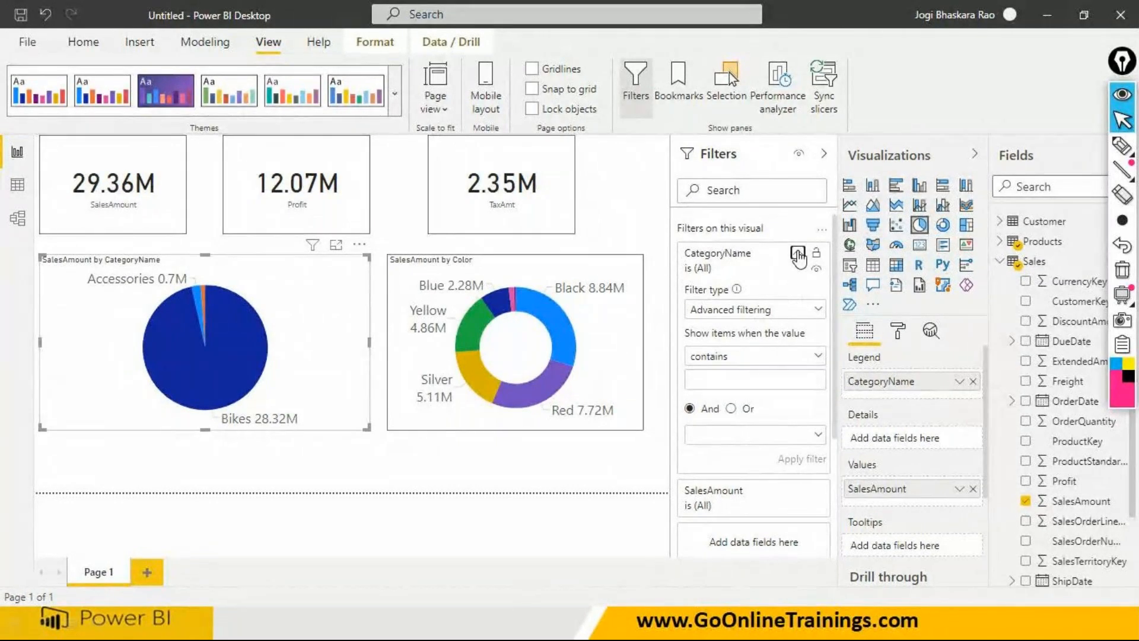
{"action": "left_click", "coordinate": [798, 254]}
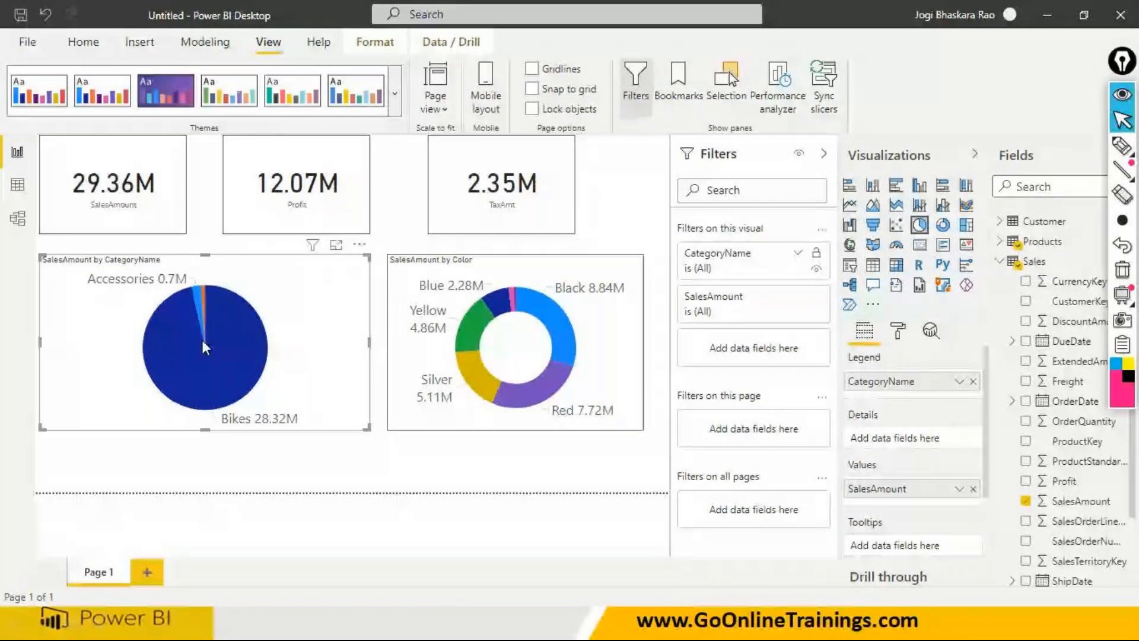
{"action": "left_click", "coordinate": [165, 228]}
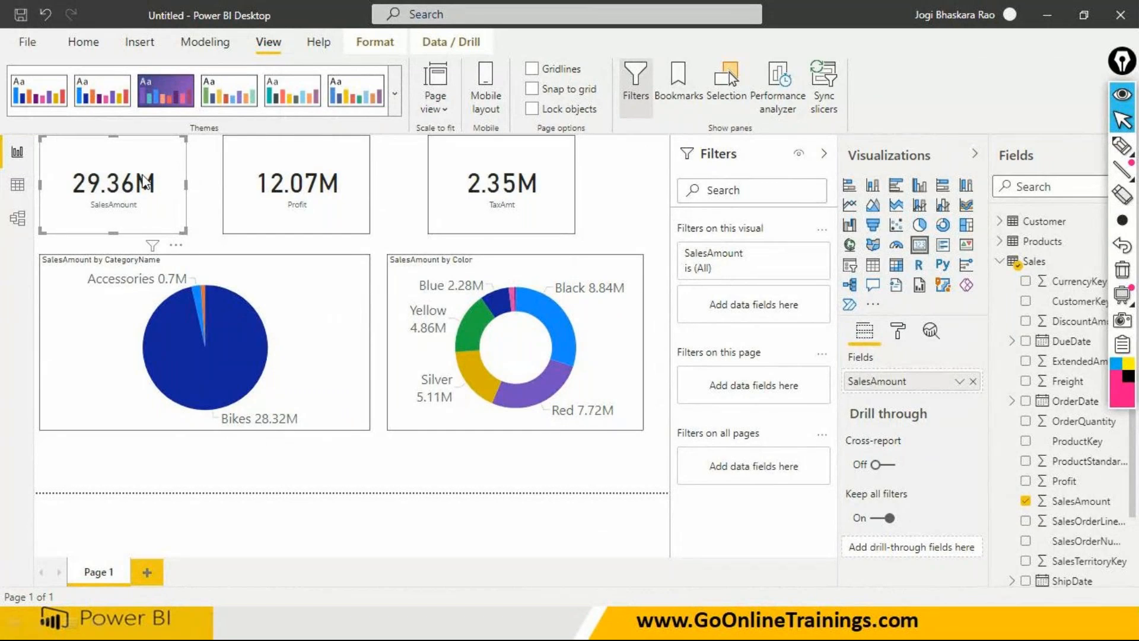
{"action": "left_click", "coordinate": [308, 335]}
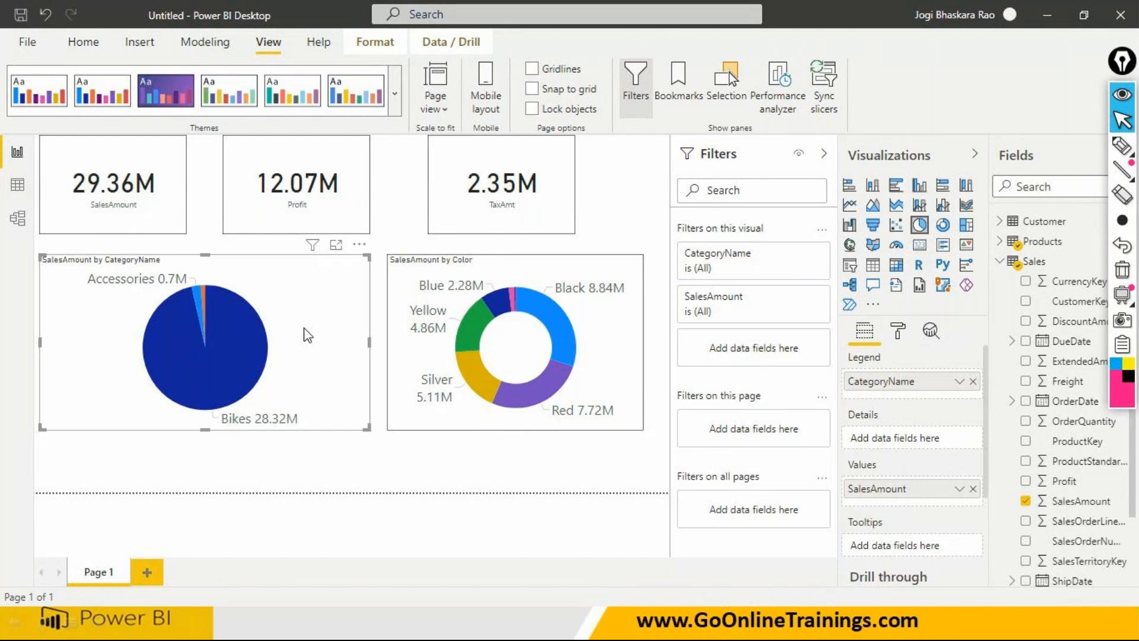
{"action": "left_click", "coordinate": [178, 218]}
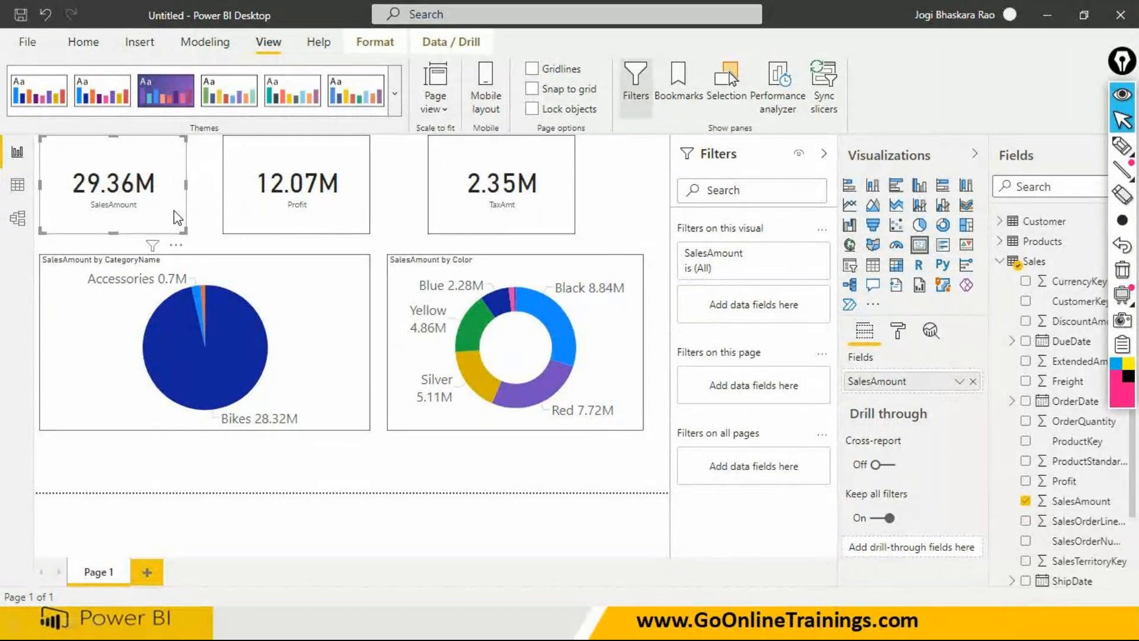
- Add the Region field from the Customer table as a visual-level filter on the Profit card
{"action": "left_click", "coordinate": [331, 227]}
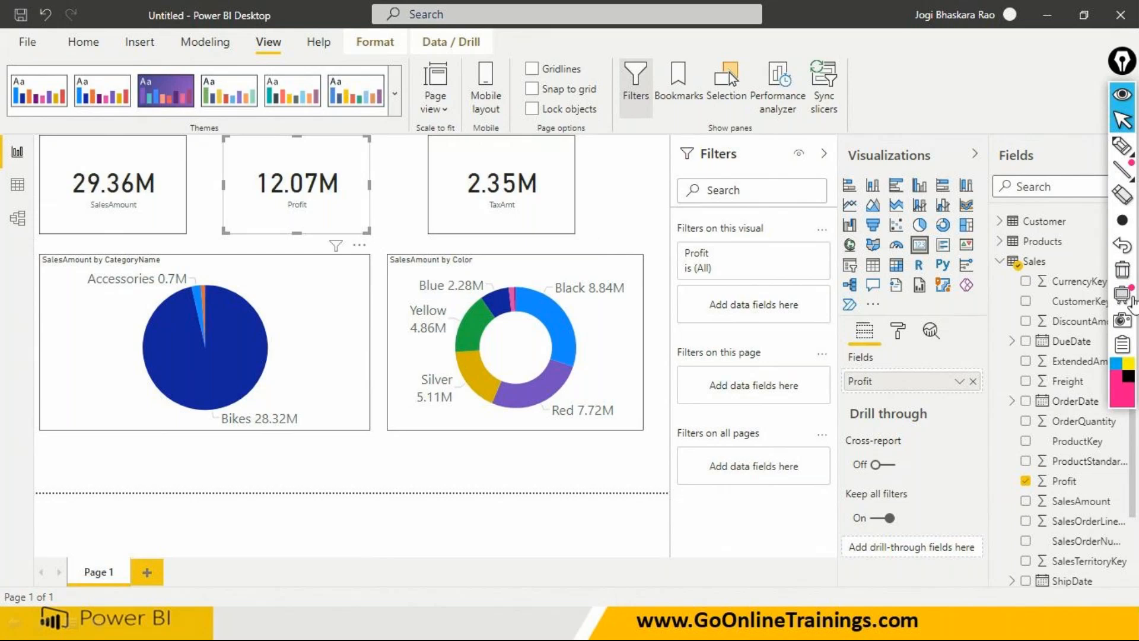
{"action": "left_click", "coordinate": [1000, 261]}
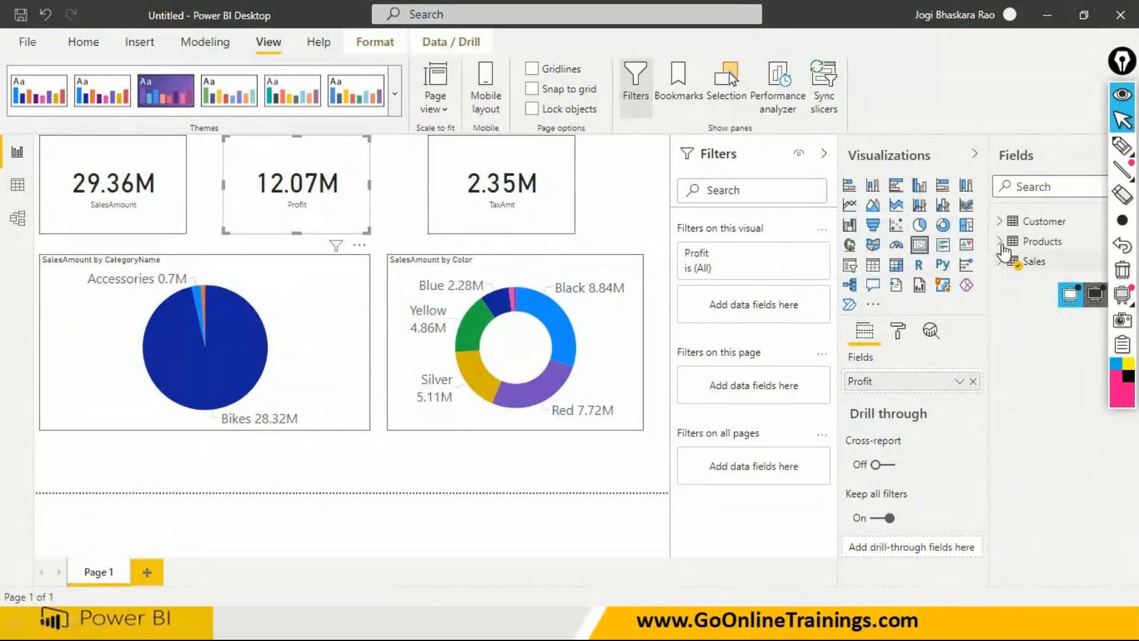
{"action": "left_click", "coordinate": [1000, 221]}
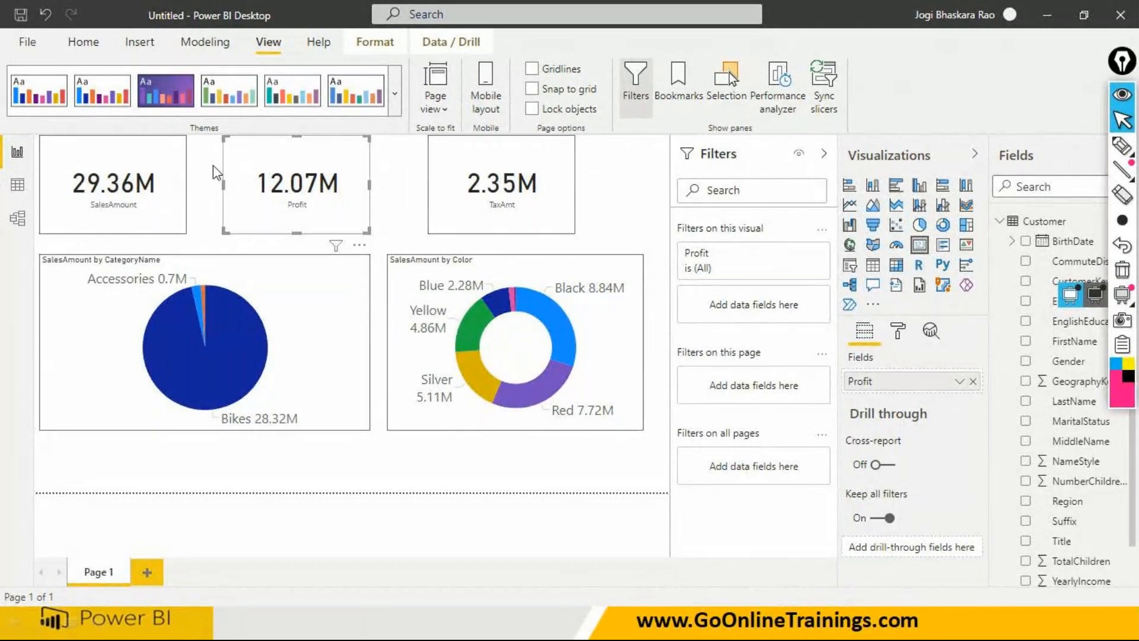
{"action": "left_click", "coordinate": [82, 42]}
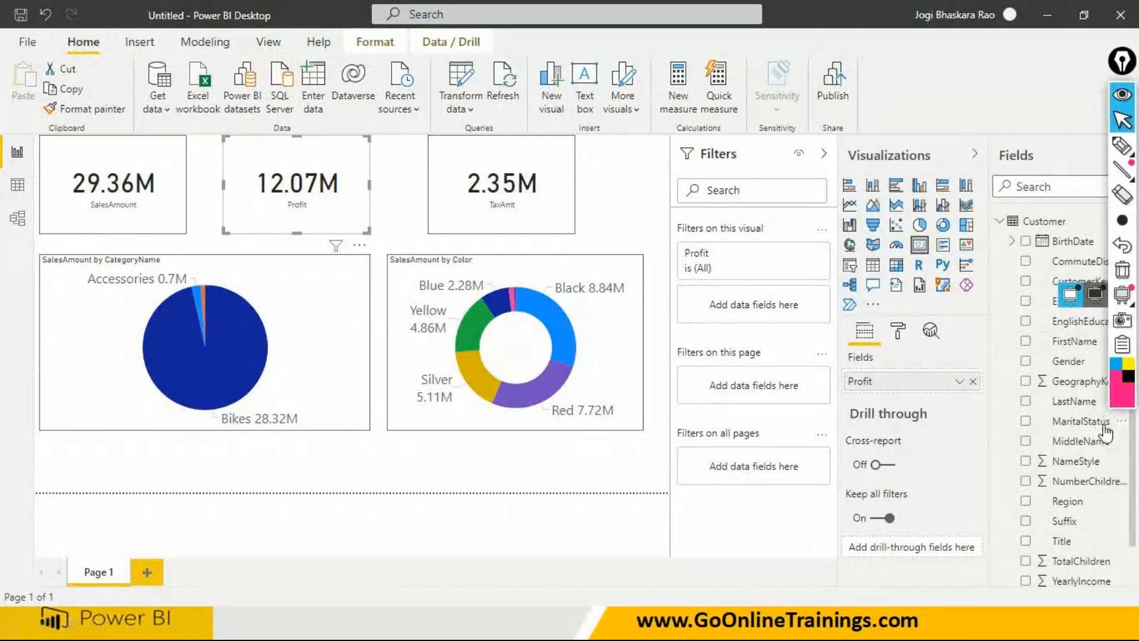
{"action": "left_click_drag", "start_coordinate": [1074, 502], "coordinate": [788, 273]}
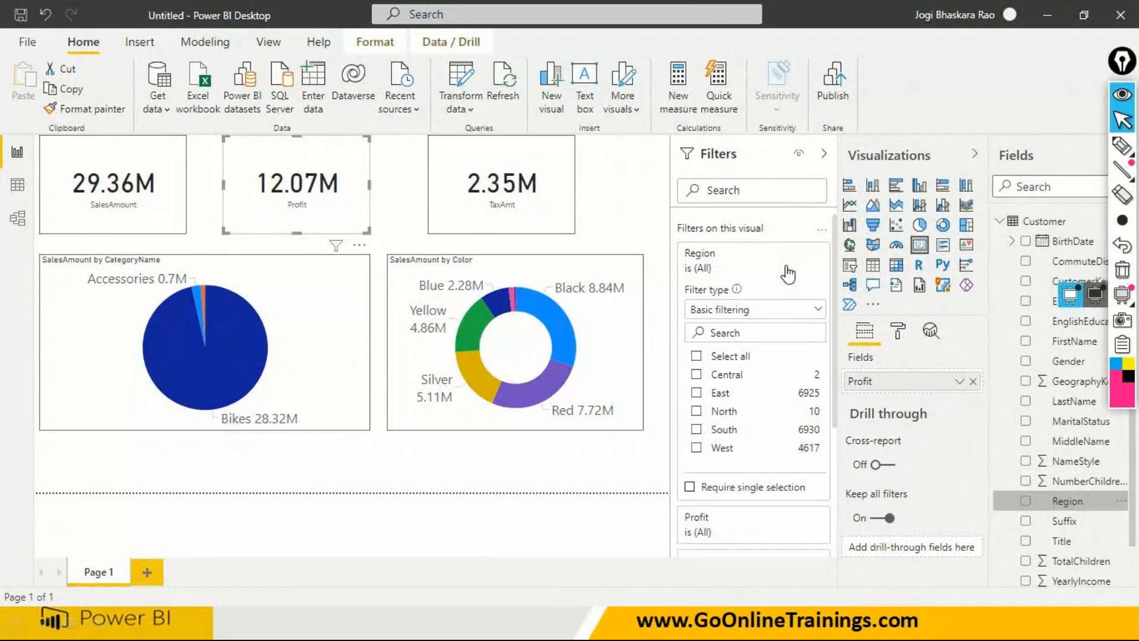
- Try advanced filtering as the Region filter's type on the Profit card, and return it to basic filtering
{"action": "left_click", "coordinate": [724, 310]}
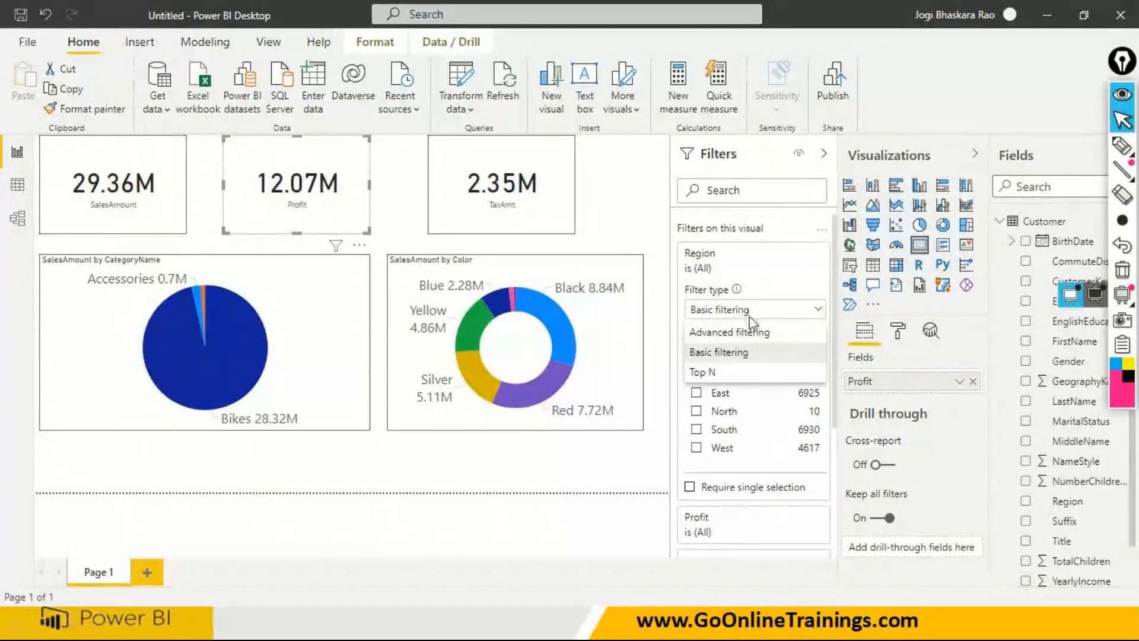
{"action": "left_click", "coordinate": [749, 332]}
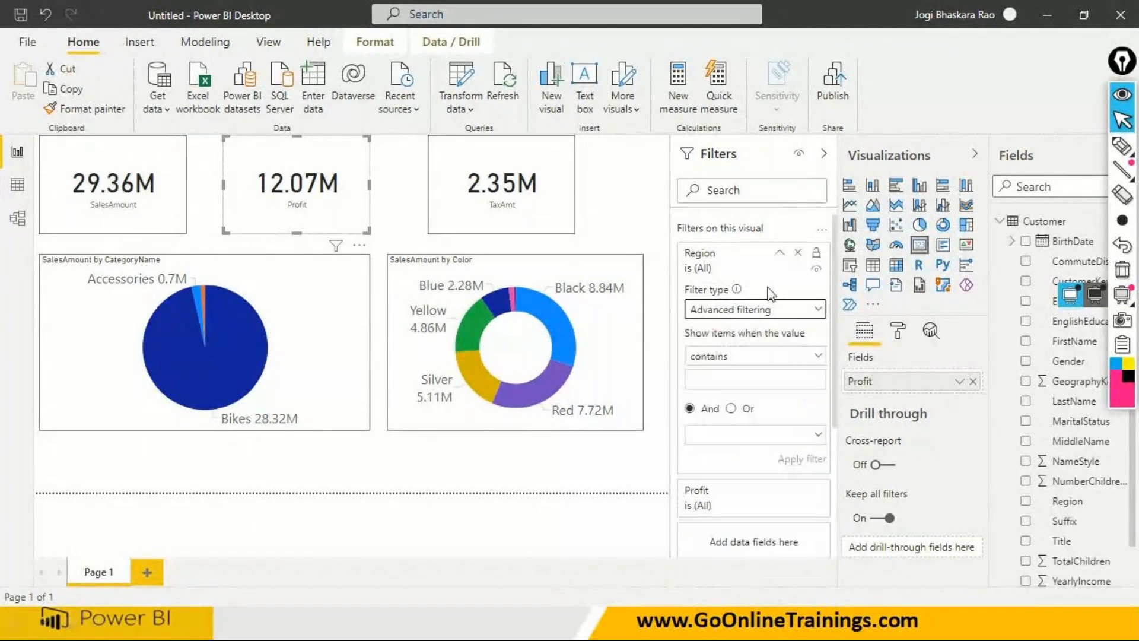
{"action": "left_click", "coordinate": [781, 255]}
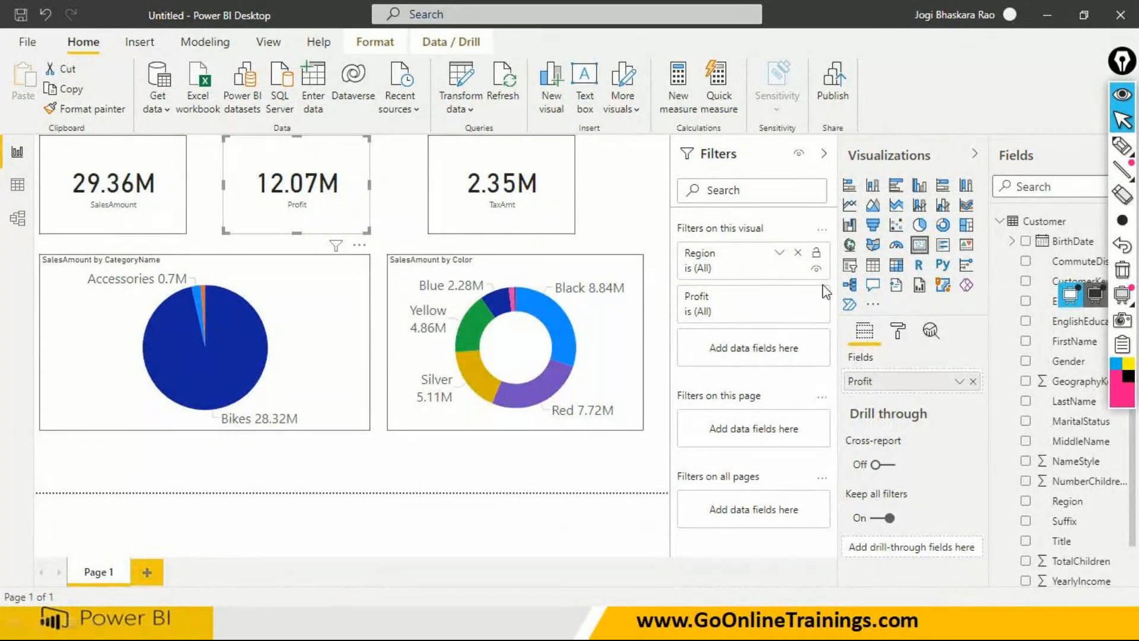
{"action": "left_click", "coordinate": [780, 255]}
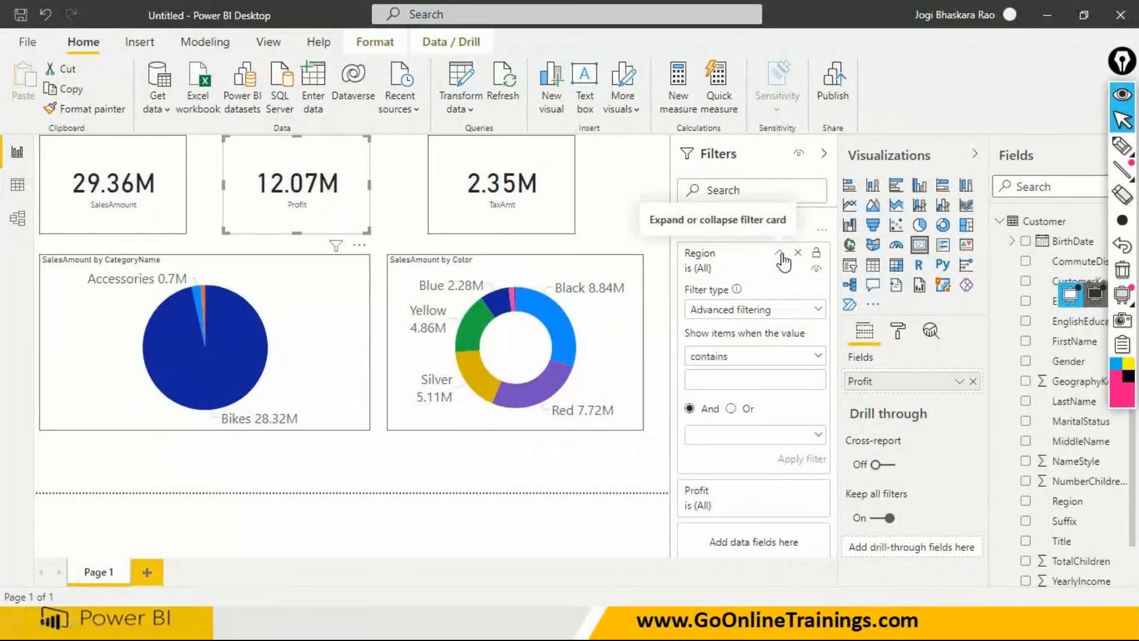
{"action": "left_click", "coordinate": [753, 314]}
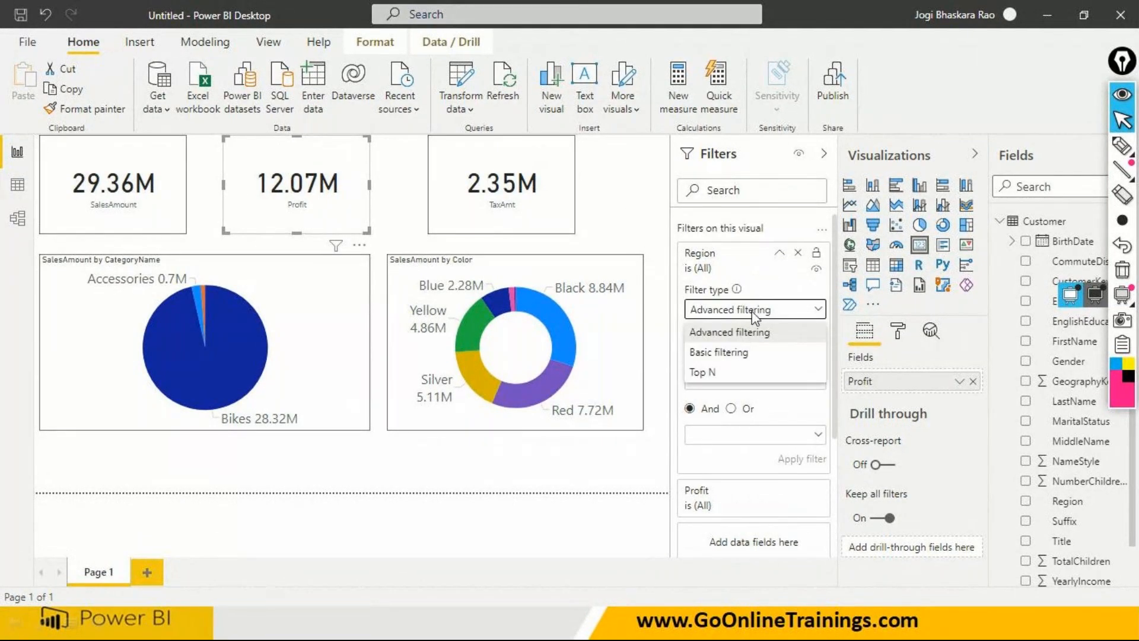
{"action": "left_click", "coordinate": [745, 353]}
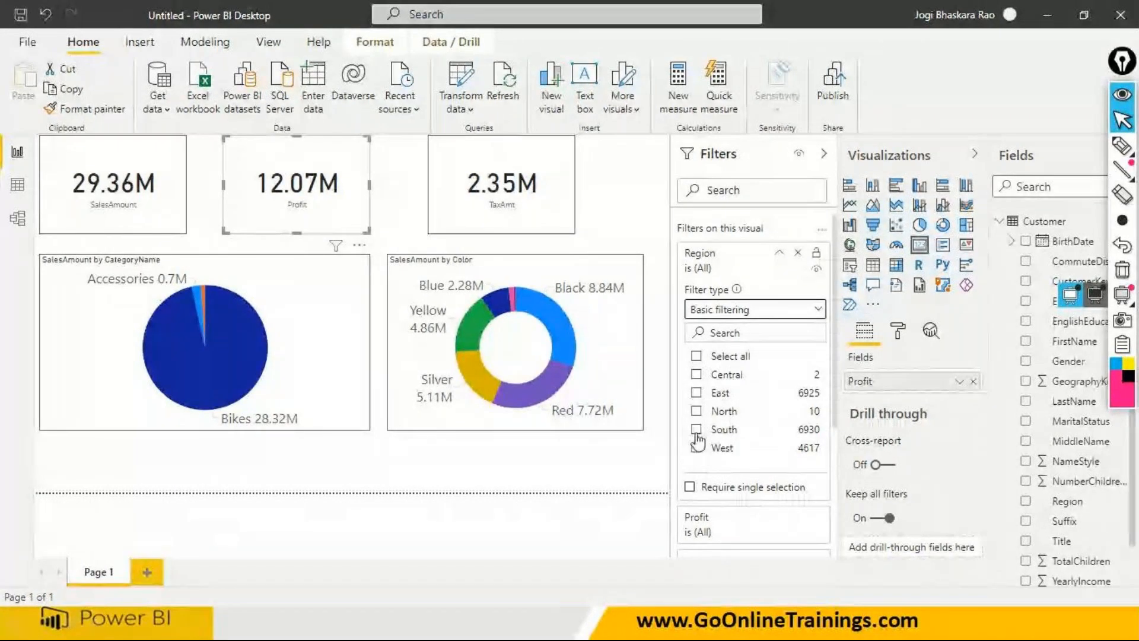
- Limit the Profit card's Region filter to North and view the summary of filters affecting the card
{"action": "left_click", "coordinate": [697, 412]}
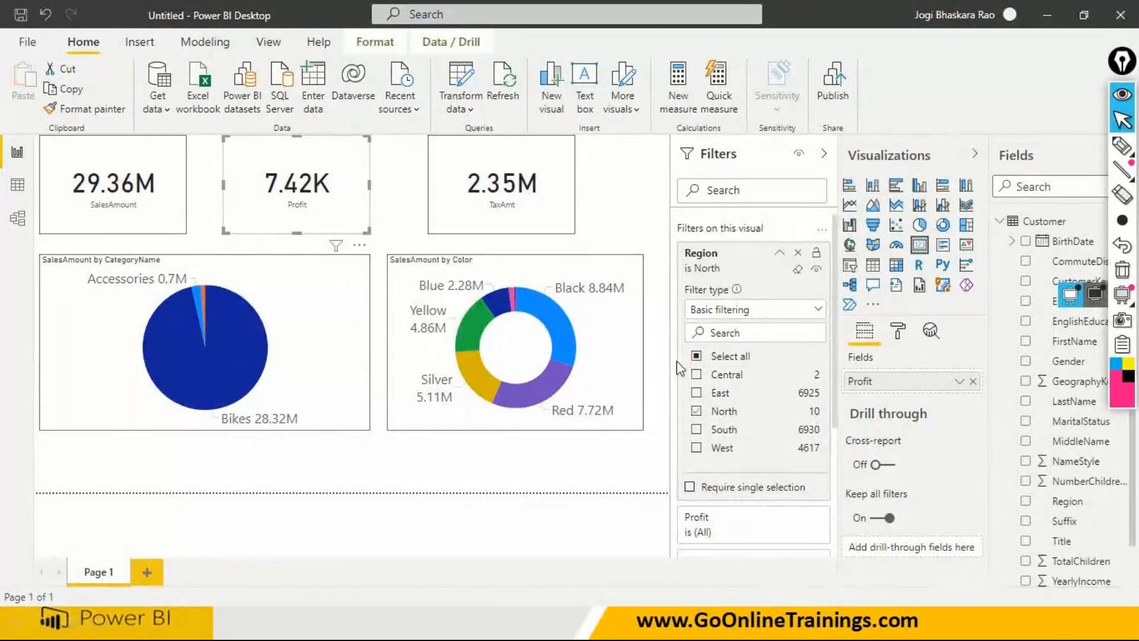
{"action": "left_click", "coordinate": [594, 474]}
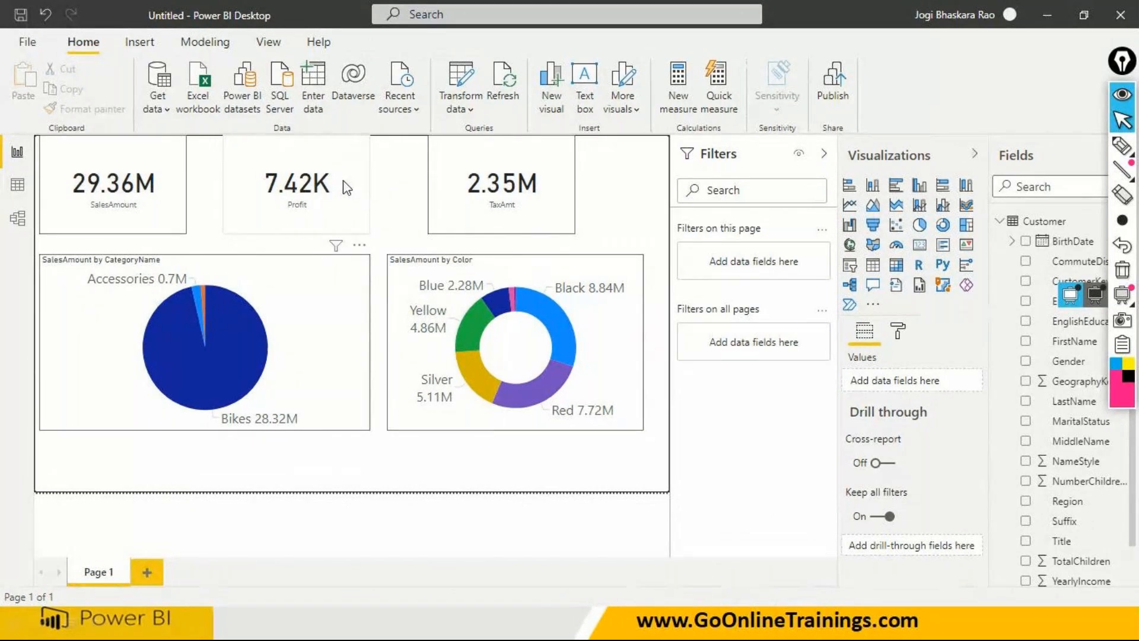
{"action": "mouse_move", "coordinate": [338, 250]}
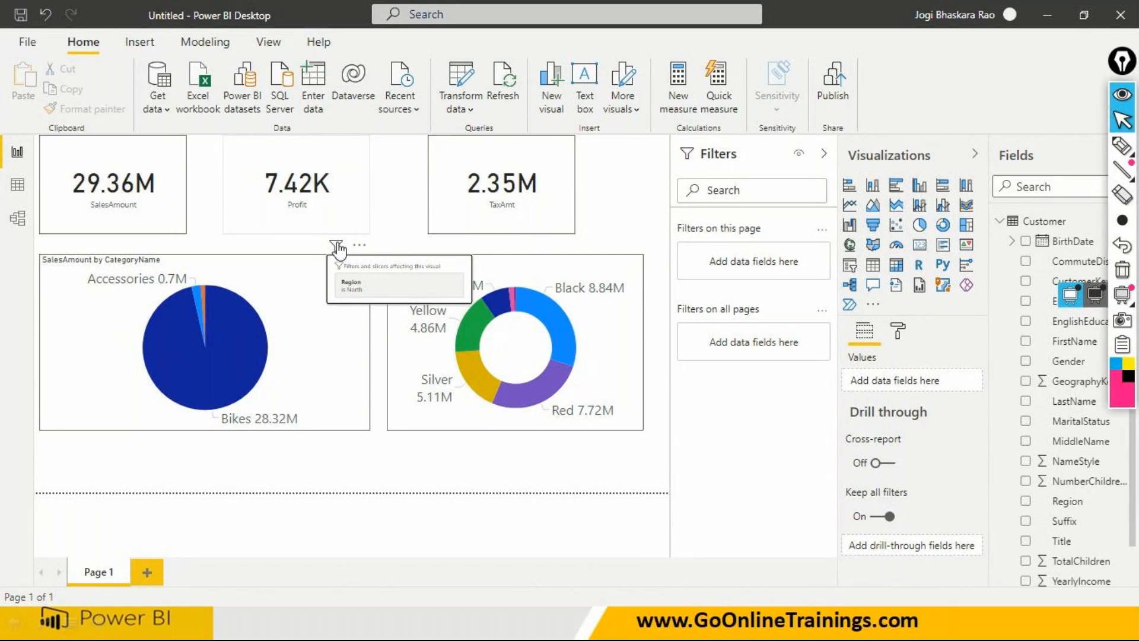
- Move the pie and donut charts lower on the page, and view the summary of filters affecting the Profit card
{"action": "left_click_drag", "start_coordinate": [327, 385], "coordinate": [327, 414]}
{"action": "left_click", "coordinate": [446, 349]}
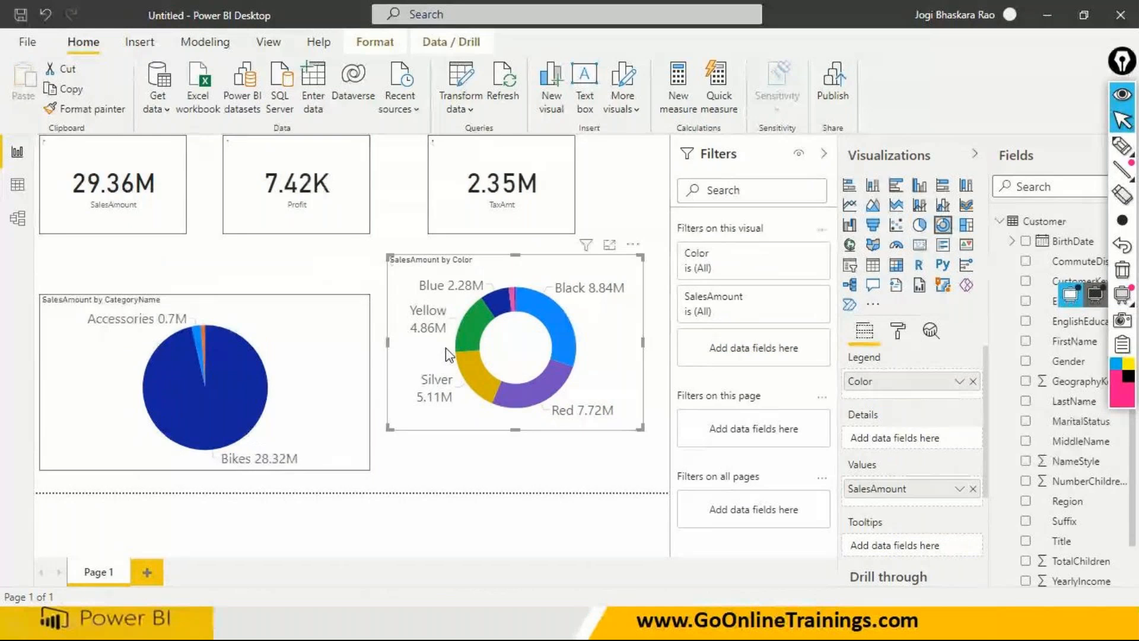
{"action": "left_click_drag", "start_coordinate": [443, 358], "coordinate": [439, 398]}
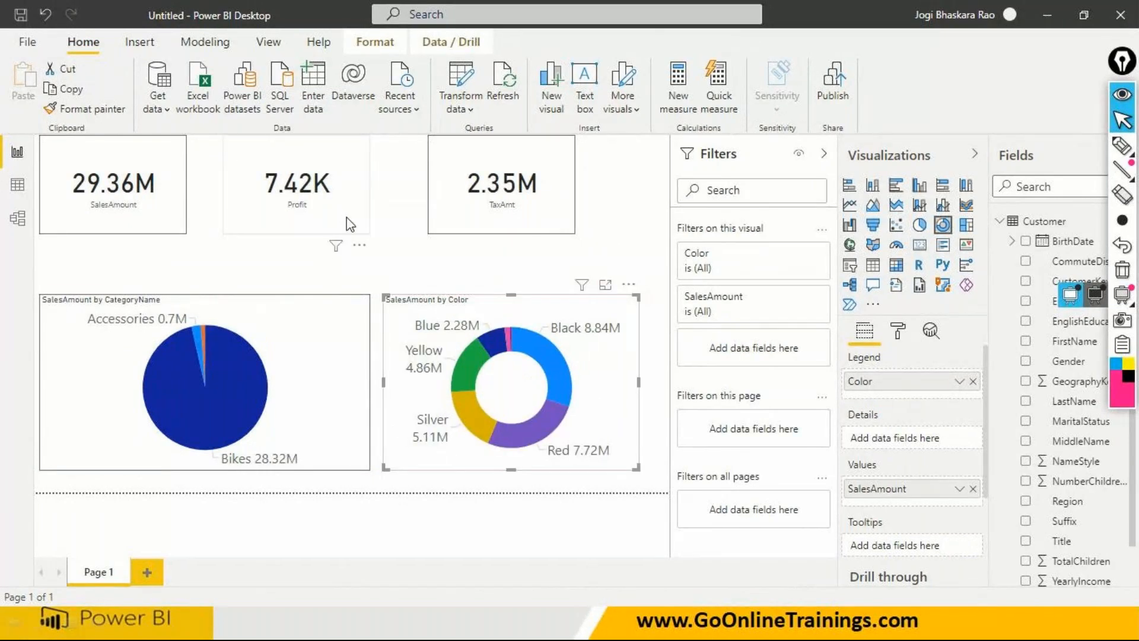
{"action": "left_click", "coordinate": [336, 248]}
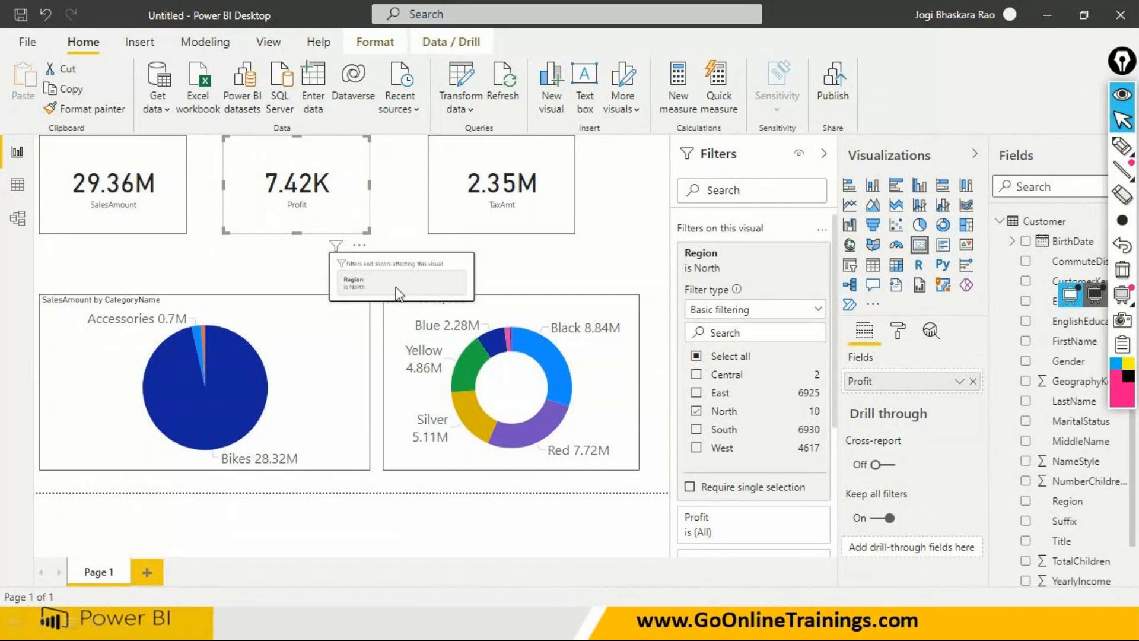
{"action": "left_click", "coordinate": [399, 145]}
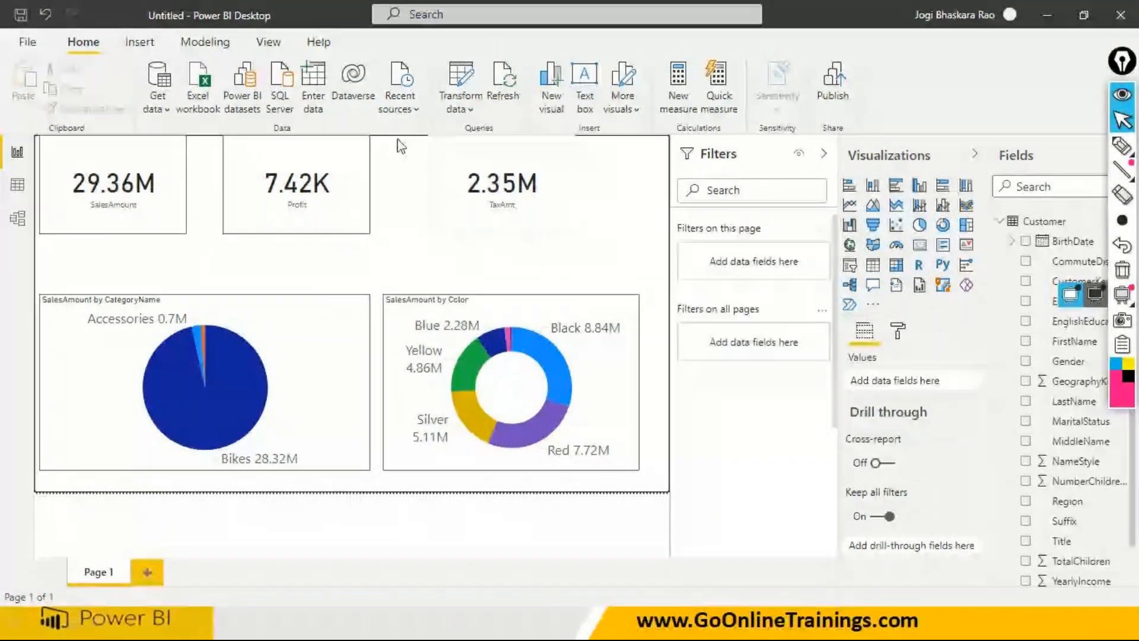
- Set the page view to Actual size and inspect the filters affecting the Profit card
{"action": "left_click", "coordinate": [268, 42]}
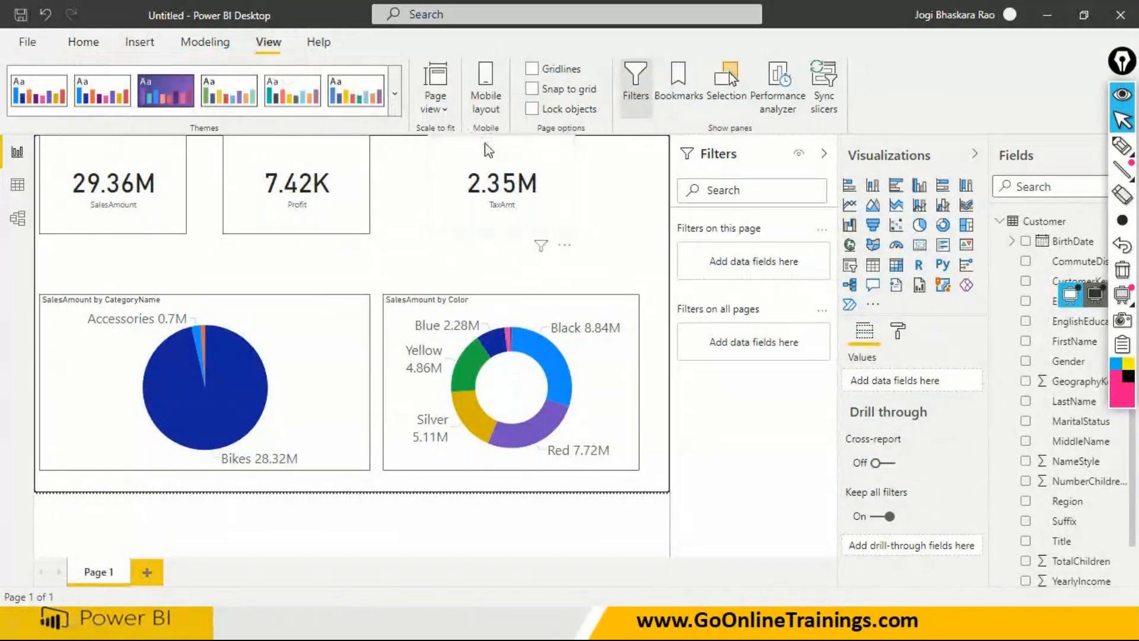
{"action": "left_click", "coordinate": [445, 108]}
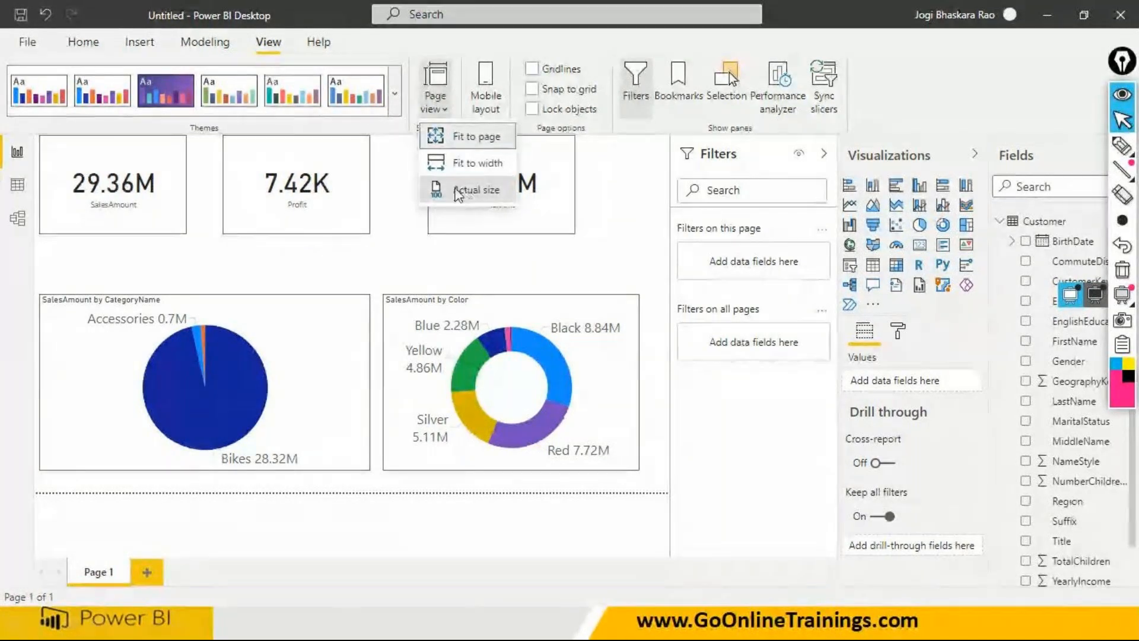
{"action": "left_click", "coordinate": [468, 190]}
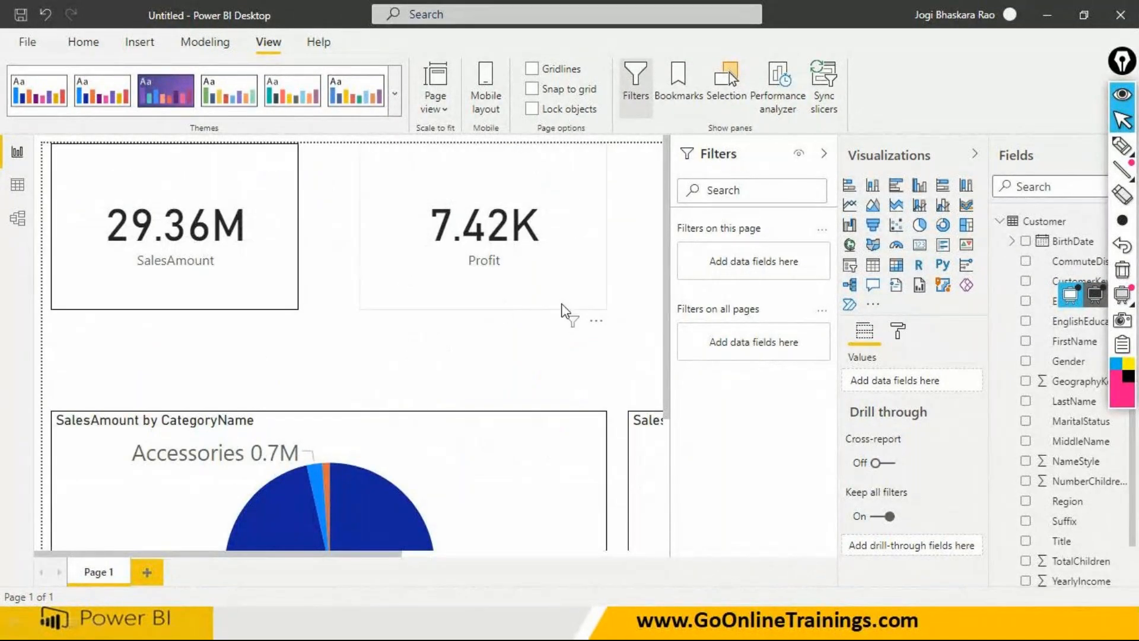
{"action": "left_click", "coordinate": [572, 321]}
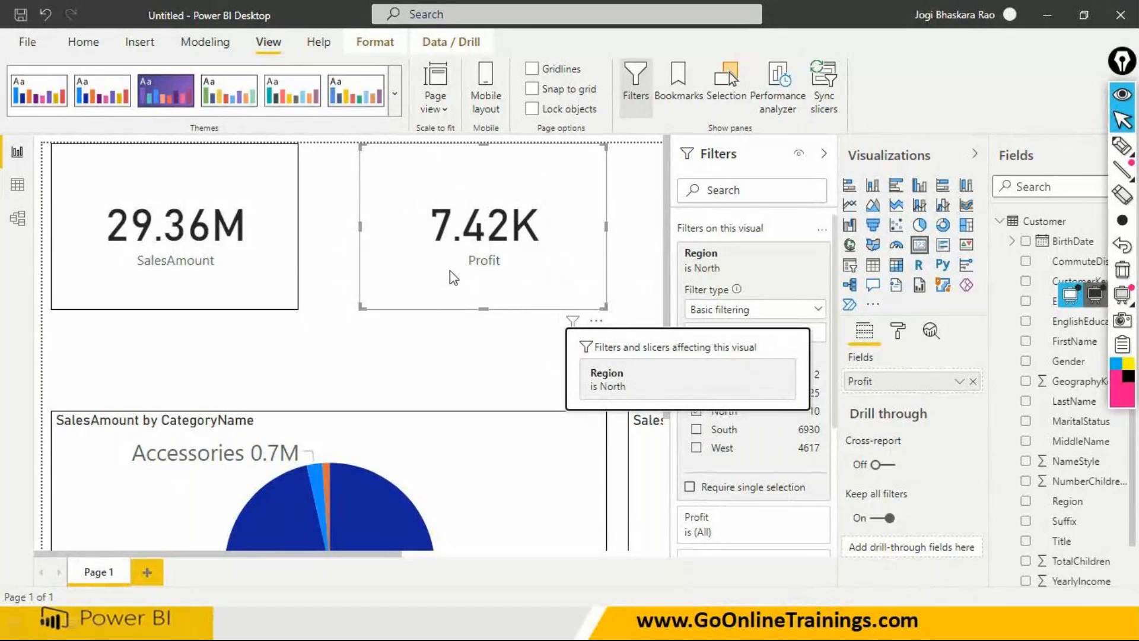
{"action": "left_click", "coordinate": [500, 353]}
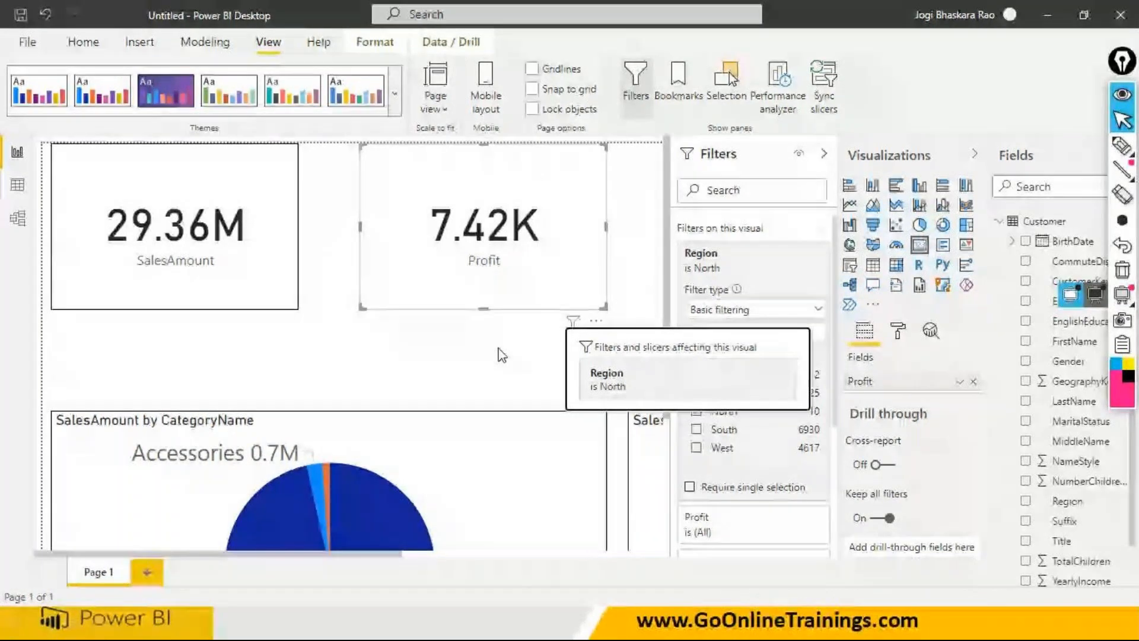
{"action": "left_click", "coordinate": [557, 253]}
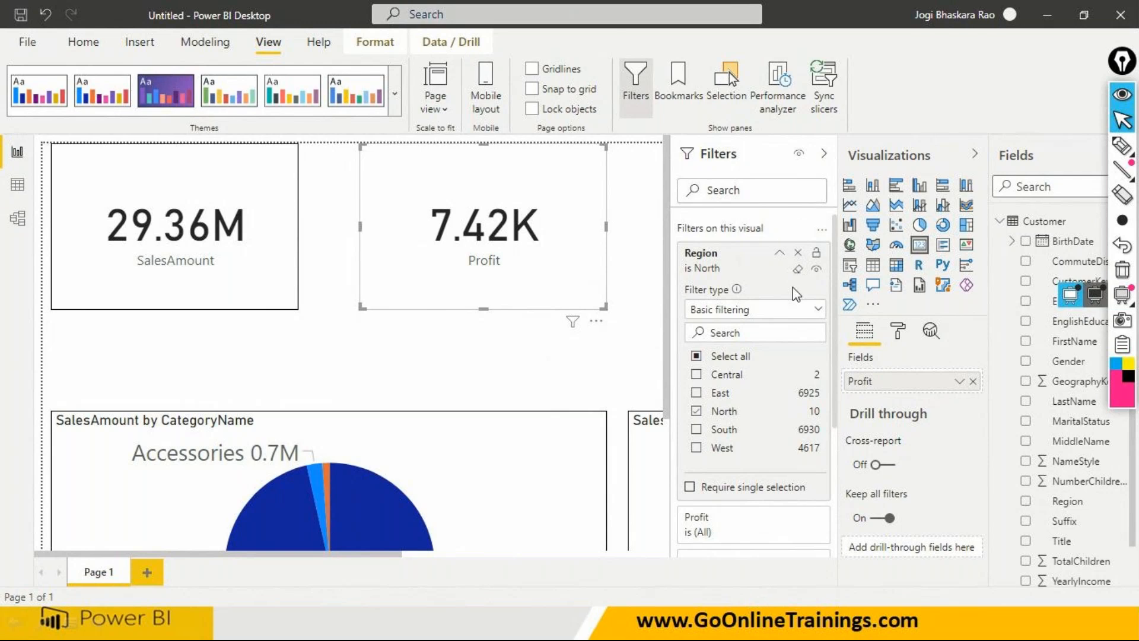
- Switch the Profit card's Region filter to advanced filtering and look over its available comparison conditions
{"action": "left_click", "coordinate": [780, 319]}
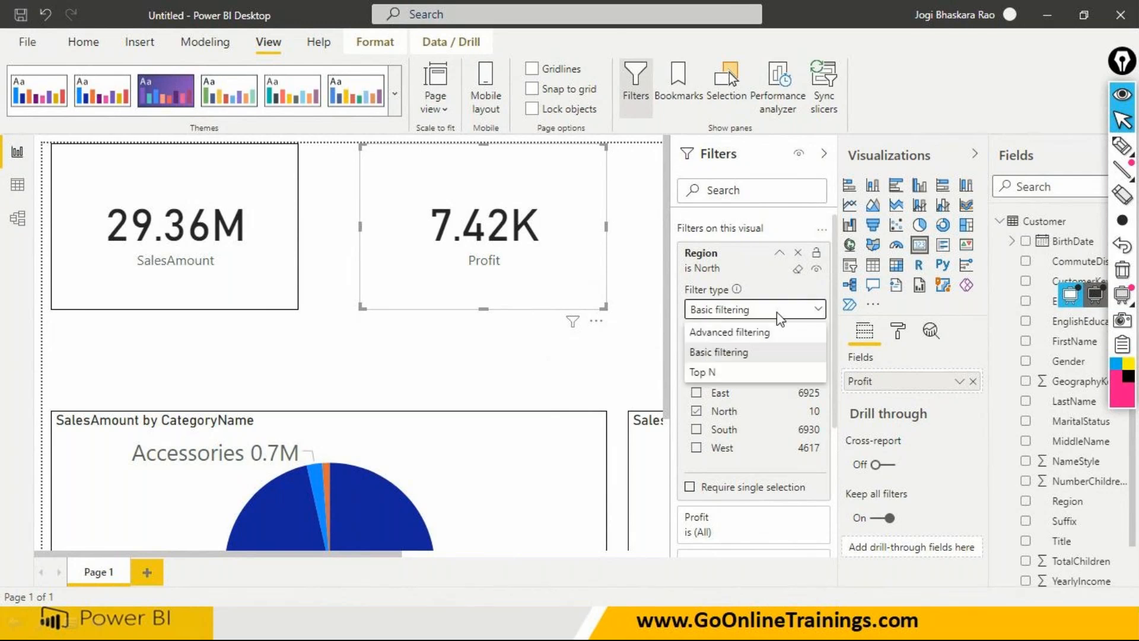
{"action": "left_click", "coordinate": [756, 335]}
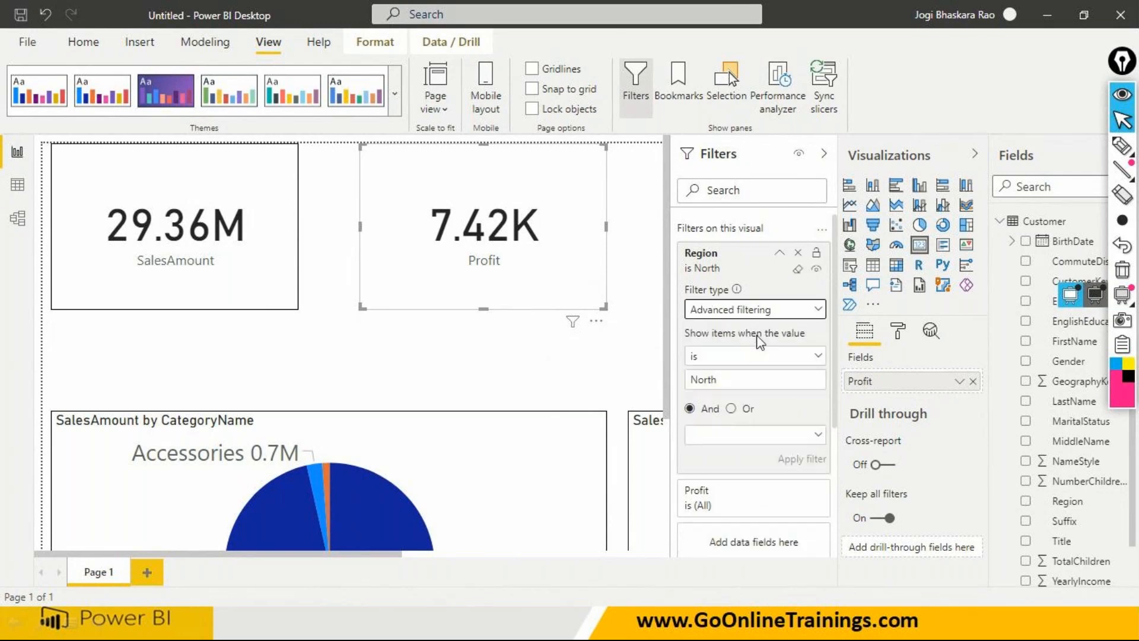
{"action": "left_click", "coordinate": [805, 359]}
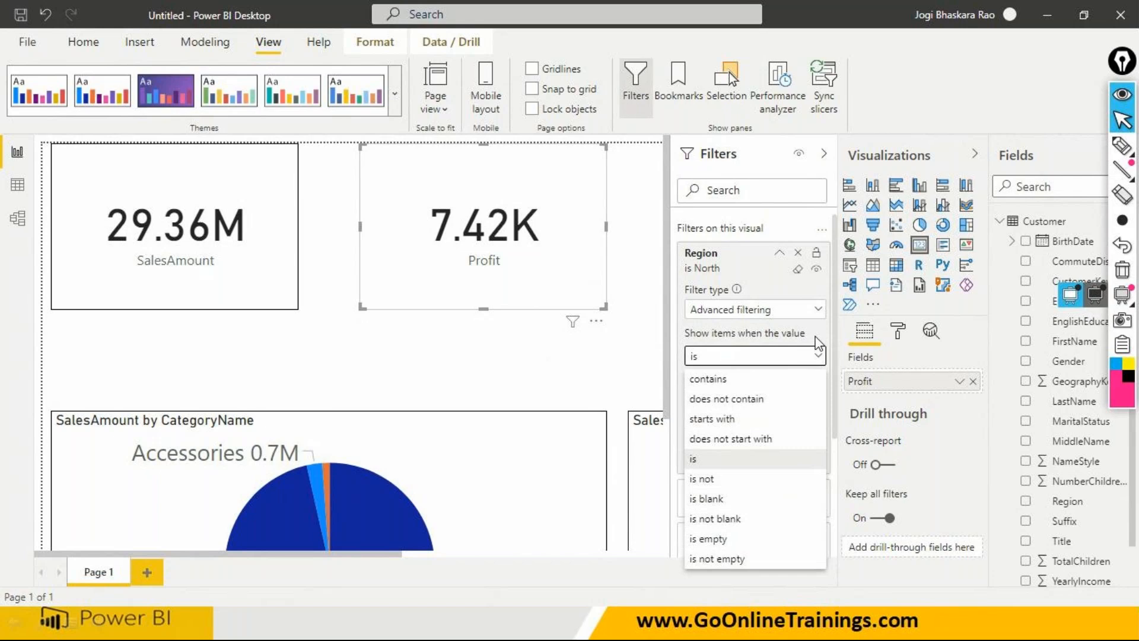
{"action": "left_click", "coordinate": [817, 351]}
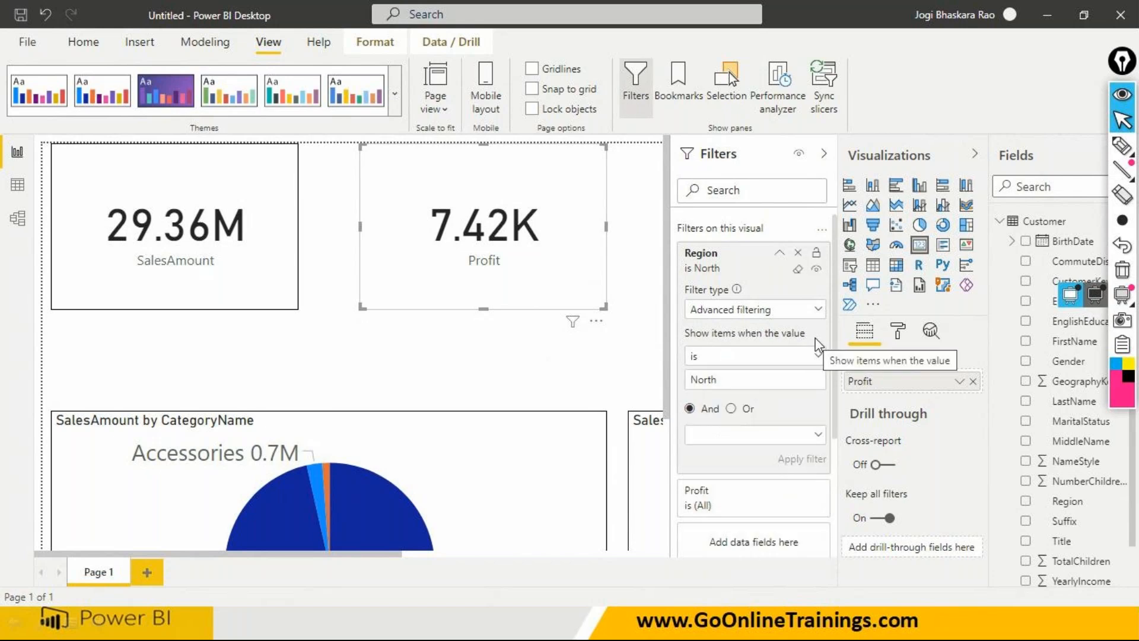
- Clear and remove the Region filter from the Profit card, and set the page view to Fit to page
{"action": "left_click", "coordinate": [798, 270]}
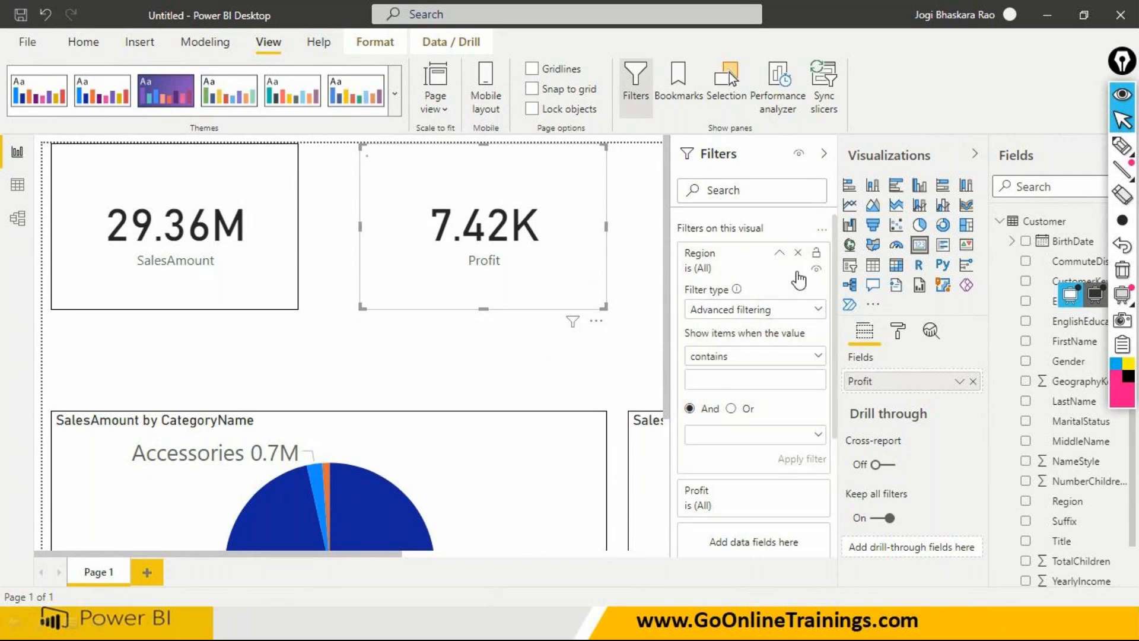
{"action": "left_click", "coordinate": [798, 254]}
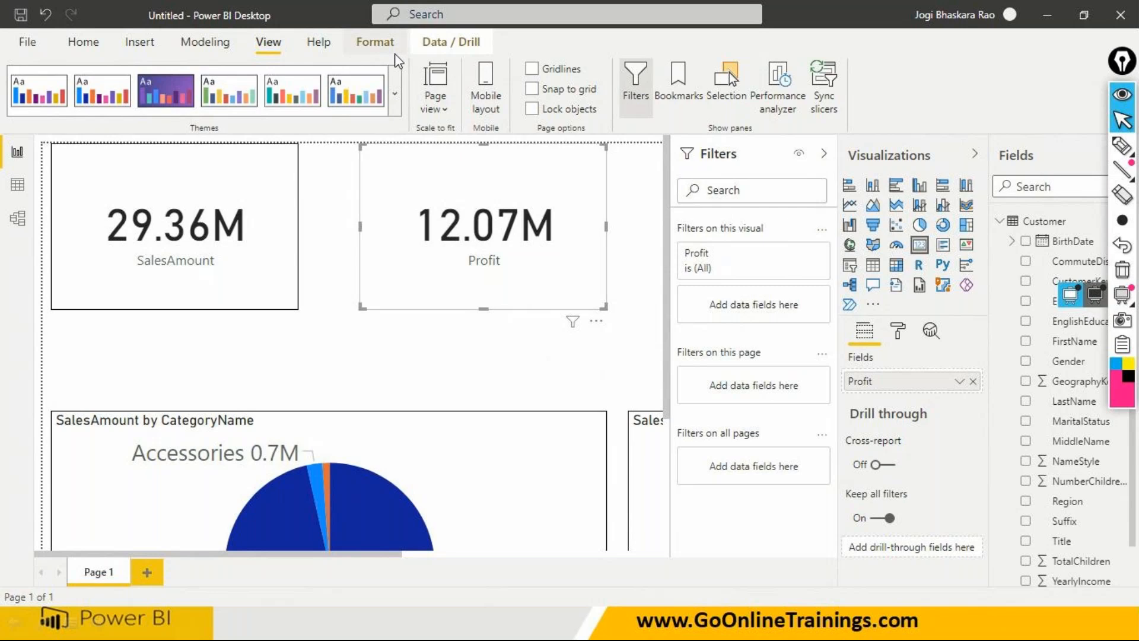
{"action": "left_click", "coordinate": [445, 110]}
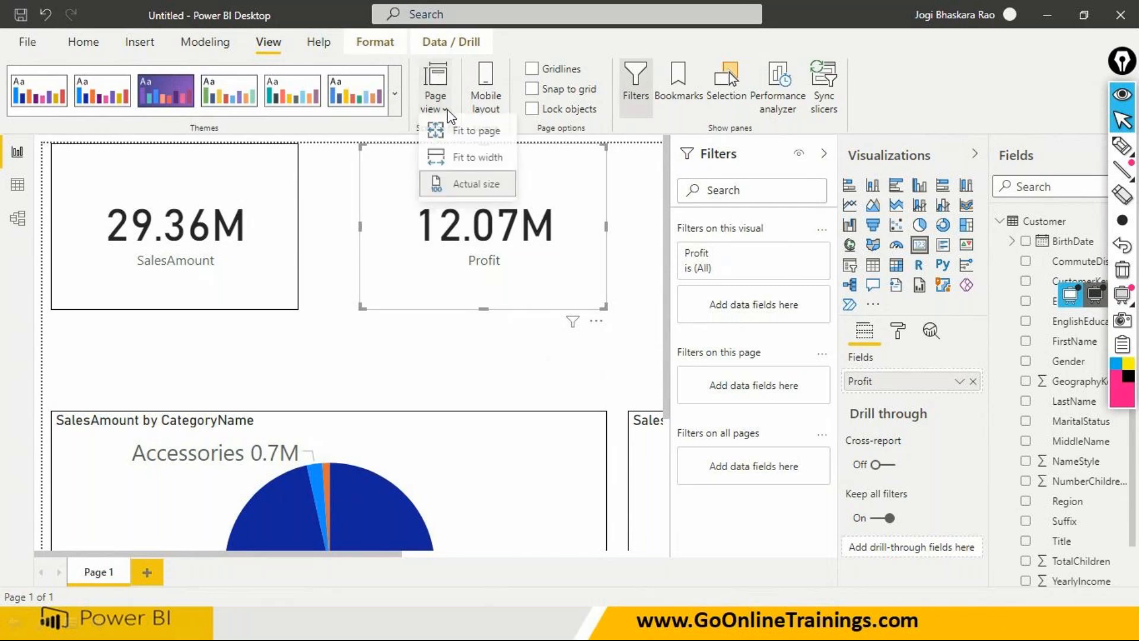
{"action": "left_click", "coordinate": [455, 137]}
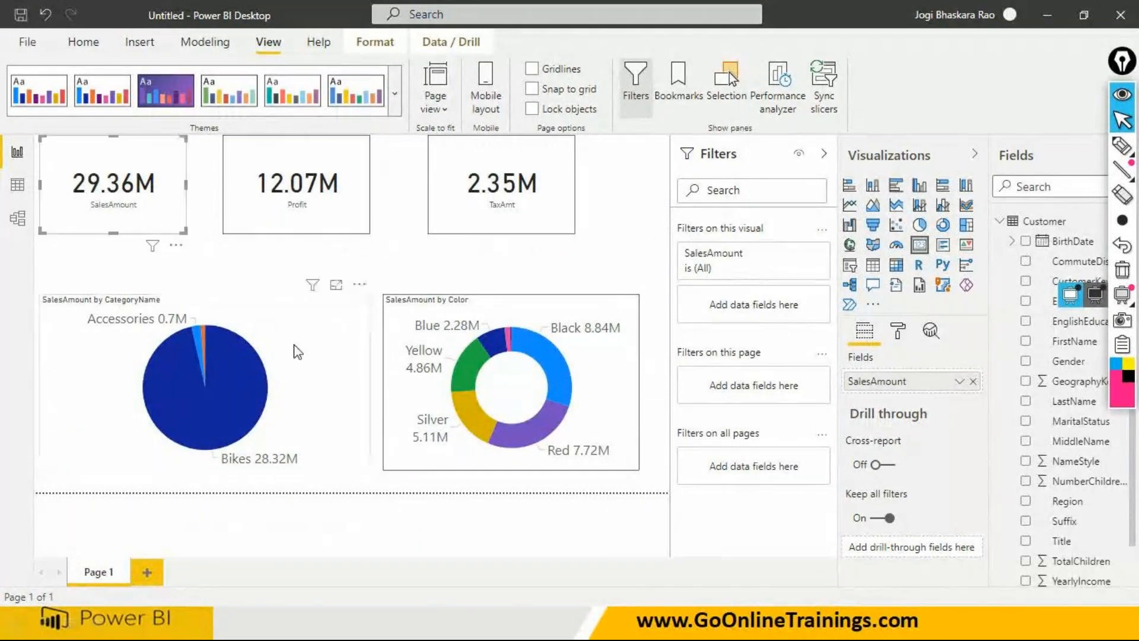
- Select the pie chart, Profit card, TaxAmt card and Color donut chart in turn to review the visuals on the page
{"action": "left_click", "coordinate": [310, 328]}
{"action": "left_click", "coordinate": [329, 230]}
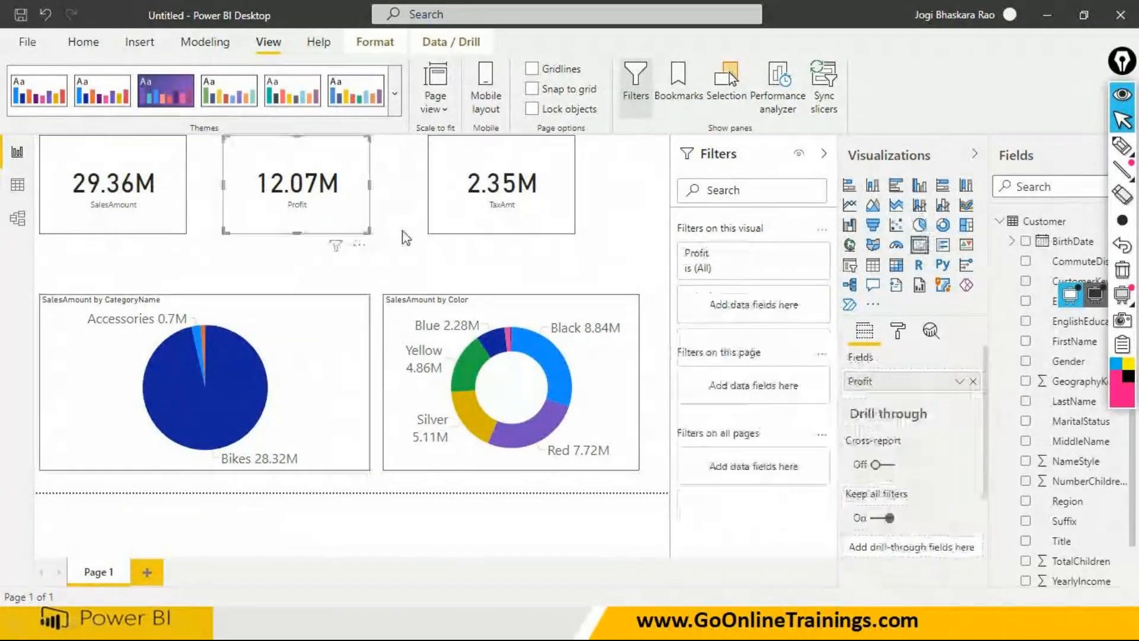
{"action": "left_click", "coordinate": [493, 227]}
{"action": "left_click", "coordinate": [599, 364]}
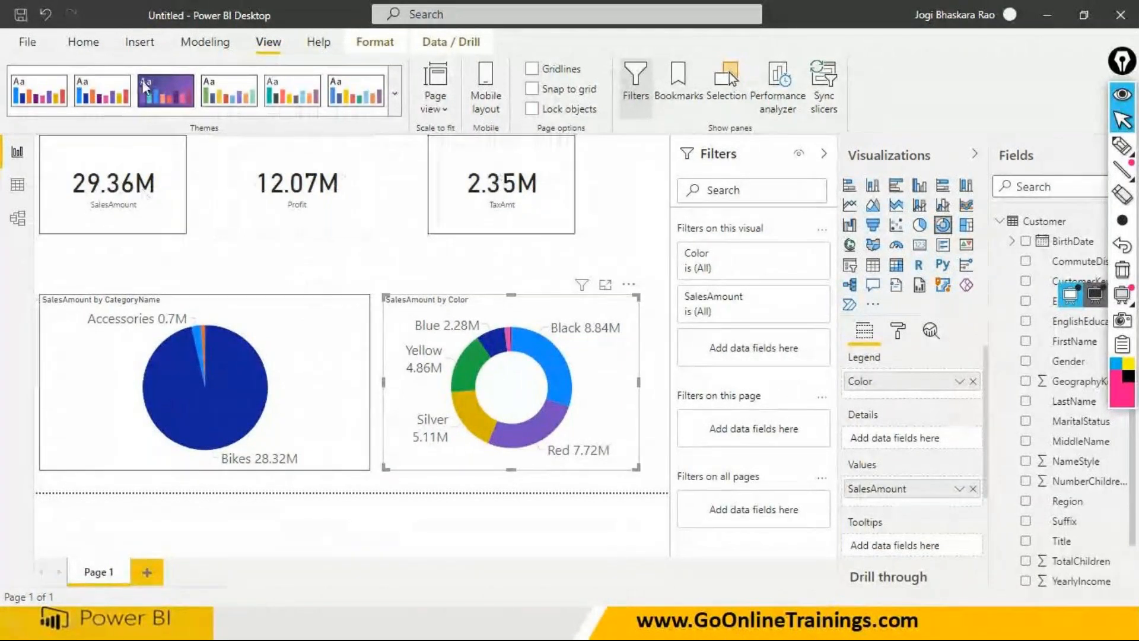
- Collapse the Customer table's field list and show the Sales table's rows in the Data view
{"action": "left_click", "coordinate": [84, 43]}
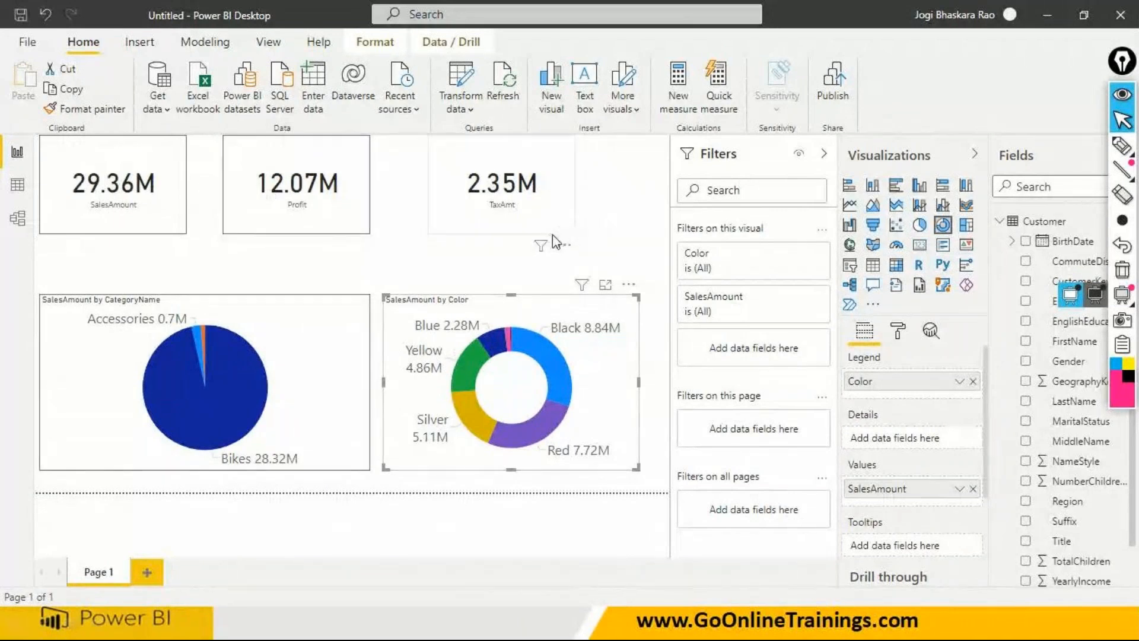
{"action": "left_click", "coordinate": [1000, 222]}
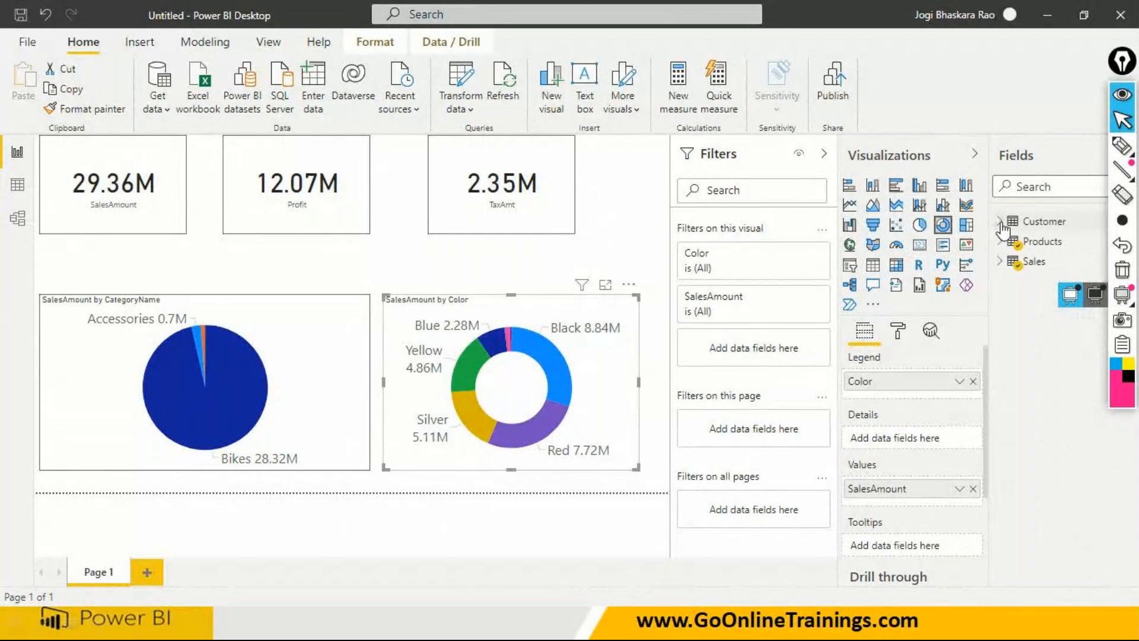
{"action": "left_click", "coordinate": [24, 188]}
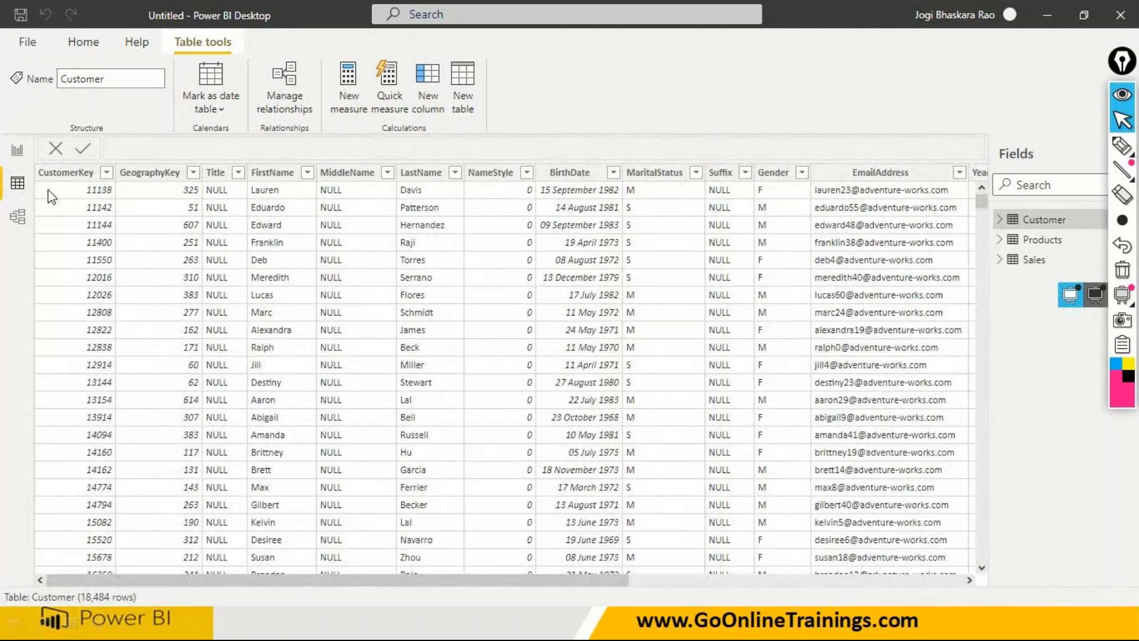
{"action": "left_click", "coordinate": [1023, 264]}
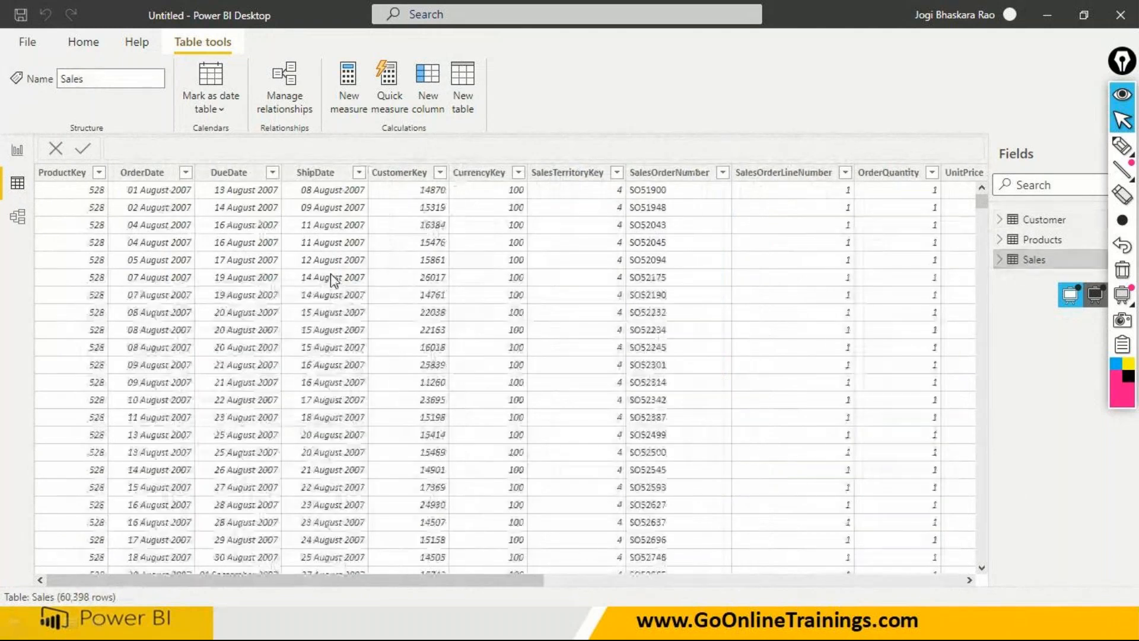
- Look through the Sales table's OrderDate filter values for the years covered, and return to the report view
{"action": "left_click", "coordinate": [186, 173]}
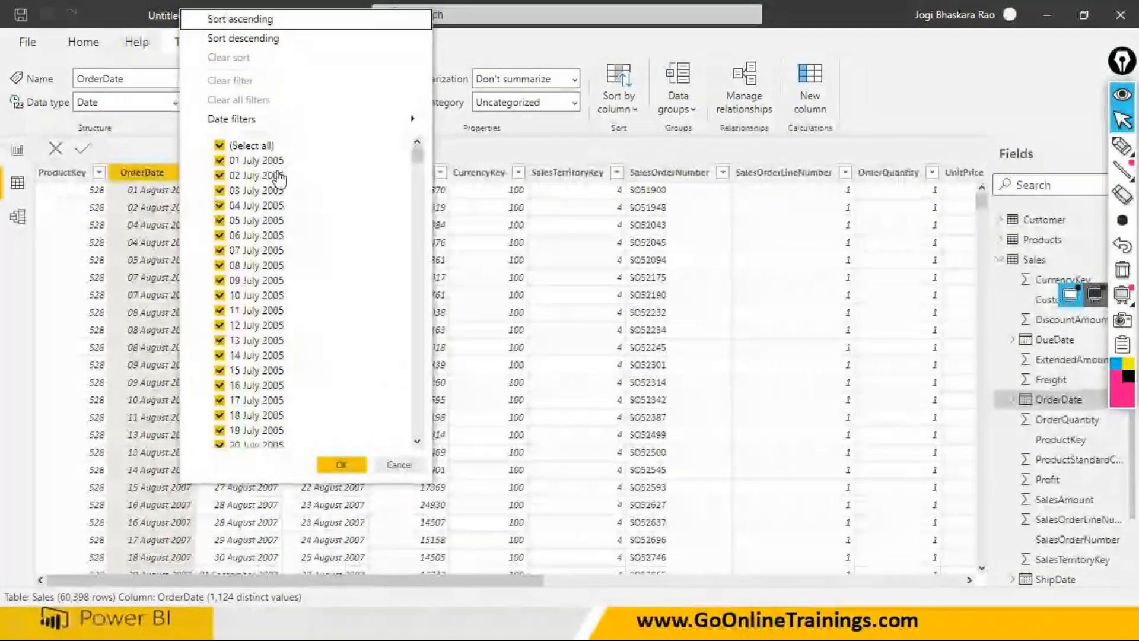
{"action": "left_click_drag", "start_coordinate": [417, 155], "coordinate": [409, 440]}
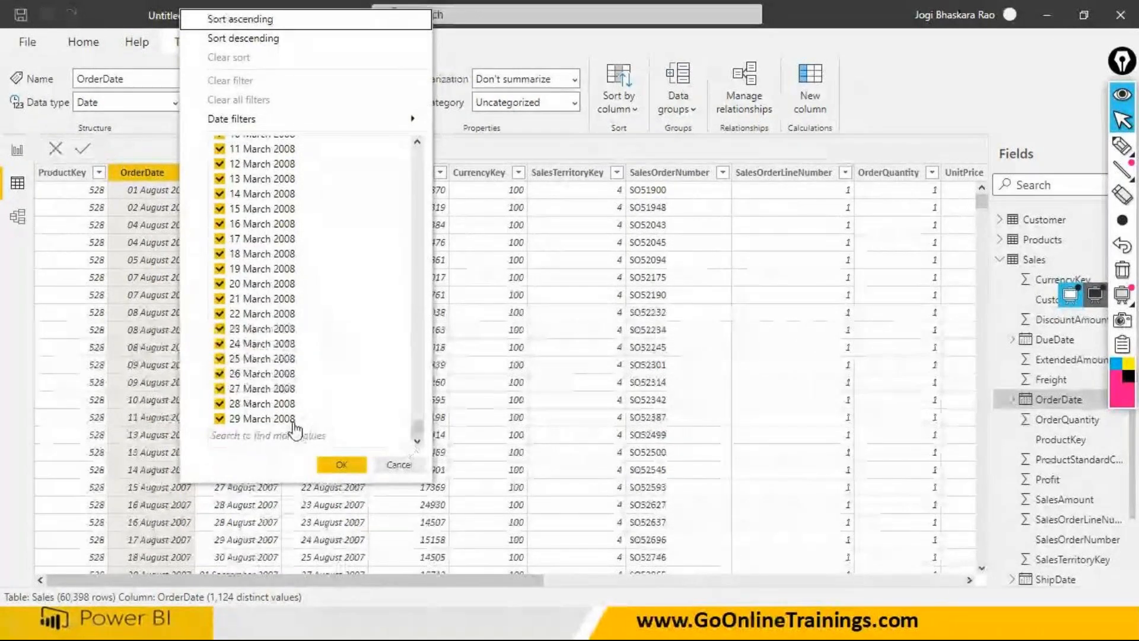
{"action": "scroll", "coordinate": [297, 273], "scroll_direction": "up", "scroll_amount": 5}
{"action": "scroll", "coordinate": [297, 273], "scroll_direction": "up", "scroll_amount": 7}
{"action": "scroll", "coordinate": [297, 273], "scroll_direction": "up", "scroll_amount": 3}
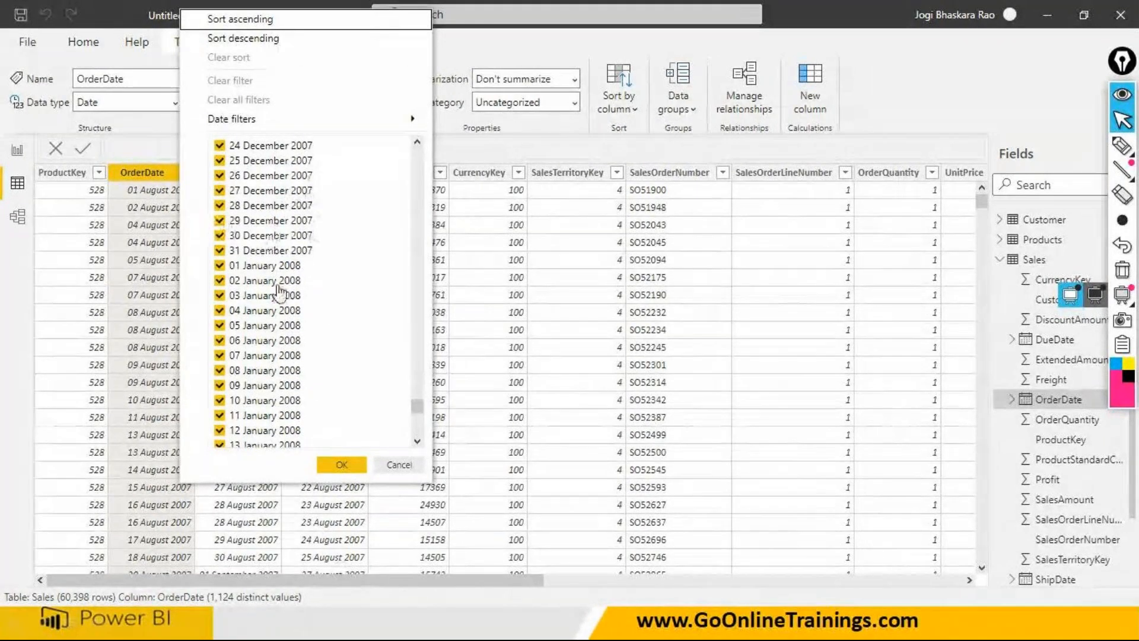
{"action": "left_click", "coordinate": [353, 467]}
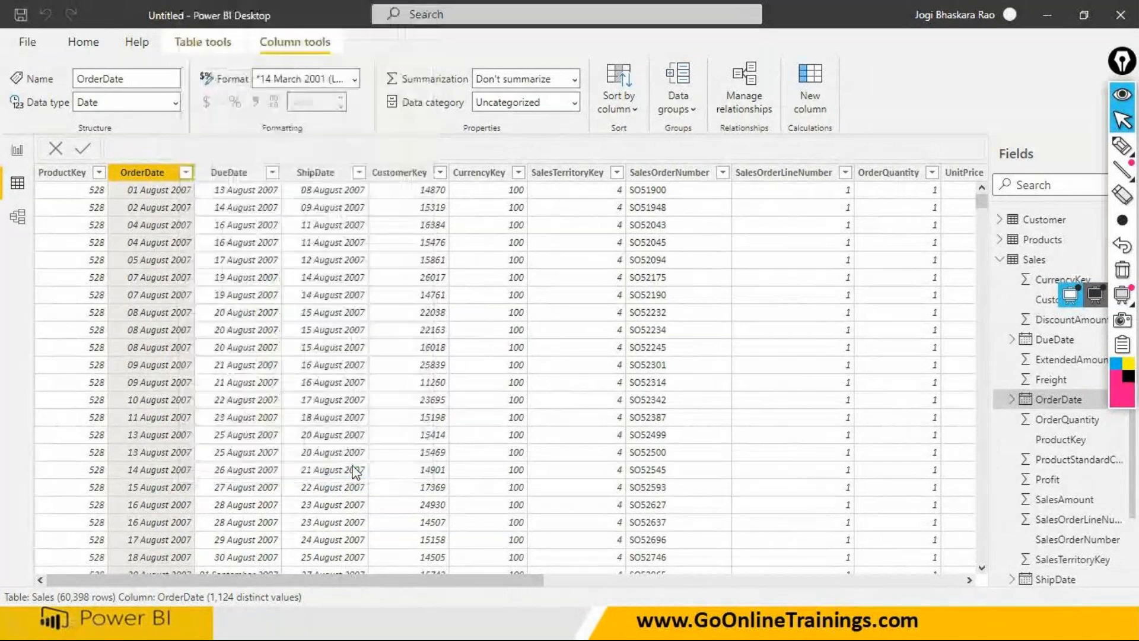
{"action": "left_click", "coordinate": [17, 153]}
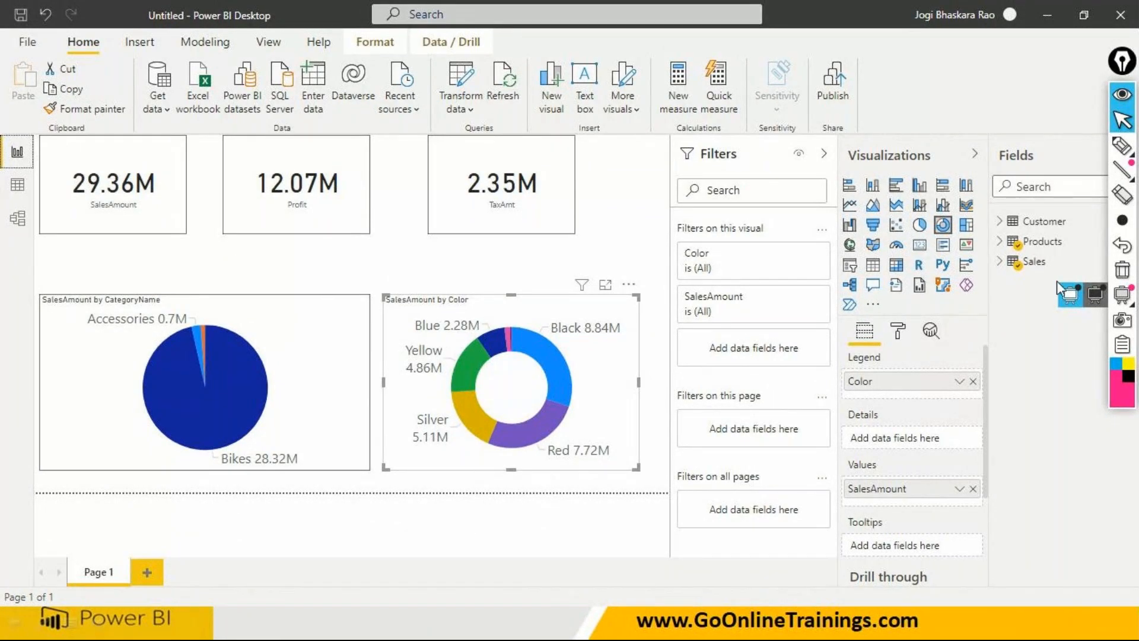
- Circle "Filters on this page" and underline "Filters on this visual" with the annotation pen, and clear the markings
{"action": "mouse_move", "coordinate": [1119, 169]}
{"action": "left_click", "coordinate": [1122, 146]}
{"action": "mouse_move", "coordinate": [687, 409]}
{"action": "left_mouse_down"}
{"action": "mouse_move", "coordinate": [741, 382]}
{"action": "mouse_move", "coordinate": [652, 407]}
{"action": "left_mouse_up"}
{"action": "left_click_drag", "start_coordinate": [674, 232], "coordinate": [760, 238]}
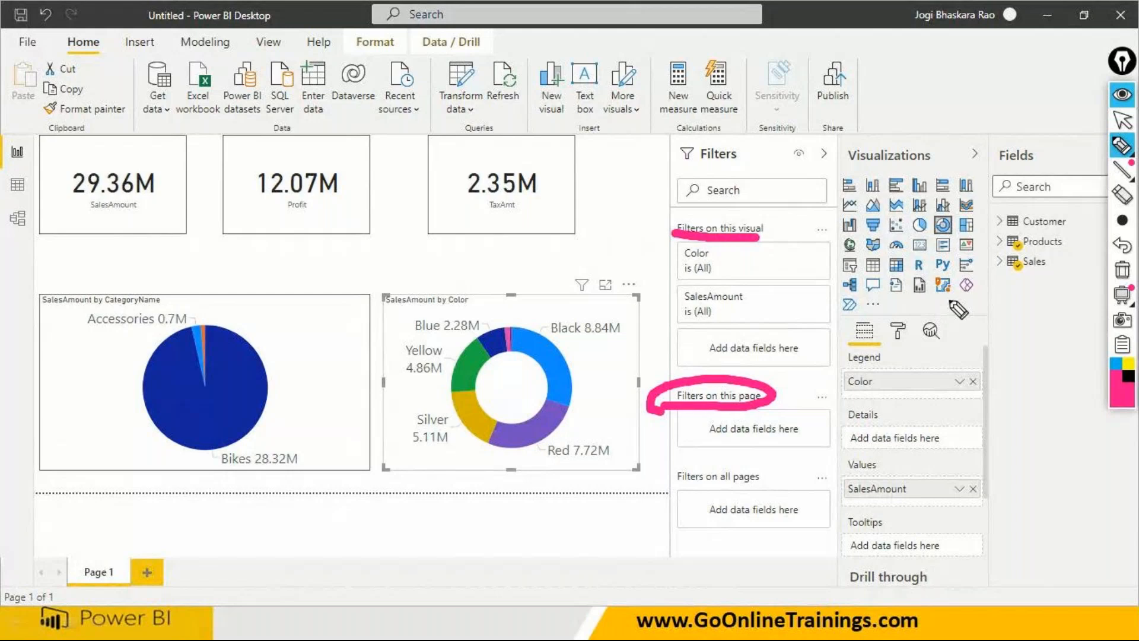
{"action": "left_click", "coordinate": [1123, 120]}
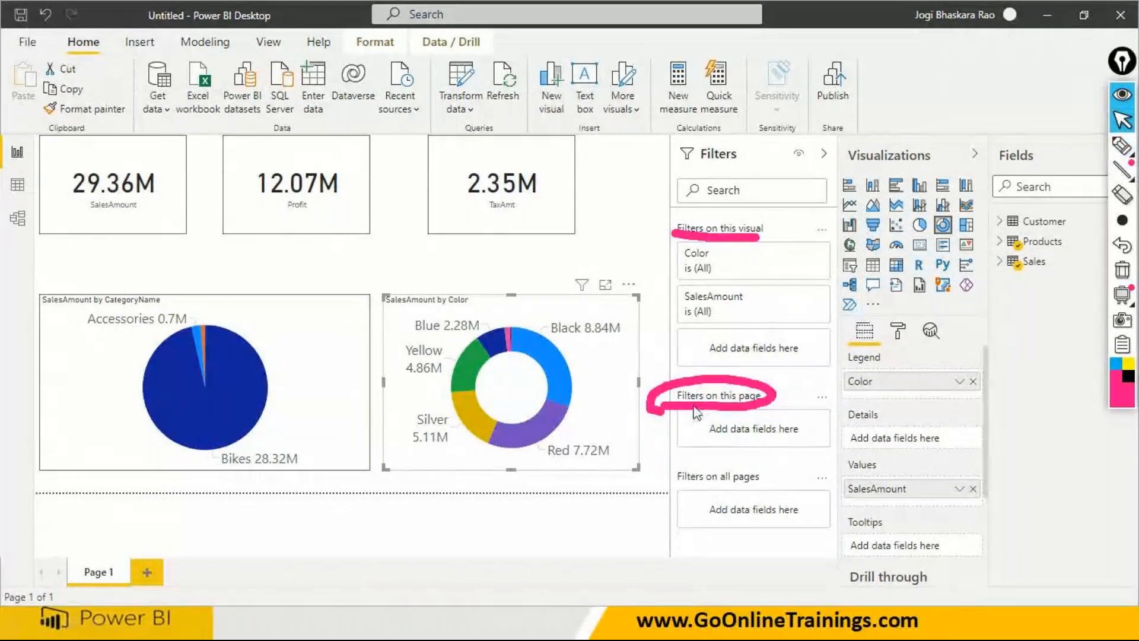
{"action": "mouse_move", "coordinate": [697, 412]}
{"action": "left_click", "coordinate": [1120, 271]}
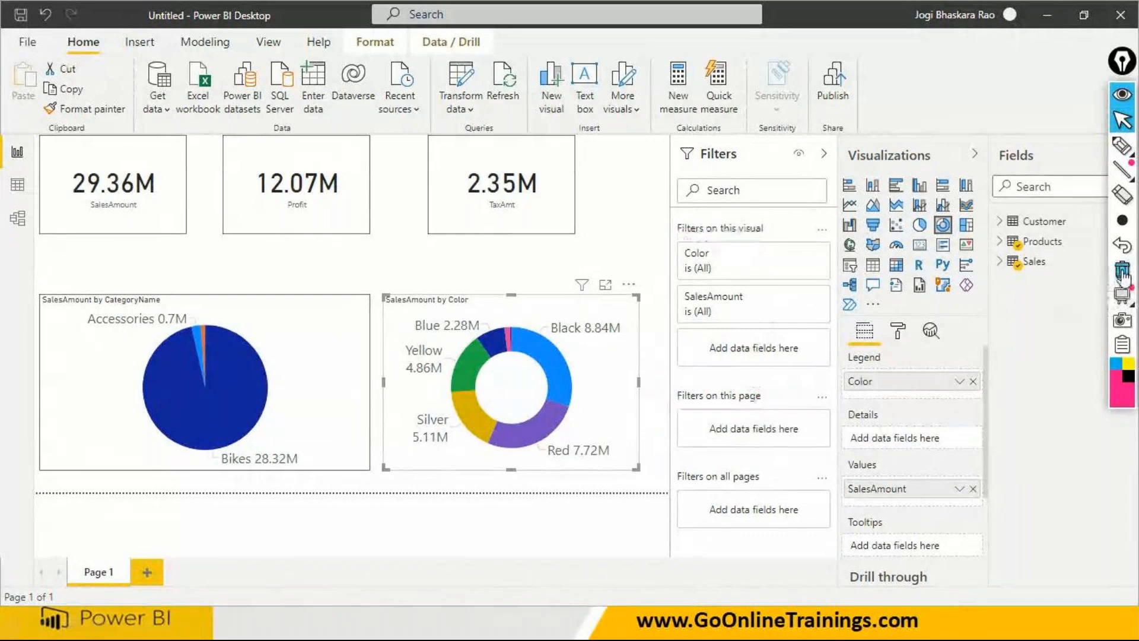
- Expand the Sales table's OrderDate field and its Date Hierarchy down to the Year, Quarter, Month and Day levels
{"action": "left_click", "coordinate": [1002, 263]}
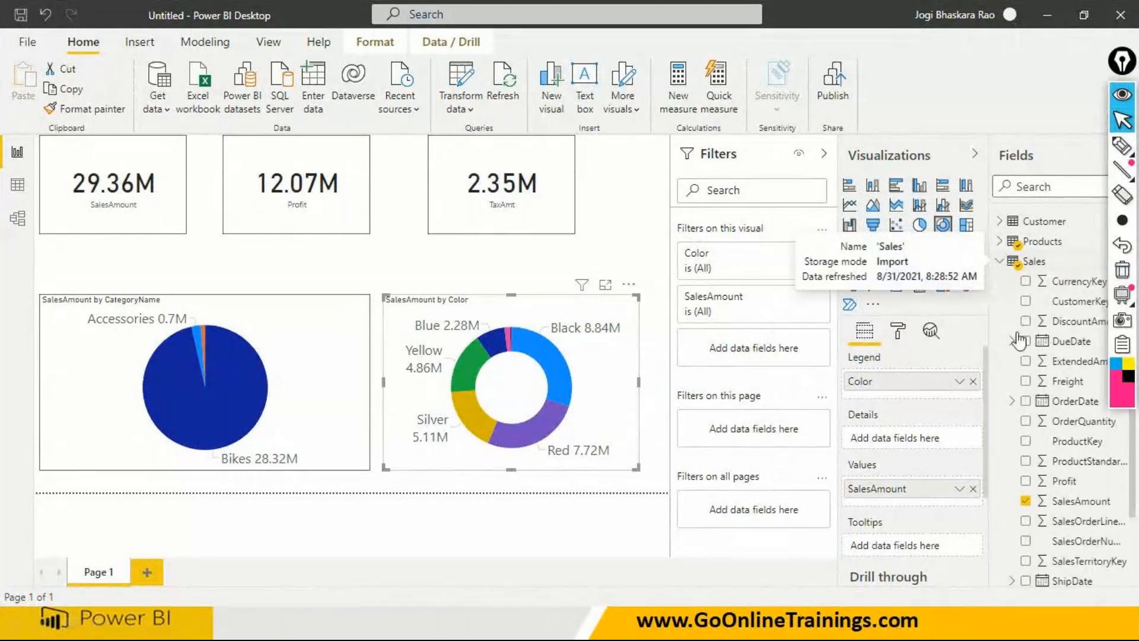
{"action": "left_click", "coordinate": [1013, 402]}
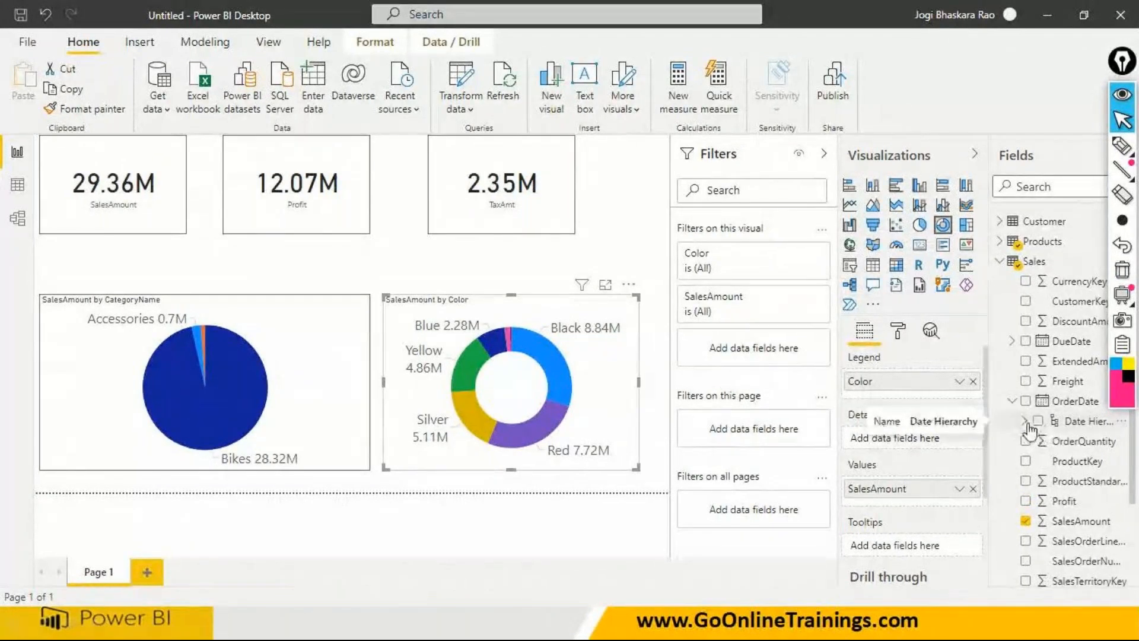
{"action": "left_click", "coordinate": [1025, 421]}
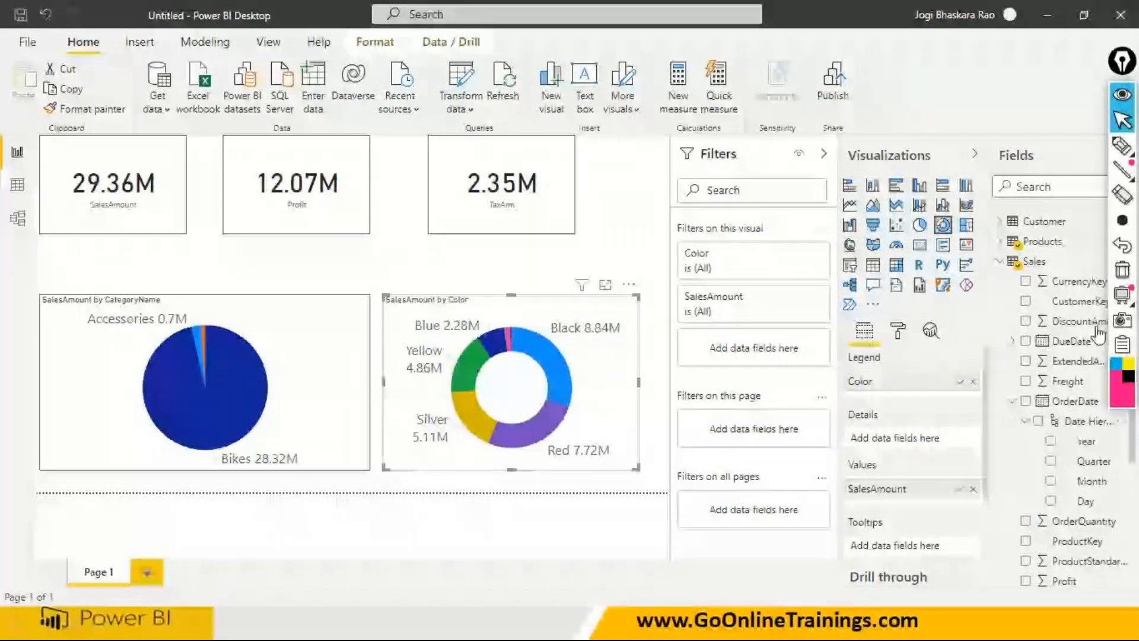
- Underline the OrderDate hierarchy's Year field and the "Filters on this page" heading with the annotation pen
{"action": "left_click", "coordinate": [1122, 144]}
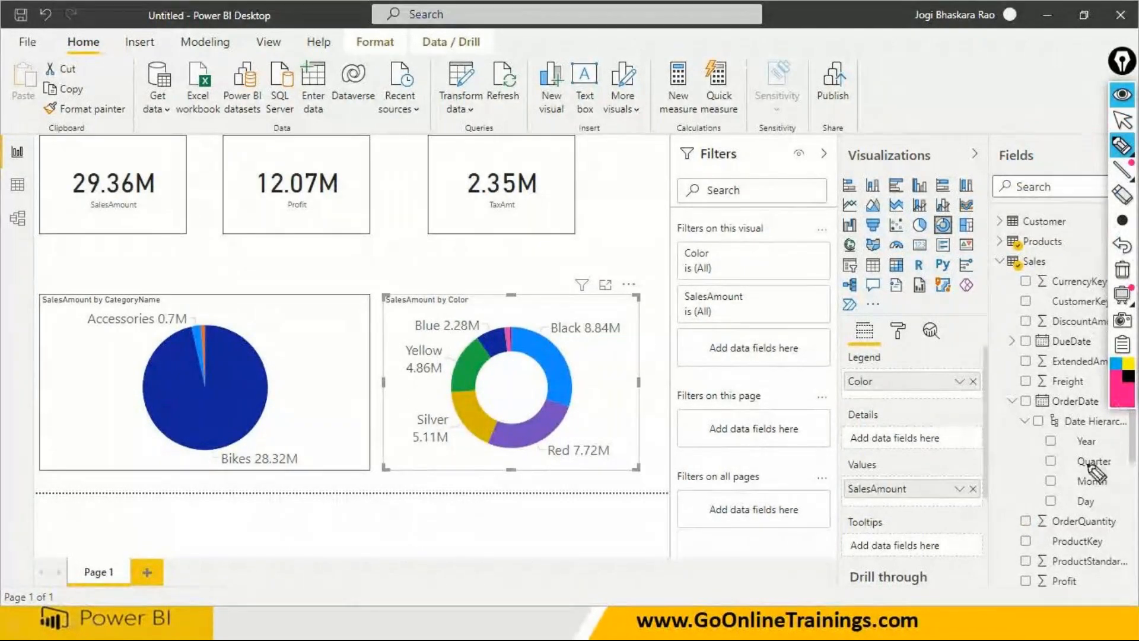
{"action": "left_click_drag", "start_coordinate": [1061, 445], "coordinate": [1115, 447]}
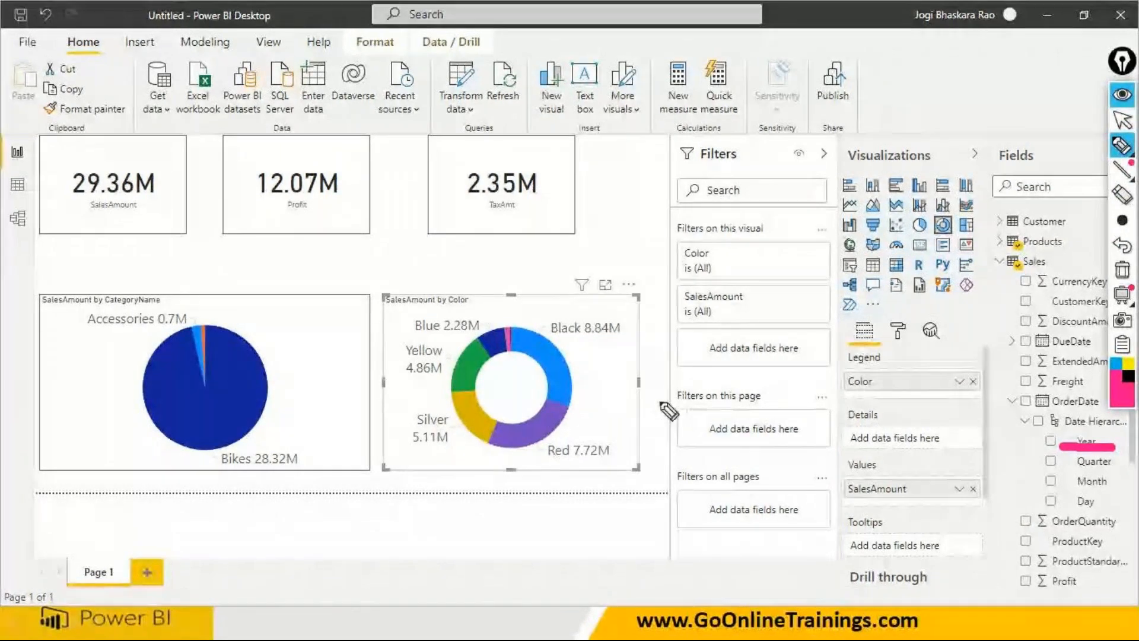
{"action": "left_click_drag", "start_coordinate": [657, 401], "coordinate": [764, 406]}
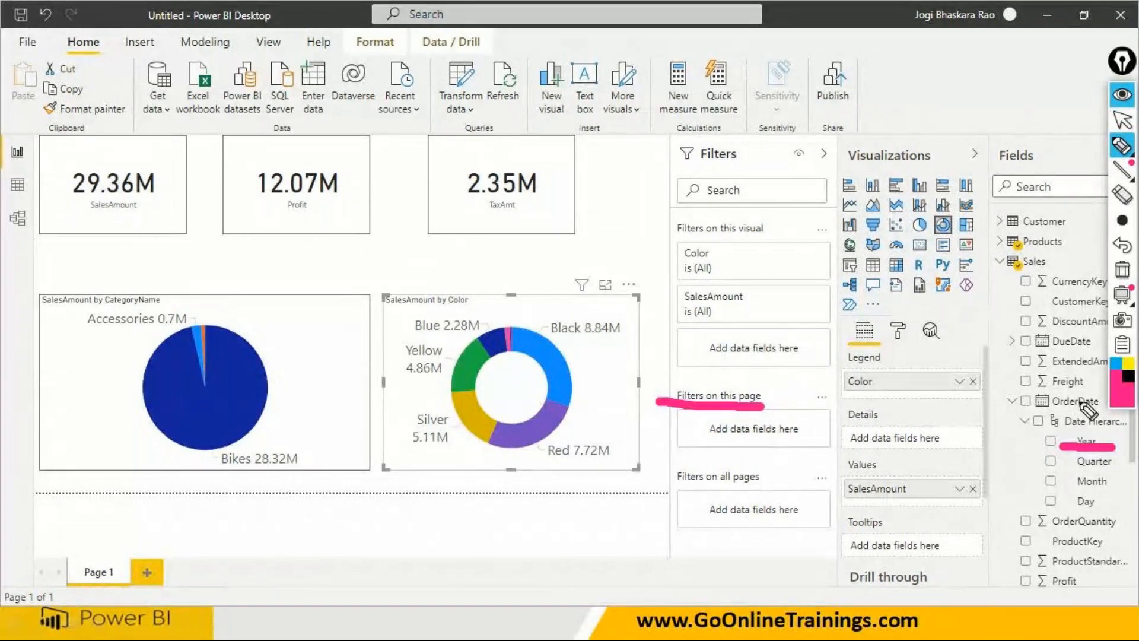
{"action": "left_click", "coordinate": [1122, 121]}
- Add OrderDate Year as a filter on this page, and set its filter type to basic filtering
{"action": "left_click_drag", "start_coordinate": [1086, 440], "coordinate": [792, 430]}
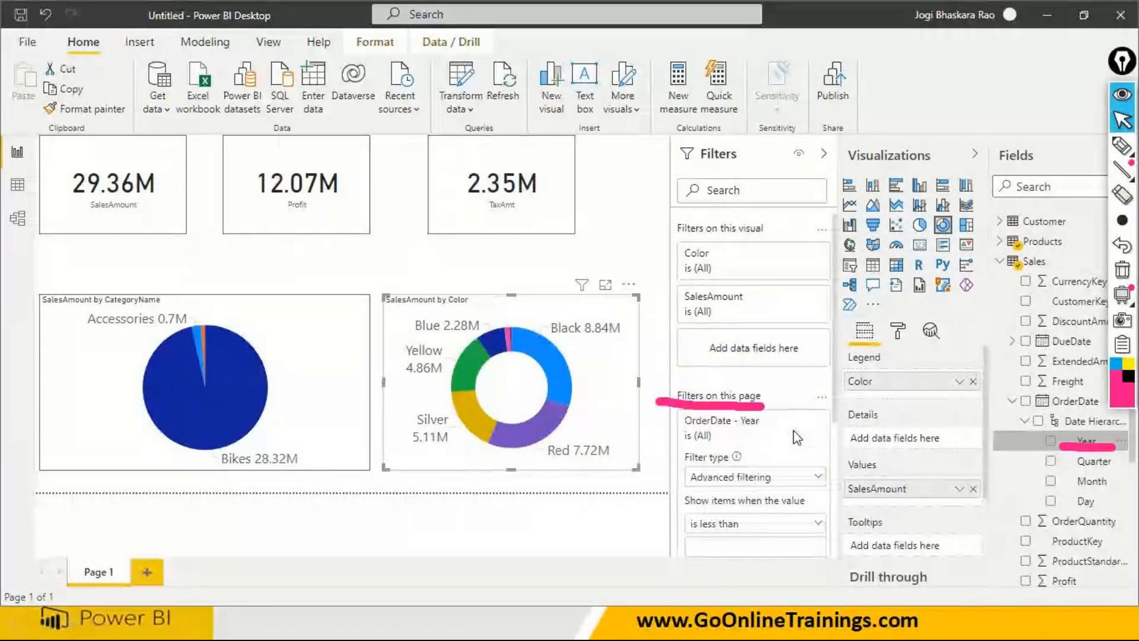
{"action": "left_click", "coordinate": [818, 477]}
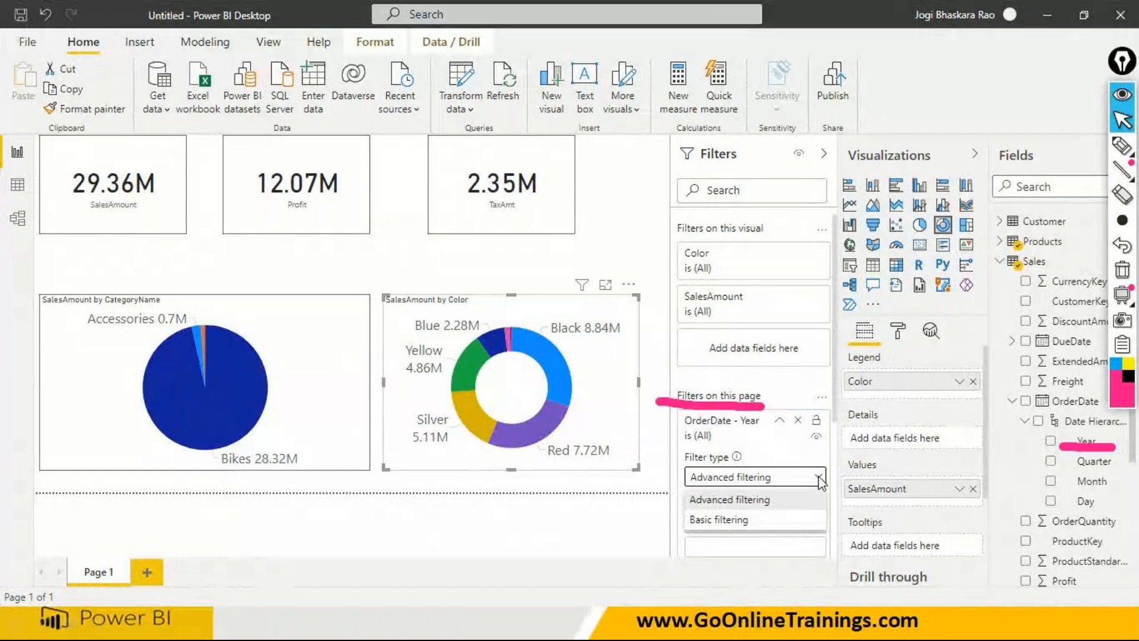
{"action": "left_click", "coordinate": [719, 519]}
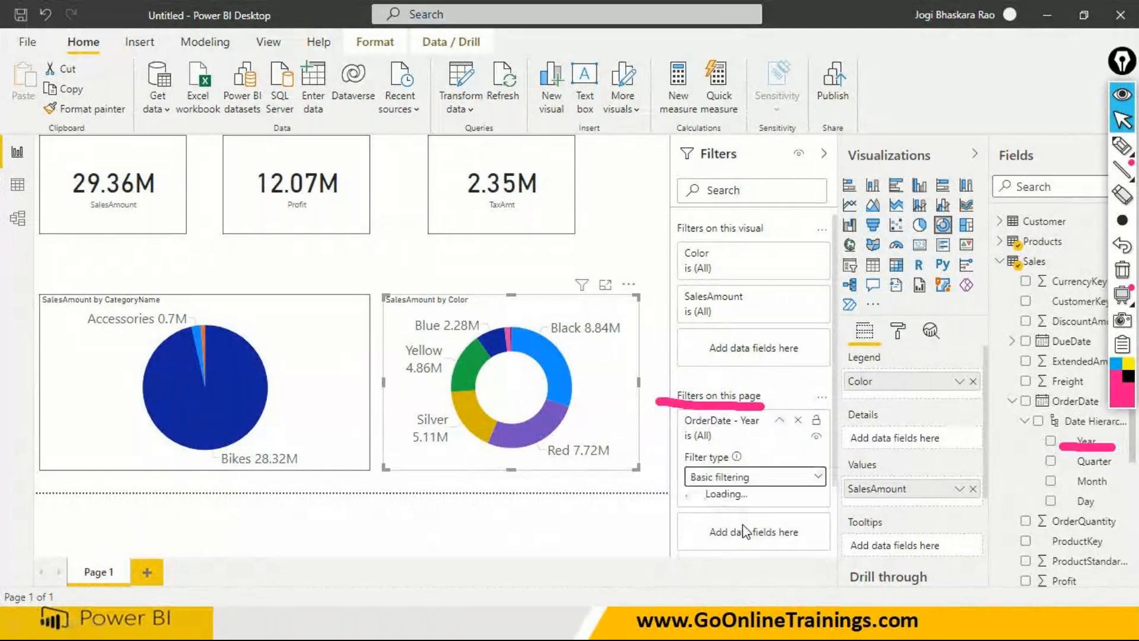
{"action": "scroll", "coordinate": [745, 533], "scroll_direction": "down", "scroll_amount": 3}
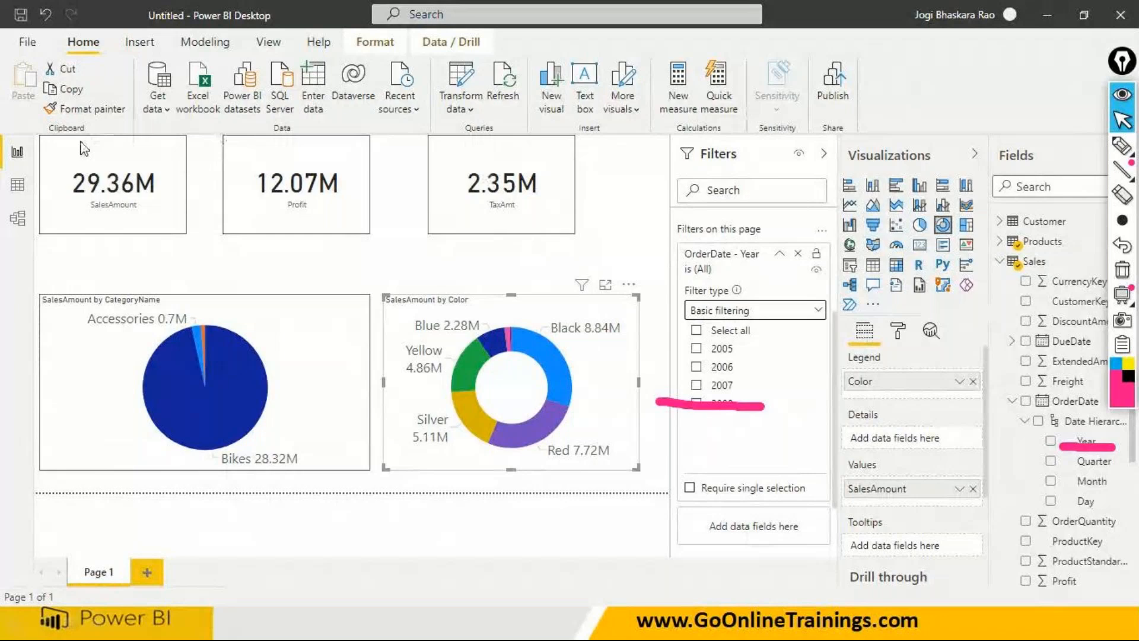
- Limit the page-level OrderDate Year filter to 2005, and change its selection to 2006 and 2007
{"action": "left_click", "coordinate": [697, 351]}
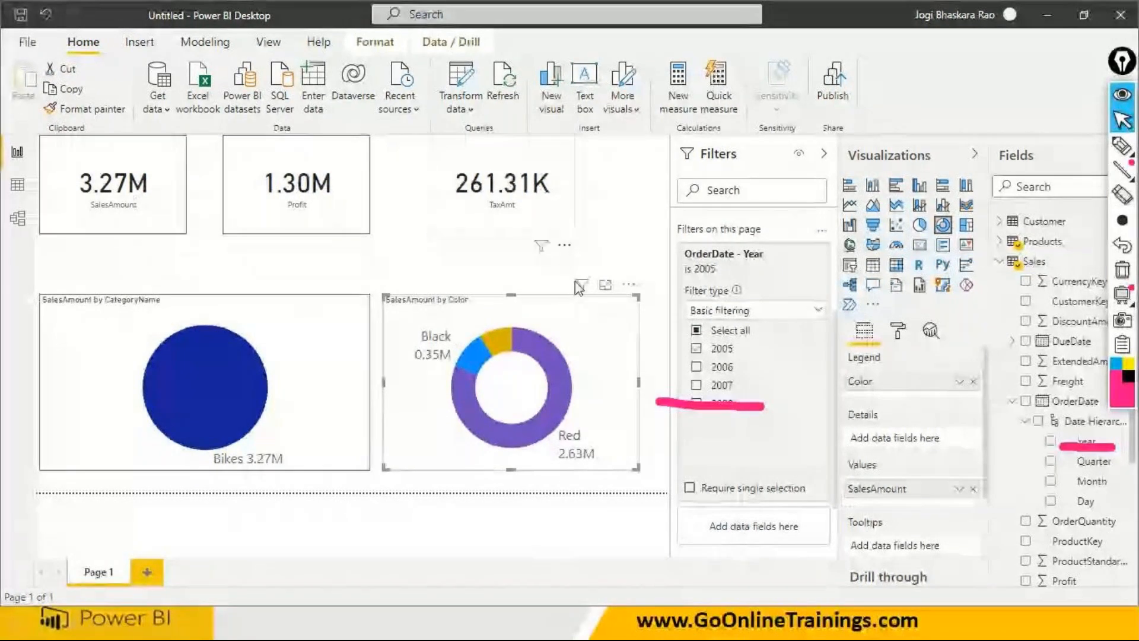
{"action": "left_click", "coordinate": [697, 349]}
{"action": "left_click", "coordinate": [696, 367]}
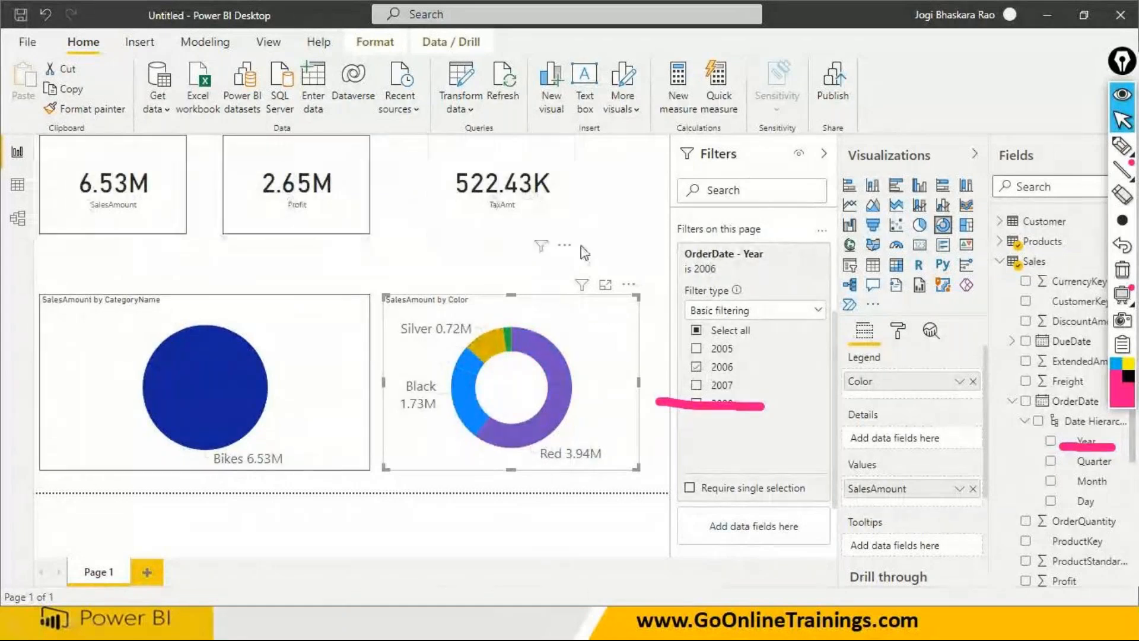
{"action": "left_click", "coordinate": [696, 386]}
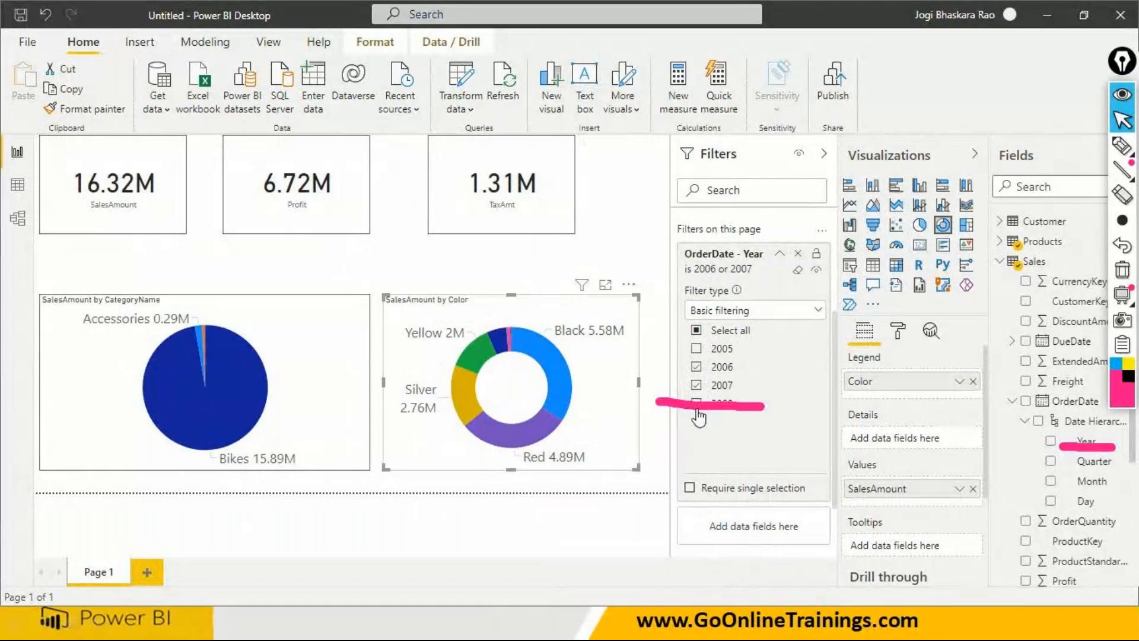
- Add 2008 to the page-level OrderDate Year filter's selected years, and clear the pen annotations from the screen
{"action": "left_click", "coordinate": [694, 412]}
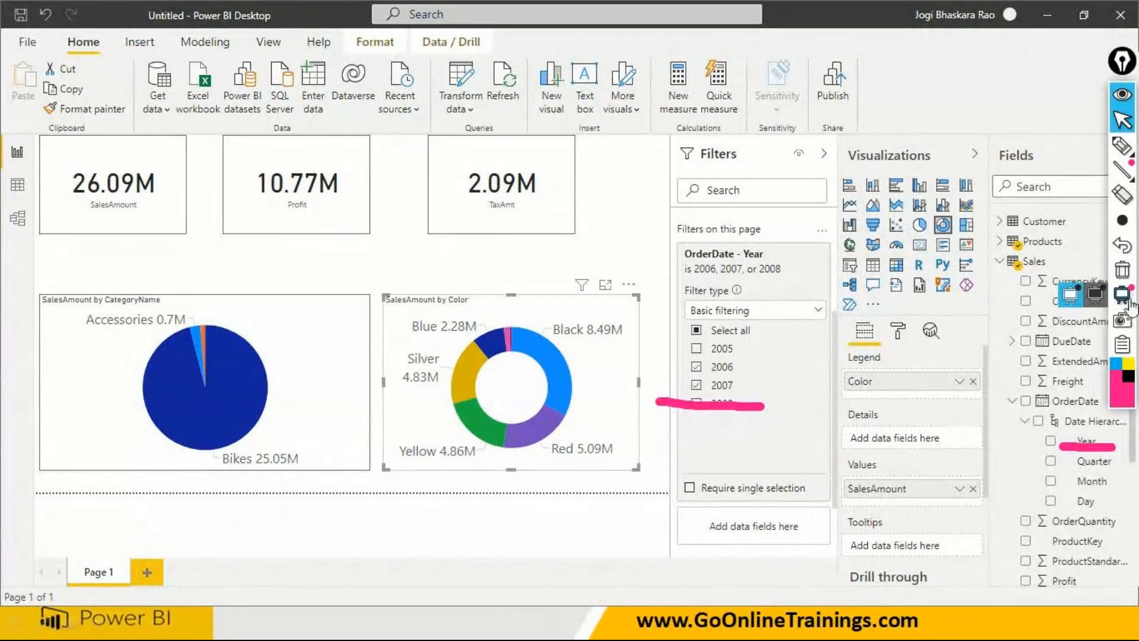
{"action": "left_click", "coordinate": [1123, 271]}
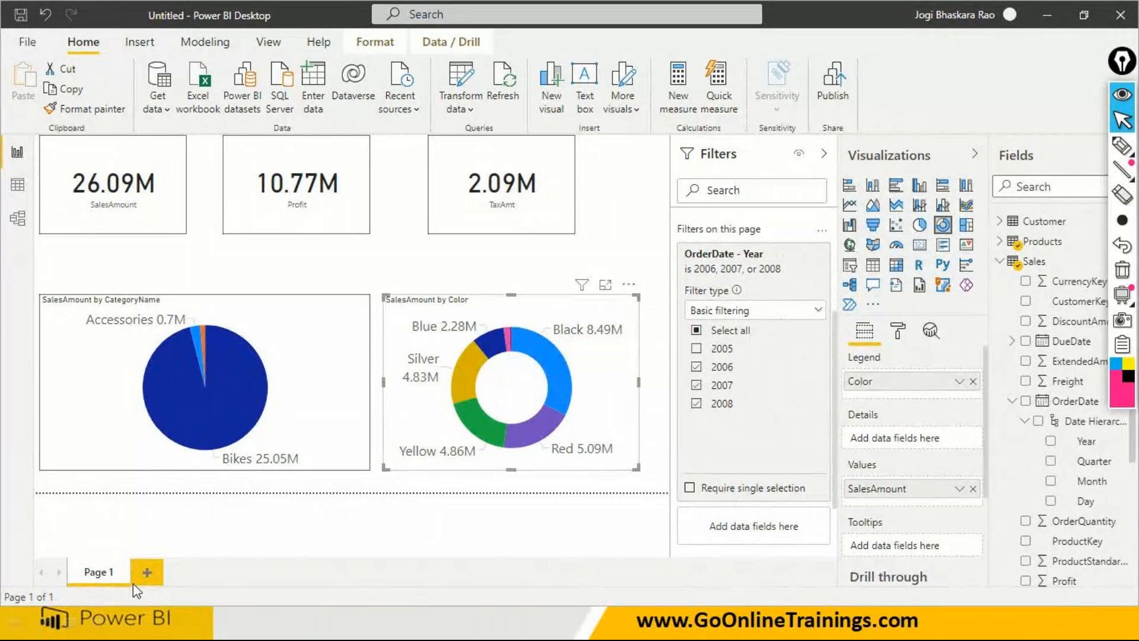
- Add two blank pages to the report, and return to Page 1
{"action": "left_click", "coordinate": [152, 574]}
{"action": "left_click", "coordinate": [152, 574]}
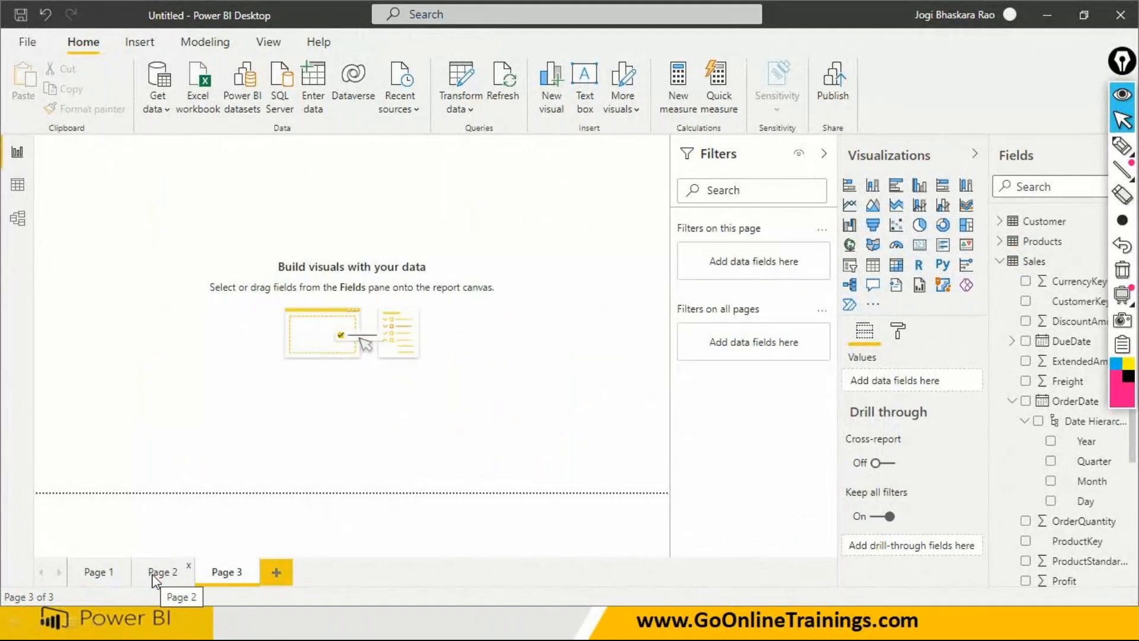
{"action": "left_click", "coordinate": [153, 573]}
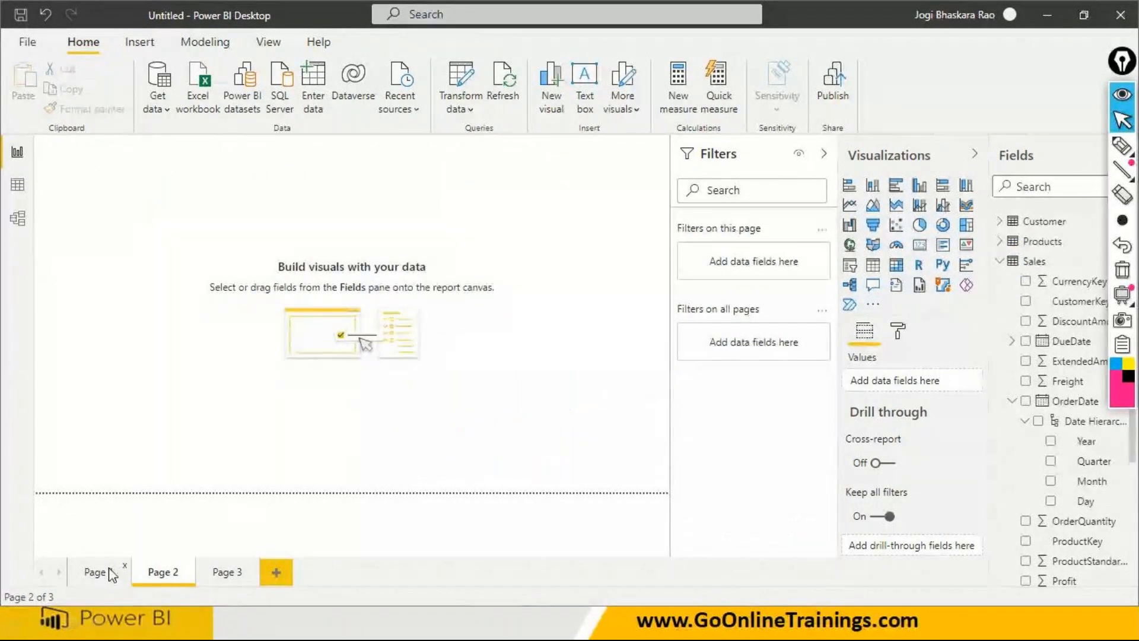
{"action": "left_click", "coordinate": [108, 567]}
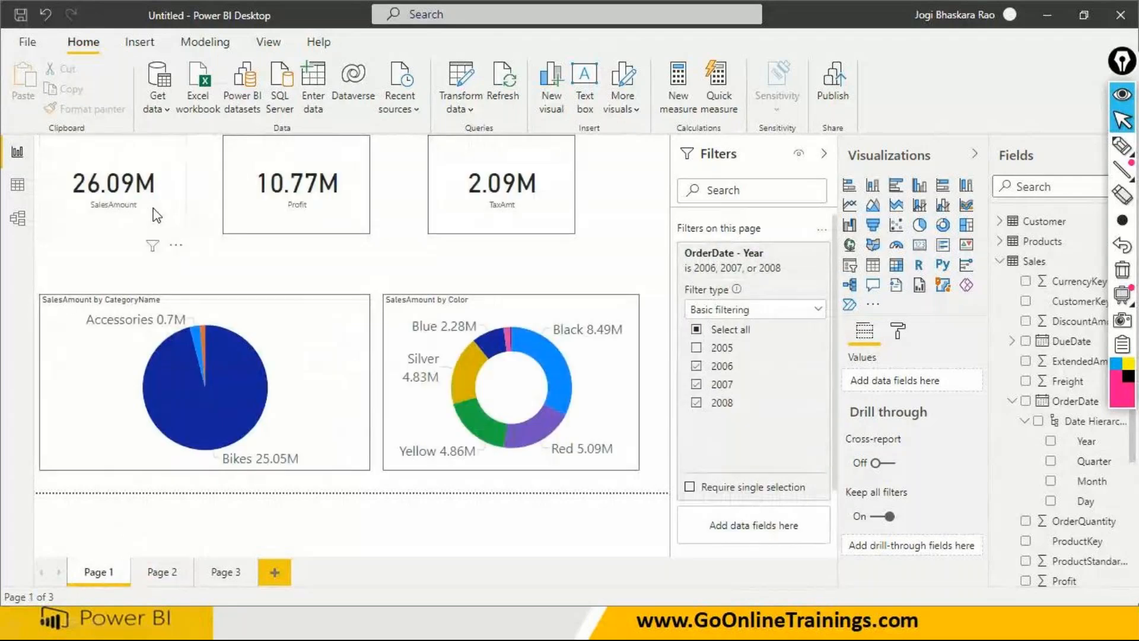
- Copy all of Page 1's cards and charts, and paste them onto Page 2
{"action": "left_click", "coordinate": [157, 215]}
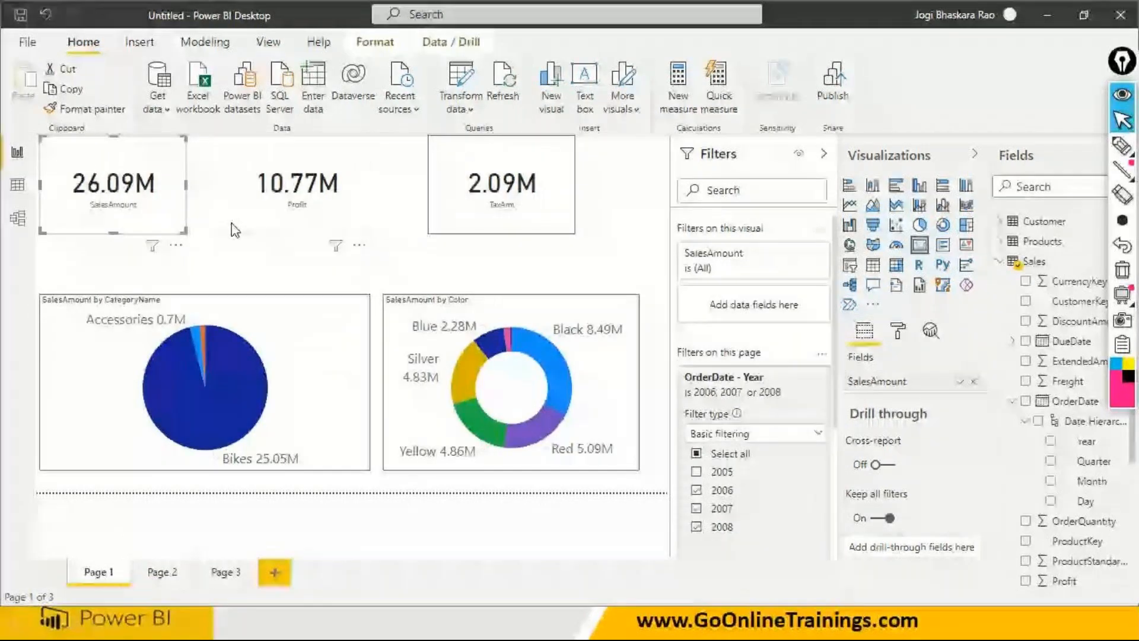
{"action": "key", "text": "ctrl+a"}
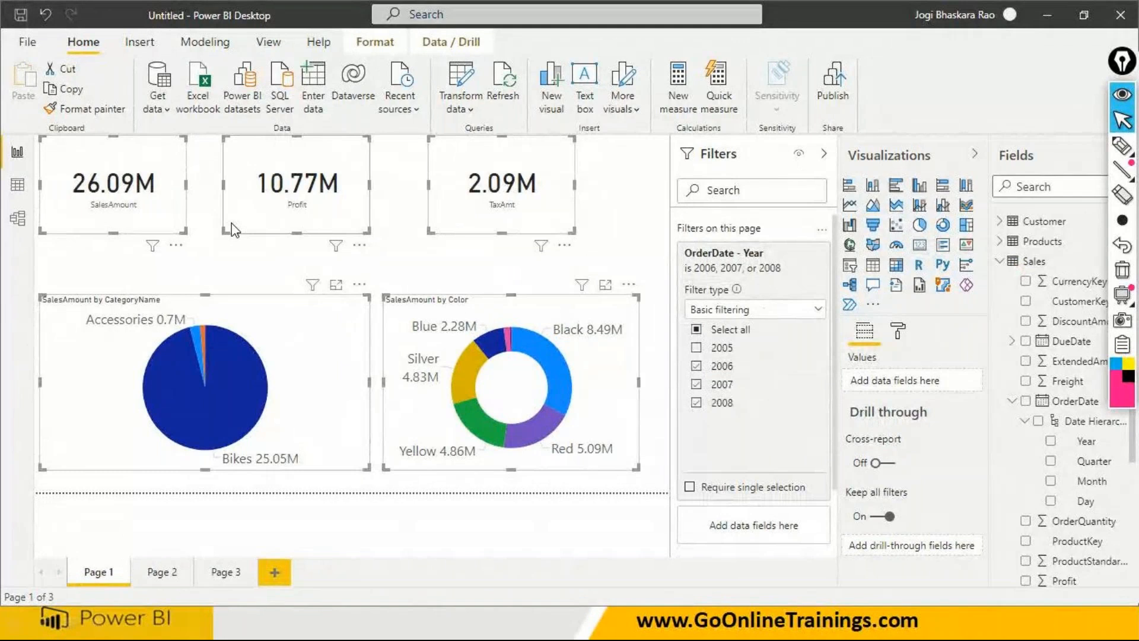
{"action": "key", "text": "ctrl+c"}
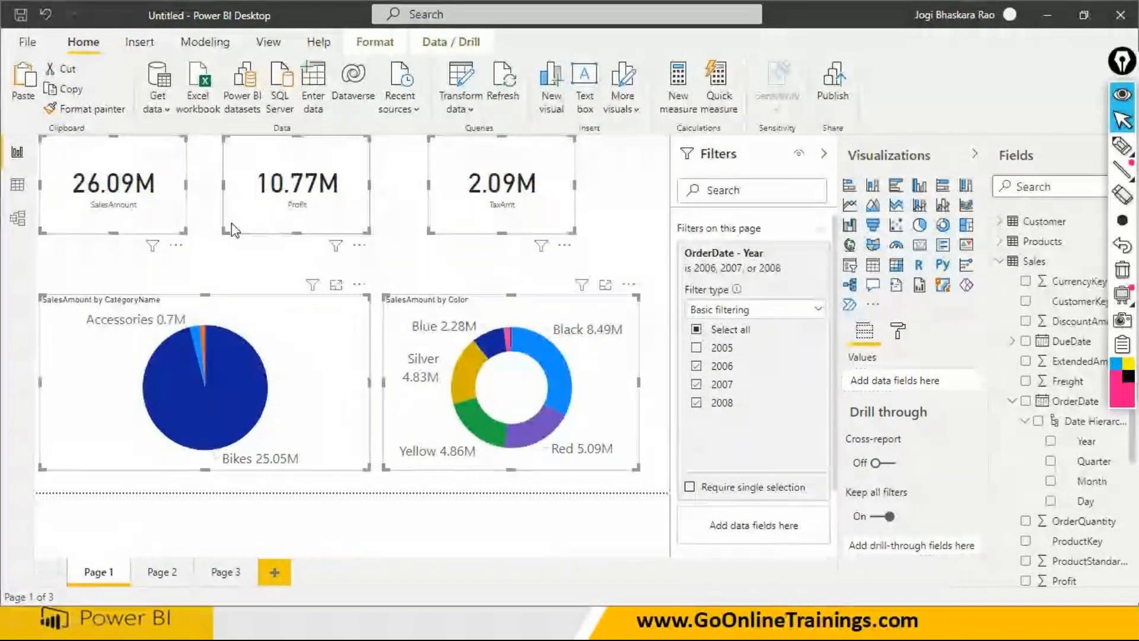
{"action": "left_click", "coordinate": [165, 577]}
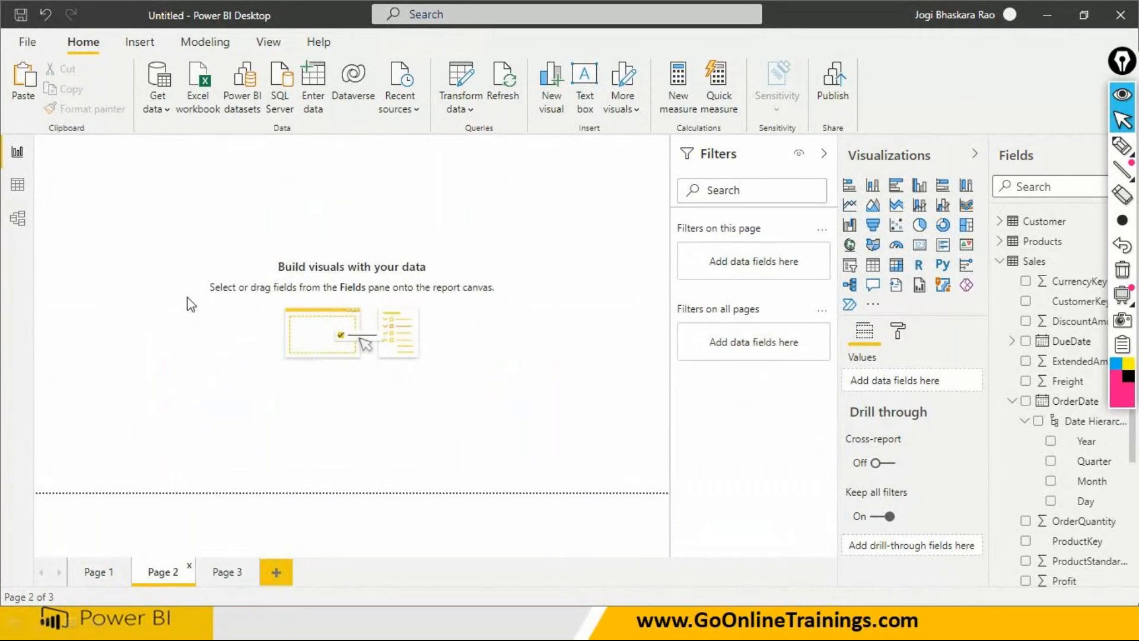
{"action": "key", "text": "ctrl+v"}
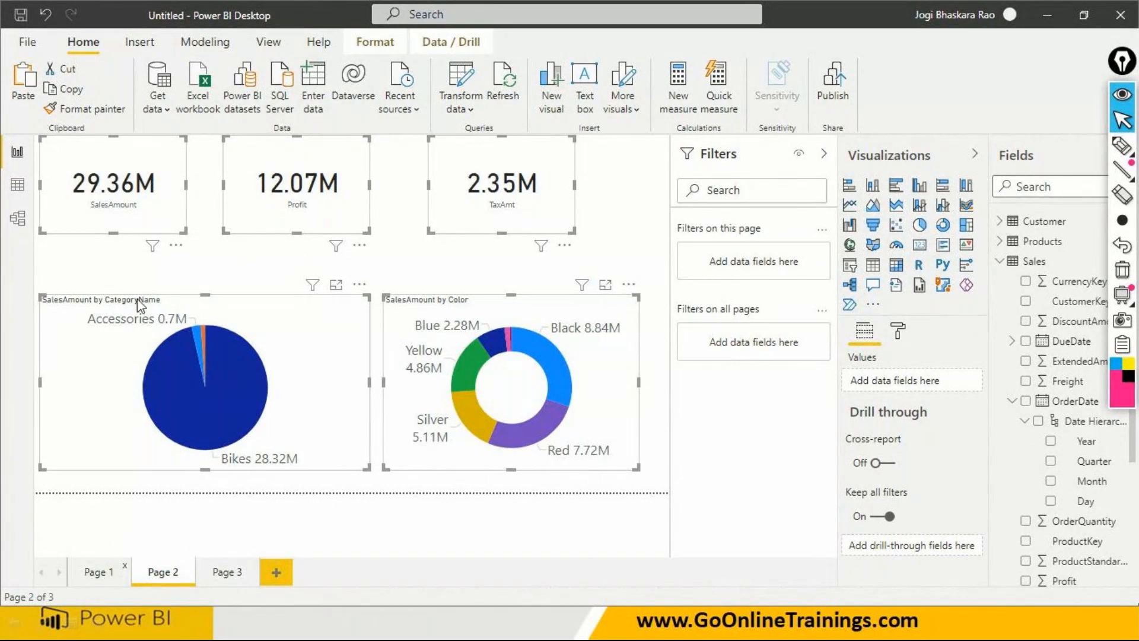
- Paste the same full set of Page 1 visuals onto Page 3
{"action": "left_click", "coordinate": [97, 572]}
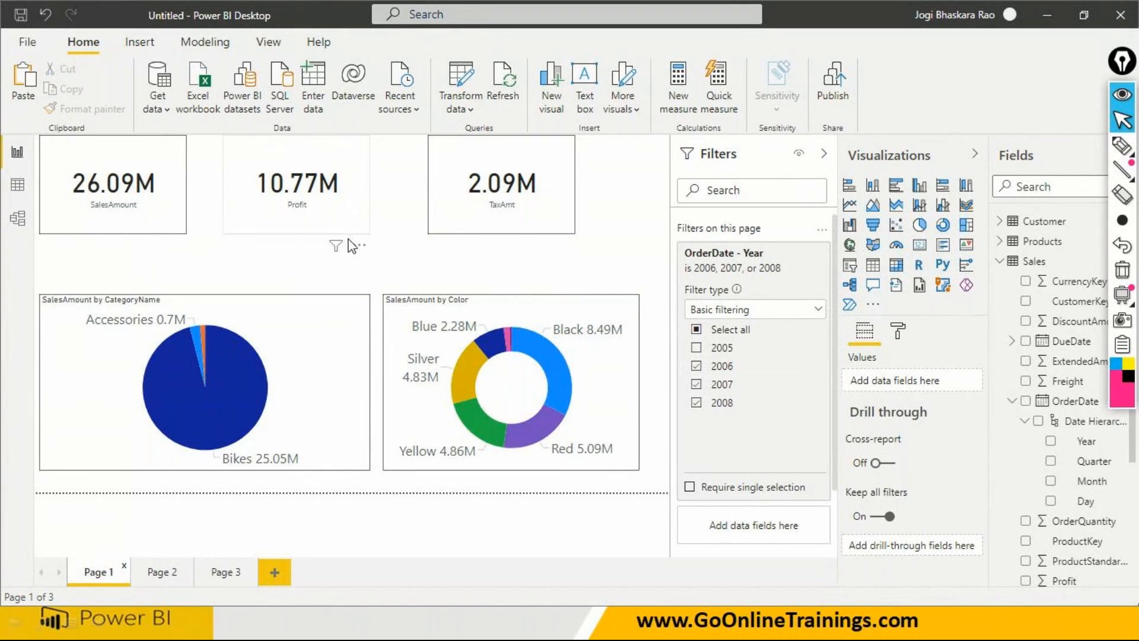
{"action": "key", "text": "ctrl+a"}
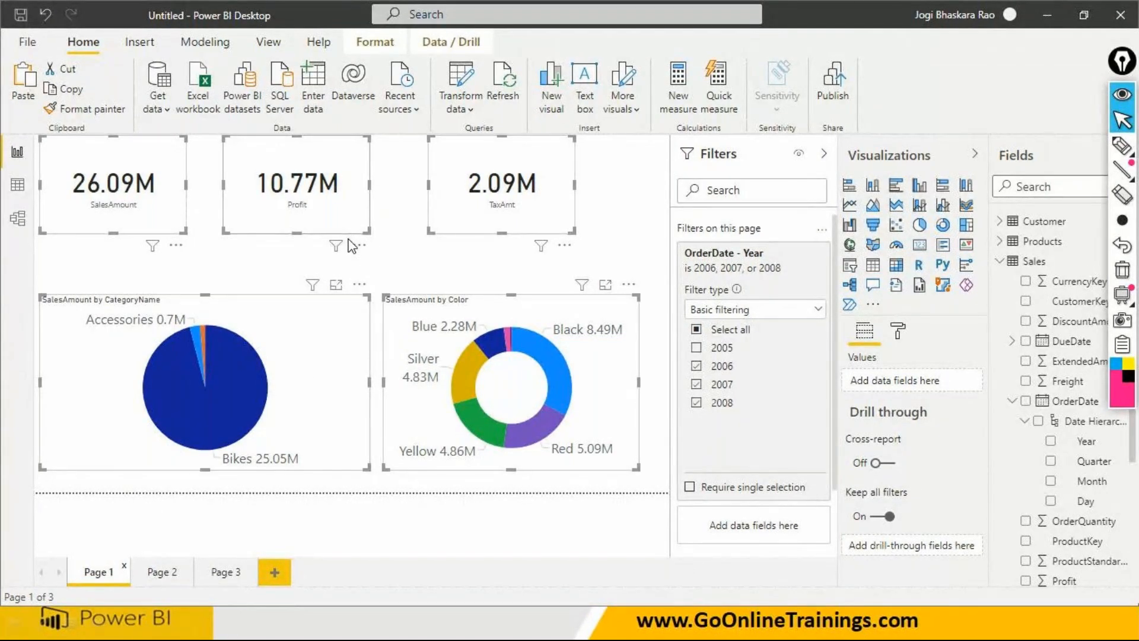
{"action": "left_click", "coordinate": [236, 576]}
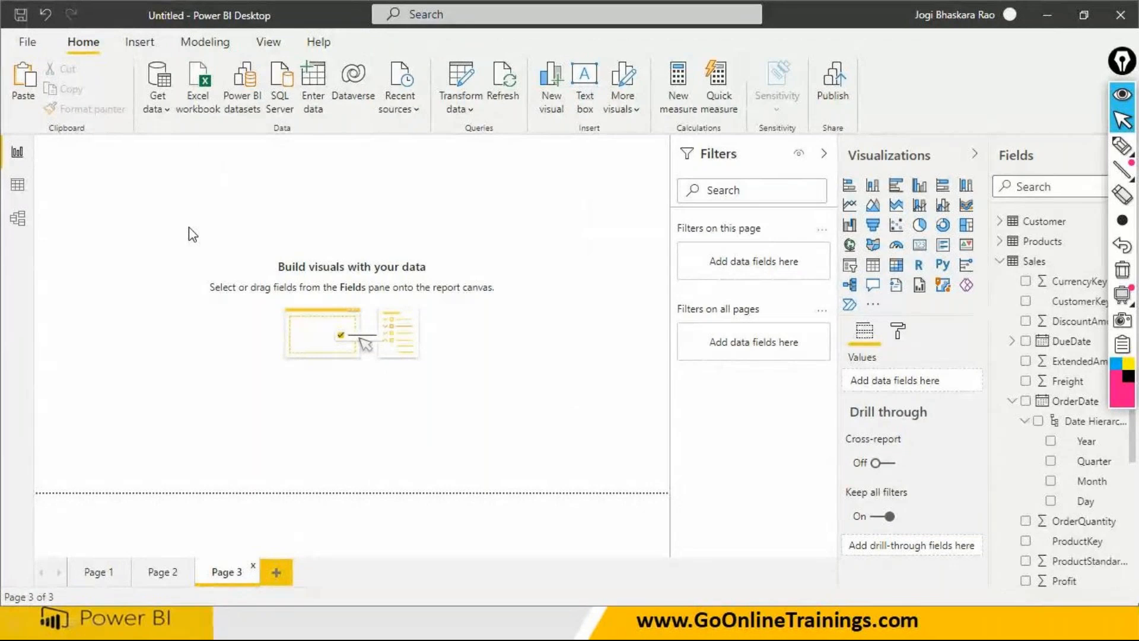
{"action": "key", "text": "ctrl+v"}
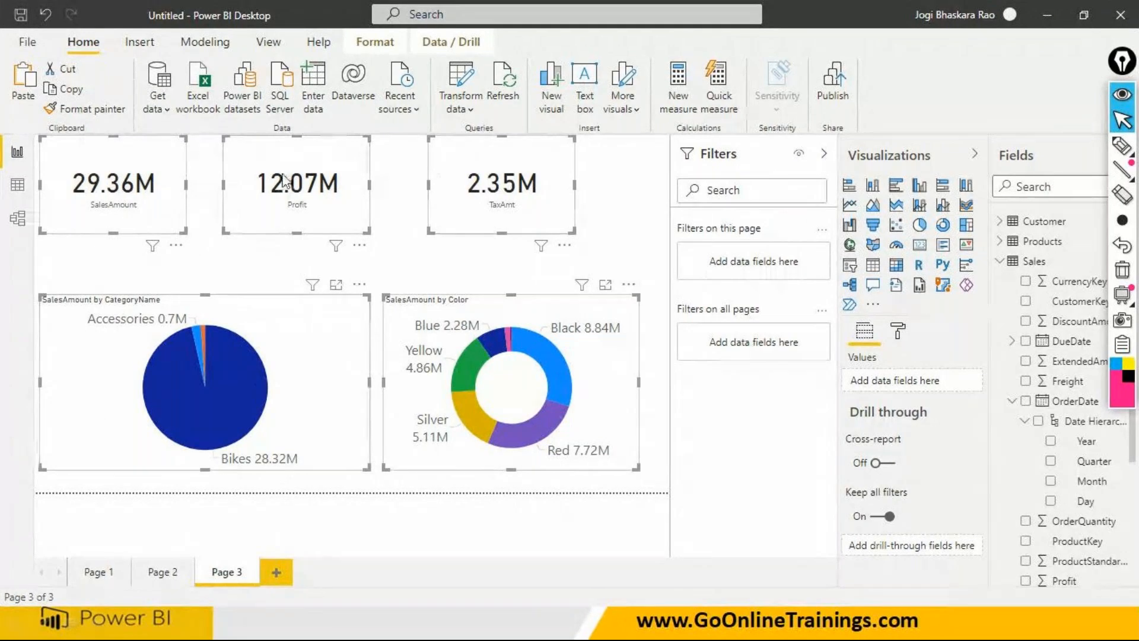
- Delete the SalesAmount by CategoryName pie chart and the SalesAmount by Color donut chart from Page 3
{"action": "left_click", "coordinate": [345, 530]}
{"action": "left_click", "coordinate": [341, 465]}
{"action": "key", "text": "Delete"}
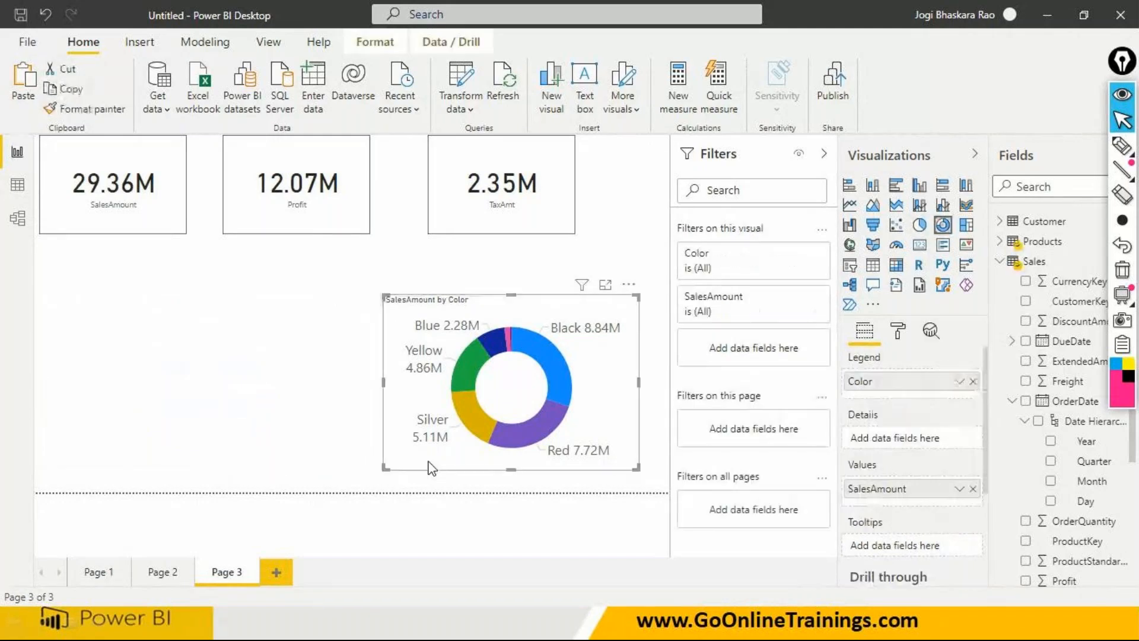
{"action": "left_click", "coordinate": [431, 467]}
{"action": "key", "text": "Delete"}
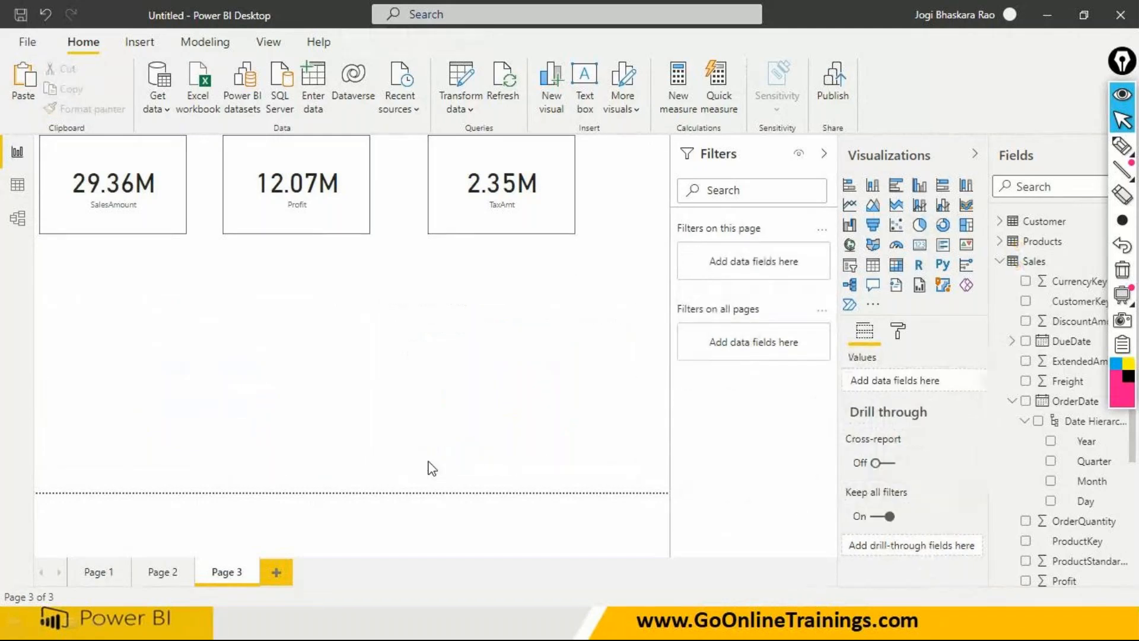
- Limit Page 1's page-level OrderDate Year filter to 2007 only
{"action": "left_click", "coordinate": [117, 572]}
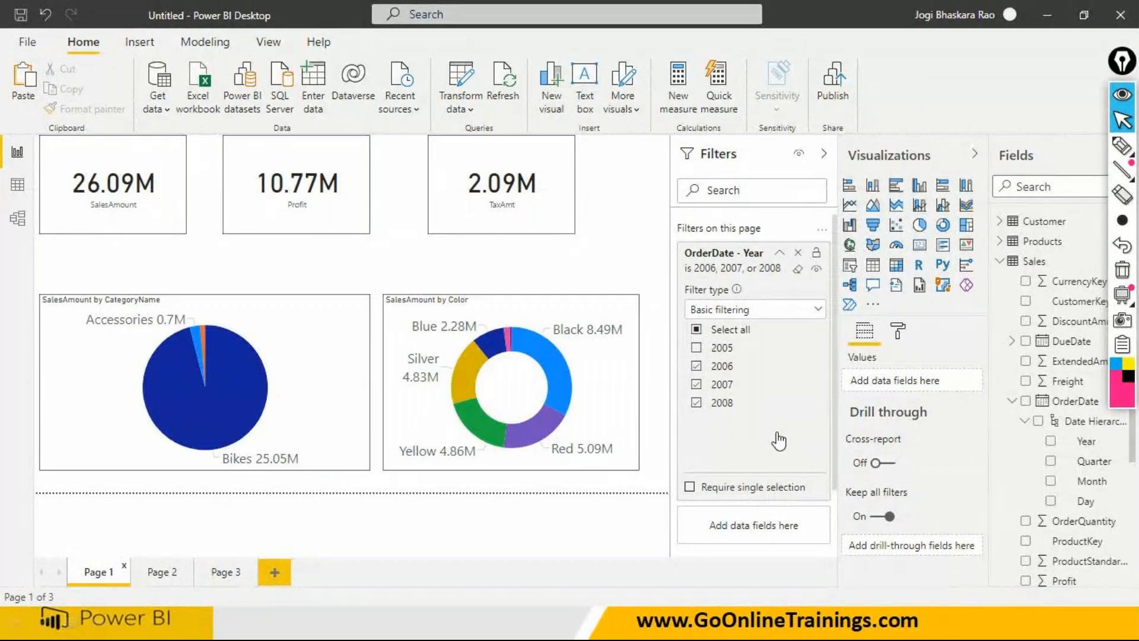
{"action": "left_click", "coordinate": [695, 349]}
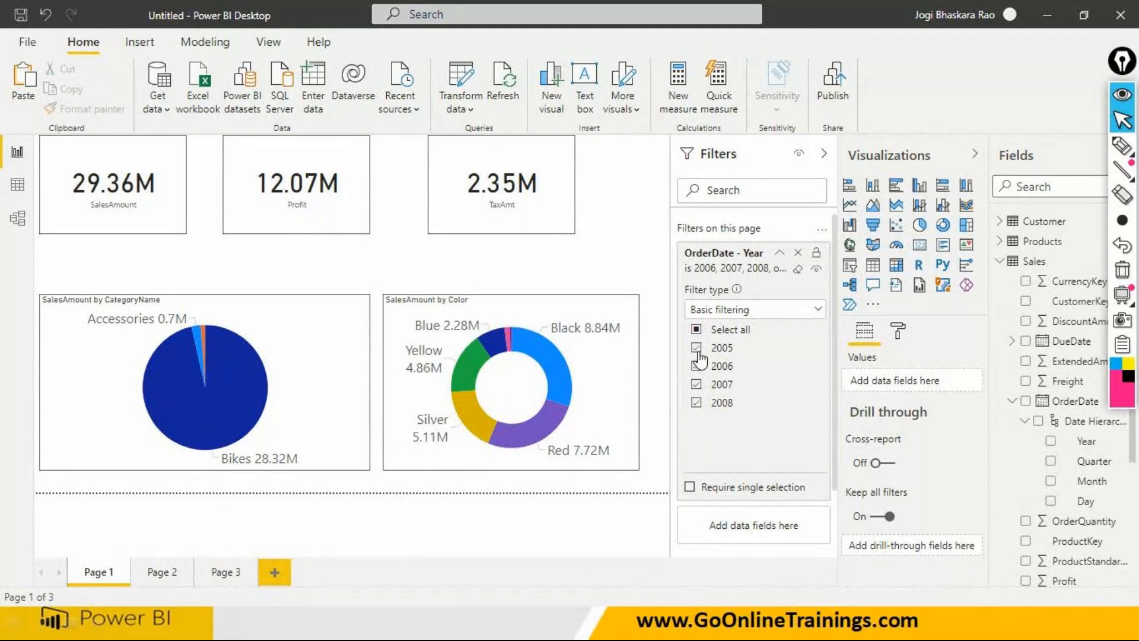
{"action": "left_click", "coordinate": [696, 348]}
{"action": "left_click", "coordinate": [696, 366]}
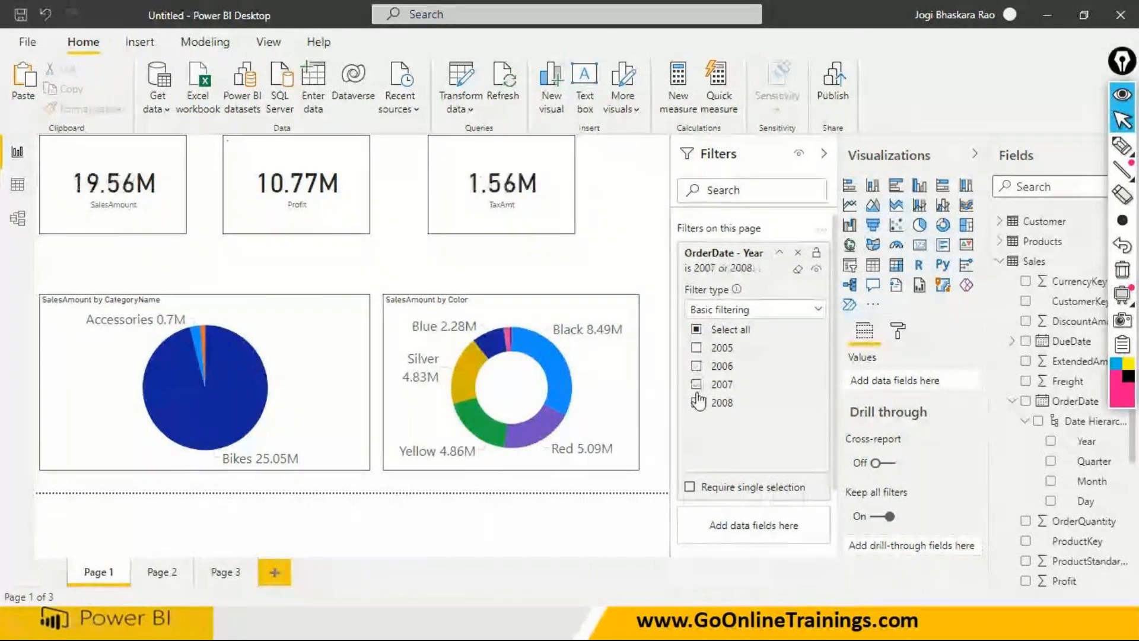
{"action": "left_click", "coordinate": [696, 402]}
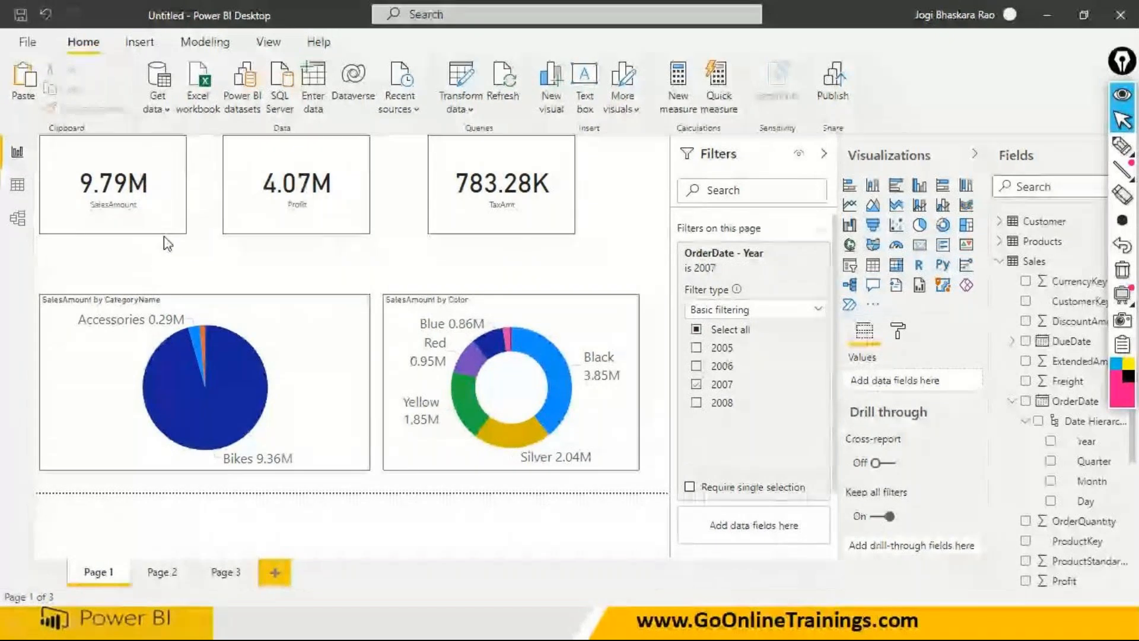
- Set the page view of Page 1 to actual size
{"action": "mouse_move", "coordinate": [155, 246]}
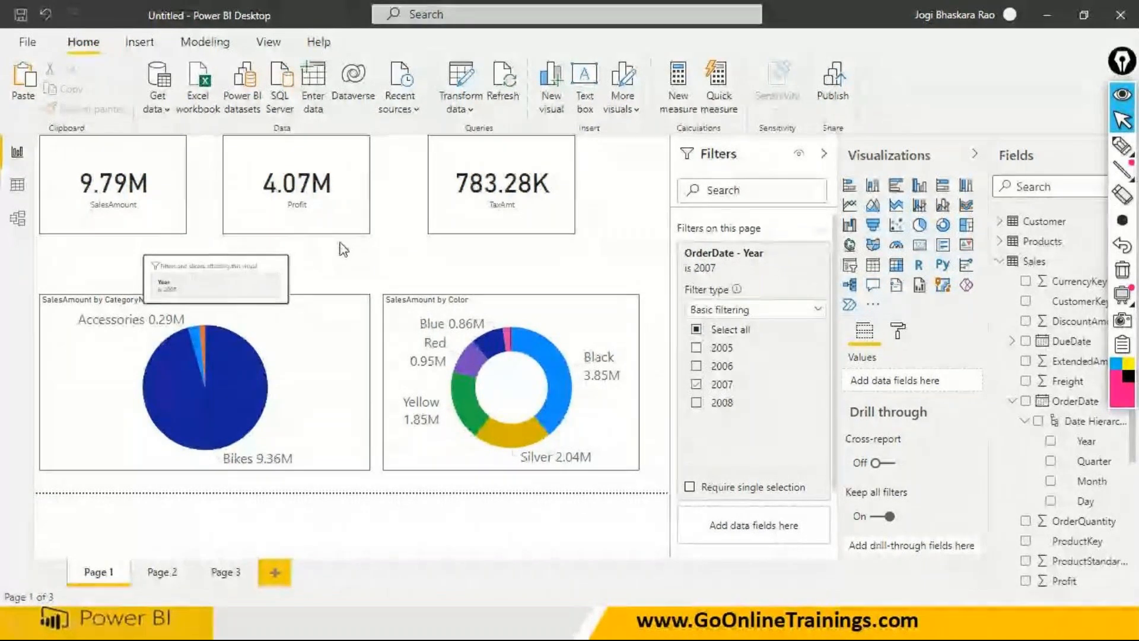
{"action": "left_click", "coordinate": [269, 41]}
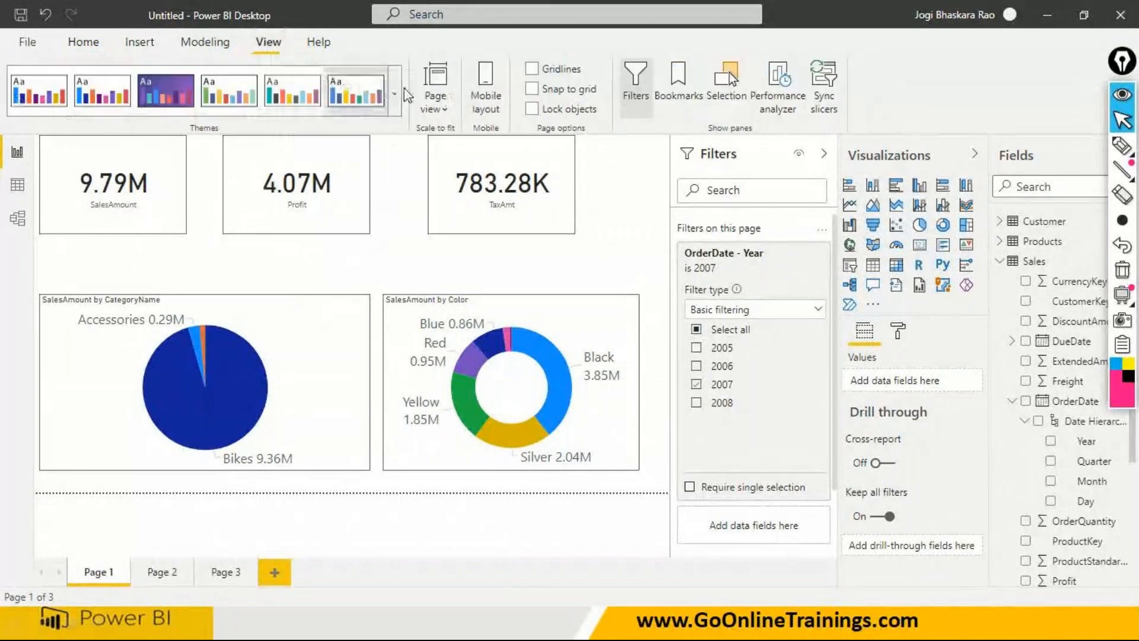
{"action": "left_click", "coordinate": [438, 101]}
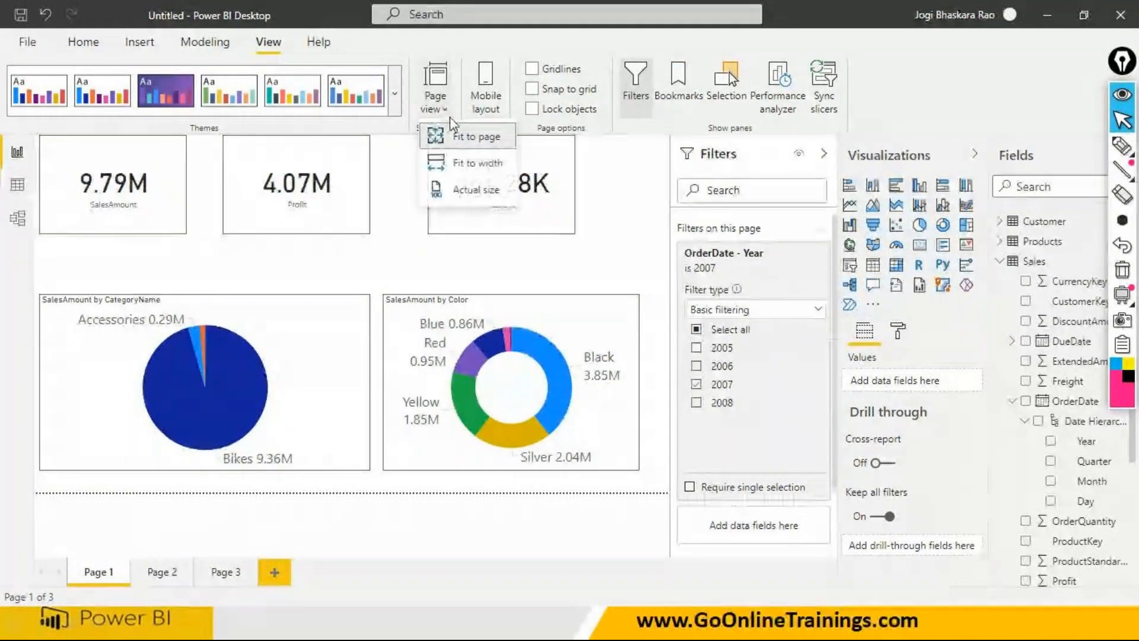
{"action": "left_click", "coordinate": [467, 185]}
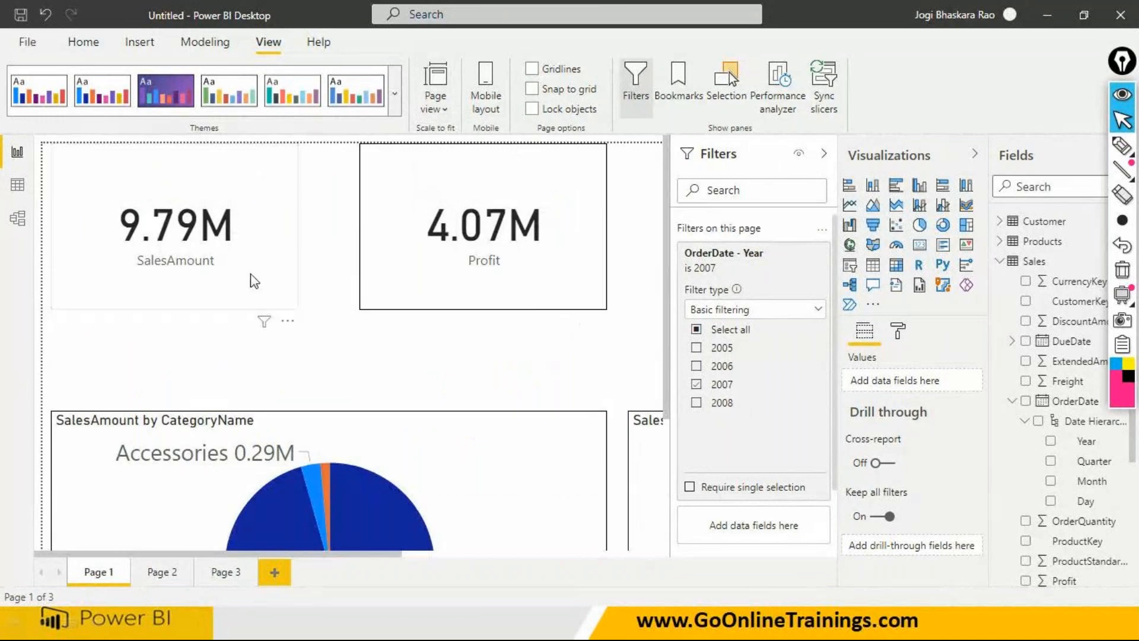
- Examine the filters affecting the SalesAmount, Profit and TaxAmt cards and the SalesAmount by CategoryName and Color charts on Page 1
{"action": "mouse_move", "coordinate": [266, 324]}
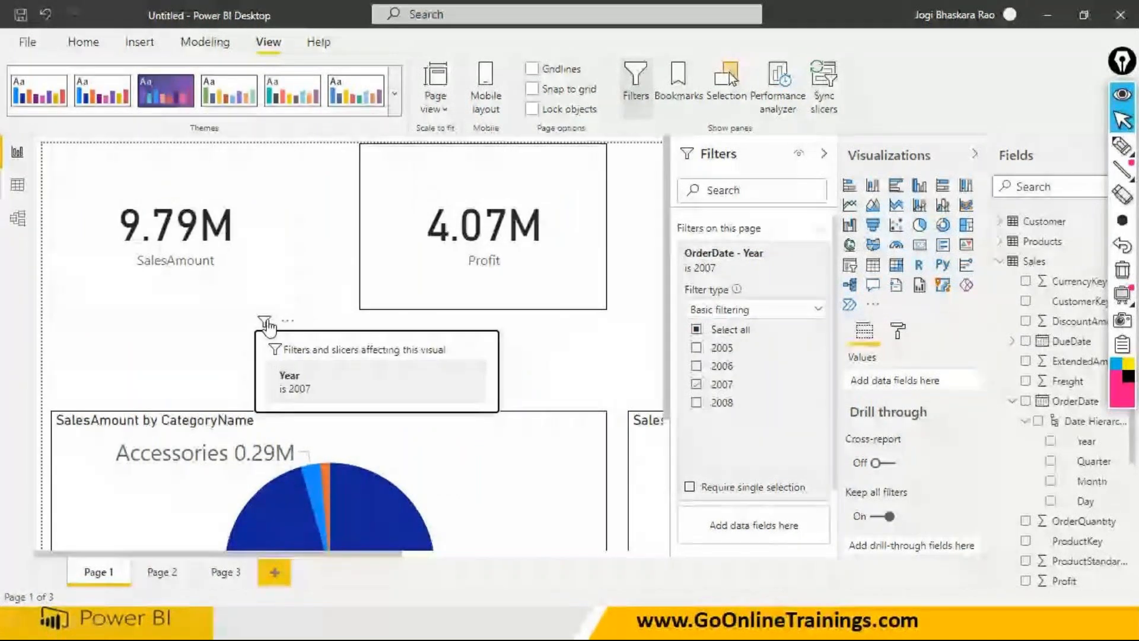
{"action": "left_click", "coordinate": [597, 321]}
{"action": "mouse_move", "coordinate": [574, 325]}
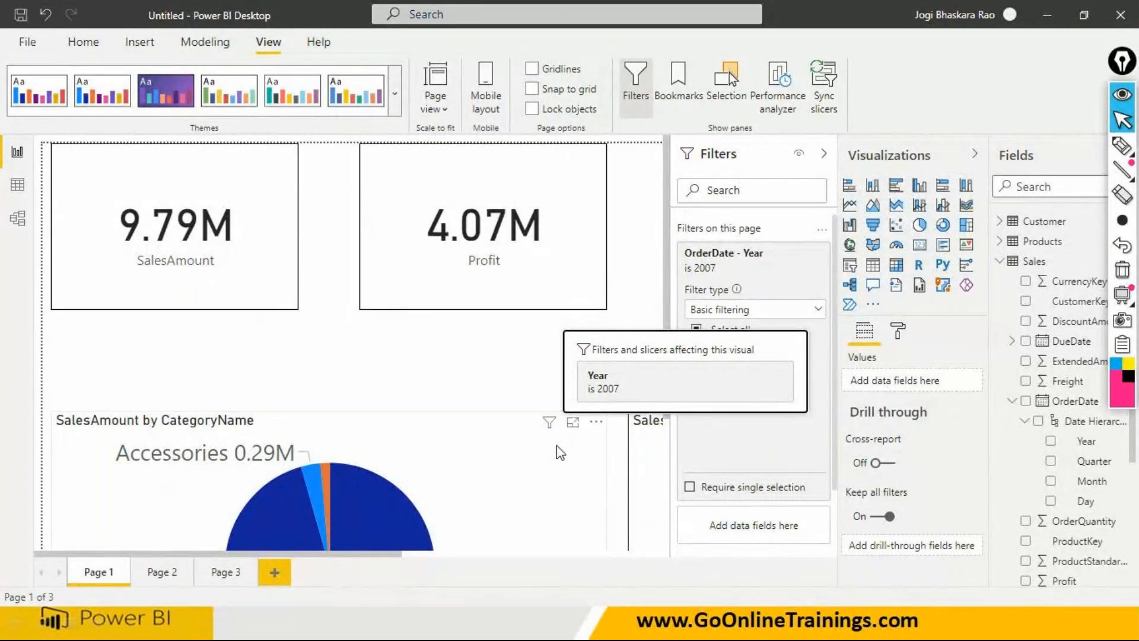
{"action": "mouse_move", "coordinate": [551, 428]}
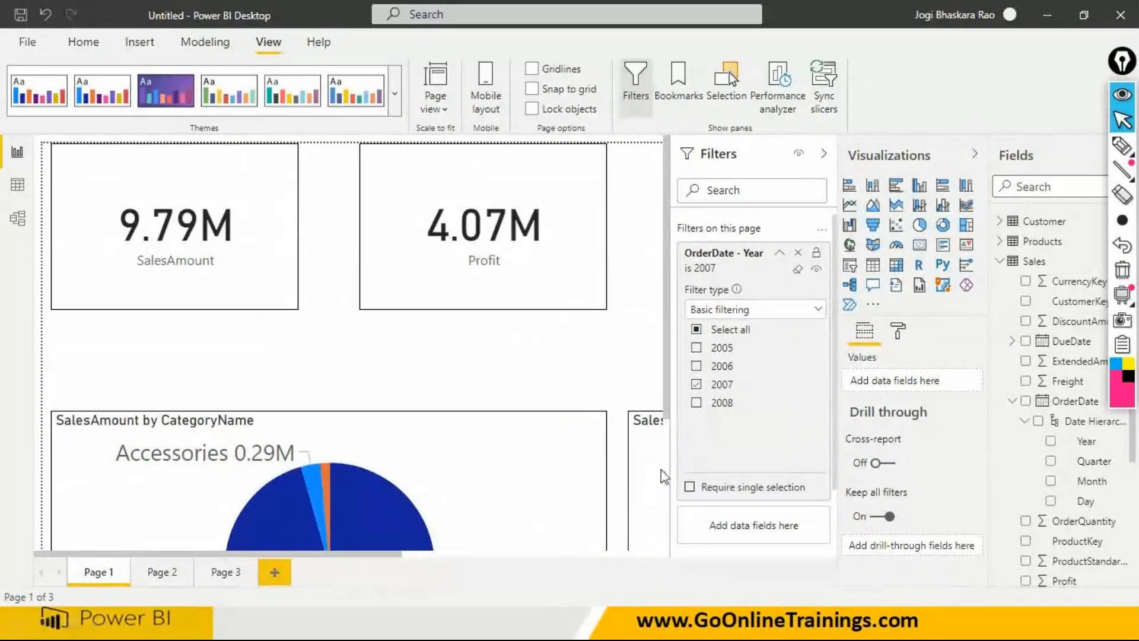
{"action": "left_click_drag", "start_coordinate": [363, 553], "coordinate": [605, 556]}
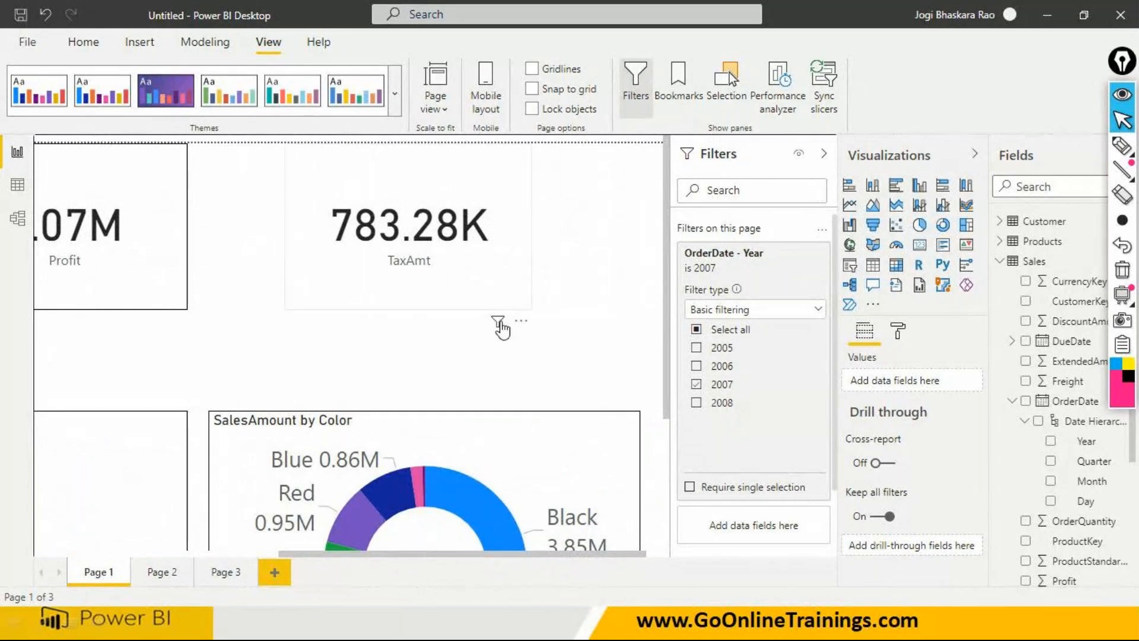
{"action": "mouse_move", "coordinate": [500, 325]}
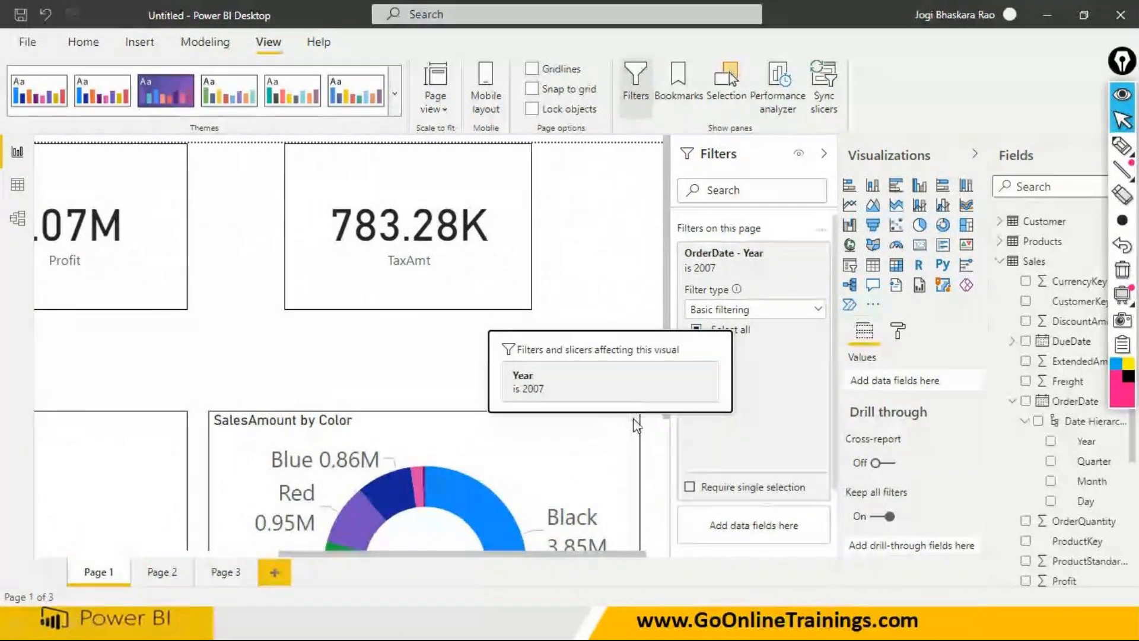
{"action": "left_click_drag", "start_coordinate": [667, 420], "coordinate": [667, 549]}
{"action": "mouse_move", "coordinate": [584, 250]}
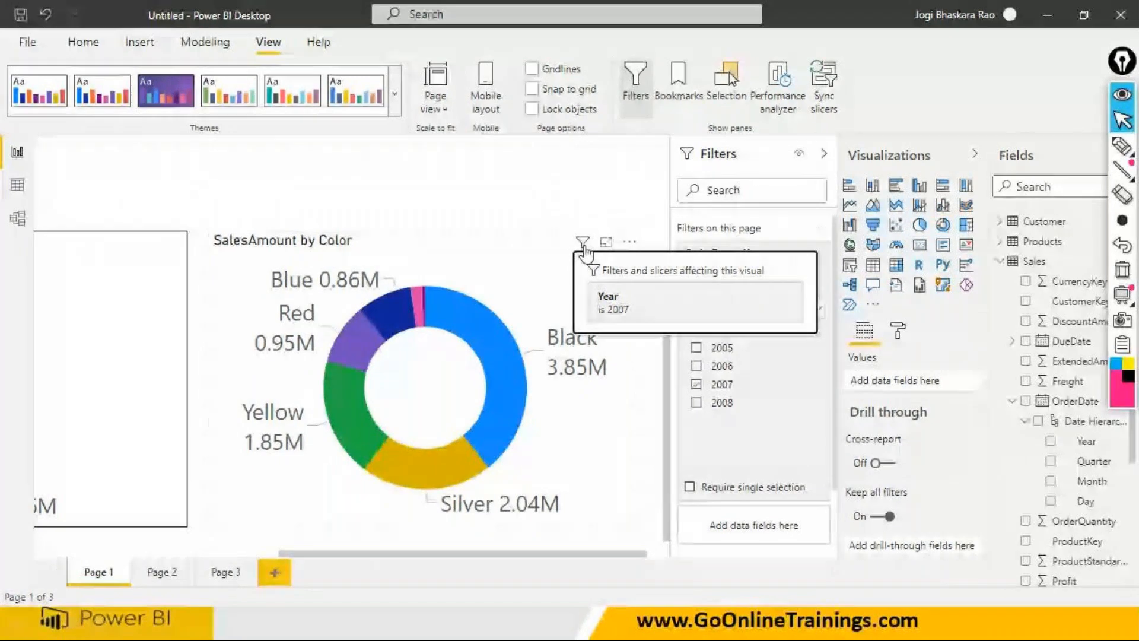
- Compare the visuals and page-level filters of Page 2 with those of Page 1
{"action": "left_click", "coordinate": [159, 571]}
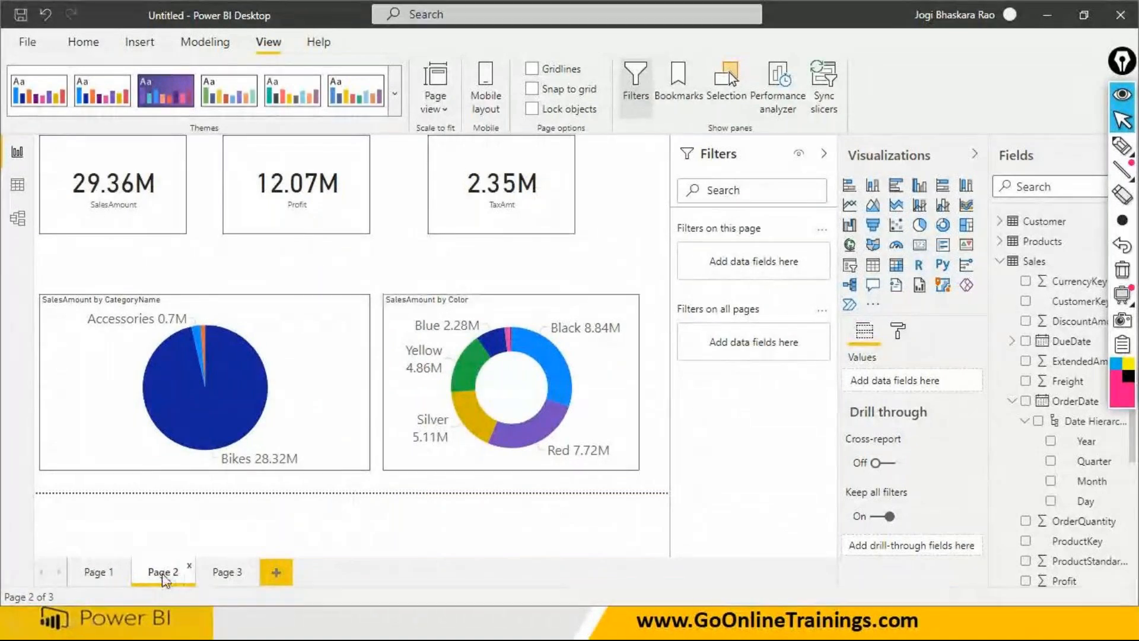
{"action": "left_click", "coordinate": [113, 576]}
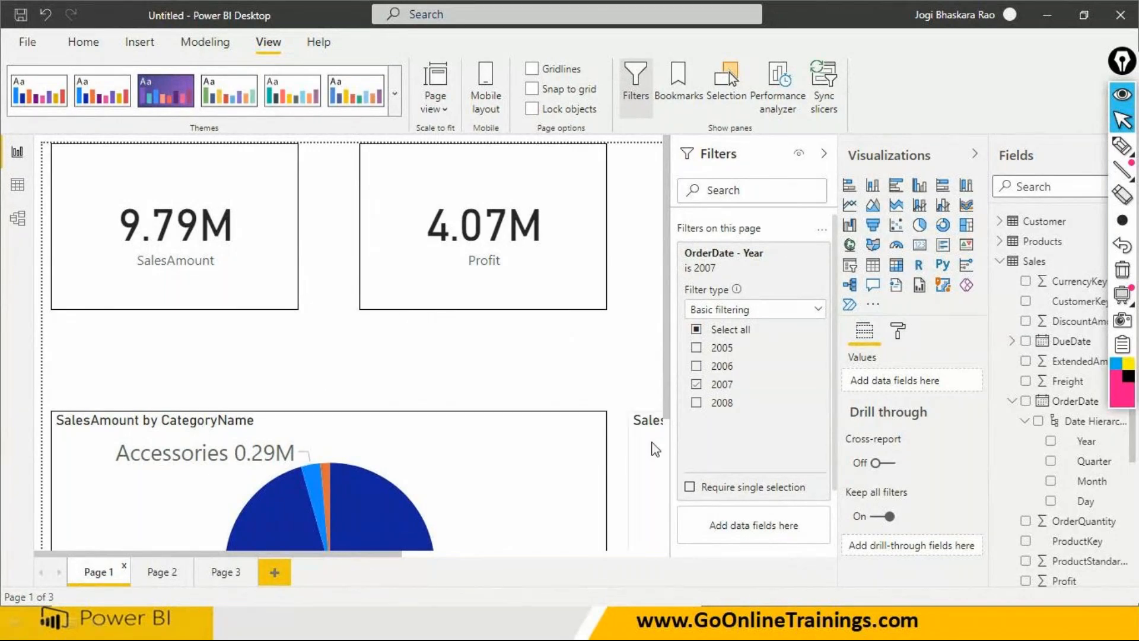
{"action": "mouse_move", "coordinate": [147, 556]}
{"action": "left_mouse_down"}
{"action": "mouse_move", "coordinate": [380, 553]}
{"action": "mouse_move", "coordinate": [166, 553]}
{"action": "left_mouse_up"}
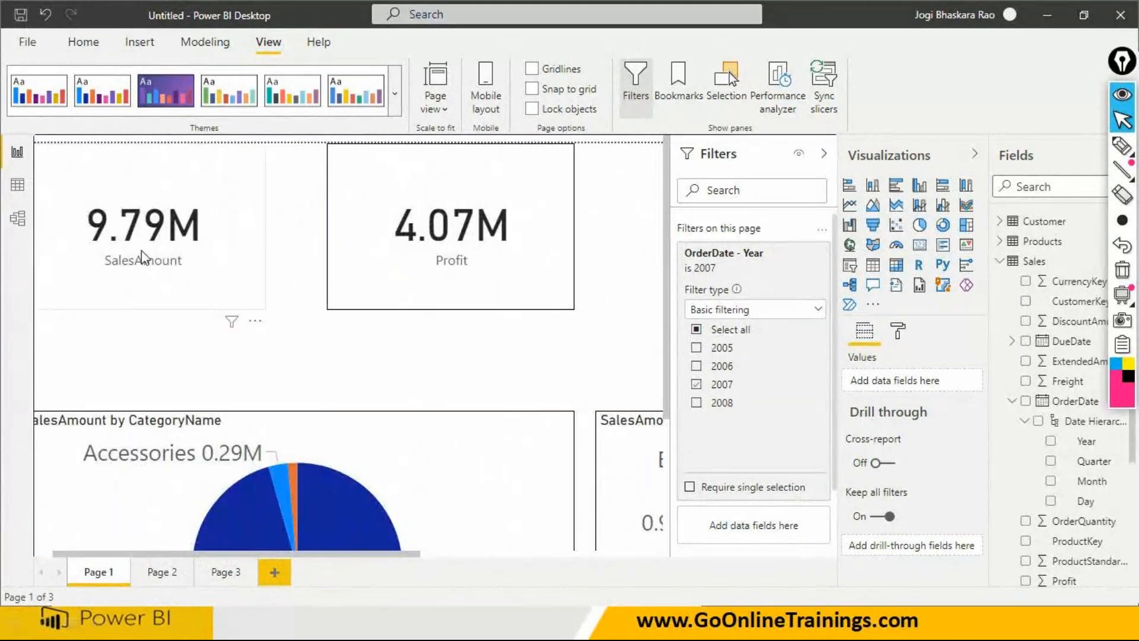
{"action": "left_click", "coordinate": [174, 576]}
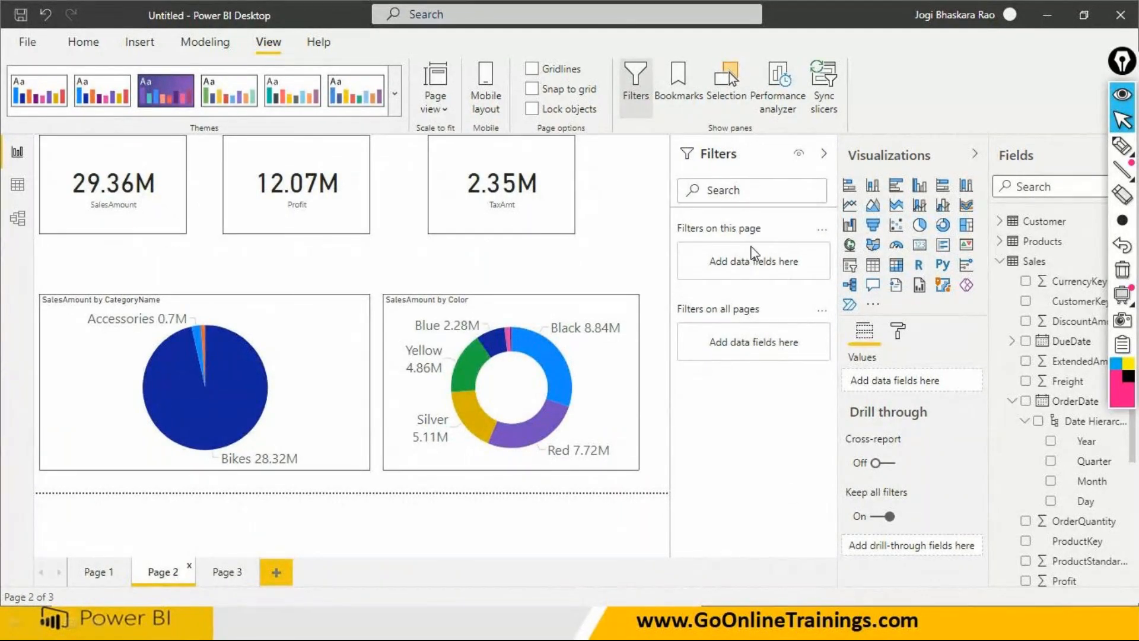
{"action": "left_click", "coordinate": [95, 574]}
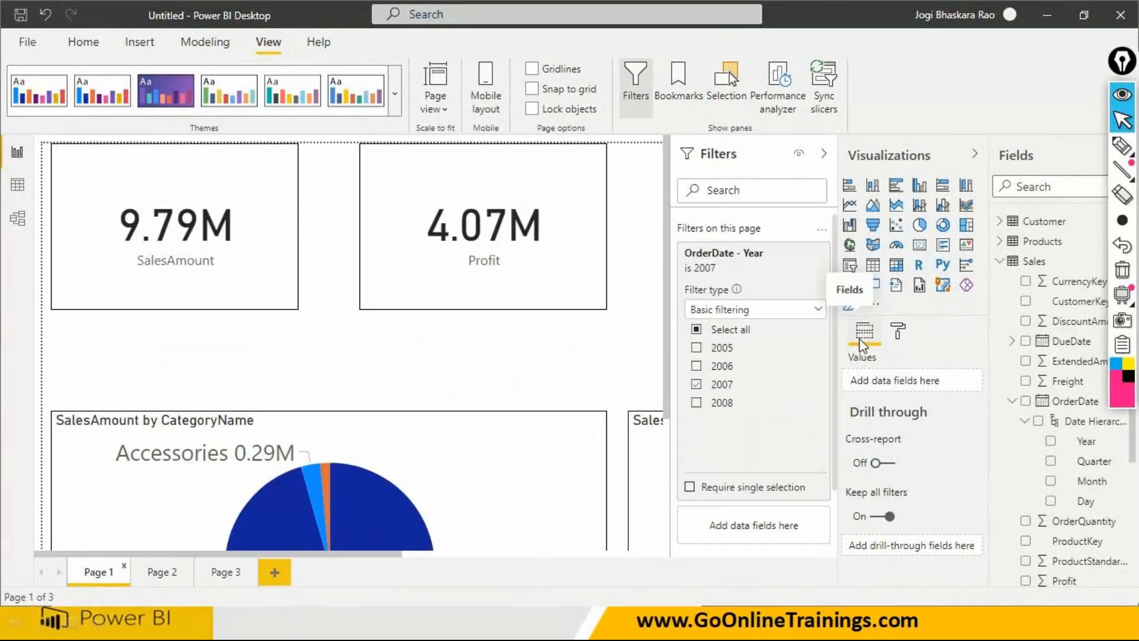
- Annotate the page-filter heading with a pink underline, mark the report pages with strokes joined by a line, and label them "Report"
{"action": "left_click", "coordinate": [1122, 145]}
{"action": "left_click_drag", "start_coordinate": [676, 237], "coordinate": [782, 238]}
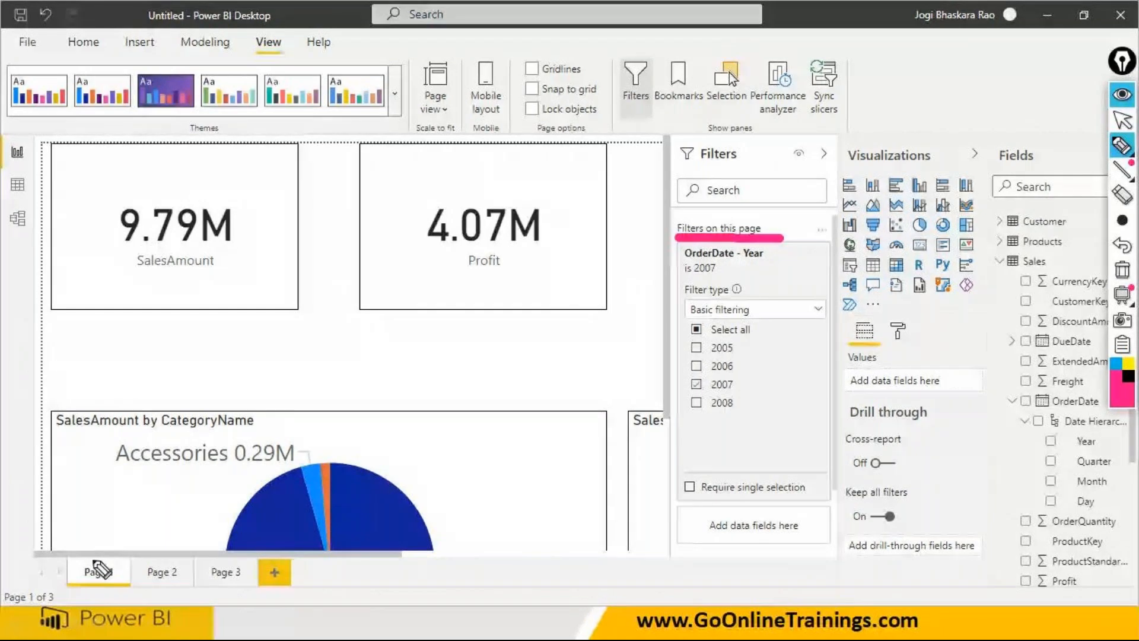
{"action": "left_click_drag", "start_coordinate": [90, 559], "coordinate": [142, 512]}
{"action": "left_click_drag", "start_coordinate": [169, 561], "coordinate": [239, 502]}
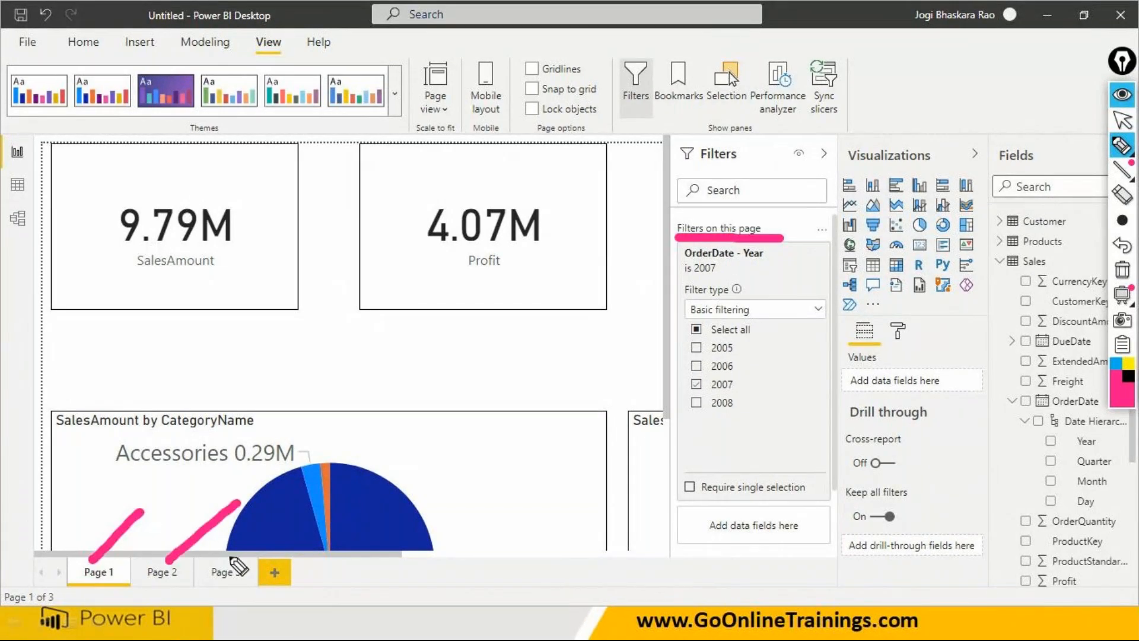
{"action": "left_click_drag", "start_coordinate": [231, 558], "coordinate": [307, 506]}
{"action": "left_click_drag", "start_coordinate": [281, 561], "coordinate": [373, 511]}
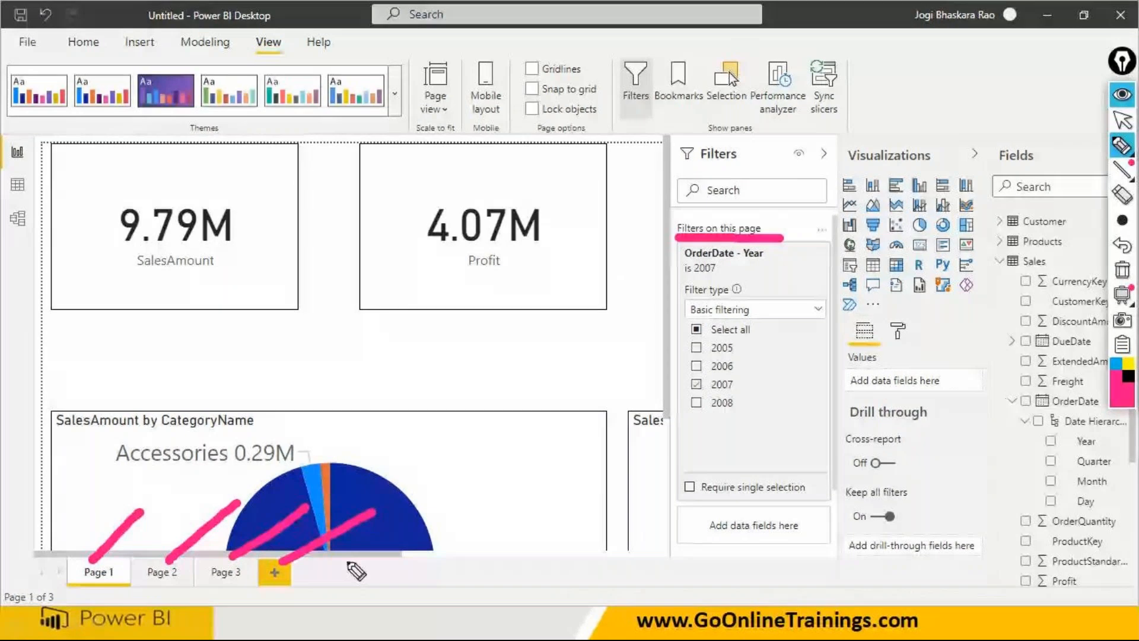
{"action": "left_click_drag", "start_coordinate": [342, 566], "coordinate": [439, 523]}
{"action": "left_click_drag", "start_coordinate": [423, 568], "coordinate": [462, 549]}
{"action": "left_click_drag", "start_coordinate": [90, 489], "coordinate": [541, 521]}
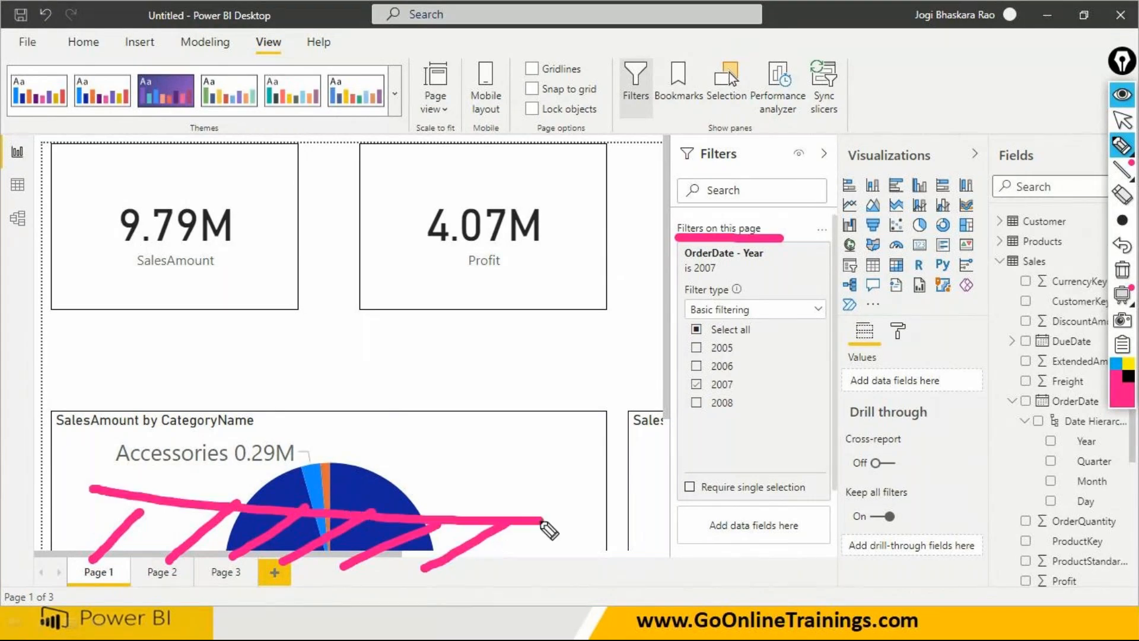
{"action": "mouse_move", "coordinate": [408, 475]}
{"action": "left_mouse_down"}
{"action": "mouse_move", "coordinate": [460, 450]}
{"action": "mouse_move", "coordinate": [534, 448]}
{"action": "mouse_move", "coordinate": [554, 427]}
{"action": "mouse_move", "coordinate": [584, 427]}
{"action": "mouse_move", "coordinate": [591, 441]}
{"action": "left_mouse_up"}
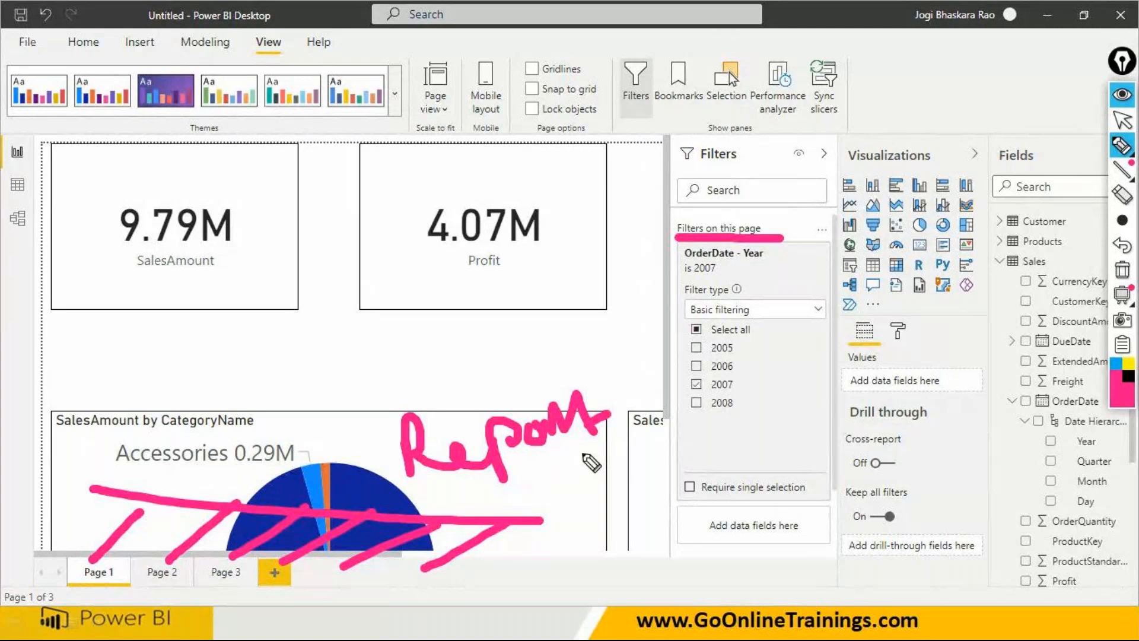
- Erase the pen annotations and remove the page-level OrderDate Year filter from Page 1
{"action": "key", "text": "ctrl+shift+2"}
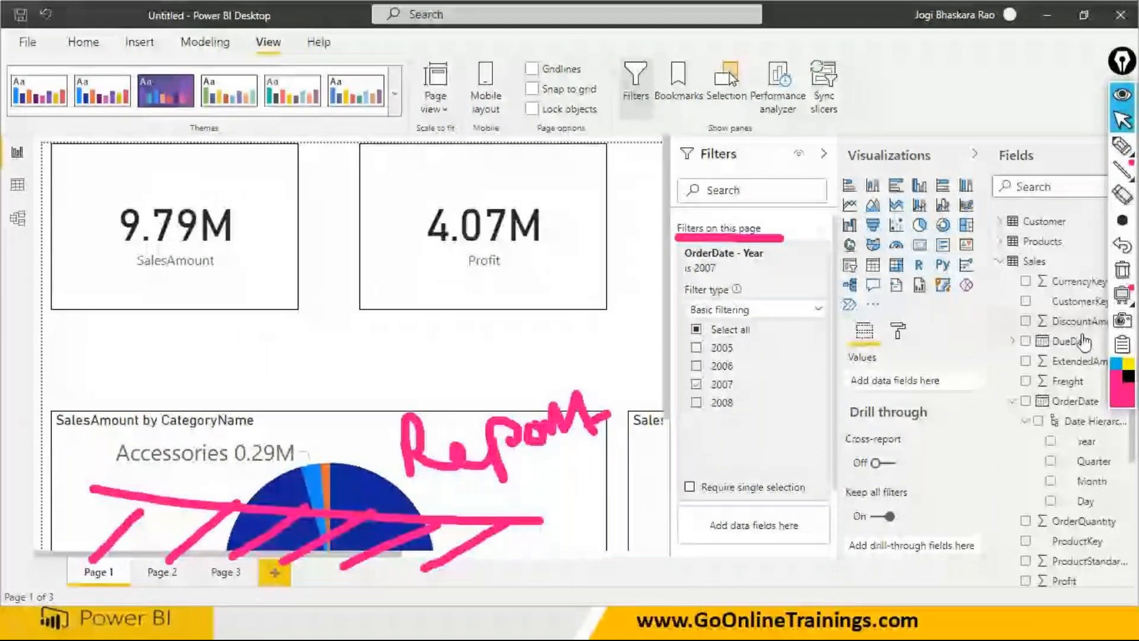
{"action": "left_click", "coordinate": [1122, 270]}
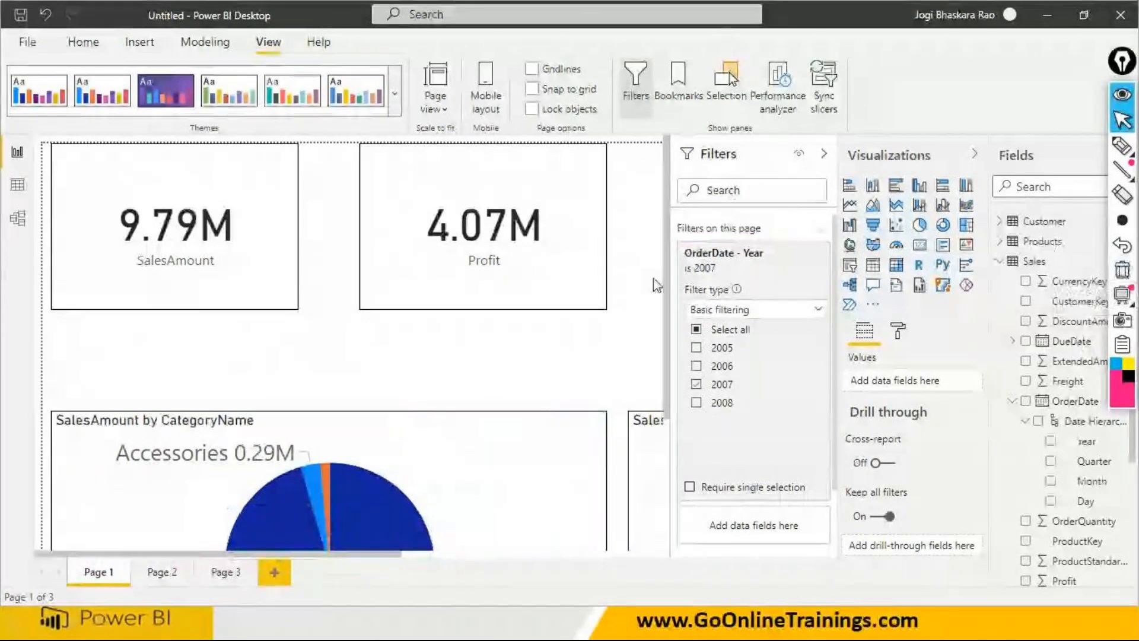
{"action": "mouse_move", "coordinate": [790, 260]}
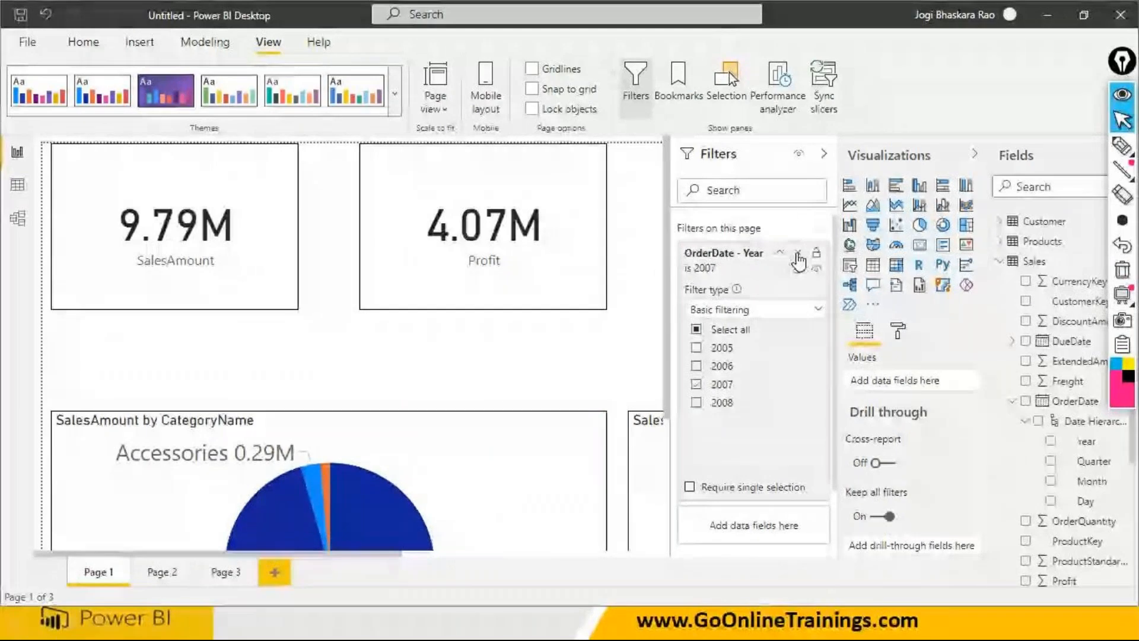
{"action": "left_click", "coordinate": [796, 254]}
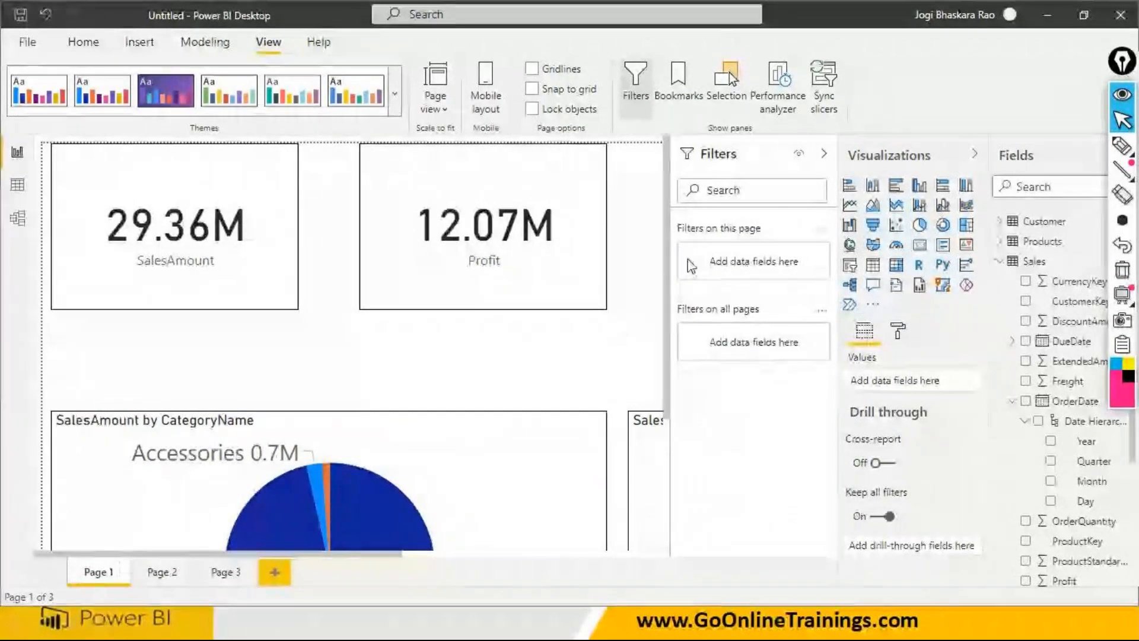
- Underline the "Filters on this page" heading with the pen and select the SalesAmount by CategoryName pie chart to show its filter levels
{"action": "left_click", "coordinate": [1122, 148]}
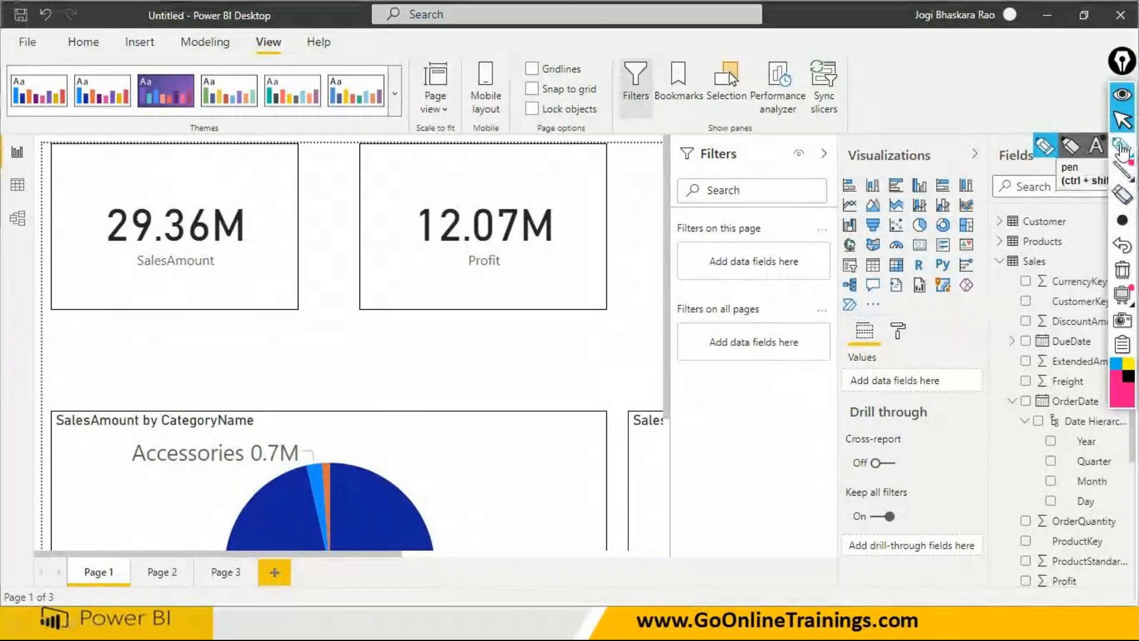
{"action": "left_click_drag", "start_coordinate": [671, 235], "coordinate": [769, 235]}
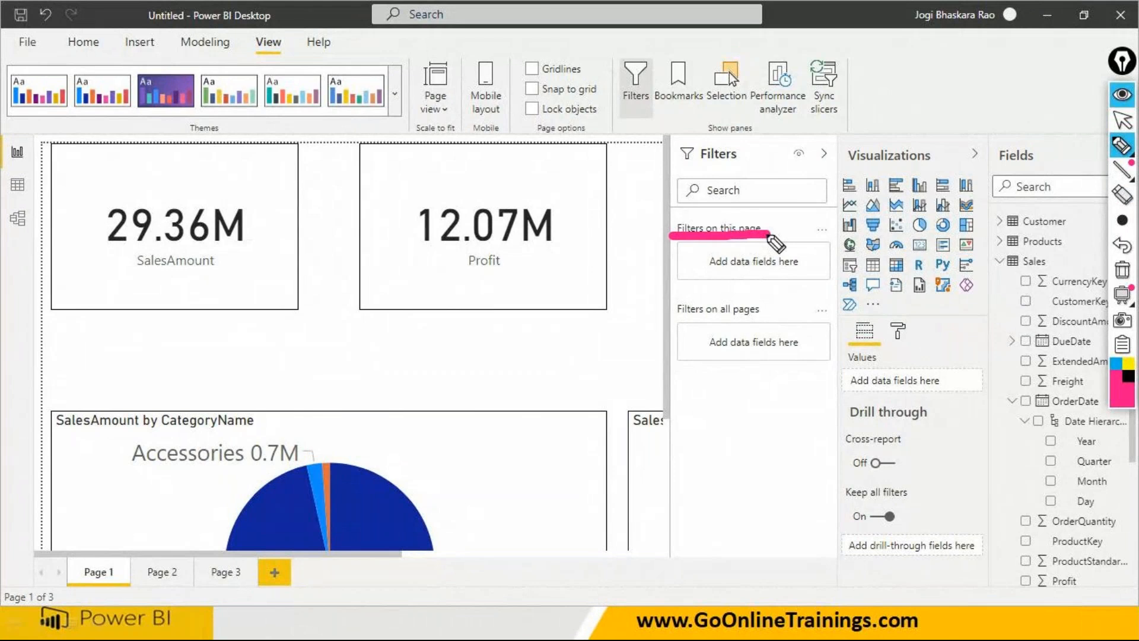
{"action": "key", "text": "Escape"}
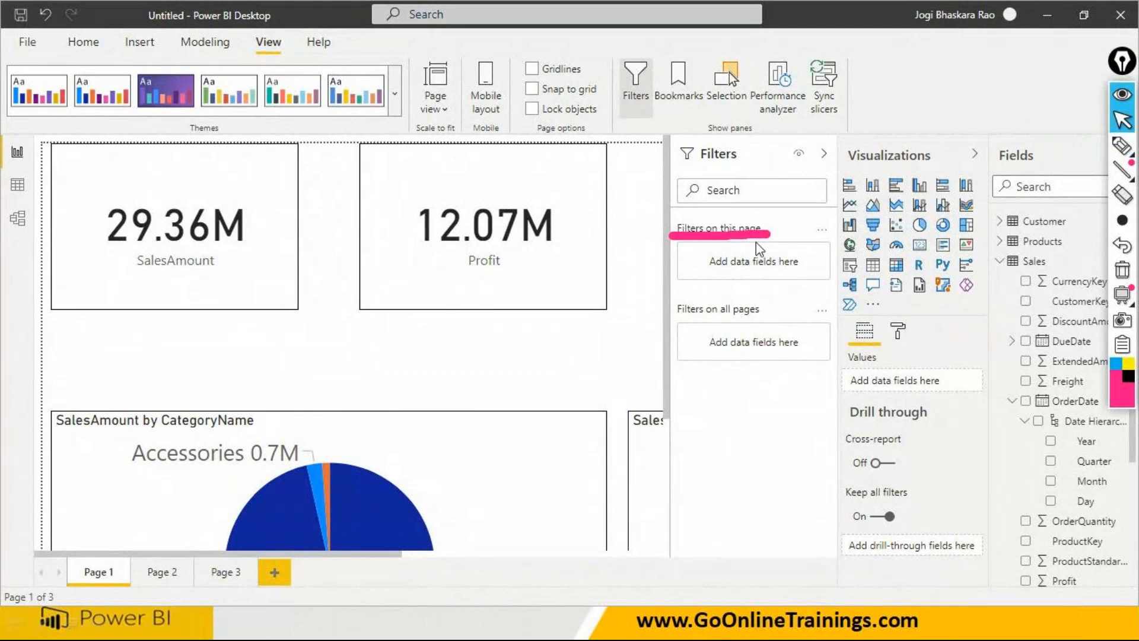
{"action": "left_click", "coordinate": [287, 458]}
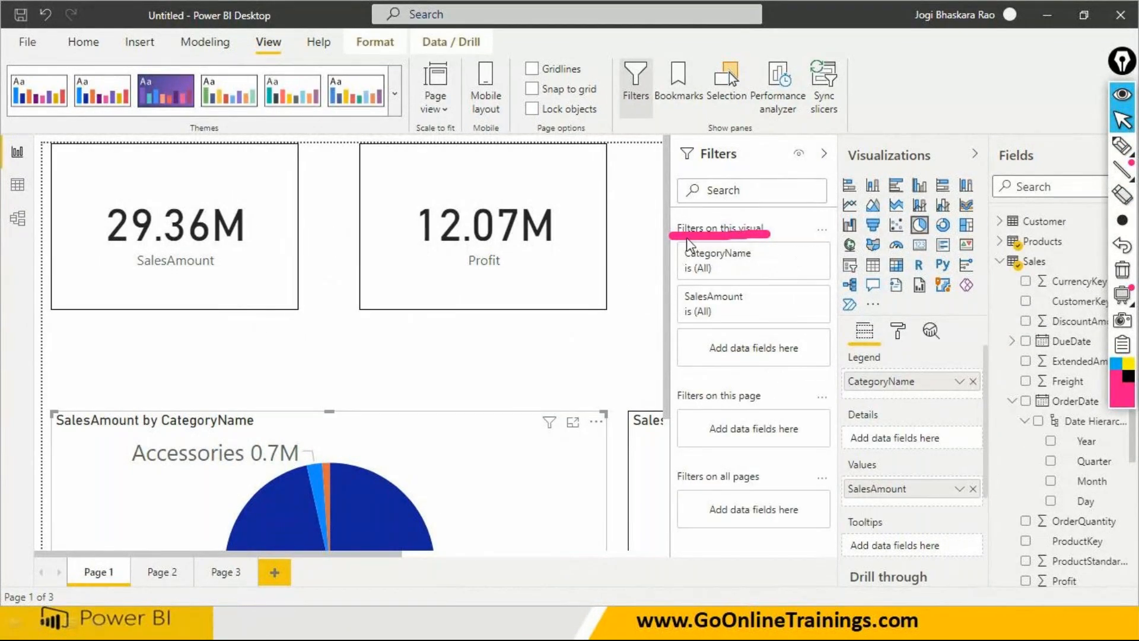
- Underline the page-level and all-pages filter headings in pink and put a check mark beside each of the three filter levels
{"action": "left_click", "coordinate": [1122, 148]}
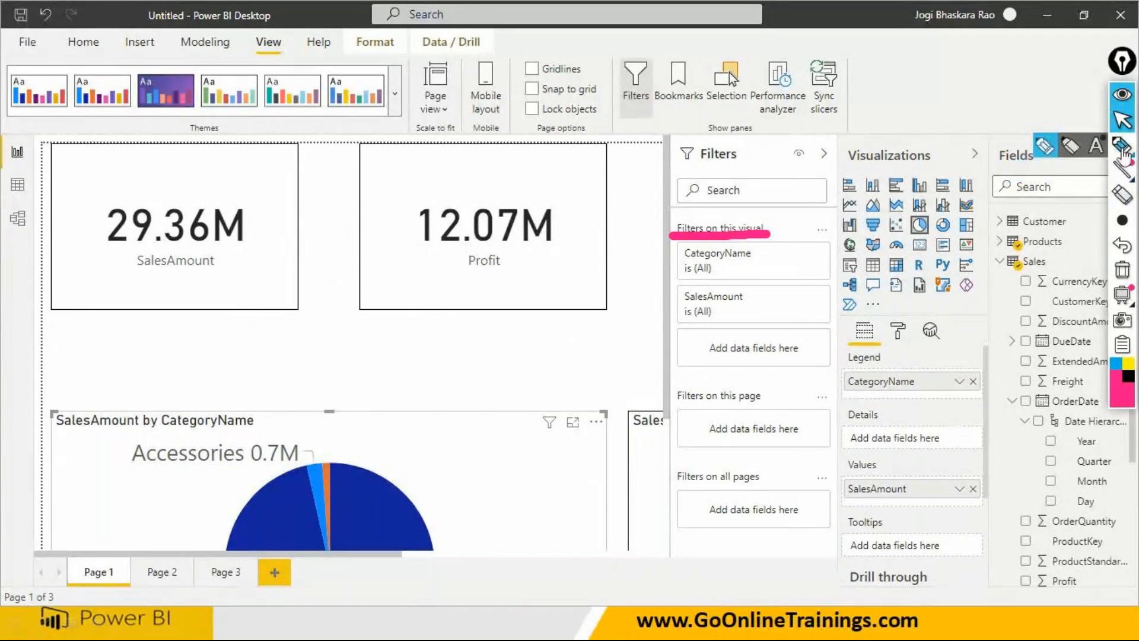
{"action": "left_click", "coordinate": [1123, 149]}
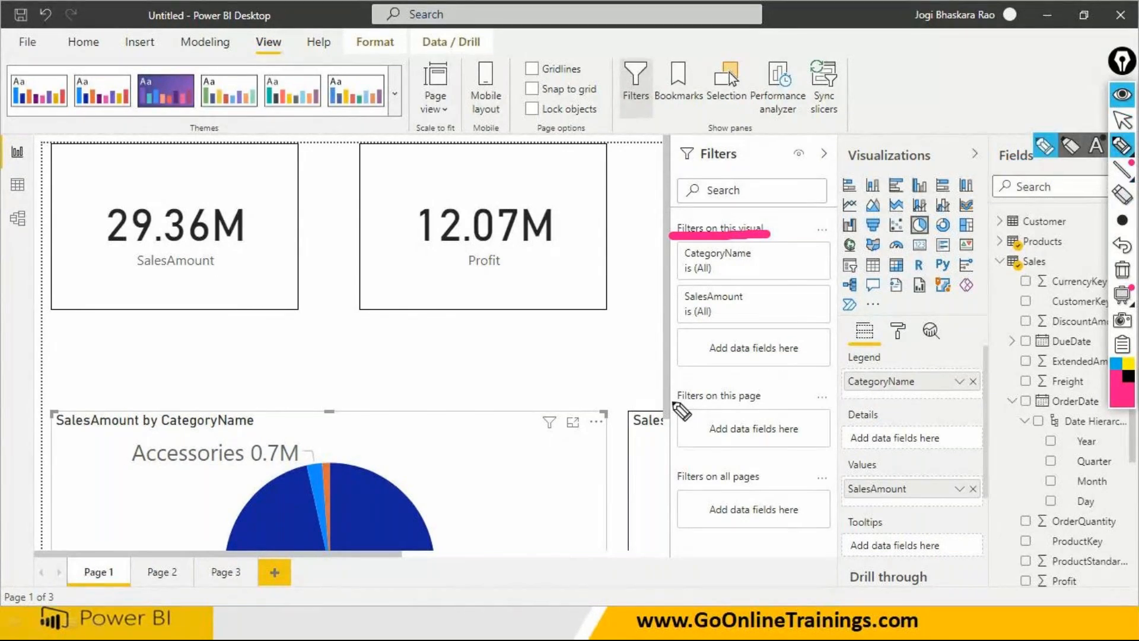
{"action": "left_click_drag", "start_coordinate": [670, 402], "coordinate": [766, 397]}
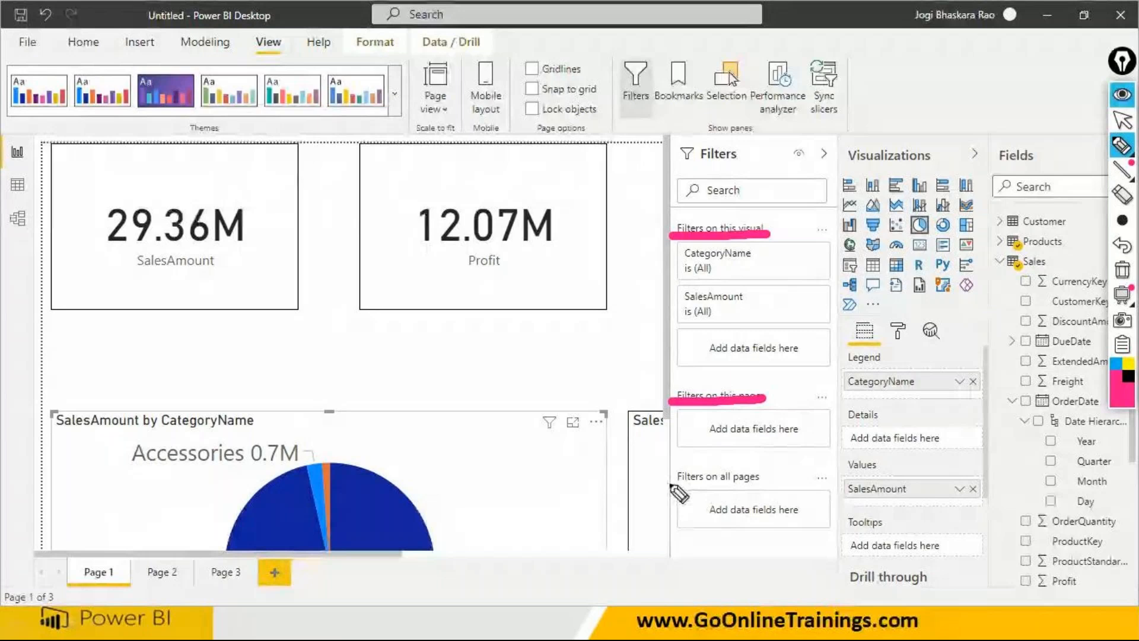
{"action": "left_click_drag", "start_coordinate": [670, 485], "coordinate": [768, 484]}
{"action": "mouse_move", "coordinate": [617, 225]}
{"action": "left_mouse_down"}
{"action": "mouse_move", "coordinate": [623, 243]}
{"action": "mouse_move", "coordinate": [661, 189]}
{"action": "left_mouse_up"}
{"action": "left_click_drag", "start_coordinate": [626, 387], "coordinate": [676, 345]}
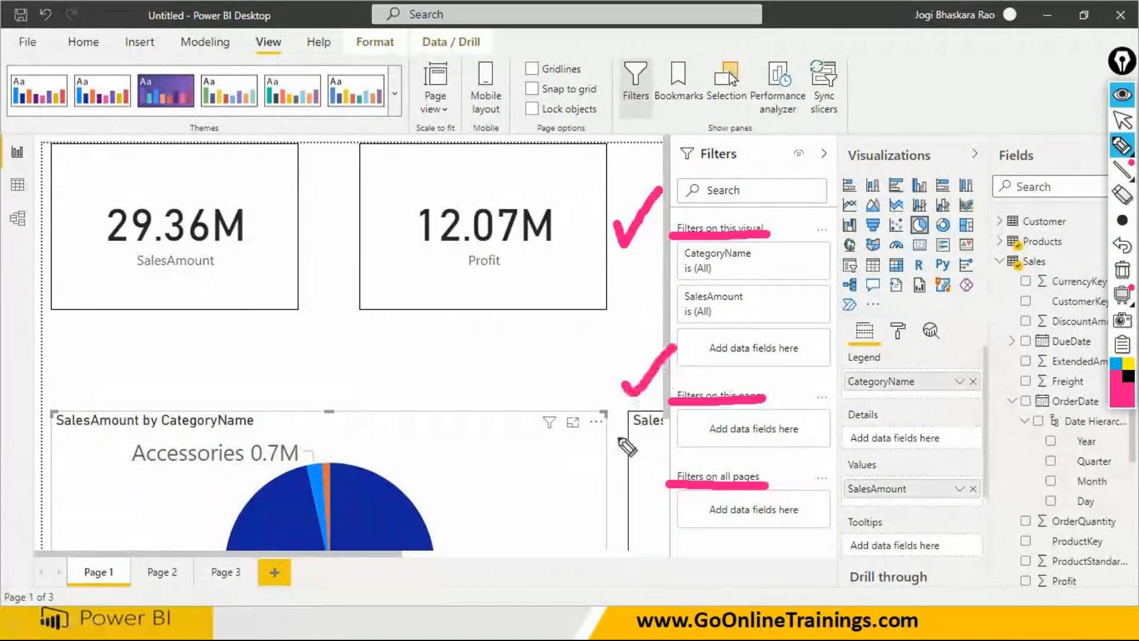
{"action": "left_click_drag", "start_coordinate": [606, 484], "coordinate": [653, 461]}
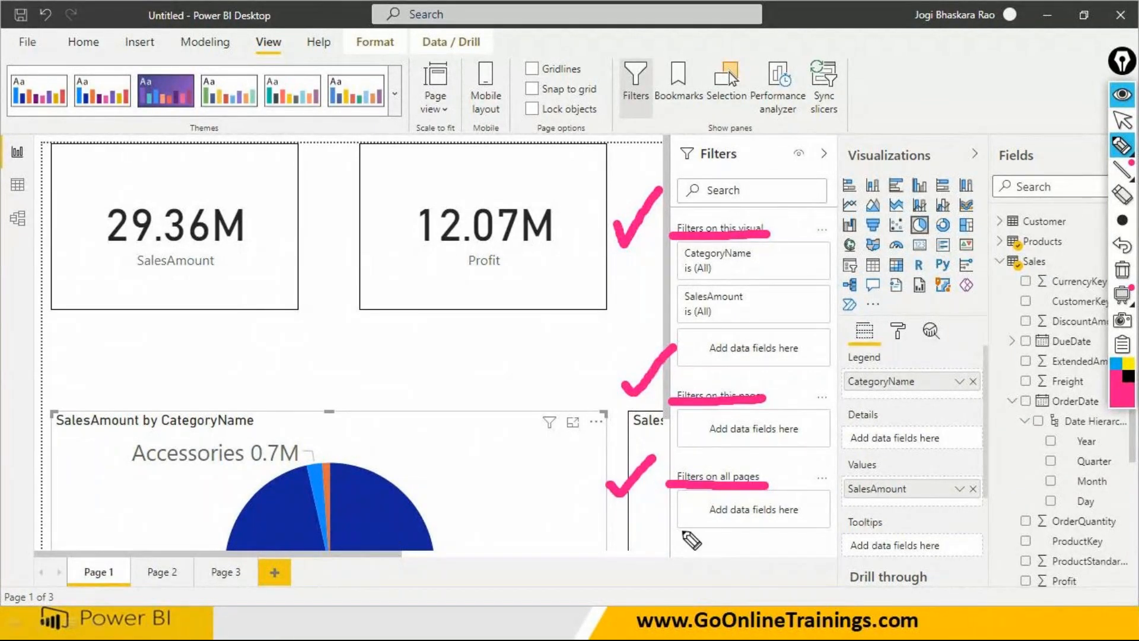
- Draw a pink pen stroke above each of the Page 1, Page 2 and Page 3 tabs
{"action": "left_click_drag", "start_coordinate": [93, 558], "coordinate": [128, 512]}
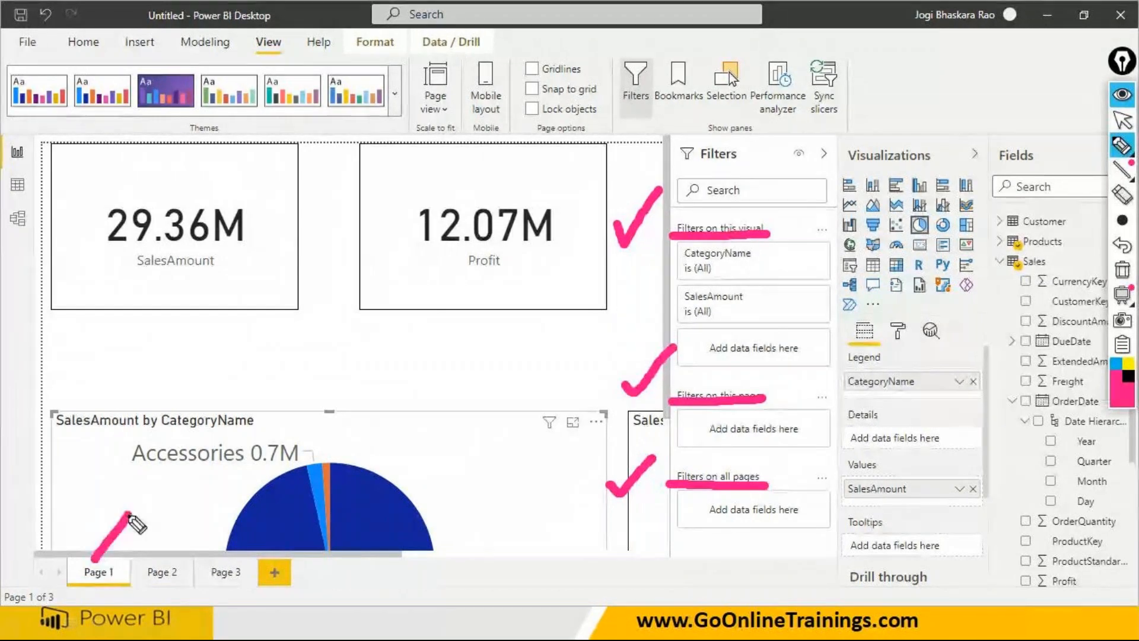
{"action": "left_click_drag", "start_coordinate": [164, 561], "coordinate": [208, 505]}
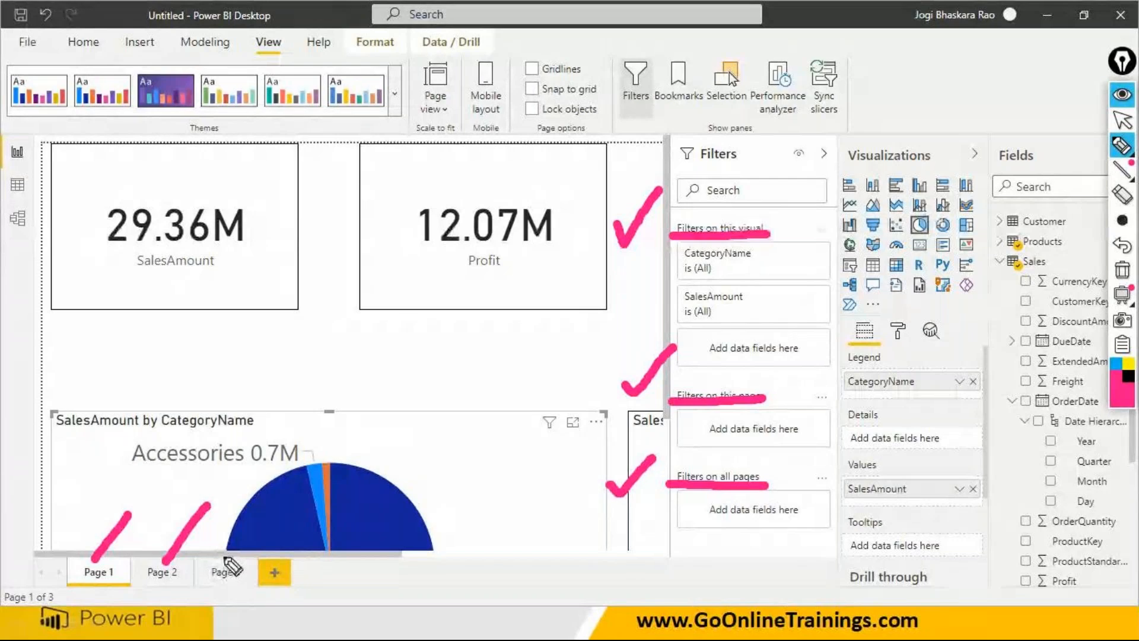
{"action": "left_click_drag", "start_coordinate": [221, 557], "coordinate": [259, 522]}
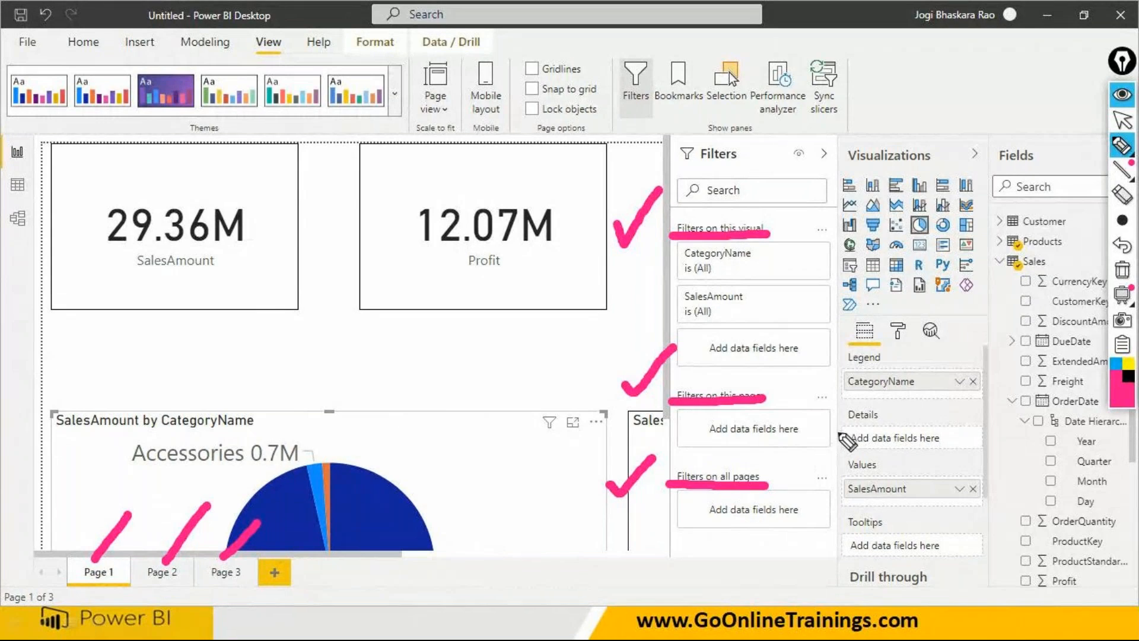
- Add the Customer table's Region field as a filter on all pages and clear the pen annotations
{"action": "left_click", "coordinate": [1122, 120]}
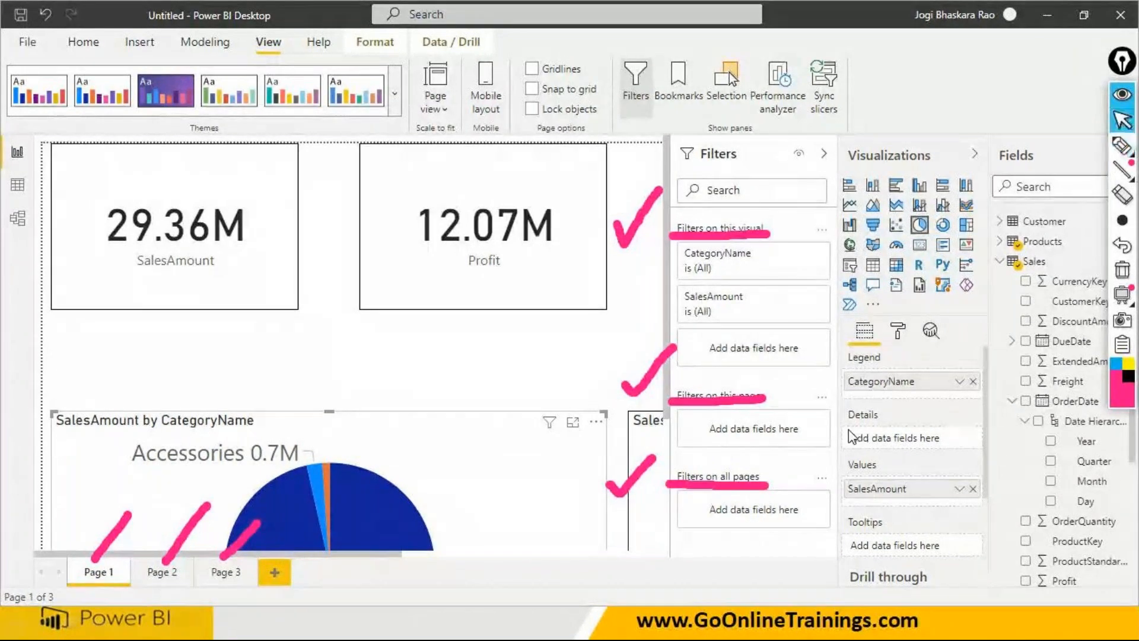
{"action": "left_click", "coordinate": [1001, 261]}
{"action": "left_click", "coordinate": [1001, 222]}
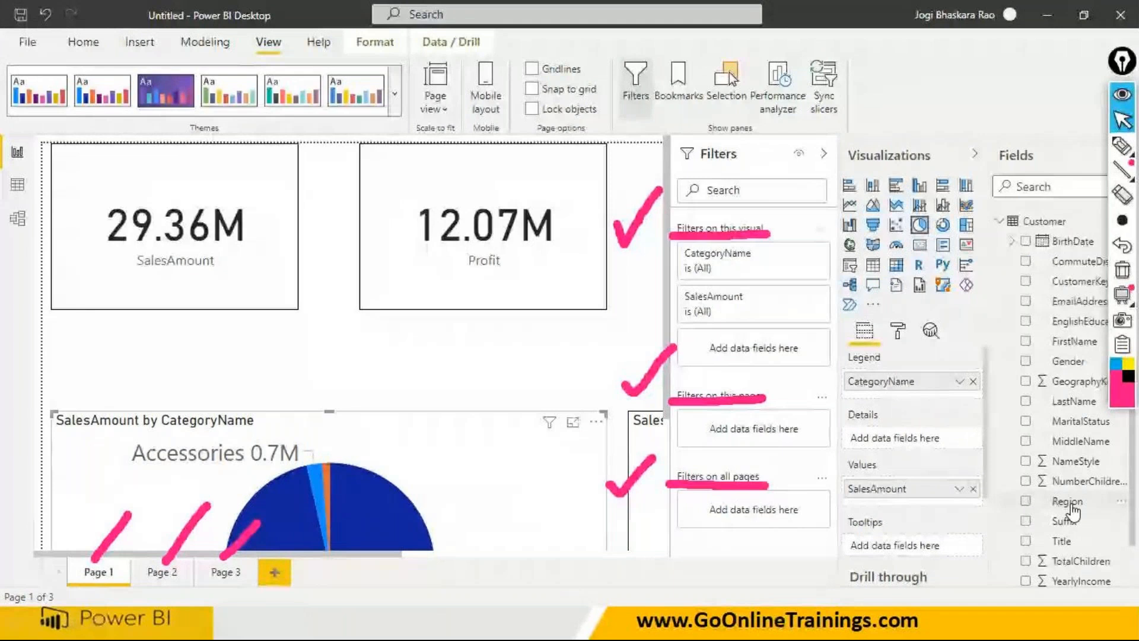
{"action": "left_click_drag", "start_coordinate": [1071, 506], "coordinate": [776, 519]}
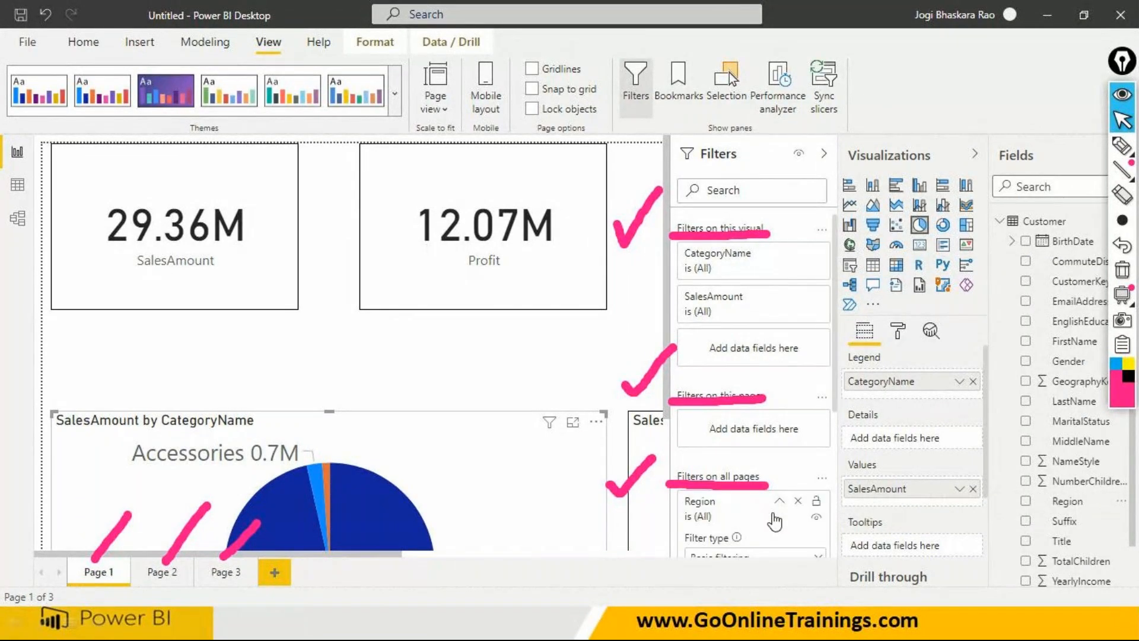
{"action": "scroll", "coordinate": [775, 520], "scroll_direction": "down", "scroll_amount": 3}
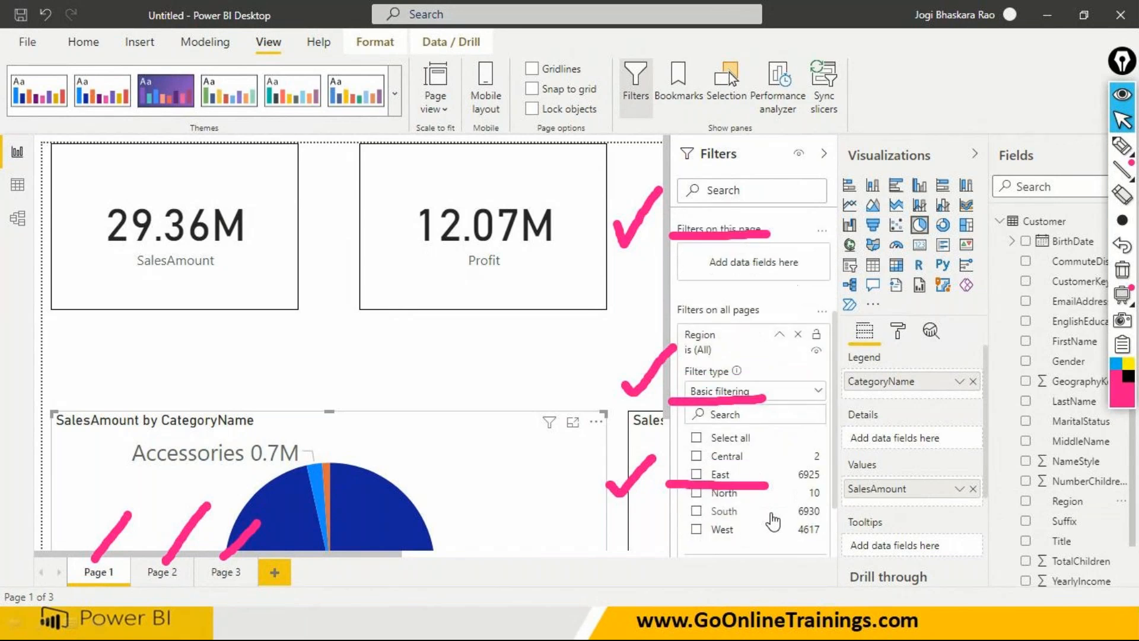
{"action": "left_click", "coordinate": [1122, 270]}
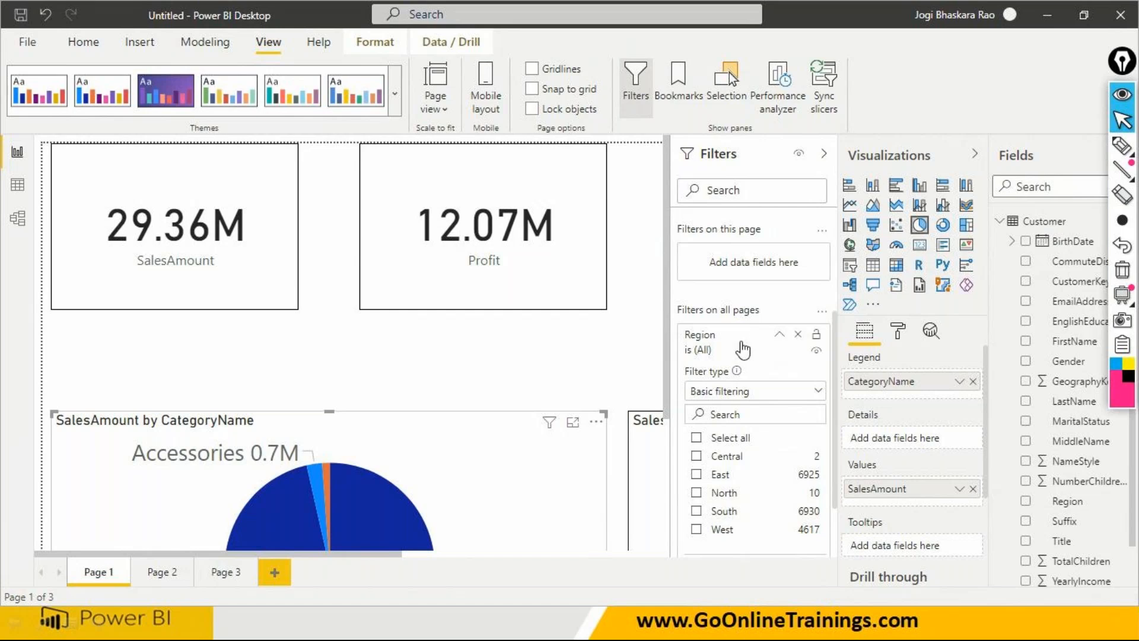
- With Page 3 open, limit the all-pages Region filter to East only
{"action": "left_click", "coordinate": [696, 438]}
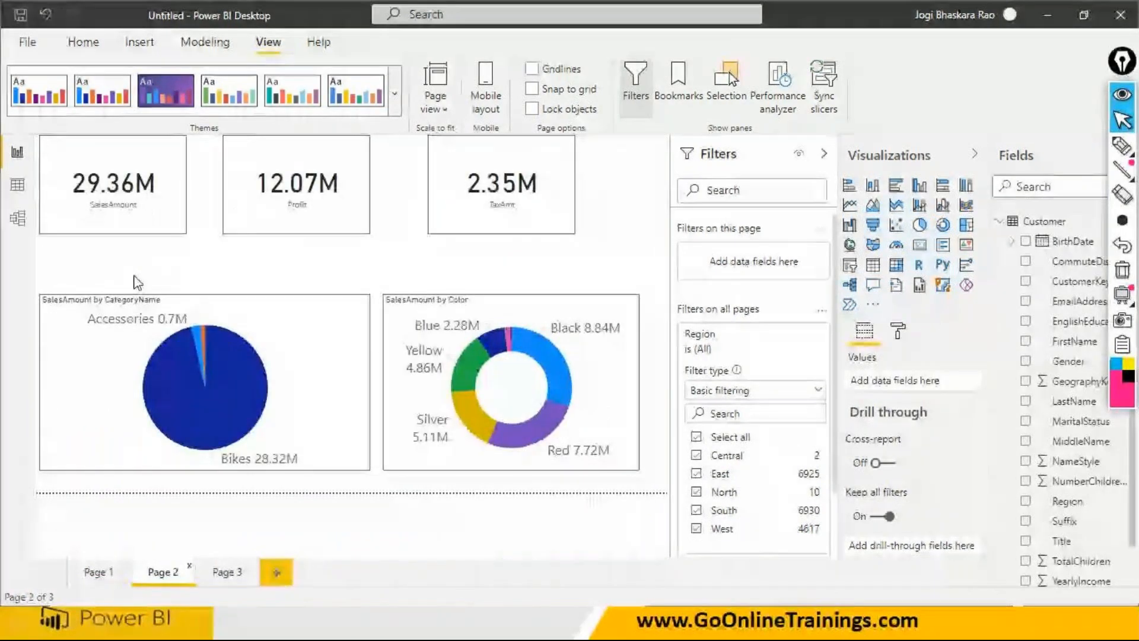
{"action": "left_click", "coordinate": [232, 572]}
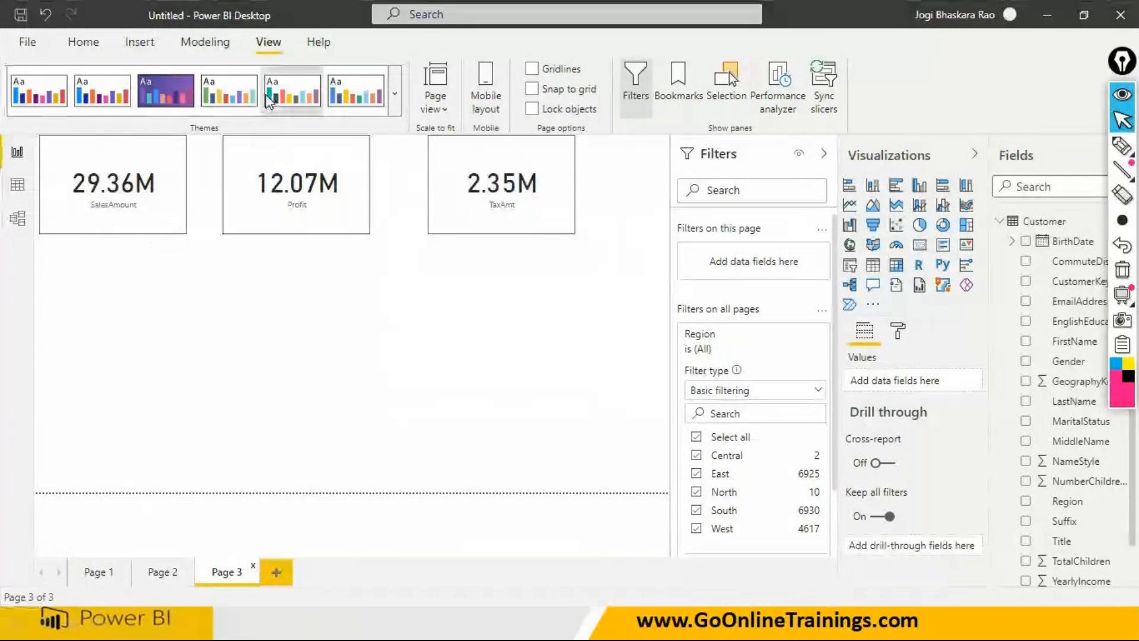
{"action": "left_click", "coordinate": [697, 437]}
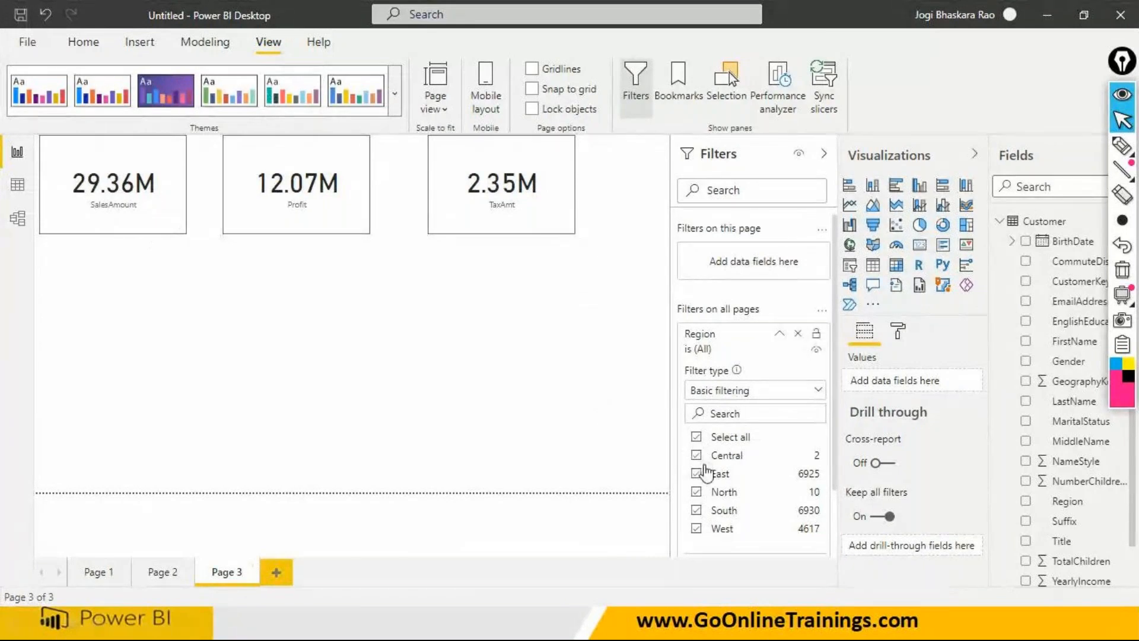
{"action": "left_click", "coordinate": [697, 474]}
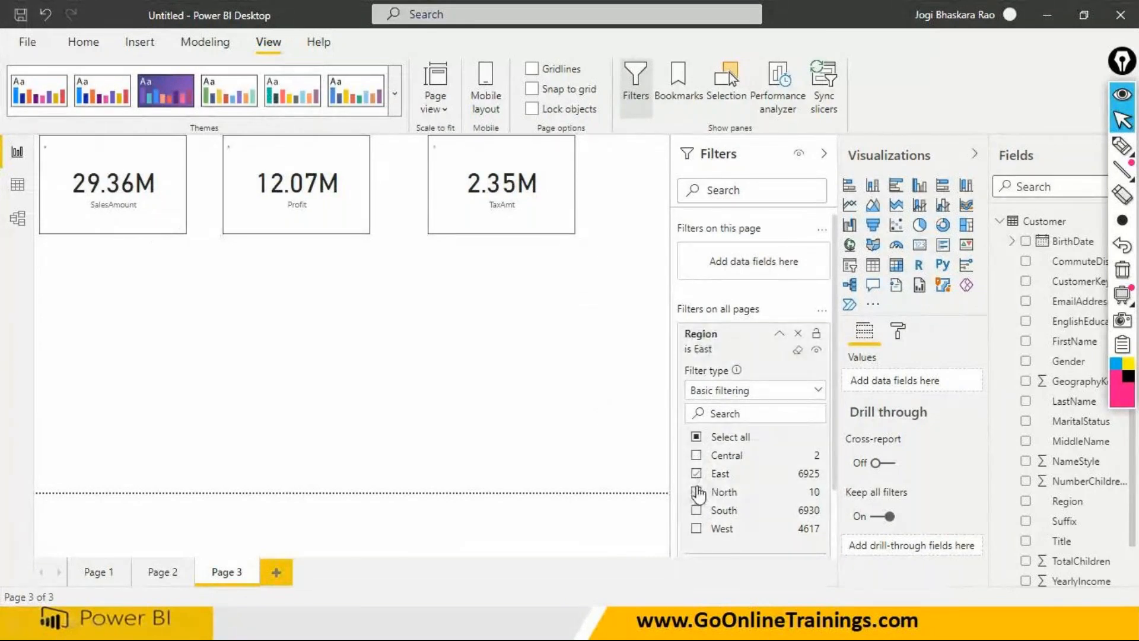
- Compare the cards and charts on Page 1, Page 2 and Page 3 under the all-pages Region filter
{"action": "left_click", "coordinate": [102, 571]}
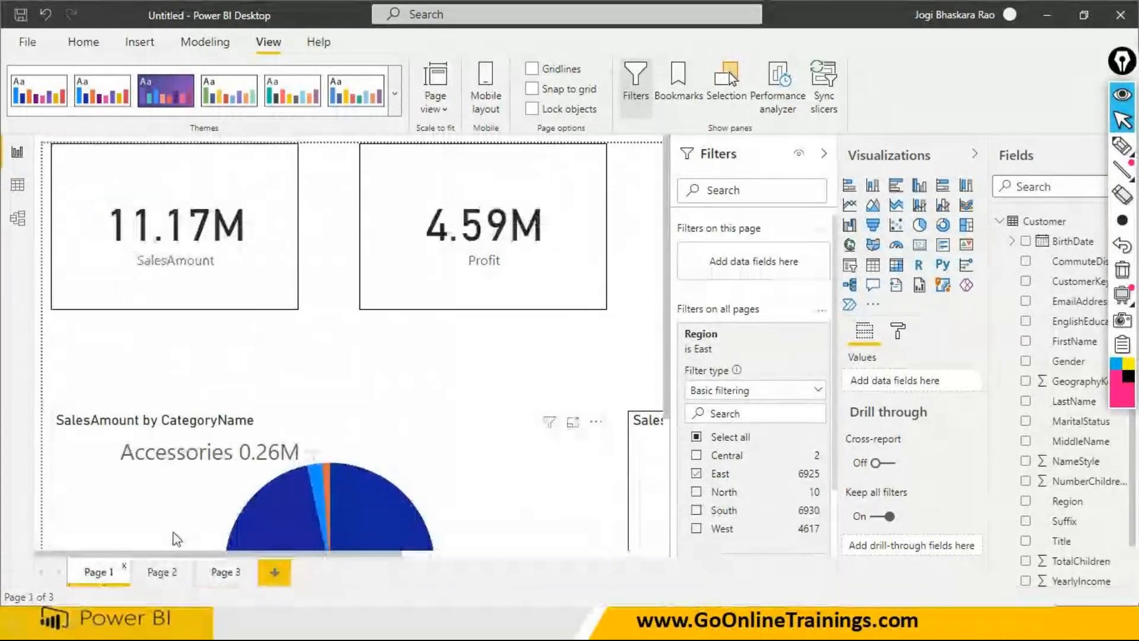
{"action": "left_click", "coordinate": [178, 574]}
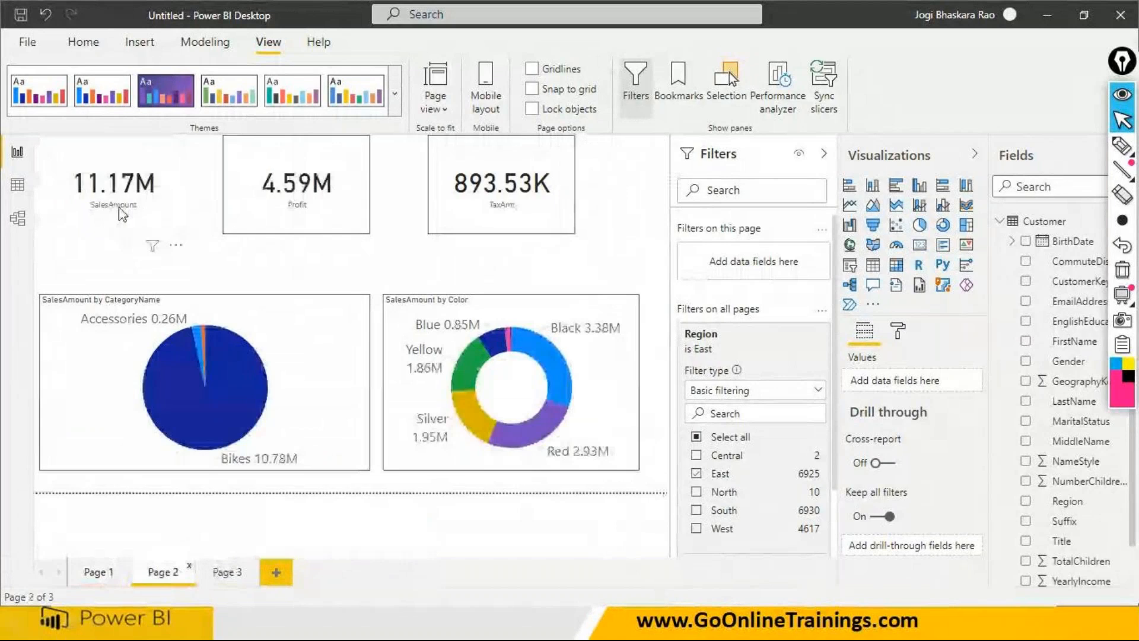
{"action": "left_click", "coordinate": [97, 573]}
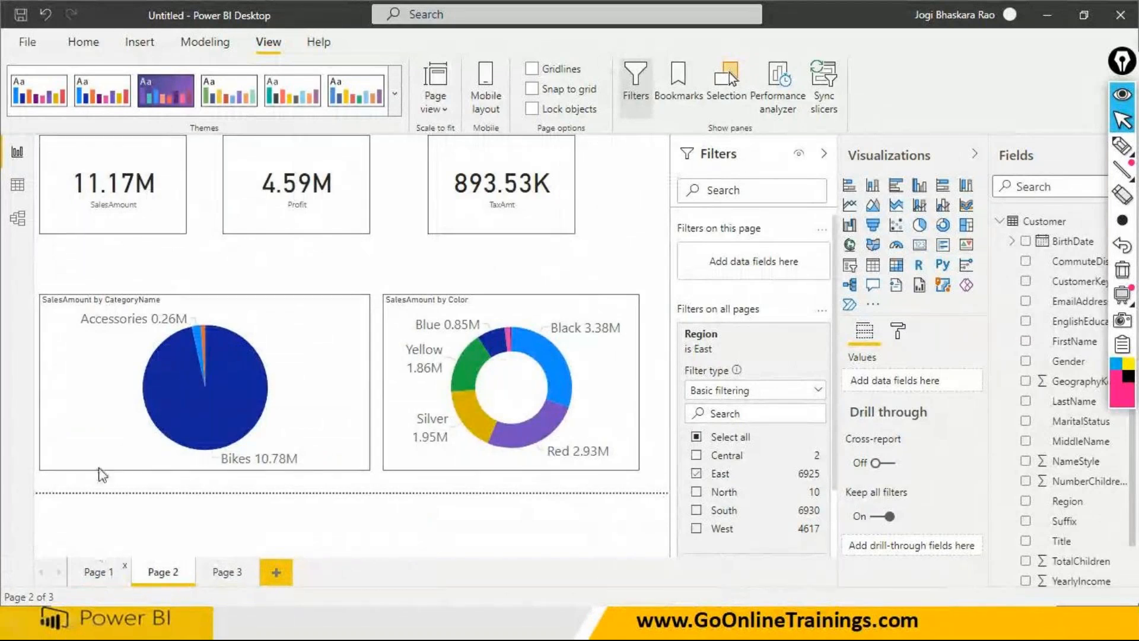
{"action": "left_click", "coordinate": [159, 573]}
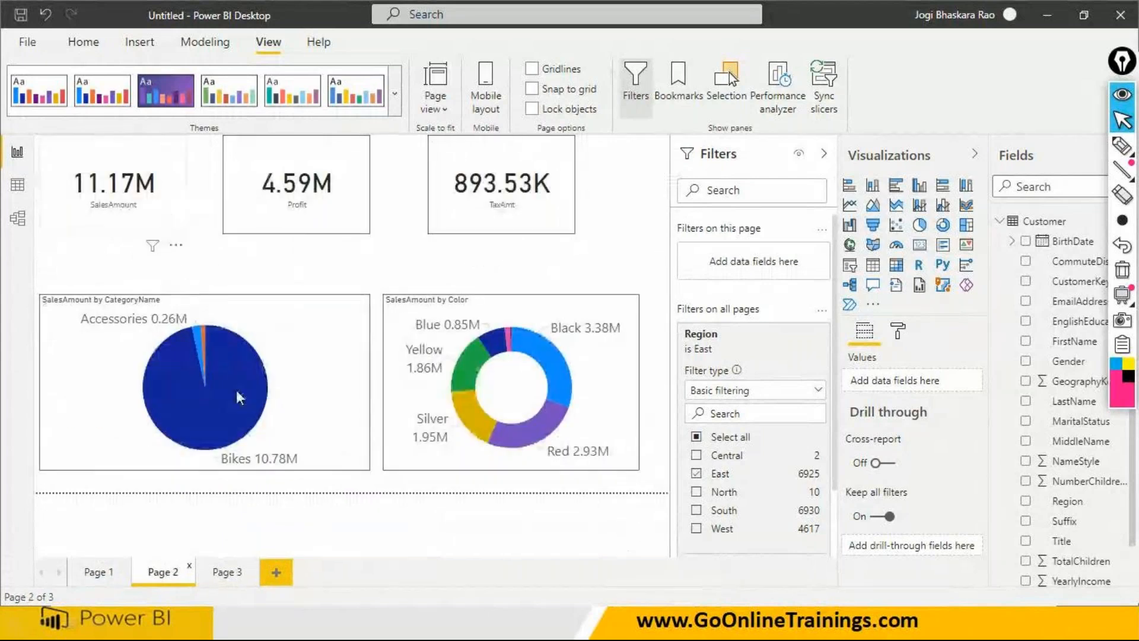
{"action": "left_click", "coordinate": [227, 572]}
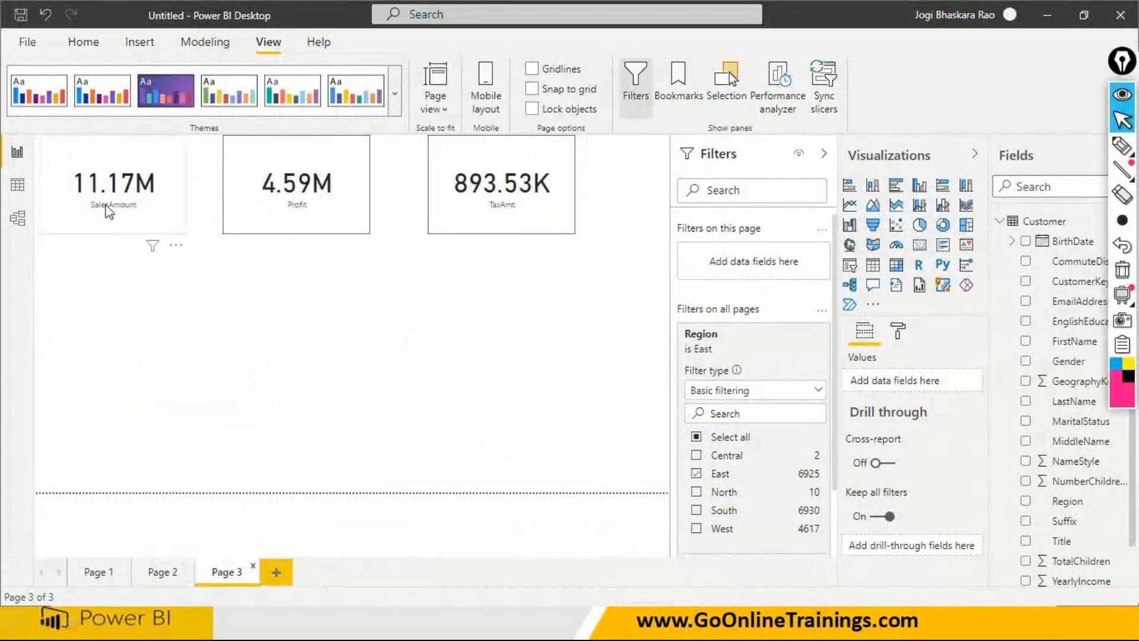
- Limit the all-pages Region filter to North only and check its effect on Page 2 and Page 1
{"action": "left_click", "coordinate": [696, 473]}
{"action": "left_click", "coordinate": [697, 493]}
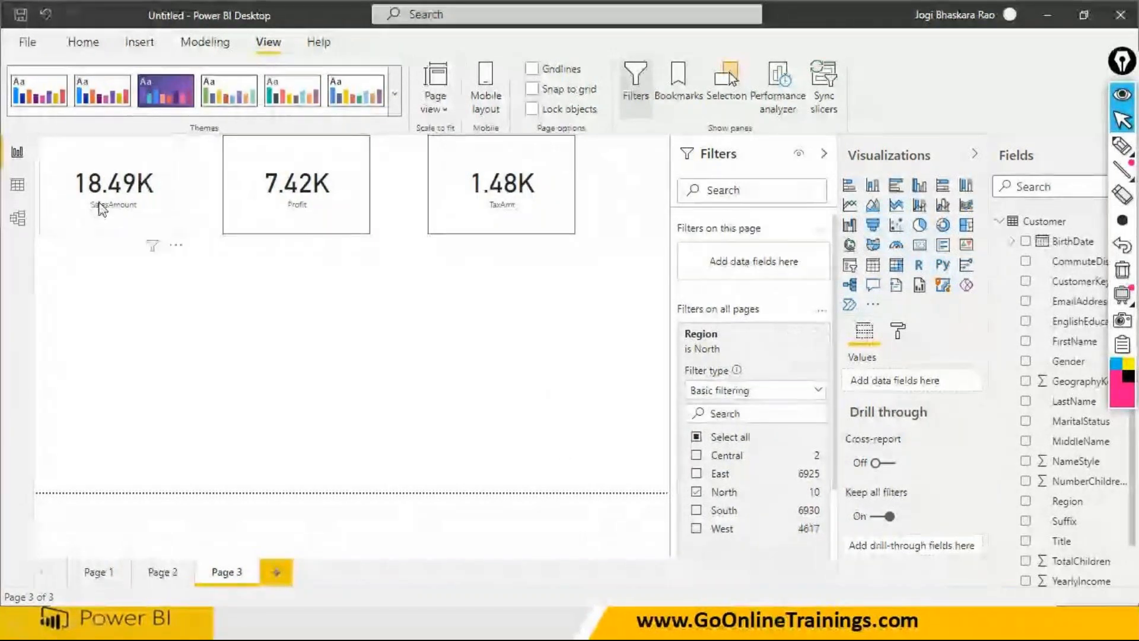
{"action": "left_click", "coordinate": [157, 571]}
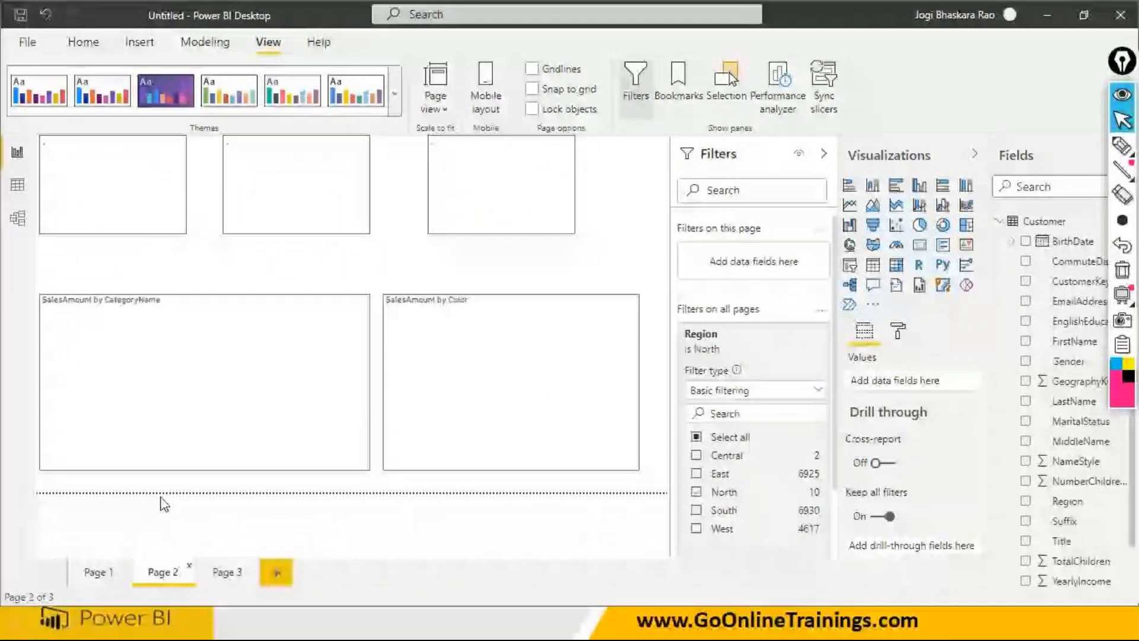
{"action": "left_click", "coordinate": [97, 573]}
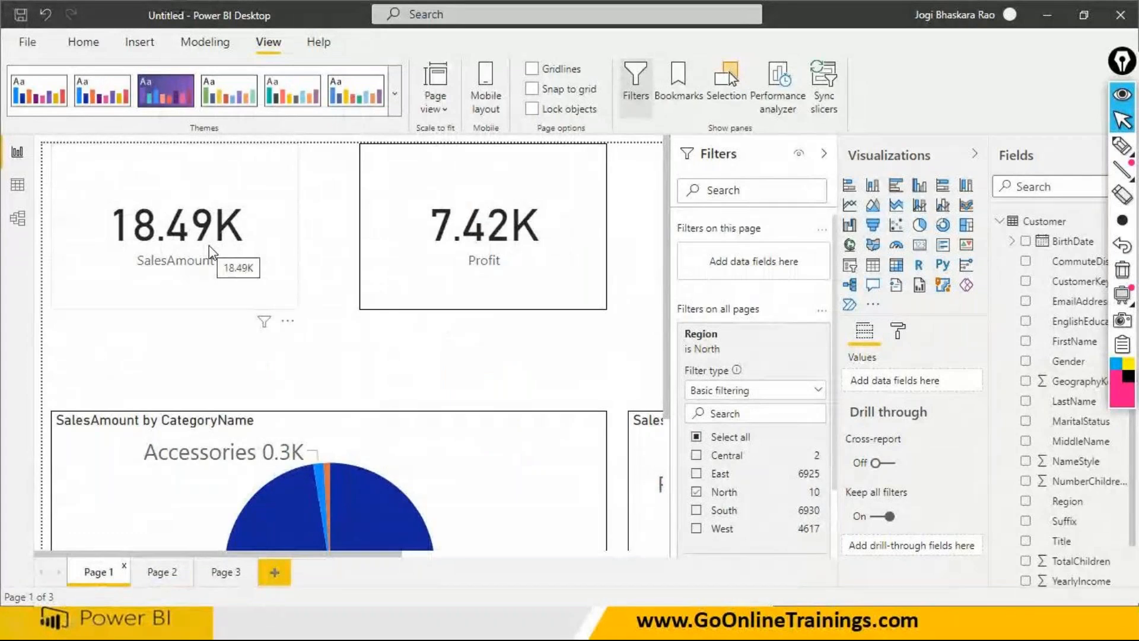
{"action": "left_click", "coordinate": [210, 252]}
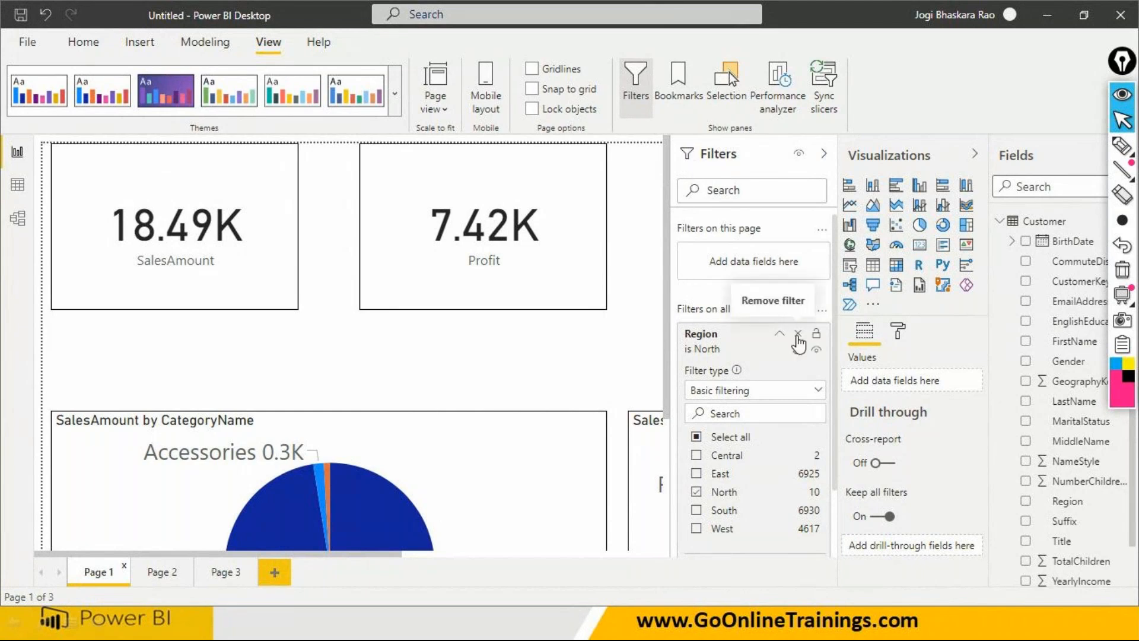
- Remove the Region filter from all pages and set the page view to Fit to page
{"action": "left_click", "coordinate": [798, 335]}
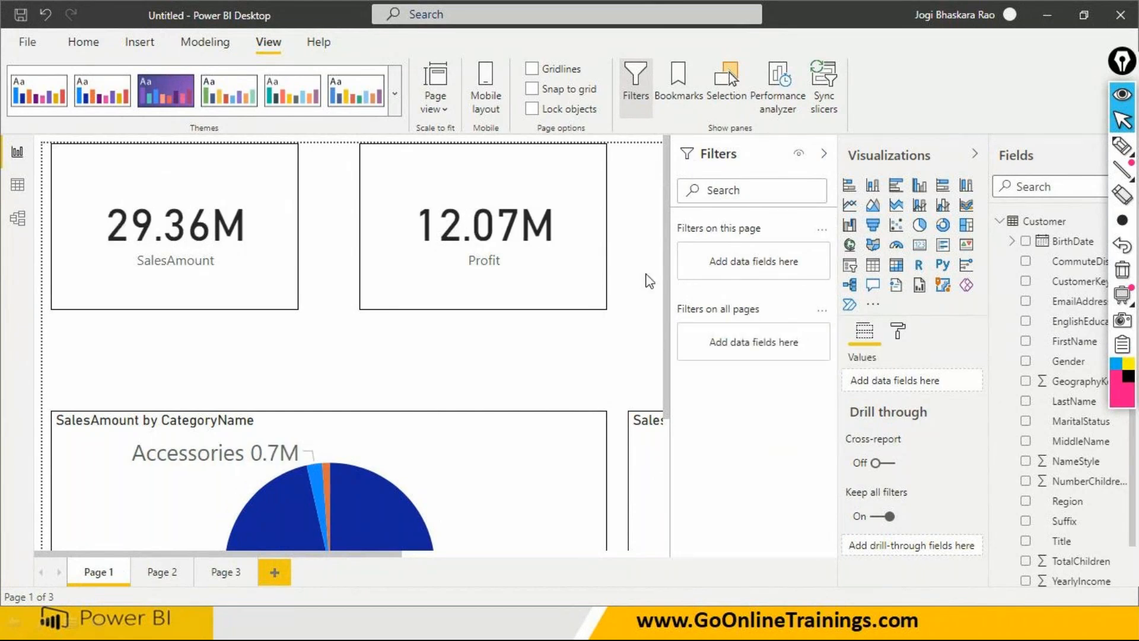
{"action": "scroll", "coordinate": [650, 282], "scroll_direction": "right", "scroll_amount": 1}
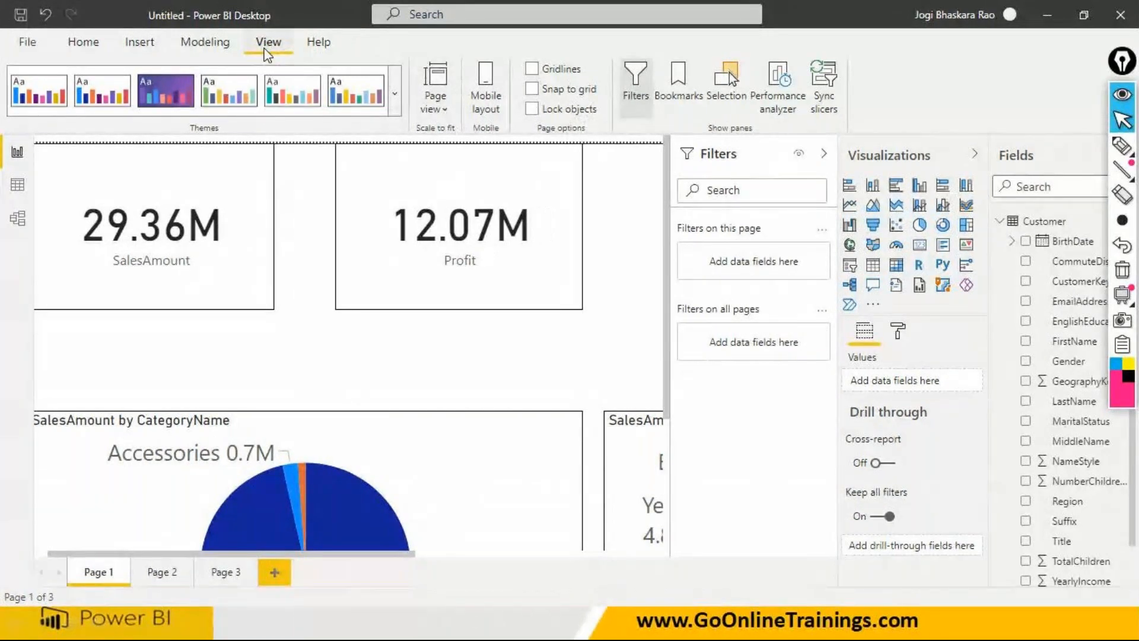
{"action": "left_click", "coordinate": [430, 109]}
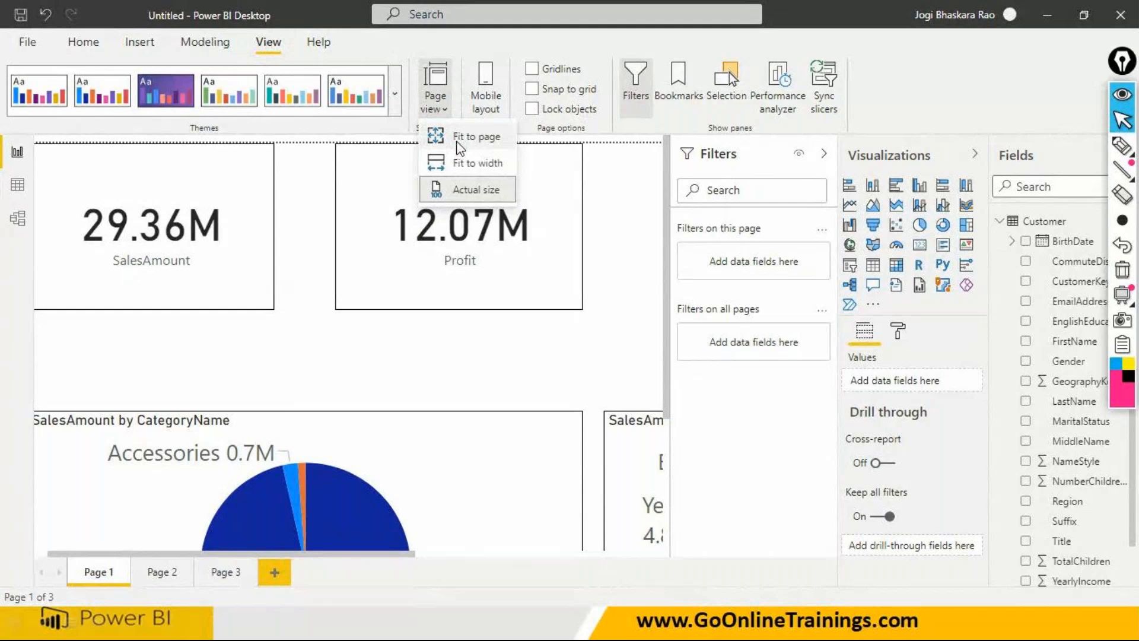
{"action": "left_click", "coordinate": [457, 147]}
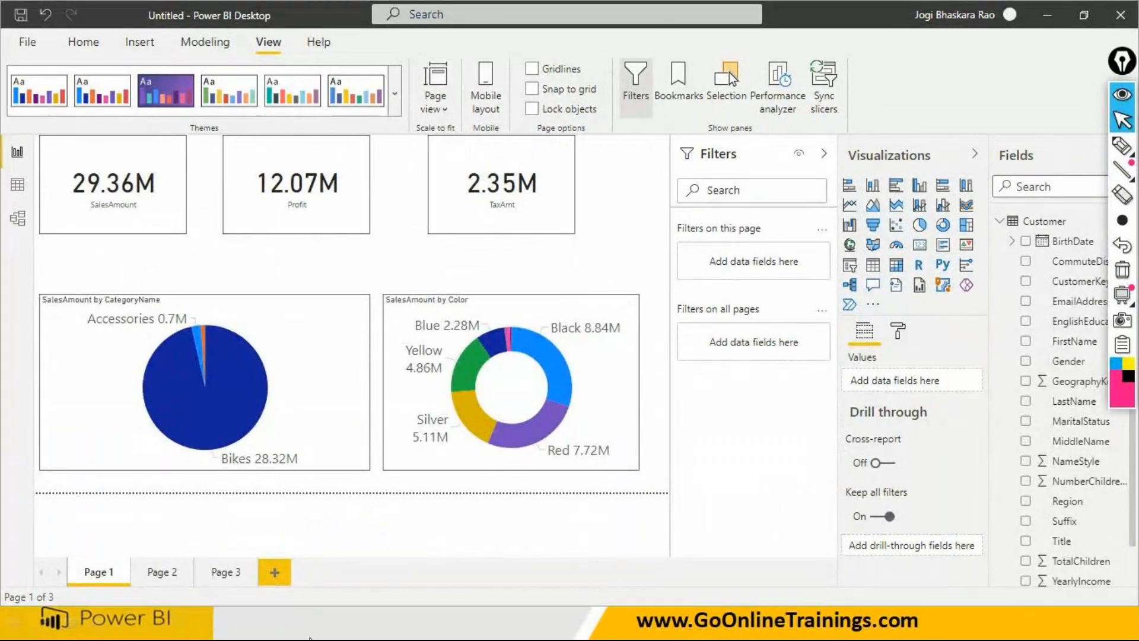
{"action": "key", "text": "super"}
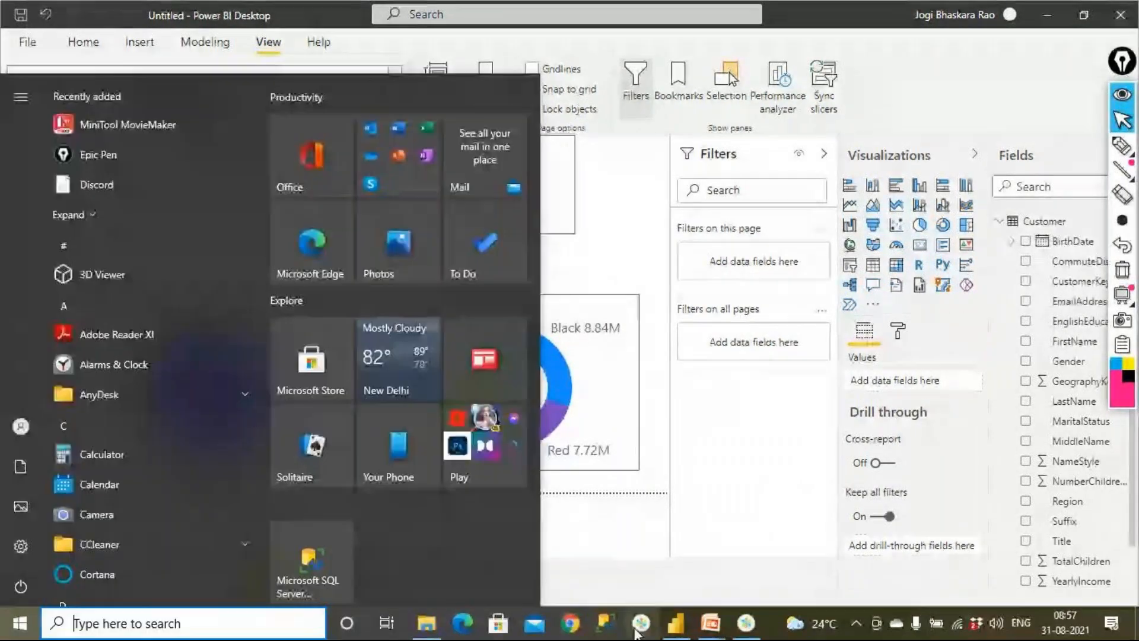
{"action": "left_click", "coordinate": [682, 624]}
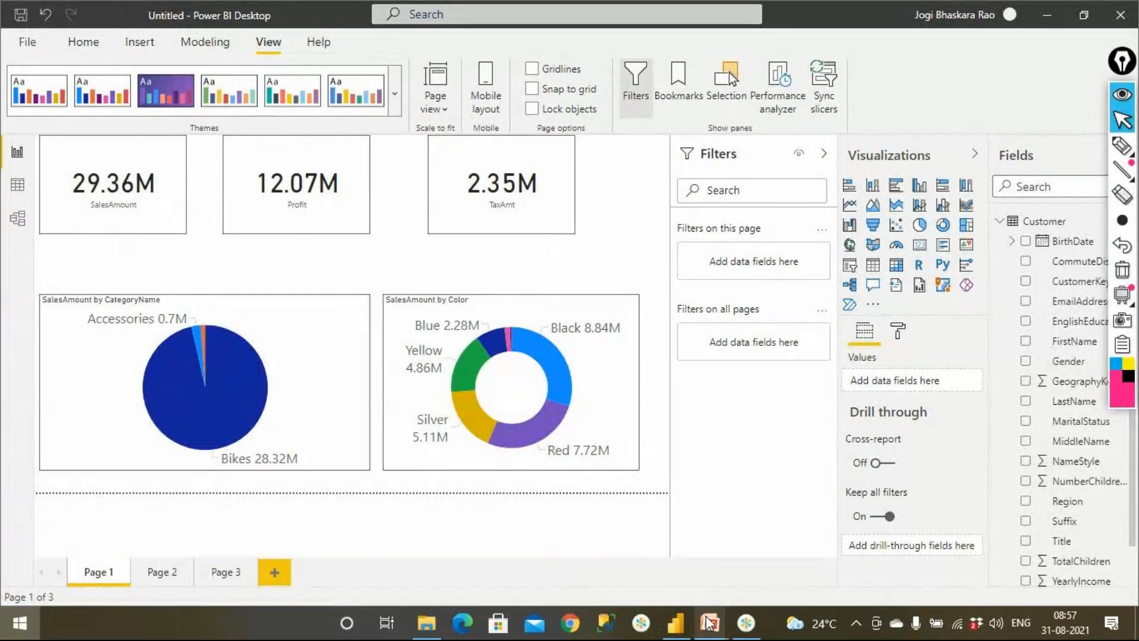
{"action": "key", "text": "super"}
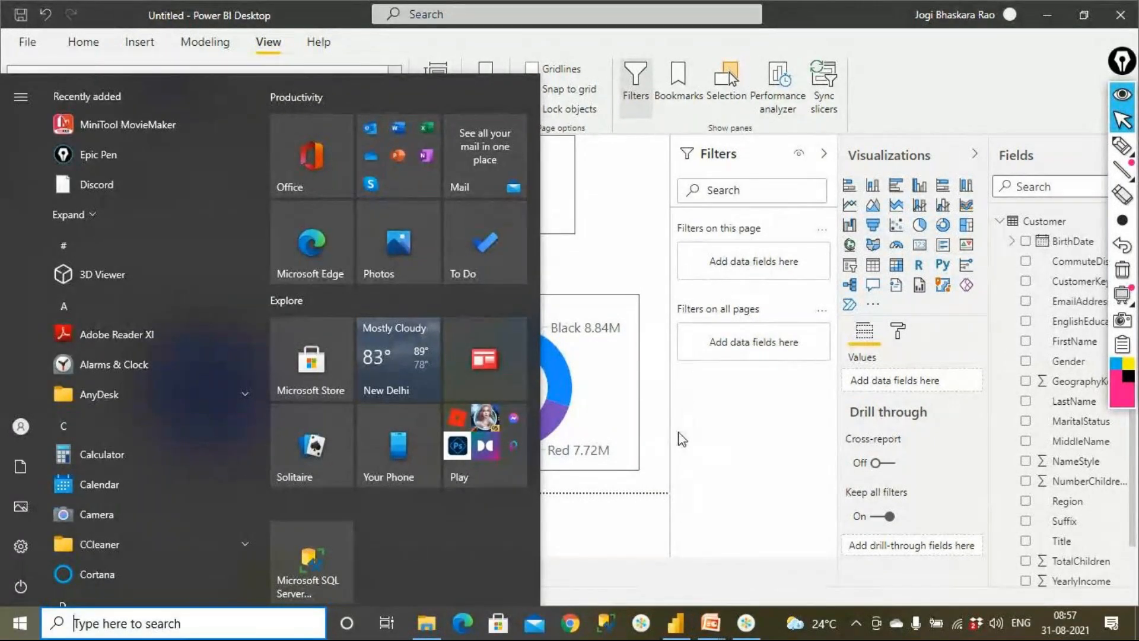
{"action": "left_click", "coordinate": [605, 274]}
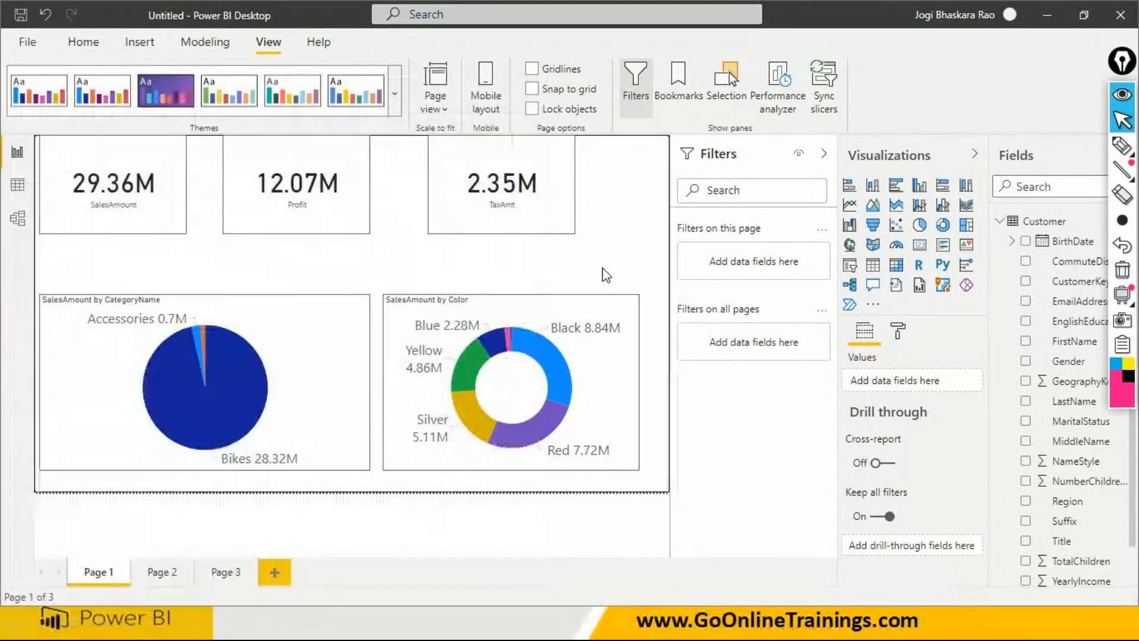
- Add the Sales table's OrderDate field as a page-level filter on Page 1
{"action": "left_click", "coordinate": [1012, 242]}
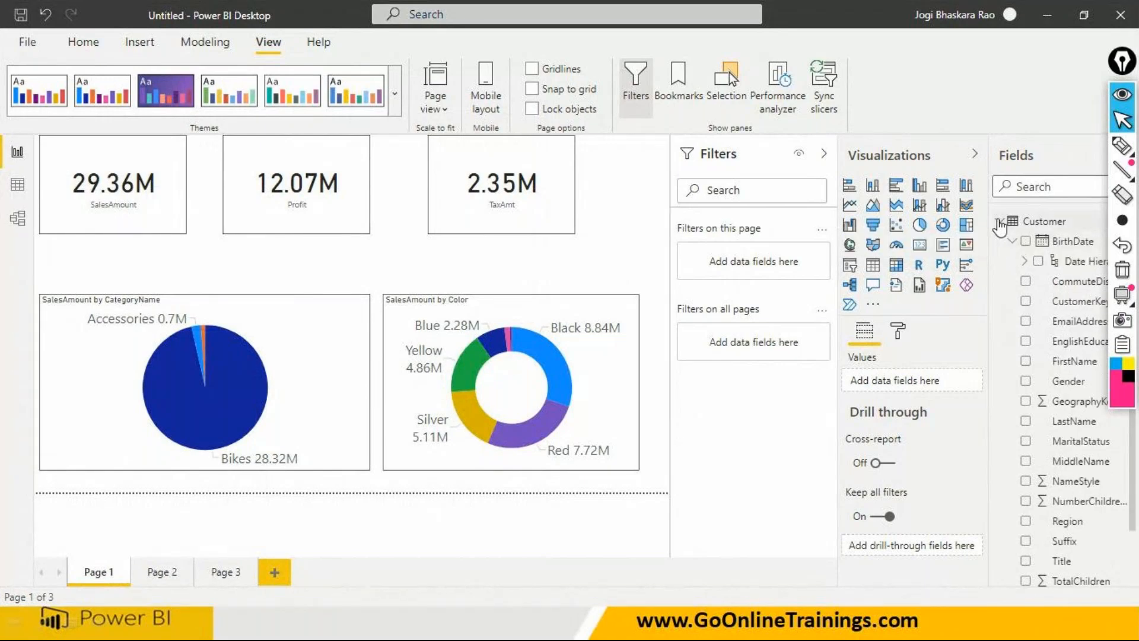
{"action": "left_click", "coordinate": [1000, 222]}
{"action": "left_click", "coordinate": [999, 262]}
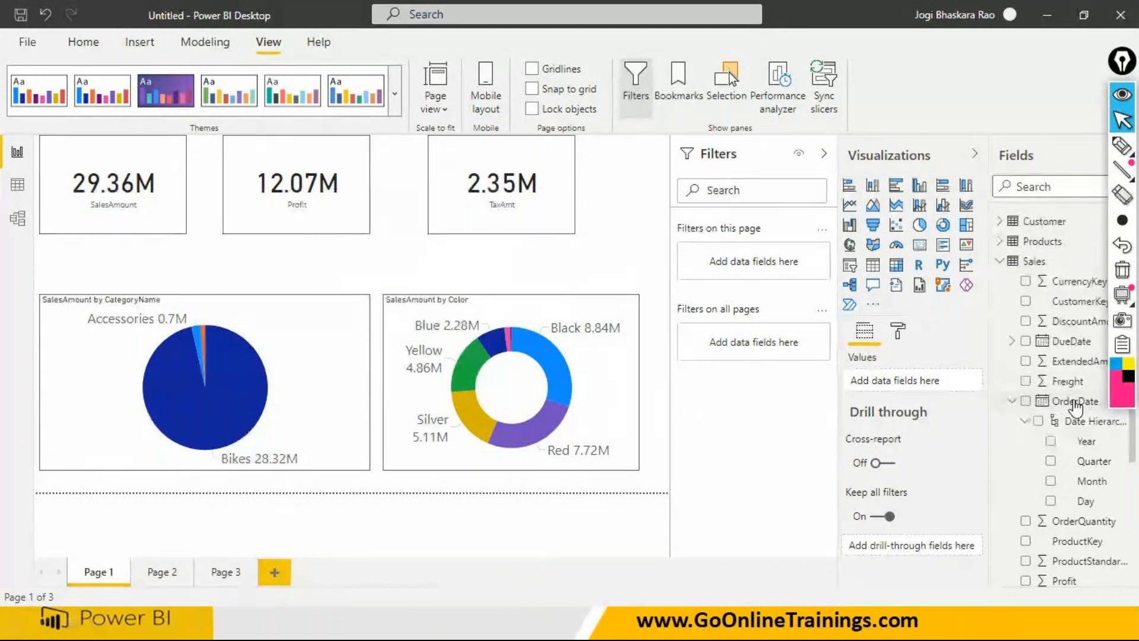
{"action": "left_click_drag", "start_coordinate": [1076, 406], "coordinate": [772, 264]}
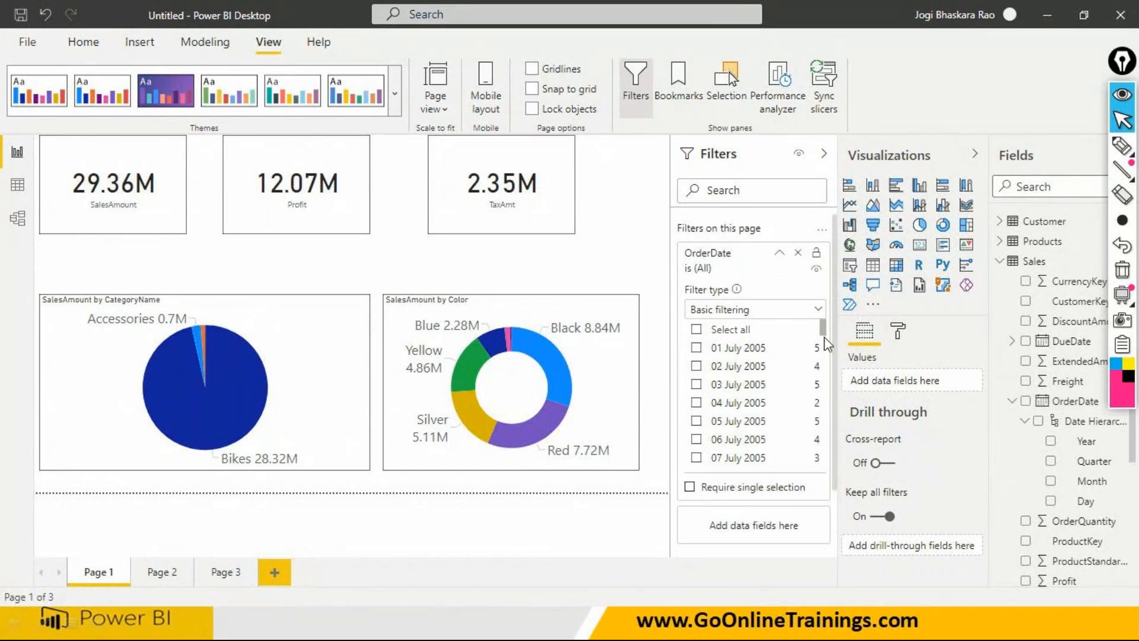
- Review the OrderDate filter's date conditions under Advanced filtering and remove the filter from the page
{"action": "left_click", "coordinate": [769, 313]}
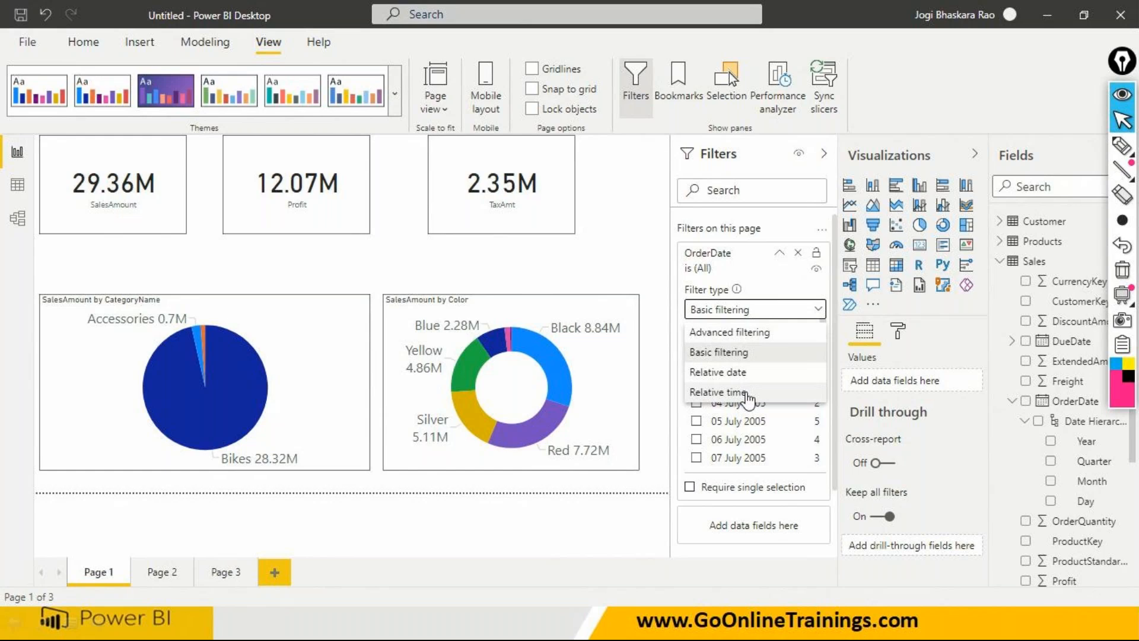
{"action": "left_click", "coordinate": [741, 334]}
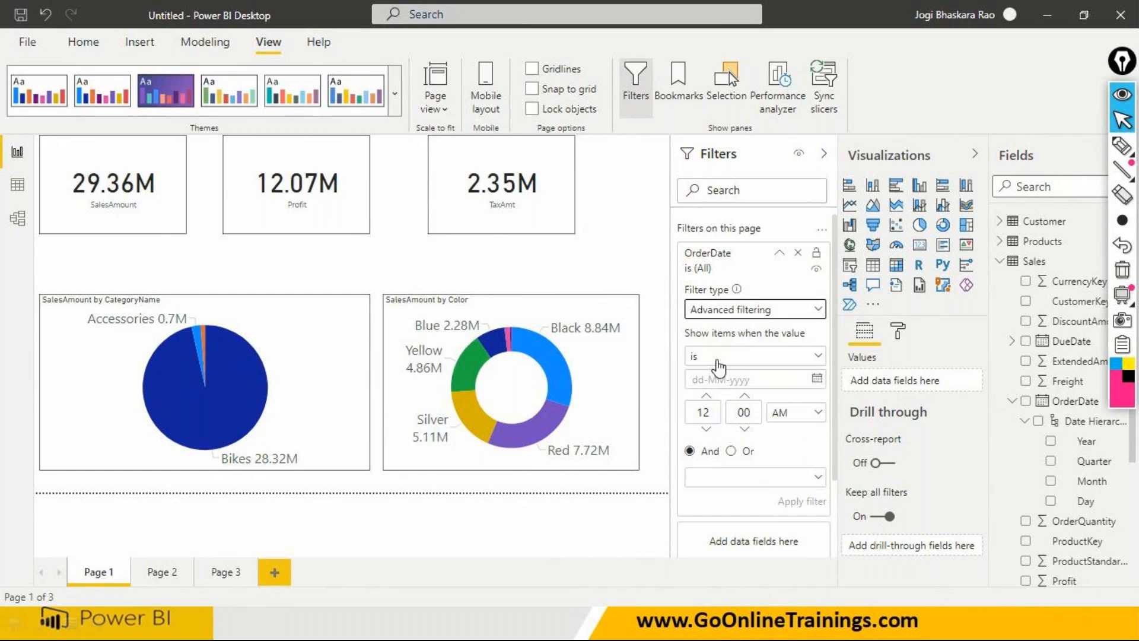
{"action": "left_click", "coordinate": [717, 359]}
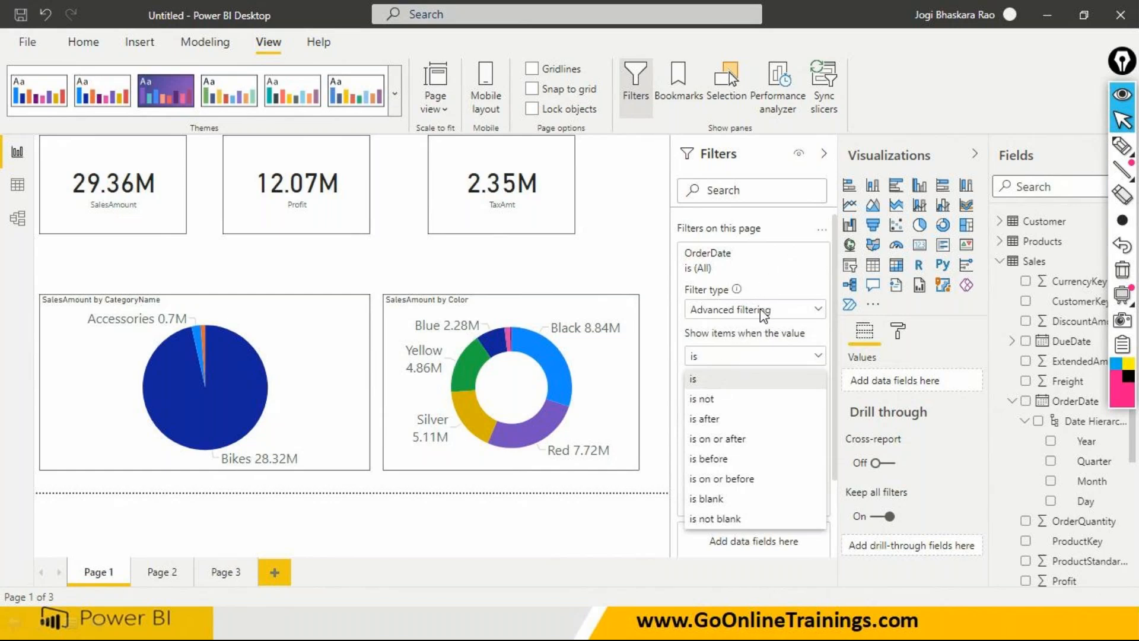
{"action": "left_click", "coordinate": [800, 301]}
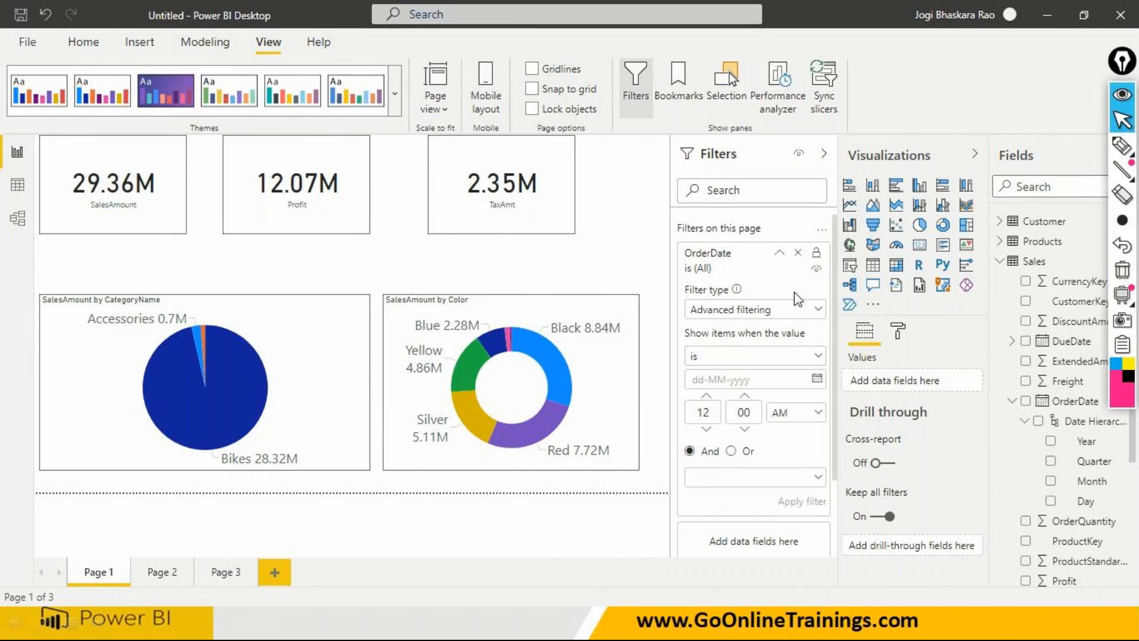
{"action": "left_click", "coordinate": [798, 253]}
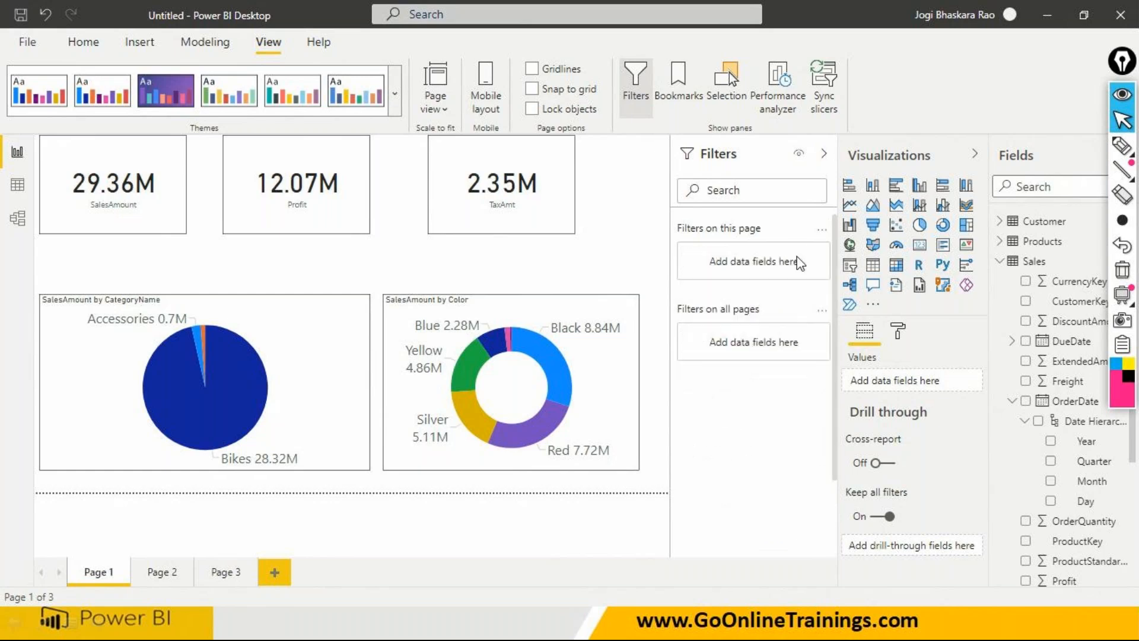
- Try the Sales table's Freight field as an all-pages filter to review its numeric conditions, and remove it
{"action": "left_click", "coordinate": [1012, 403]}
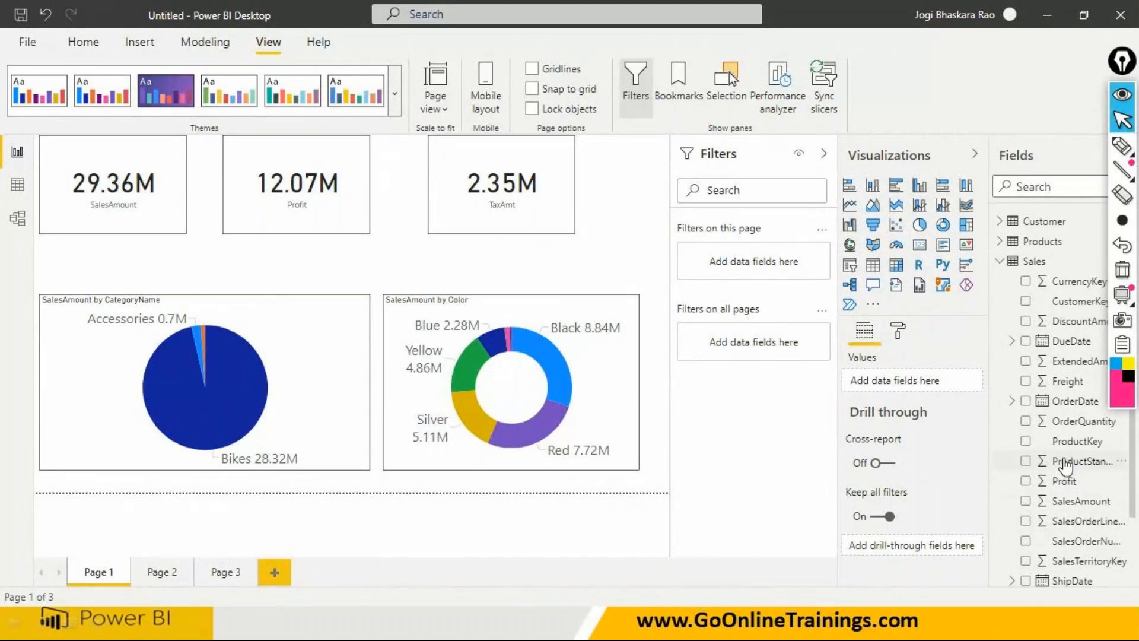
{"action": "left_click_drag", "start_coordinate": [1066, 383], "coordinate": [768, 347]}
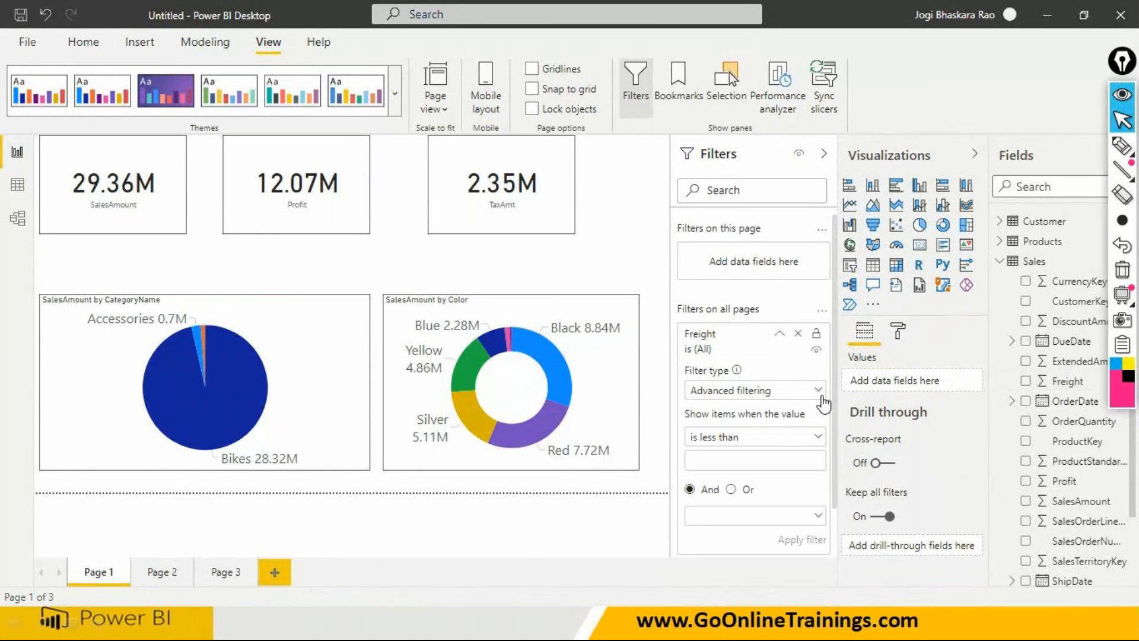
{"action": "left_click", "coordinate": [820, 439]}
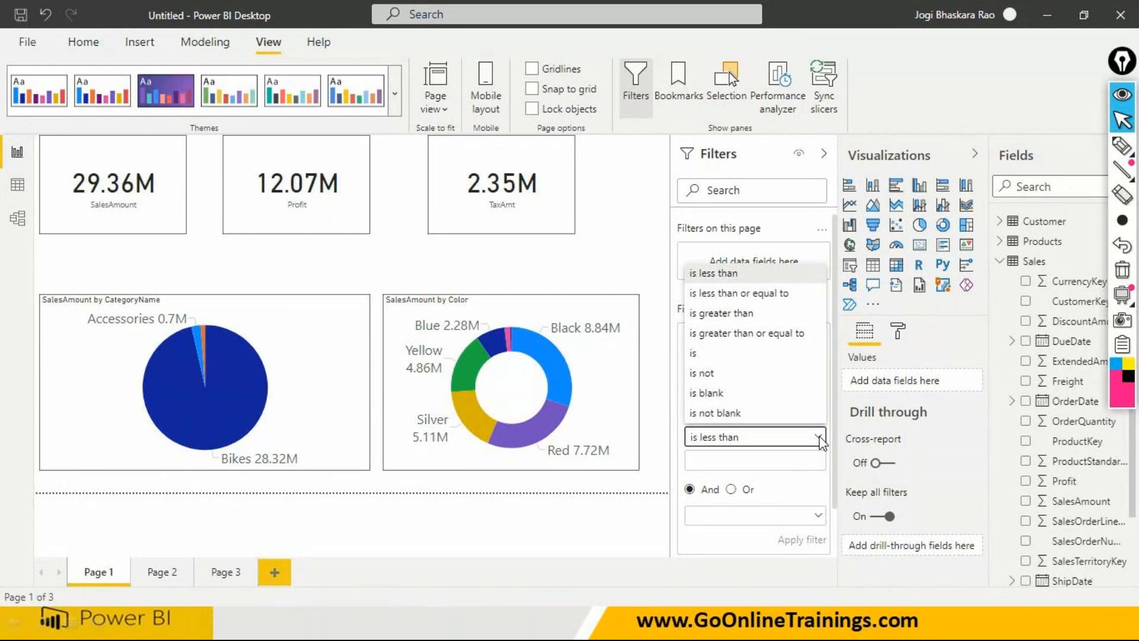
{"action": "left_click", "coordinate": [762, 436]}
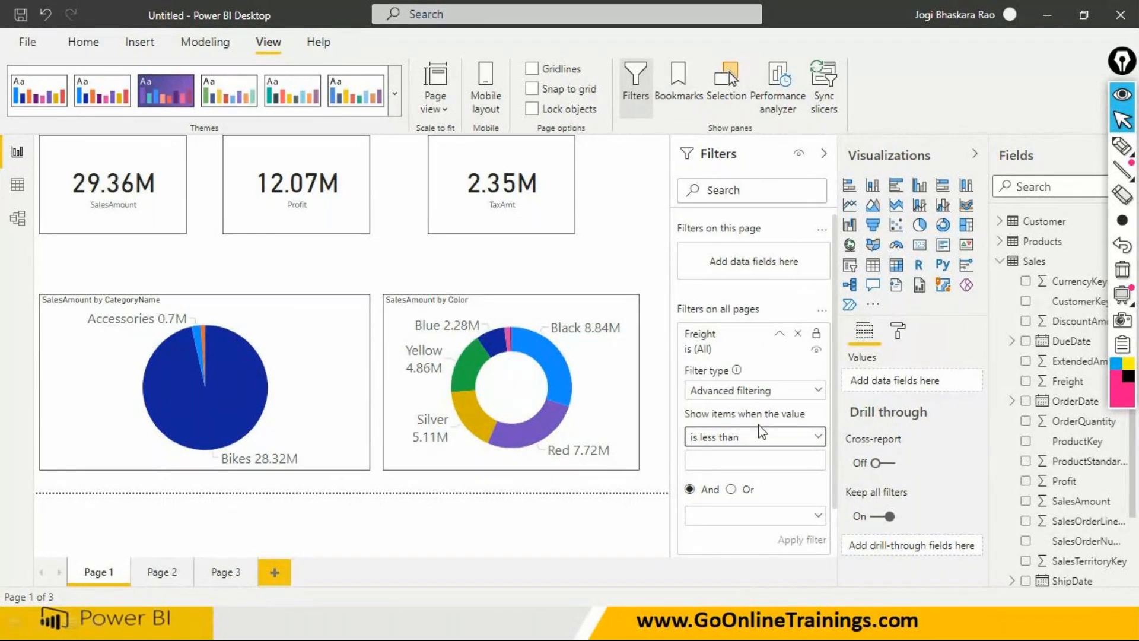
{"action": "left_click", "coordinate": [797, 334]}
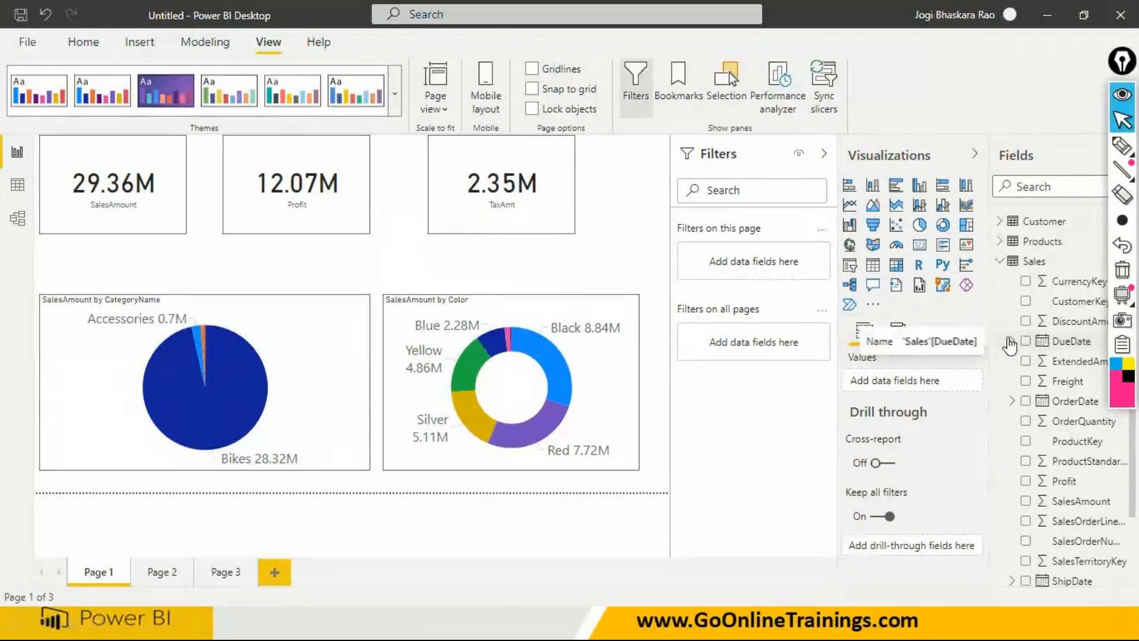
- Add the Products table's SubcategoryName field as a filter on all pages
{"action": "left_click", "coordinate": [1002, 261]}
{"action": "left_click", "coordinate": [1001, 242]}
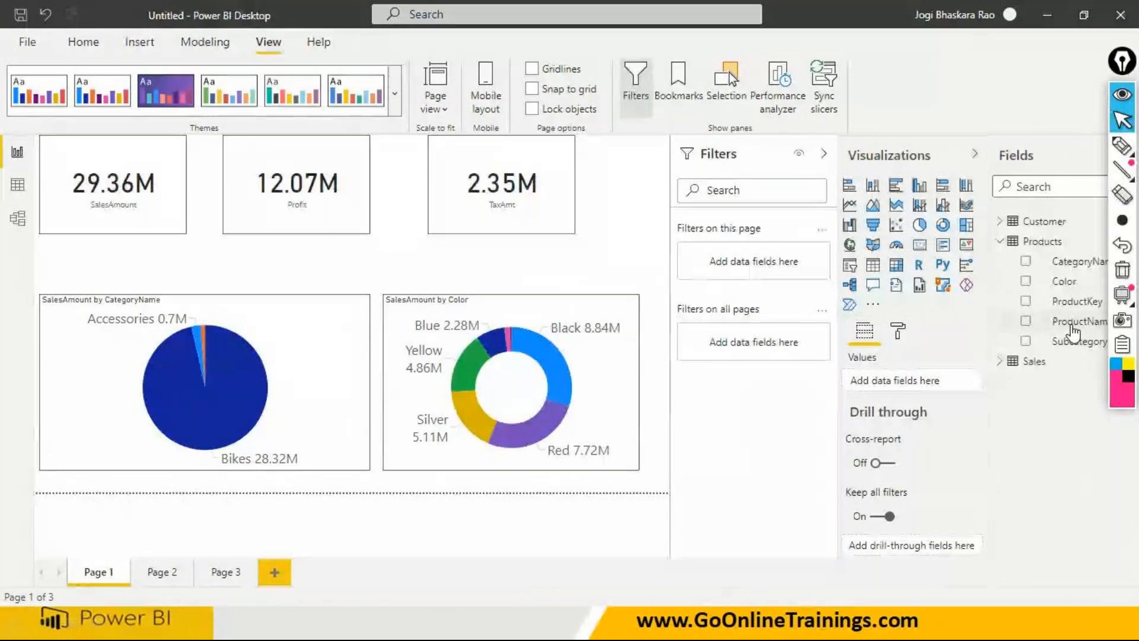
{"action": "left_click_drag", "start_coordinate": [1075, 341], "coordinate": [781, 349]}
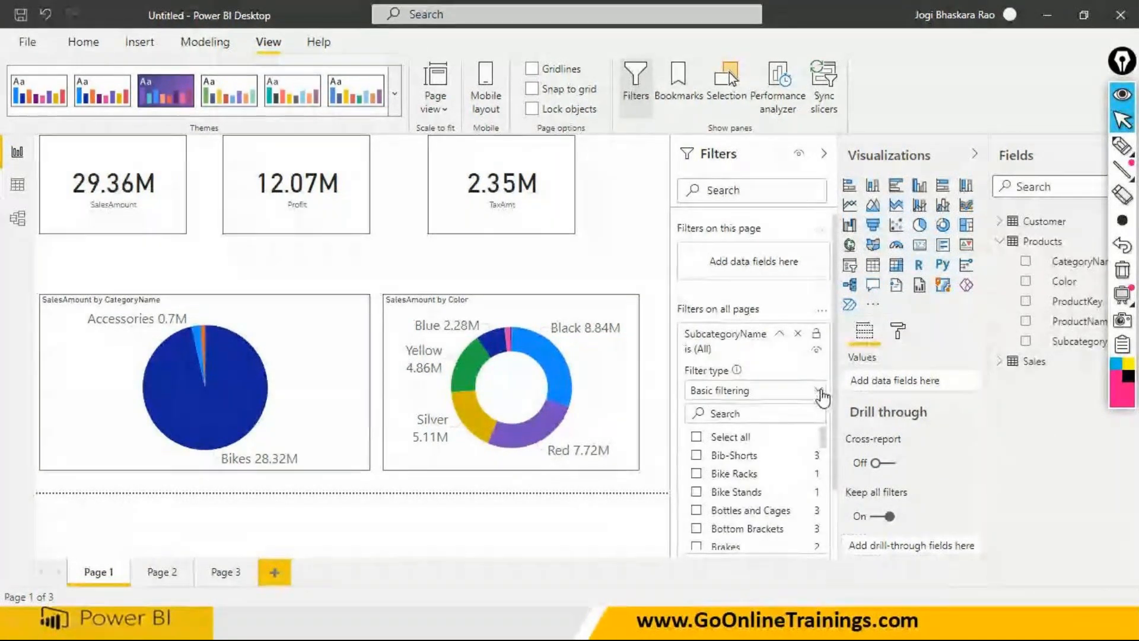
- Review the SubcategoryName filter's text conditions under Advanced filtering and remove the filter from all pages
{"action": "left_click", "coordinate": [816, 390]}
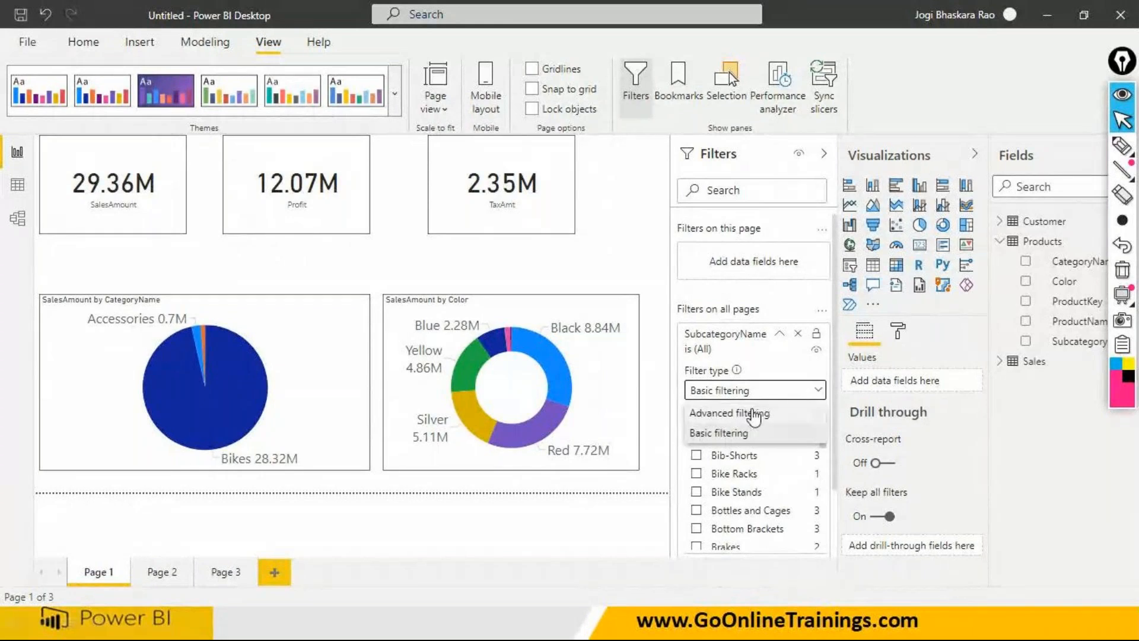
{"action": "left_click", "coordinate": [750, 413]}
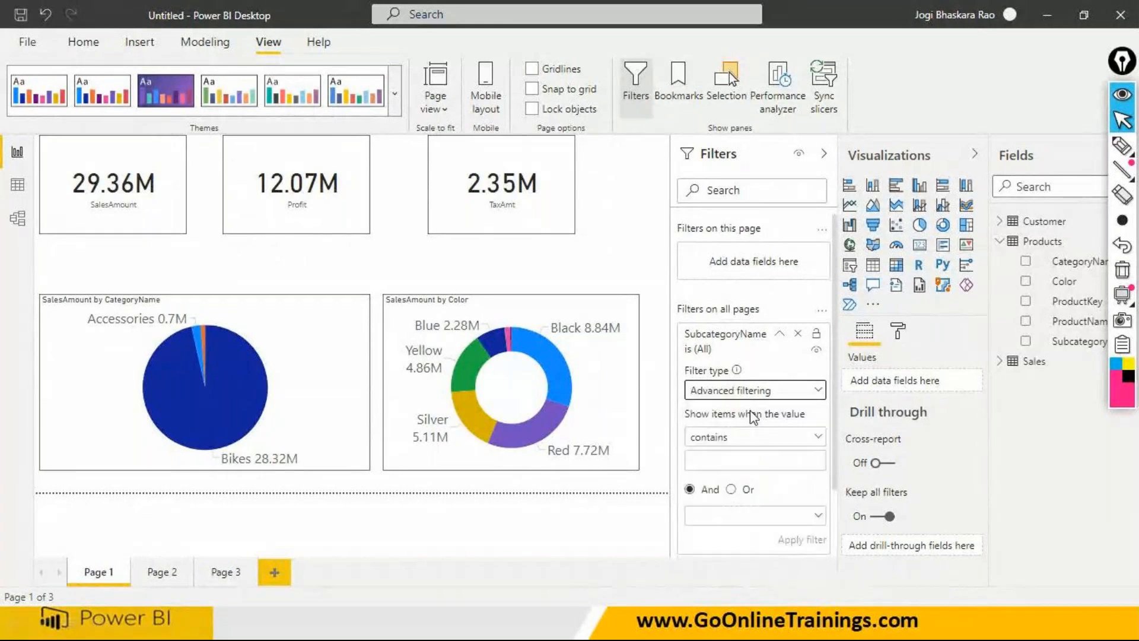
{"action": "left_click", "coordinate": [817, 436]}
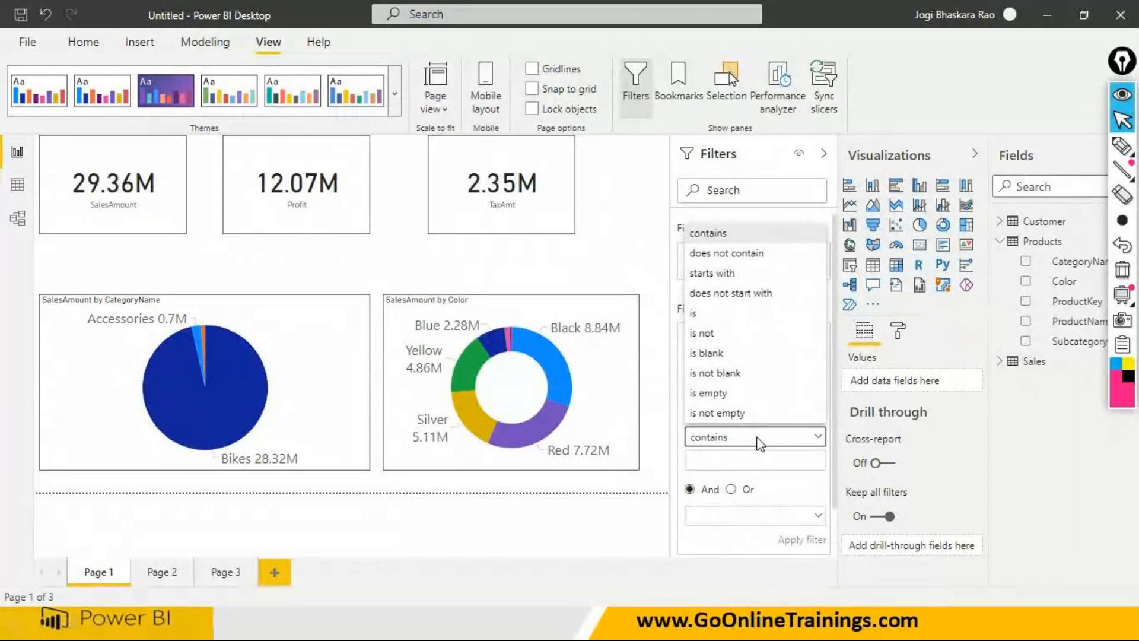
{"action": "left_click", "coordinate": [1003, 249]}
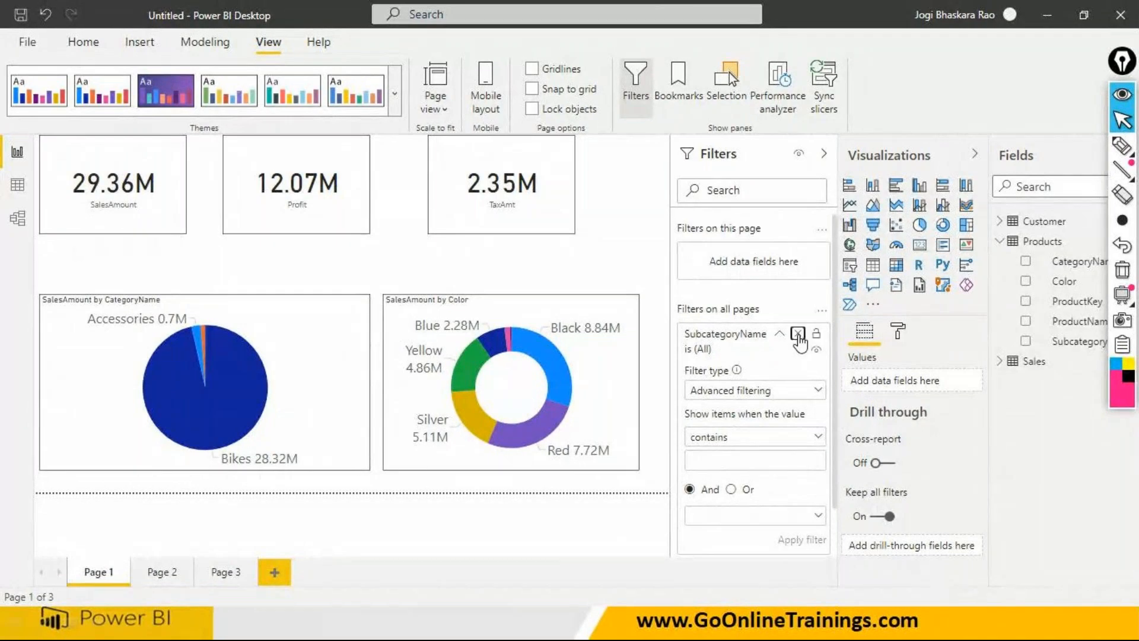
{"action": "left_click", "coordinate": [817, 335]}
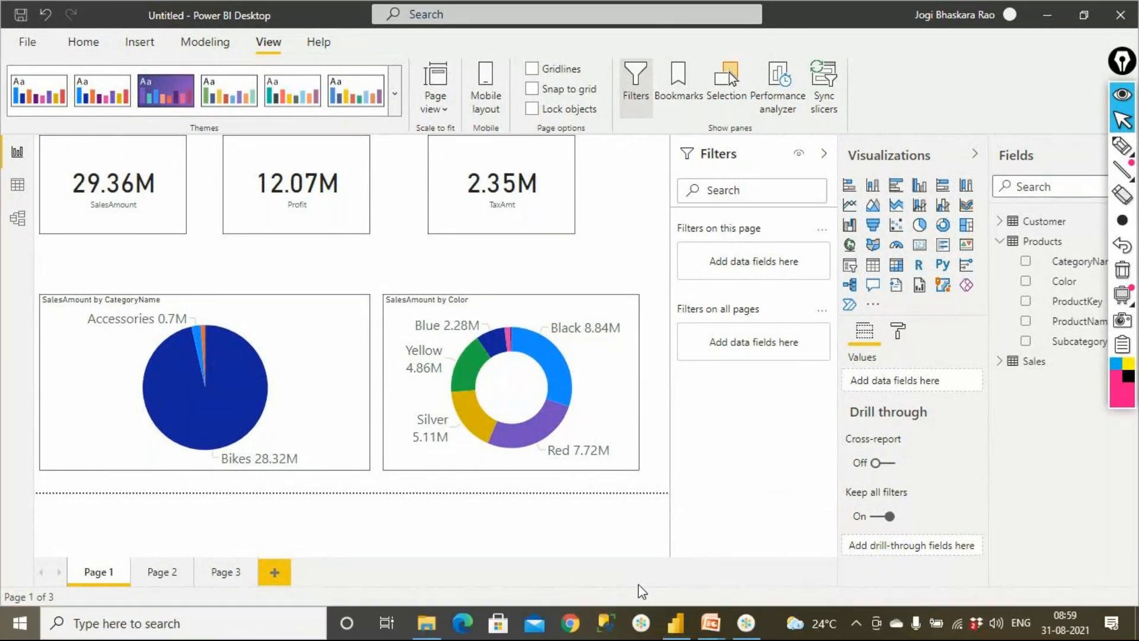
- Switch to the PowerPoint slides to review the filter sub types and filter levels, and return to Power BI Desktop
{"action": "key", "text": "super"}
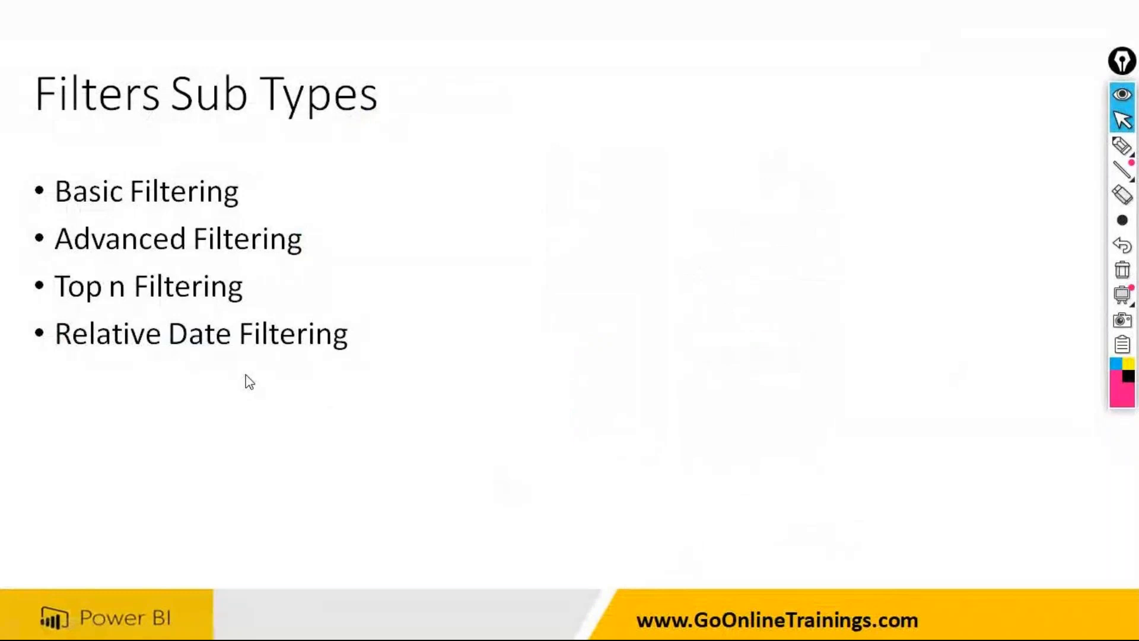
{"action": "left_click", "coordinate": [244, 375]}
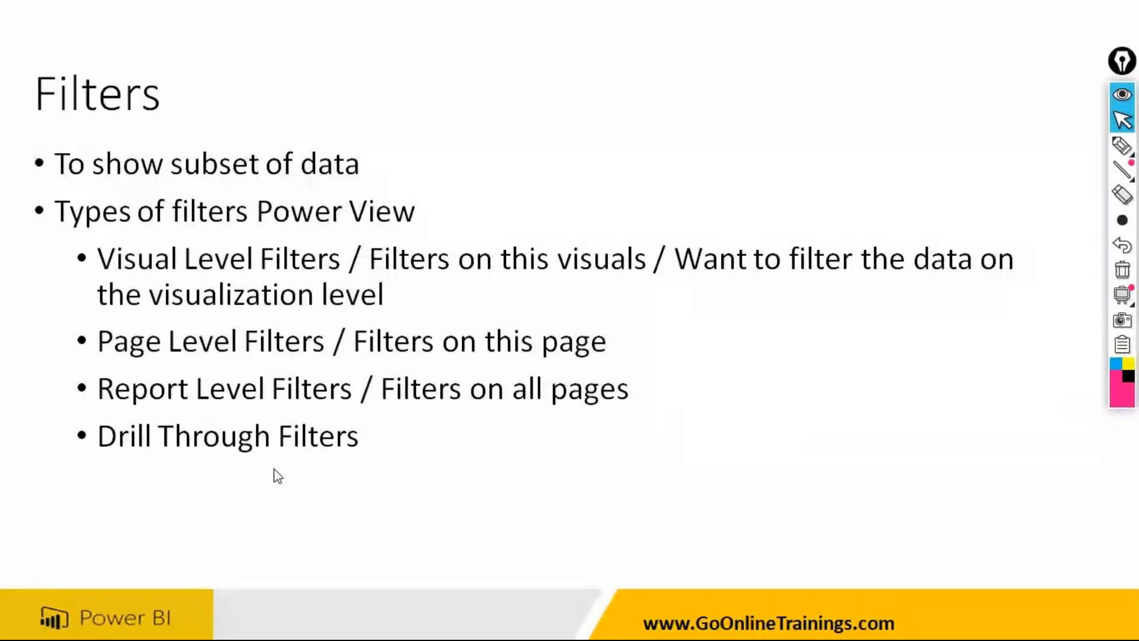
{"action": "key", "text": "alt+Tab"}
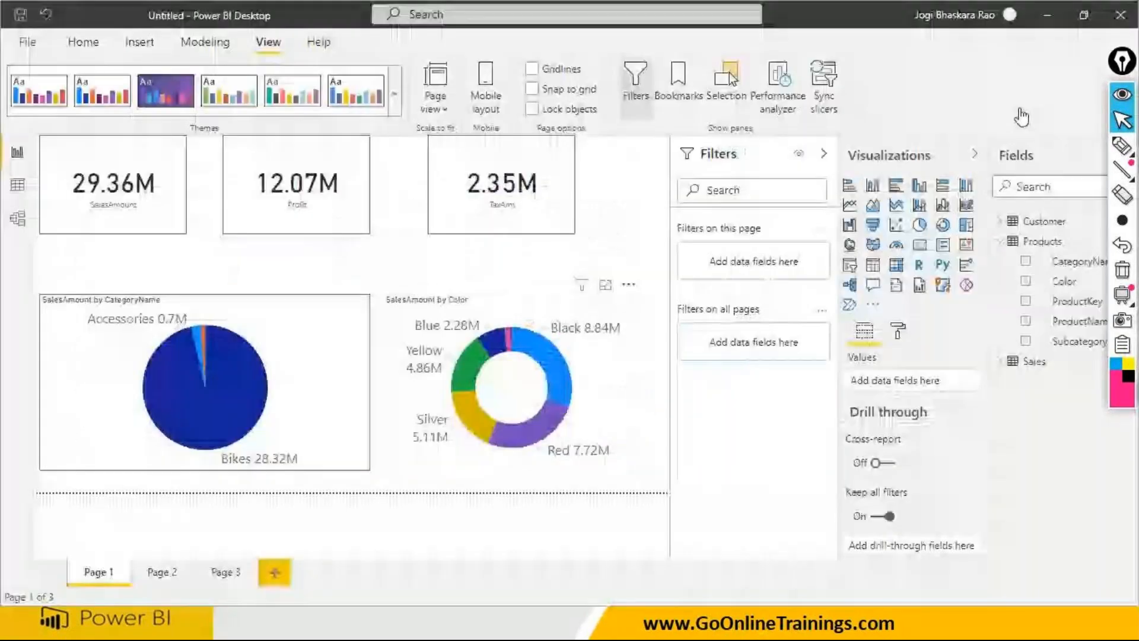
- With the annotation pen, write 15 beside the TaxAmt card, circle Page 1 and label it 10, and label Page 2 with 5
{"action": "left_click", "coordinate": [1129, 153]}
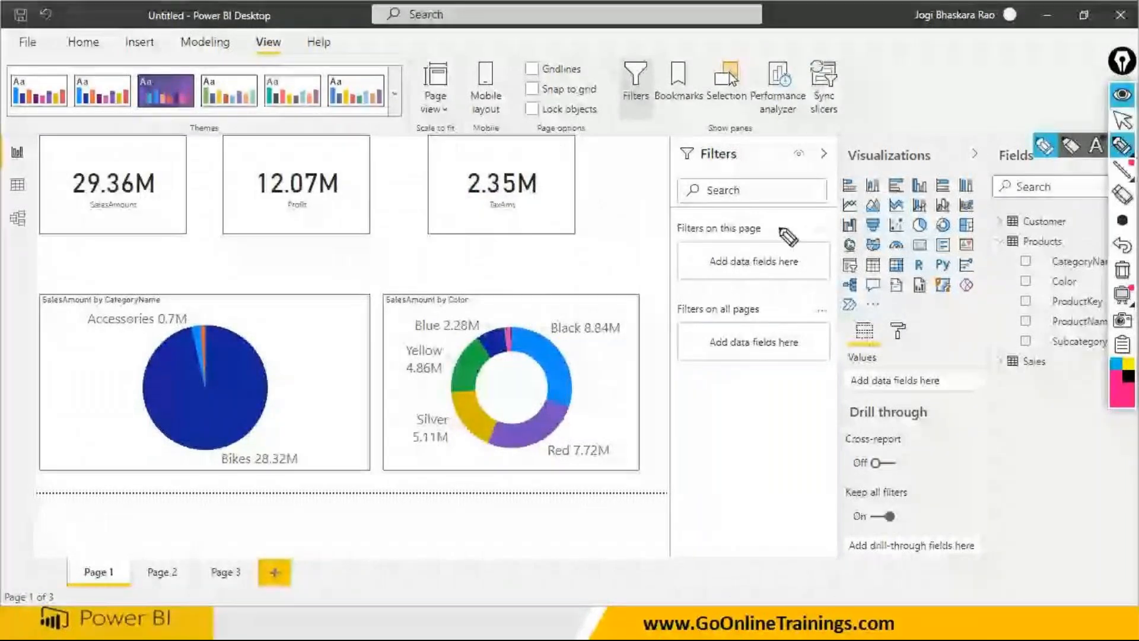
{"action": "left_click_drag", "start_coordinate": [601, 204], "coordinate": [603, 243]}
{"action": "left_click_drag", "start_coordinate": [622, 191], "coordinate": [625, 243]}
{"action": "left_click_drag", "start_coordinate": [621, 188], "coordinate": [648, 185]}
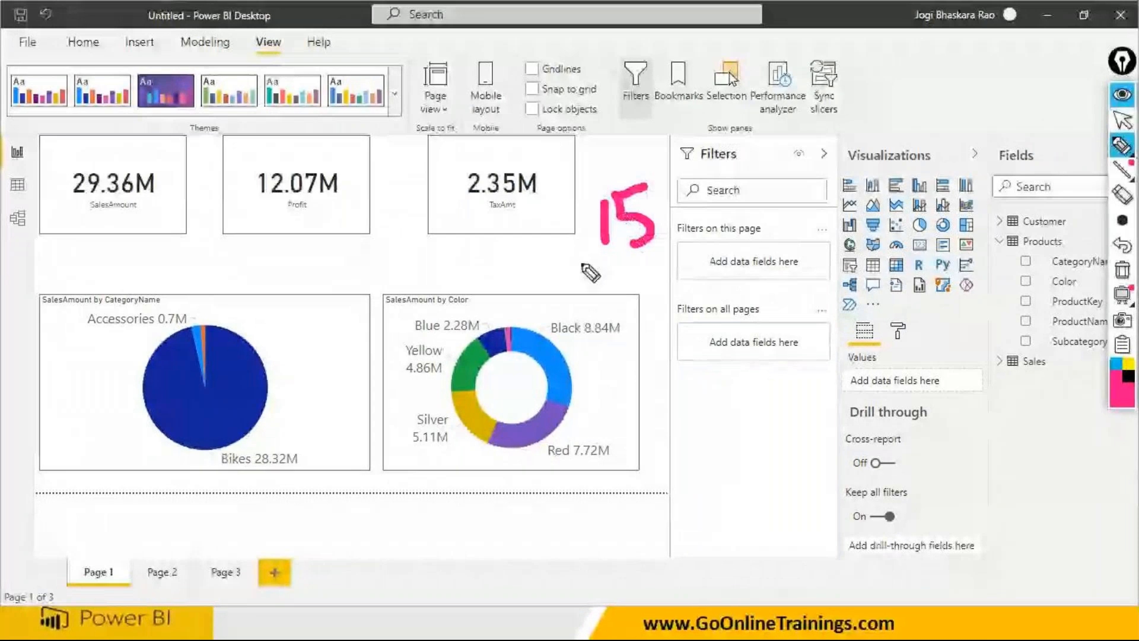
{"action": "mouse_move", "coordinate": [110, 543]}
{"action": "left_mouse_down"}
{"action": "mouse_move", "coordinate": [89, 593]}
{"action": "mouse_move", "coordinate": [131, 517]}
{"action": "mouse_move", "coordinate": [157, 527]}
{"action": "mouse_move", "coordinate": [188, 499]}
{"action": "left_mouse_up"}
{"action": "left_click_drag", "start_coordinate": [175, 560], "coordinate": [235, 518]}
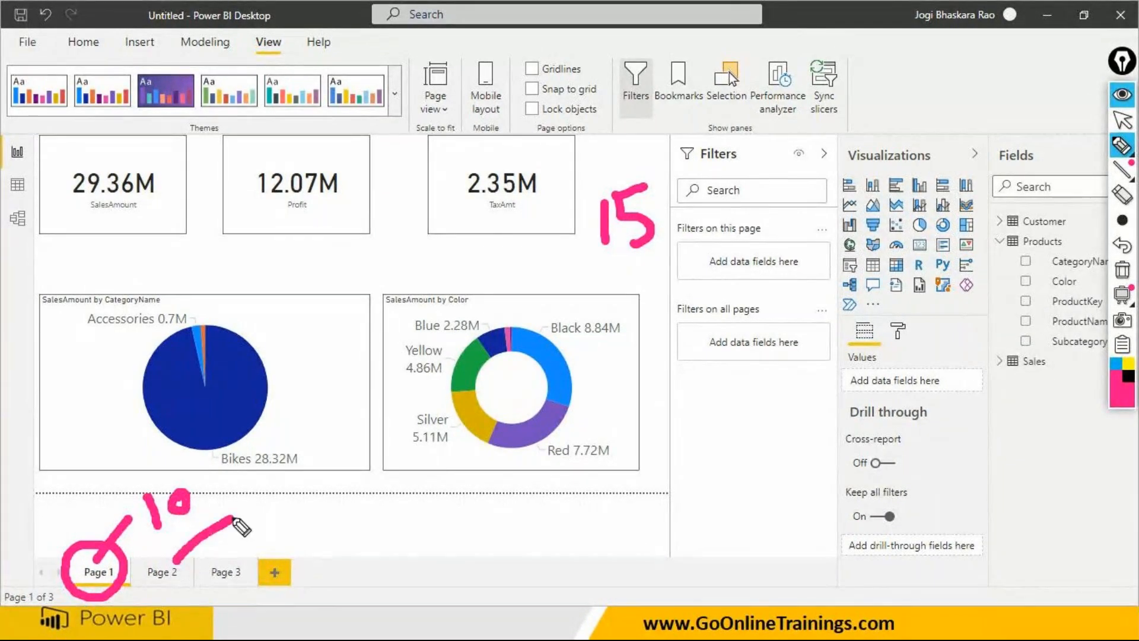
{"action": "left_click_drag", "start_coordinate": [288, 488], "coordinate": [253, 528]}
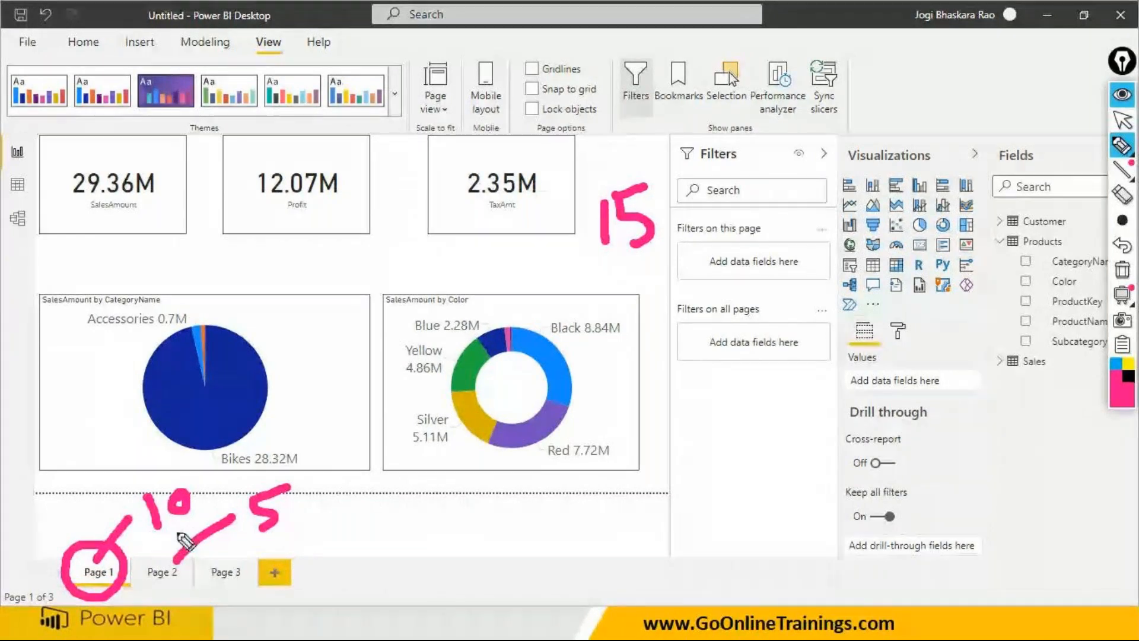
- Underline the handwritten 10 and 5, draw an arrow from 10 to 5, add a 1 after the 5, and underline the drill-through field area
{"action": "left_click_drag", "start_coordinate": [157, 541], "coordinate": [189, 519]}
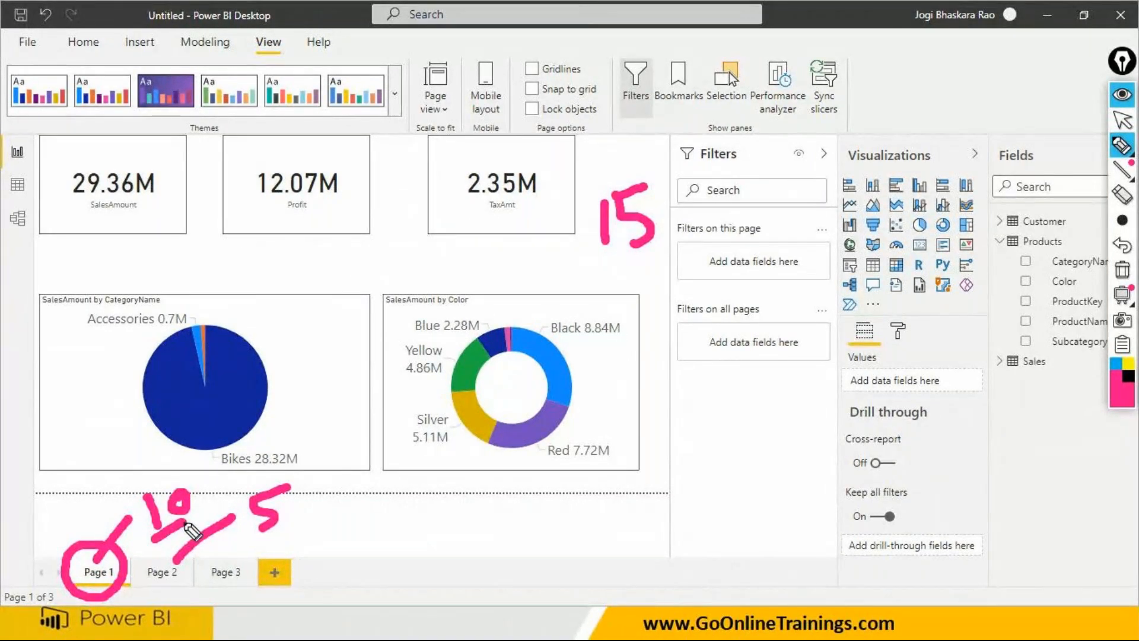
{"action": "mouse_move", "coordinate": [173, 481]}
{"action": "left_mouse_down"}
{"action": "mouse_move", "coordinate": [219, 465]}
{"action": "mouse_move", "coordinate": [255, 490]}
{"action": "left_mouse_up"}
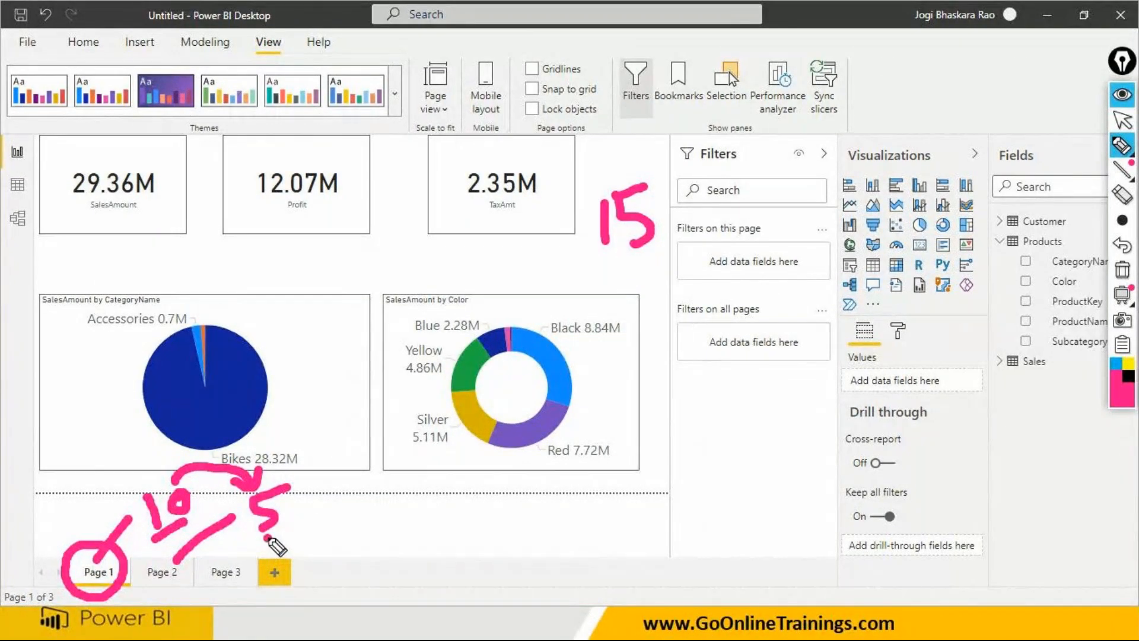
{"action": "left_click_drag", "start_coordinate": [268, 538], "coordinate": [281, 530]}
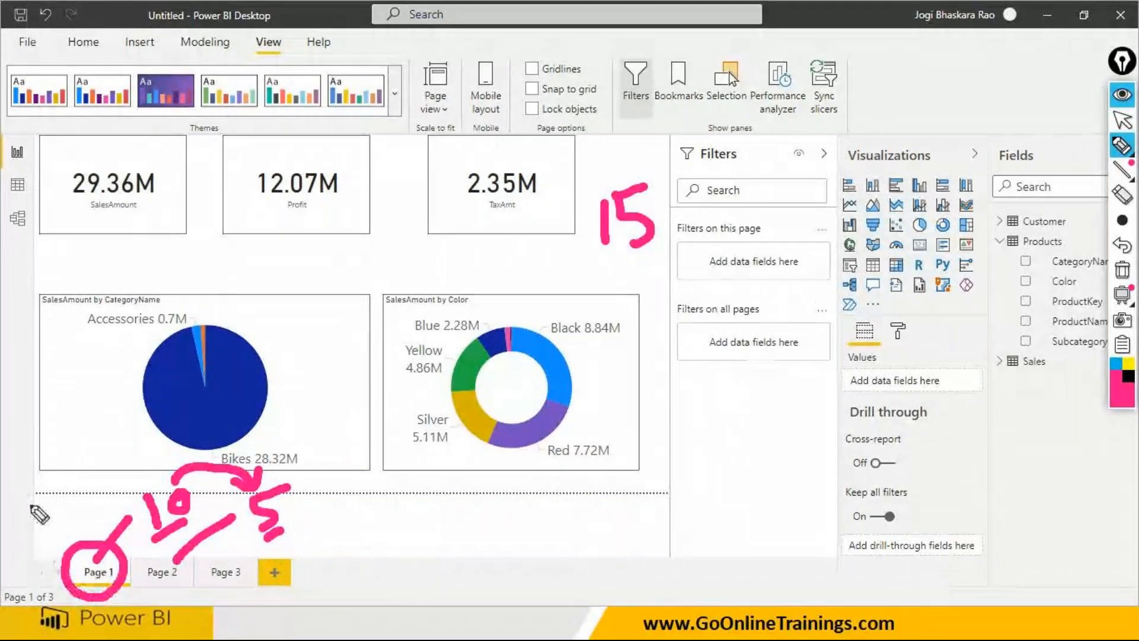
{"action": "left_click_drag", "start_coordinate": [297, 479], "coordinate": [312, 522]}
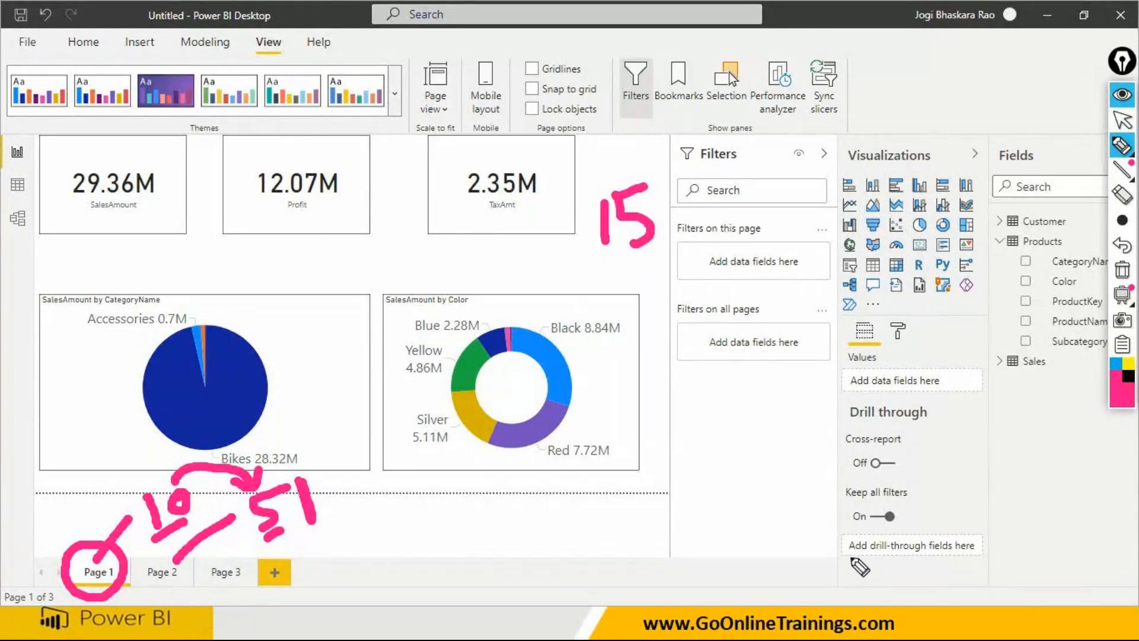
{"action": "mouse_move", "coordinate": [849, 557]}
{"action": "left_mouse_down"}
{"action": "mouse_move", "coordinate": [963, 561]}
{"action": "mouse_move", "coordinate": [850, 561]}
{"action": "left_mouse_up"}
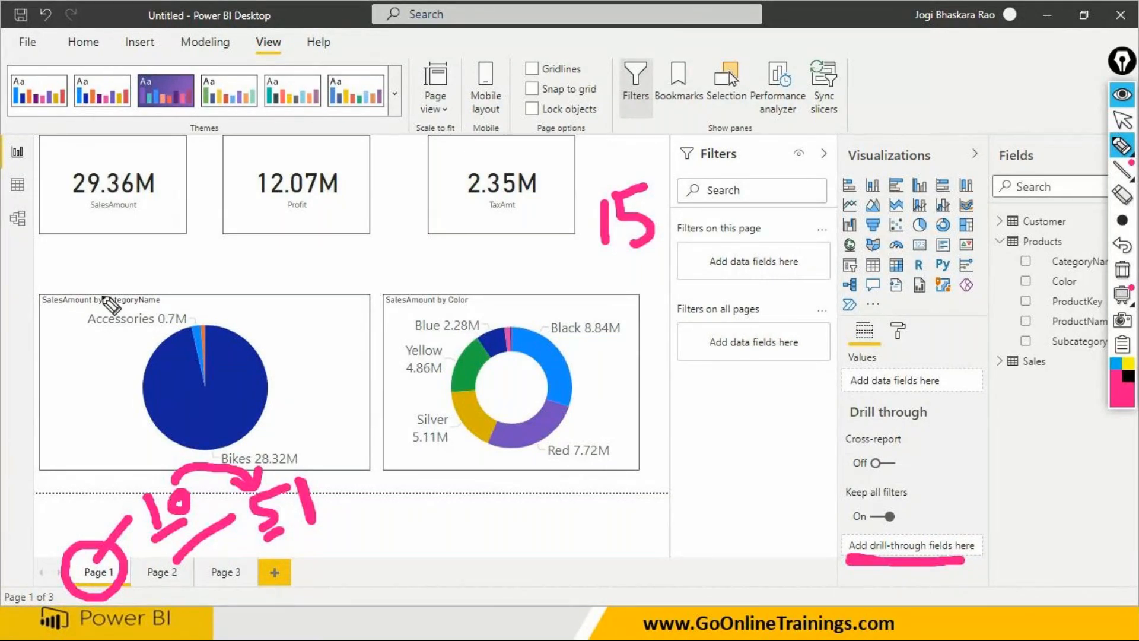
- Put the annotation pen away and clear all handwritten marks from the screen
{"action": "left_click", "coordinate": [1122, 120]}
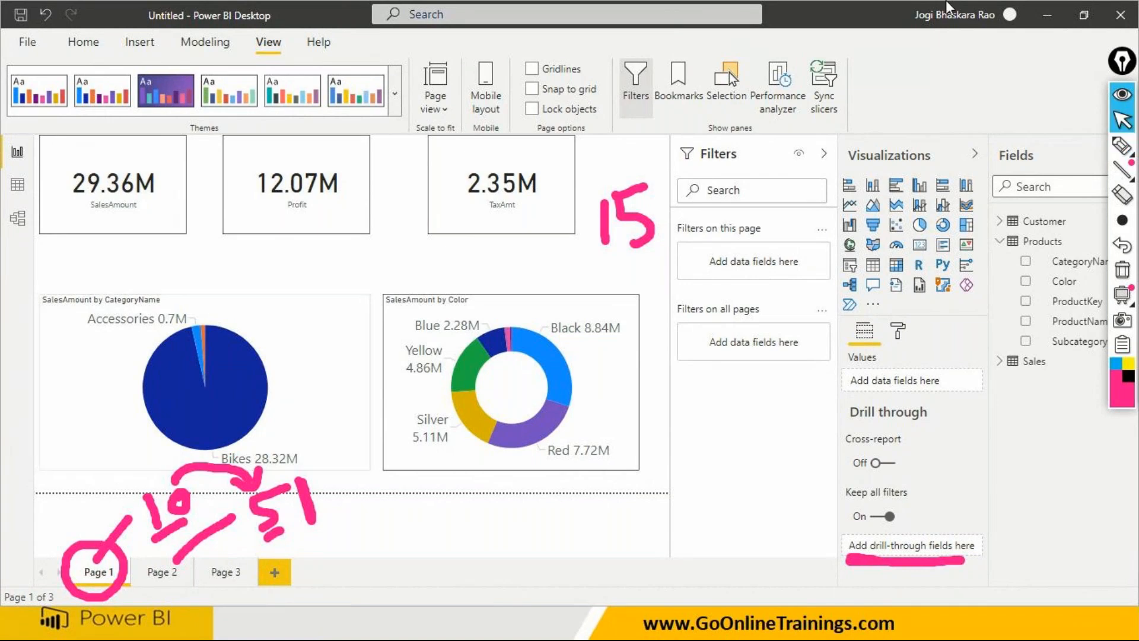
{"action": "mouse_move", "coordinate": [1123, 225]}
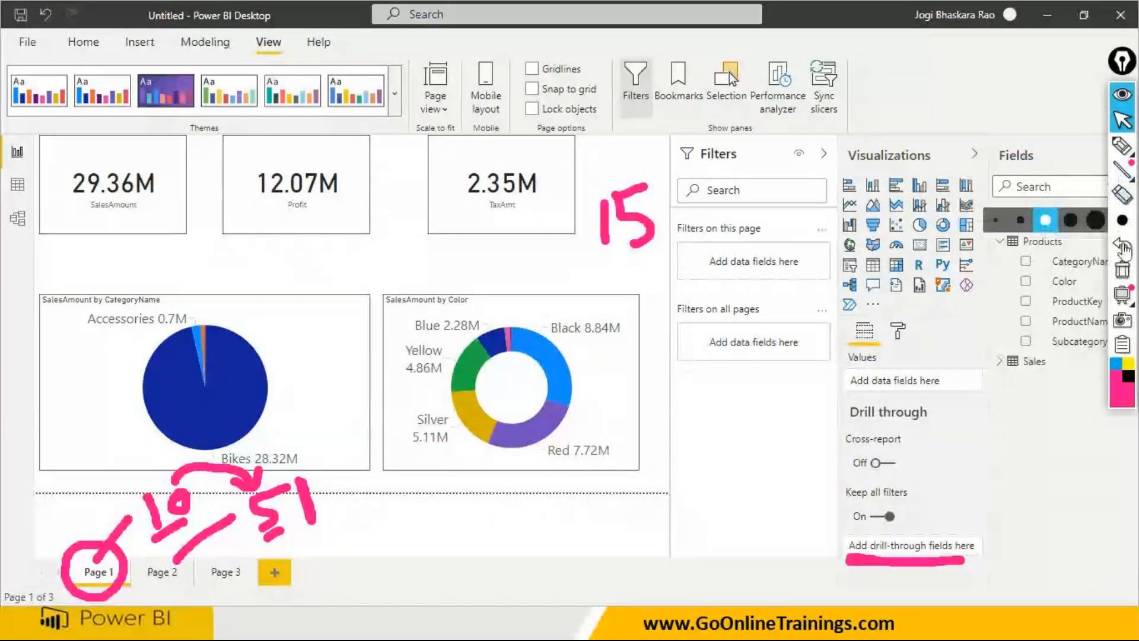
{"action": "left_click", "coordinate": [1122, 270]}
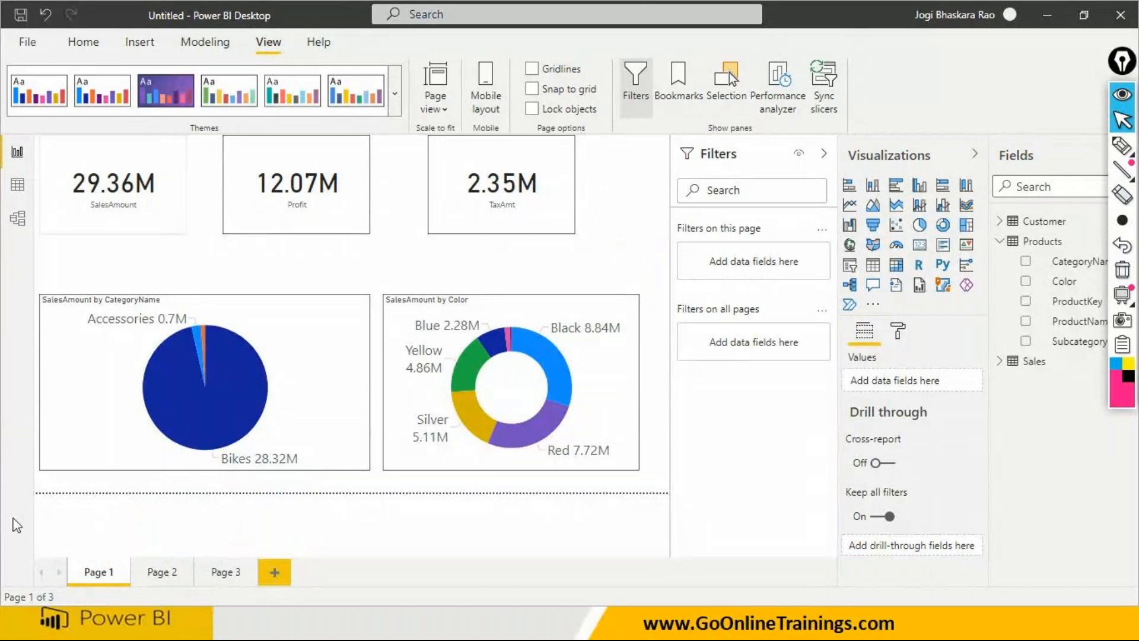
- On Page 2, delete the SalesAmount by CategoryName pie chart and the SalesAmount by Color donut chart
{"action": "left_click", "coordinate": [159, 572]}
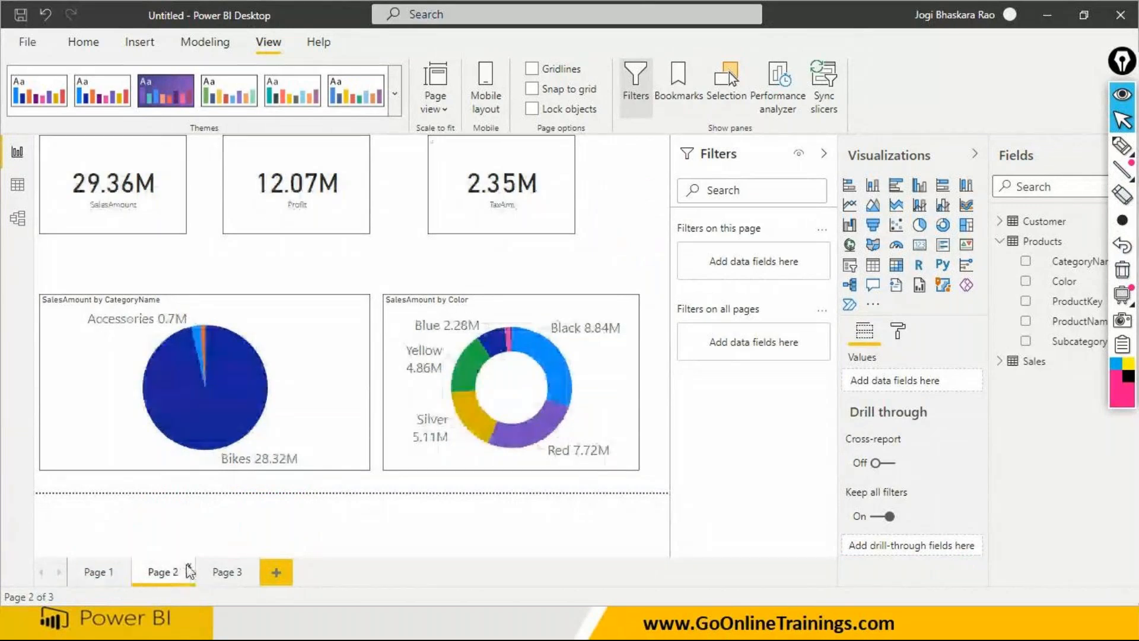
{"action": "left_click", "coordinate": [299, 362]}
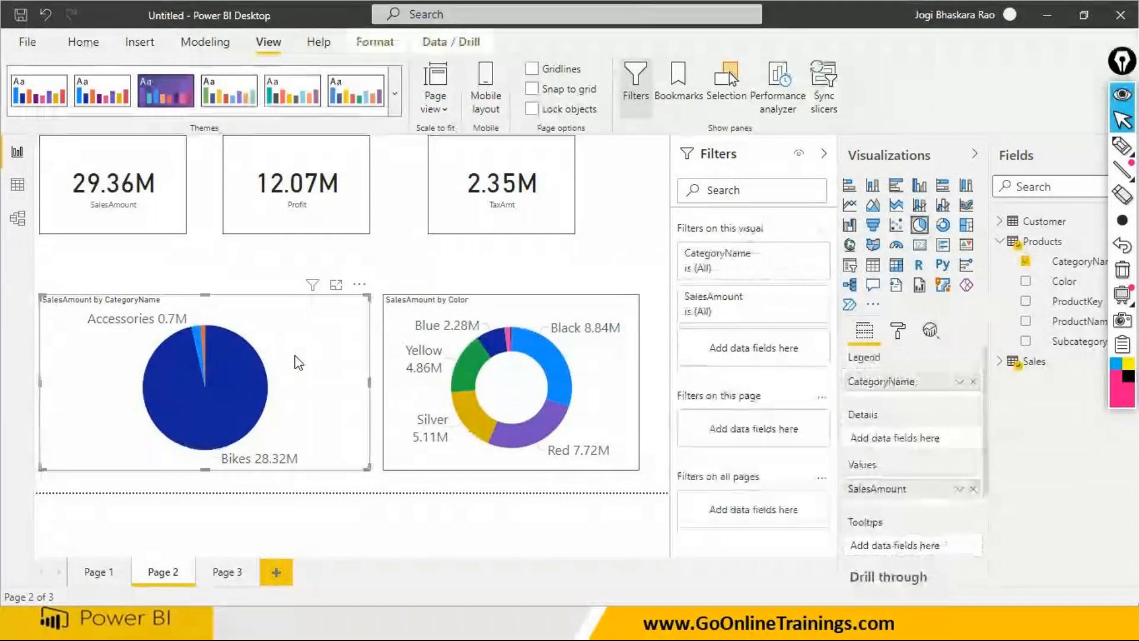
{"action": "key", "text": "Delete"}
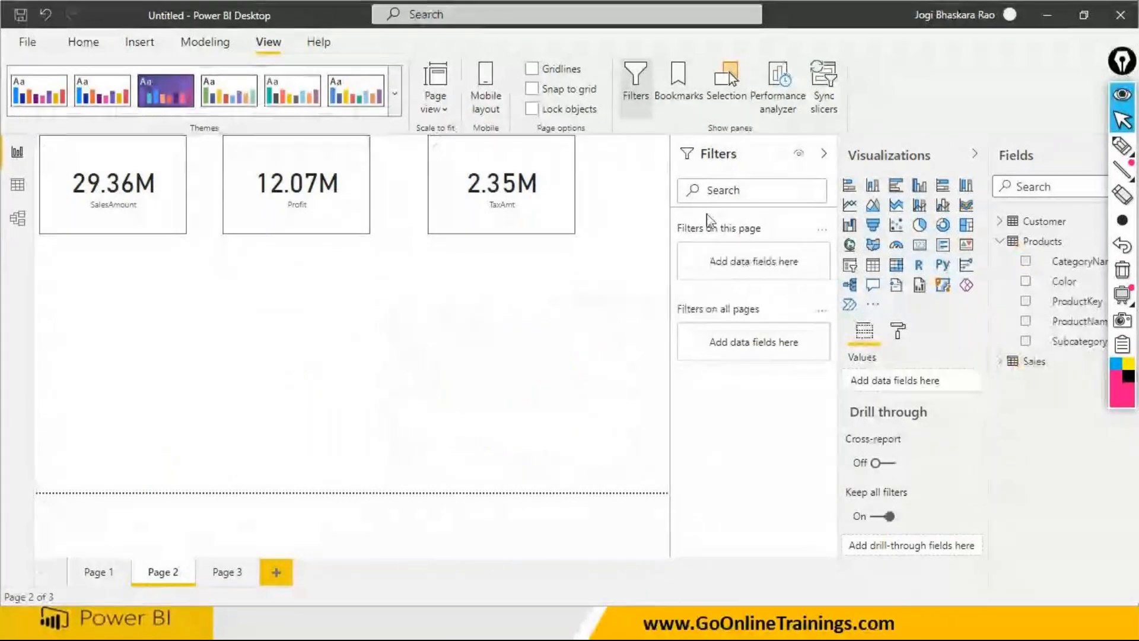
- Add a treemap below the Page 2 cards, enlarge it across the page, and group it by the Products table's SubcategoryName
{"action": "left_click", "coordinate": [966, 228]}
{"action": "left_click_drag", "start_coordinate": [184, 350], "coordinate": [592, 448]}
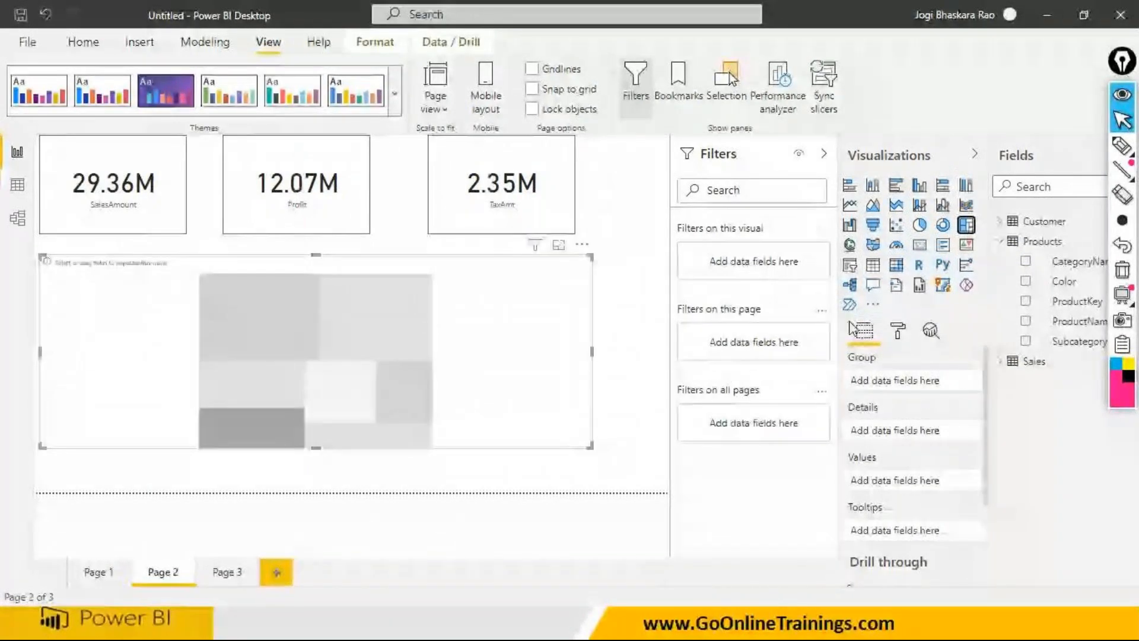
{"action": "left_click", "coordinate": [1001, 222]}
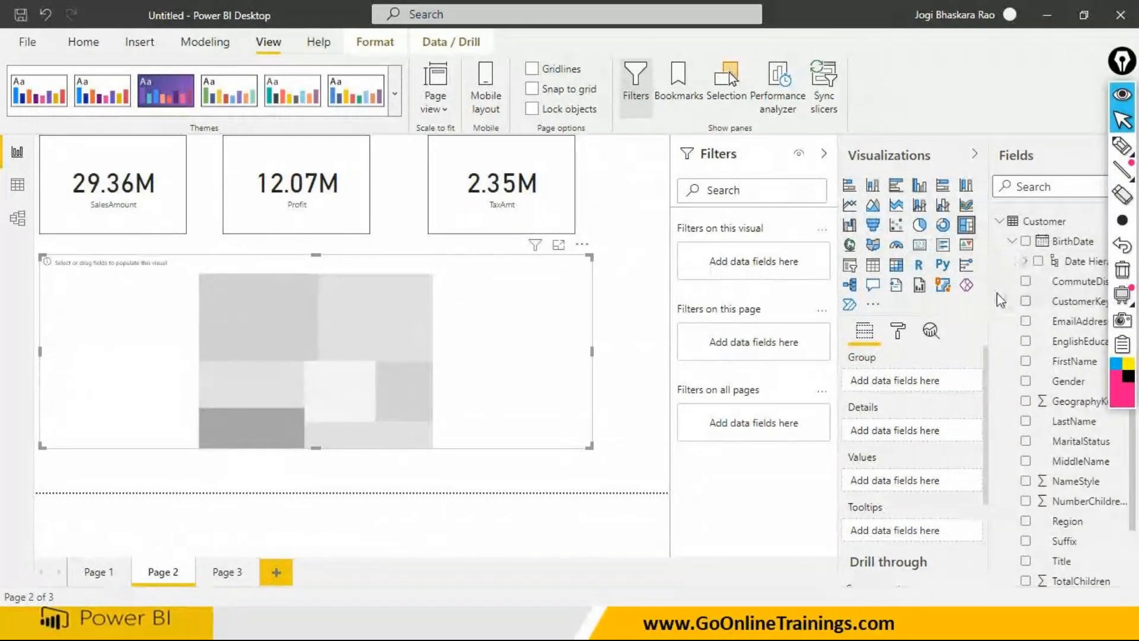
{"action": "left_click", "coordinate": [1001, 224]}
{"action": "left_click", "coordinate": [1003, 244]}
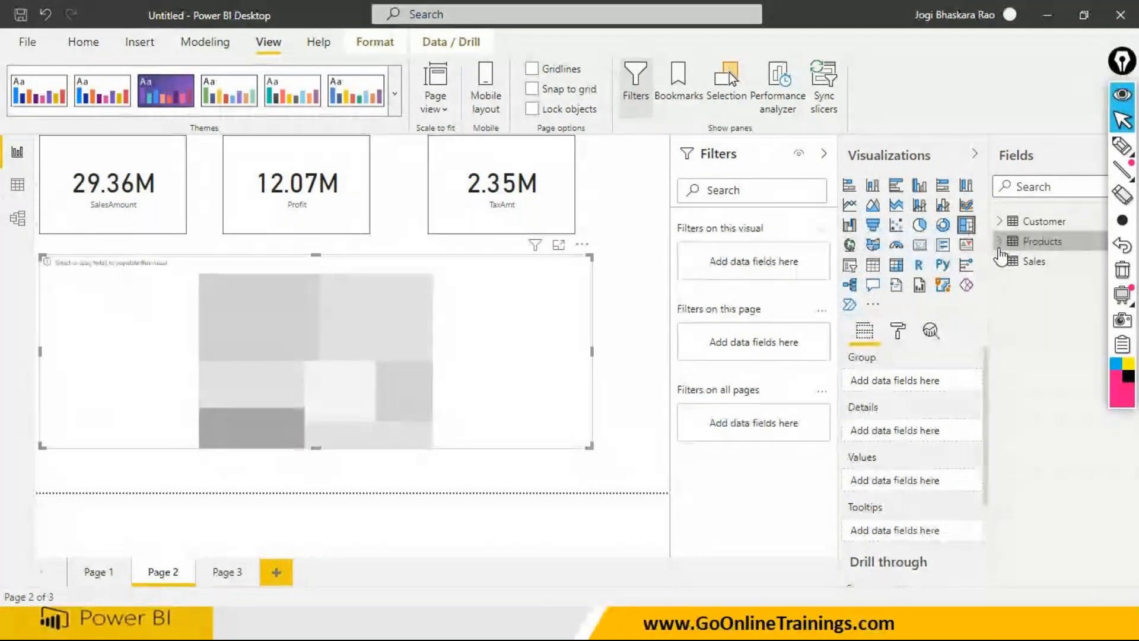
{"action": "left_click", "coordinate": [1000, 242]}
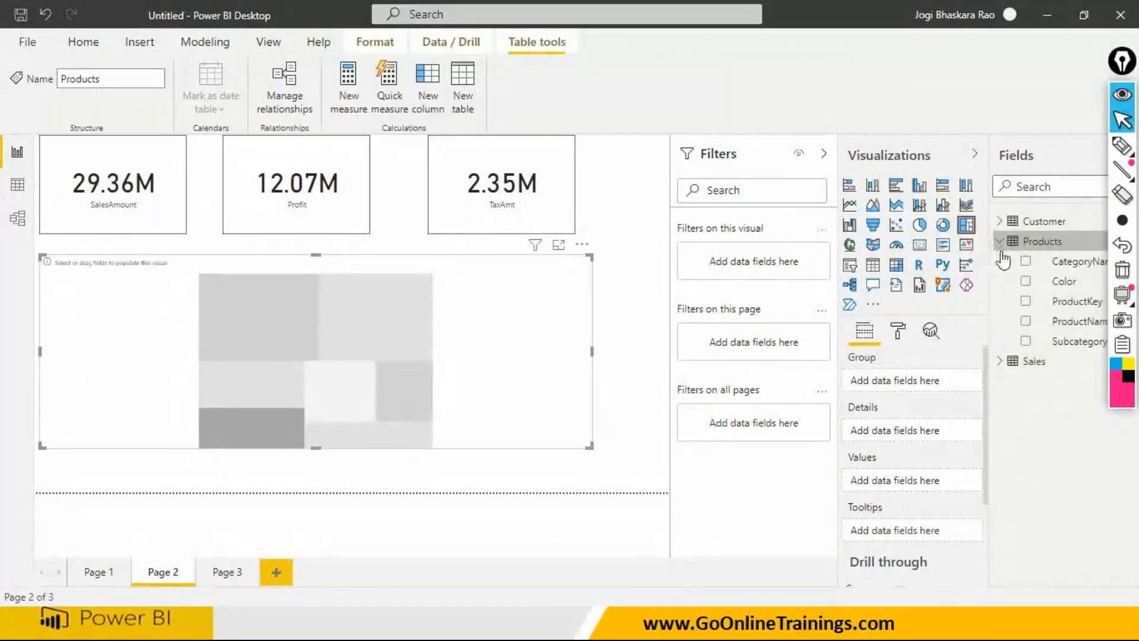
{"action": "left_click_drag", "start_coordinate": [1052, 343], "coordinate": [325, 343]}
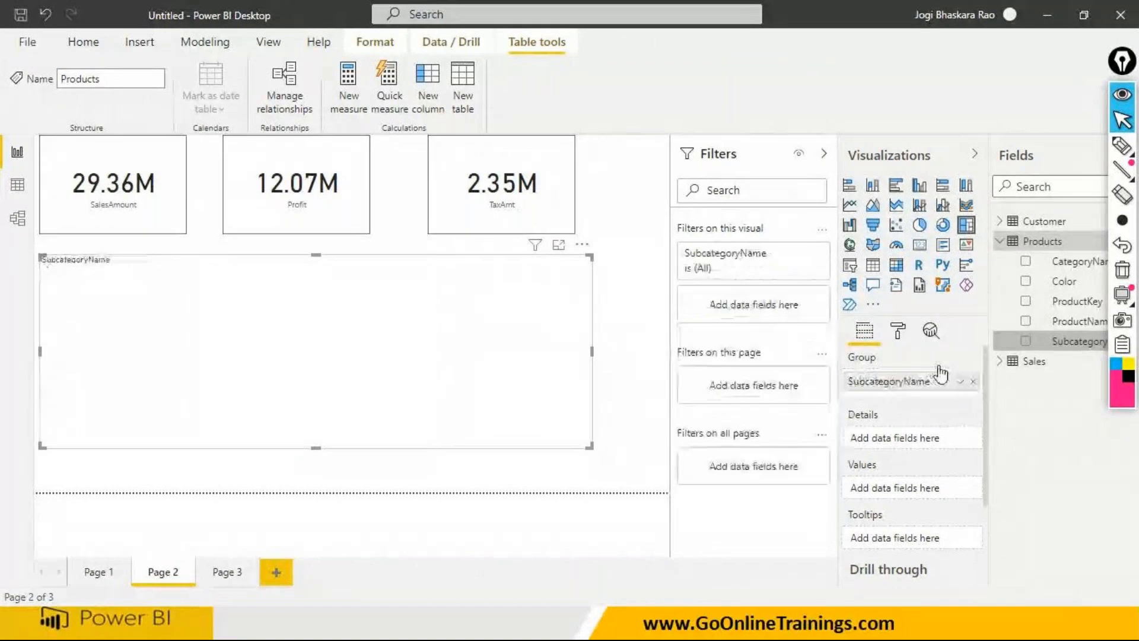
- Use the Sales table's SalesAmount as the treemap's values and widen the treemap to almost the full page width
{"action": "left_click", "coordinate": [999, 363]}
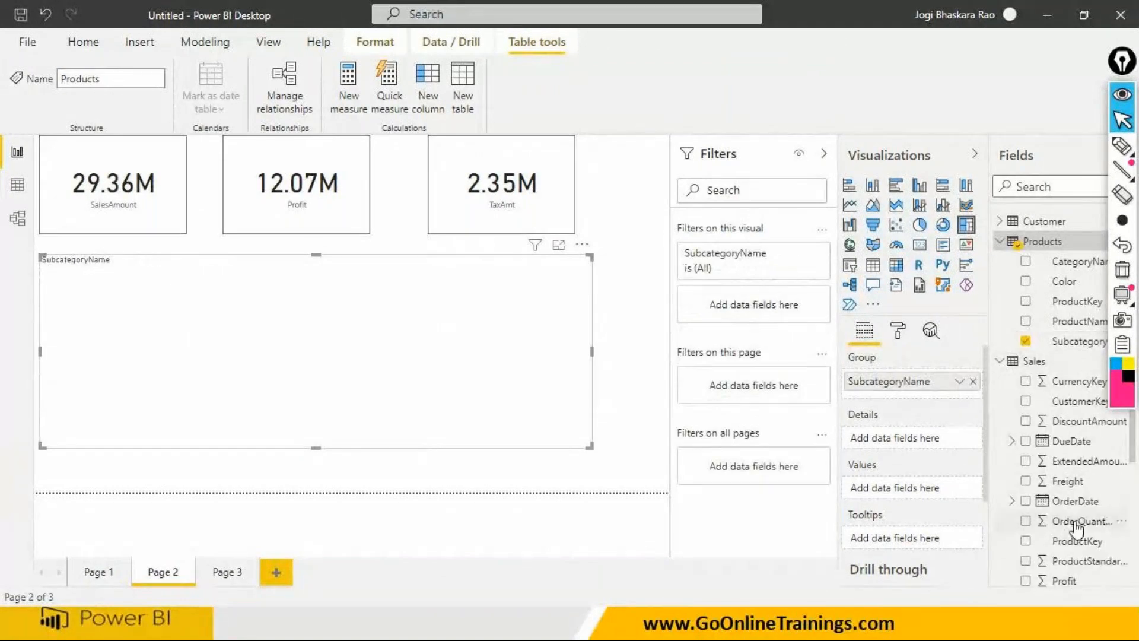
{"action": "scroll", "coordinate": [1088, 501], "scroll_direction": "down", "scroll_amount": 5}
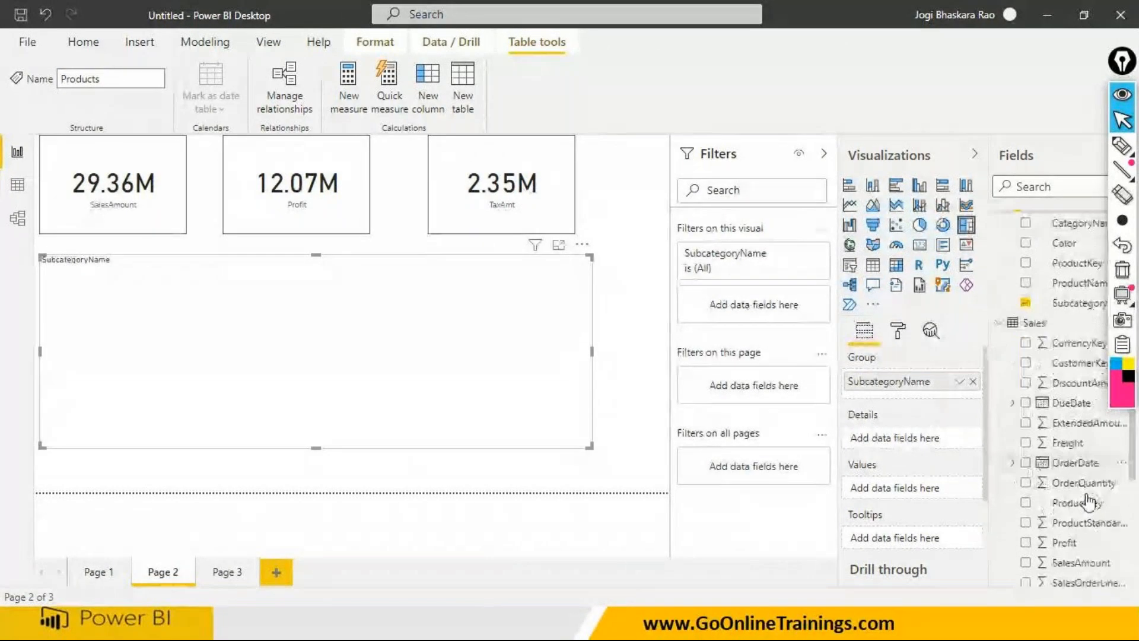
{"action": "left_click_drag", "start_coordinate": [1081, 434], "coordinate": [470, 380]}
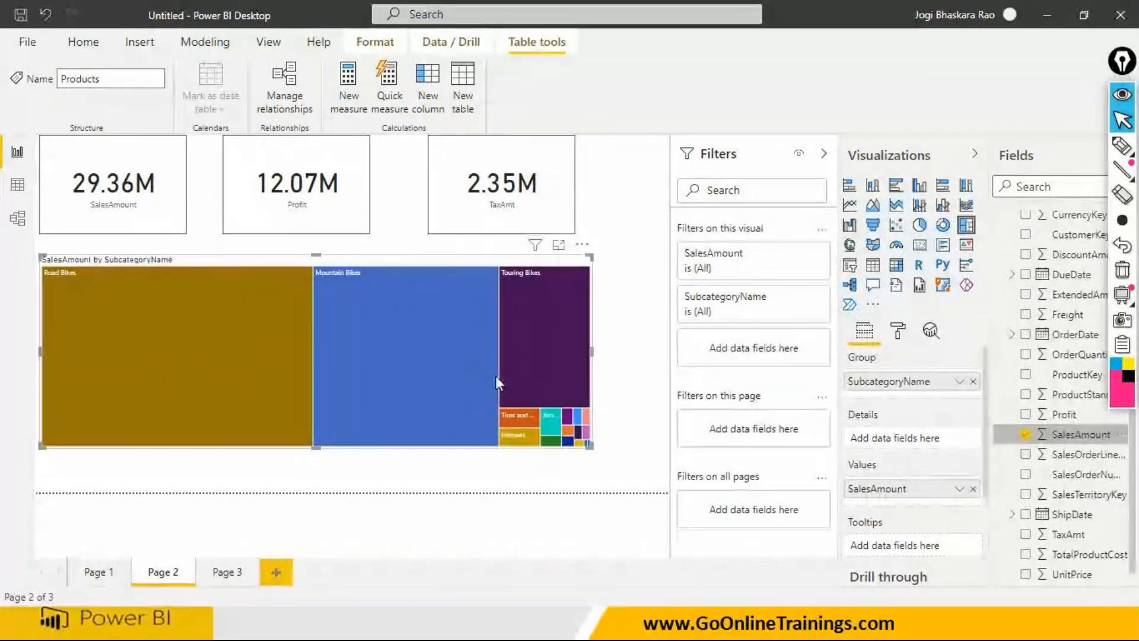
{"action": "left_click_drag", "start_coordinate": [592, 357], "coordinate": [629, 360]}
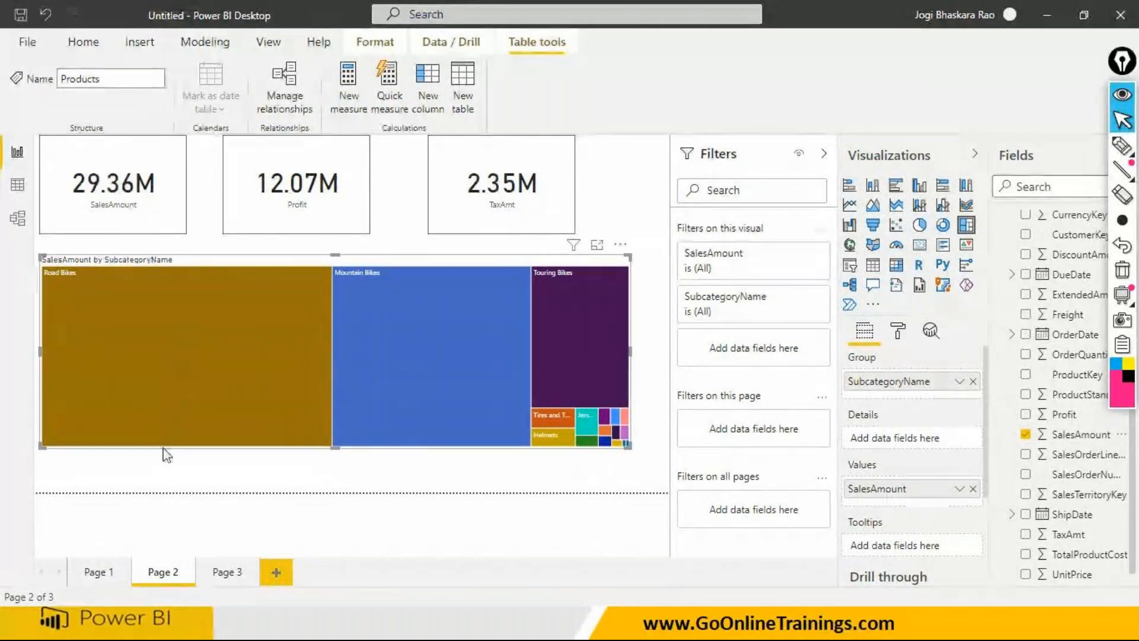
- Compare Page 1's category and color charts with the subcategory treemap on Page 2
{"action": "left_click", "coordinate": [109, 578]}
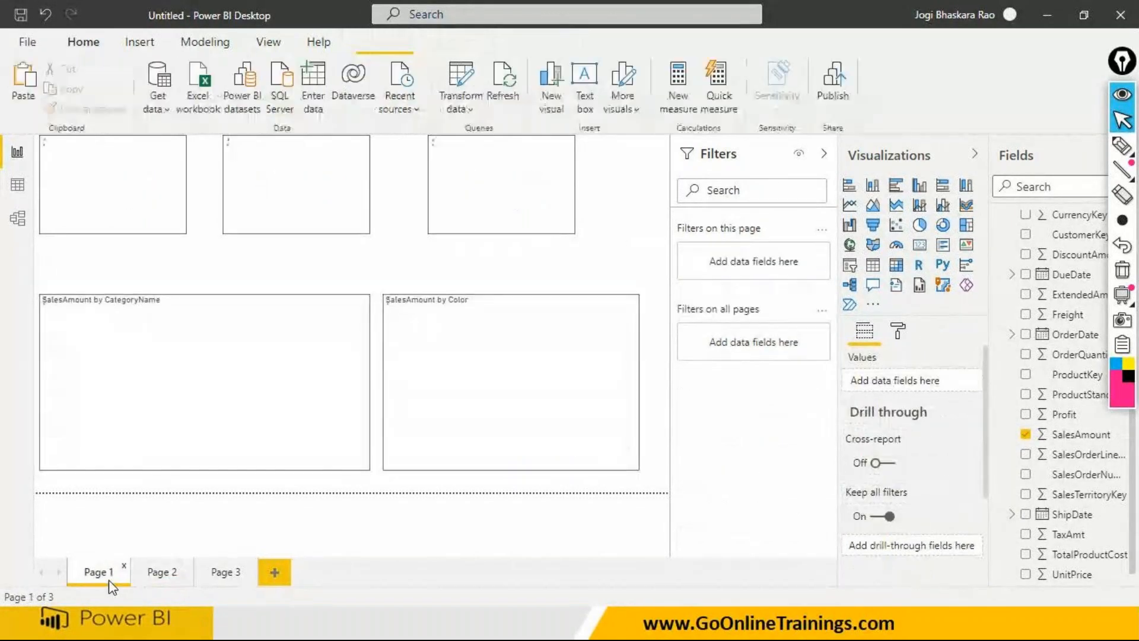
{"action": "mouse_move", "coordinate": [169, 409]}
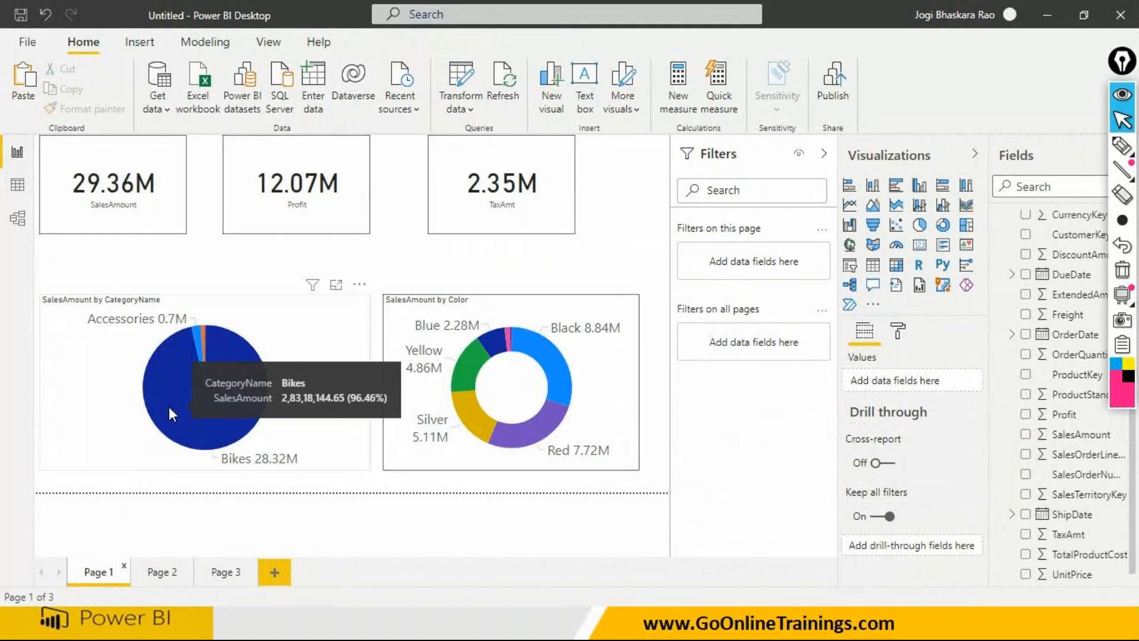
{"action": "left_click", "coordinate": [168, 574]}
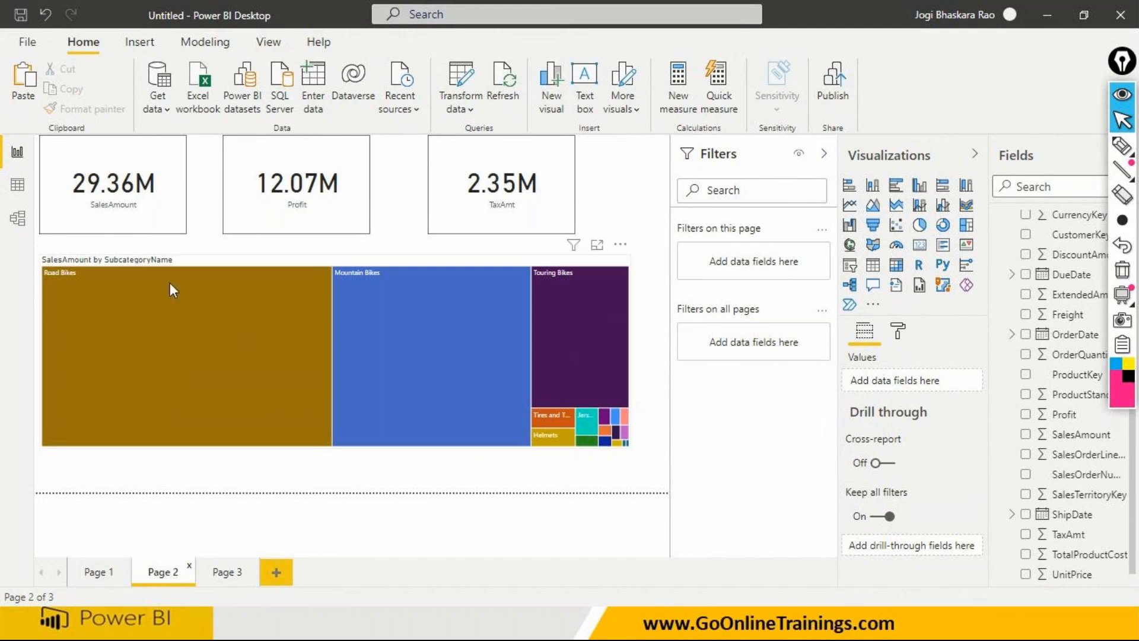
{"action": "mouse_move", "coordinate": [131, 377]}
{"action": "left_click", "coordinate": [98, 573]}
{"action": "left_click", "coordinate": [161, 572]}
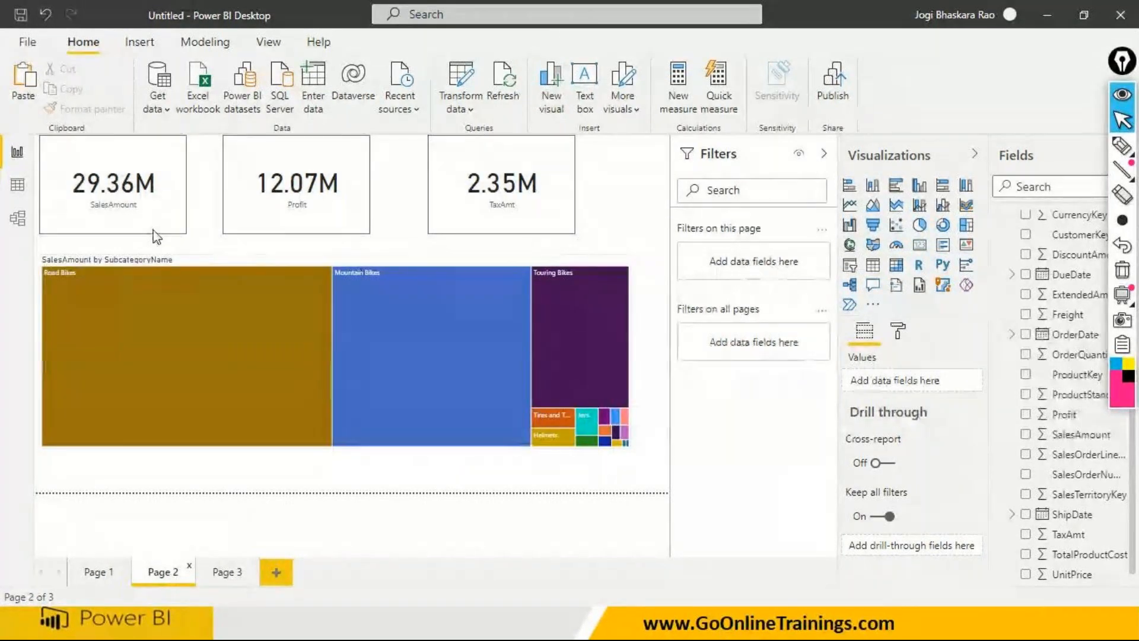
{"action": "left_click", "coordinate": [98, 573]}
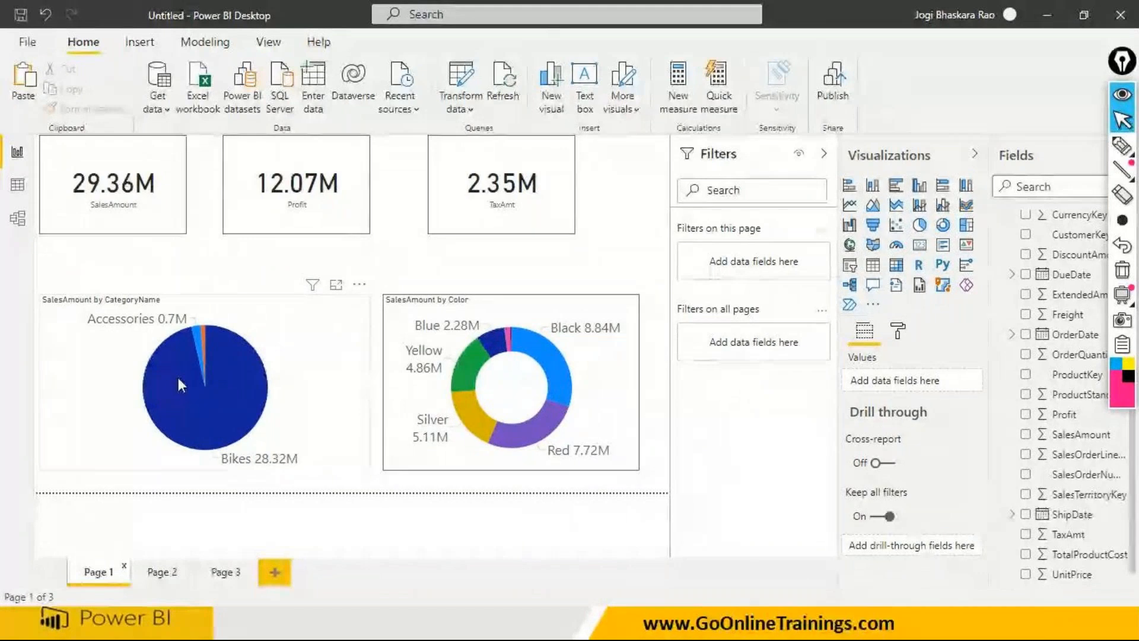
{"action": "left_click", "coordinate": [161, 571]}
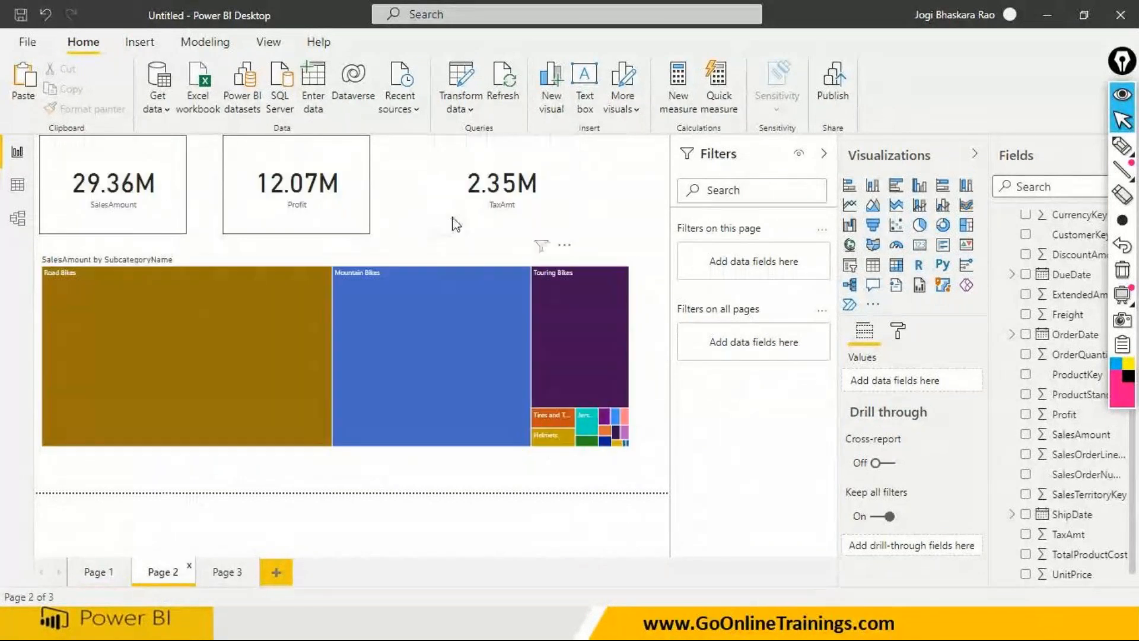
{"action": "mouse_move", "coordinate": [153, 313]}
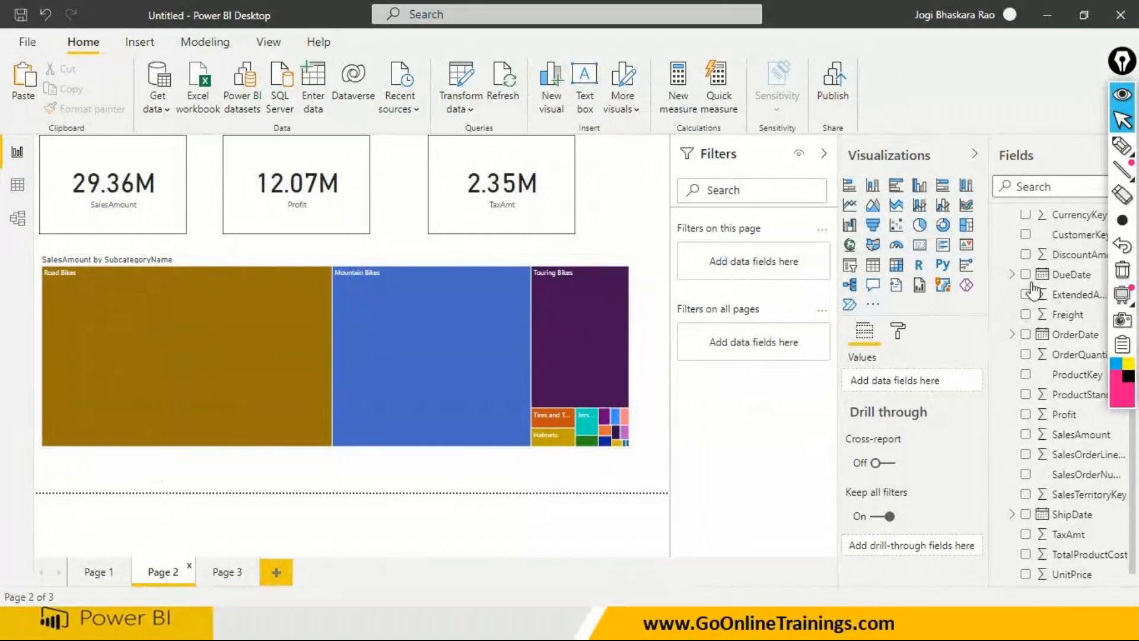
- Add the Products table's CategoryName as a drill-through field on Page 2
{"action": "scroll", "coordinate": [1039, 284], "scroll_direction": "up", "scroll_amount": 1}
{"action": "scroll", "coordinate": [1038, 284], "scroll_direction": "up", "scroll_amount": 3}
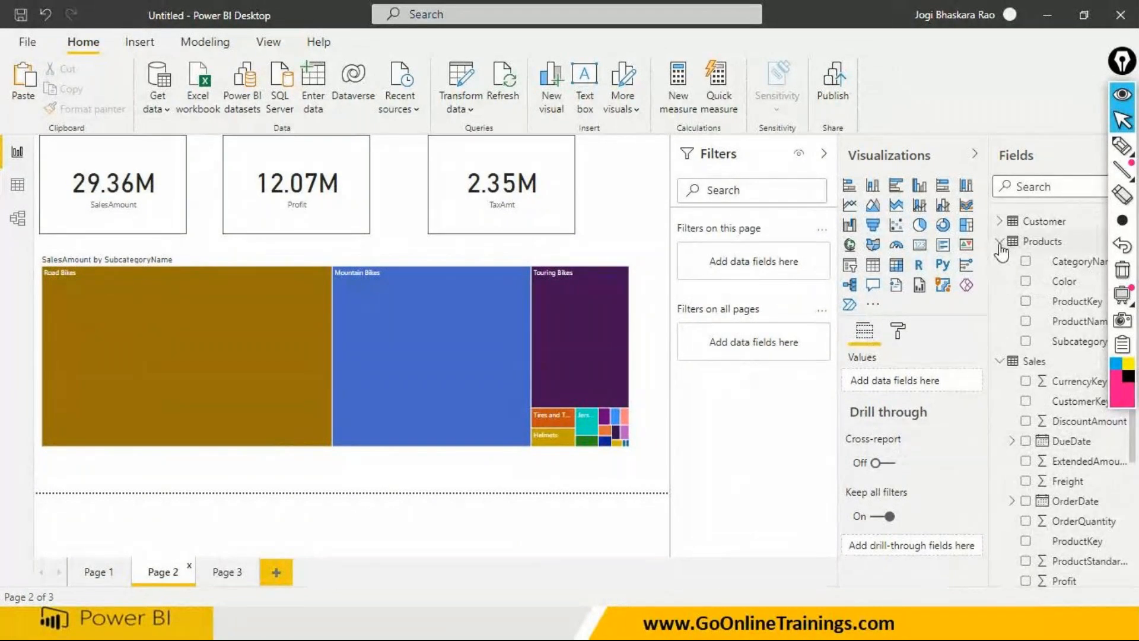
{"action": "left_click", "coordinate": [1000, 242]}
{"action": "left_click", "coordinate": [1000, 260]}
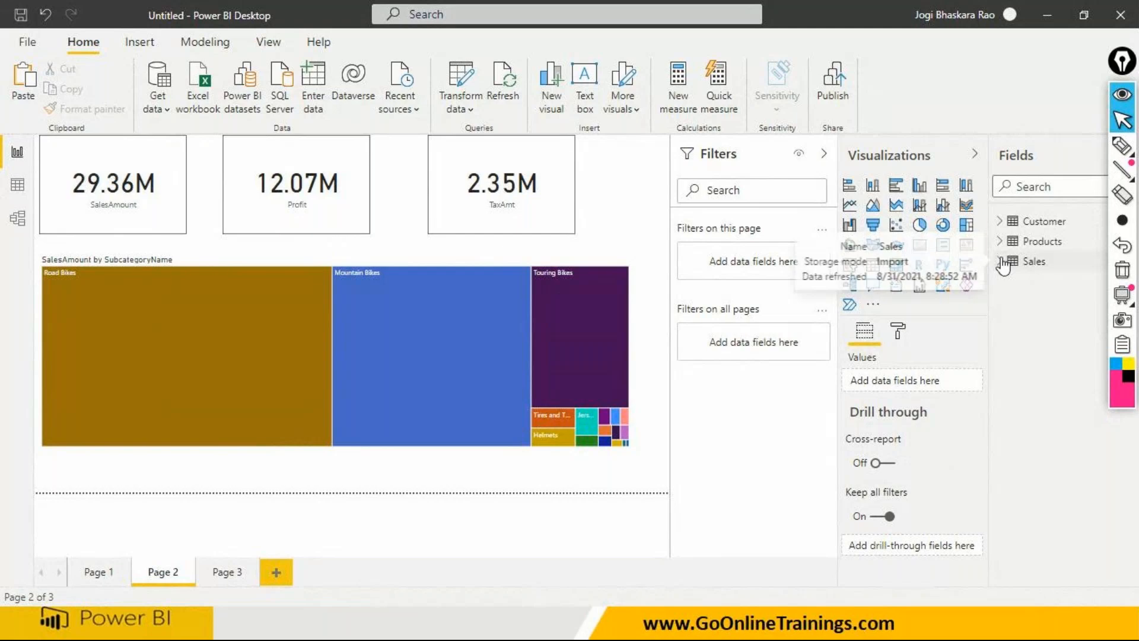
{"action": "left_click", "coordinate": [1000, 242]}
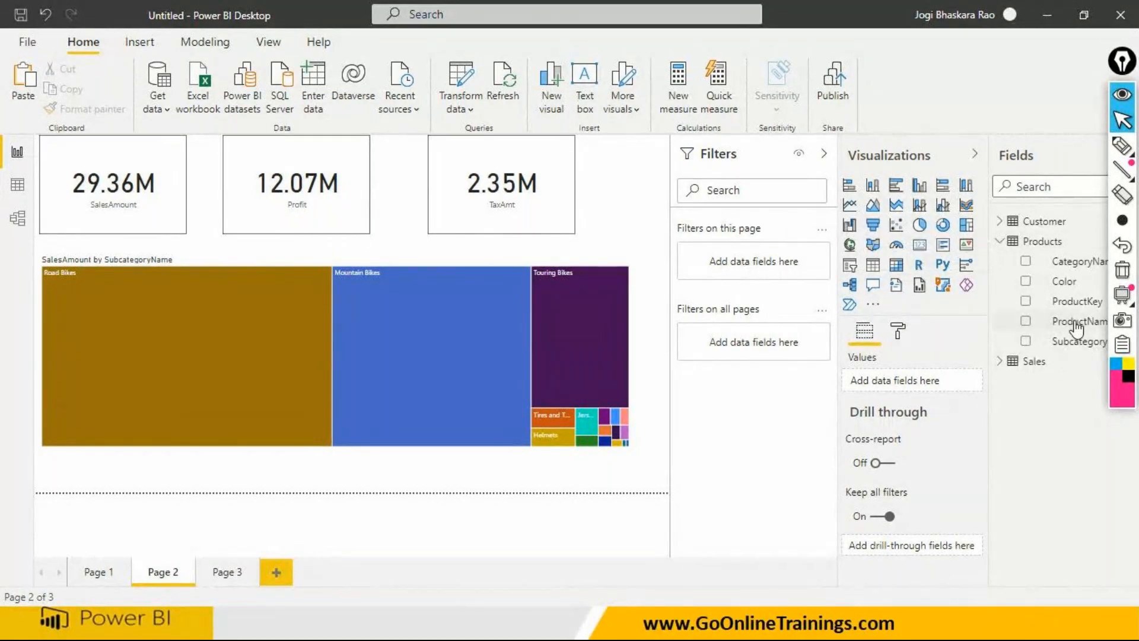
{"action": "left_click_drag", "start_coordinate": [1068, 262], "coordinate": [928, 550]}
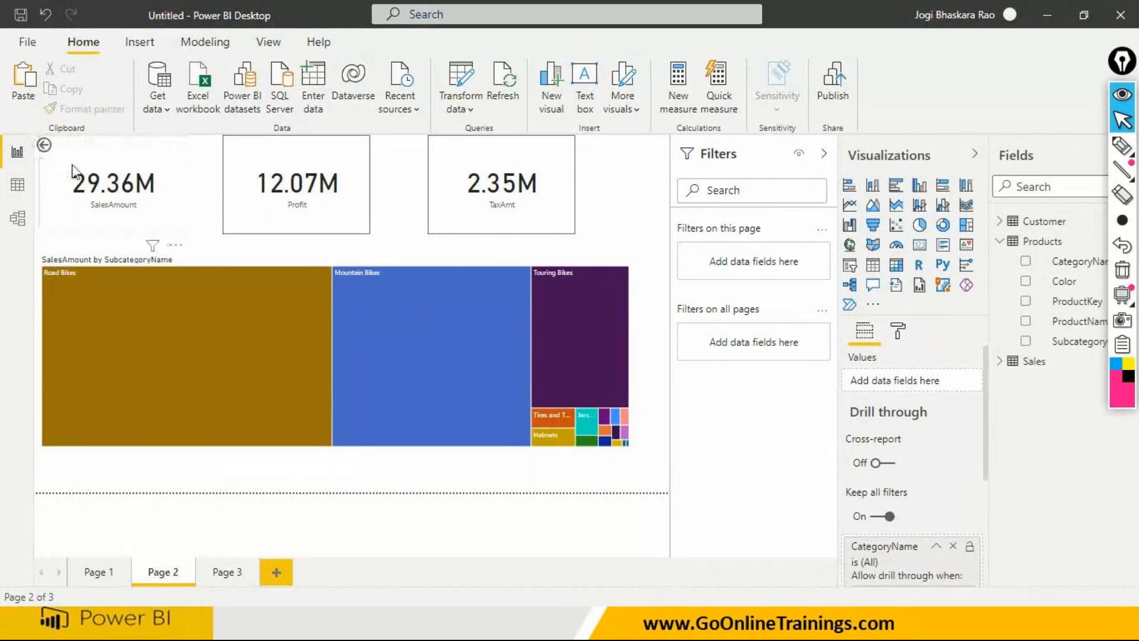
- Move the treemap and the SalesAmount, Profit and TaxAmt cards lower on Page 2, clear of the back button
{"action": "left_click_drag", "start_coordinate": [200, 339], "coordinate": [217, 383]}
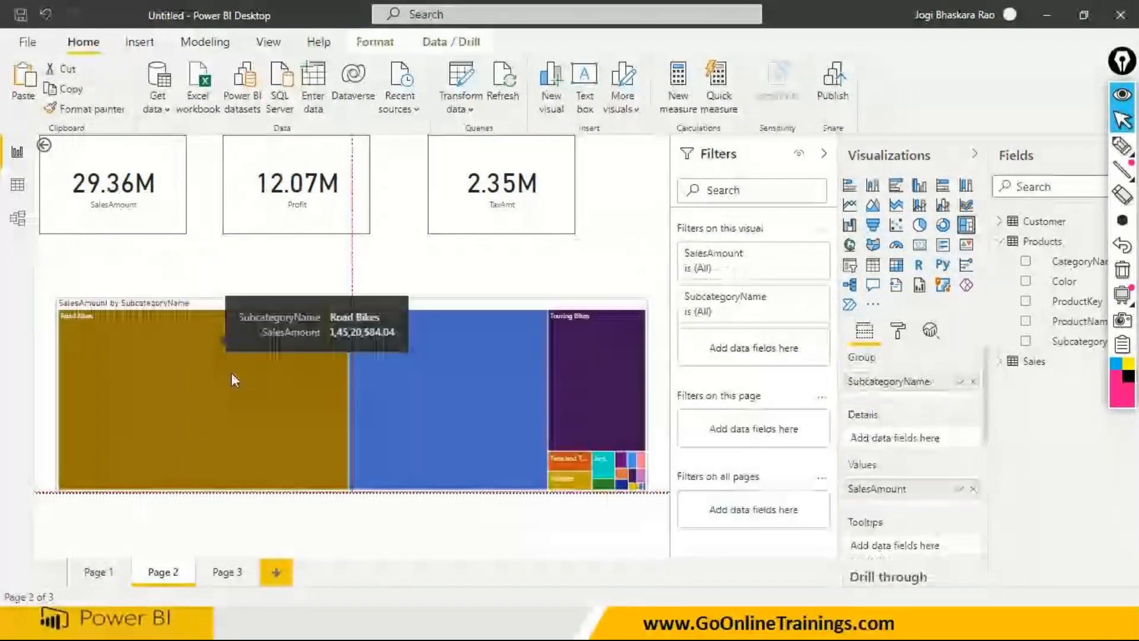
{"action": "left_click_drag", "start_coordinate": [140, 234], "coordinate": [154, 264]}
{"action": "left_click", "coordinate": [349, 224]}
{"action": "left_click_drag", "start_coordinate": [348, 223], "coordinate": [350, 255]}
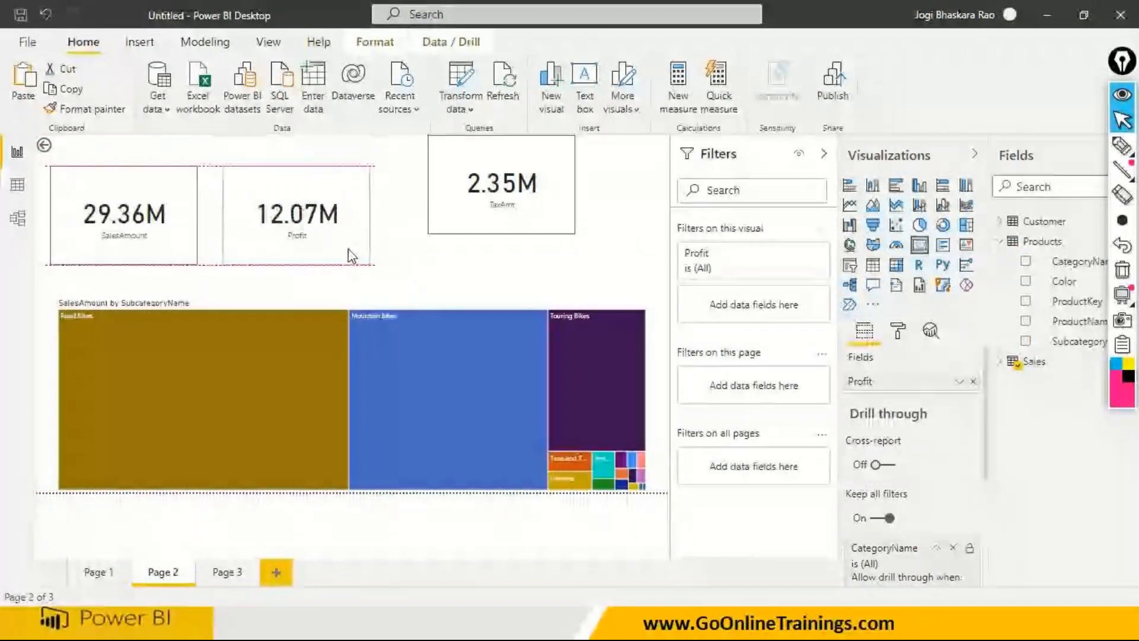
{"action": "left_click_drag", "start_coordinate": [468, 226], "coordinate": [470, 257]}
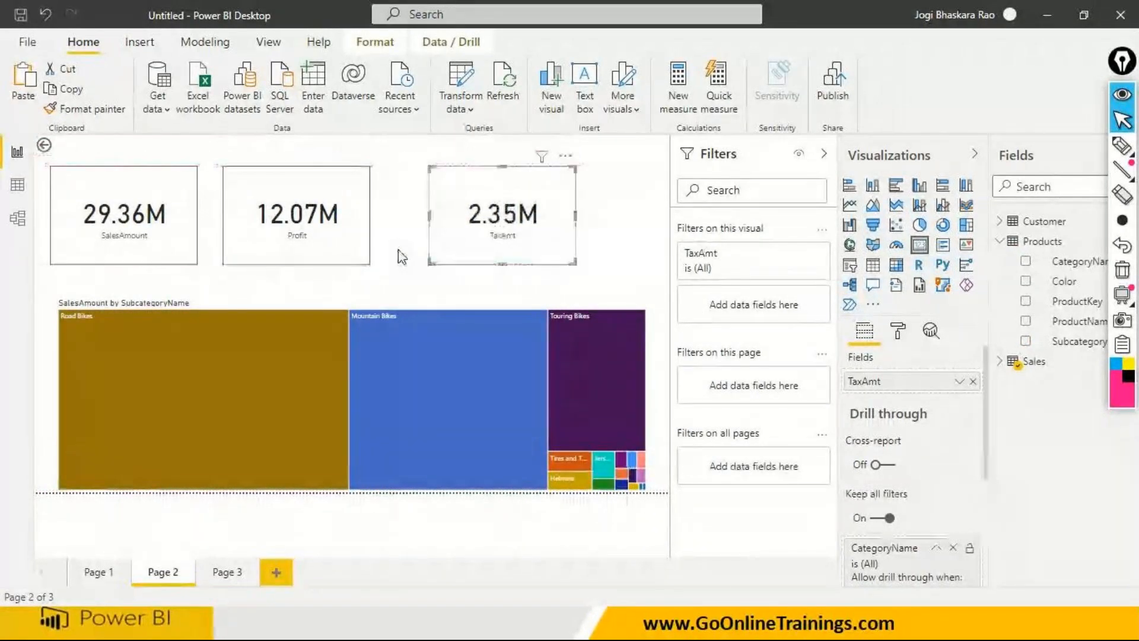
{"action": "left_click", "coordinate": [399, 286]}
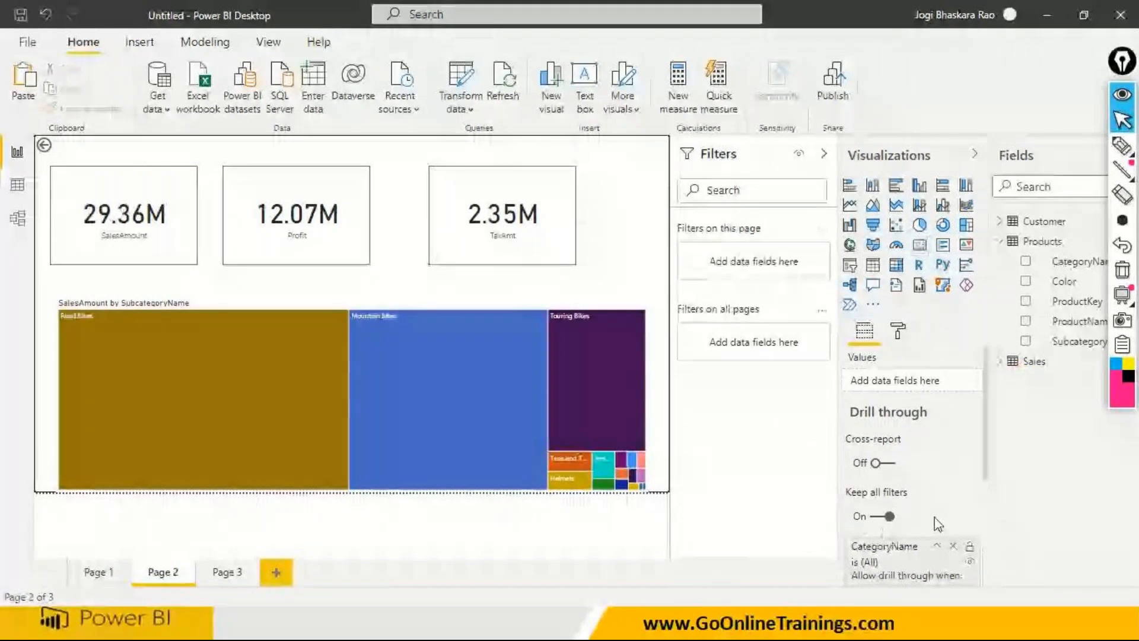
- Compare Page 1's category pie chart with Page 2's subcategory treemap and CategoryName drill-through setup
{"action": "left_click", "coordinate": [94, 571]}
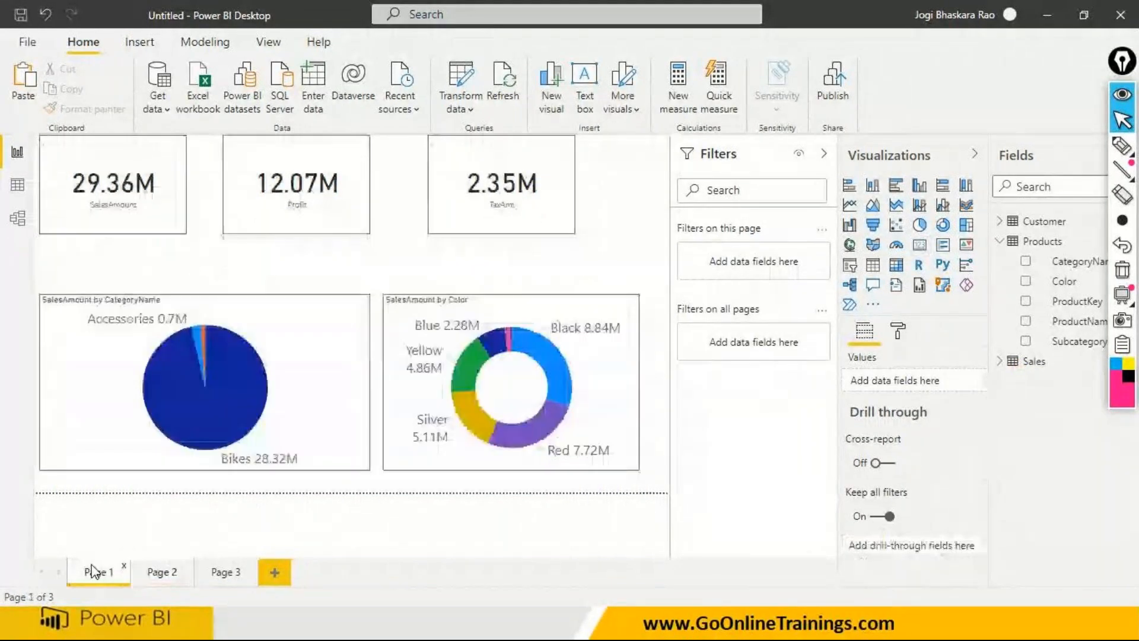
{"action": "left_click", "coordinate": [161, 573]}
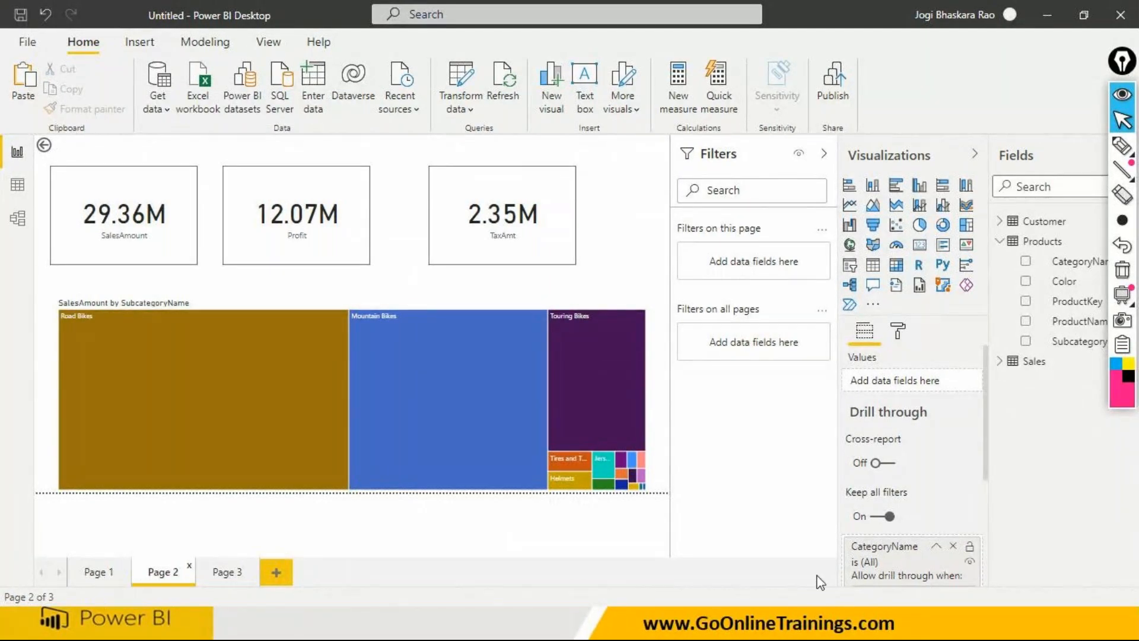
{"action": "left_click", "coordinate": [89, 572]}
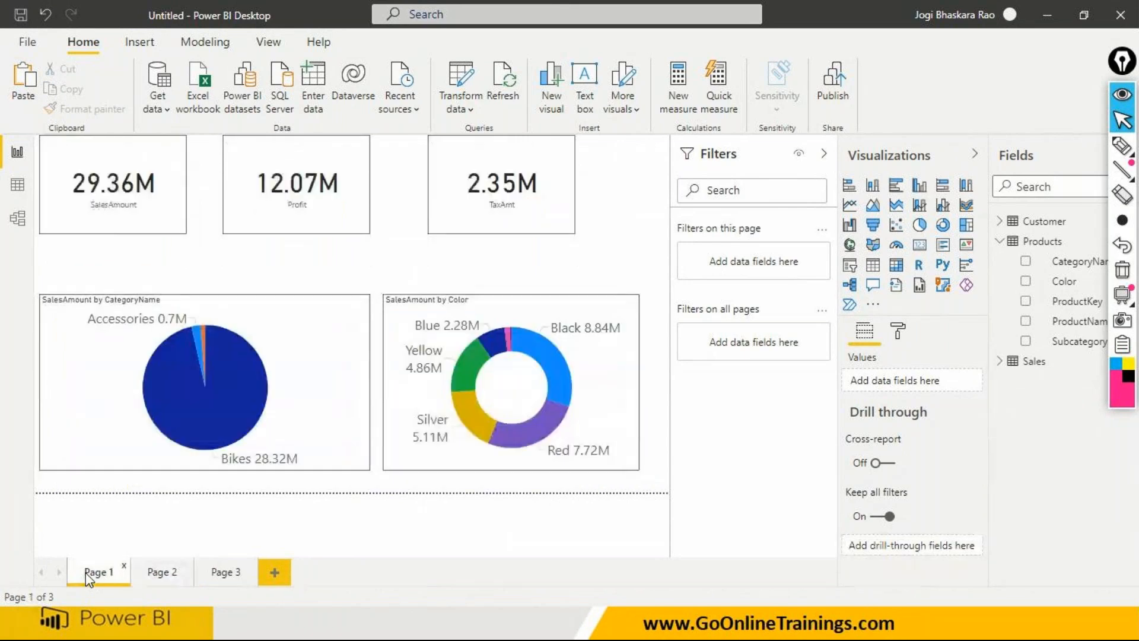
{"action": "left_click", "coordinate": [169, 371]}
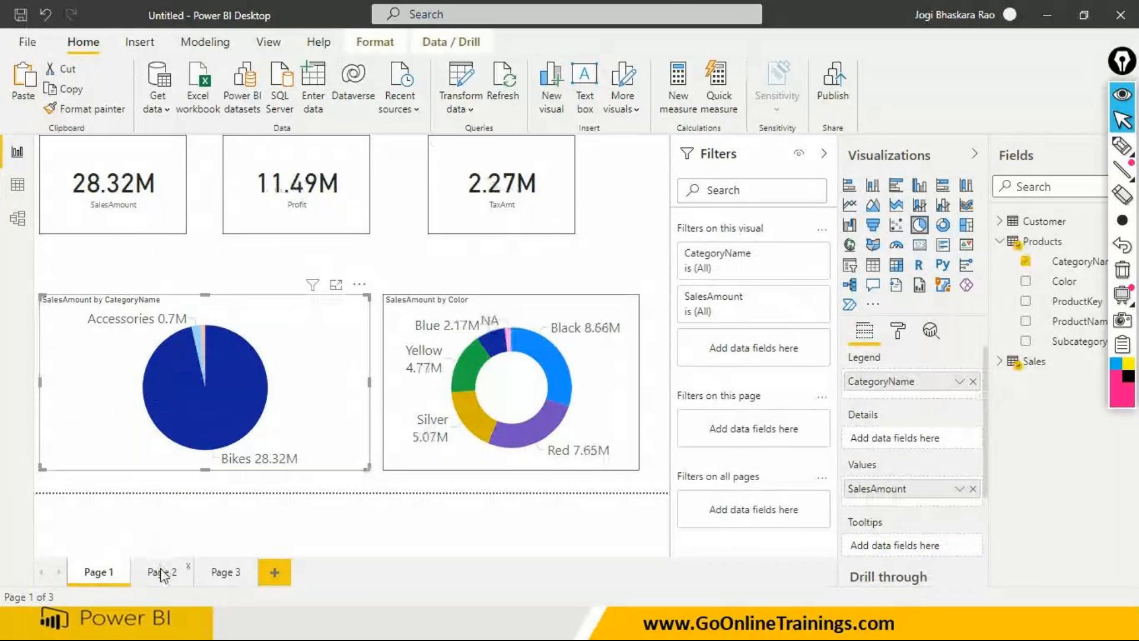
{"action": "left_click", "coordinate": [159, 572]}
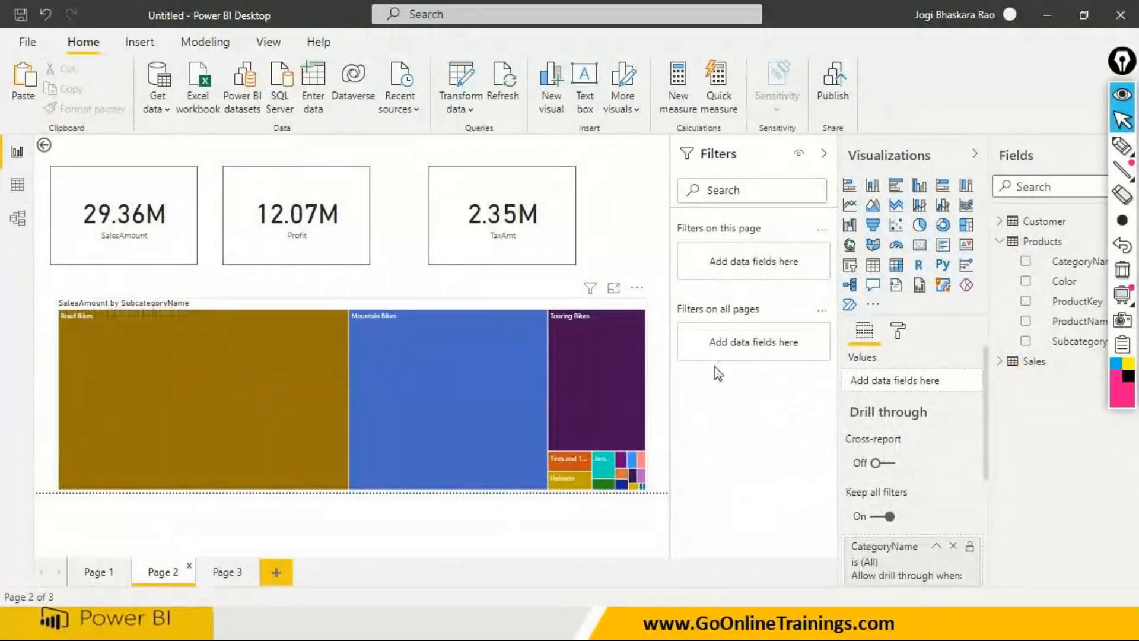
{"action": "left_click", "coordinate": [899, 330]}
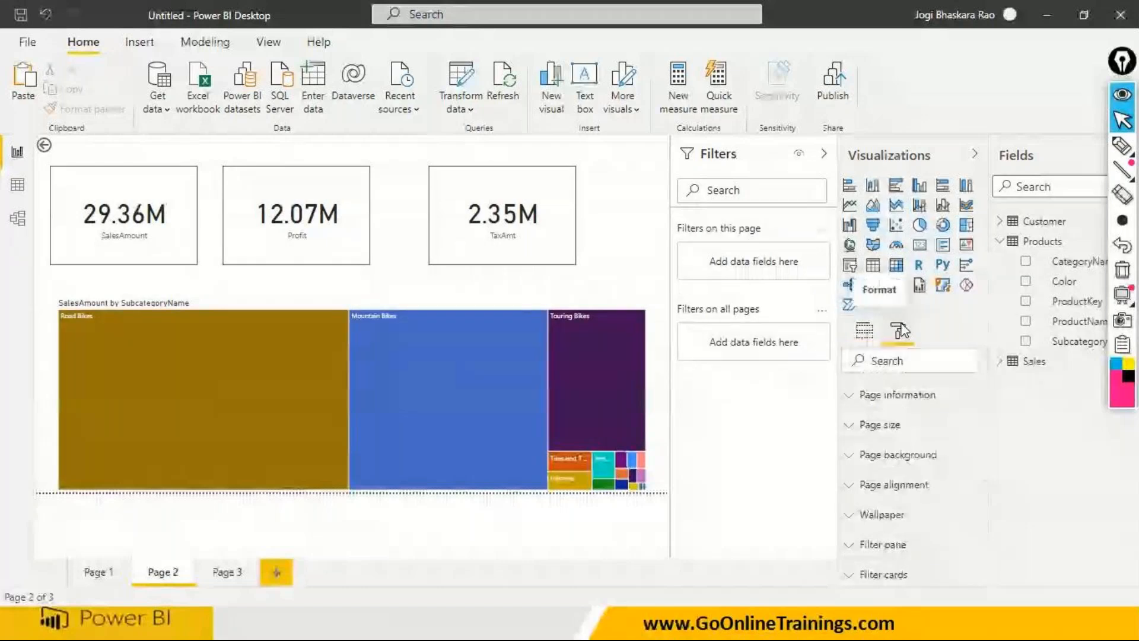
{"action": "left_click", "coordinate": [318, 406]}
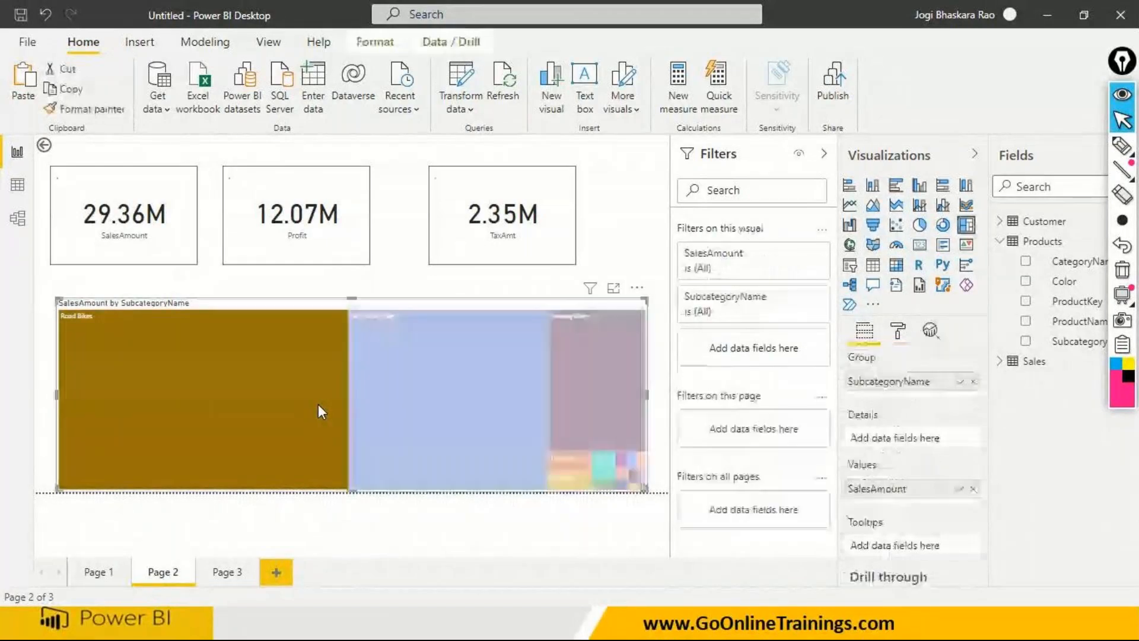
{"action": "left_click", "coordinate": [89, 574]}
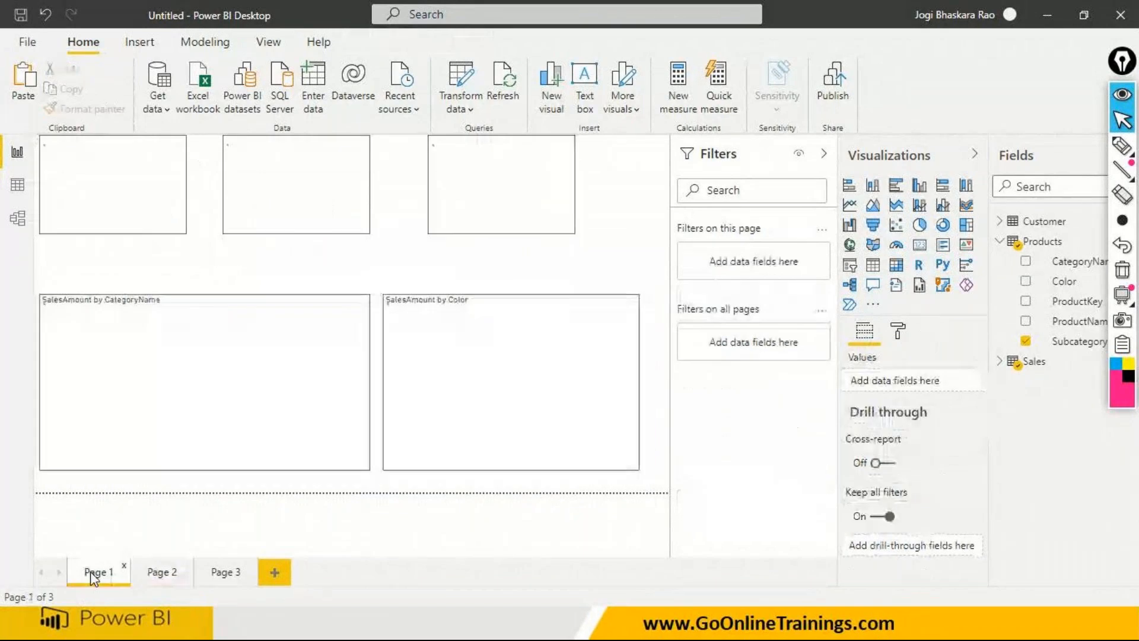
{"action": "left_click", "coordinate": [156, 576]}
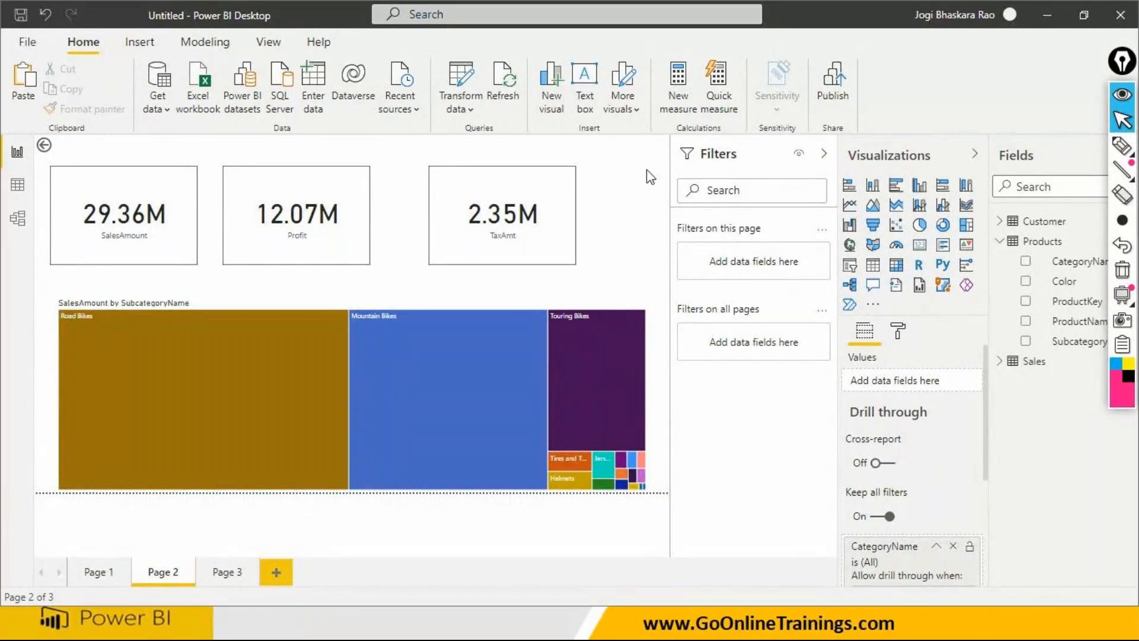
- Examine Page 2's back button and its format options, and check Page 1 for comparison
{"action": "left_click", "coordinate": [44, 149]}
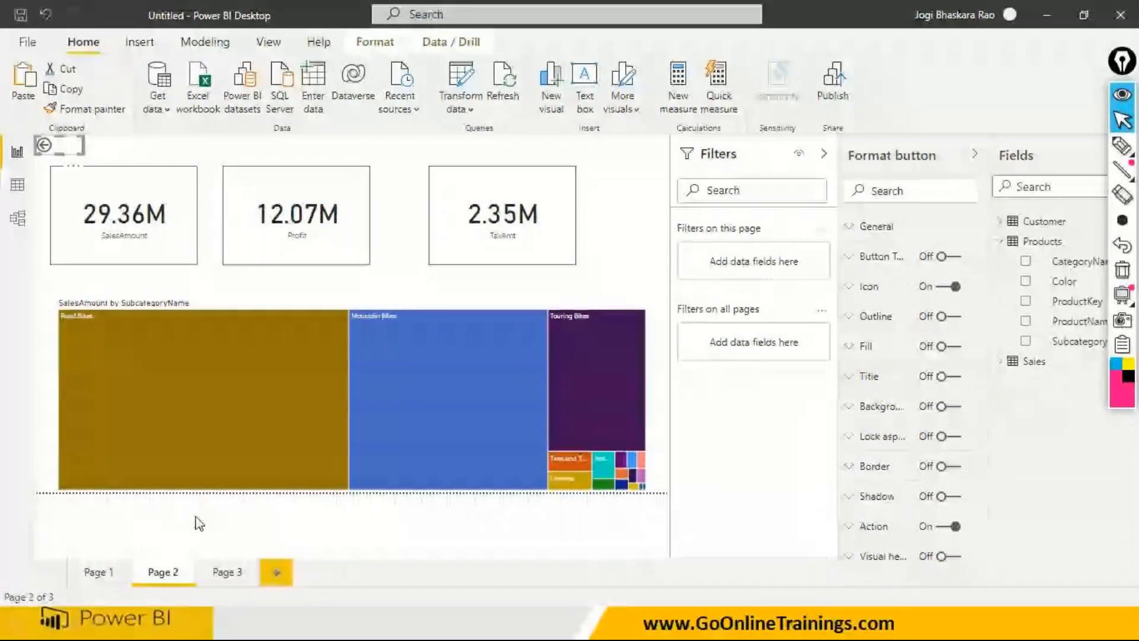
{"action": "left_click", "coordinate": [183, 524]}
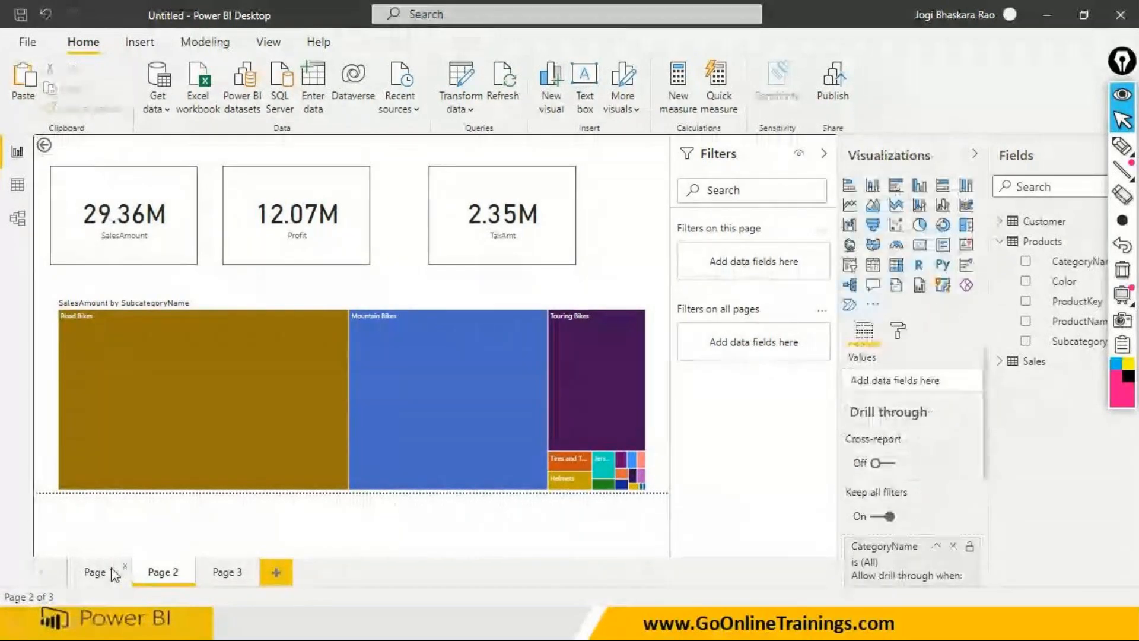
{"action": "left_click", "coordinate": [113, 573]}
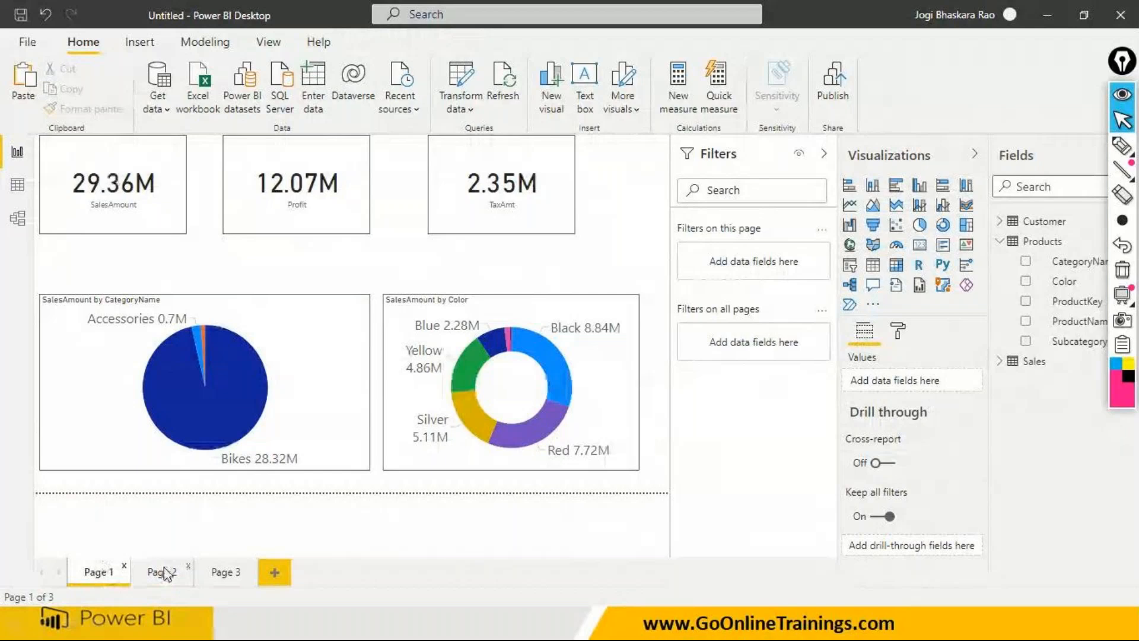
{"action": "left_click", "coordinate": [168, 573]}
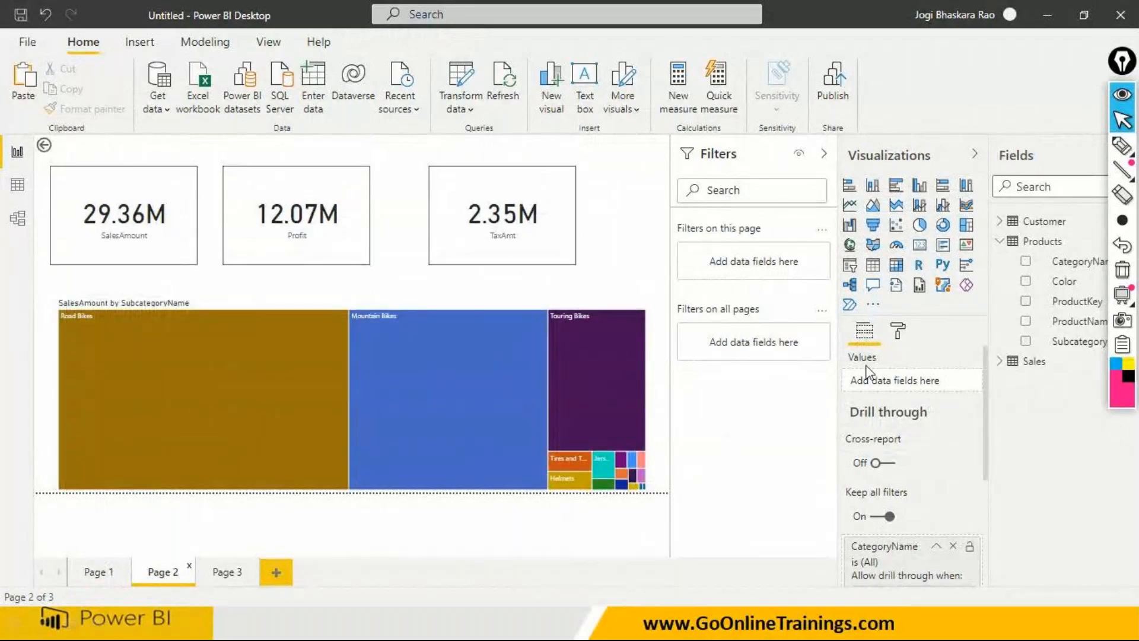
- Select Road Bikes in Page 2's treemap and turn on the treemap's data labels, leaving the legend off
{"action": "left_click", "coordinate": [224, 364]}
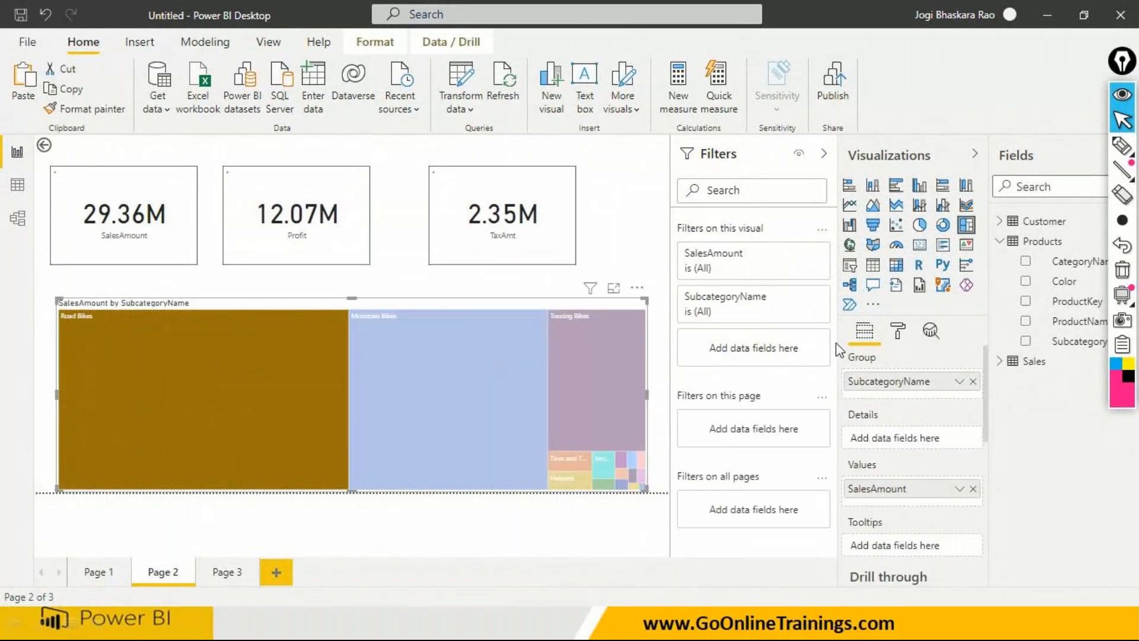
{"action": "left_click", "coordinate": [899, 338]}
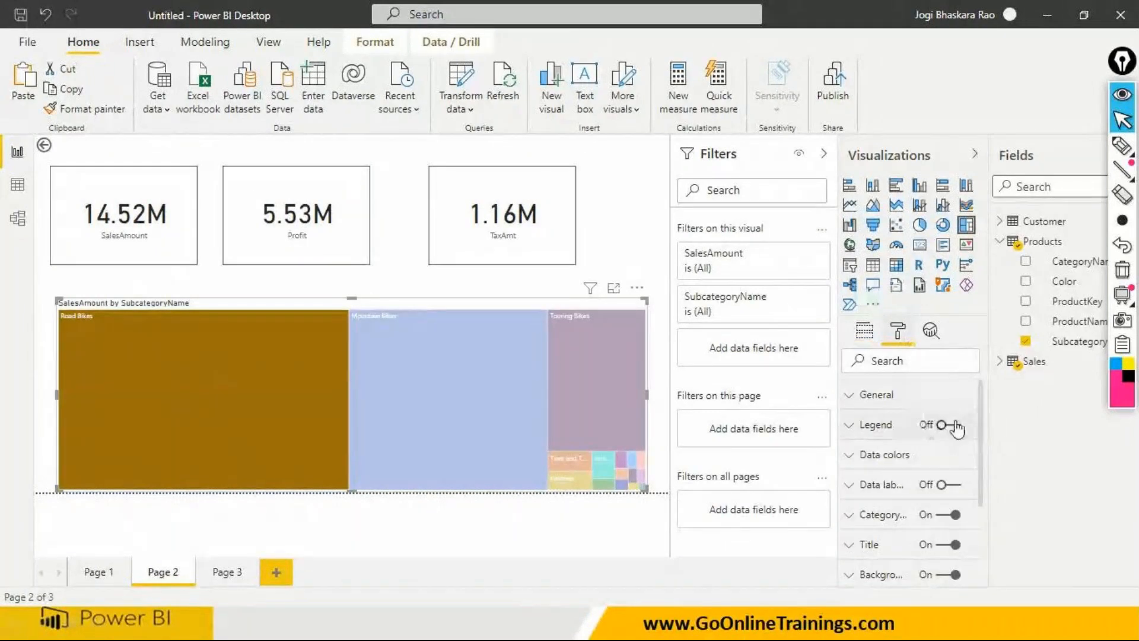
{"action": "left_click", "coordinate": [962, 427]}
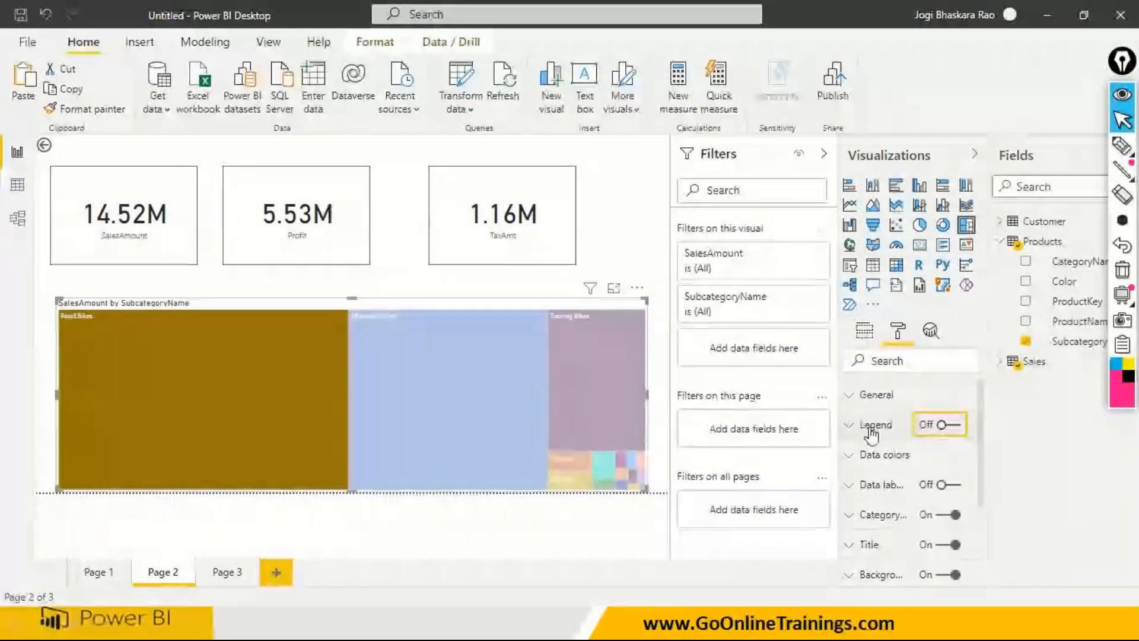
{"action": "left_click", "coordinate": [850, 485]}
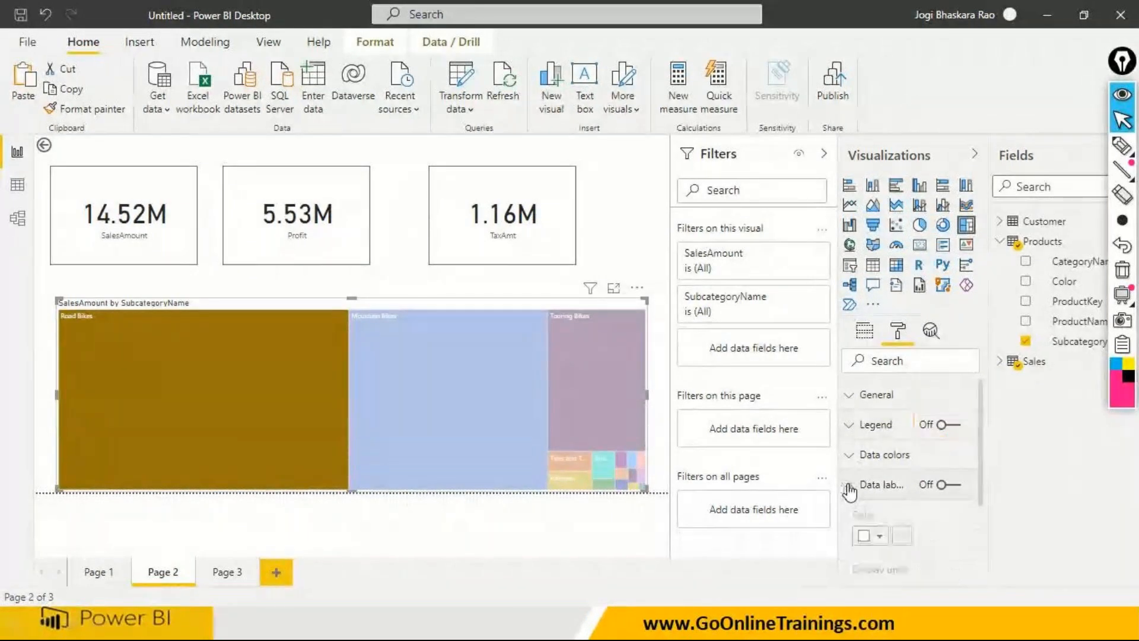
{"action": "left_click", "coordinate": [952, 486]}
- Set the text size of the treemap's data labels to 20
{"action": "scroll", "coordinate": [869, 510], "scroll_direction": "down", "scroll_amount": 10}
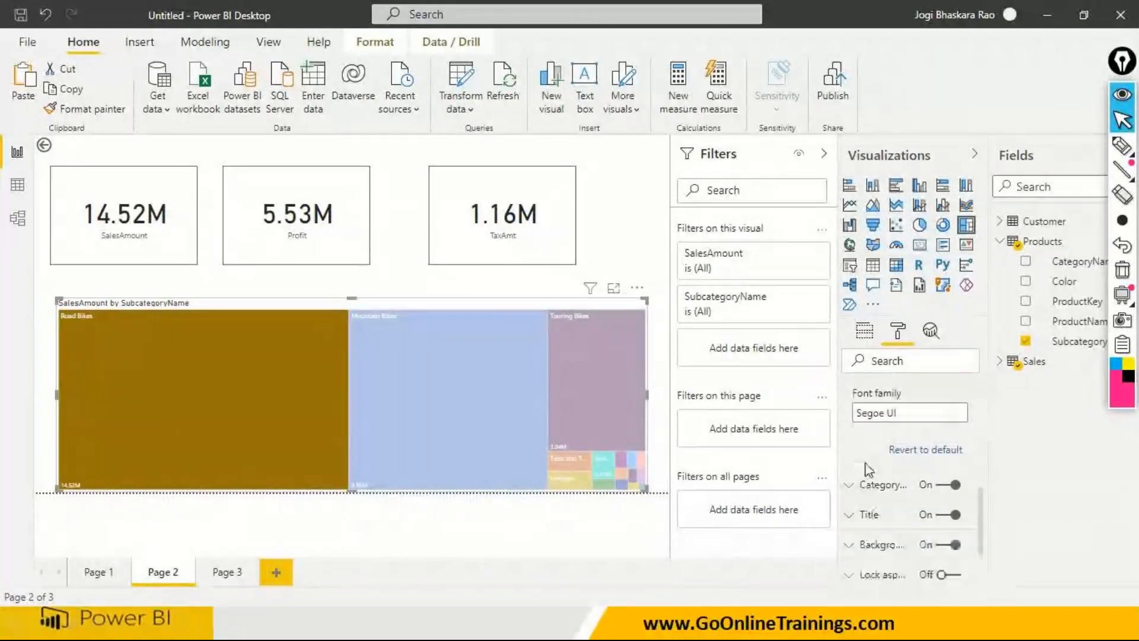
{"action": "scroll", "coordinate": [864, 466], "scroll_direction": "up", "scroll_amount": 2}
{"action": "type", "text": "2"}
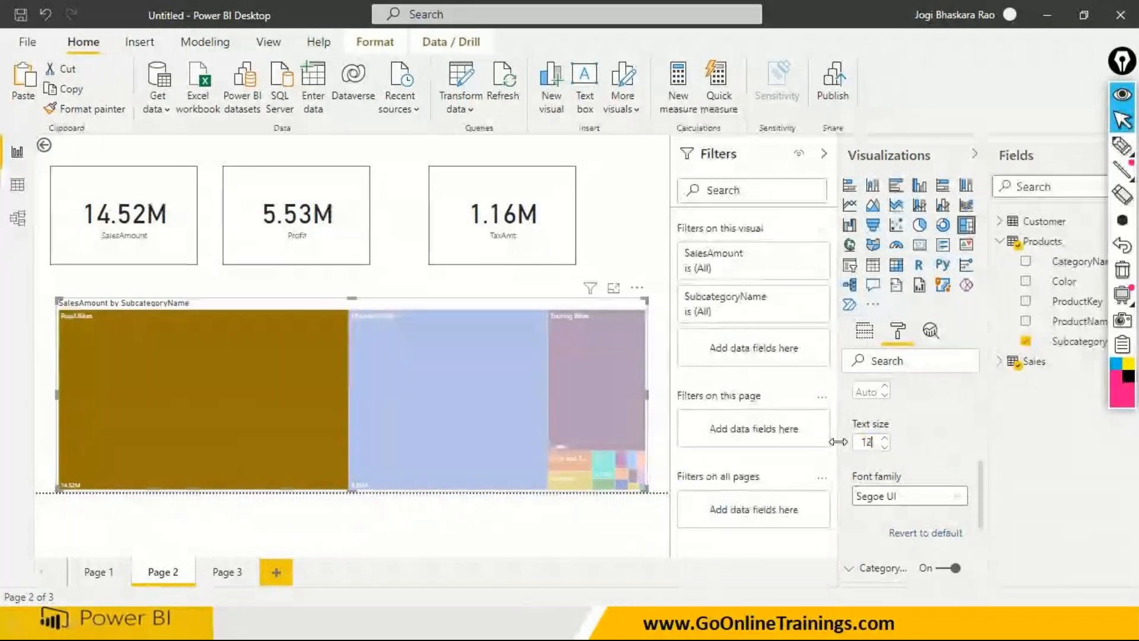
{"action": "key", "text": "BackSpace"}
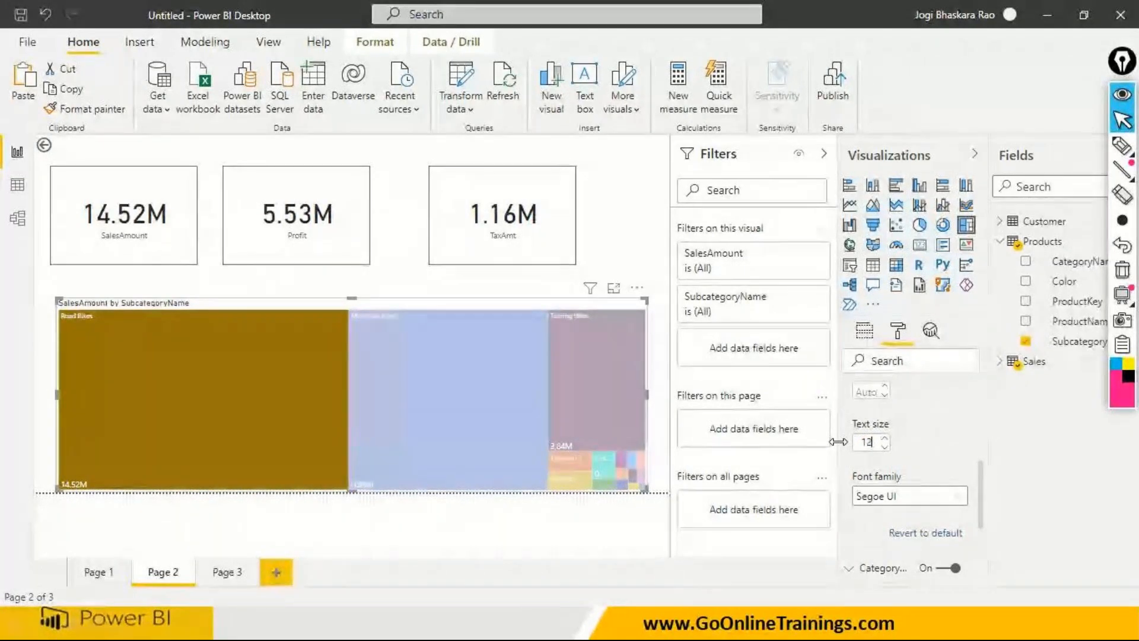
{"action": "type", "text": "0"}
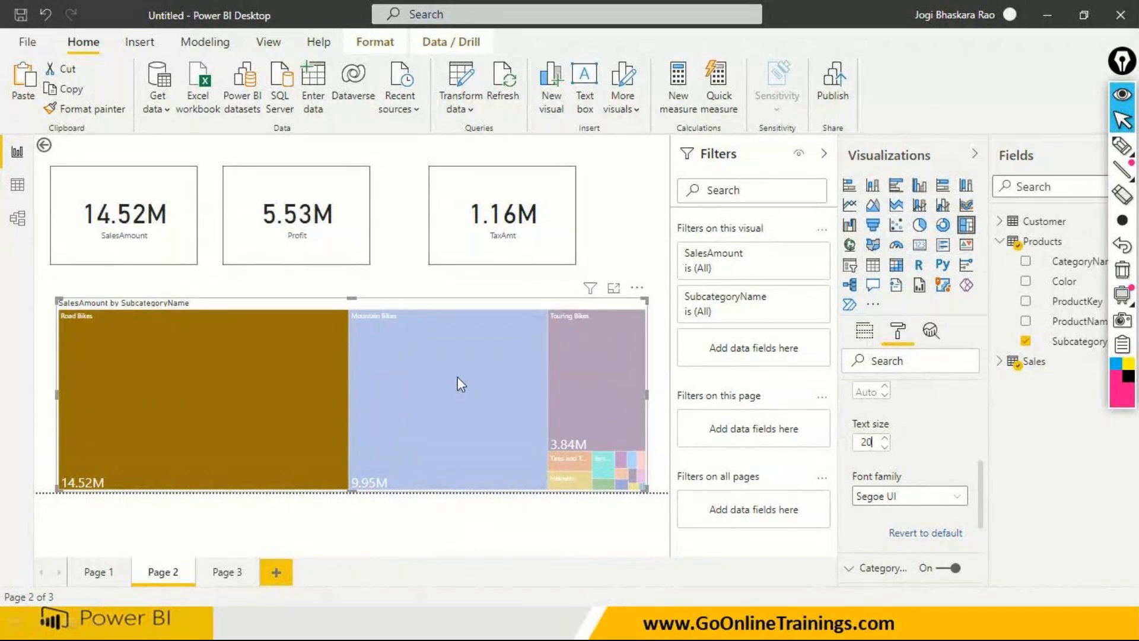
{"action": "left_click", "coordinate": [373, 530]}
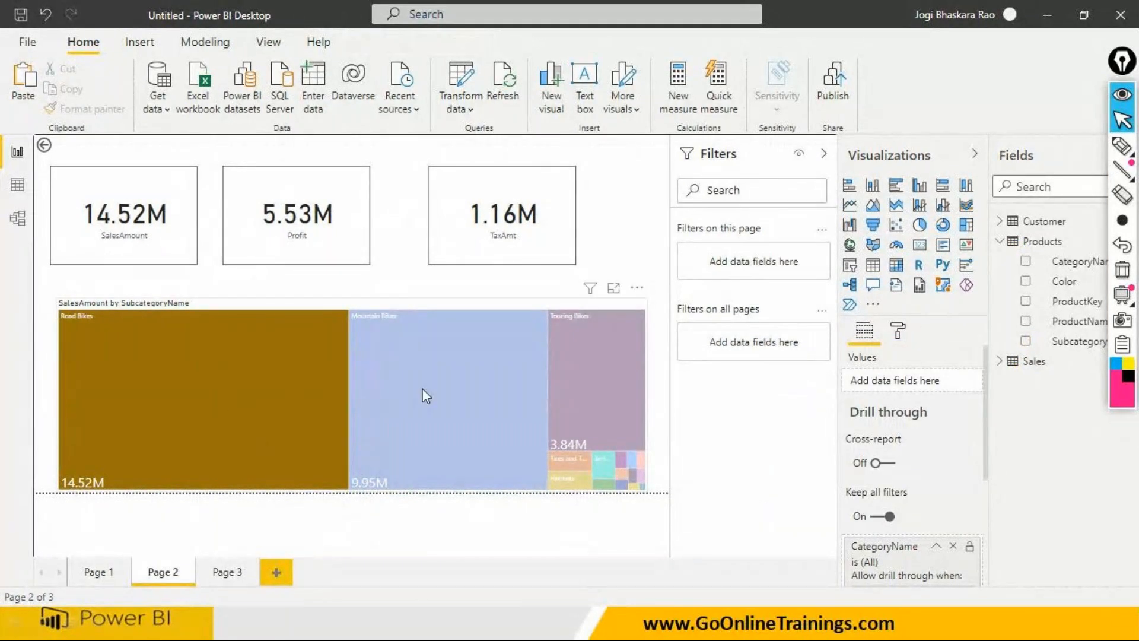
- Inspect the treemap's subcategory sales details and the filters affecting it
{"action": "mouse_move", "coordinate": [581, 345]}
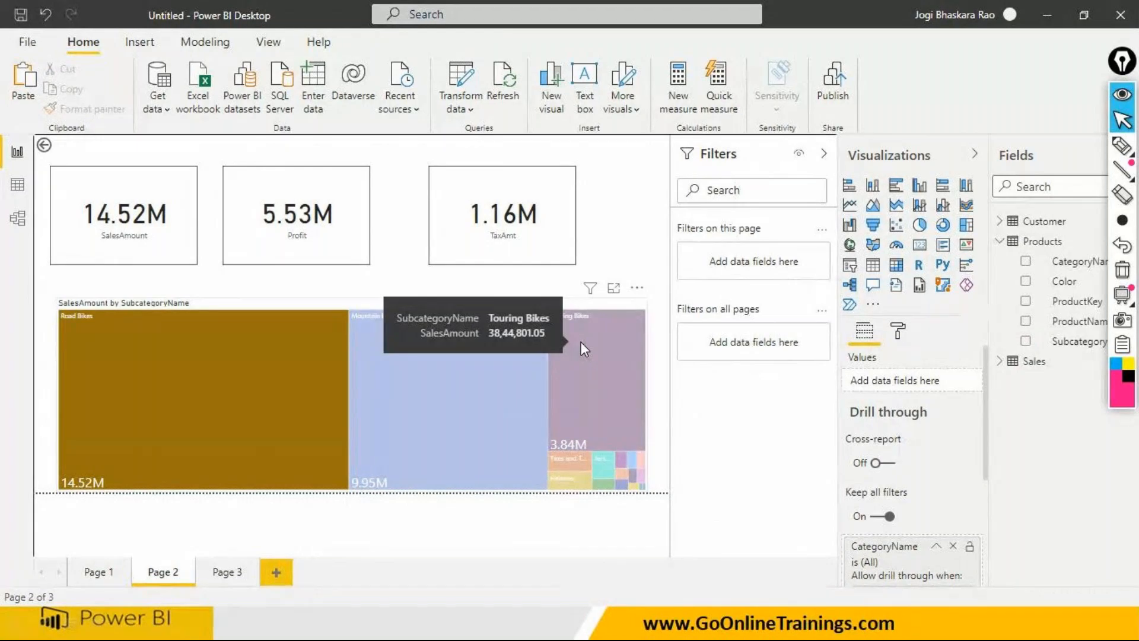
{"action": "mouse_move", "coordinate": [239, 422]}
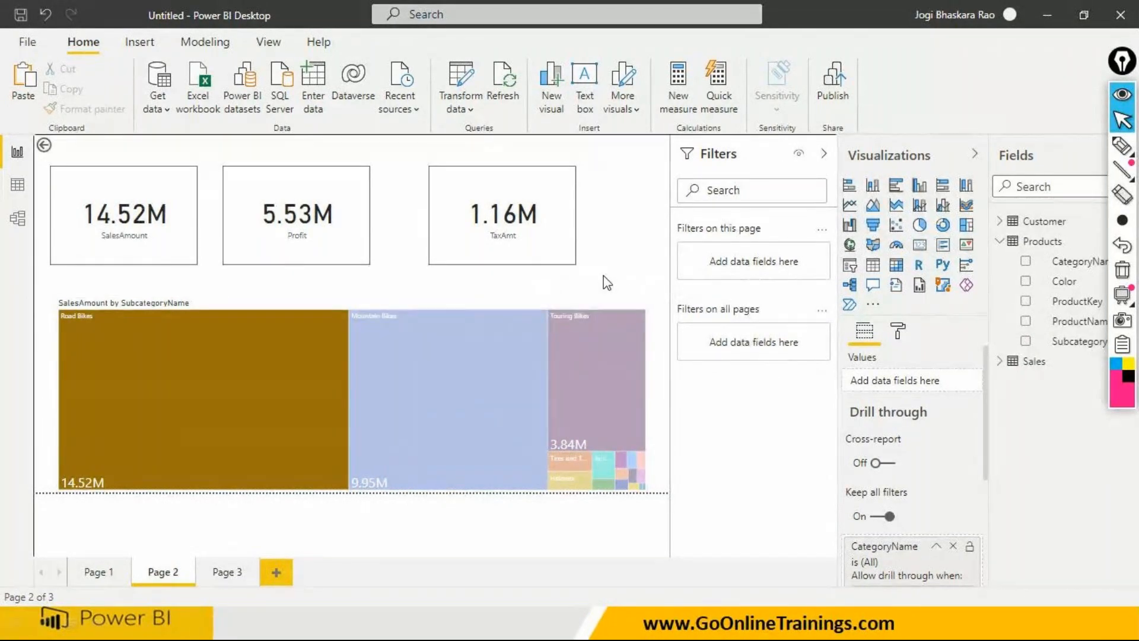
{"action": "mouse_move", "coordinate": [590, 294]}
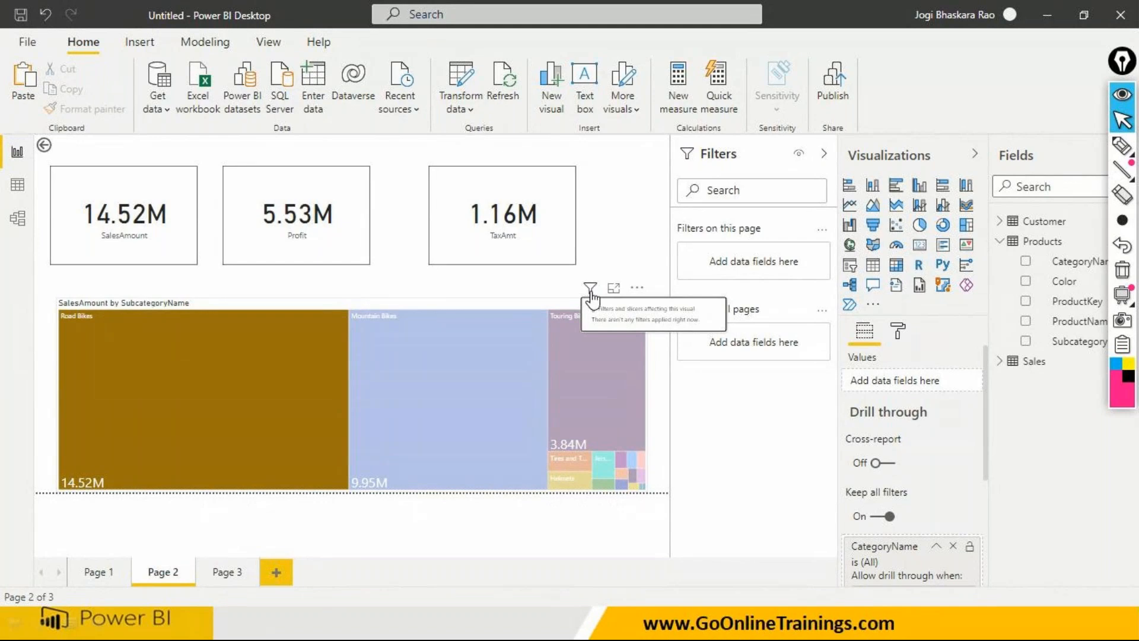
- Check the drill-through destinations for the Accessories slice in Page 1's category pie chart, and clear the slice selection without drilling through
{"action": "left_click", "coordinate": [98, 572]}
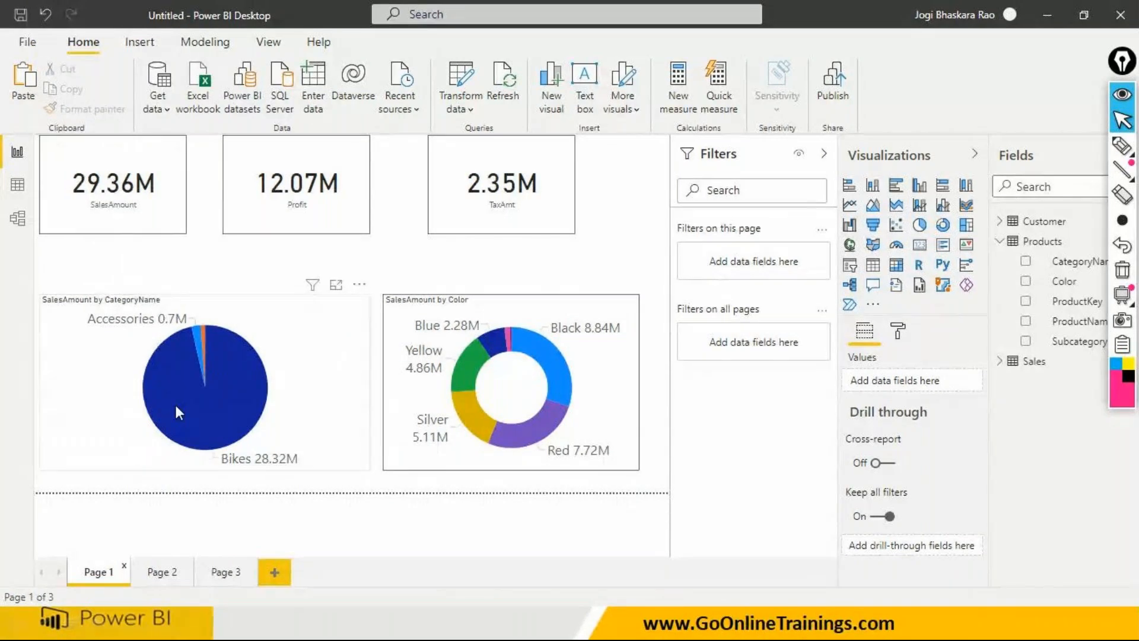
{"action": "mouse_move", "coordinate": [177, 408]}
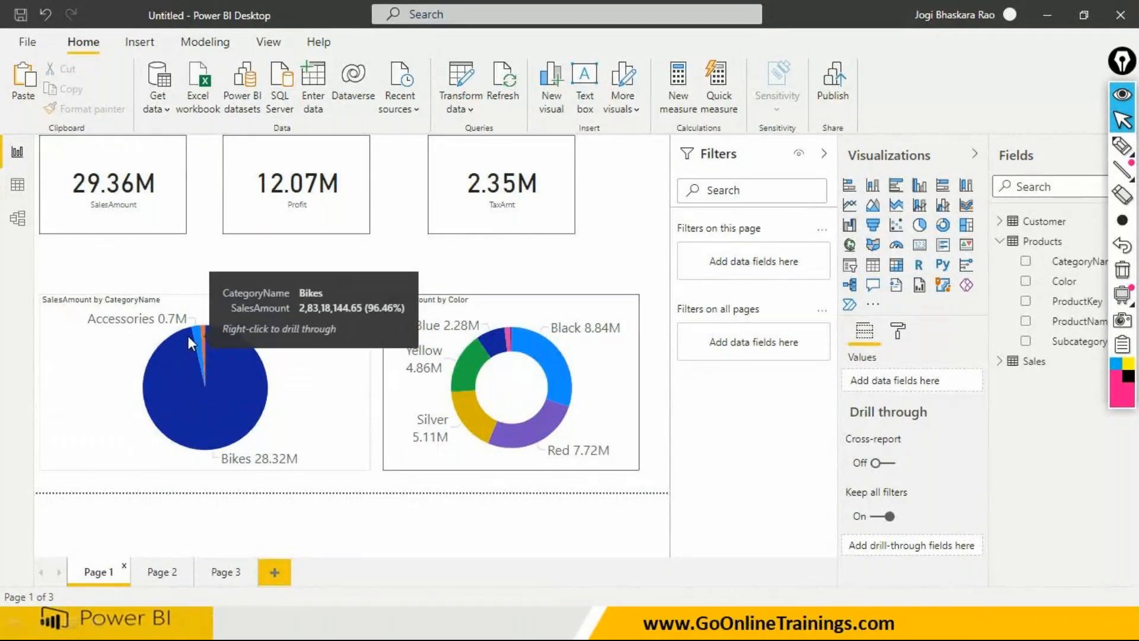
{"action": "mouse_move", "coordinate": [200, 342]}
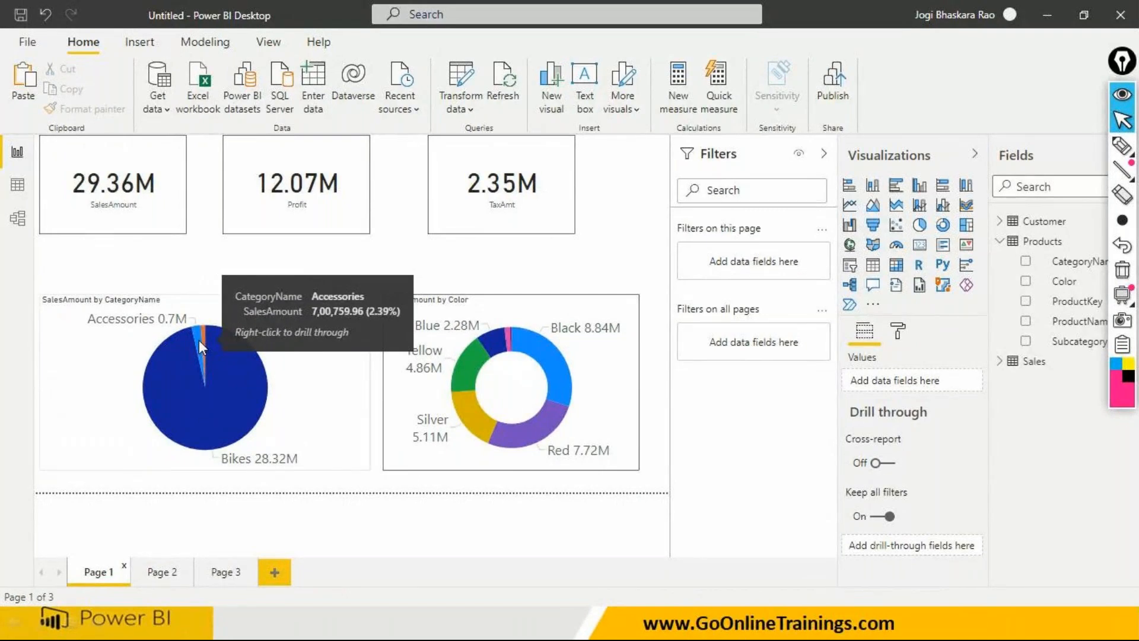
{"action": "left_click", "coordinate": [200, 342]}
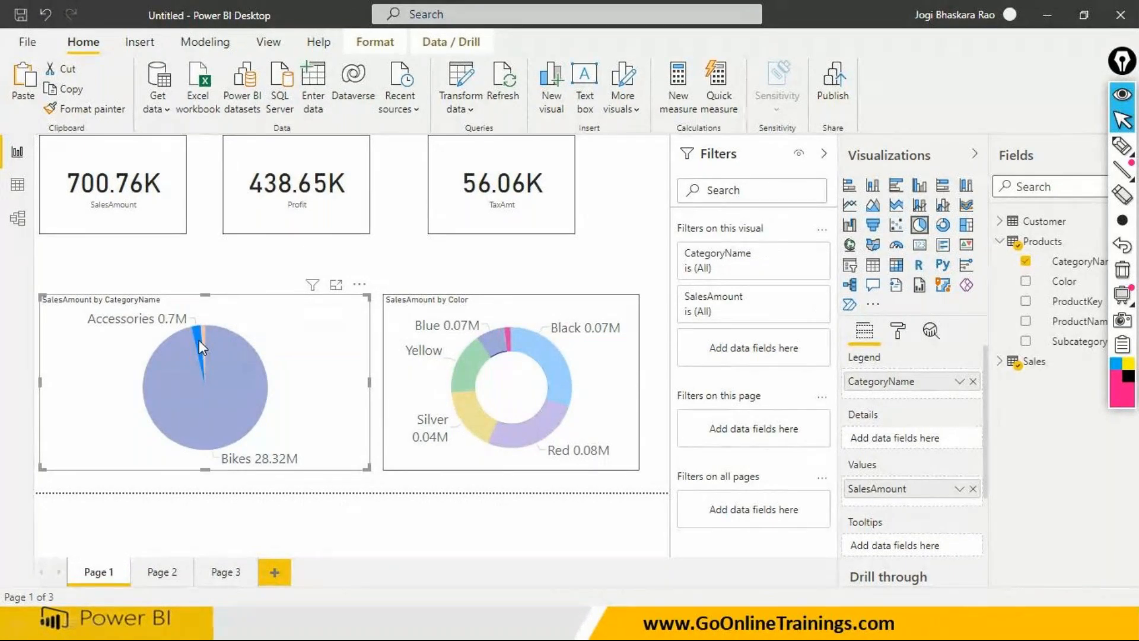
{"action": "right_click", "coordinate": [200, 342]}
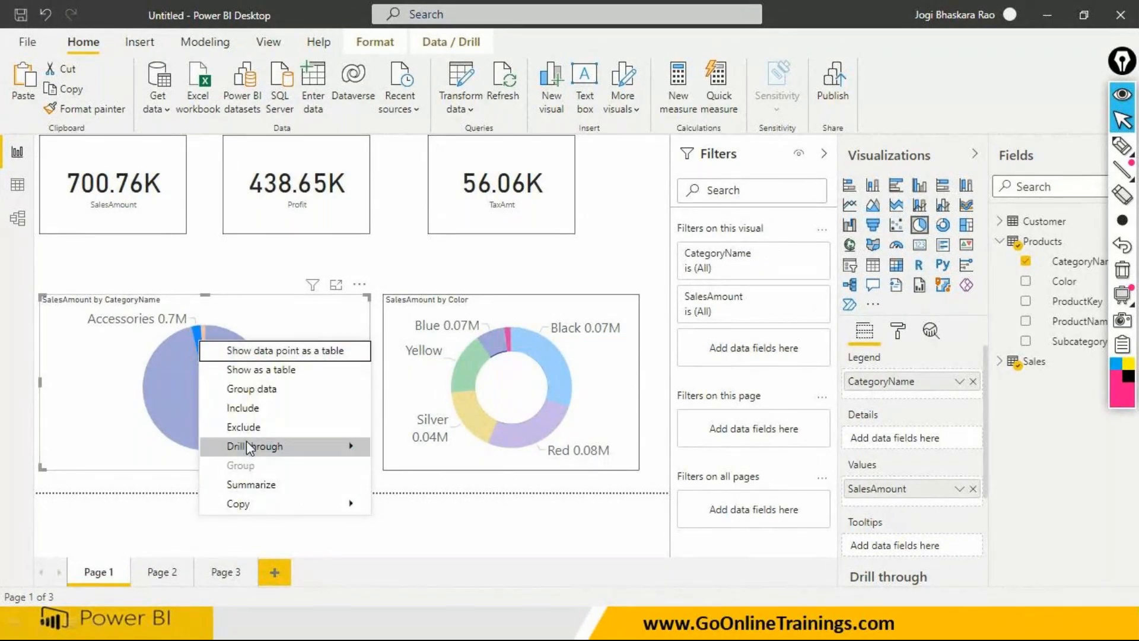
{"action": "mouse_move", "coordinate": [251, 451]}
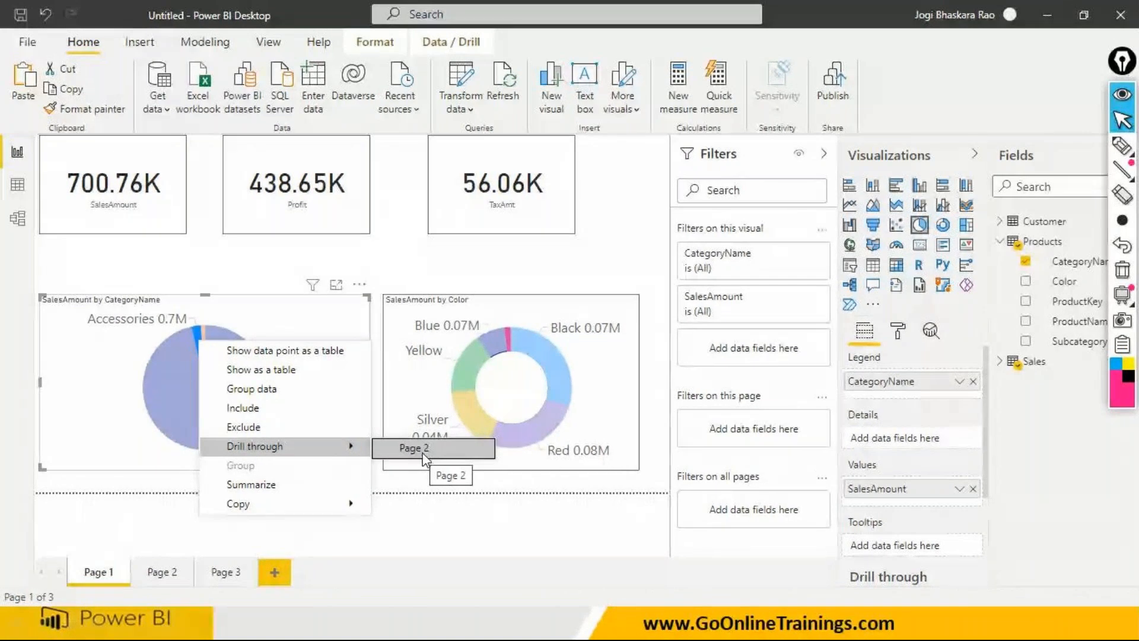
{"action": "left_click", "coordinate": [73, 365]}
{"action": "left_click", "coordinate": [73, 364]}
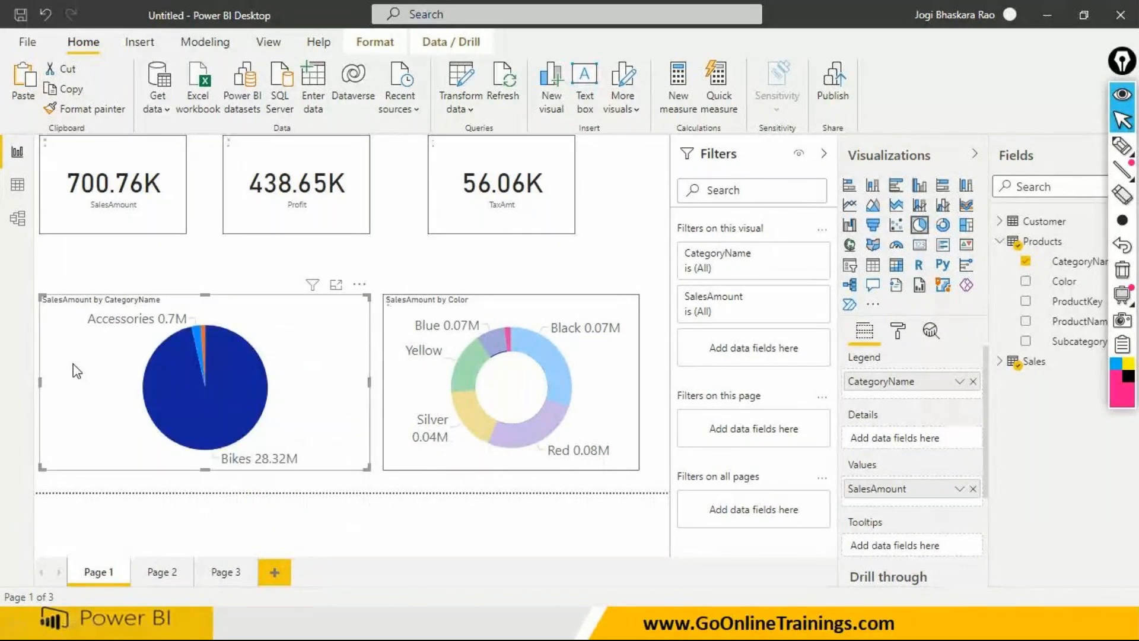
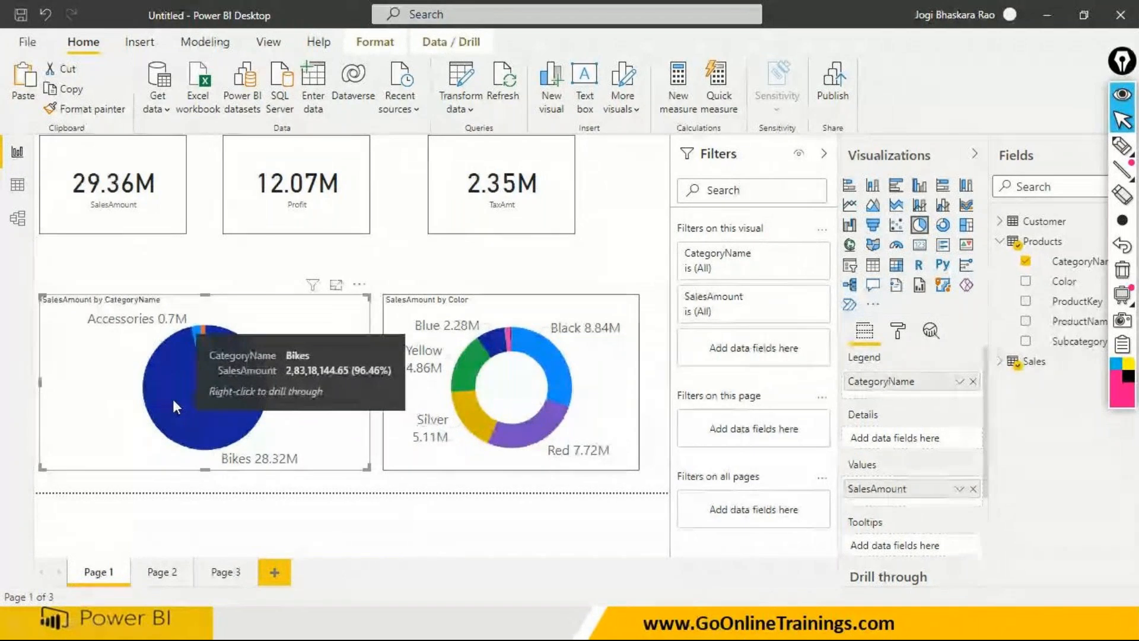
- Select Road Bikes in Page 2's treemap and open the treemap's formatting options
{"action": "left_click", "coordinate": [161, 572]}
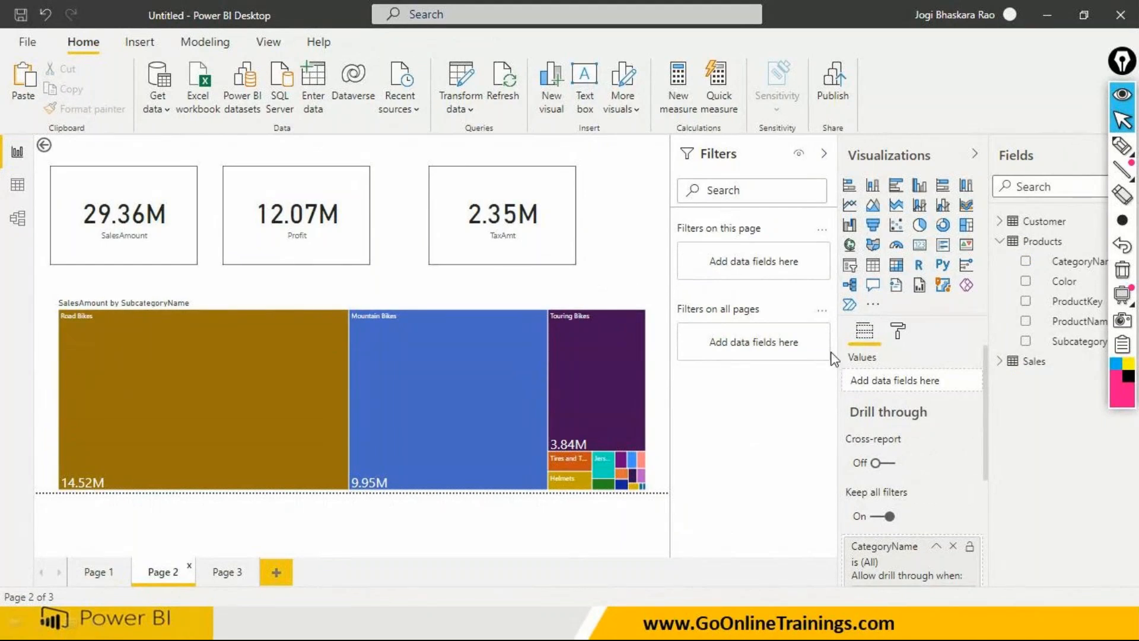
{"action": "left_click", "coordinate": [225, 353]}
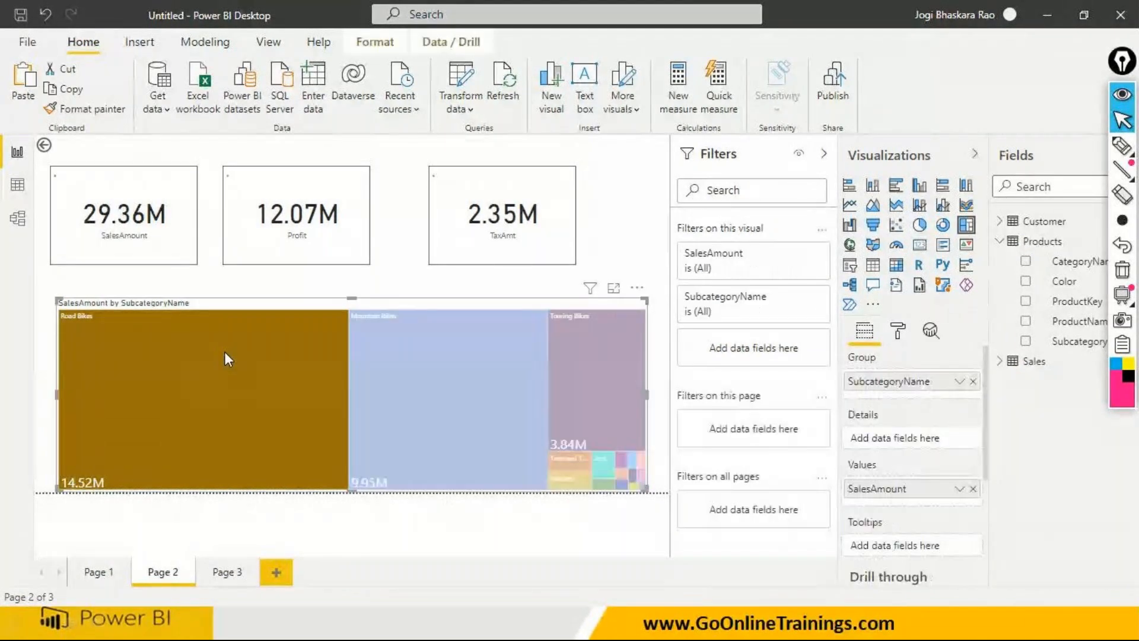
{"action": "left_click", "coordinate": [898, 330]}
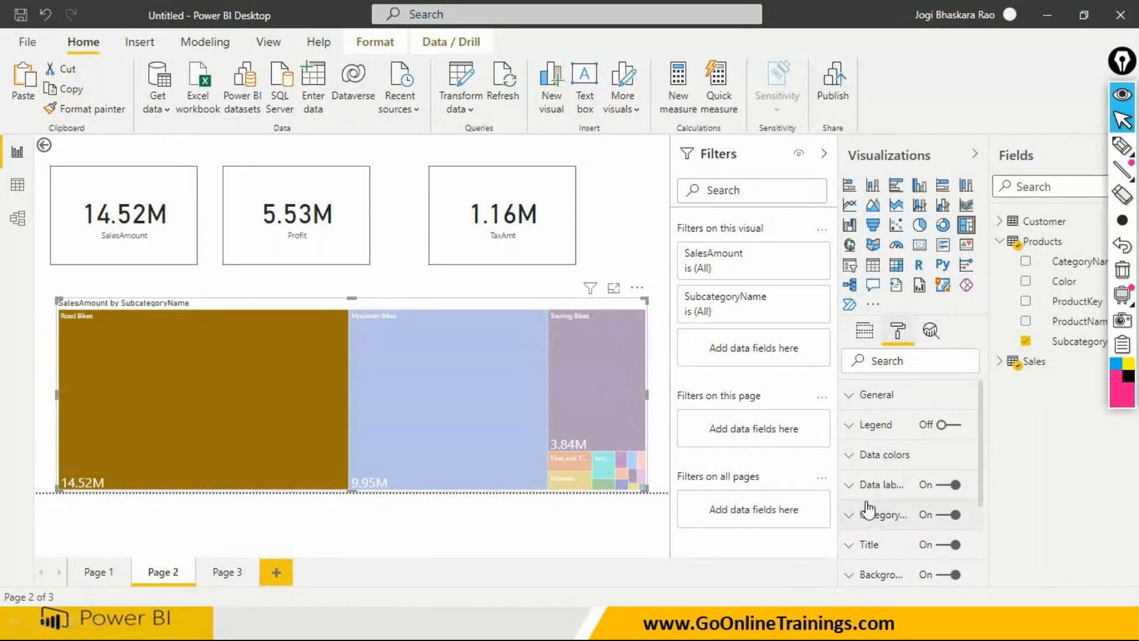
{"action": "left_click", "coordinate": [883, 555]}
{"action": "scroll", "coordinate": [886, 561], "scroll_direction": "down", "scroll_amount": 5}
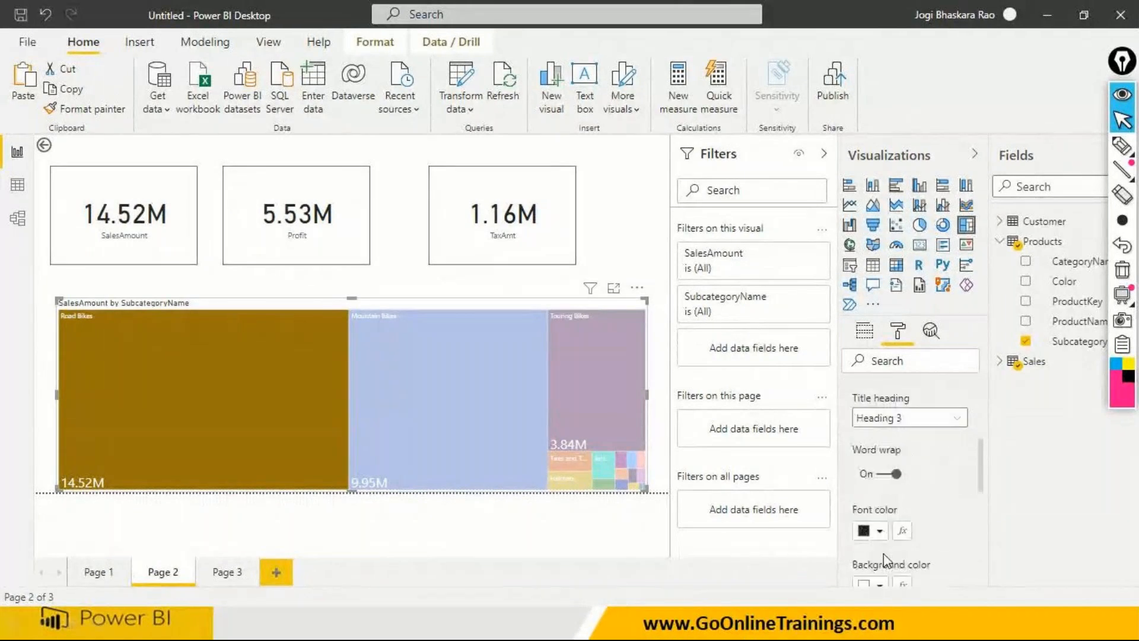
{"action": "scroll", "coordinate": [886, 561], "scroll_direction": "down", "scroll_amount": 3}
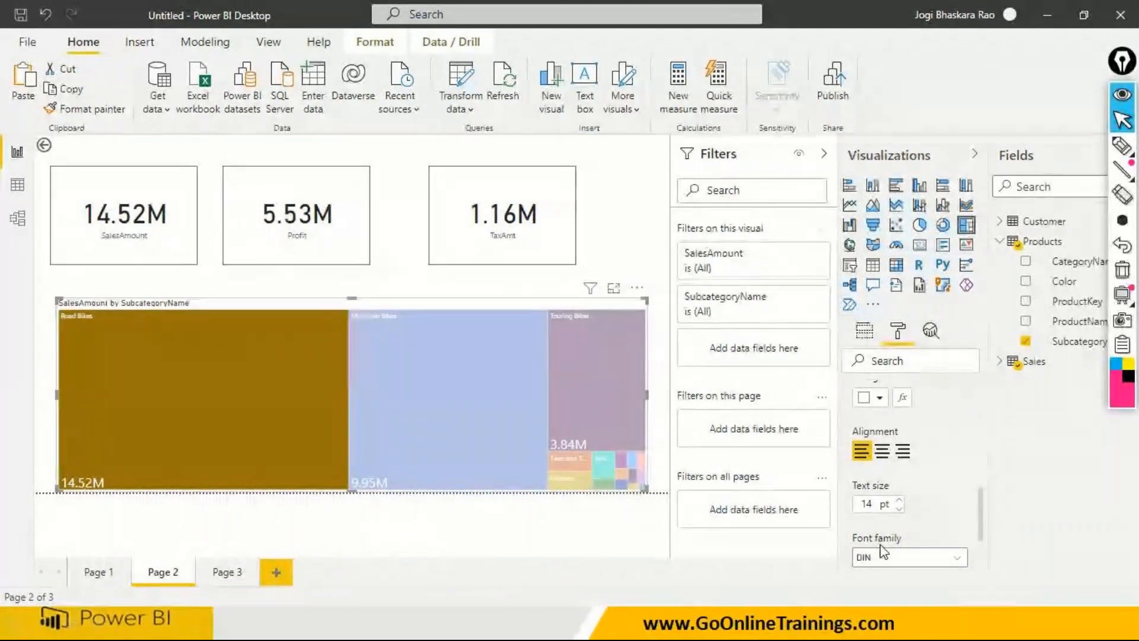
{"action": "scroll", "coordinate": [882, 544], "scroll_direction": "up", "scroll_amount": 7}
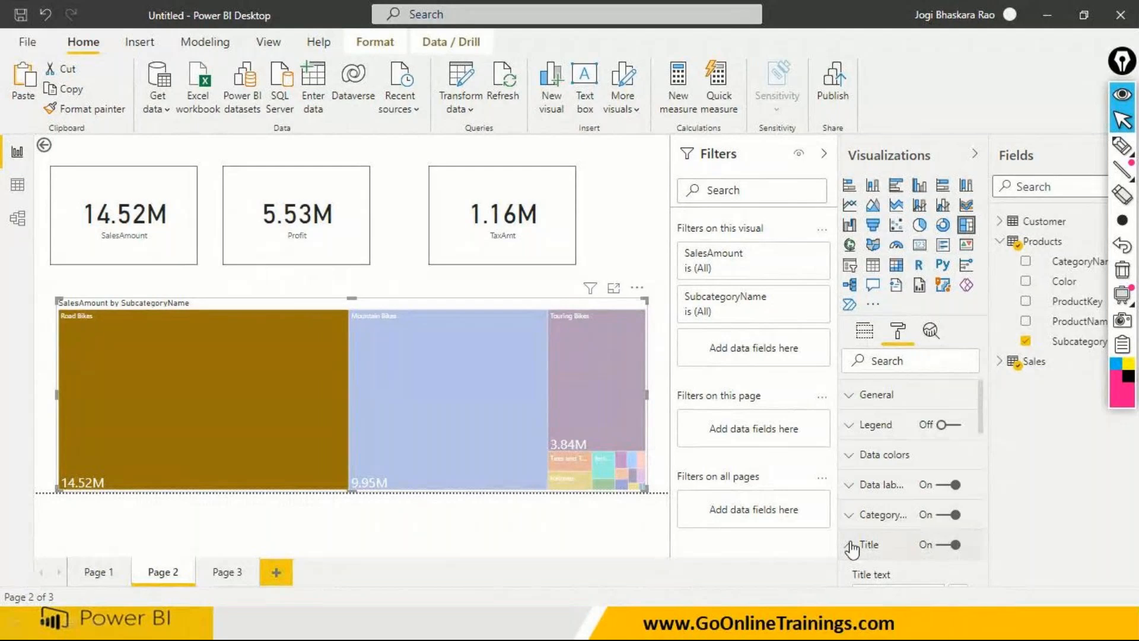
{"action": "left_click", "coordinate": [854, 547]}
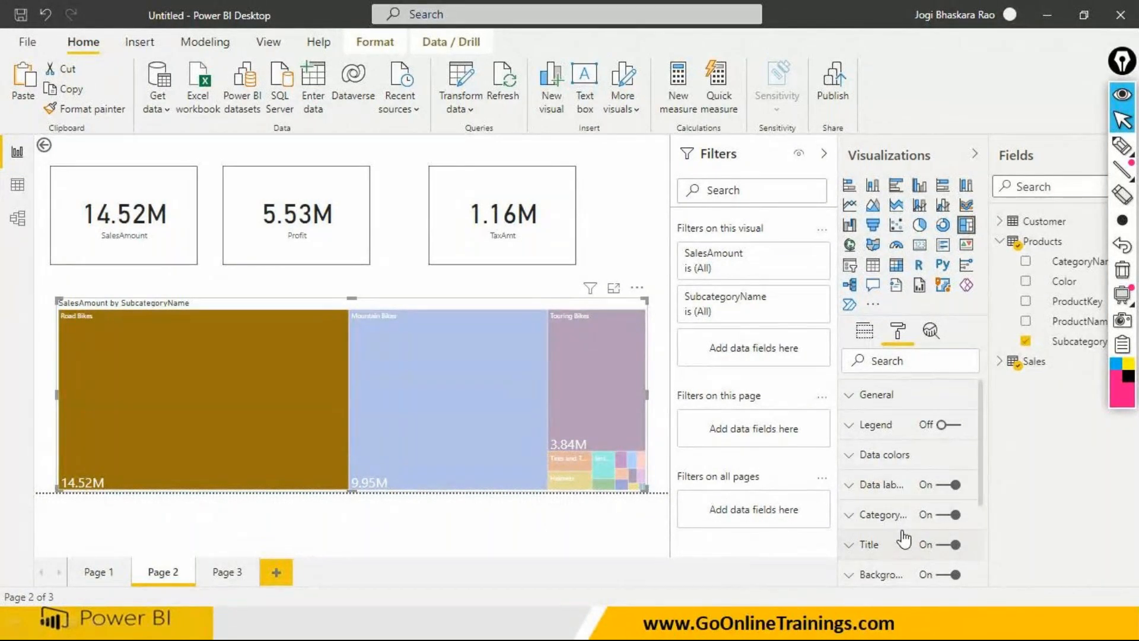
- Set the text size of the treemap's category labels to 15 pt and deselect the treemap
{"action": "left_click", "coordinate": [866, 524]}
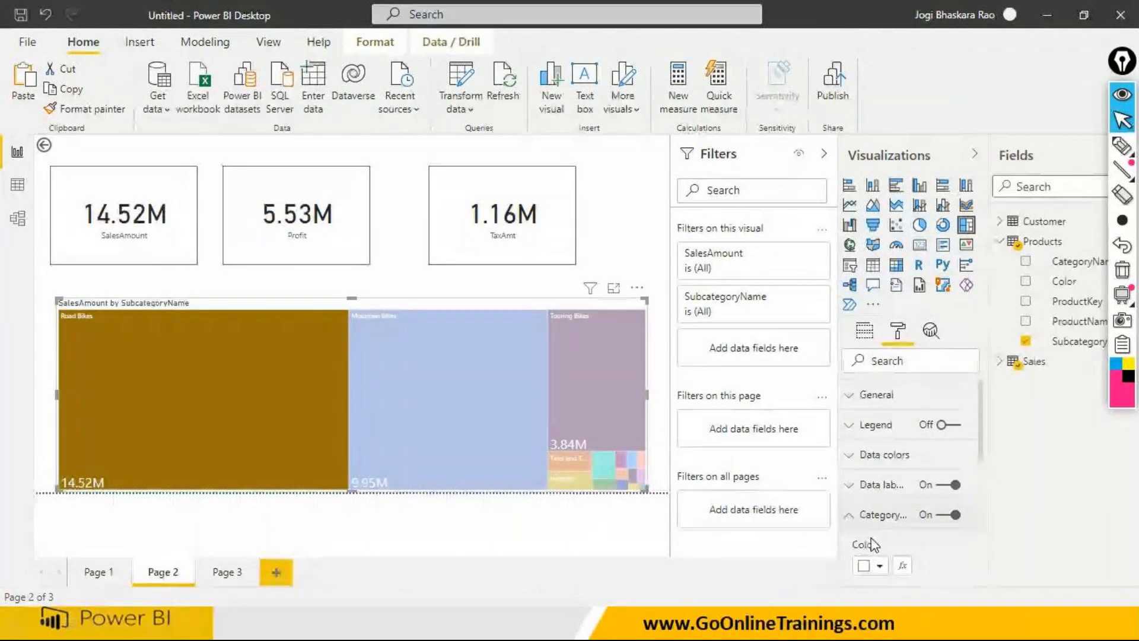
{"action": "scroll", "coordinate": [871, 540], "scroll_direction": "down", "scroll_amount": 1}
{"action": "scroll", "coordinate": [872, 543], "scroll_direction": "down", "scroll_amount": 2}
{"action": "double_click", "coordinate": [866, 451]}
{"action": "type", "text": "15"}
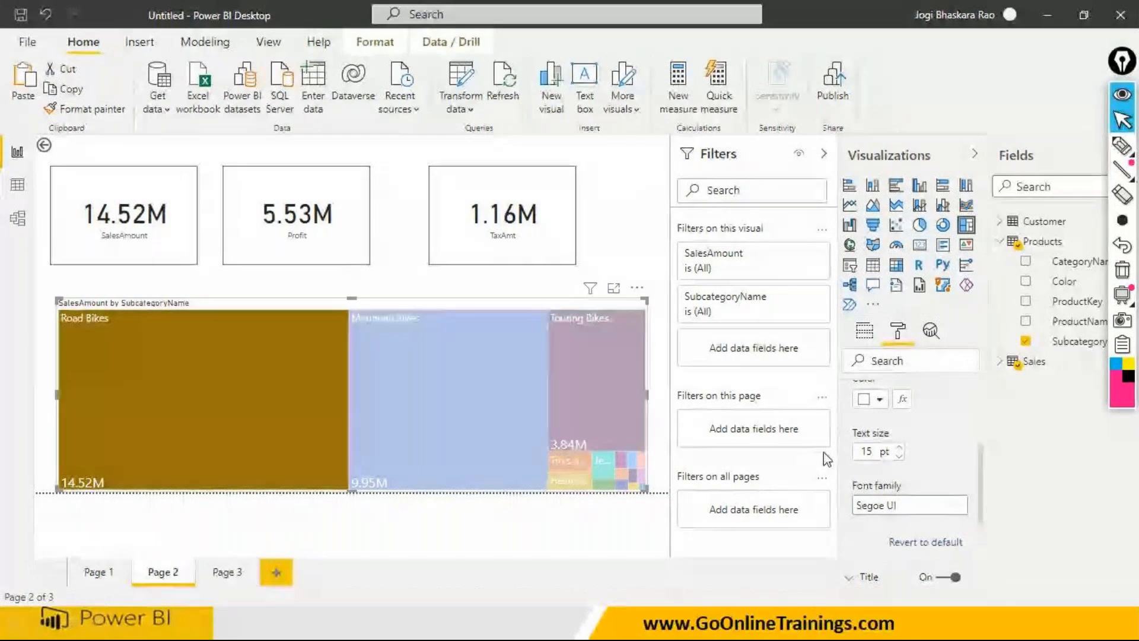
{"action": "left_click", "coordinate": [357, 528]}
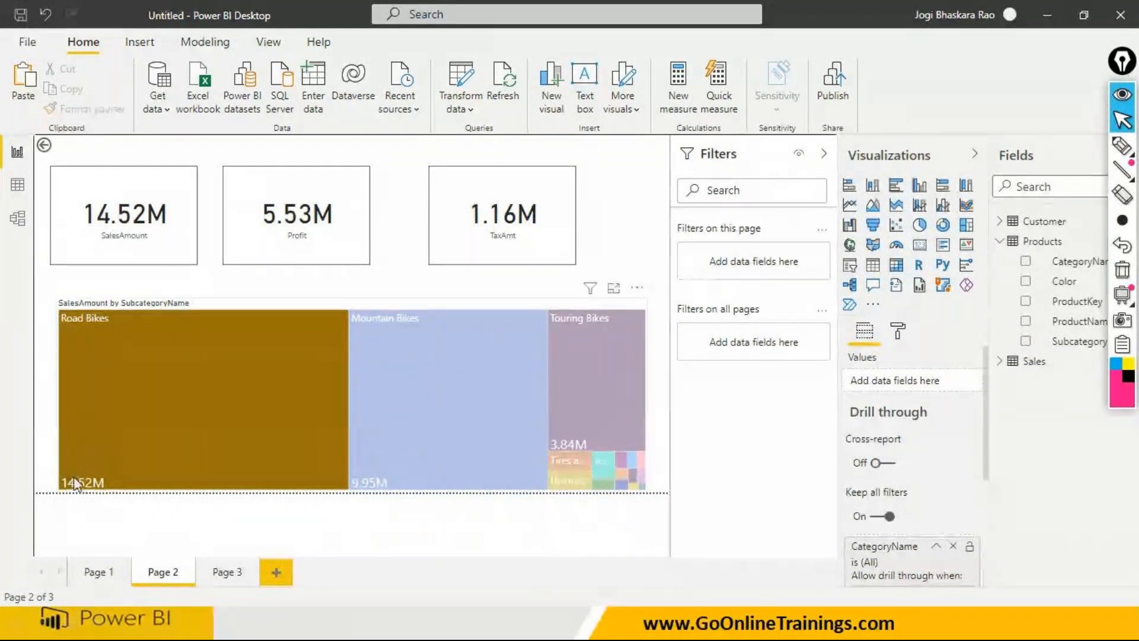
- Drill through from the Bikes slice of Page 1's category pie chart to Page 2, and return to Page 1
{"action": "left_click", "coordinate": [104, 571]}
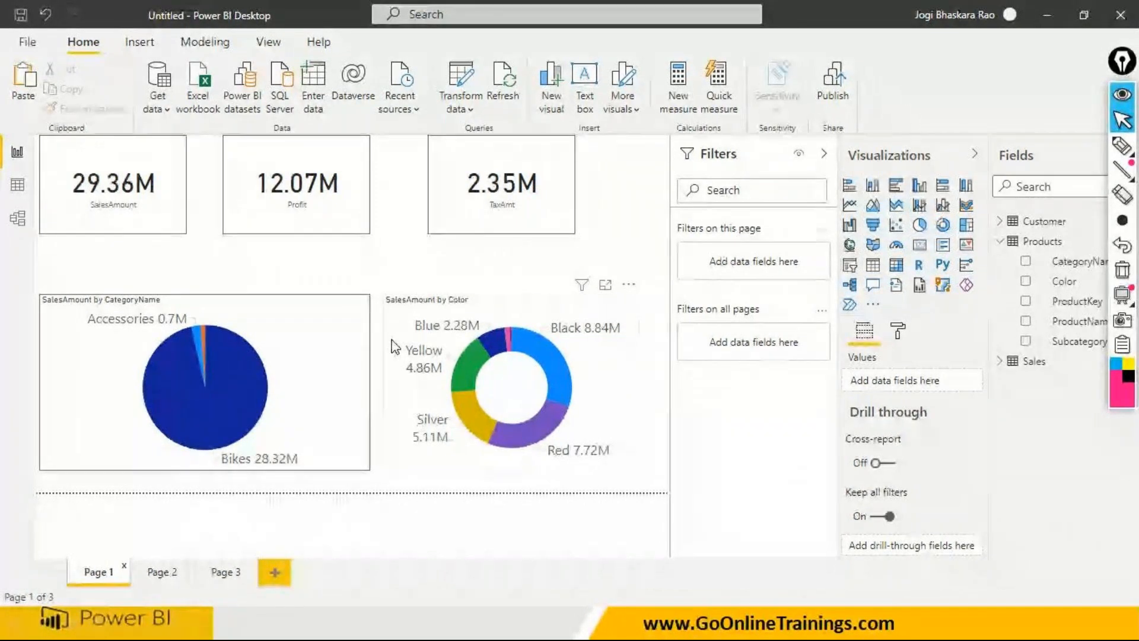
{"action": "left_click", "coordinate": [395, 347]}
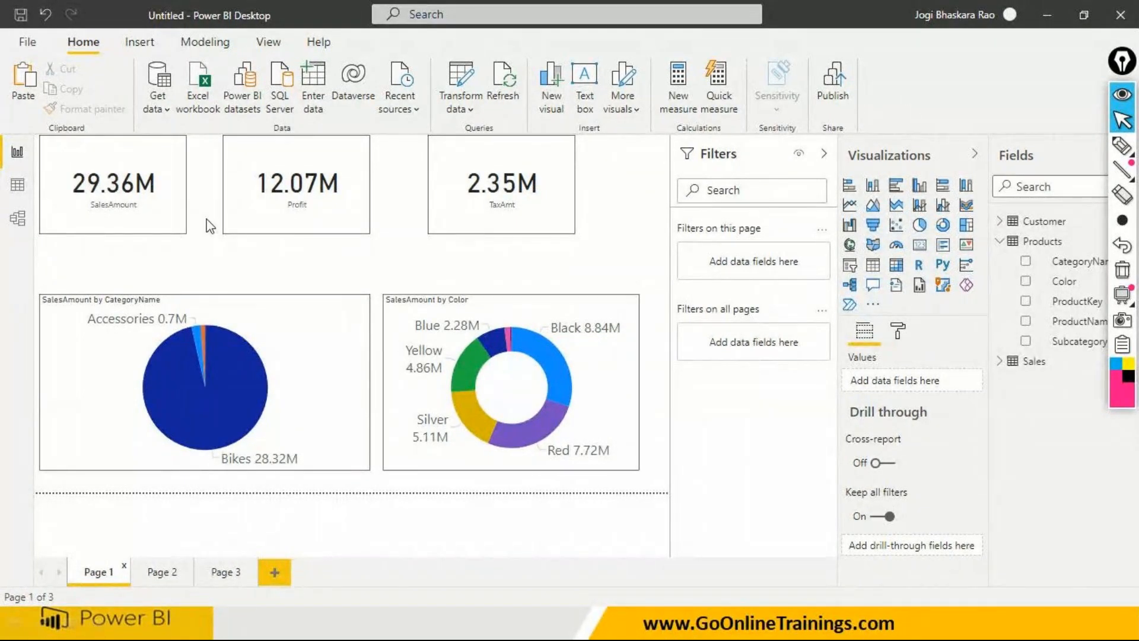
{"action": "left_click", "coordinate": [247, 384]}
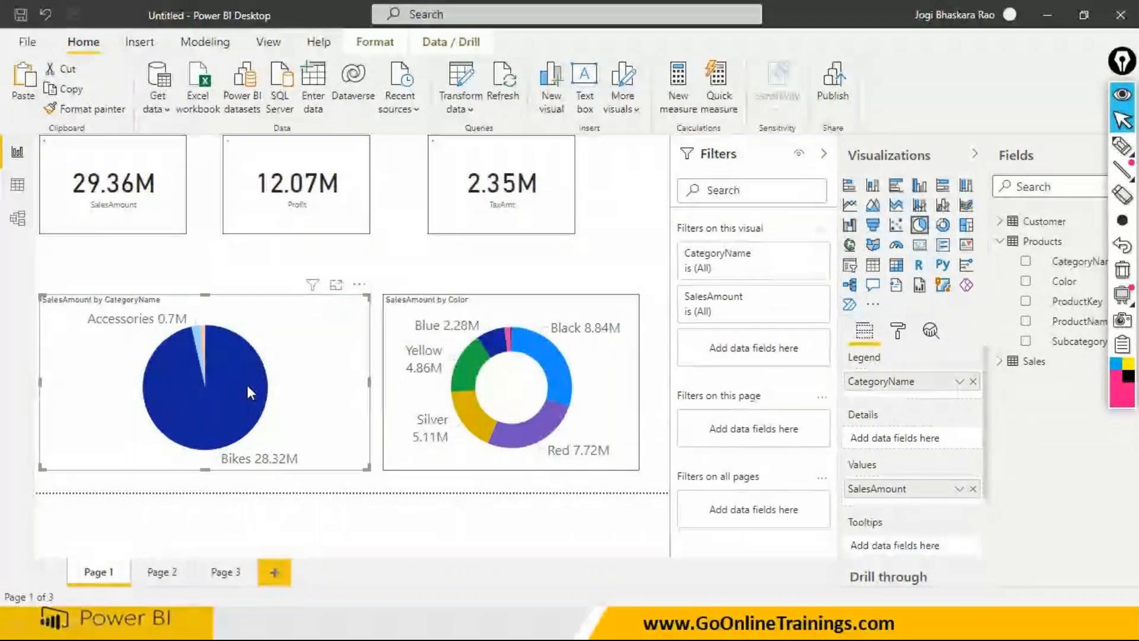
{"action": "right_click", "coordinate": [247, 385]}
{"action": "mouse_move", "coordinate": [291, 489]}
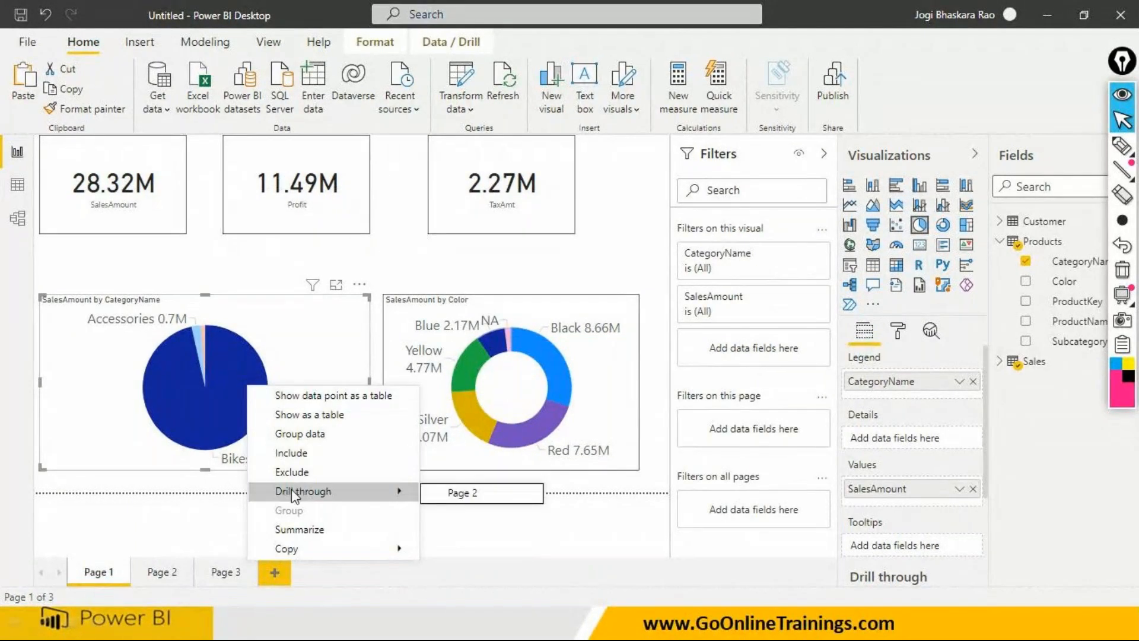
{"action": "left_click", "coordinate": [463, 493]}
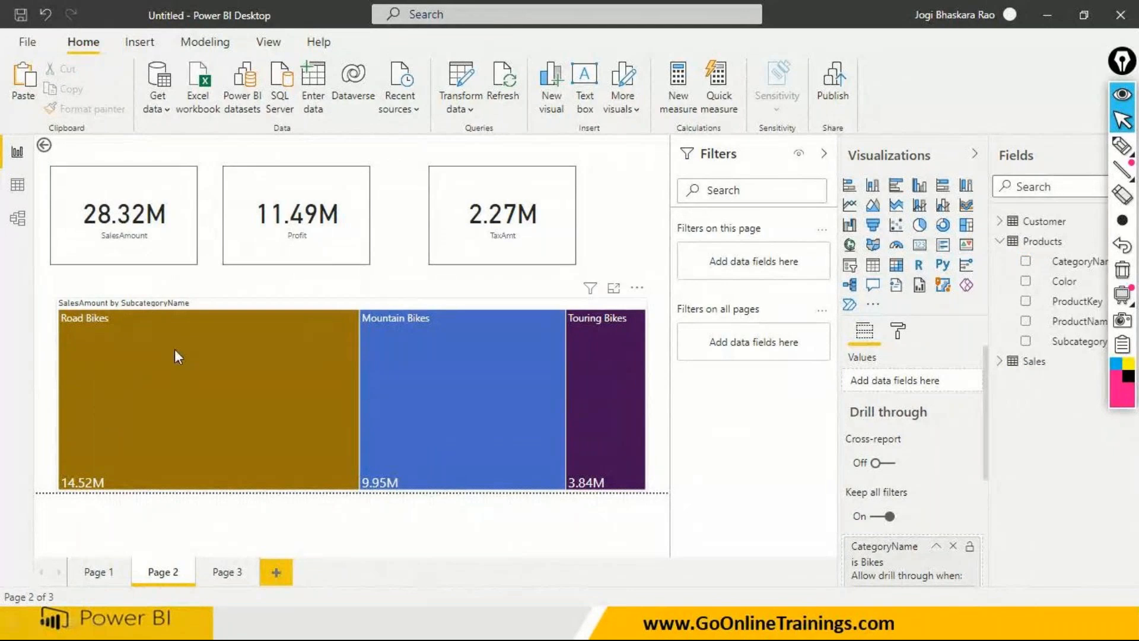
{"action": "mouse_move", "coordinate": [145, 346]}
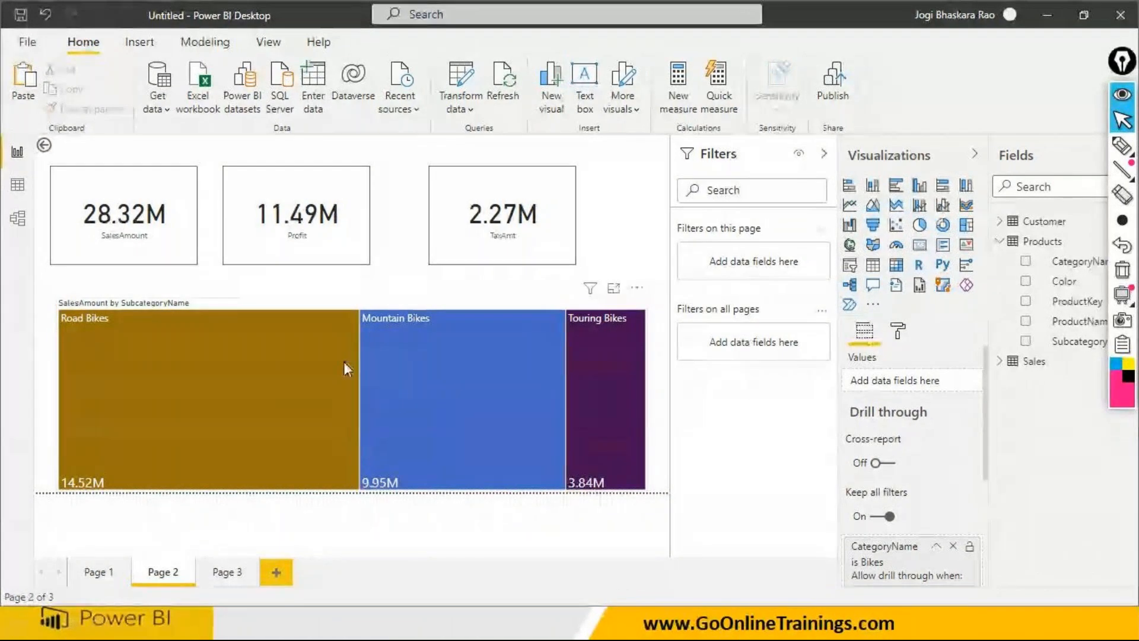
{"action": "left_click", "coordinate": [42, 146]}
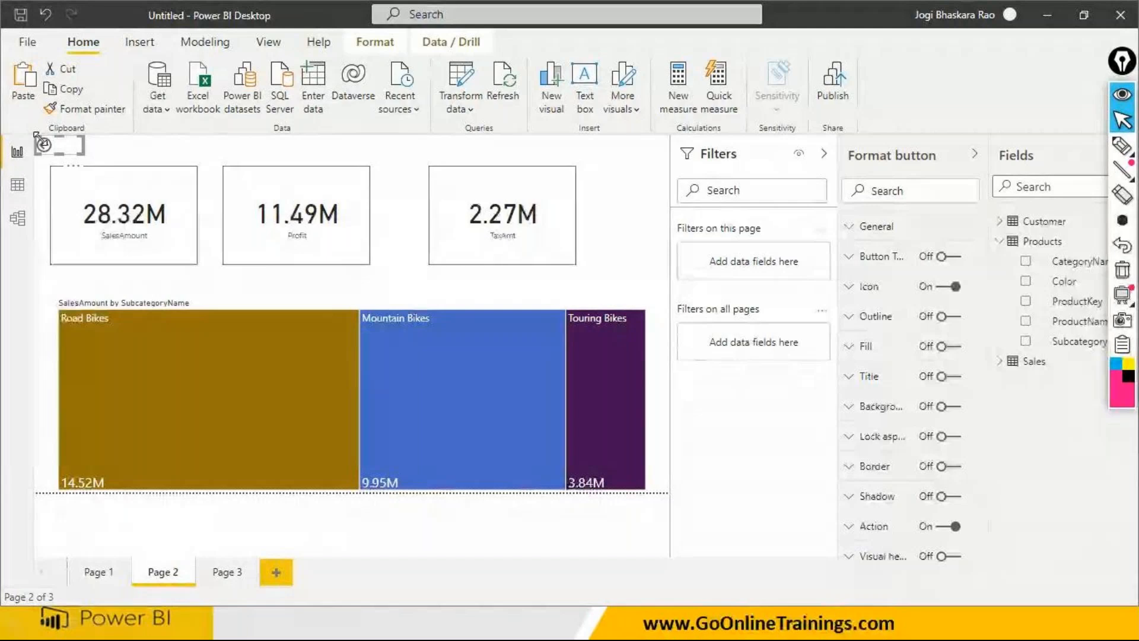
{"action": "left_click", "coordinate": [109, 574]}
- Drill through from the Accessories slice of the category pie chart to Page 2, and go back to the previous page
{"action": "left_click", "coordinate": [222, 393]}
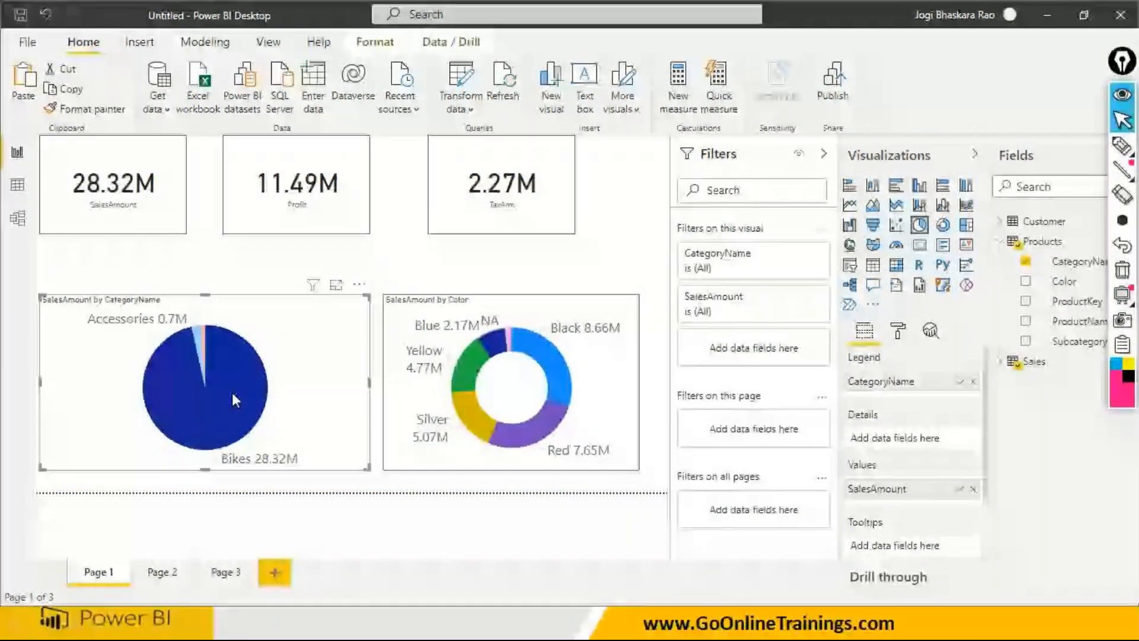
{"action": "left_click", "coordinate": [198, 336]}
{"action": "right_click", "coordinate": [198, 336]}
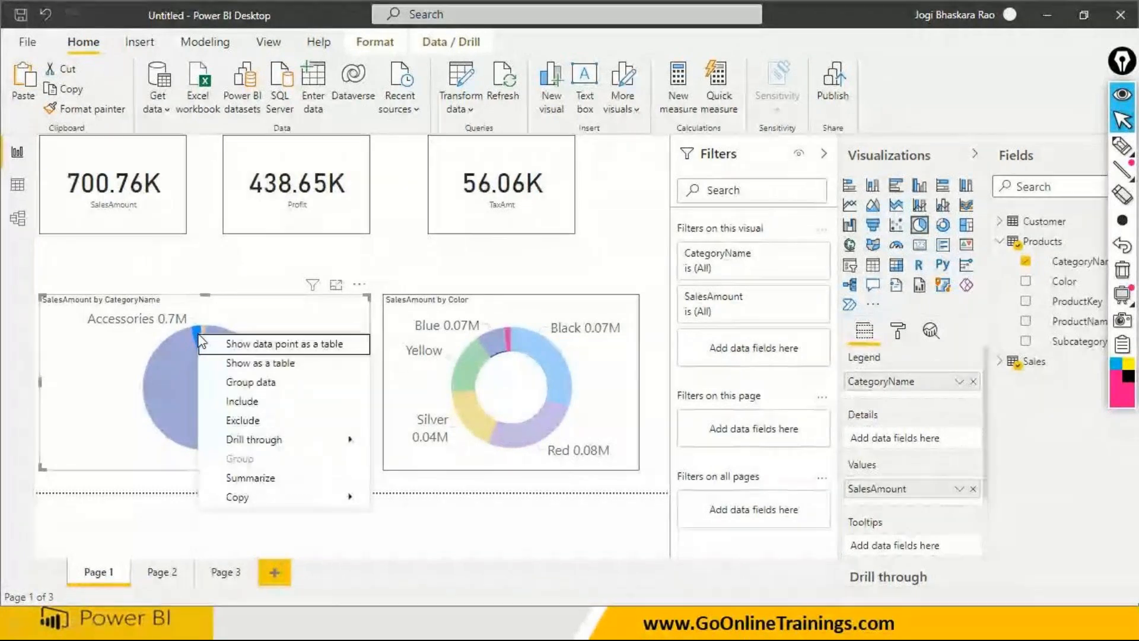
{"action": "mouse_move", "coordinate": [236, 442]}
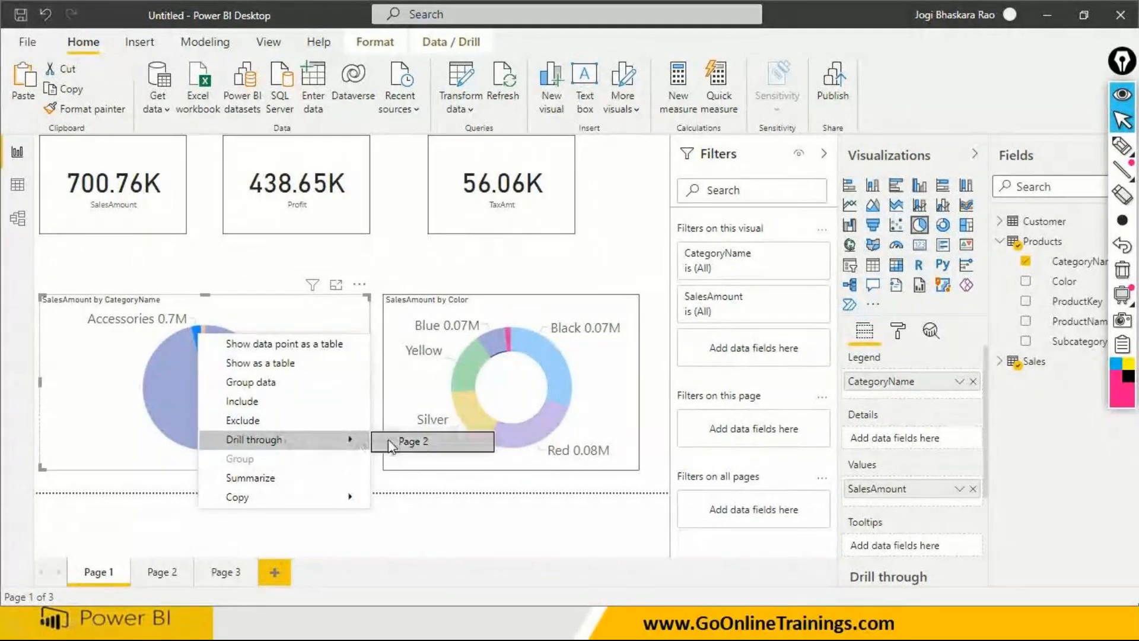
{"action": "left_click", "coordinate": [408, 441]}
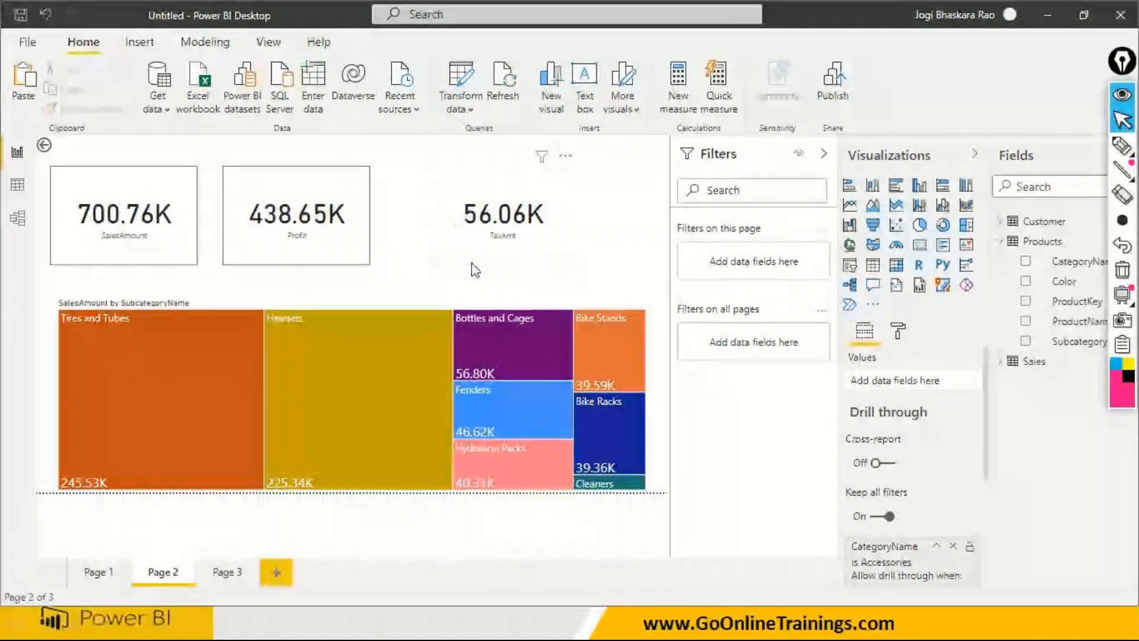
{"action": "left_click", "coordinate": [45, 148]}
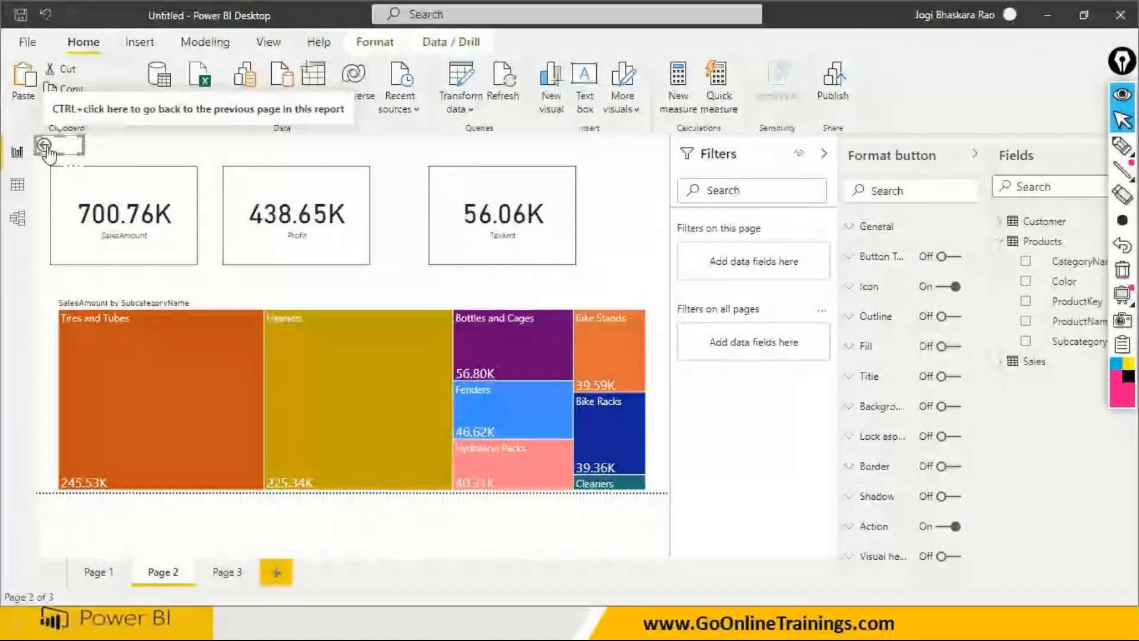
{"action": "left_click", "coordinate": [47, 152], "text": "ctrl"}
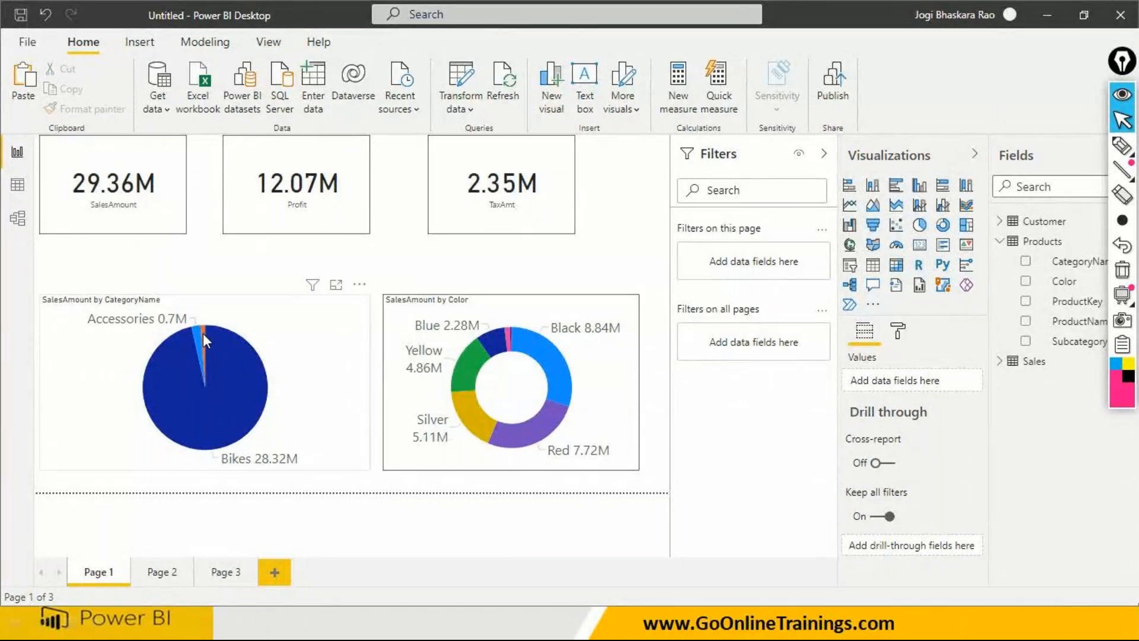
- Drill through from the Clothing slice to Page 2, inspect its subcategories in the treemap, and go back to Page 1
{"action": "mouse_move", "coordinate": [205, 340]}
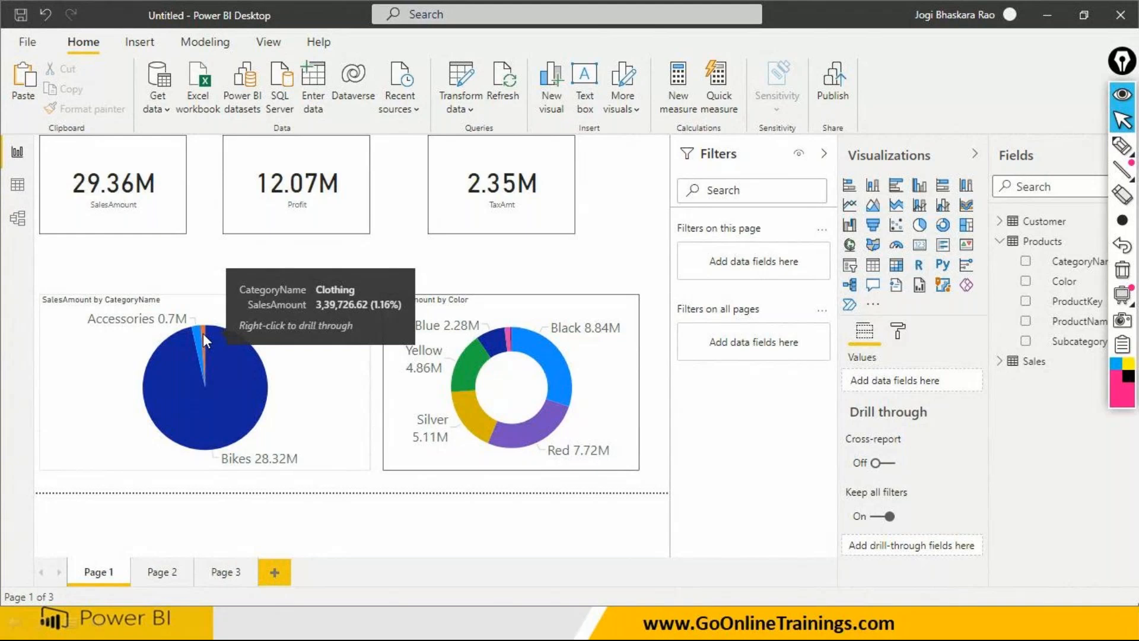
{"action": "left_click", "coordinate": [203, 334]}
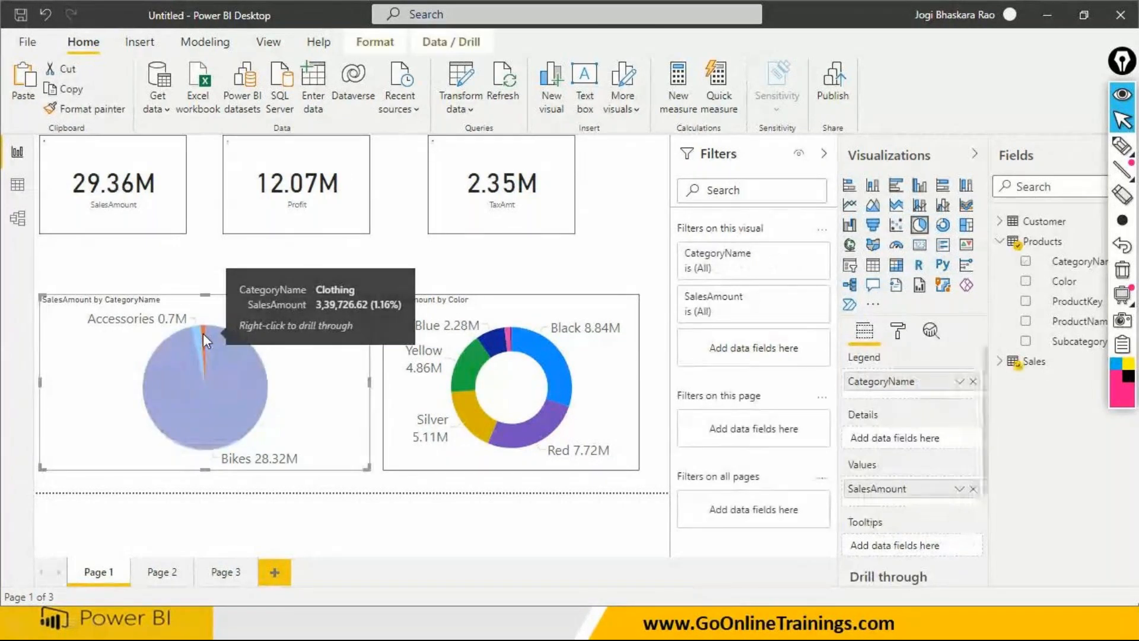
{"action": "right_click", "coordinate": [203, 334]}
{"action": "mouse_move", "coordinate": [259, 443]}
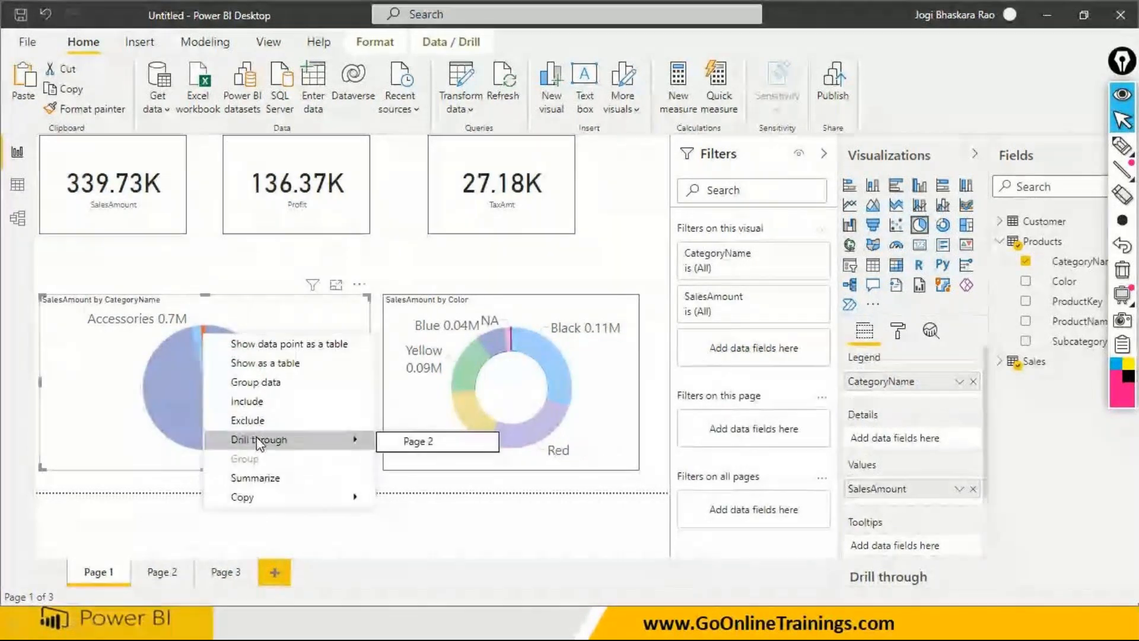
{"action": "left_click", "coordinate": [402, 442]}
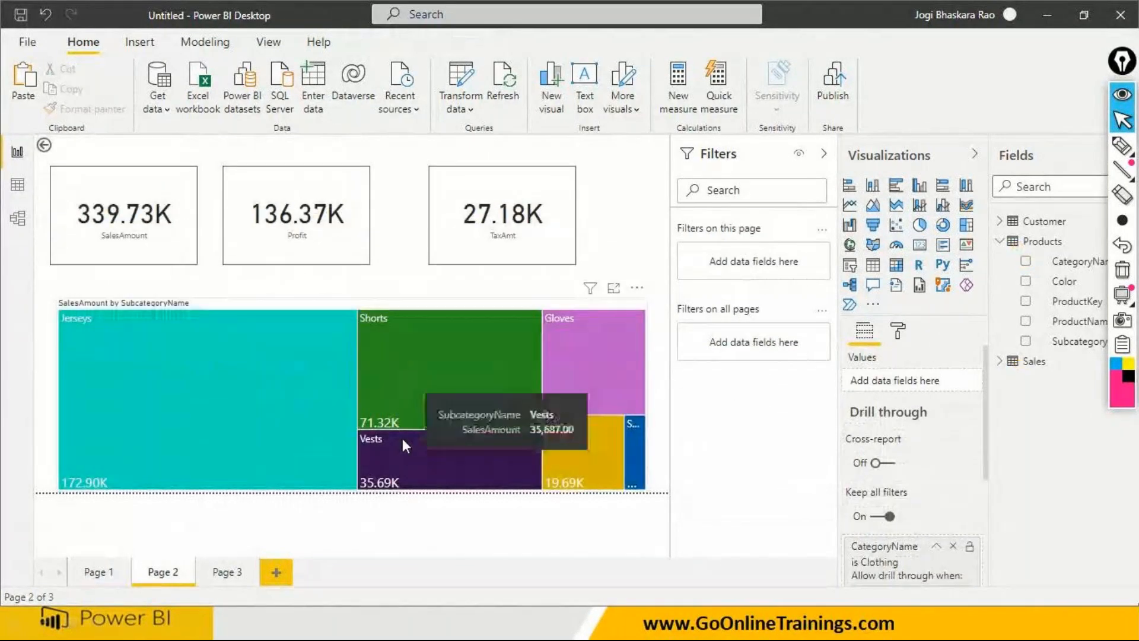
{"action": "mouse_move", "coordinate": [82, 337]}
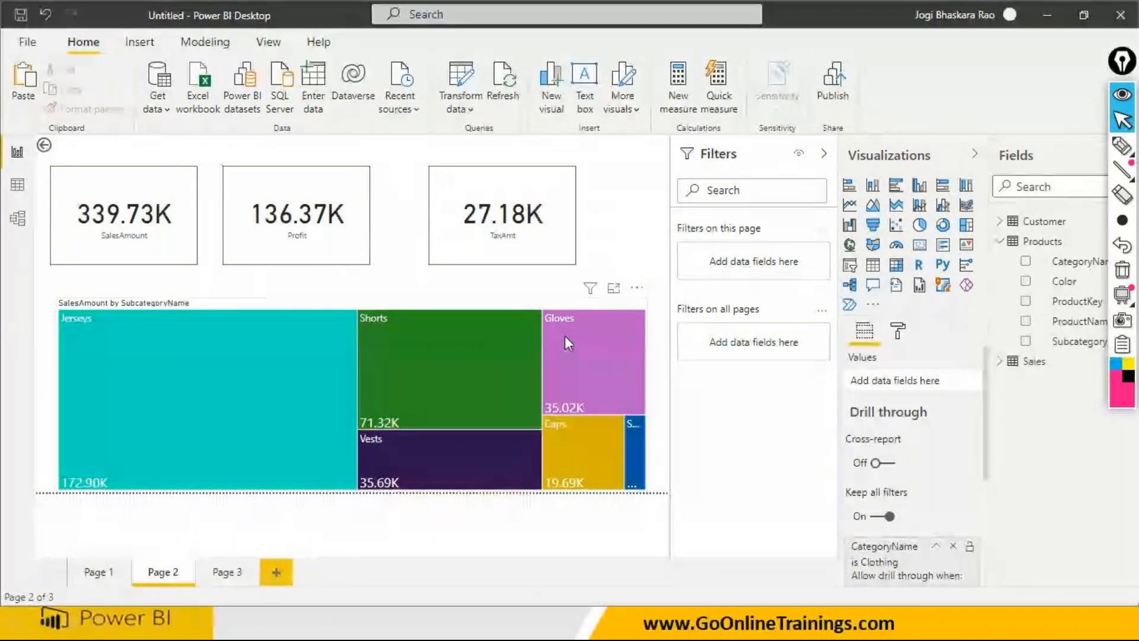
{"action": "mouse_move", "coordinate": [561, 340]}
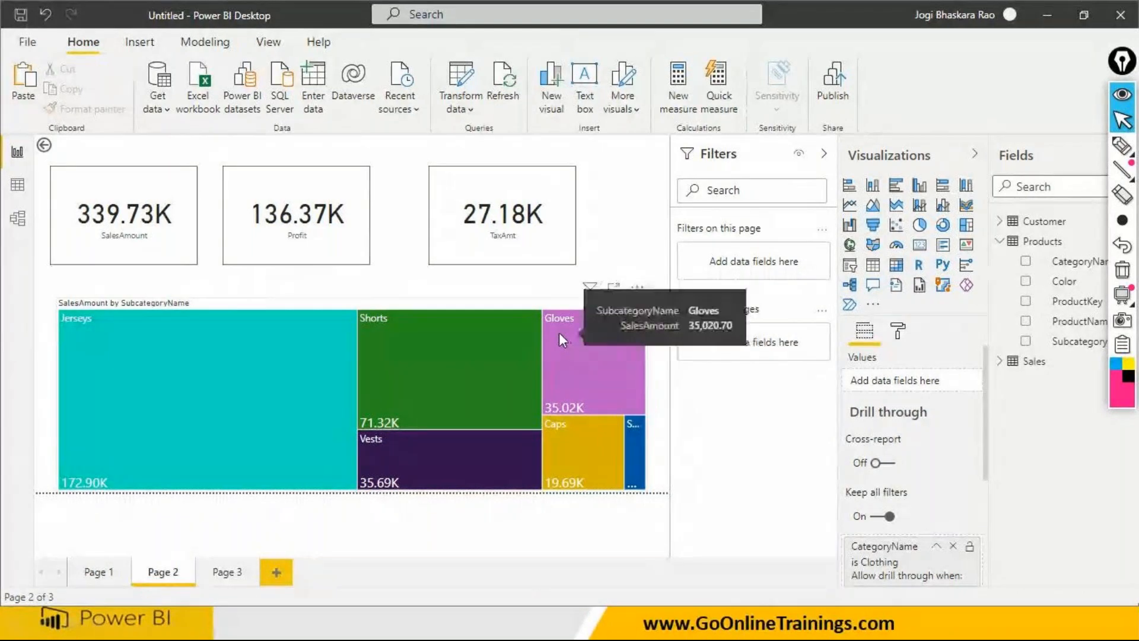
{"action": "left_click", "coordinate": [45, 146], "text": "ctrl"}
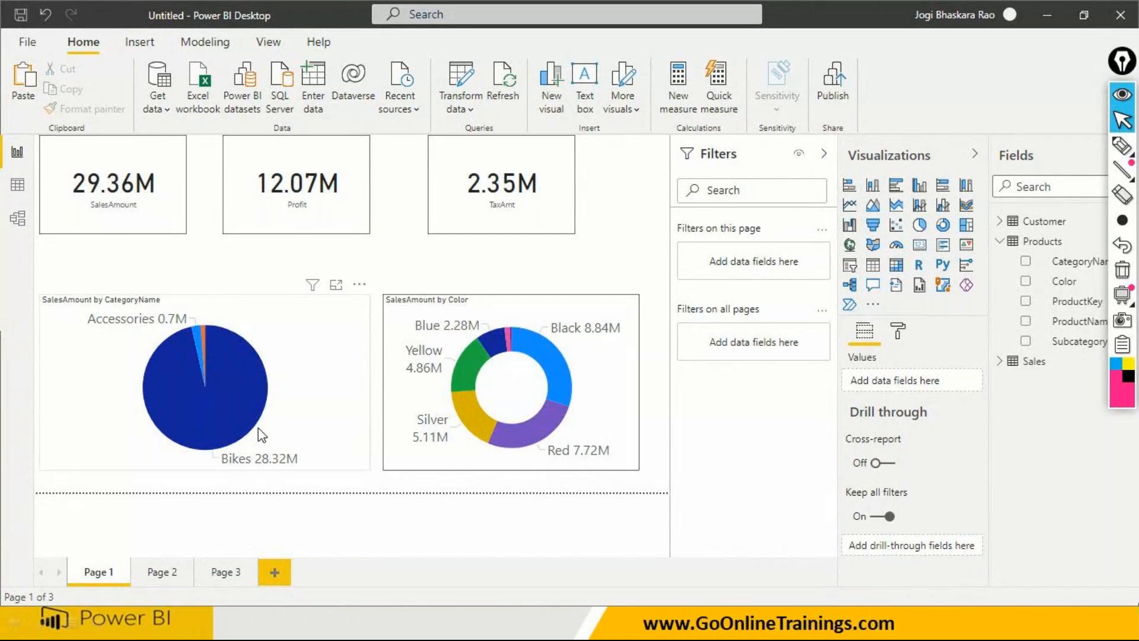
- Repeat the drill through from the Bikes slice to Page 2, and go back to Page 1
{"action": "mouse_move", "coordinate": [197, 335]}
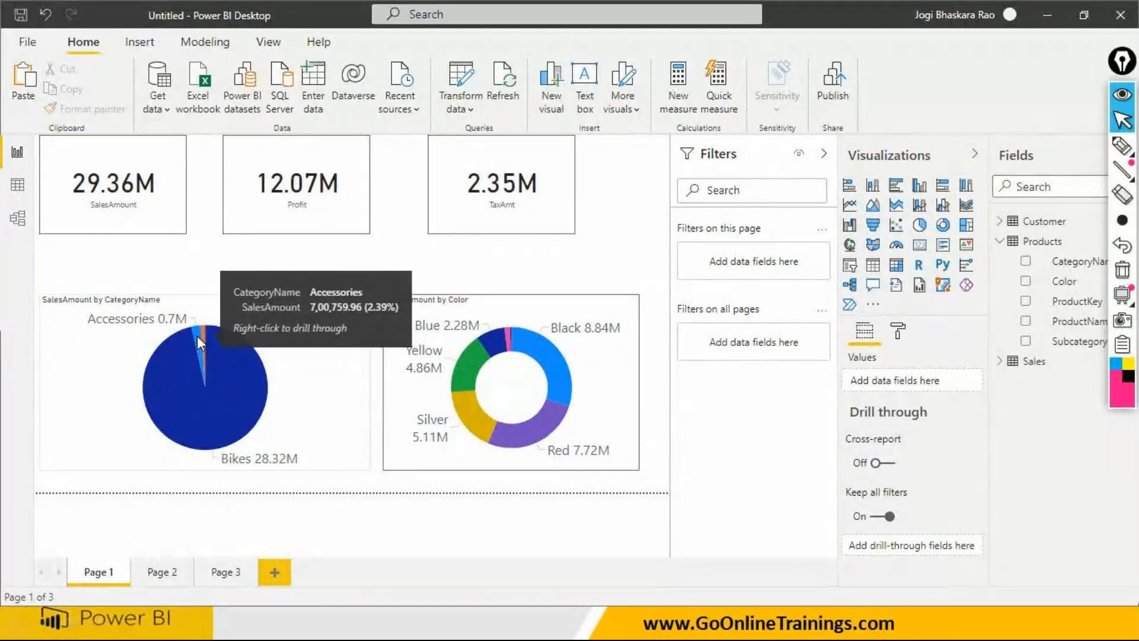
{"action": "left_click", "coordinate": [174, 379]}
{"action": "right_click", "coordinate": [175, 381]}
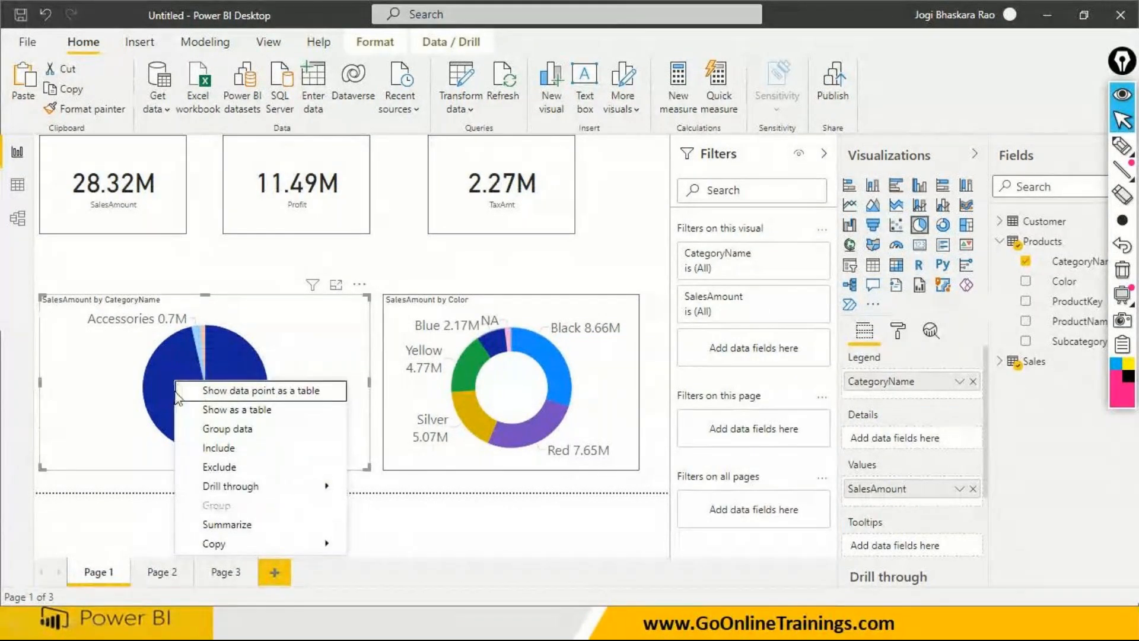
{"action": "mouse_move", "coordinate": [231, 490]}
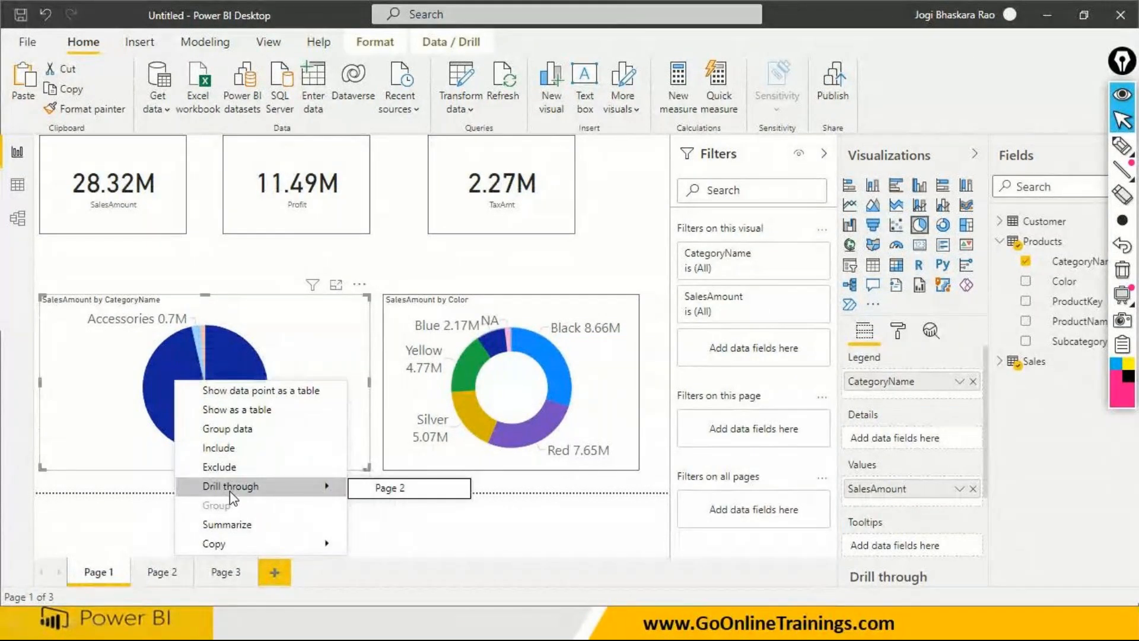
{"action": "left_click", "coordinate": [399, 489]}
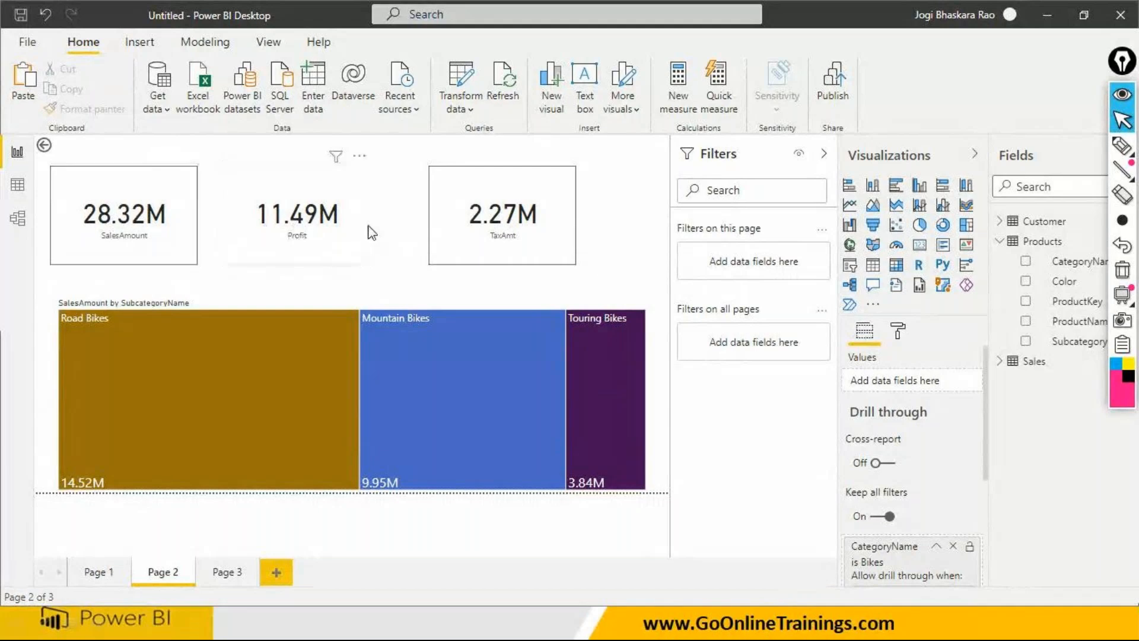
{"action": "left_click", "coordinate": [45, 149], "text": "ctrl"}
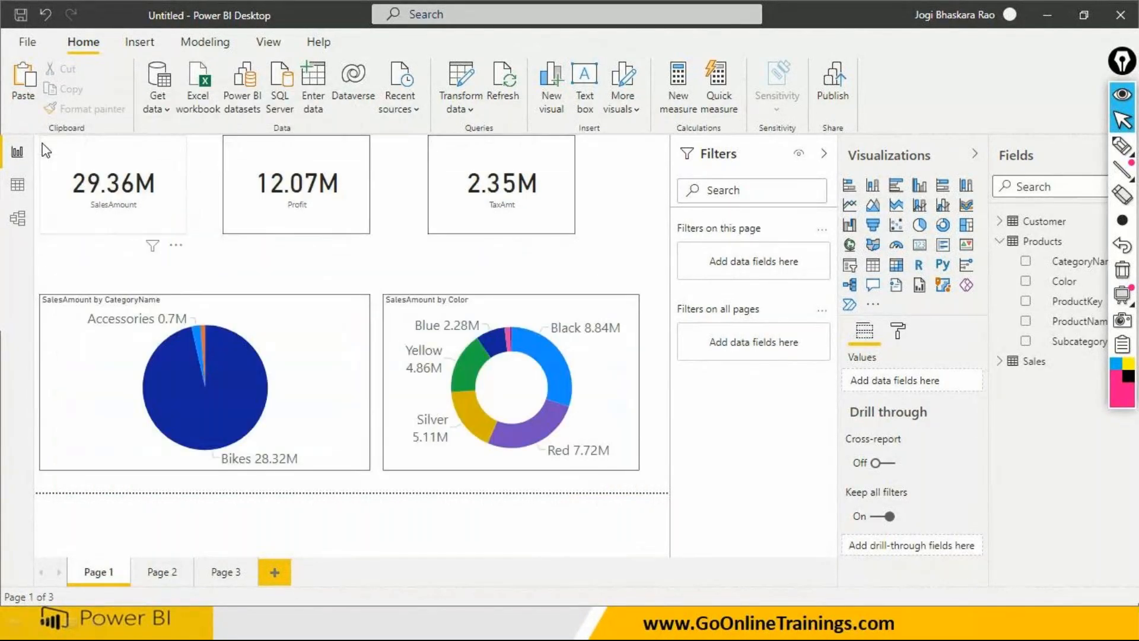
- Drill through from the Accessories slice of the category pie chart to Page 2's treemap, and return to Page 1
{"action": "left_click", "coordinate": [198, 338]}
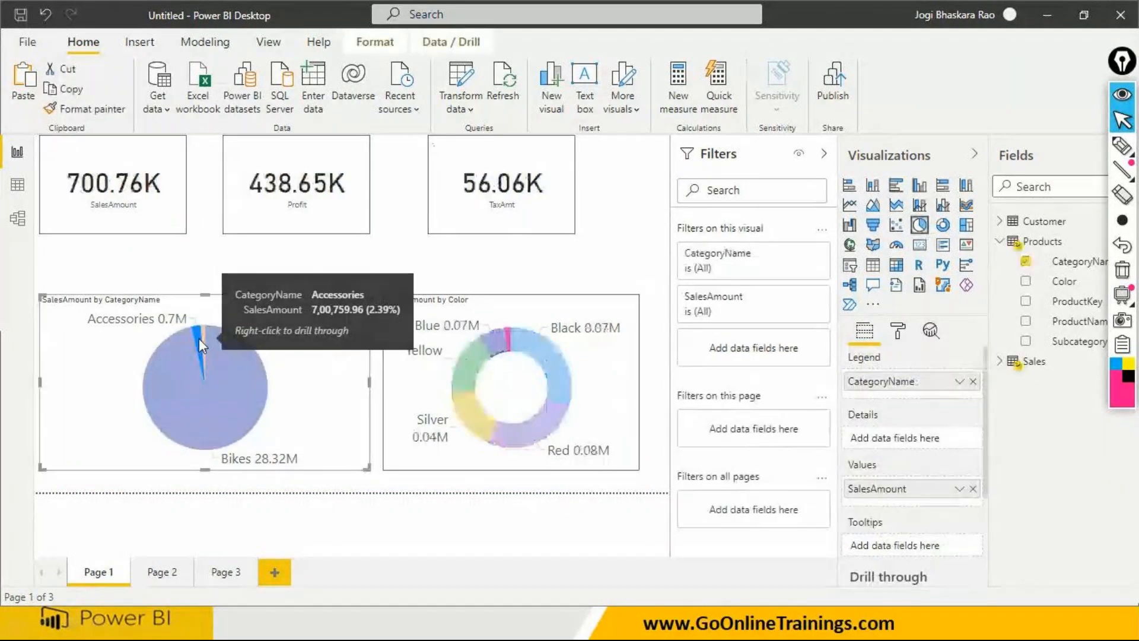
{"action": "right_click", "coordinate": [198, 340]}
{"action": "mouse_move", "coordinate": [285, 445]}
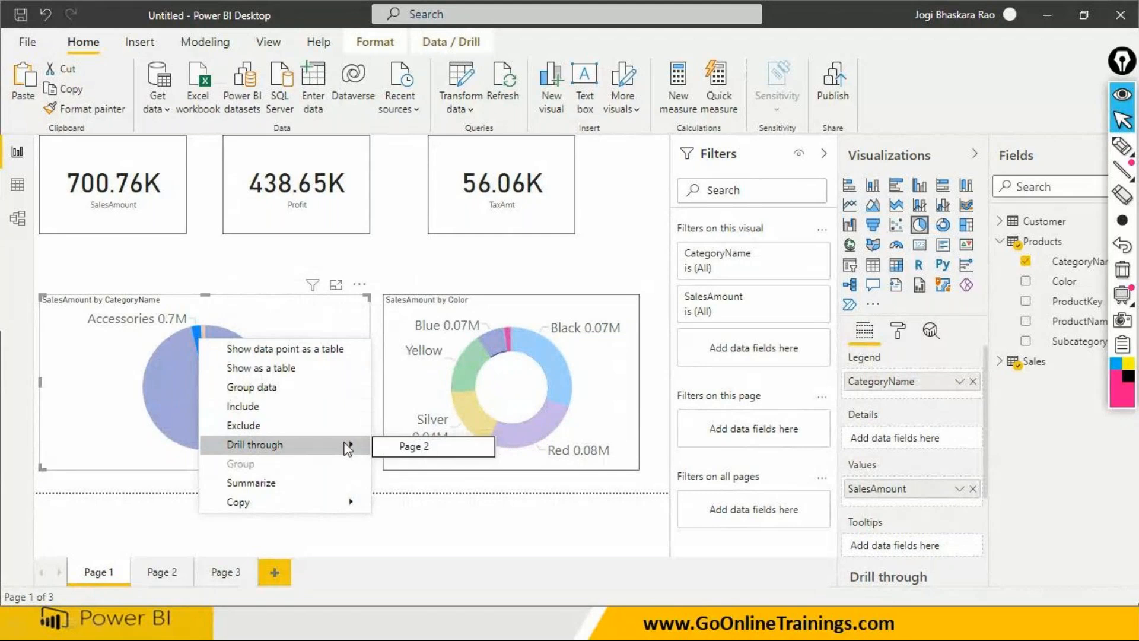
{"action": "left_click", "coordinate": [418, 447]}
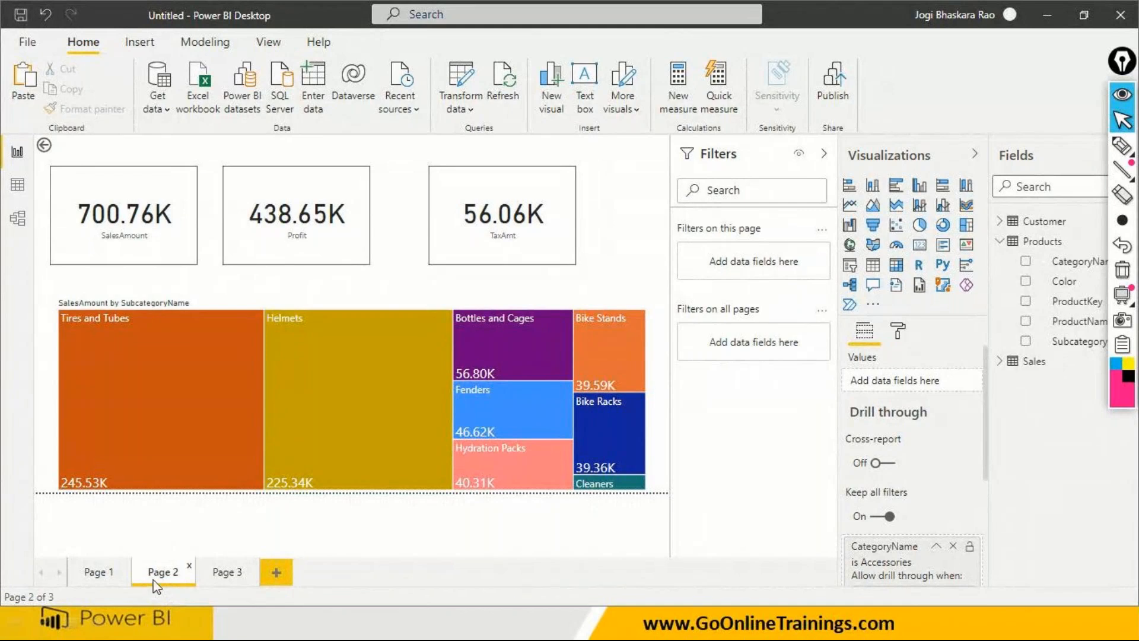
{"action": "left_click", "coordinate": [108, 578]}
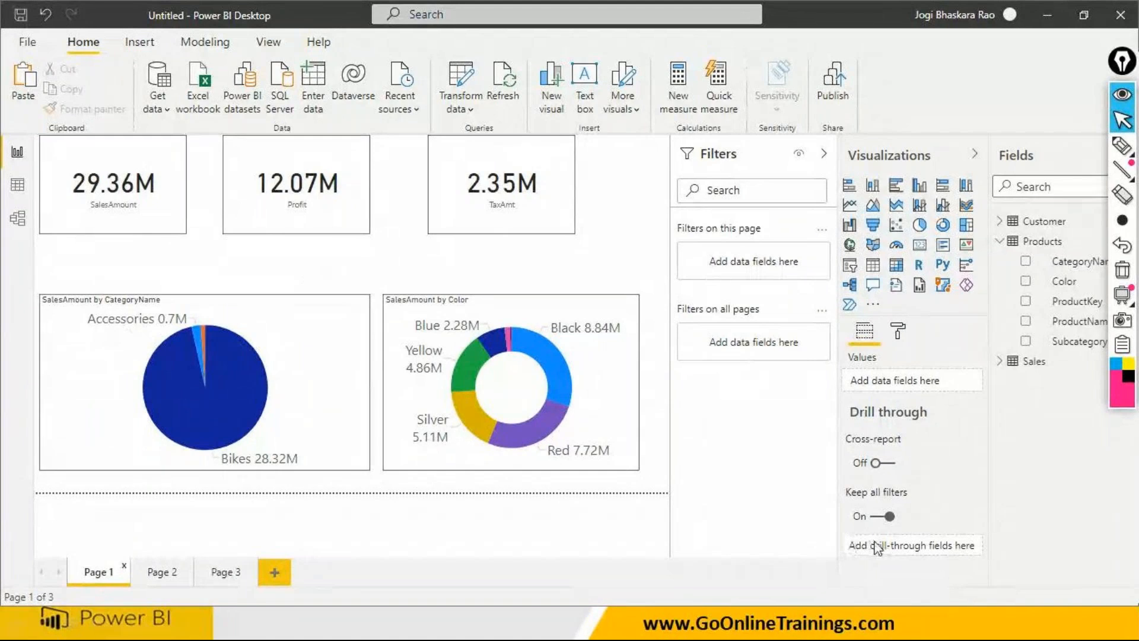
- Replace the CategoryName drill-through field on Page 2 with the Color field from the Products table
{"action": "left_click", "coordinate": [181, 571]}
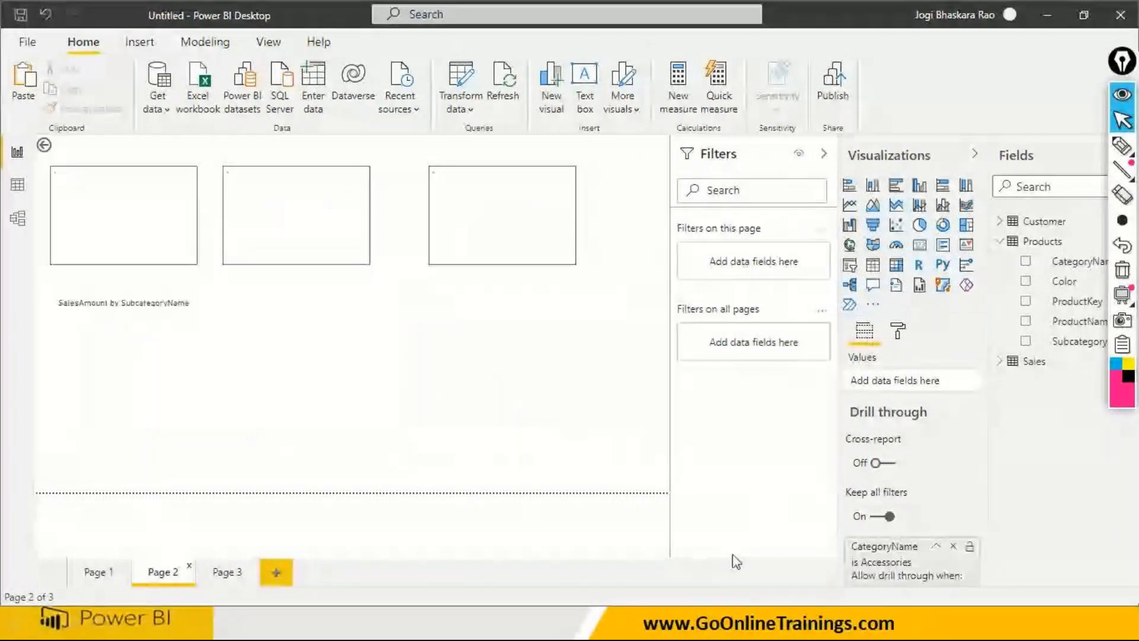
{"action": "left_click", "coordinate": [99, 569]}
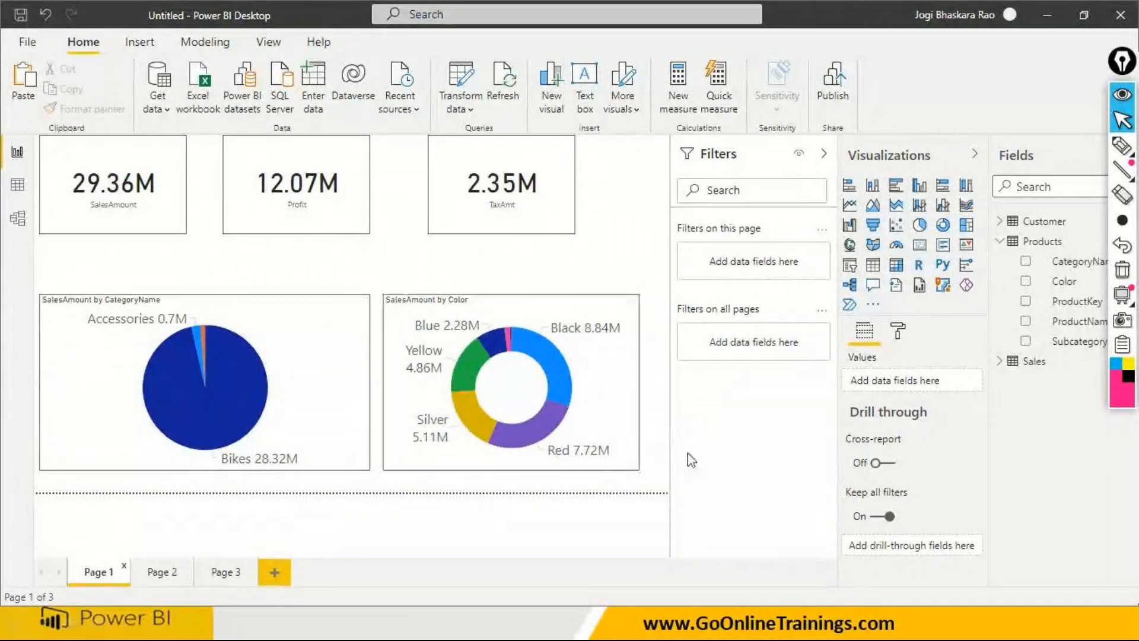
{"action": "left_click", "coordinate": [159, 573]}
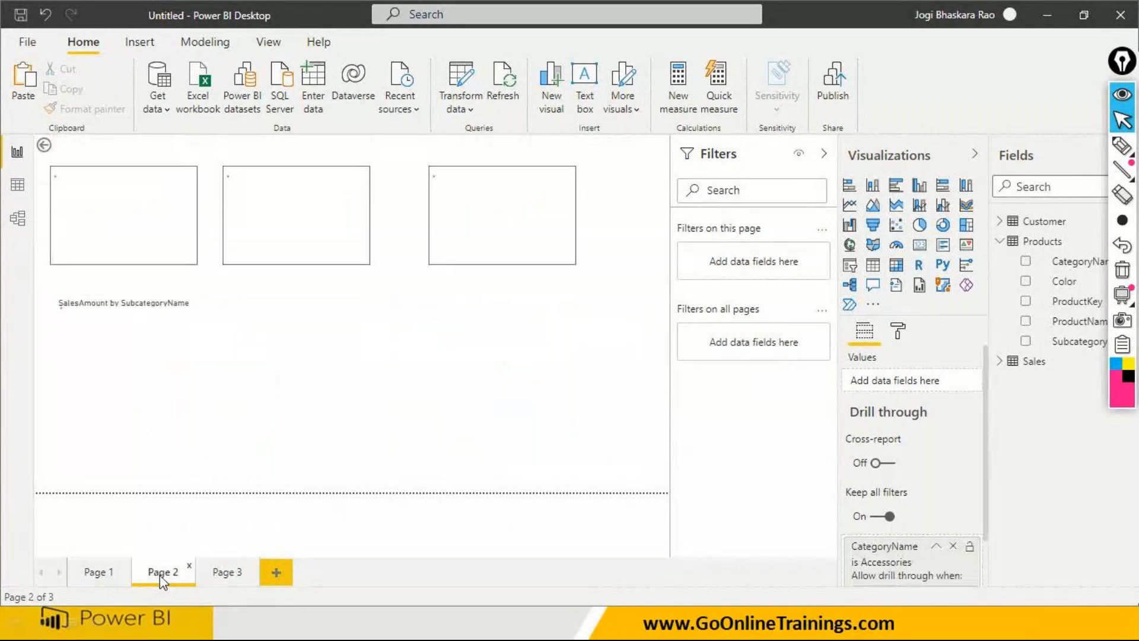
{"action": "left_click", "coordinate": [953, 545]}
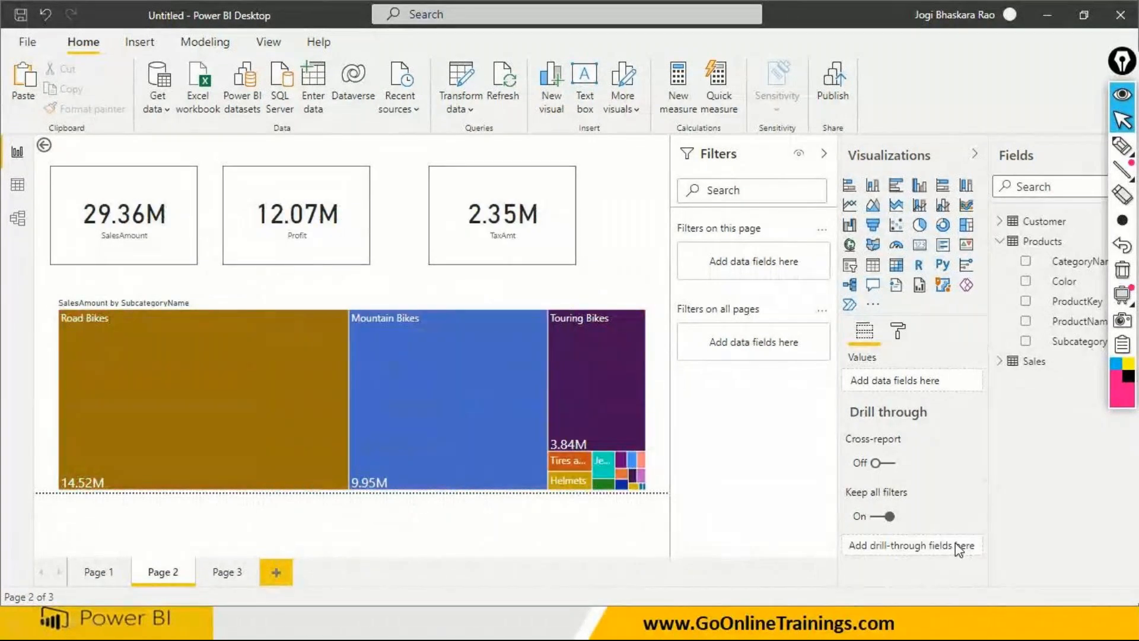
{"action": "left_click_drag", "start_coordinate": [1072, 287], "coordinate": [919, 561]}
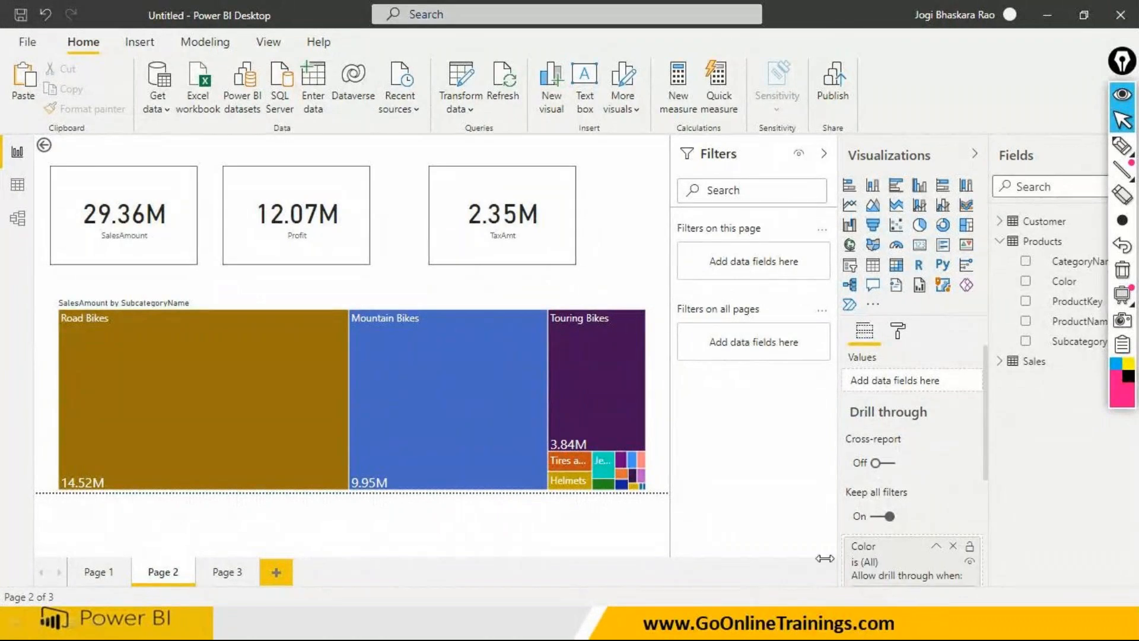
- Compare the drill-through options on Page 1 for the donut chart's Black slice and the pie chart's Bikes slice
{"action": "left_click", "coordinate": [96, 572]}
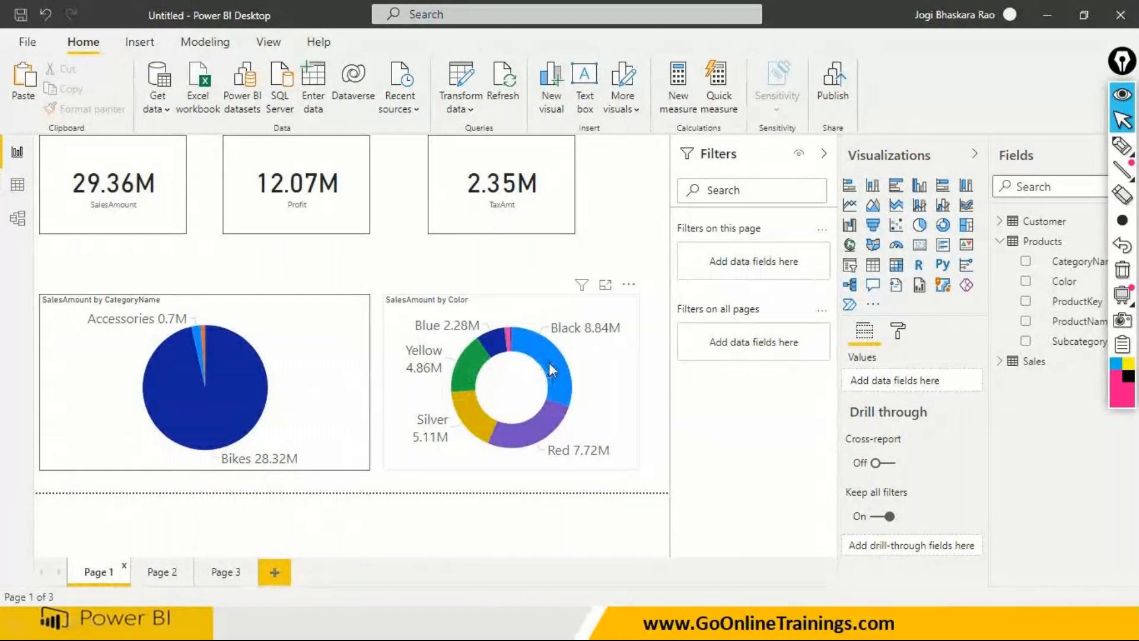
{"action": "left_click", "coordinate": [549, 363]}
{"action": "right_click", "coordinate": [550, 363]}
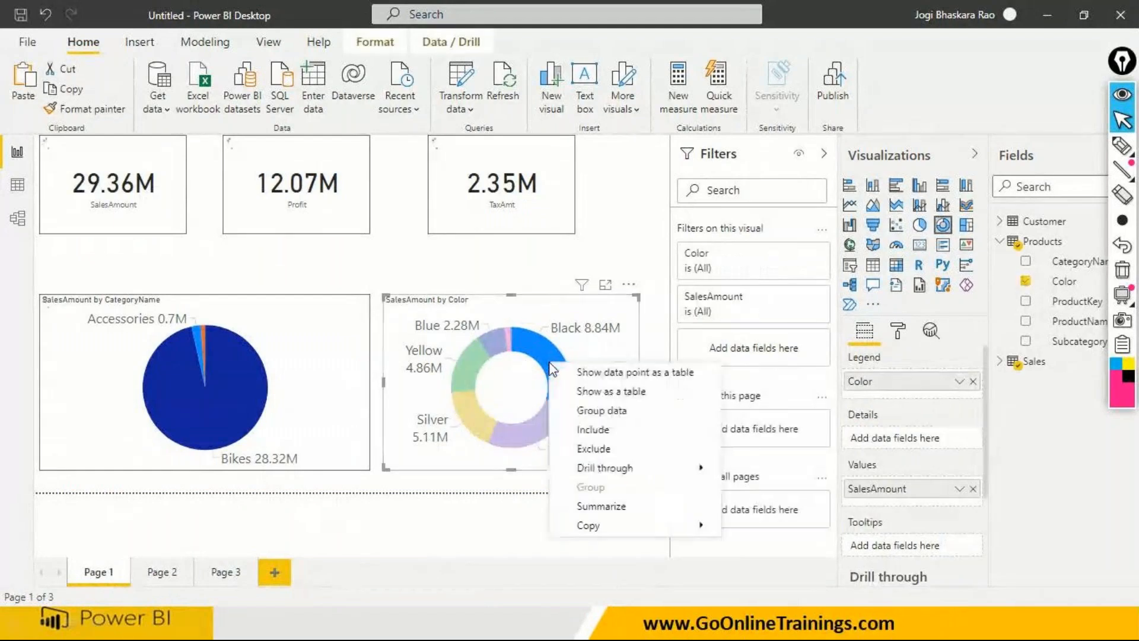
{"action": "mouse_move", "coordinate": [695, 466]}
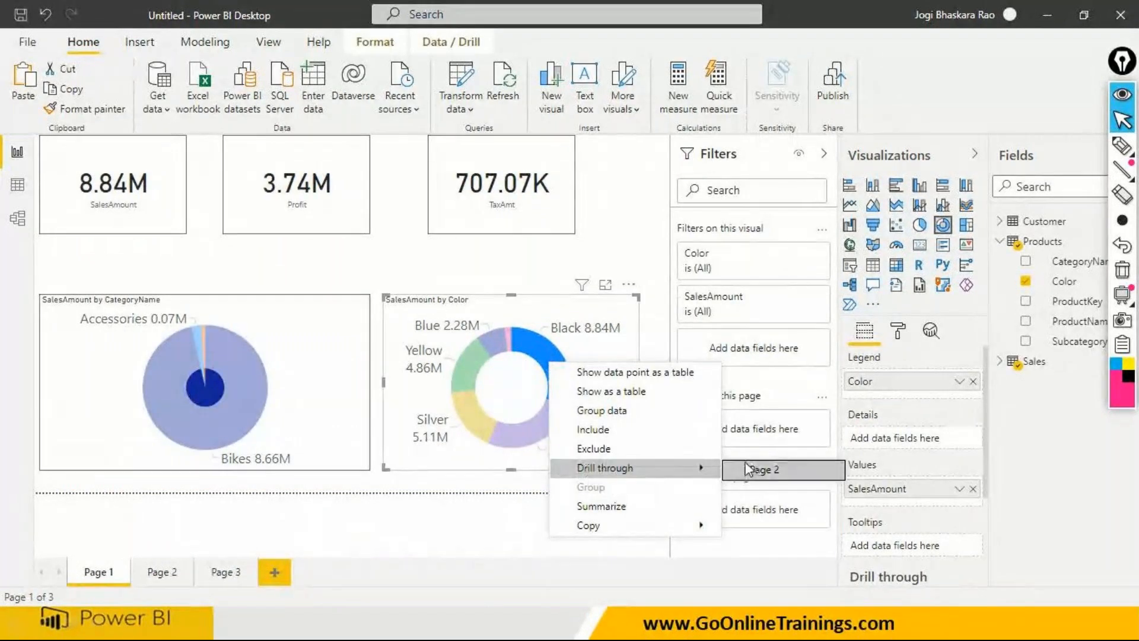
{"action": "left_click", "coordinate": [259, 368]}
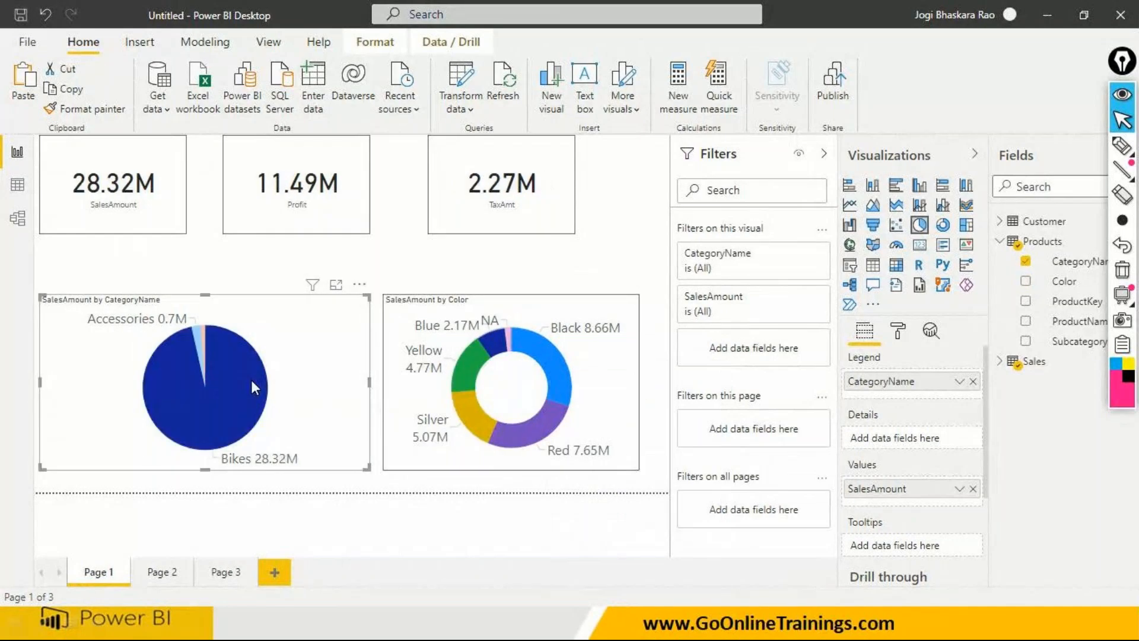
{"action": "right_click", "coordinate": [251, 379]}
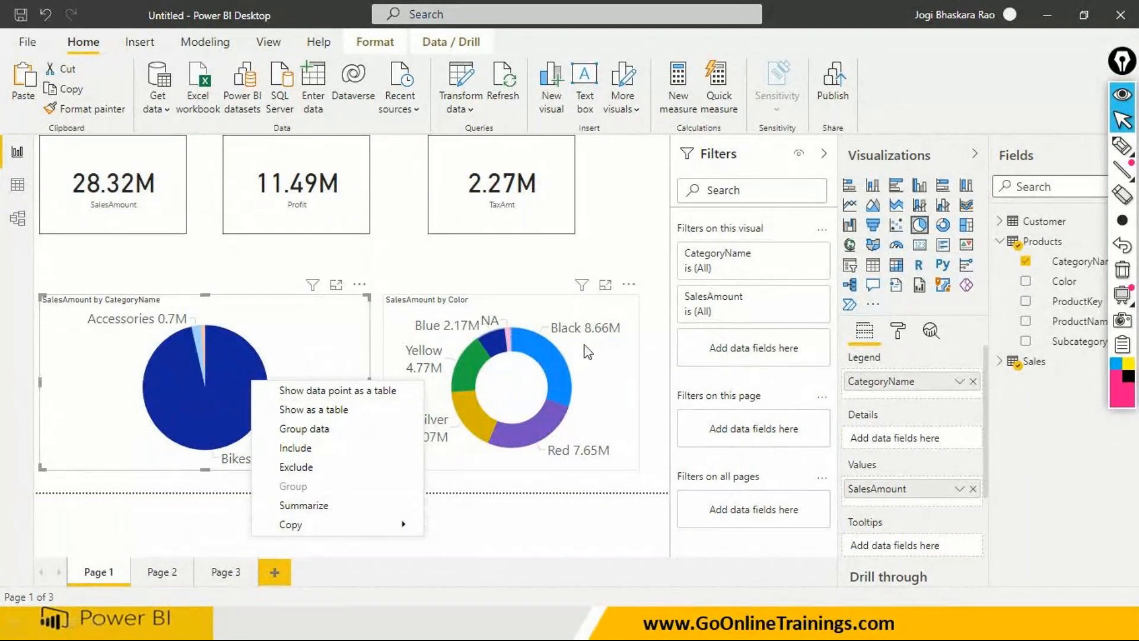
- Drill through from the Black slice of the color donut chart to Page 2, and return to Page 1
{"action": "left_click", "coordinate": [553, 365]}
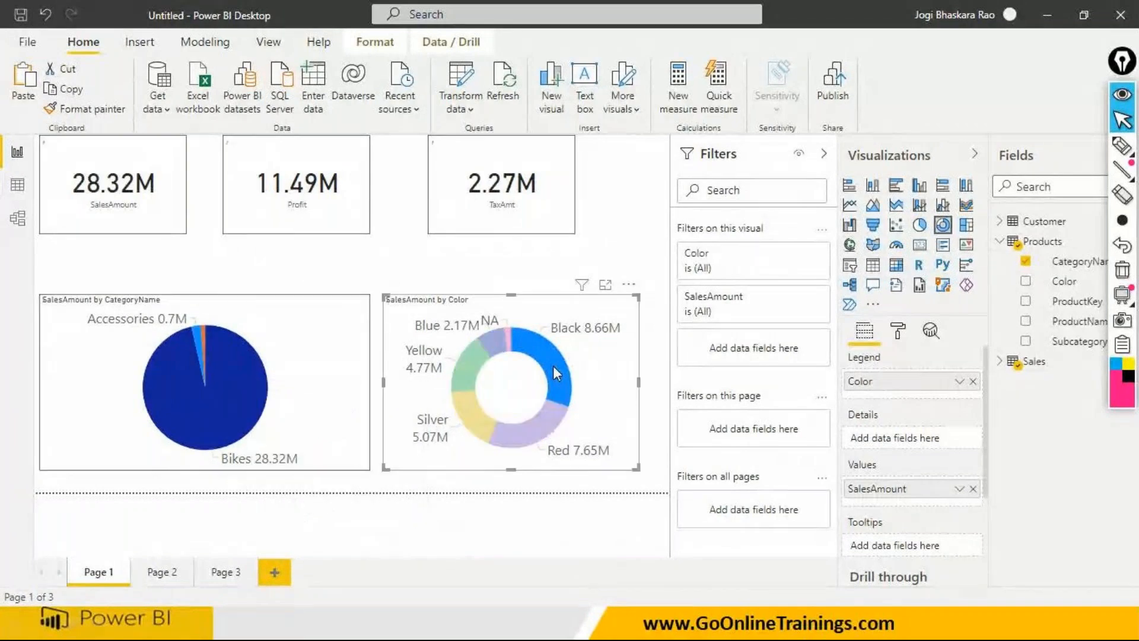
{"action": "right_click", "coordinate": [553, 366]}
{"action": "mouse_move", "coordinate": [611, 472]}
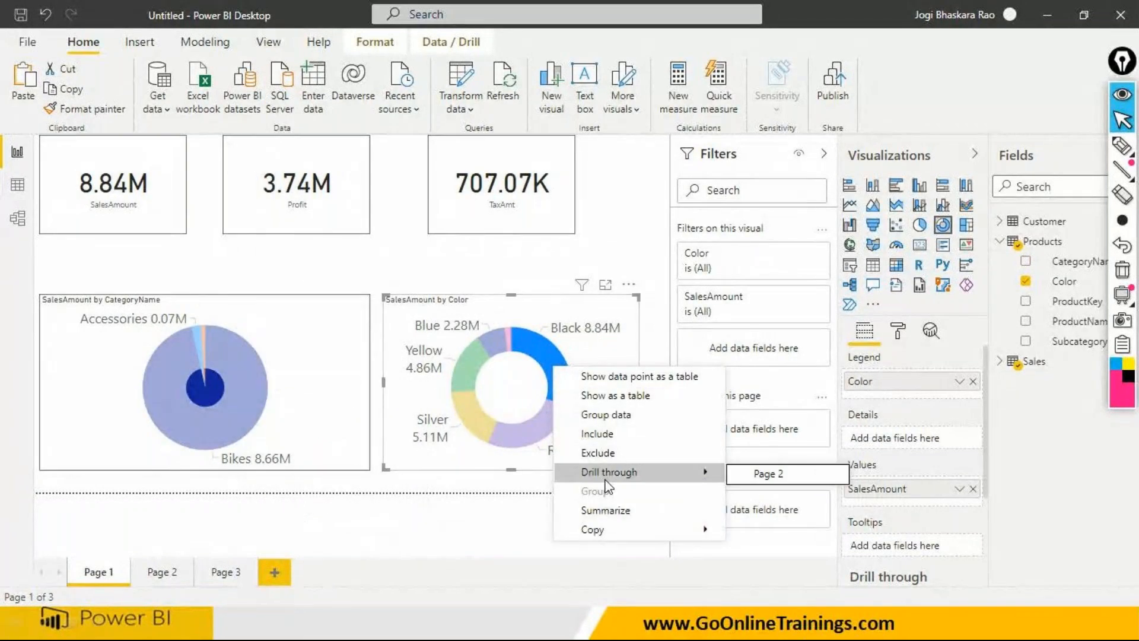
{"action": "left_click", "coordinate": [769, 475]}
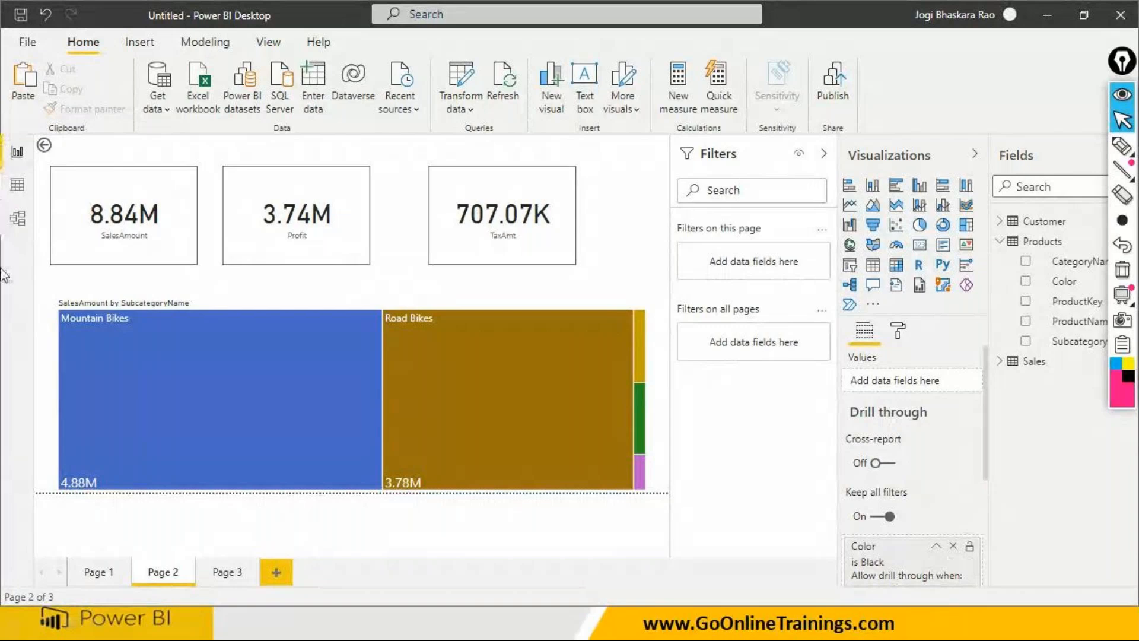
{"action": "left_click", "coordinate": [98, 572]}
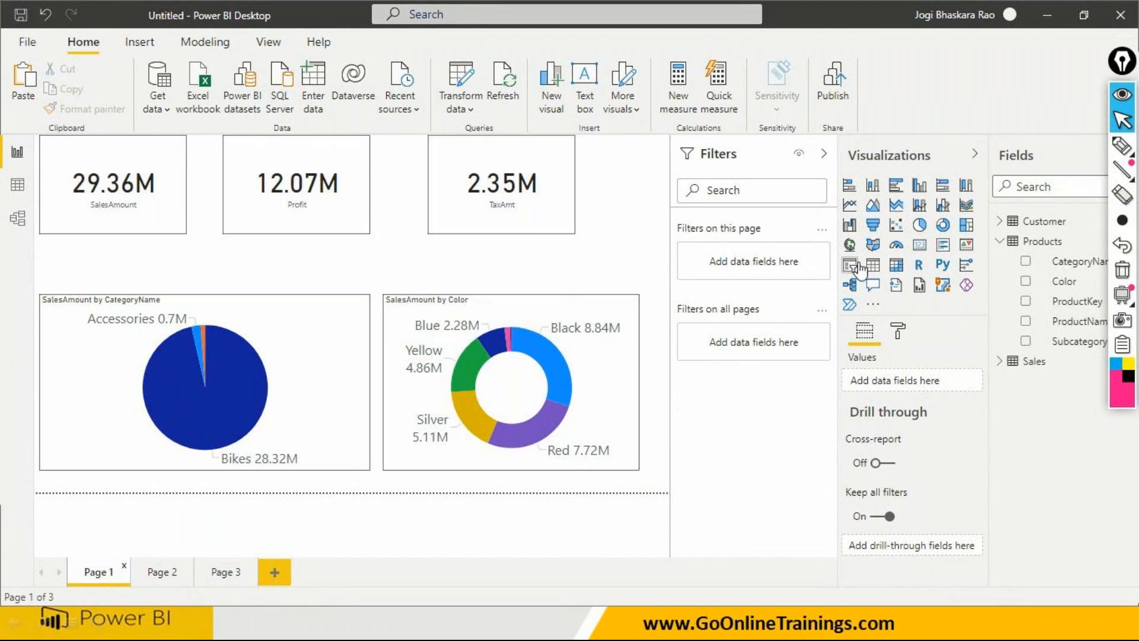
- Add the OrderDate Year from the Sales table as a page-level filter on Page 1, using basic filtering with 2005 selected
{"action": "left_click", "coordinate": [1001, 242]}
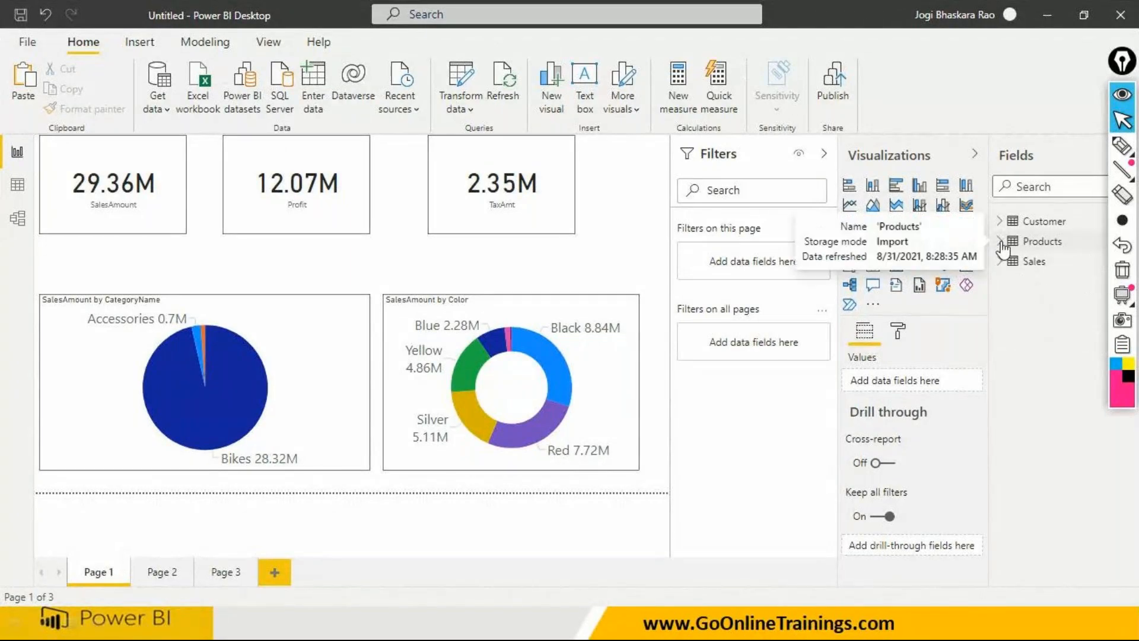
{"action": "left_click", "coordinate": [1001, 262]}
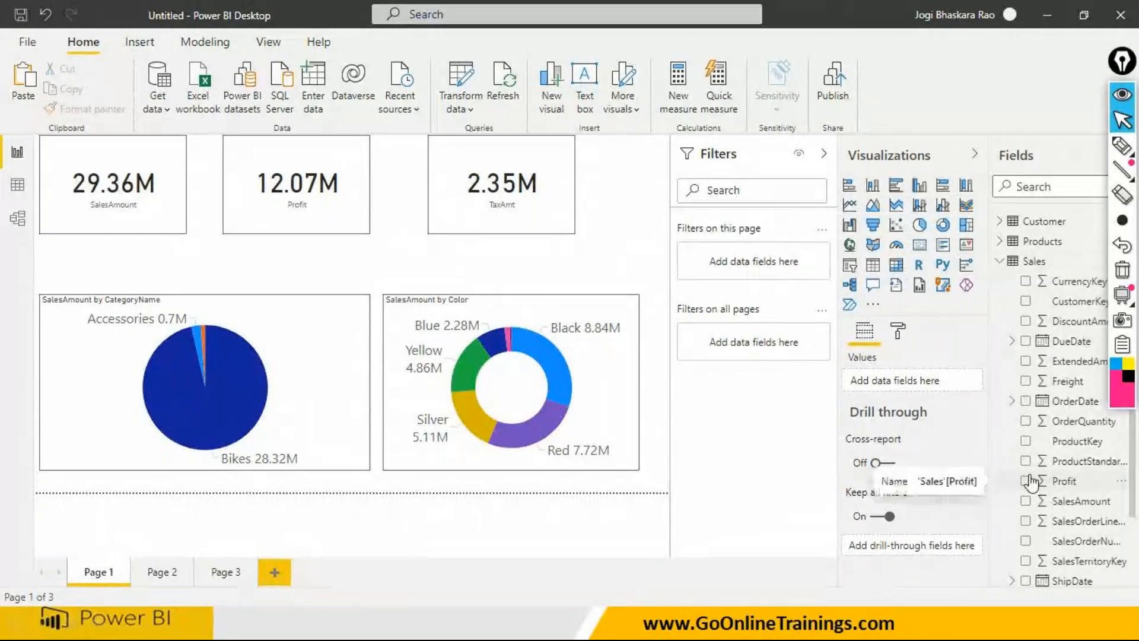
{"action": "left_click", "coordinate": [1013, 402]}
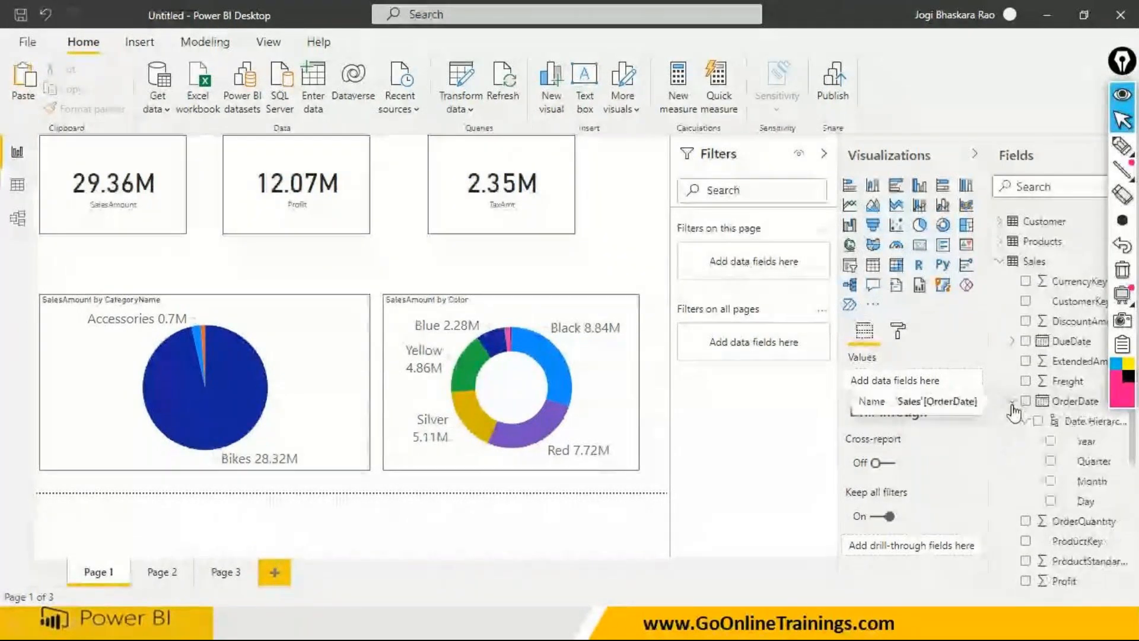
{"action": "left_click_drag", "start_coordinate": [1088, 446], "coordinate": [779, 258]}
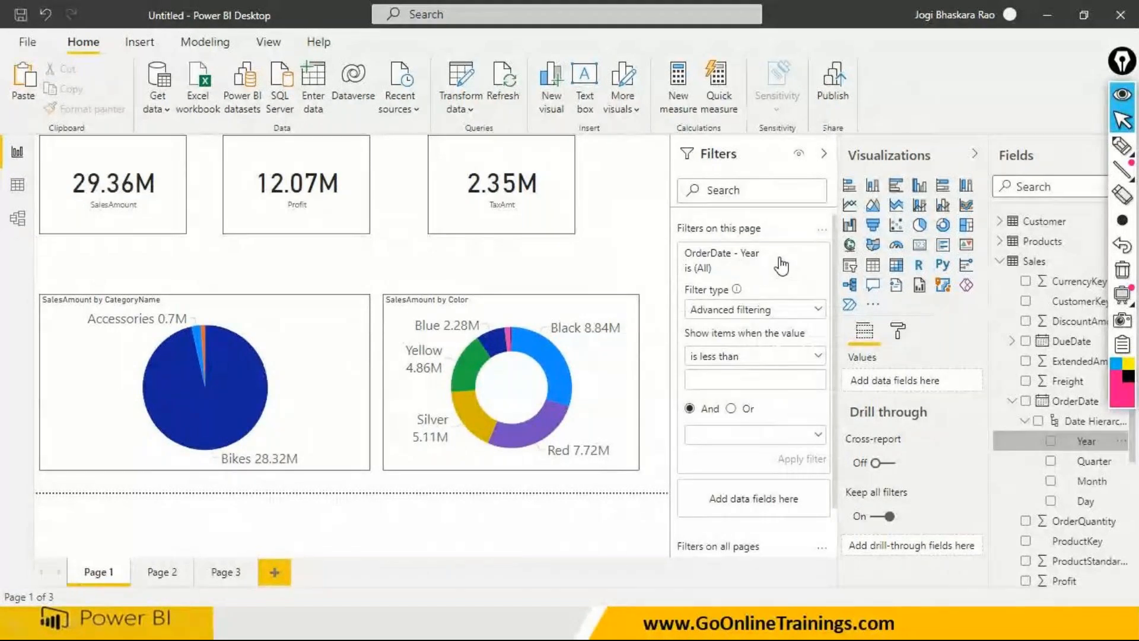
{"action": "left_click", "coordinate": [771, 310]}
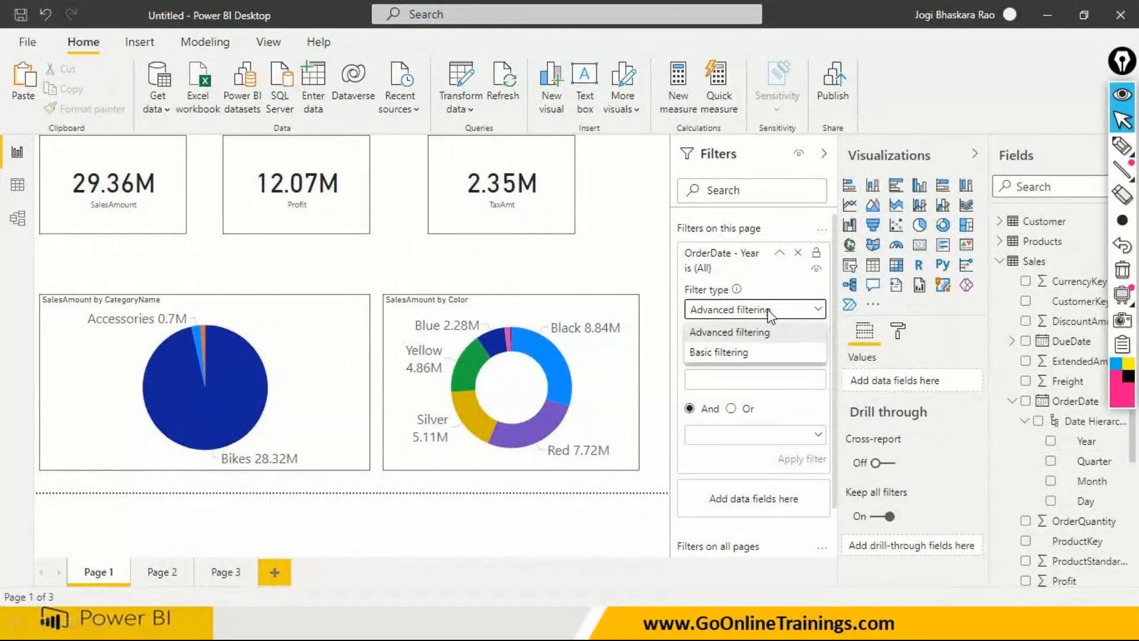
{"action": "left_click", "coordinate": [747, 354]}
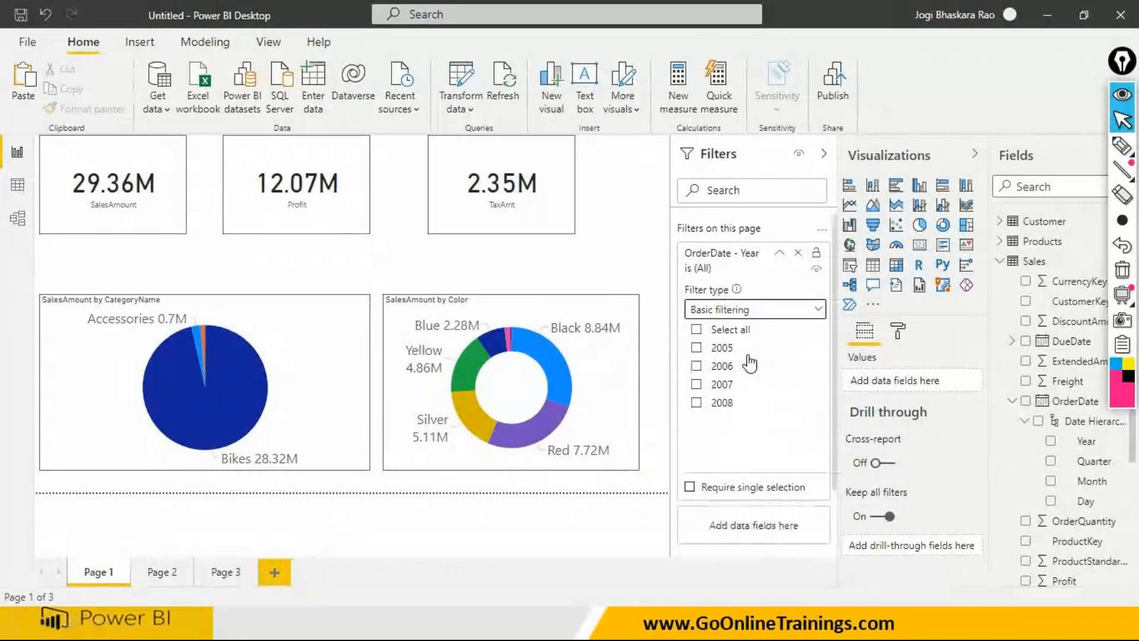
{"action": "left_click", "coordinate": [697, 349]}
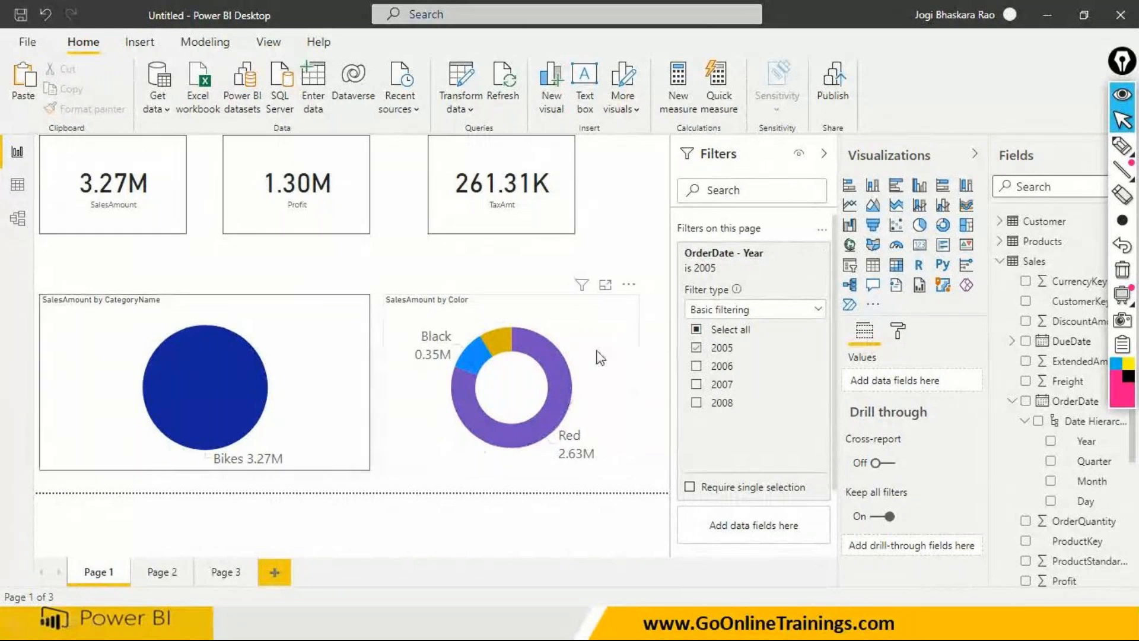
- Check Page 2 for the effect of the year filter, and view the filters affecting the SalesAmount card on Page 1
{"action": "left_click", "coordinate": [176, 576]}
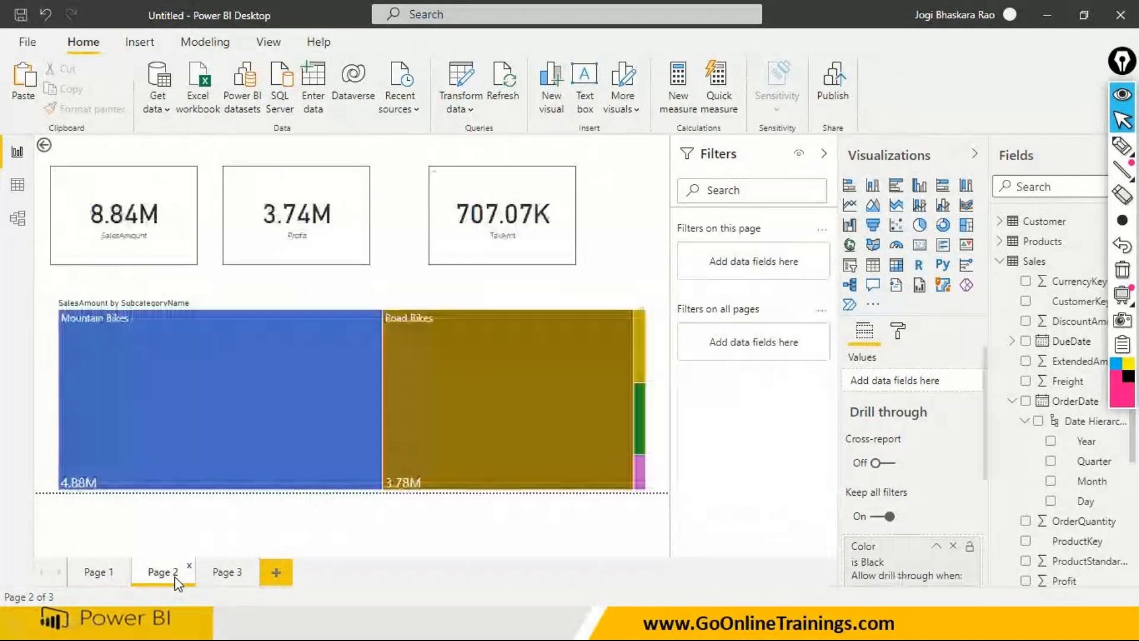
{"action": "left_click", "coordinate": [105, 579]}
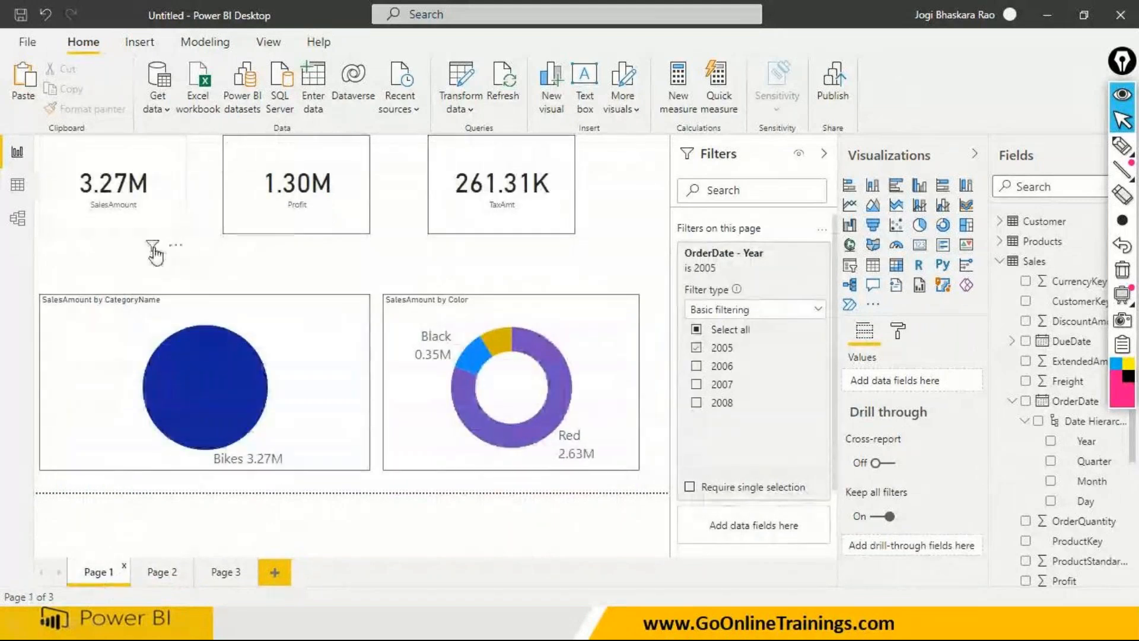
{"action": "mouse_move", "coordinate": [153, 251]}
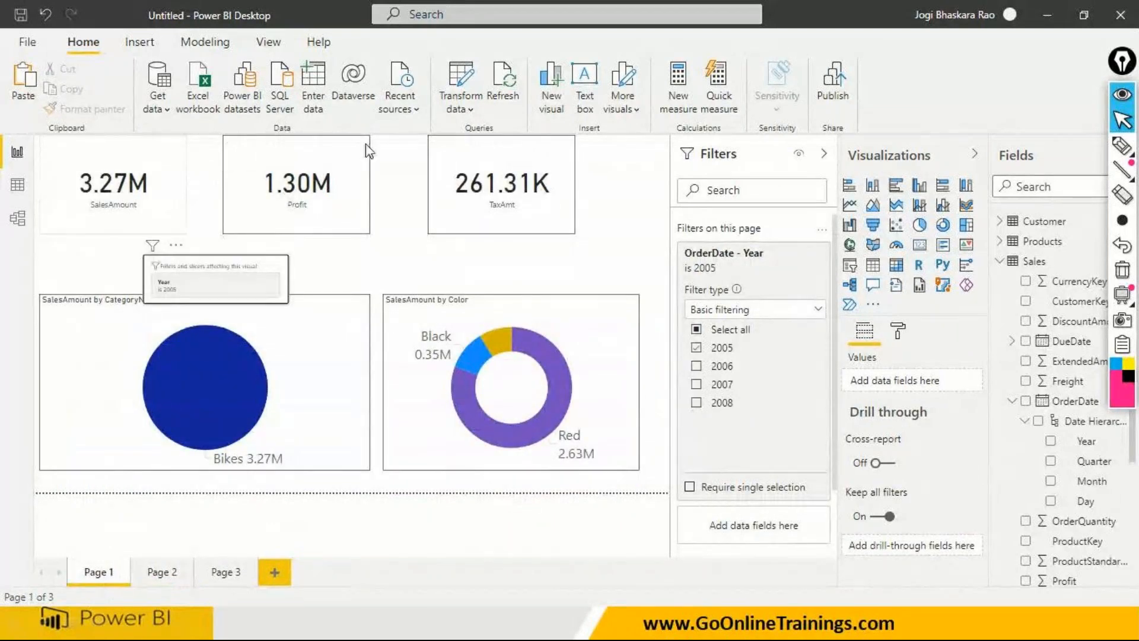
- Set the report's page view to Actual size
{"action": "left_click", "coordinate": [268, 43]}
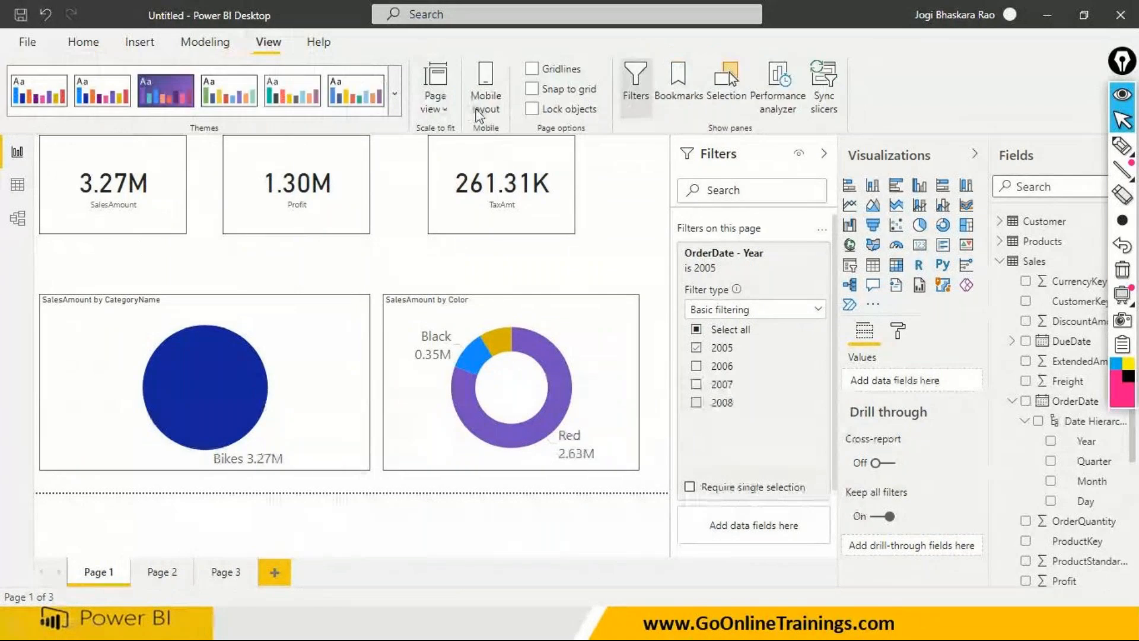
{"action": "left_click", "coordinate": [446, 112]}
{"action": "left_click", "coordinate": [475, 189]}
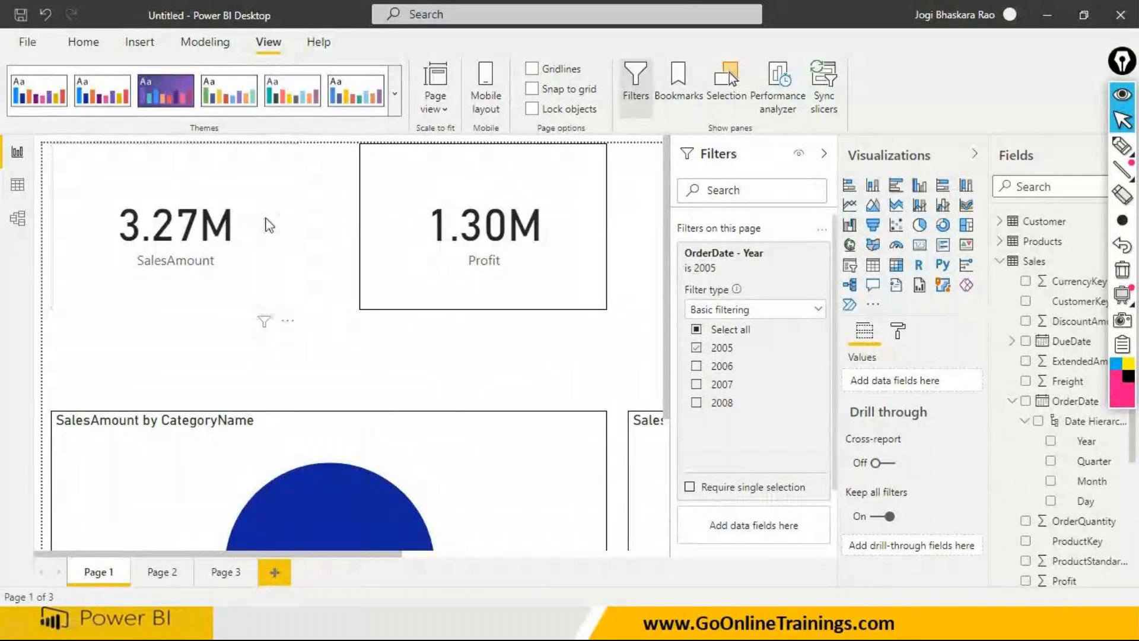
- Examine the filters affecting the SalesAmount, Profit and TaxAmt cards and the category pie chart on Page 1
{"action": "mouse_move", "coordinate": [265, 325]}
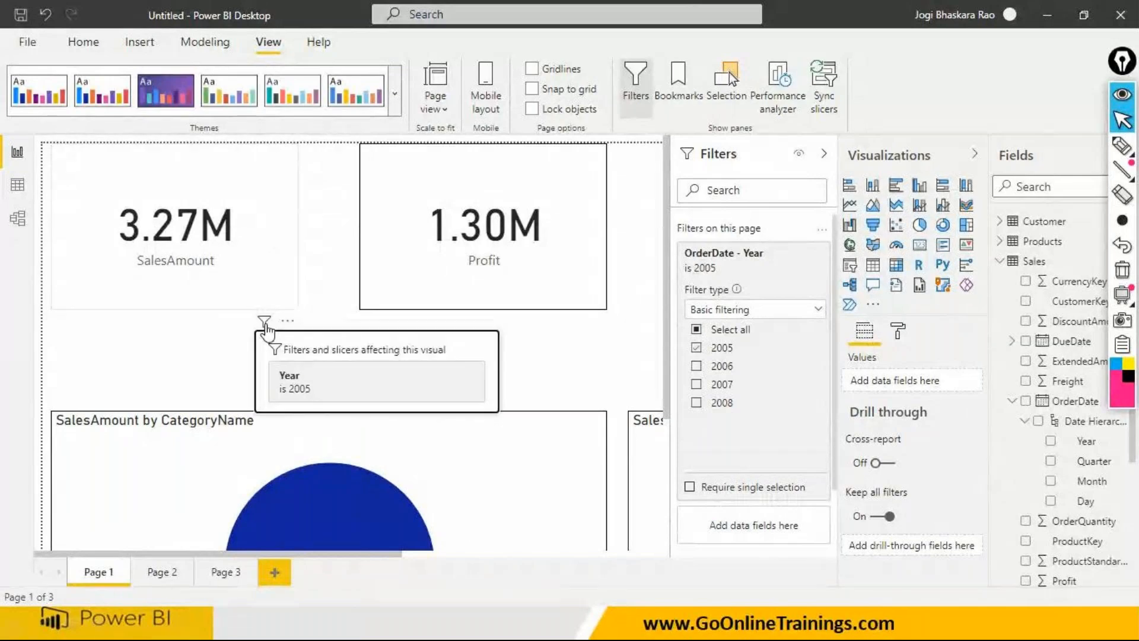
{"action": "mouse_move", "coordinate": [573, 325]}
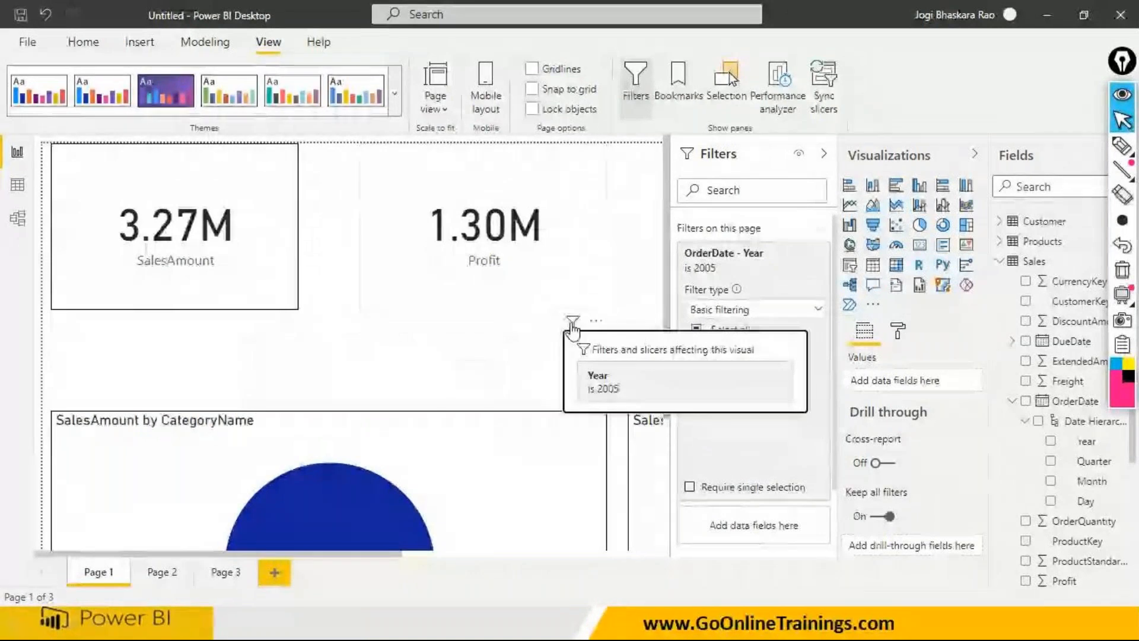
{"action": "mouse_move", "coordinate": [551, 422]}
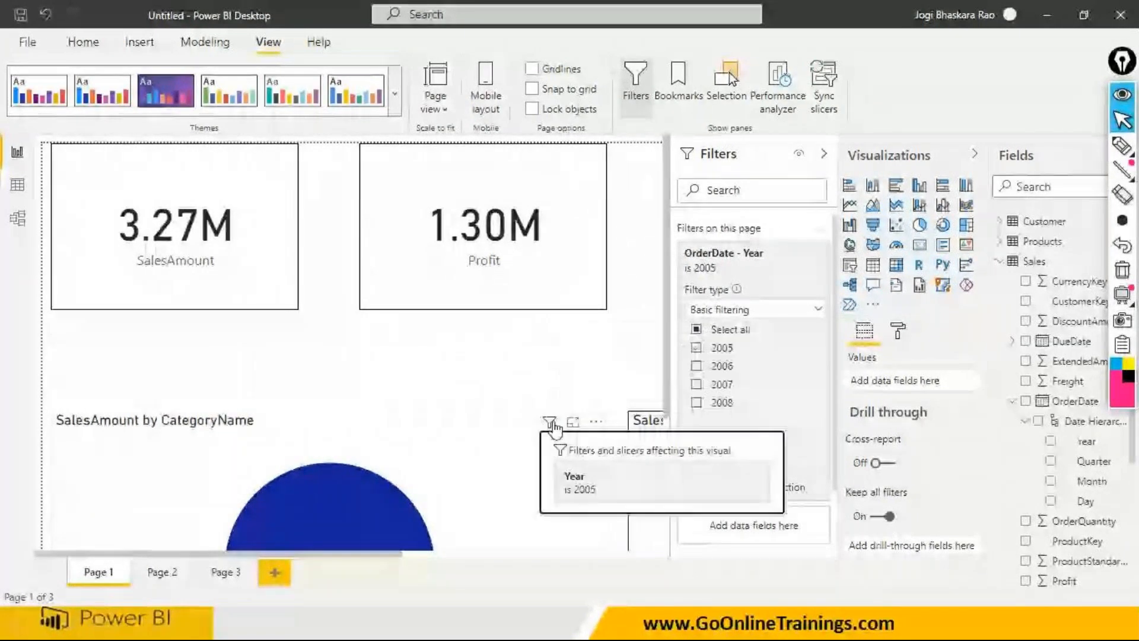
{"action": "left_click", "coordinate": [443, 557]}
{"action": "left_click_drag", "start_coordinate": [383, 555], "coordinate": [600, 531]}
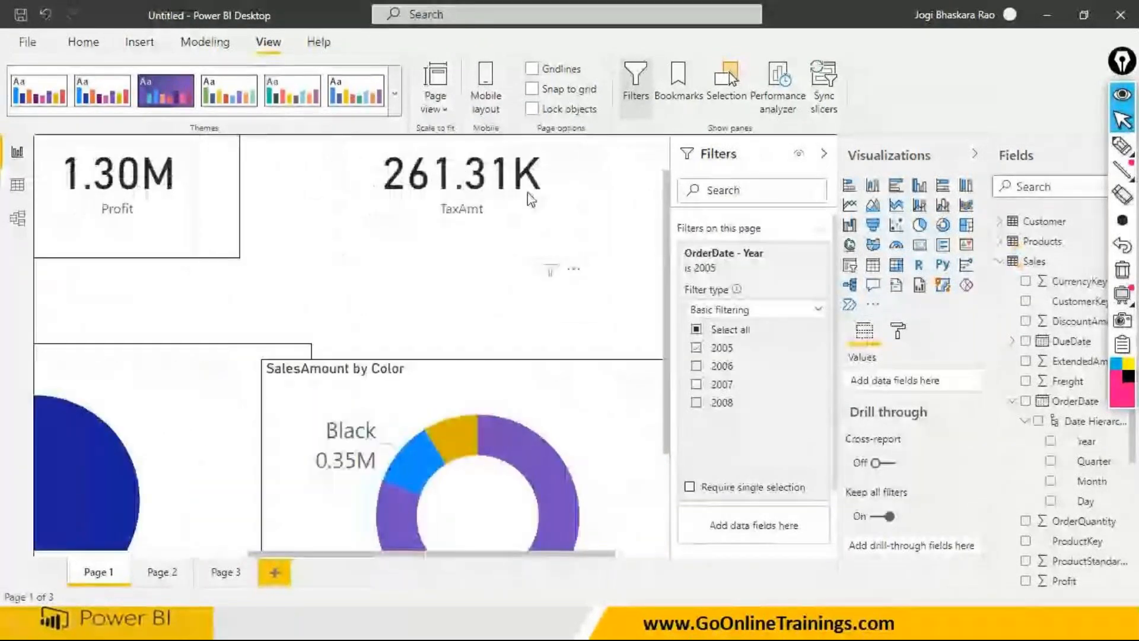
{"action": "mouse_move", "coordinate": [551, 270]}
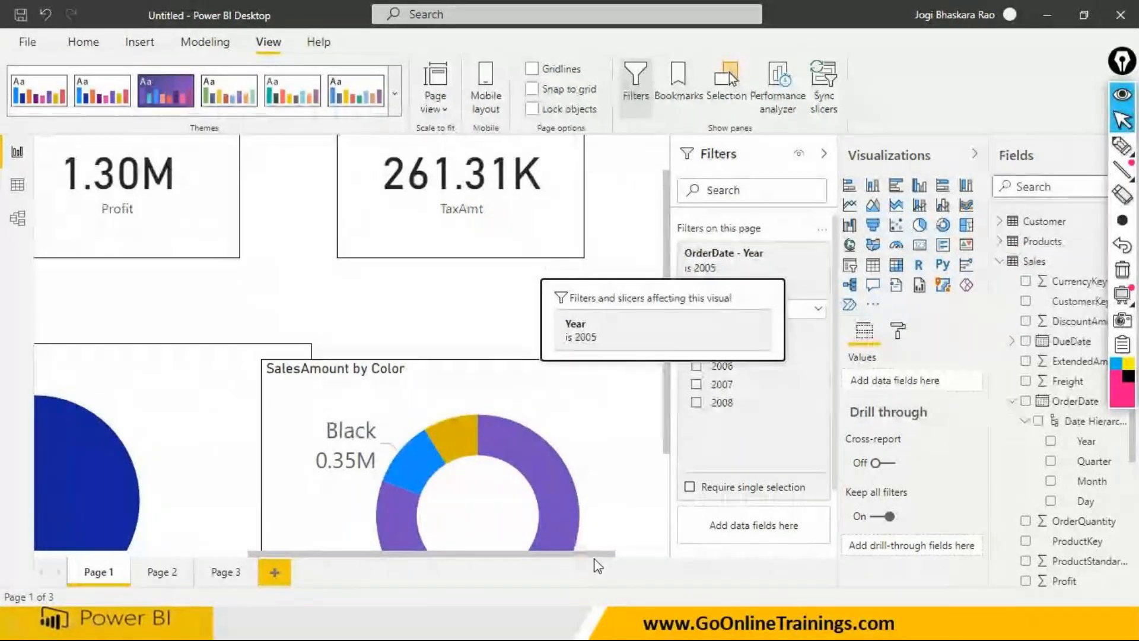
- Examine the filters affecting the SalesAmount by Color donut chart on Page 1 and the drill-through options of its Red slice
{"action": "left_click_drag", "start_coordinate": [615, 554], "coordinate": [664, 553]}
{"action": "left_click_drag", "start_coordinate": [666, 443], "coordinate": [667, 543]}
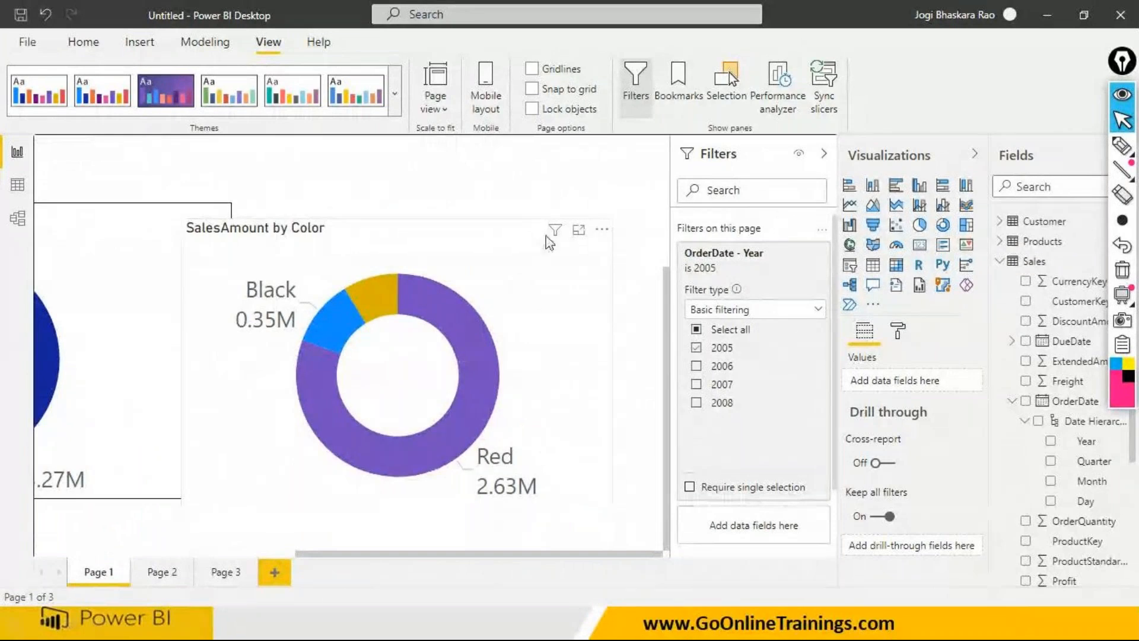
{"action": "mouse_move", "coordinate": [556, 237]}
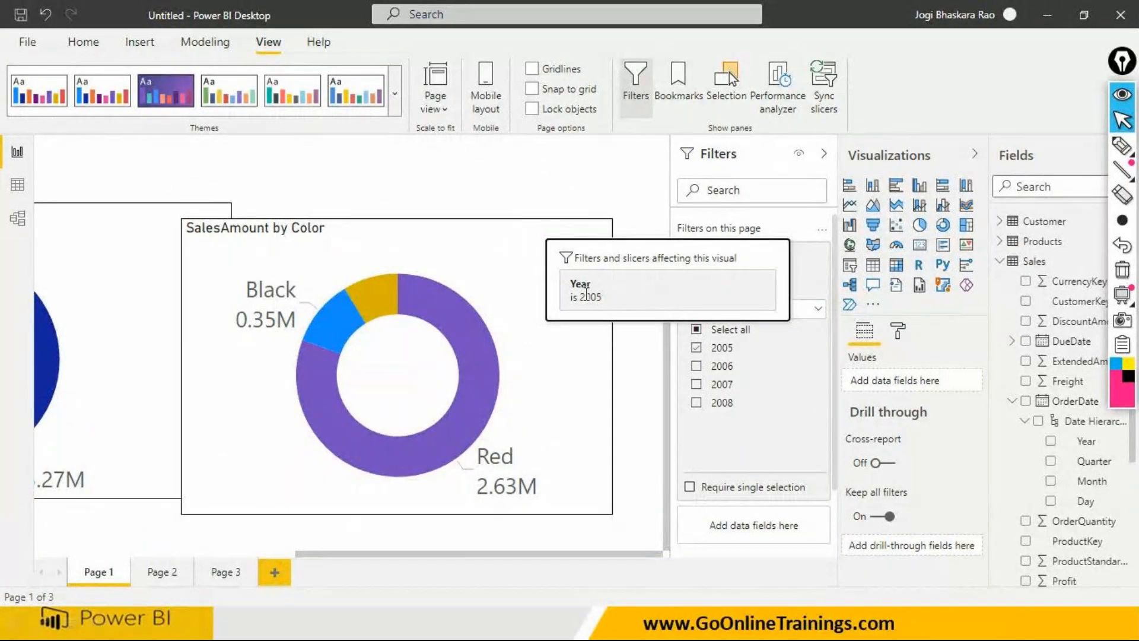
{"action": "left_click", "coordinate": [453, 318]}
{"action": "right_click", "coordinate": [453, 318]}
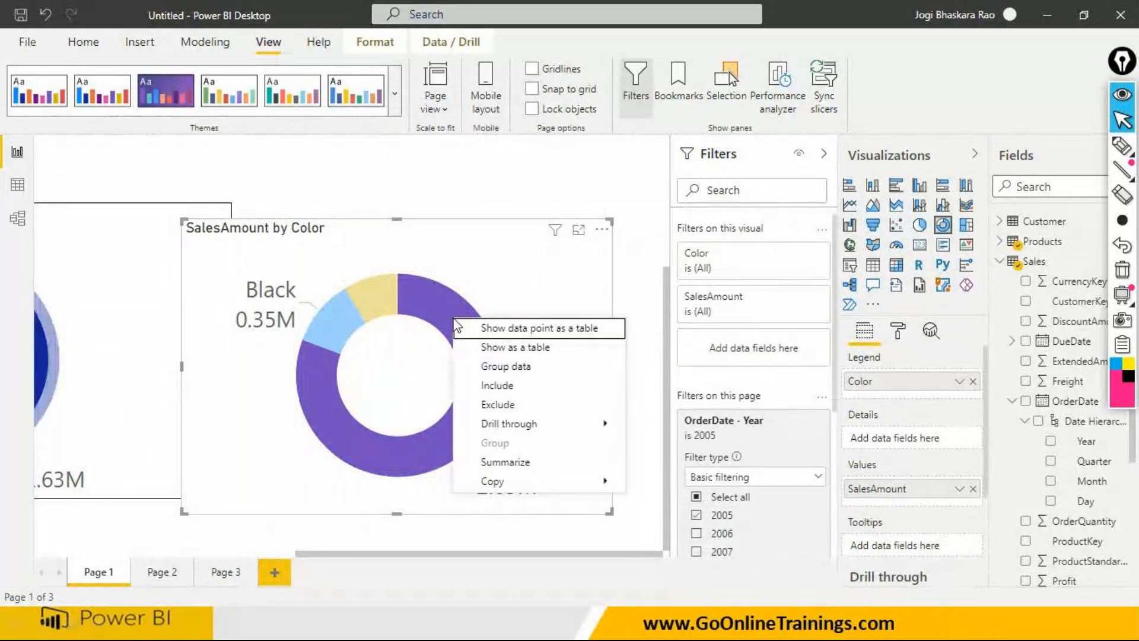
{"action": "mouse_move", "coordinate": [506, 422]}
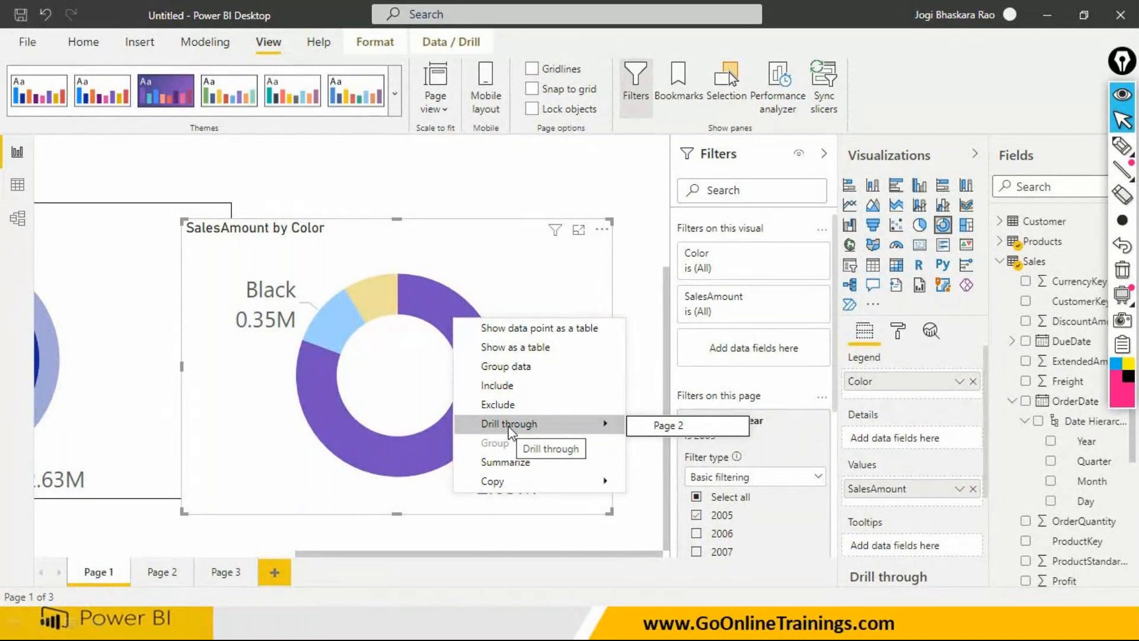
{"action": "left_click", "coordinate": [568, 267]}
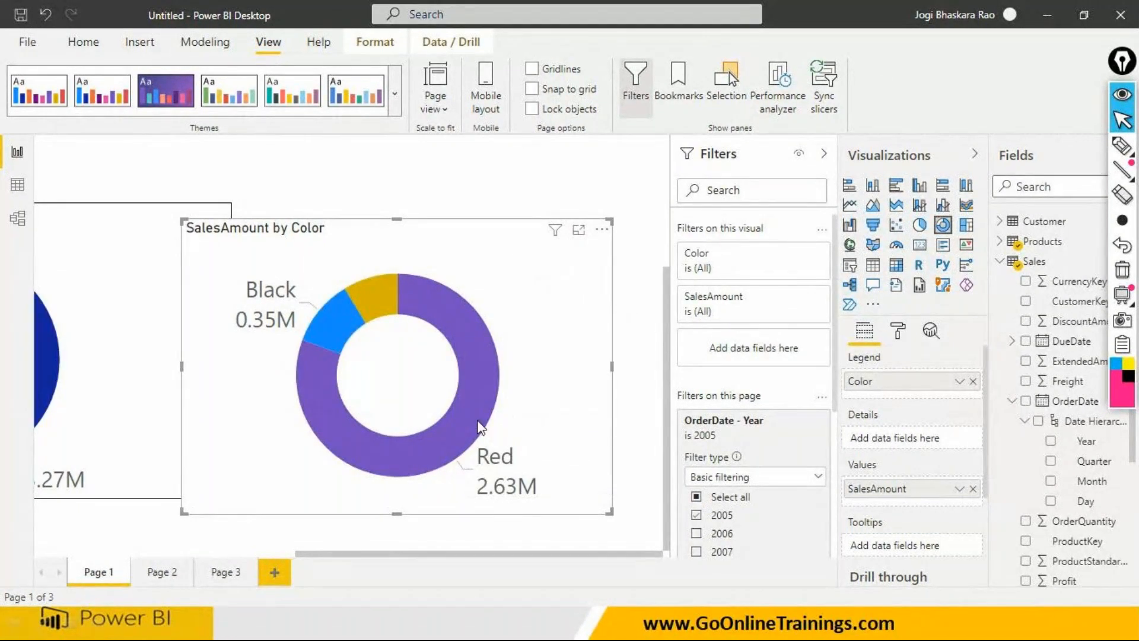
{"action": "mouse_move", "coordinate": [466, 332]}
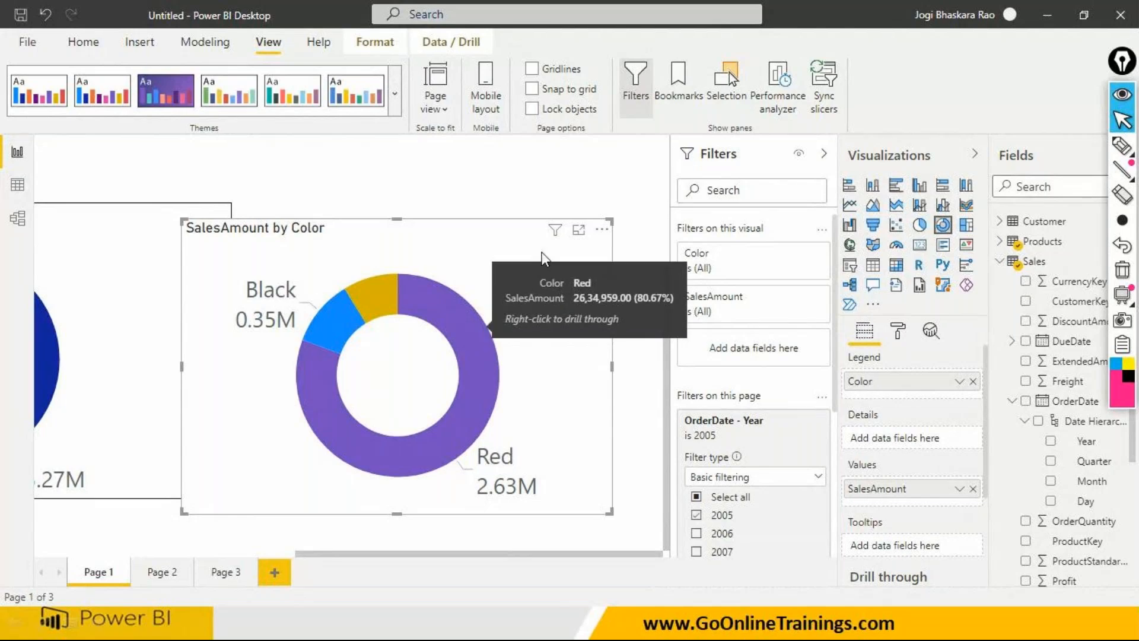
{"action": "mouse_move", "coordinate": [555, 236]}
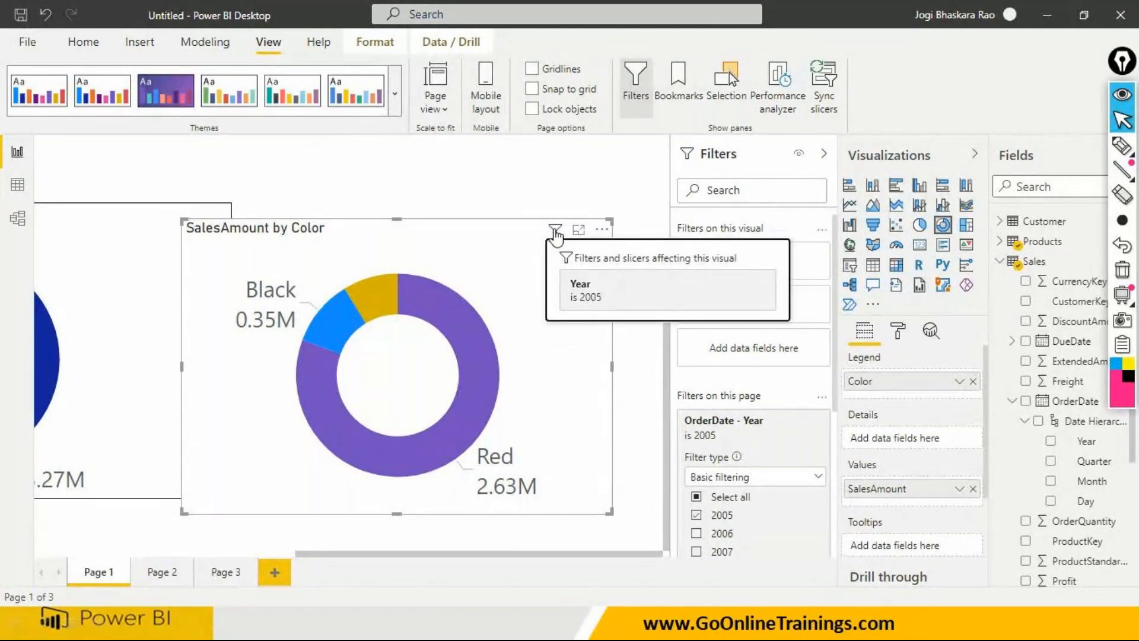
- Drill through from the Red slice of the donut chart to Page 2 and view the filters affecting the SubcategoryName treemap
{"action": "left_click", "coordinate": [481, 346]}
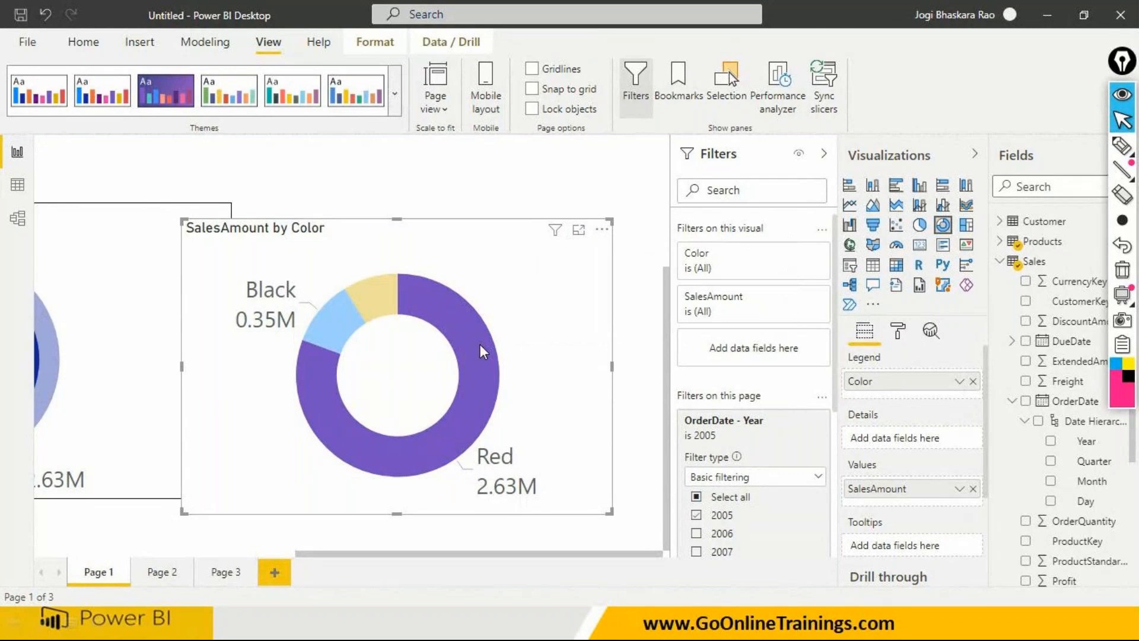
{"action": "left_click", "coordinate": [479, 344]}
{"action": "right_click", "coordinate": [479, 344]}
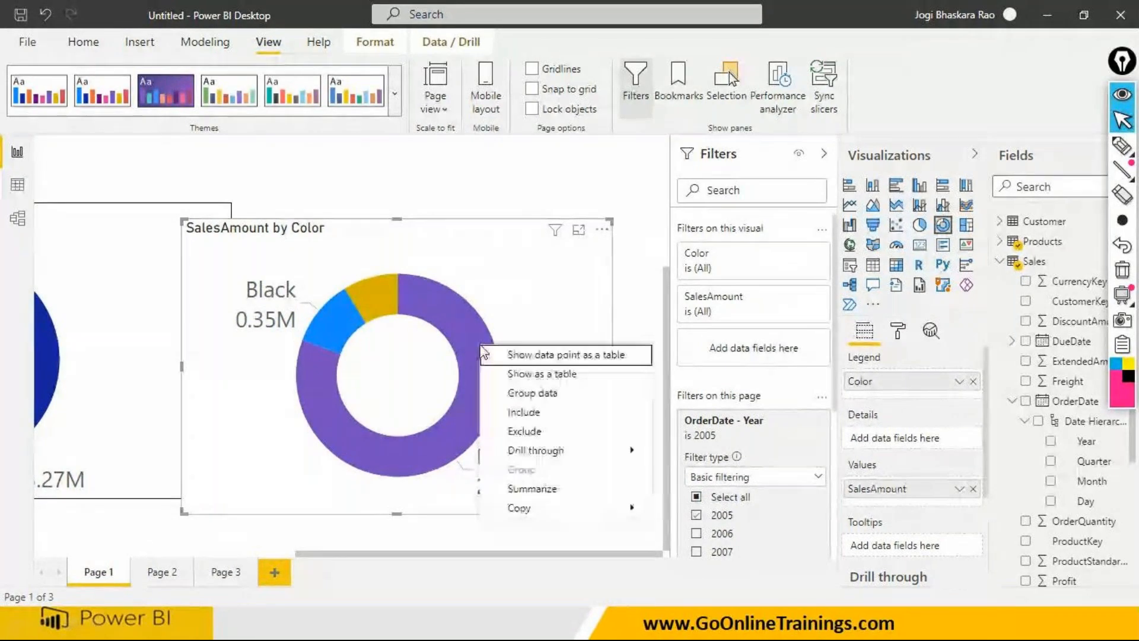
{"action": "mouse_move", "coordinate": [623, 451]}
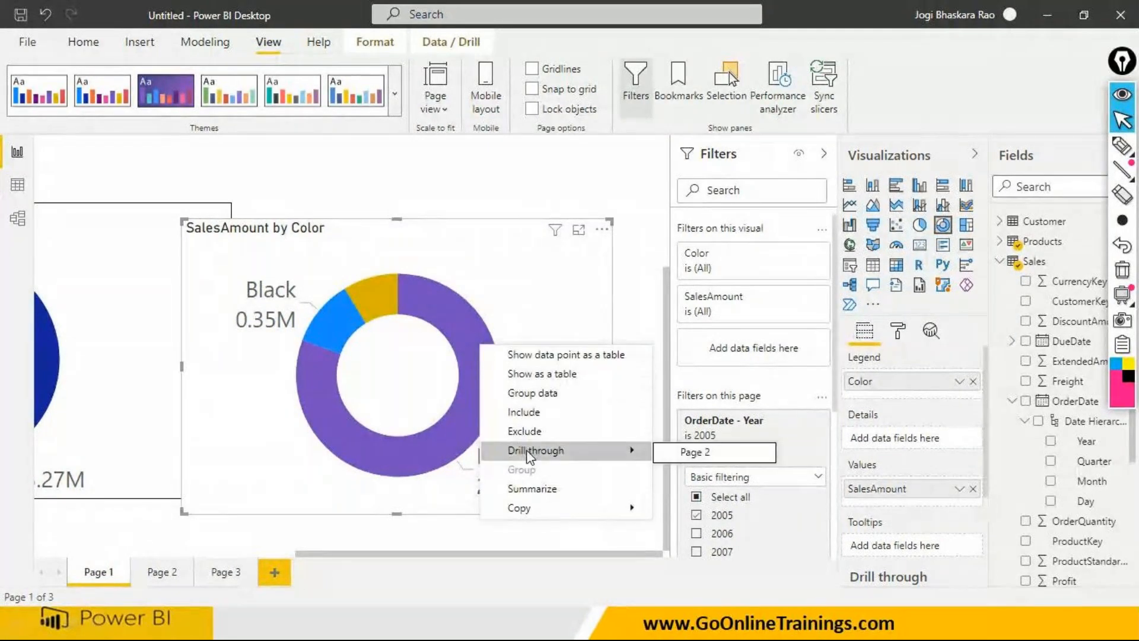
{"action": "left_click", "coordinate": [687, 453]}
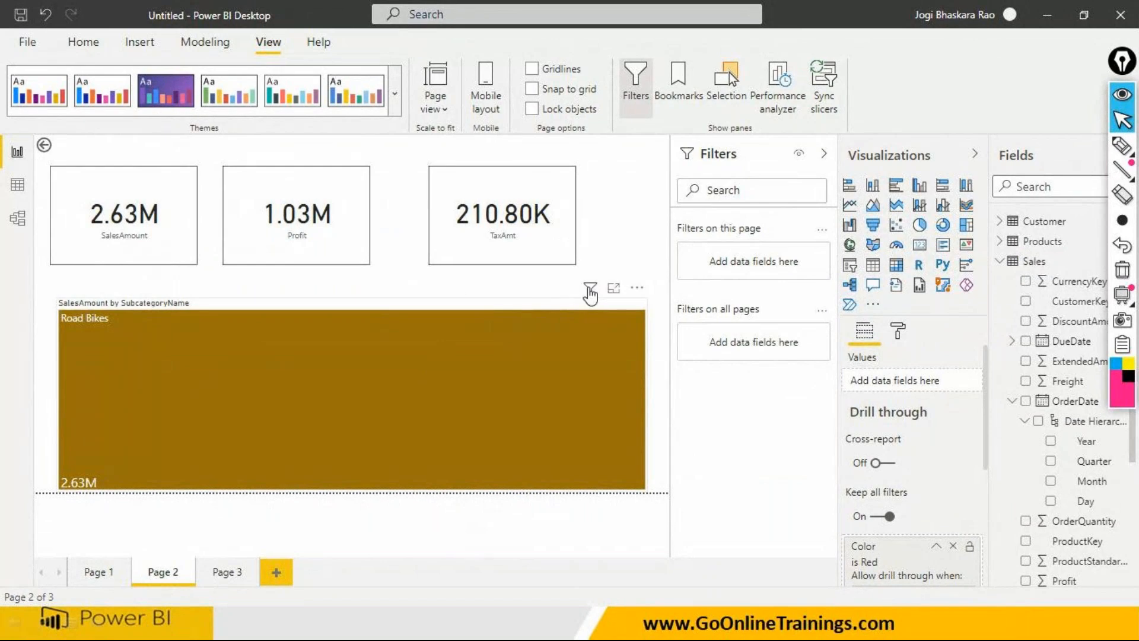
{"action": "mouse_move", "coordinate": [591, 289]}
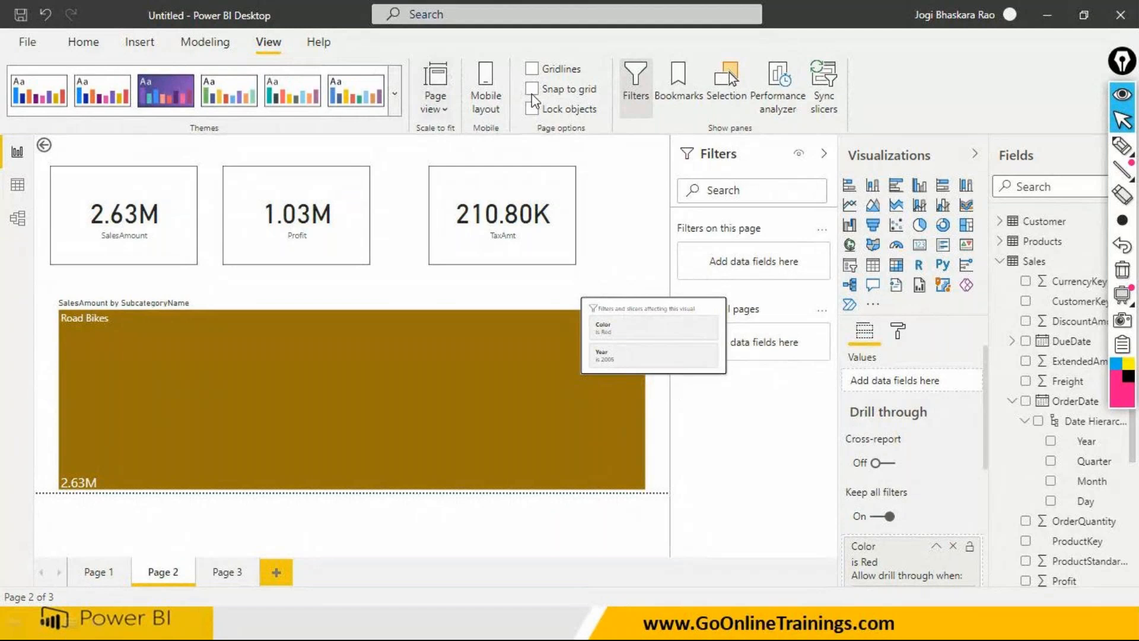
- Set Page 2's page view to Actual size and view the filters affecting its SalesAmount card
{"action": "left_click", "coordinate": [436, 101]}
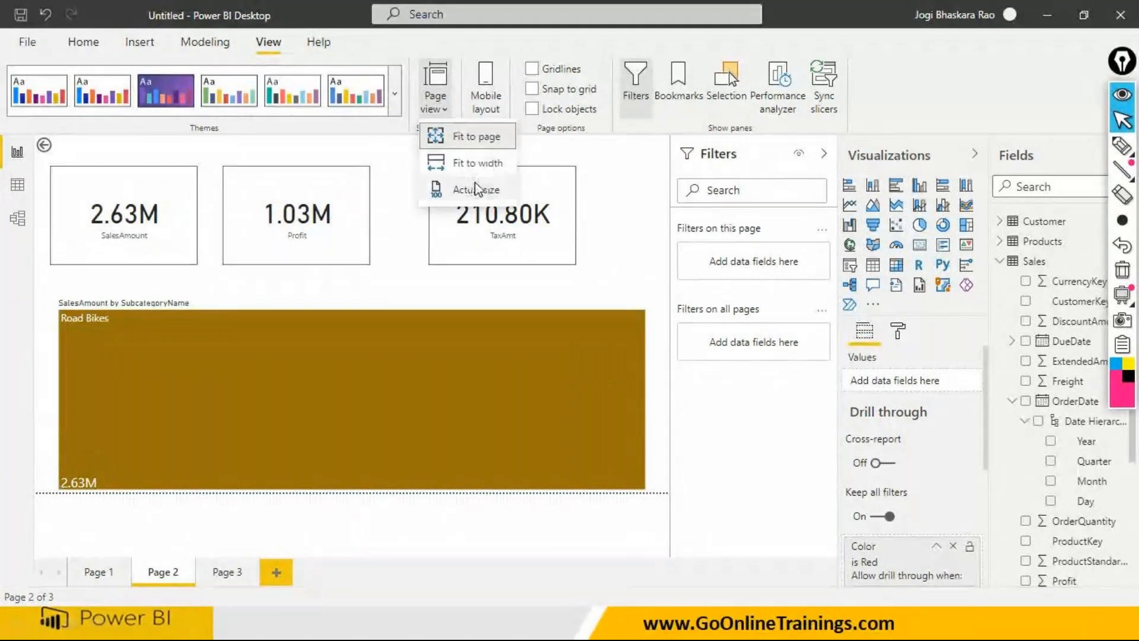
{"action": "left_click", "coordinate": [475, 189]}
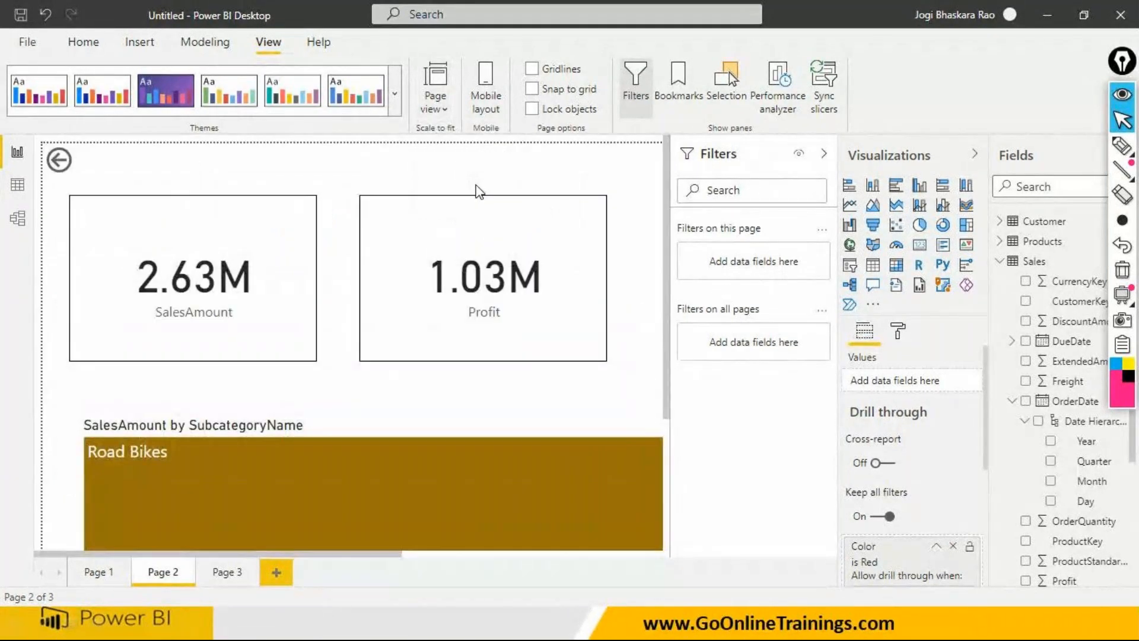
{"action": "mouse_move", "coordinate": [292, 214]}
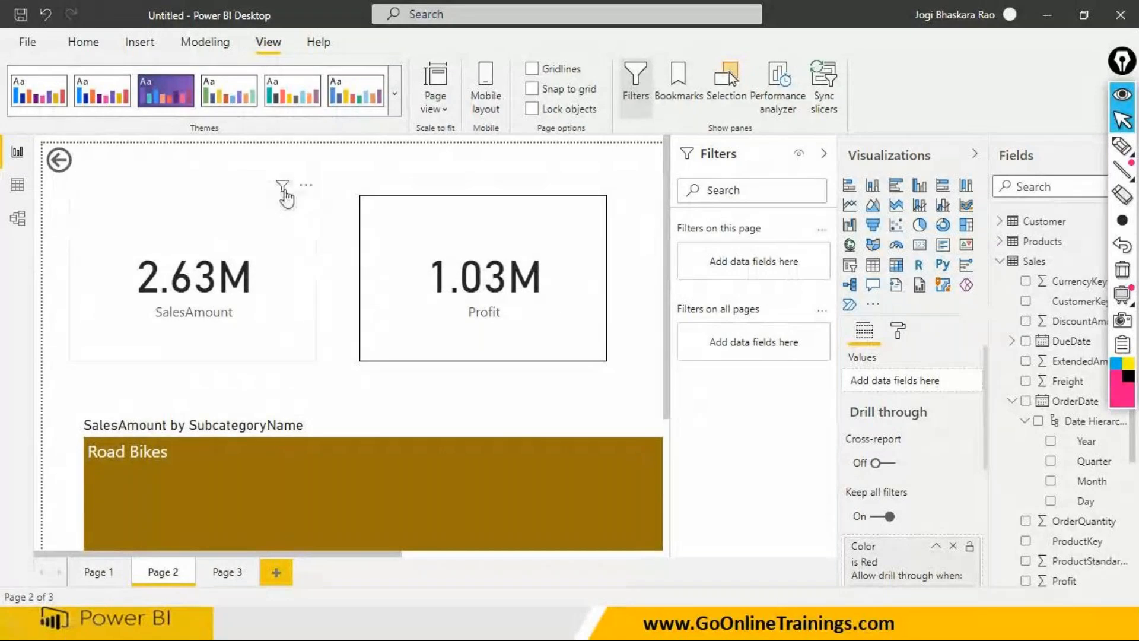
{"action": "left_click", "coordinate": [283, 187]}
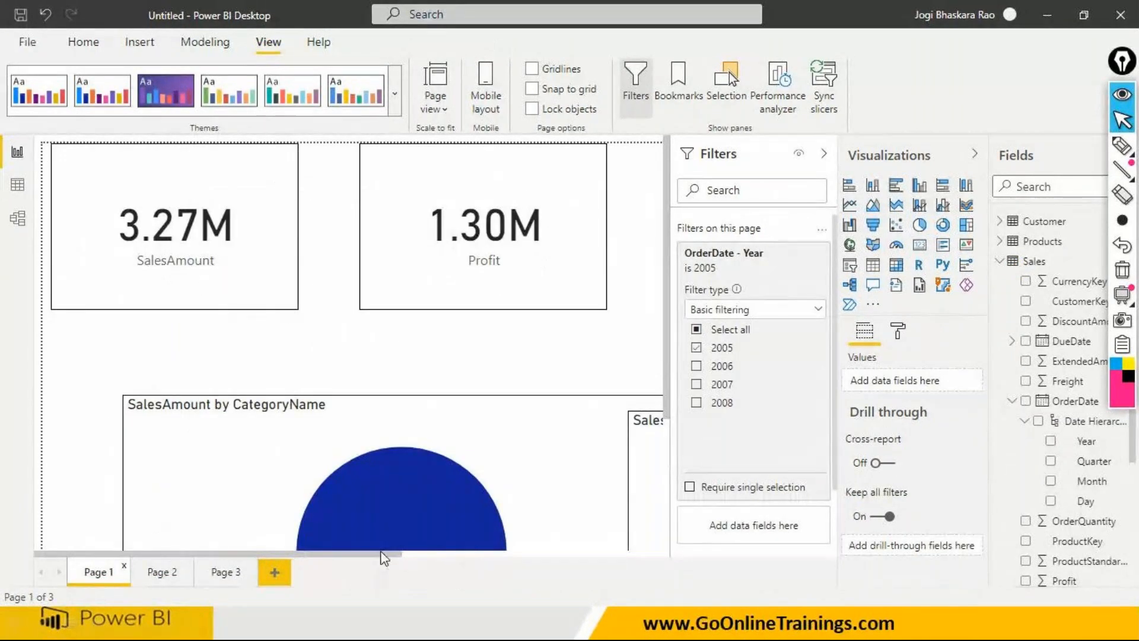
- Return to the Color donut chart on Page 1, drill through on Red to Page 2 again, and check the treemap's applied filters
{"action": "left_click_drag", "start_coordinate": [423, 556], "coordinate": [670, 415]}
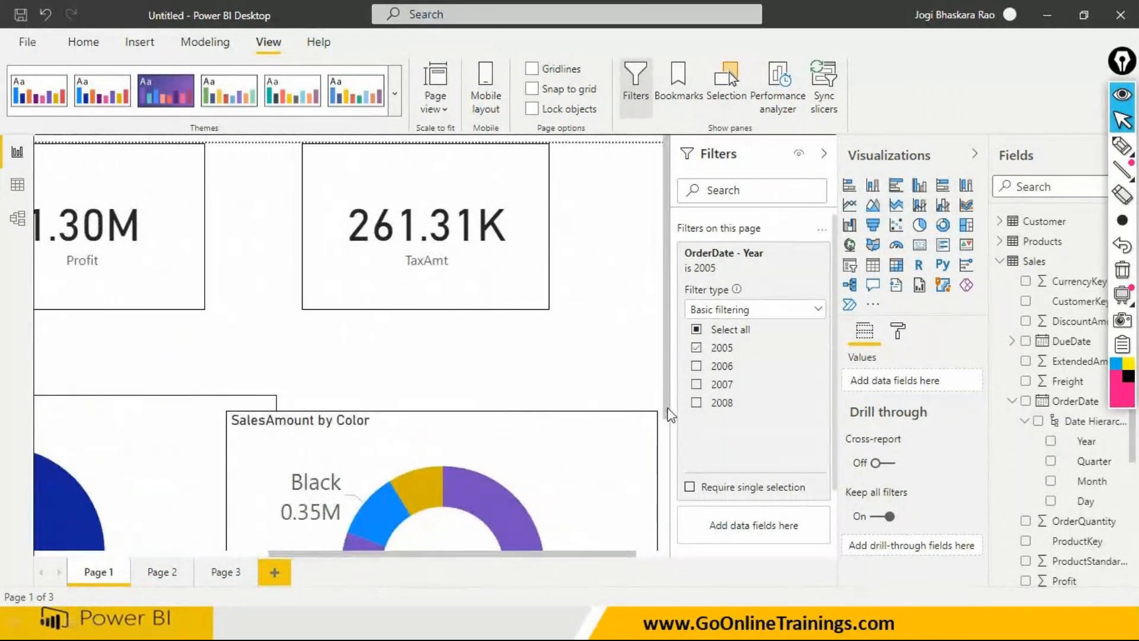
{"action": "scroll", "coordinate": [672, 487], "scroll_direction": "down", "scroll_amount": 3}
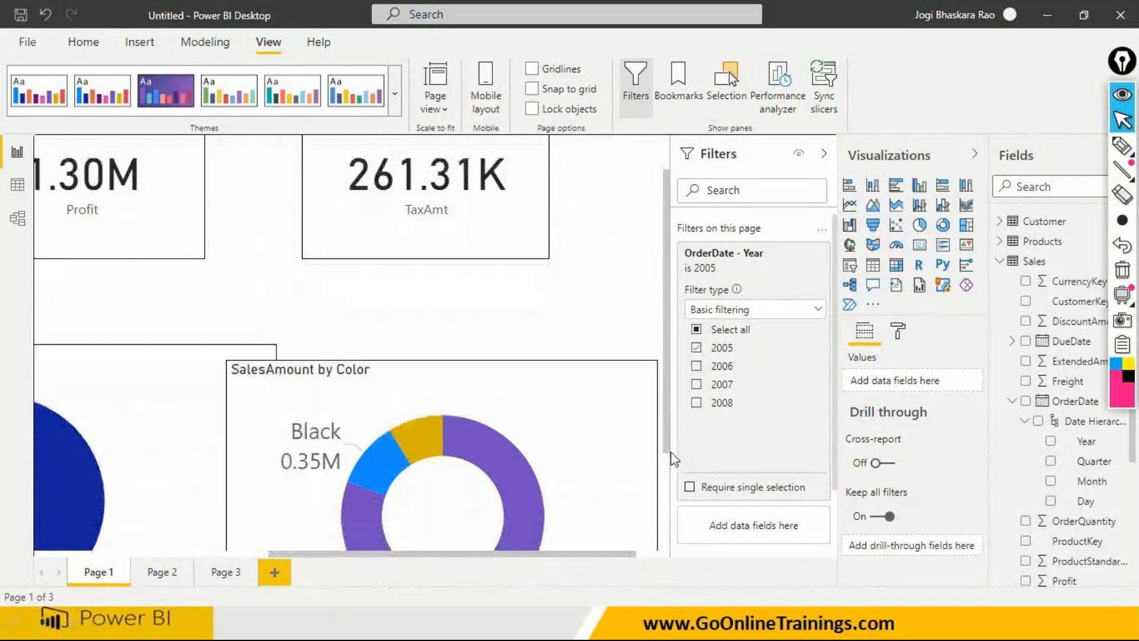
{"action": "left_click", "coordinate": [513, 418]}
{"action": "right_click", "coordinate": [511, 422]}
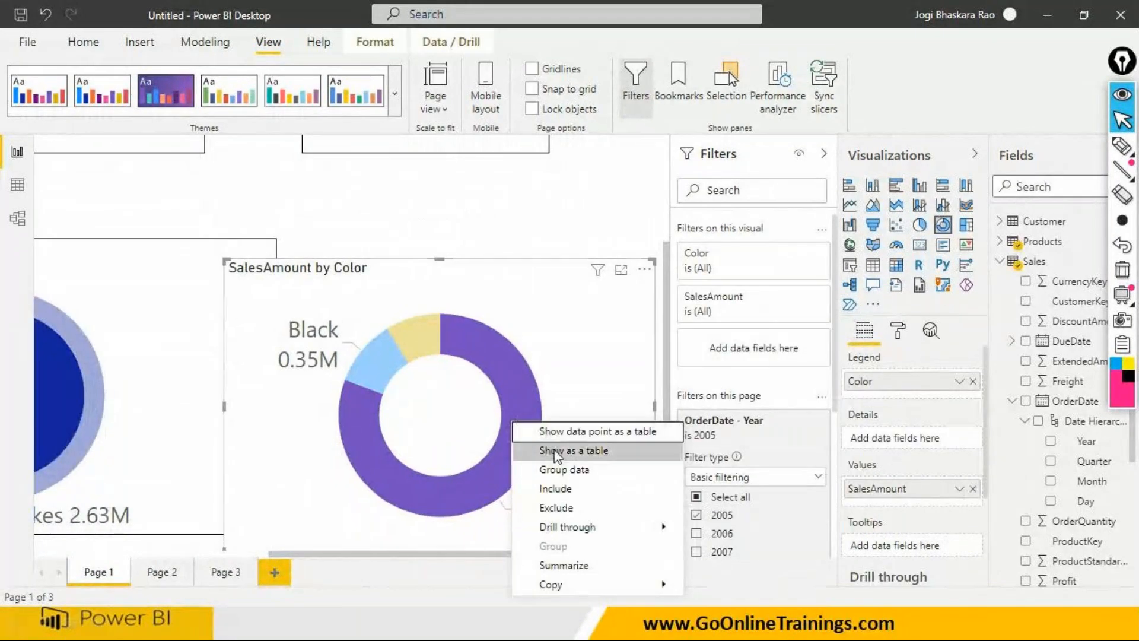
{"action": "left_click", "coordinate": [691, 530]}
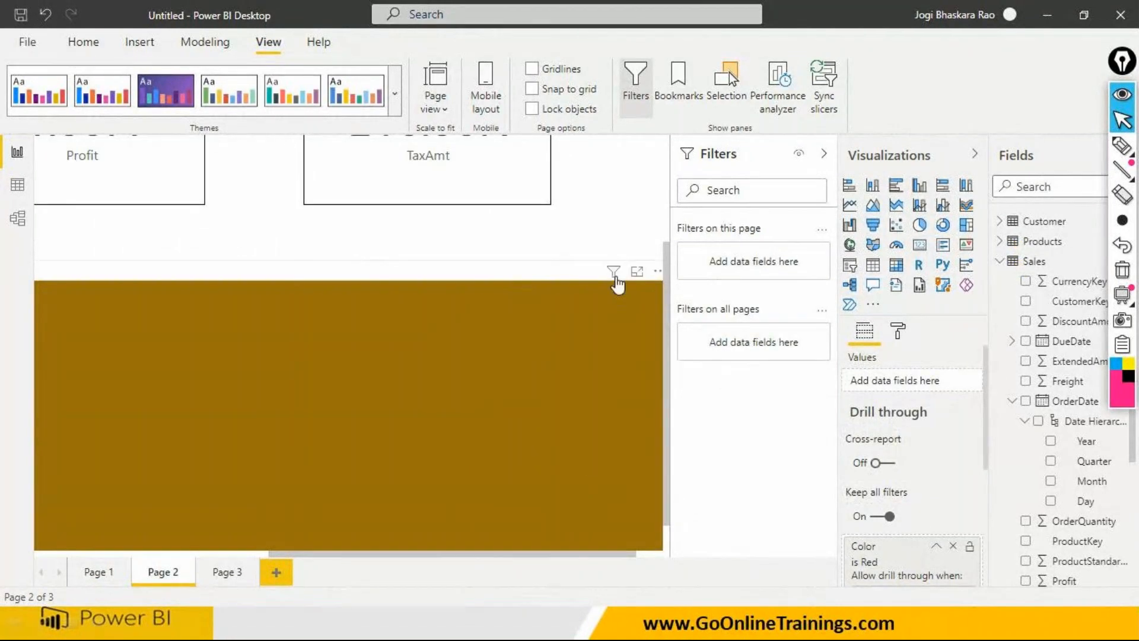
{"action": "mouse_move", "coordinate": [615, 275]}
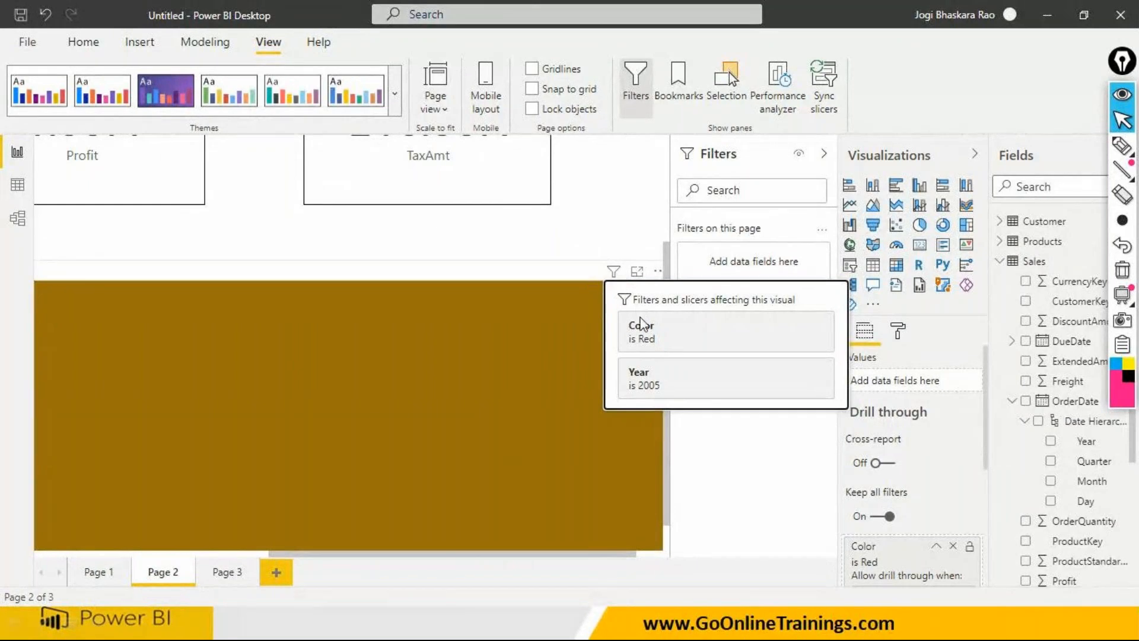
- Annotate with the pink pen: underline and tick Keep all filters, underline Page 1, and mark the Red color filter and Cross-report
{"action": "mouse_move", "coordinate": [1122, 149]}
{"action": "left_click", "coordinate": [1122, 149]}
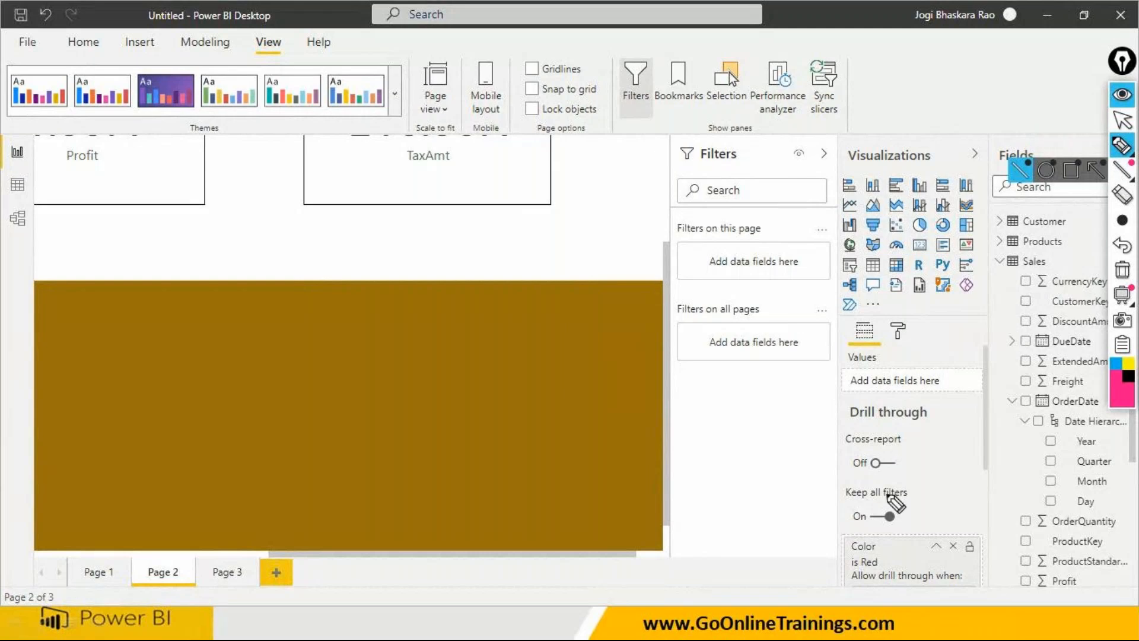
{"action": "mouse_move", "coordinate": [824, 502]}
{"action": "left_mouse_down"}
{"action": "mouse_move", "coordinate": [927, 502]}
{"action": "mouse_move", "coordinate": [913, 518]}
{"action": "mouse_move", "coordinate": [965, 500]}
{"action": "left_mouse_up"}
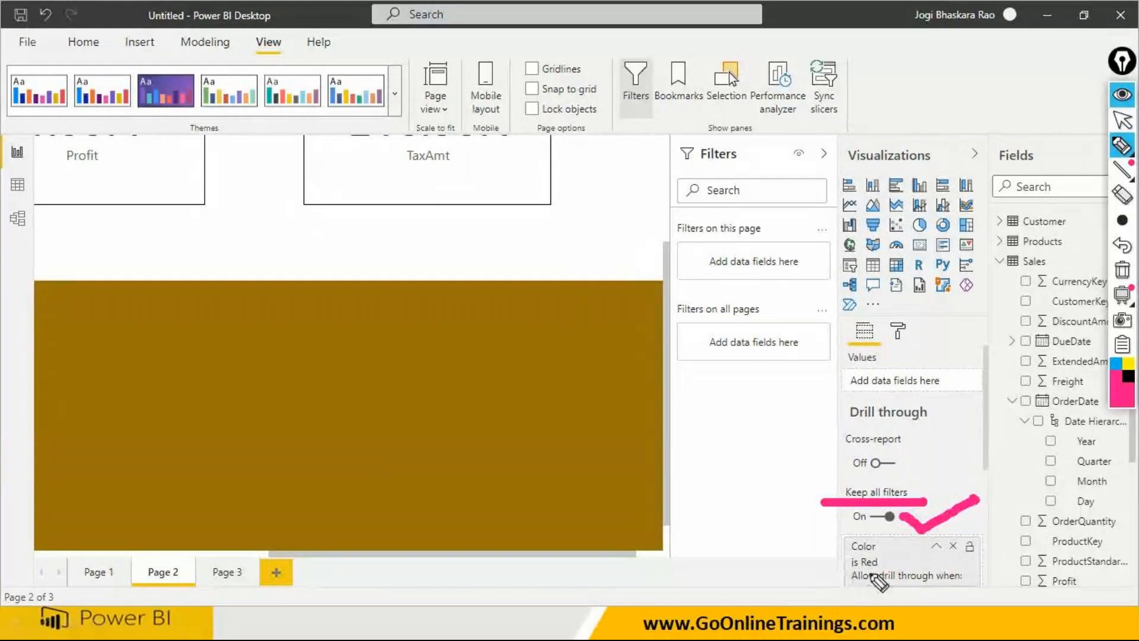
{"action": "left_click_drag", "start_coordinate": [885, 564], "coordinate": [898, 556]}
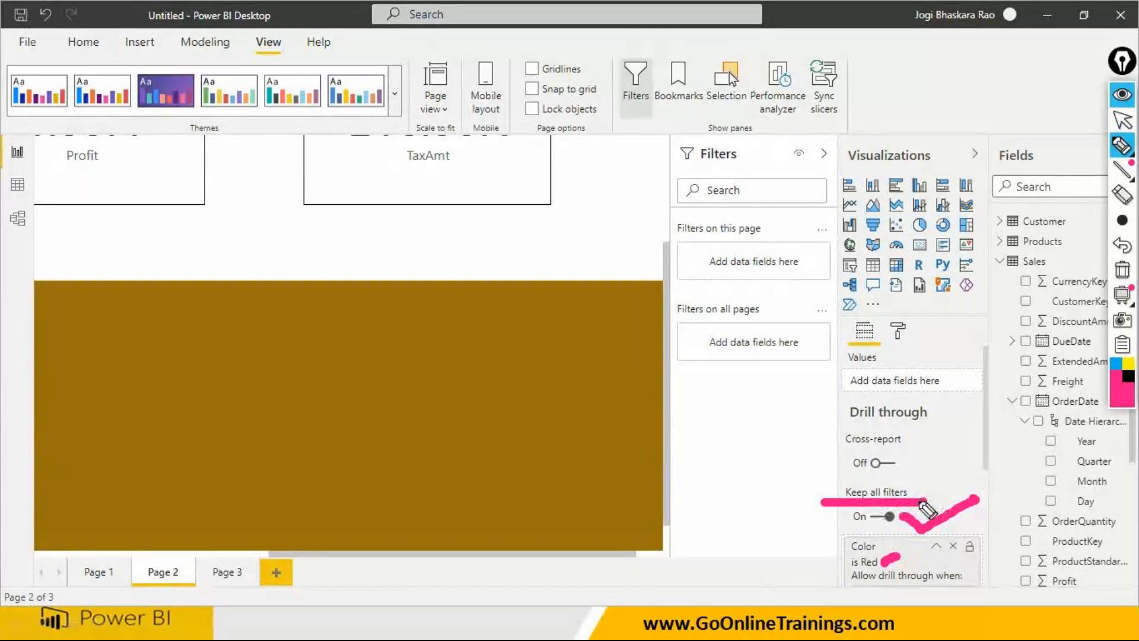
{"action": "left_click", "coordinate": [82, 585]}
{"action": "left_click_drag", "start_coordinate": [95, 585], "coordinate": [127, 585]}
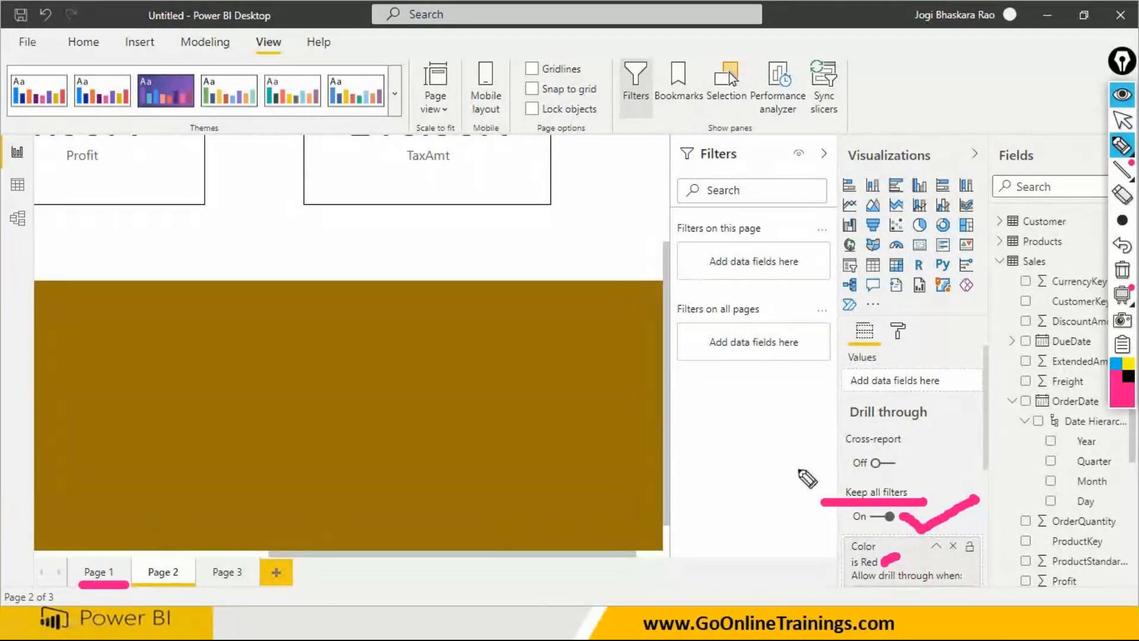
{"action": "left_click_drag", "start_coordinate": [833, 483], "coordinate": [834, 522]}
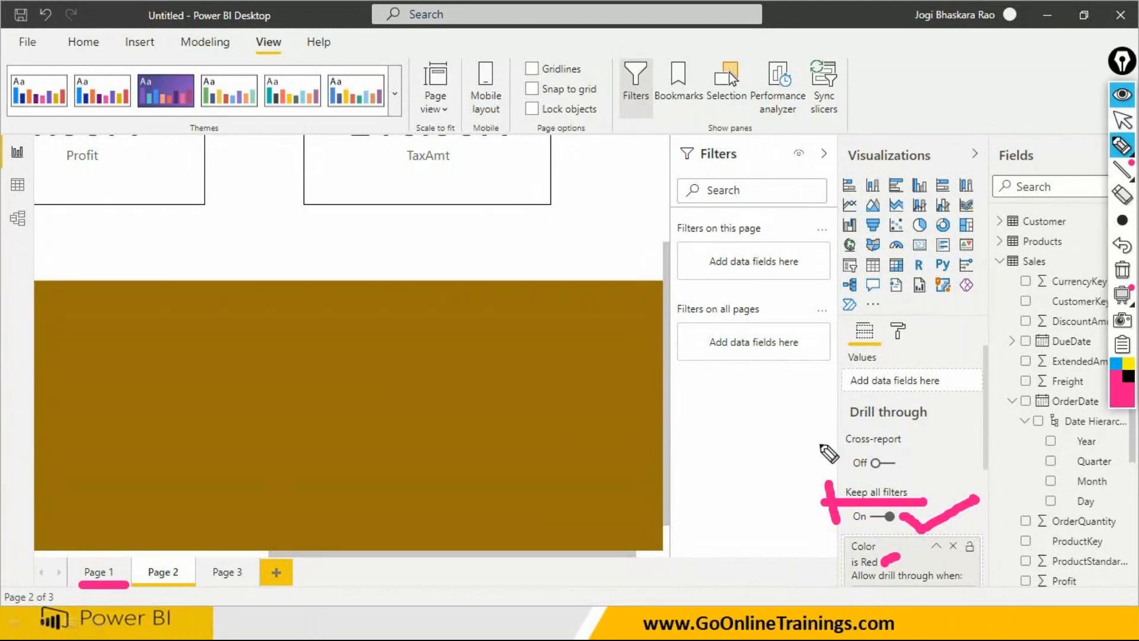
{"action": "left_click_drag", "start_coordinate": [823, 422], "coordinate": [825, 459]}
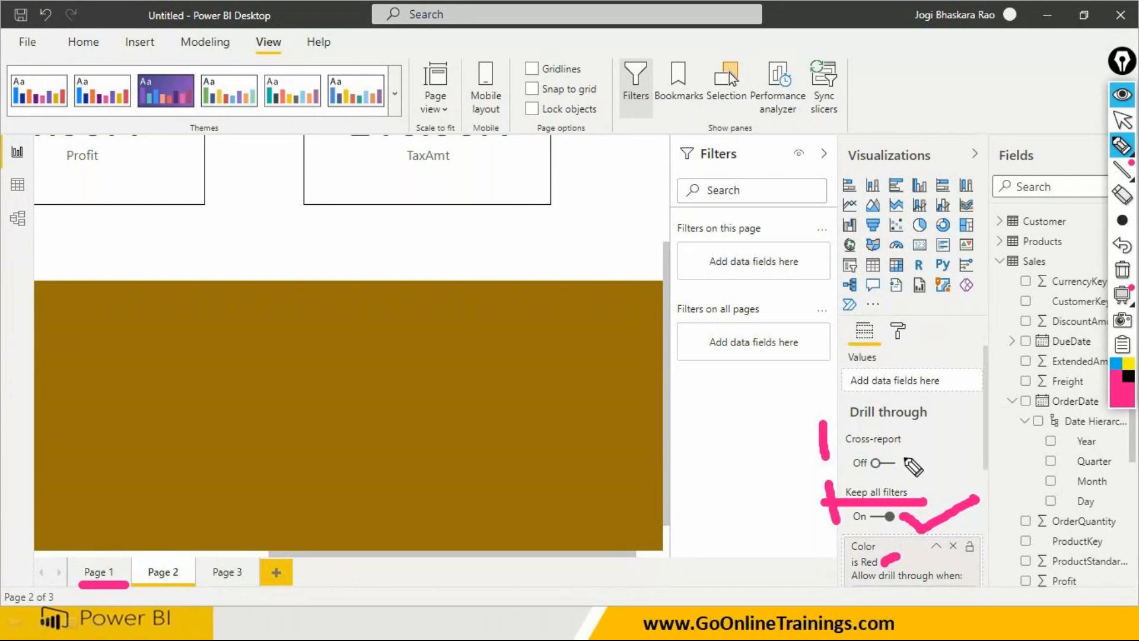
- Handwrite "Report 1" over the canvas with an arrow leading down to three letters P for its pages
{"action": "left_click_drag", "start_coordinate": [229, 240], "coordinate": [237, 300]}
{"action": "mouse_move", "coordinate": [233, 240]}
{"action": "left_mouse_down"}
{"action": "mouse_move", "coordinate": [242, 272]}
{"action": "mouse_move", "coordinate": [285, 275]}
{"action": "mouse_move", "coordinate": [320, 305]}
{"action": "mouse_move", "coordinate": [332, 254]}
{"action": "mouse_move", "coordinate": [368, 256]}
{"action": "left_mouse_up"}
{"action": "left_click_drag", "start_coordinate": [374, 211], "coordinate": [396, 246]}
{"action": "mouse_move", "coordinate": [338, 307]}
{"action": "left_mouse_down"}
{"action": "mouse_move", "coordinate": [356, 346]}
{"action": "mouse_move", "coordinate": [384, 328]}
{"action": "left_mouse_up"}
{"action": "left_click_drag", "start_coordinate": [316, 401], "coordinate": [329, 444]}
{"action": "mouse_move", "coordinate": [315, 390]}
{"action": "left_mouse_down"}
{"action": "mouse_move", "coordinate": [339, 415]}
{"action": "mouse_move", "coordinate": [329, 414]}
{"action": "mouse_move", "coordinate": [397, 428]}
{"action": "left_mouse_up"}
{"action": "mouse_move", "coordinate": [381, 377]}
{"action": "left_mouse_down"}
{"action": "mouse_move", "coordinate": [393, 401]}
{"action": "mouse_move", "coordinate": [444, 414]}
{"action": "left_mouse_up"}
{"action": "left_click_drag", "start_coordinate": [421, 368], "coordinate": [432, 387]}
- Handwrite "Report 2" beside the first report sketch, with three letters P below it for its pages
{"action": "mouse_move", "coordinate": [572, 207]}
{"action": "left_mouse_down"}
{"action": "mouse_move", "coordinate": [621, 217]}
{"action": "mouse_move", "coordinate": [624, 185]}
{"action": "mouse_move", "coordinate": [634, 196]}
{"action": "mouse_move", "coordinate": [677, 178]}
{"action": "left_mouse_up"}
{"action": "left_click_drag", "start_coordinate": [687, 153], "coordinate": [729, 170]}
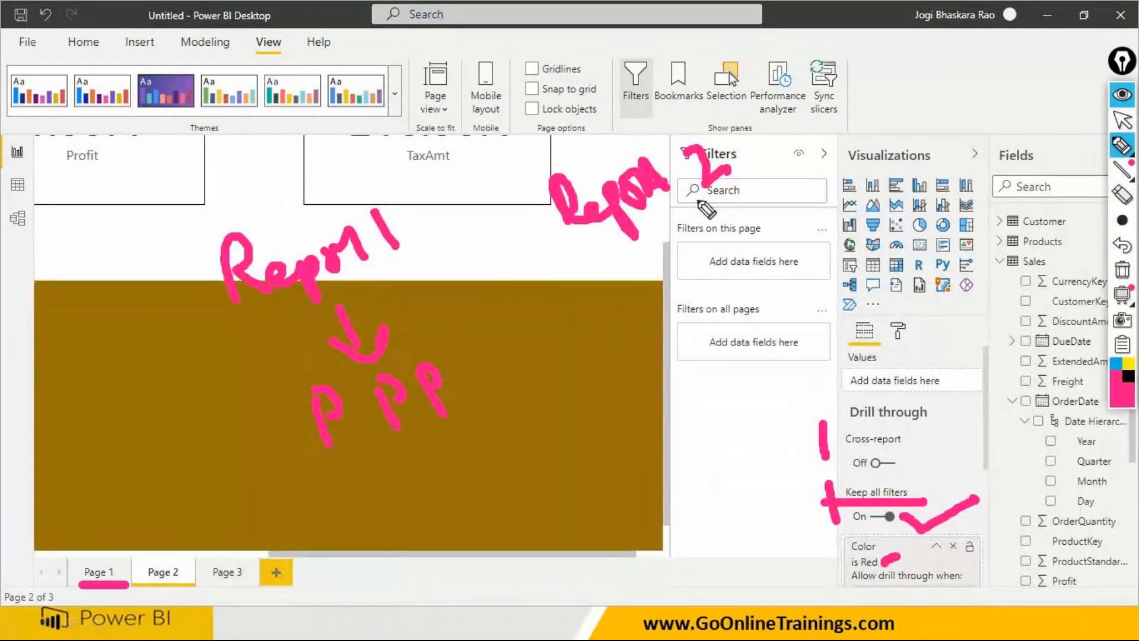
{"action": "mouse_move", "coordinate": [597, 317]}
{"action": "left_mouse_down"}
{"action": "mouse_move", "coordinate": [631, 387]}
{"action": "mouse_move", "coordinate": [604, 336]}
{"action": "left_mouse_up"}
{"action": "mouse_move", "coordinate": [663, 299]}
{"action": "left_mouse_down"}
{"action": "mouse_move", "coordinate": [690, 363]}
{"action": "mouse_move", "coordinate": [670, 305]}
{"action": "left_mouse_up"}
{"action": "mouse_move", "coordinate": [726, 283]}
{"action": "left_mouse_down"}
{"action": "mouse_move", "coordinate": [751, 356]}
{"action": "mouse_move", "coordinate": [739, 300]}
{"action": "left_mouse_up"}
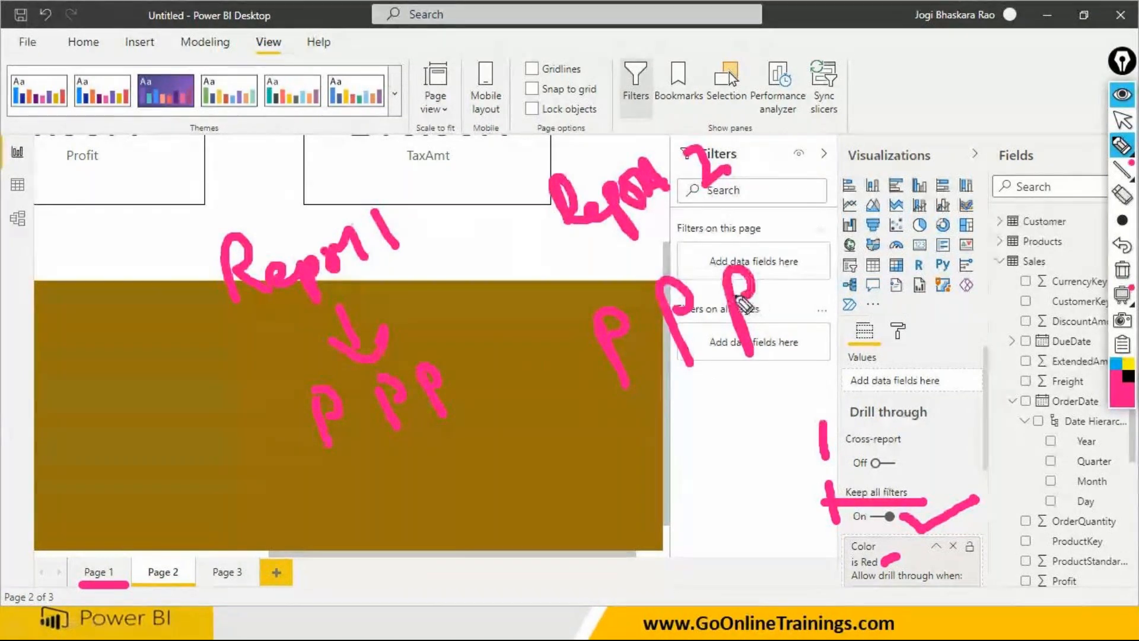
- Number the three pages of each sketched report 1, 2 and 3, and underline both report titles
{"action": "left_click_drag", "start_coordinate": [343, 465], "coordinate": [361, 491]}
{"action": "left_click_drag", "start_coordinate": [435, 459], "coordinate": [461, 472]}
{"action": "left_click_drag", "start_coordinate": [480, 432], "coordinate": [507, 473]}
{"action": "left_click_drag", "start_coordinate": [634, 409], "coordinate": [645, 434]}
{"action": "left_click_drag", "start_coordinate": [712, 388], "coordinate": [740, 405]}
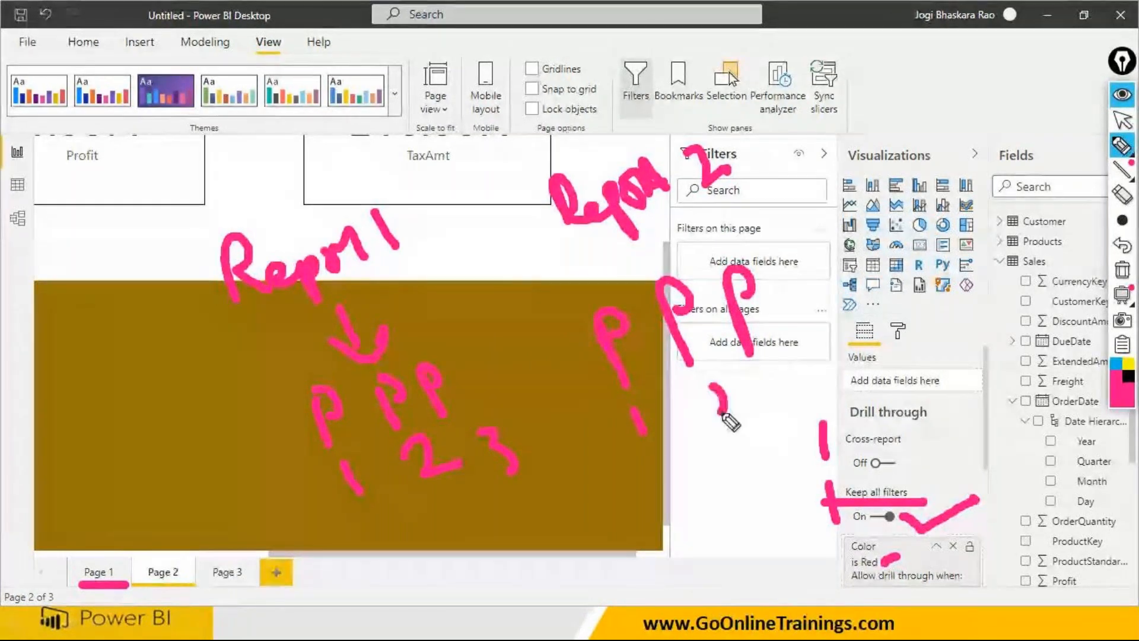
{"action": "left_click_drag", "start_coordinate": [761, 368], "coordinate": [792, 401]}
{"action": "left_click_drag", "start_coordinate": [242, 320], "coordinate": [406, 291]}
{"action": "left_click_drag", "start_coordinate": [569, 249], "coordinate": [765, 208]}
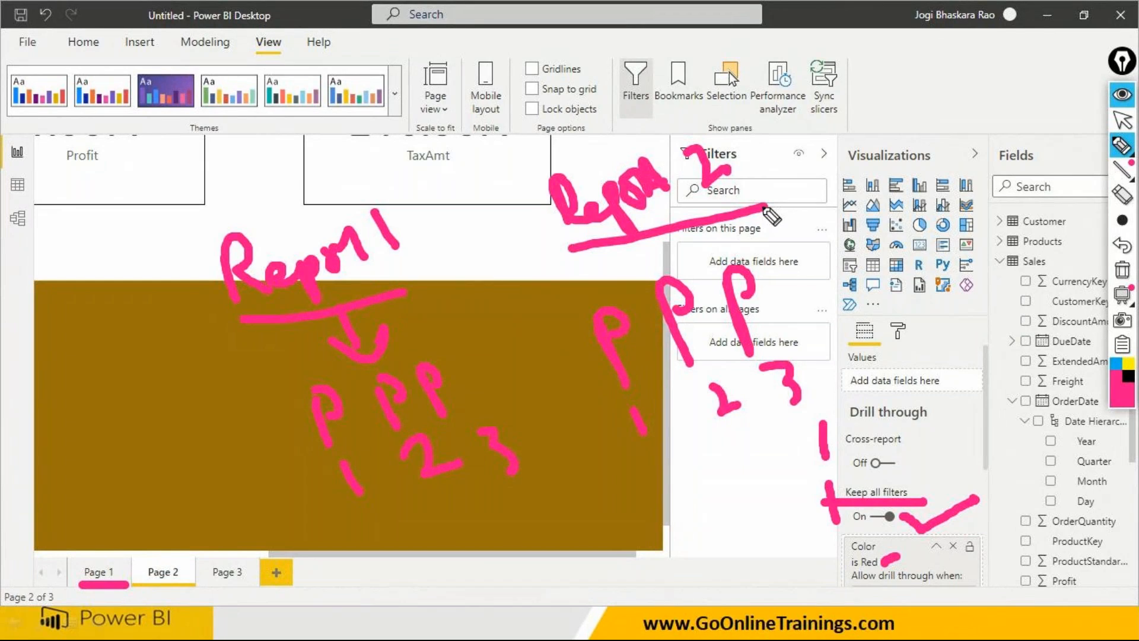
- Draw arrows from Page 1 to Page 2, from Report 2 to Report 1, and from Report 1's page 1 to Report 2's page 2
{"action": "mouse_move", "coordinate": [102, 558]}
{"action": "left_mouse_down"}
{"action": "mouse_move", "coordinate": [99, 525]}
{"action": "mouse_move", "coordinate": [180, 543]}
{"action": "mouse_move", "coordinate": [168, 546]}
{"action": "left_mouse_up"}
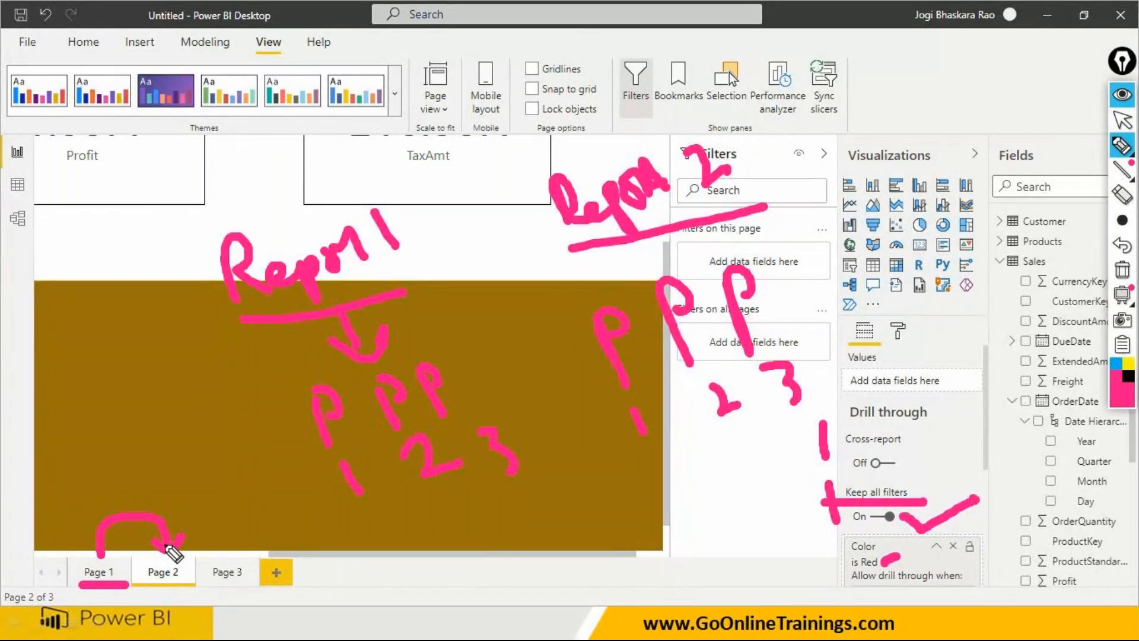
{"action": "mouse_move", "coordinate": [275, 228]}
{"action": "left_mouse_down"}
{"action": "mouse_move", "coordinate": [273, 190]}
{"action": "mouse_move", "coordinate": [603, 145]}
{"action": "mouse_move", "coordinate": [617, 163]}
{"action": "left_mouse_up"}
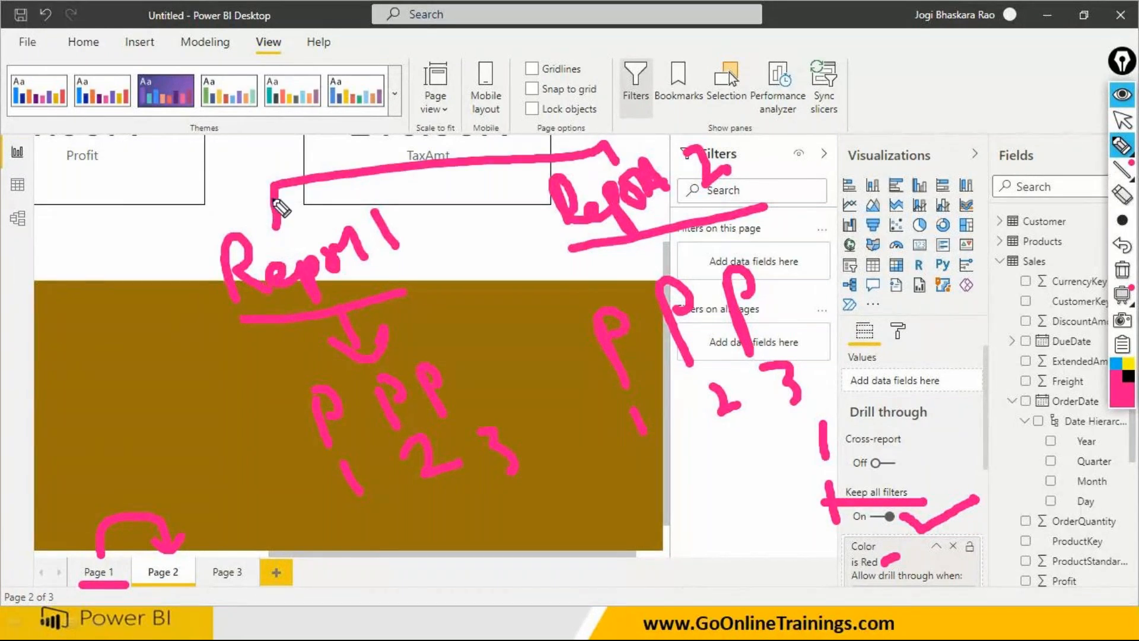
{"action": "left_click_drag", "start_coordinate": [249, 200], "coordinate": [305, 192]}
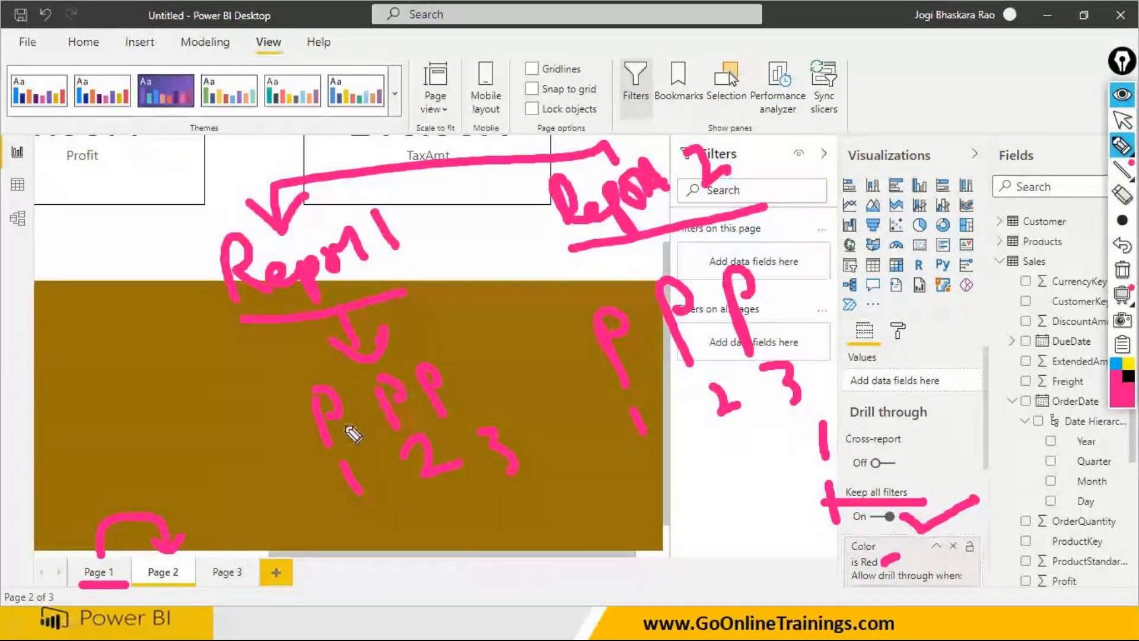
{"action": "left_click_drag", "start_coordinate": [332, 512], "coordinate": [373, 504]}
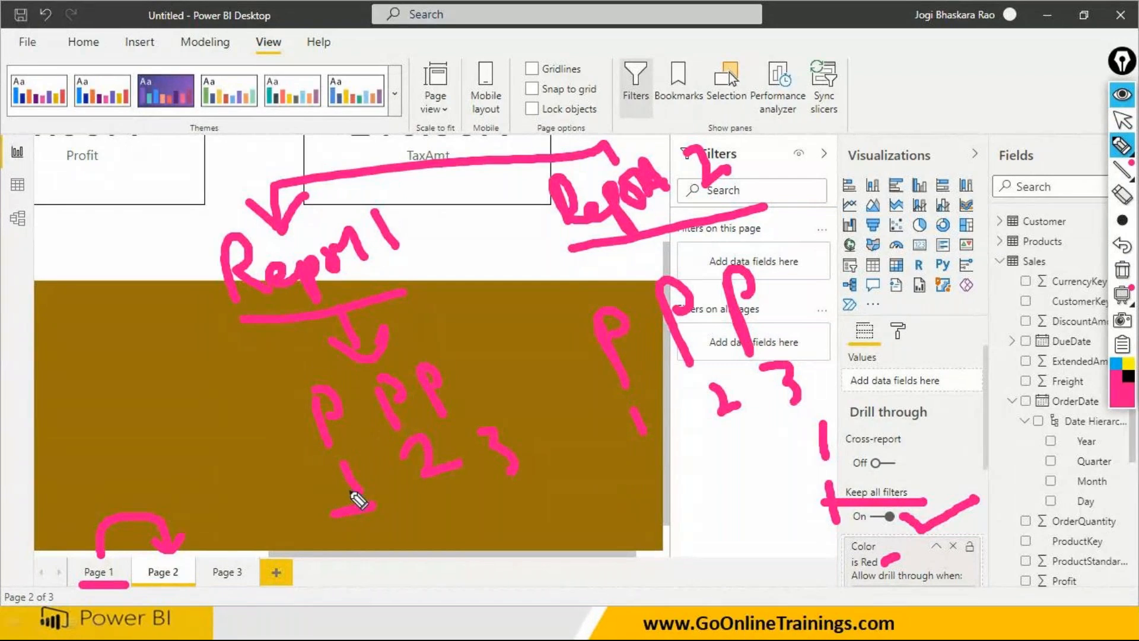
{"action": "mouse_move", "coordinate": [374, 525]}
{"action": "left_mouse_down"}
{"action": "mouse_move", "coordinate": [534, 566]}
{"action": "mouse_move", "coordinate": [692, 488]}
{"action": "mouse_move", "coordinate": [717, 437]}
{"action": "mouse_move", "coordinate": [706, 456]}
{"action": "left_mouse_up"}
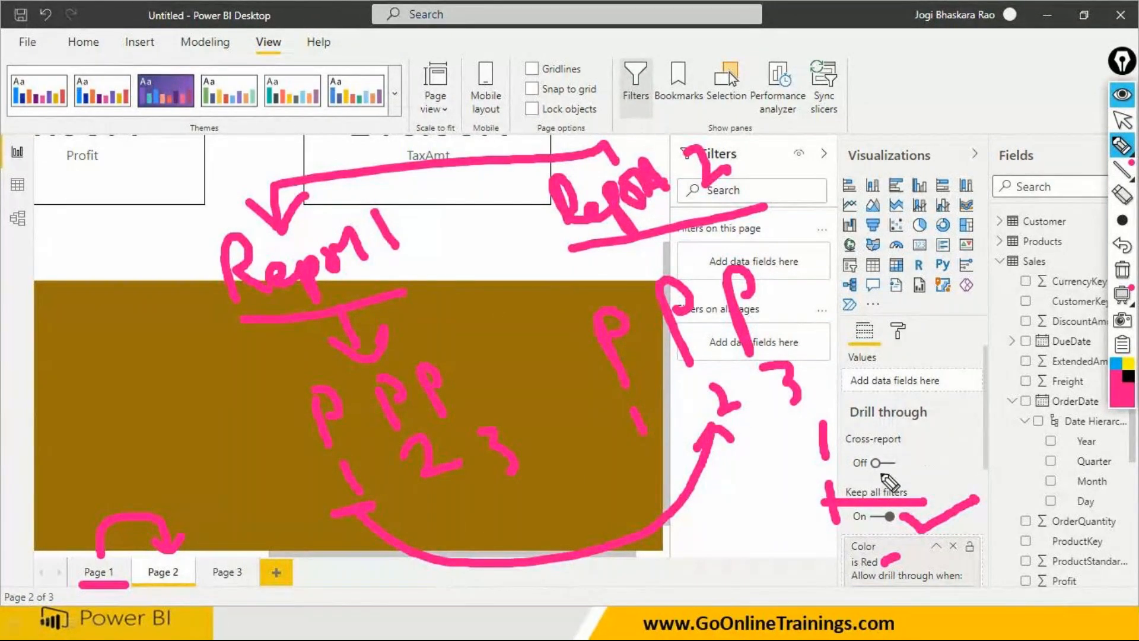
- Underline the Cross-report switch, its label and the Power BI Desktop title, and draw a vertical stroke beside the Cross-report option
{"action": "left_click_drag", "start_coordinate": [859, 473], "coordinate": [898, 474]}
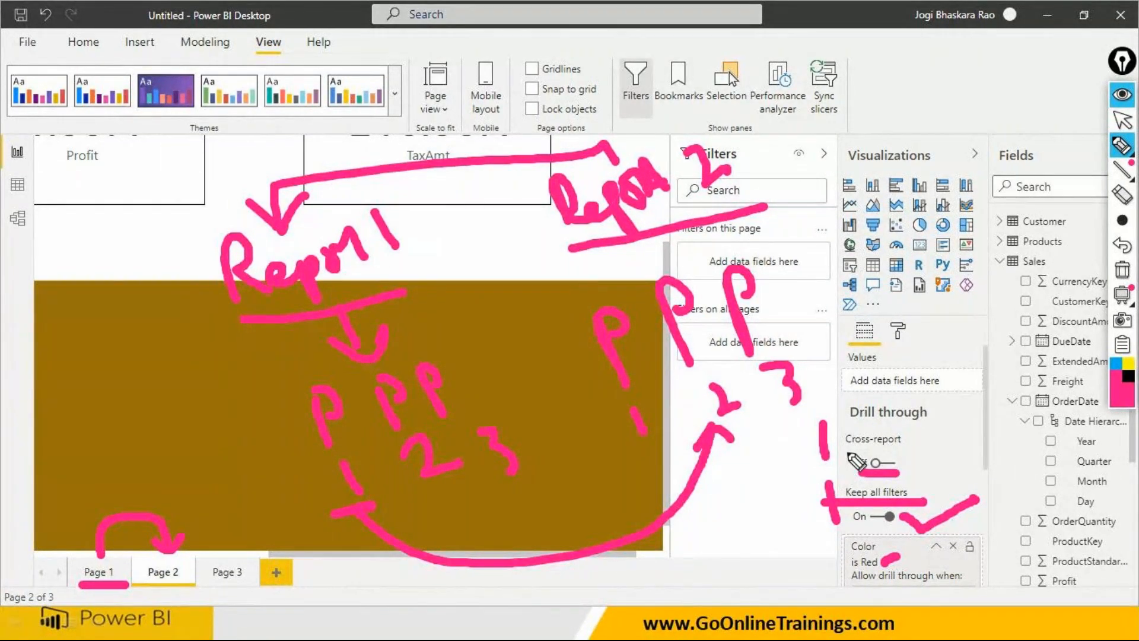
{"action": "left_click_drag", "start_coordinate": [847, 452], "coordinate": [900, 450]}
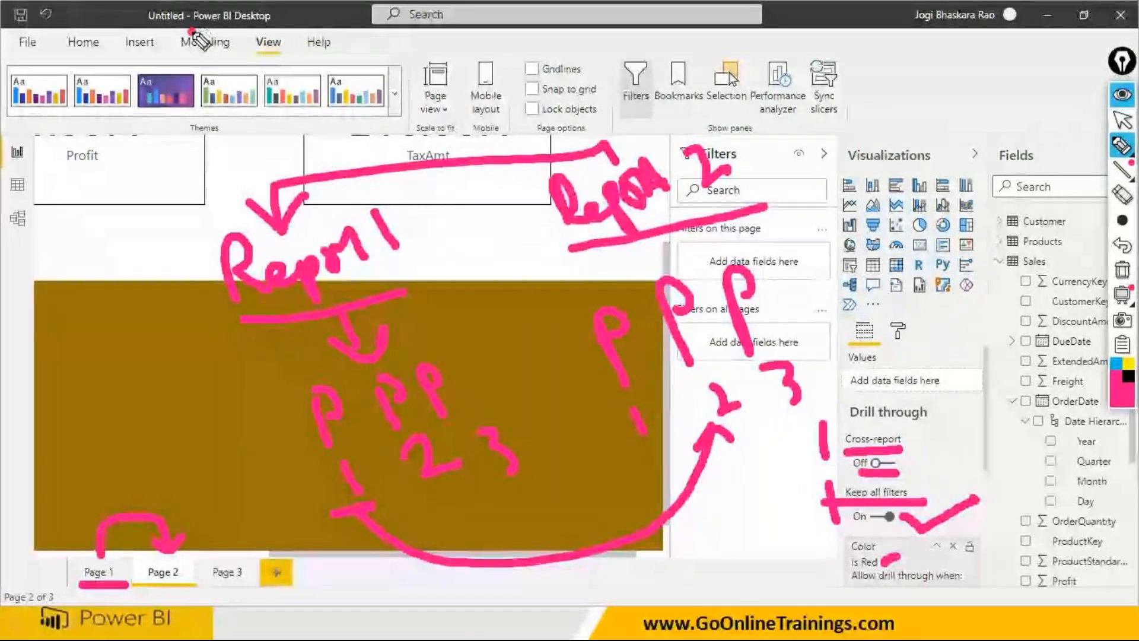
{"action": "left_click_drag", "start_coordinate": [191, 31], "coordinate": [279, 28]}
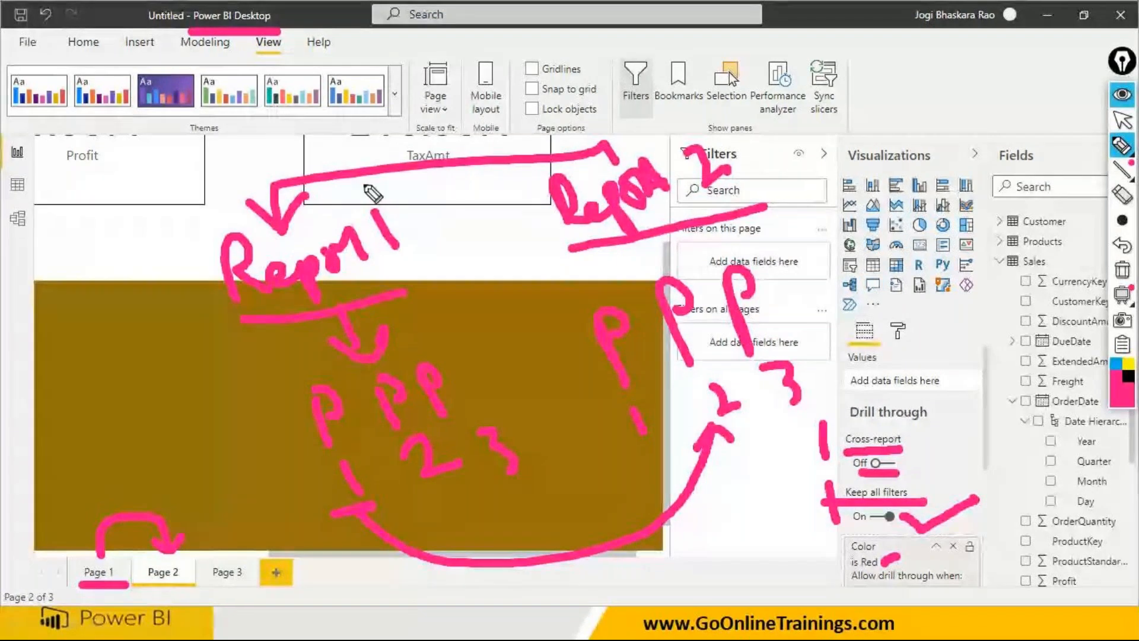
{"action": "left_click_drag", "start_coordinate": [917, 429], "coordinate": [923, 461]}
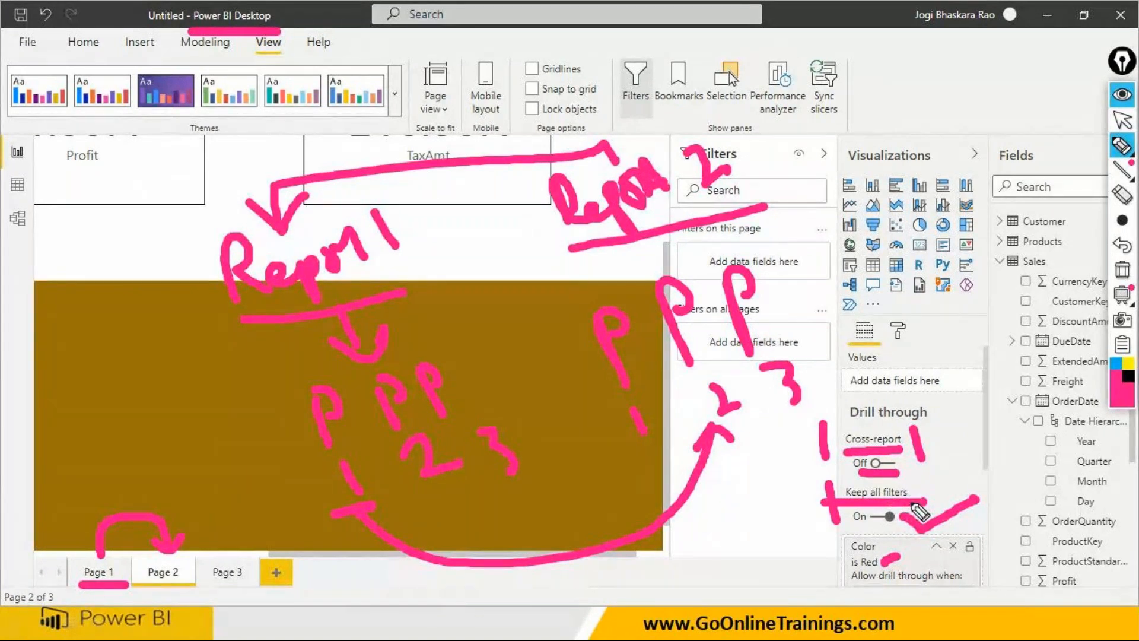
- Stop drawing and erase all handwritten annotations from the screen
{"action": "key", "text": "ctrl+shift+2"}
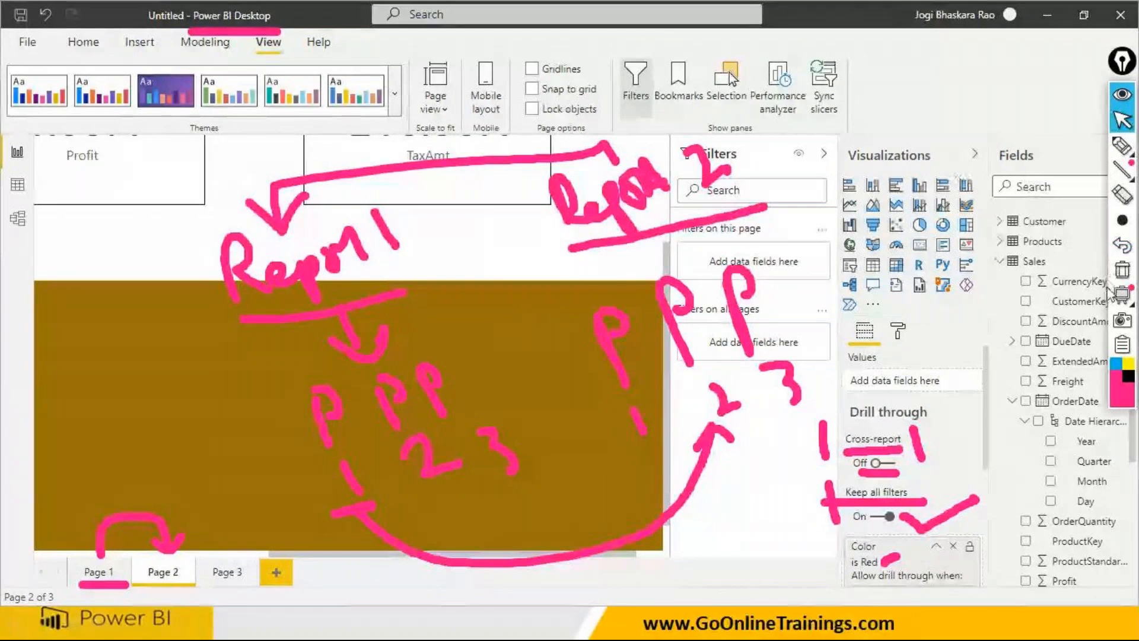
{"action": "left_click", "coordinate": [1121, 270]}
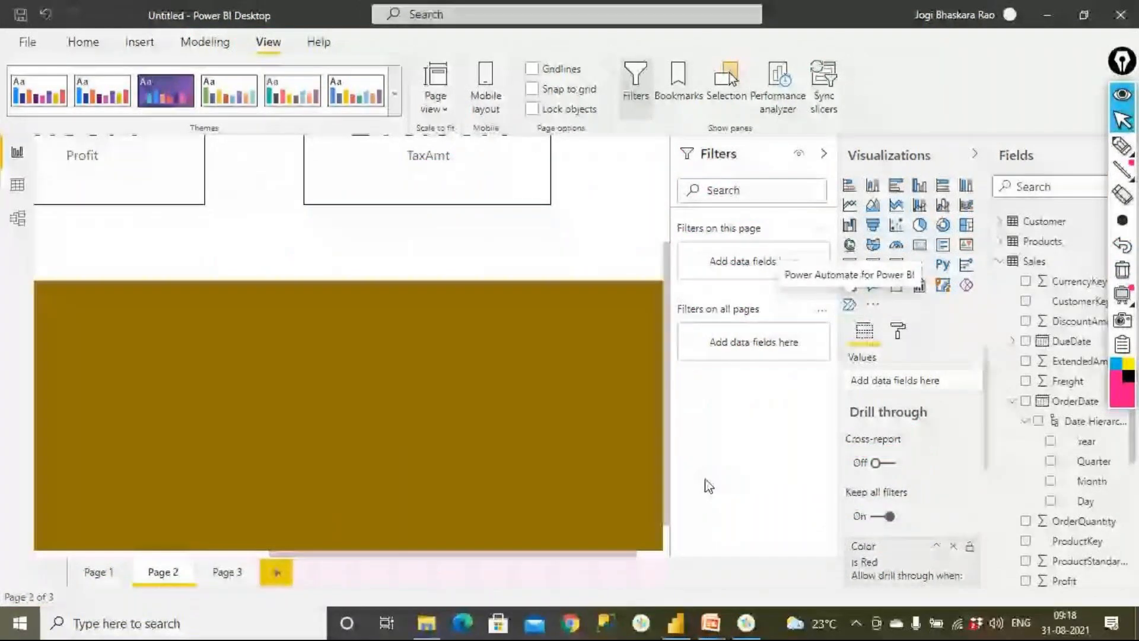
- Switch to the slideshow and review the slides on filter types, filter sub types and the South Region filter requirement
{"action": "key", "text": "alt+Tab"}
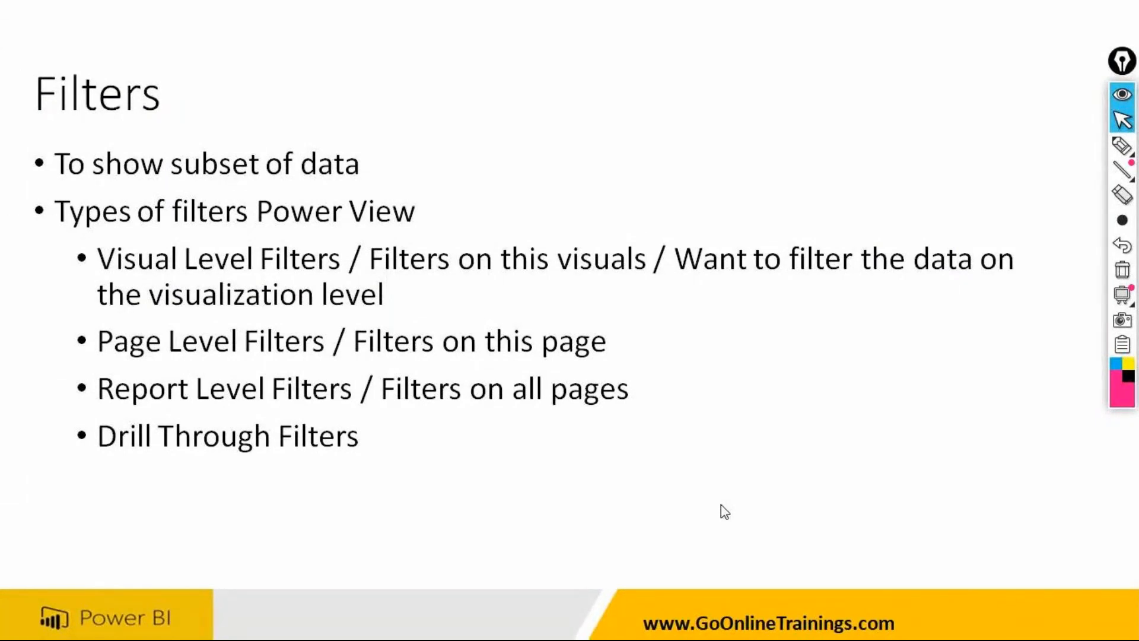
{"action": "left_click", "coordinate": [613, 429]}
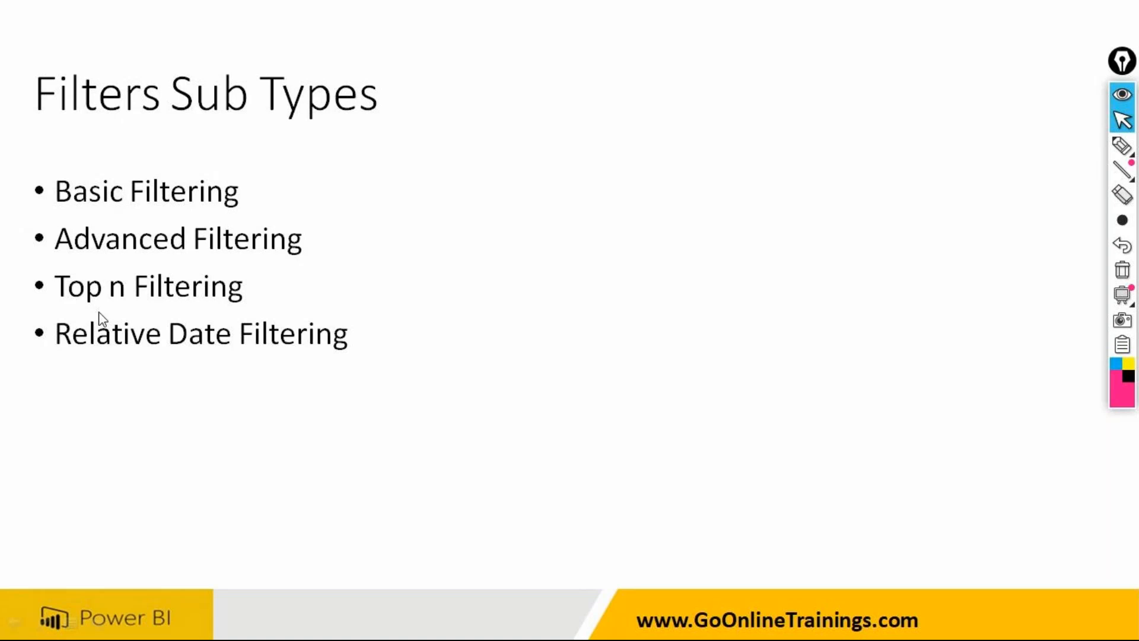
{"action": "left_click", "coordinate": [140, 368]}
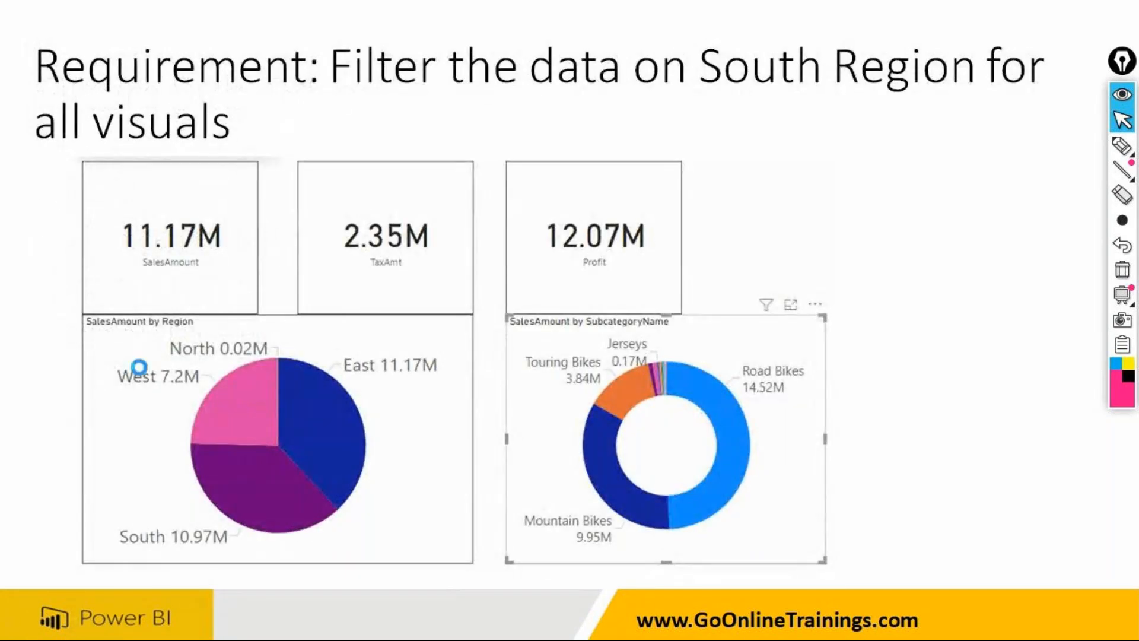
{"action": "key", "text": "Right"}
{"action": "key", "text": "Left"}
- Switch back to Power BI Desktop and remove the OrderDate - Year page-level filter from Page 1
{"action": "key", "text": "super"}
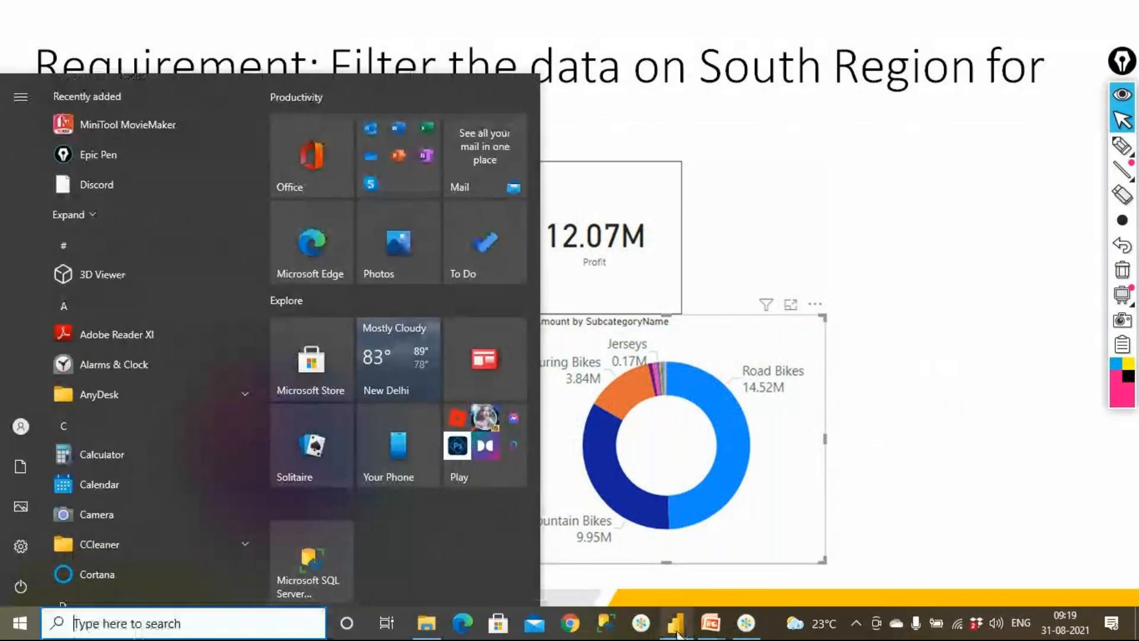
{"action": "left_click", "coordinate": [676, 632]}
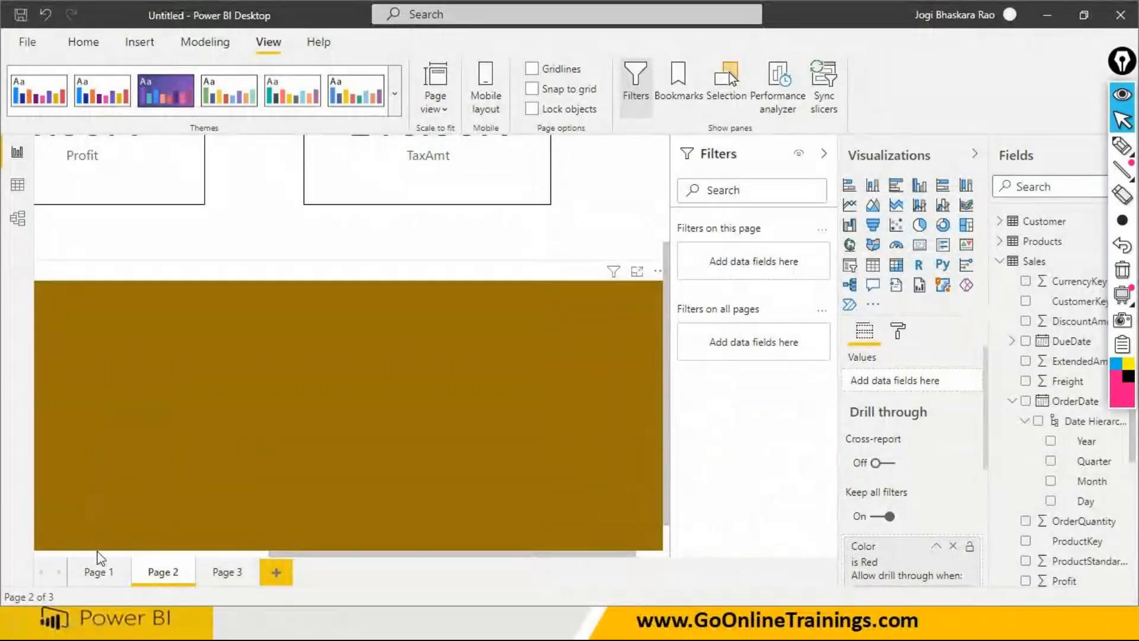
{"action": "left_click", "coordinate": [99, 572]}
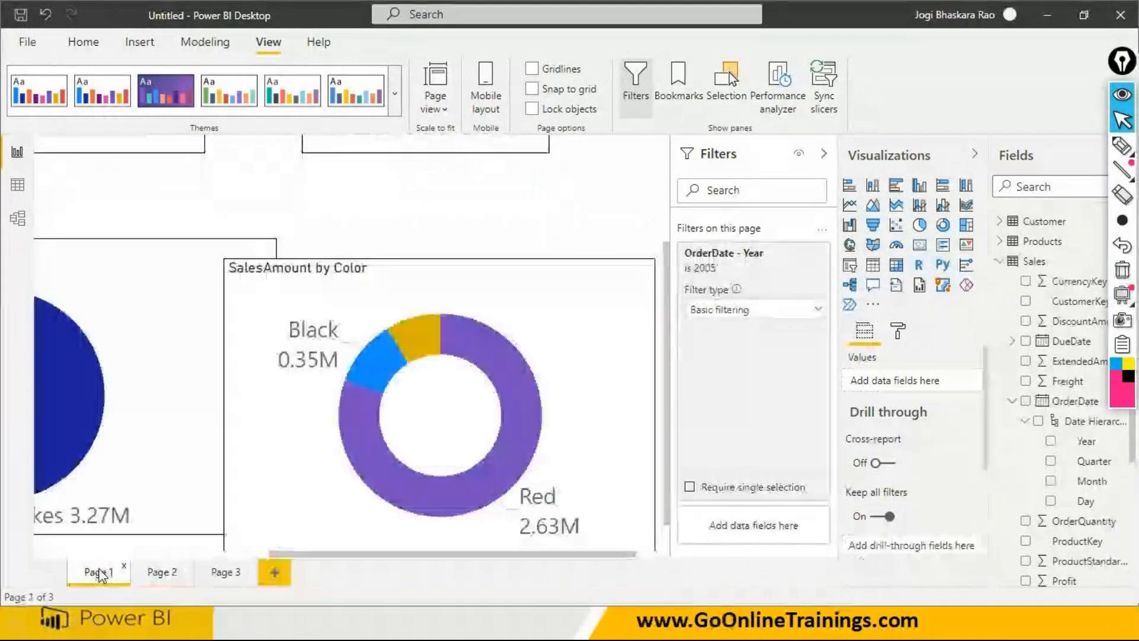
{"action": "left_click", "coordinate": [181, 554]}
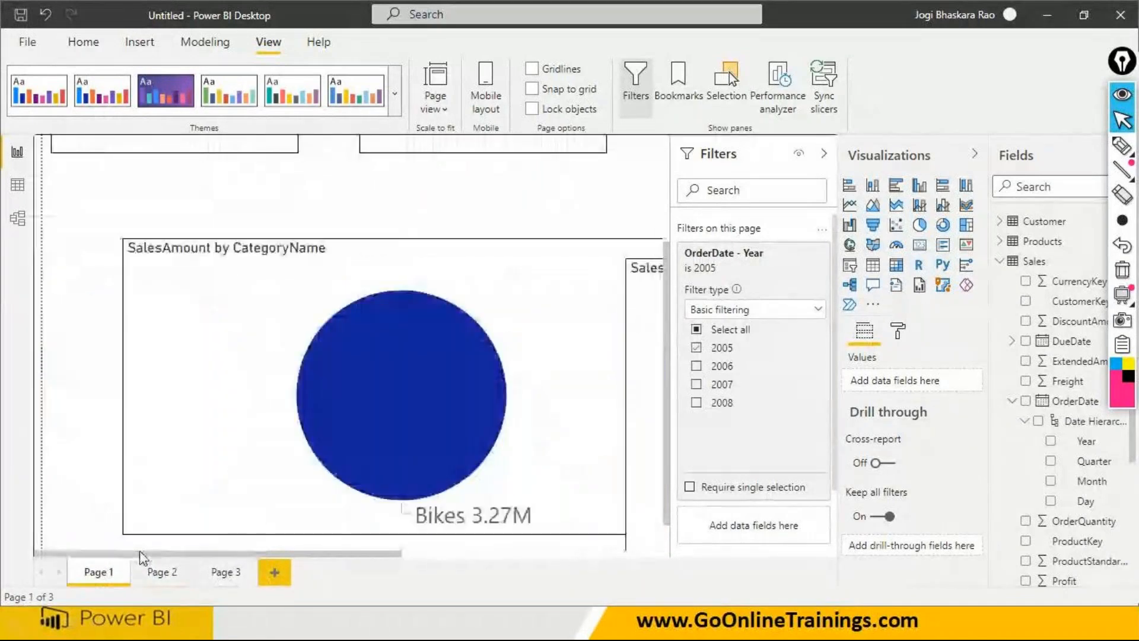
{"action": "left_click", "coordinate": [196, 487]}
{"action": "left_click", "coordinate": [801, 422]}
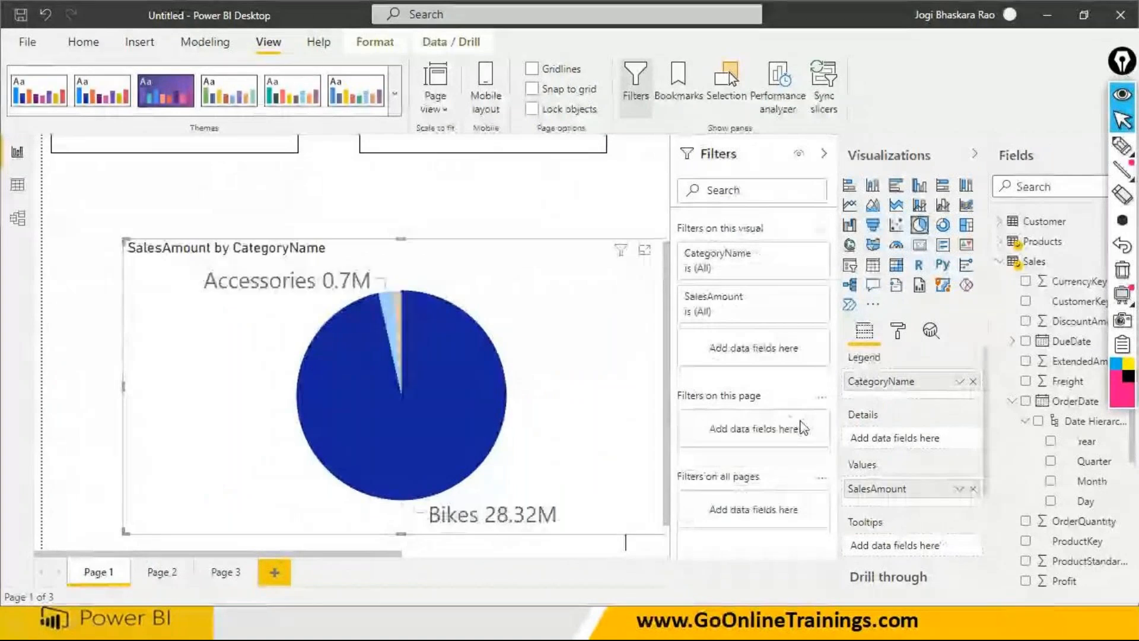
- Check the Bikes slice of the CategoryName pie and the Black slice of the Color donut for a Drill through option
{"action": "right_click", "coordinate": [476, 386]}
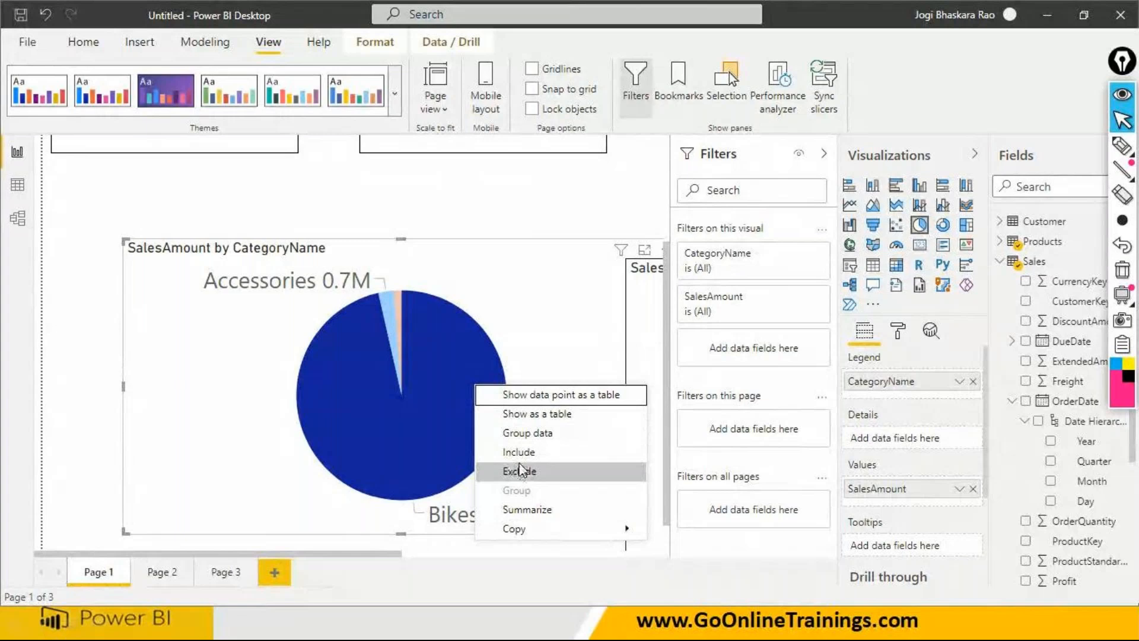
{"action": "mouse_move", "coordinate": [516, 528]}
{"action": "left_click_drag", "start_coordinate": [392, 554], "coordinate": [546, 552]}
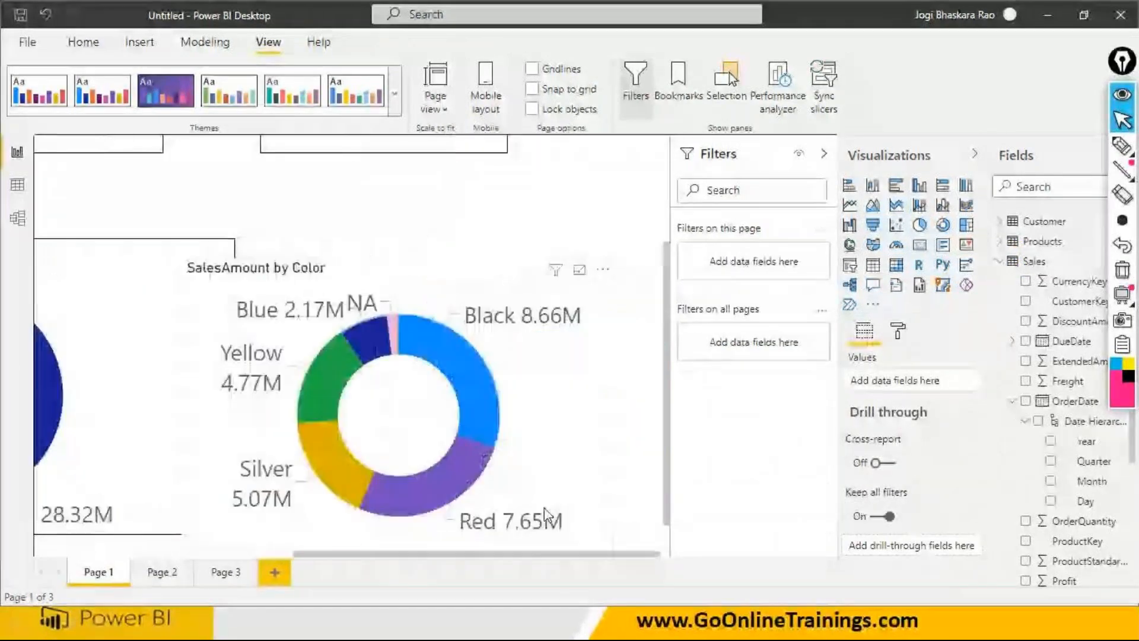
{"action": "left_click", "coordinate": [471, 400]}
{"action": "right_click", "coordinate": [472, 403]}
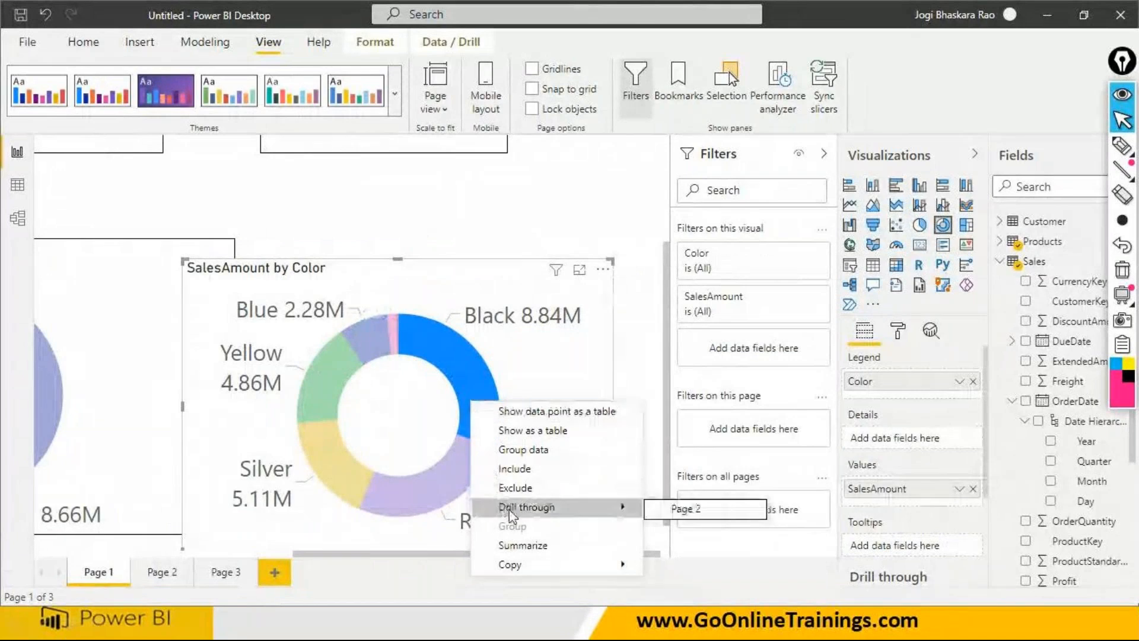
{"action": "left_click", "coordinate": [467, 373]}
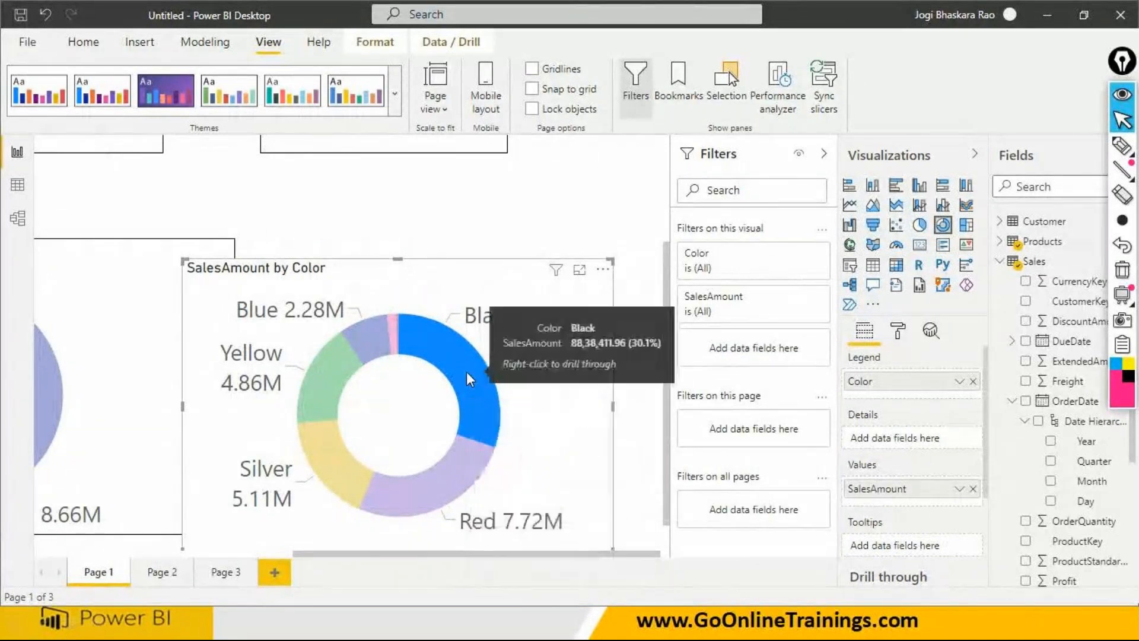
- Reselect the Black slice of the SalesAmount by Color donut and show its Drill through target without going to that page
{"action": "left_click", "coordinate": [466, 372]}
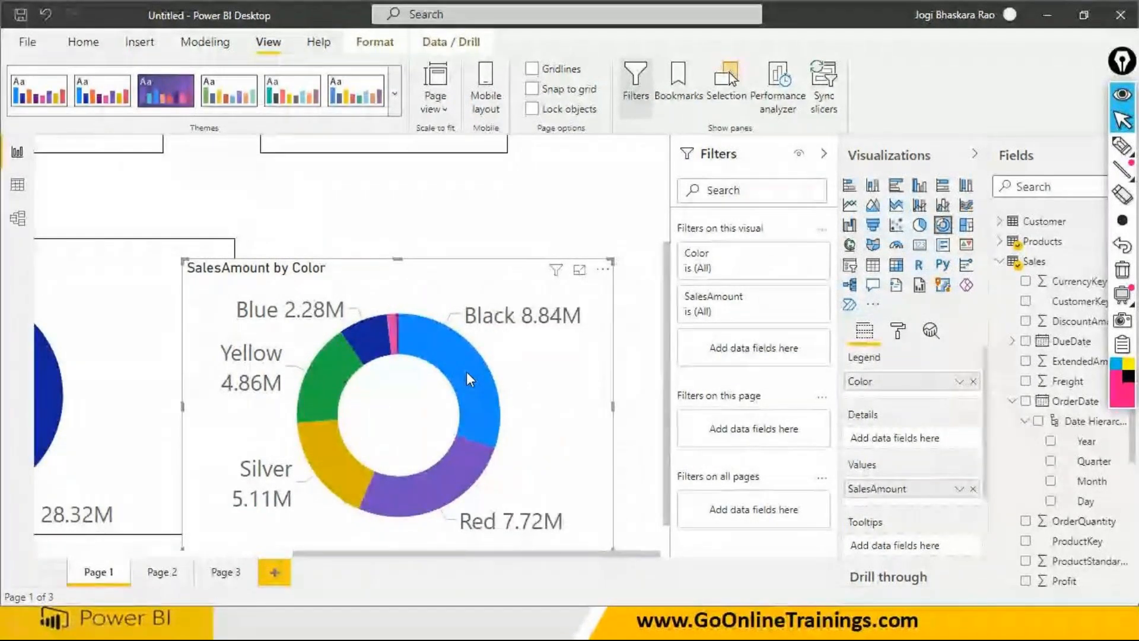
{"action": "left_click", "coordinate": [466, 371]}
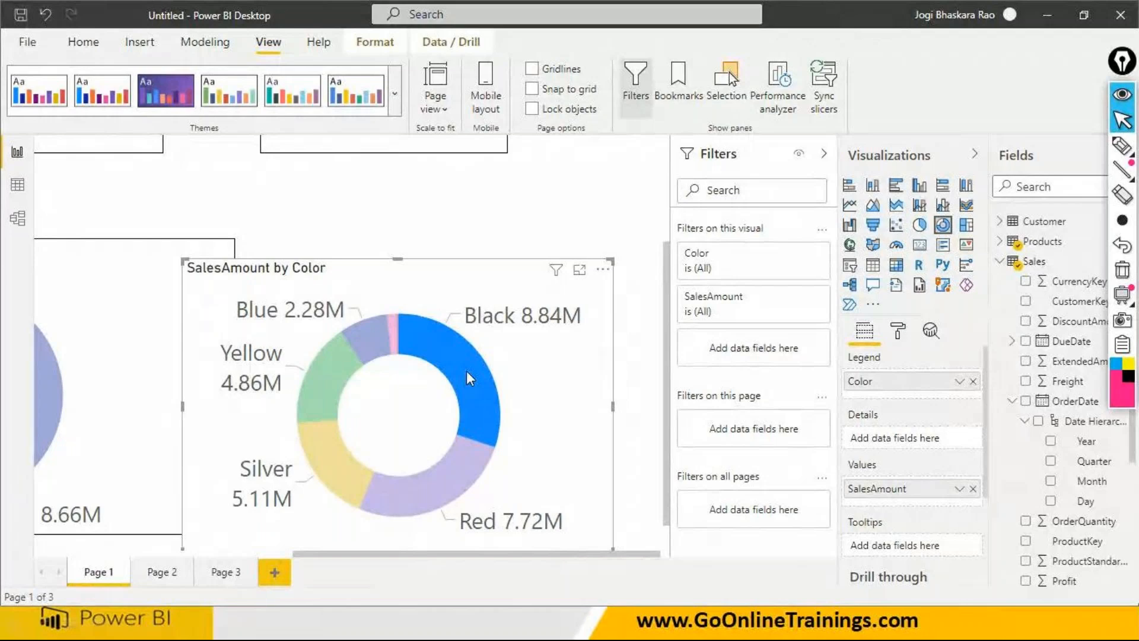
{"action": "right_click", "coordinate": [467, 372]}
{"action": "mouse_move", "coordinate": [523, 476]}
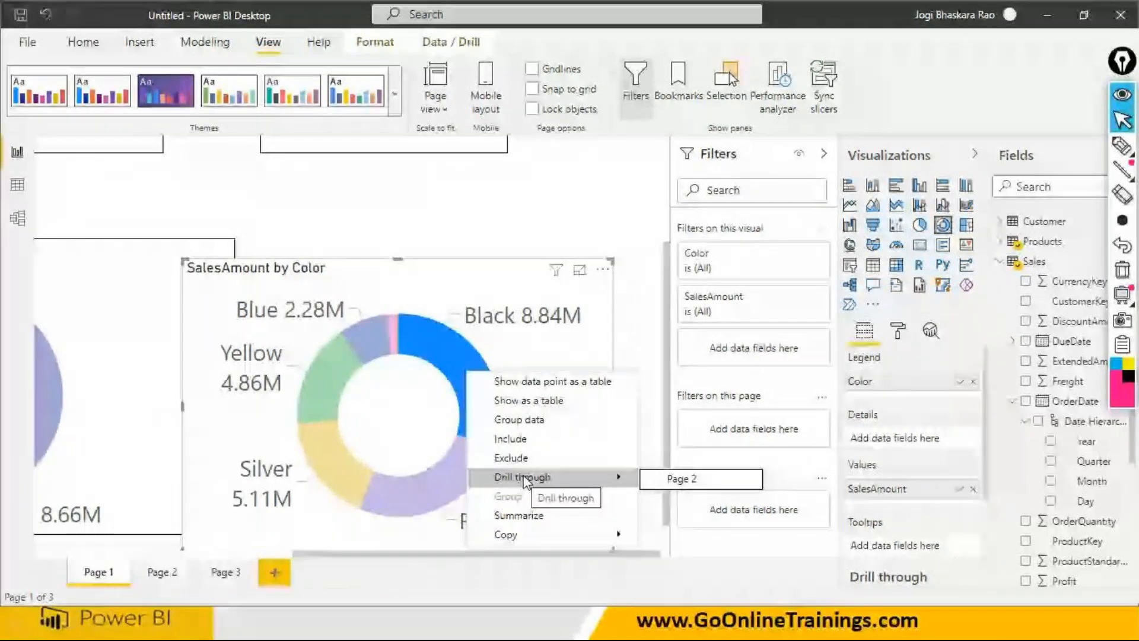
{"action": "left_click", "coordinate": [445, 359]}
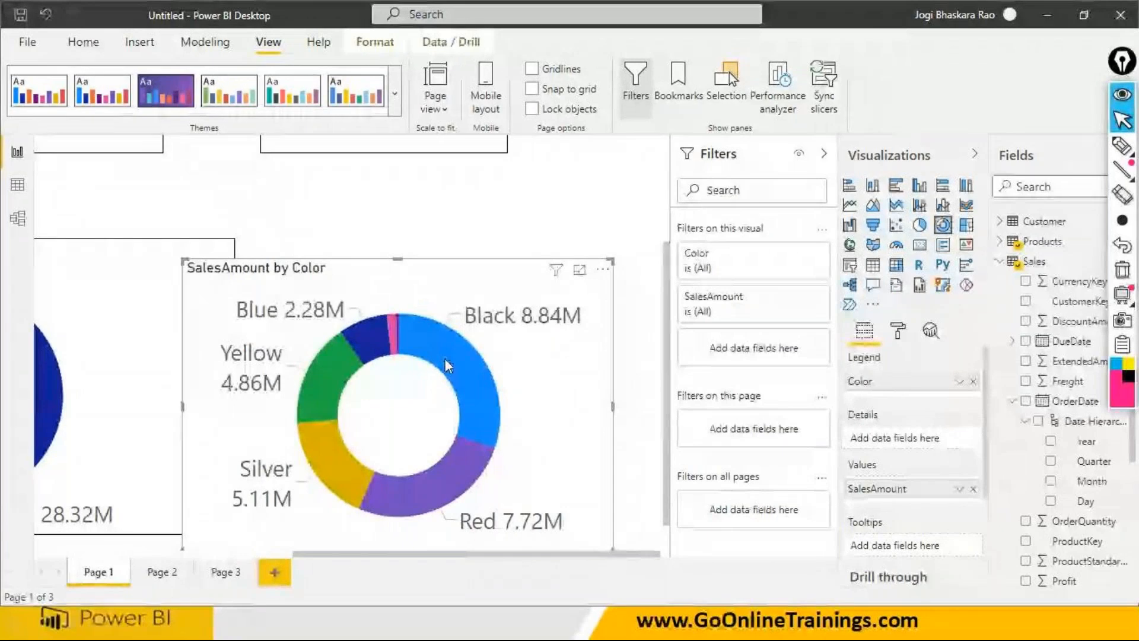
- Look through the ribbon commands for the selected donut chart to find the Drill through command
{"action": "left_click", "coordinate": [84, 42]}
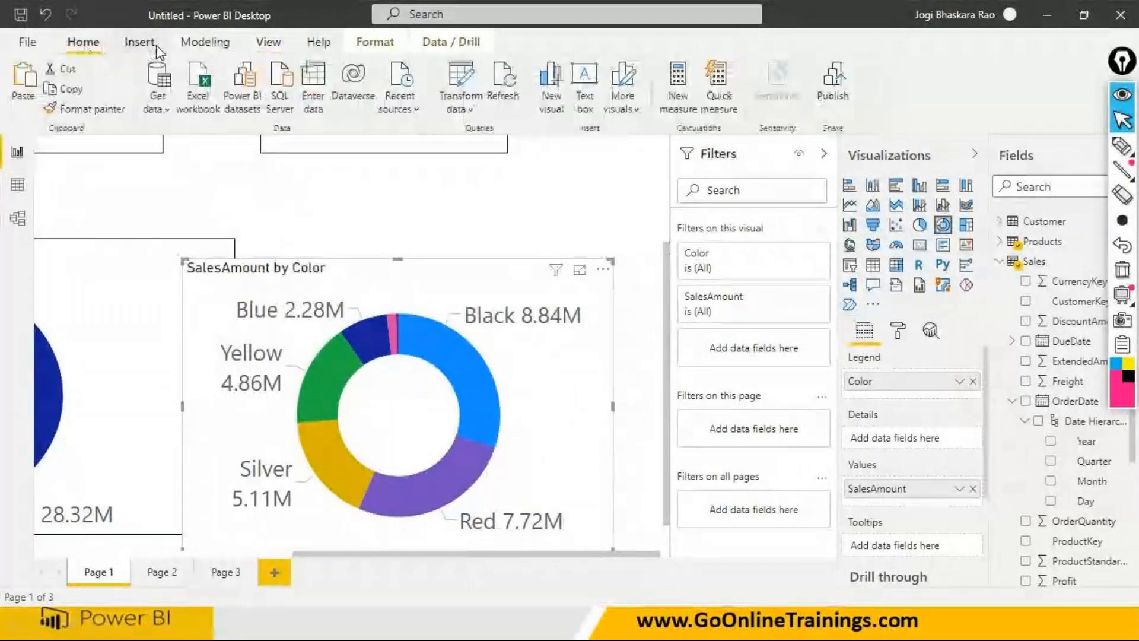
{"action": "left_click", "coordinate": [375, 43]}
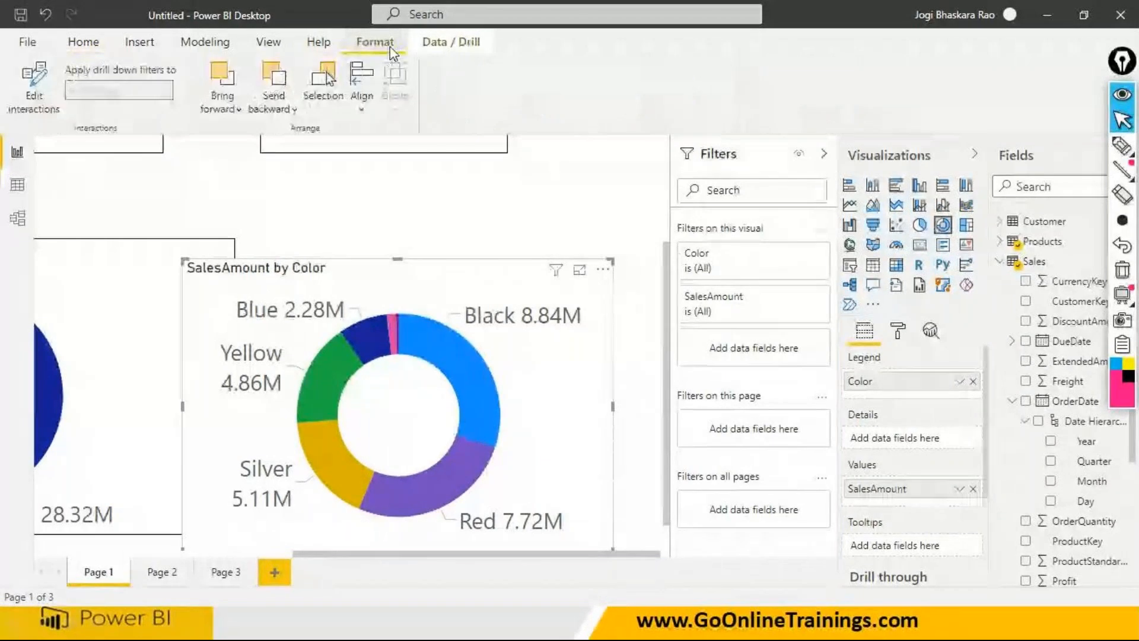
{"action": "left_click", "coordinate": [435, 44]}
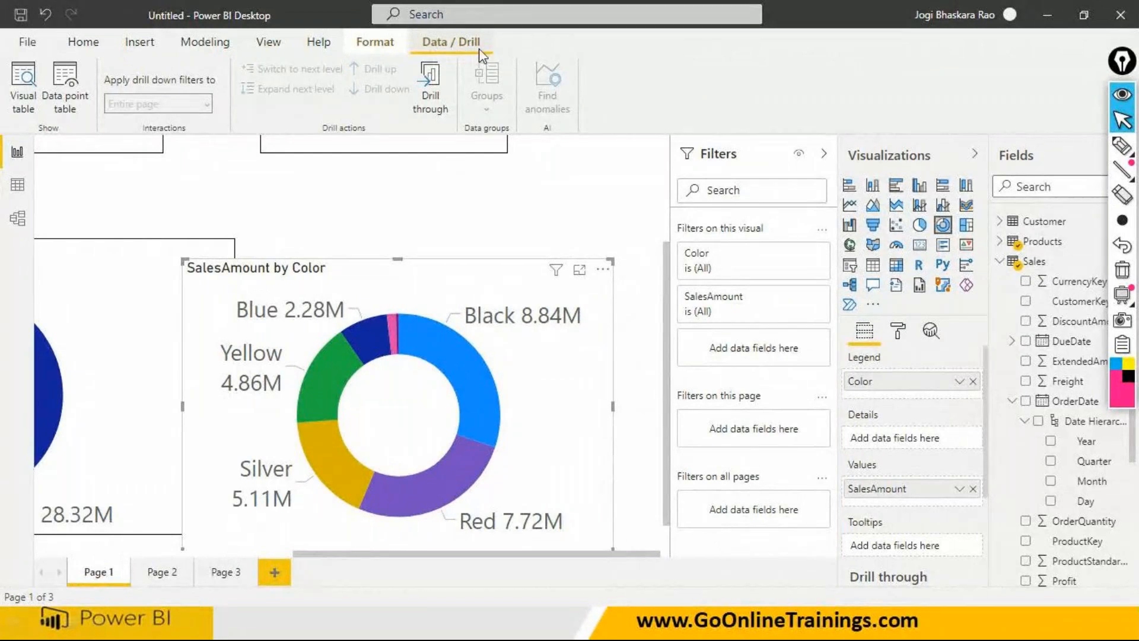
{"action": "left_click", "coordinate": [85, 48]}
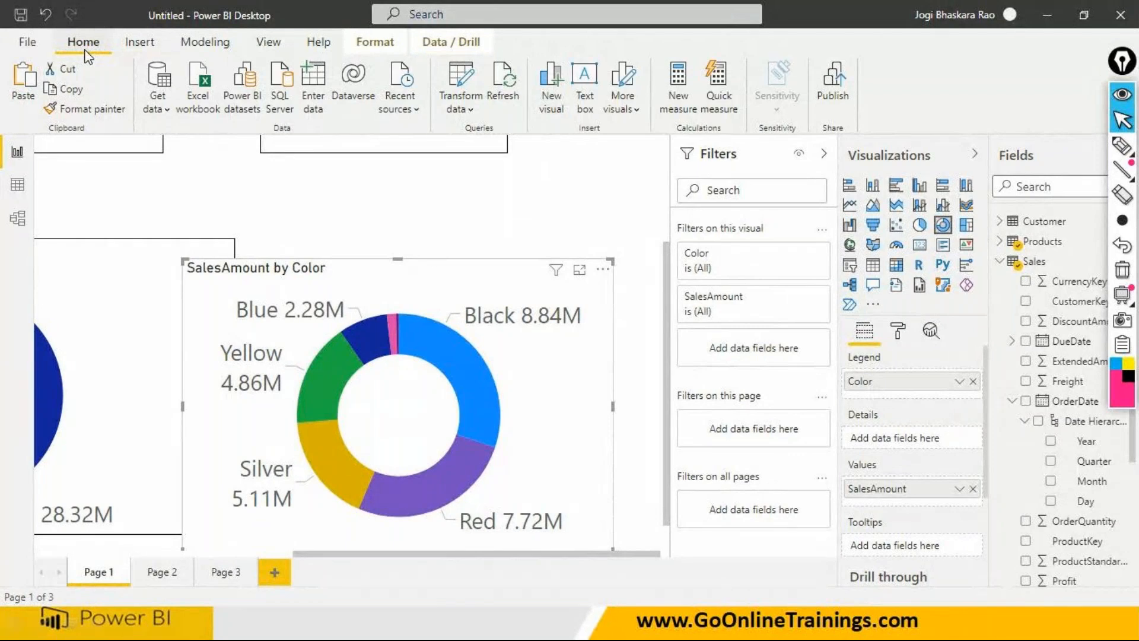
{"action": "left_click", "coordinate": [443, 44]}
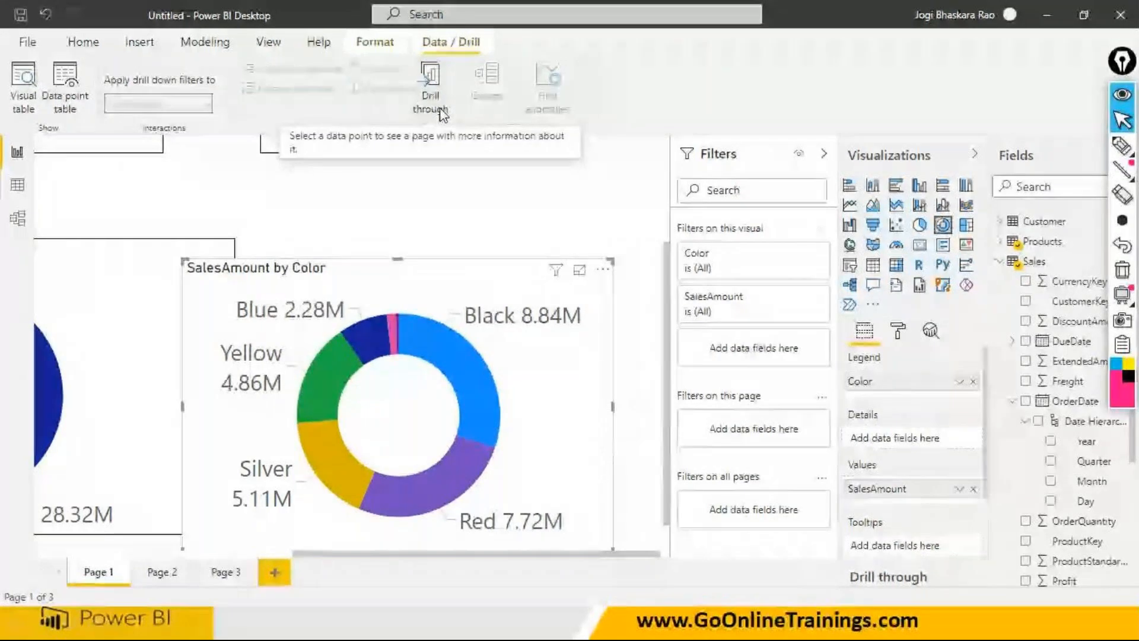
- Use the Drill through command on the donut's Black slice and compare the Page 2 target it offers with the slice's regular context options
{"action": "left_click", "coordinate": [453, 365]}
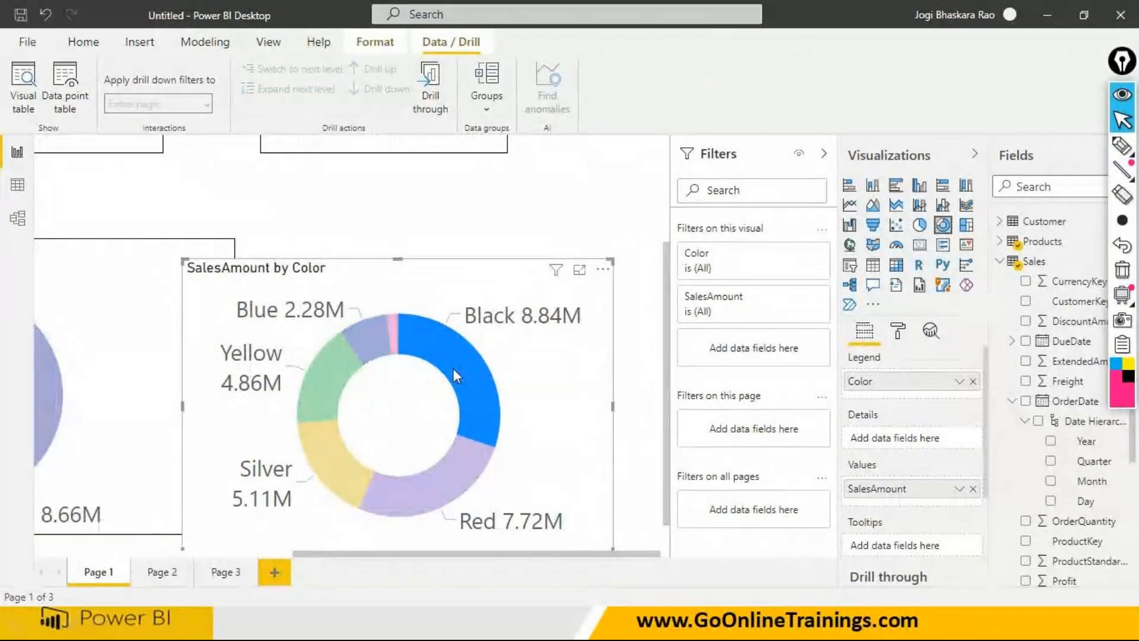
{"action": "left_click", "coordinate": [438, 111]}
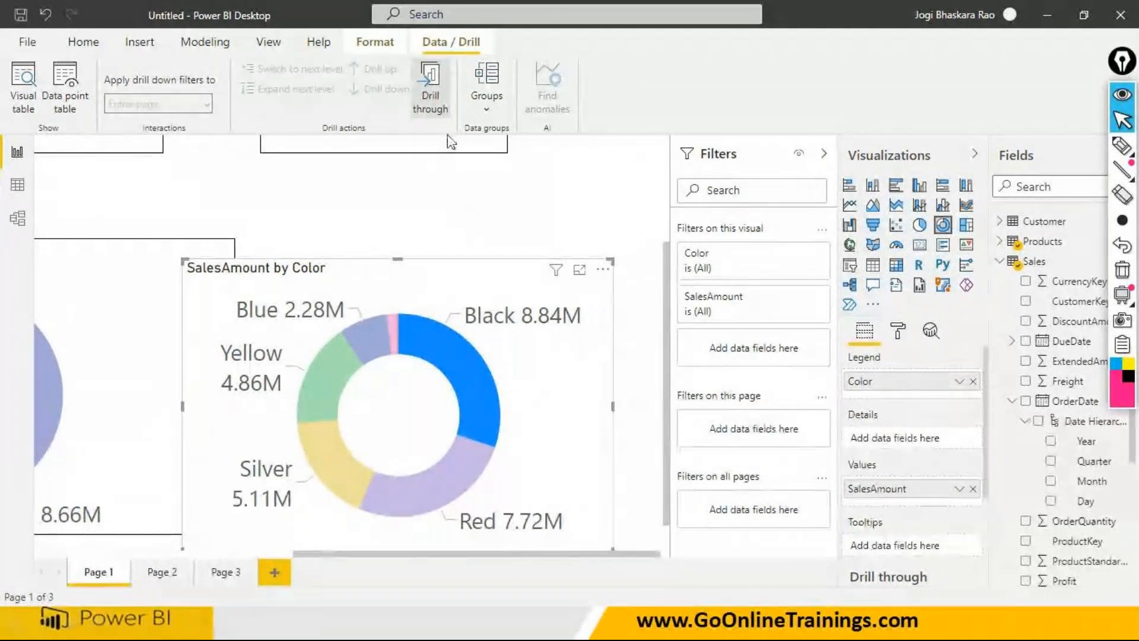
{"action": "left_click", "coordinate": [458, 214]}
{"action": "left_click", "coordinate": [455, 348]}
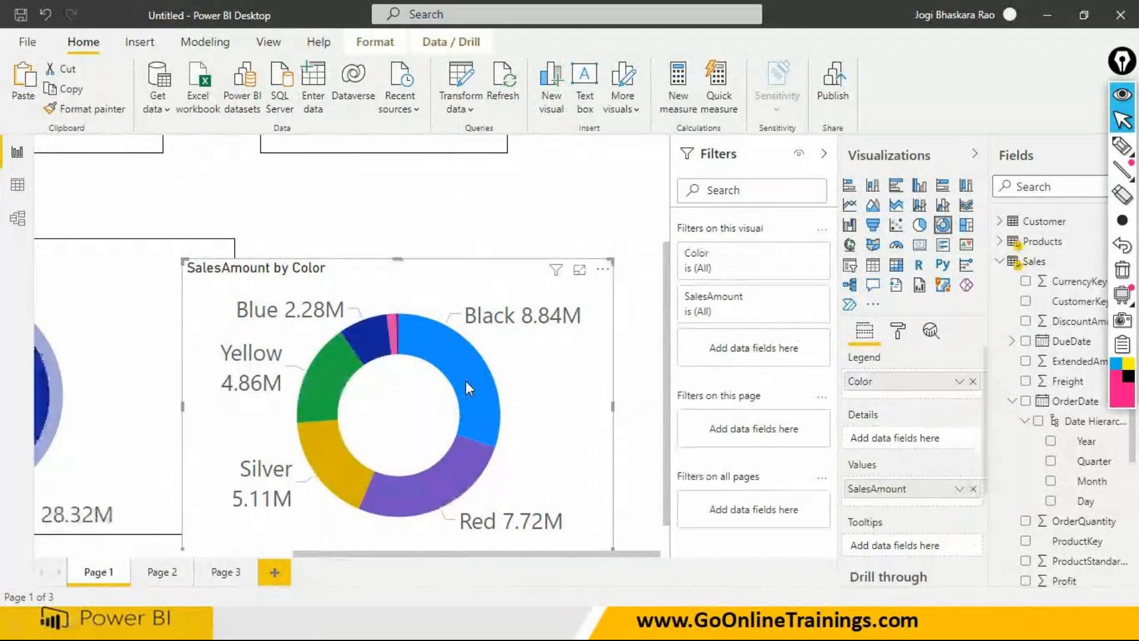
{"action": "right_click", "coordinate": [468, 388]}
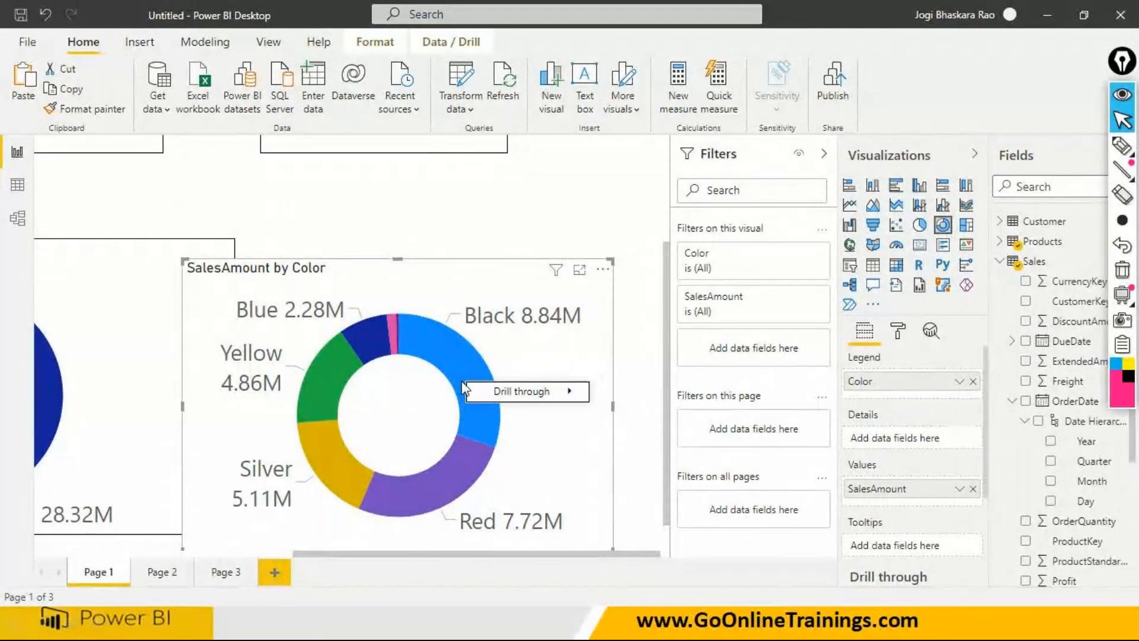
{"action": "mouse_move", "coordinate": [567, 399]}
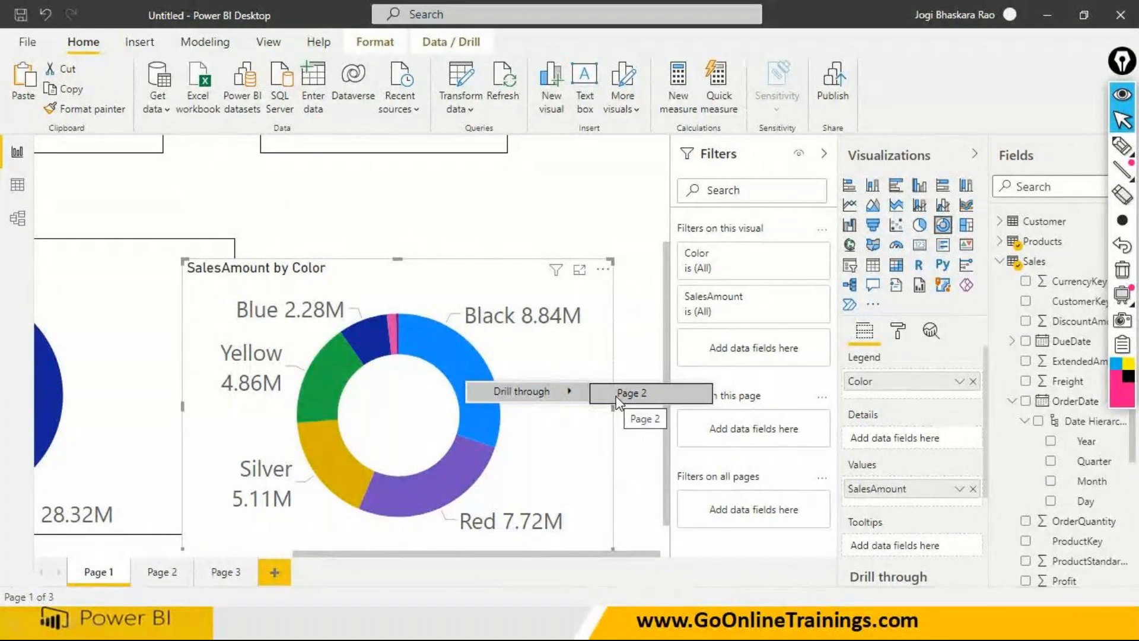
{"action": "left_click", "coordinate": [566, 432]}
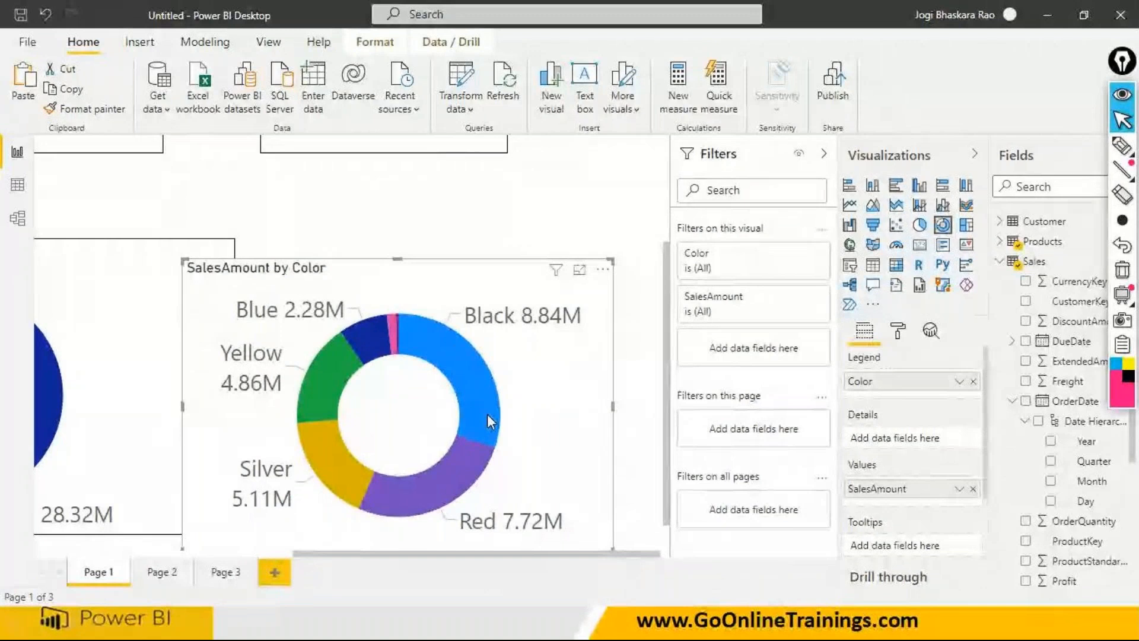
{"action": "right_click", "coordinate": [488, 415]}
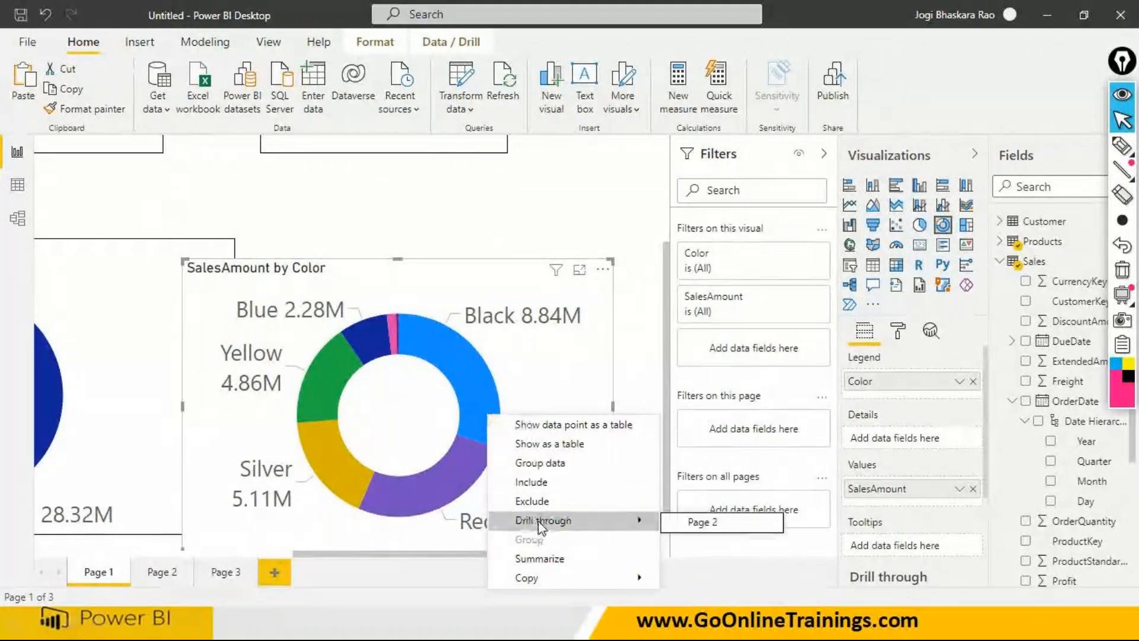
{"action": "left_click", "coordinate": [564, 379]}
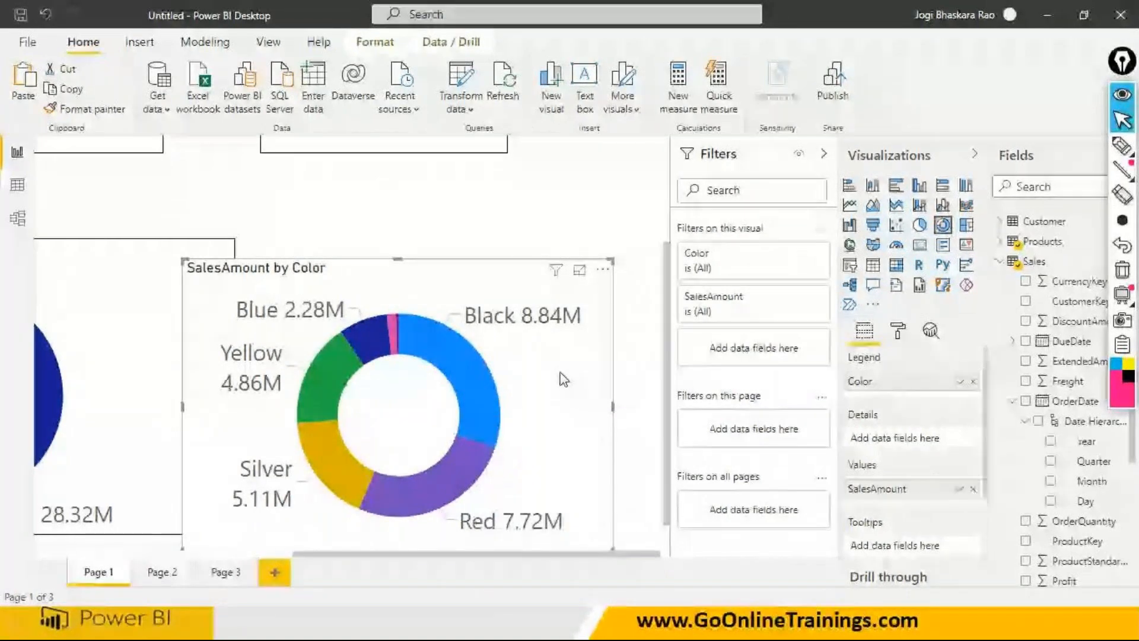
- Check the Black slice of the SalesAmount by Color donut for its Drill through option and activate the Drill through command
{"action": "mouse_move", "coordinate": [472, 392]}
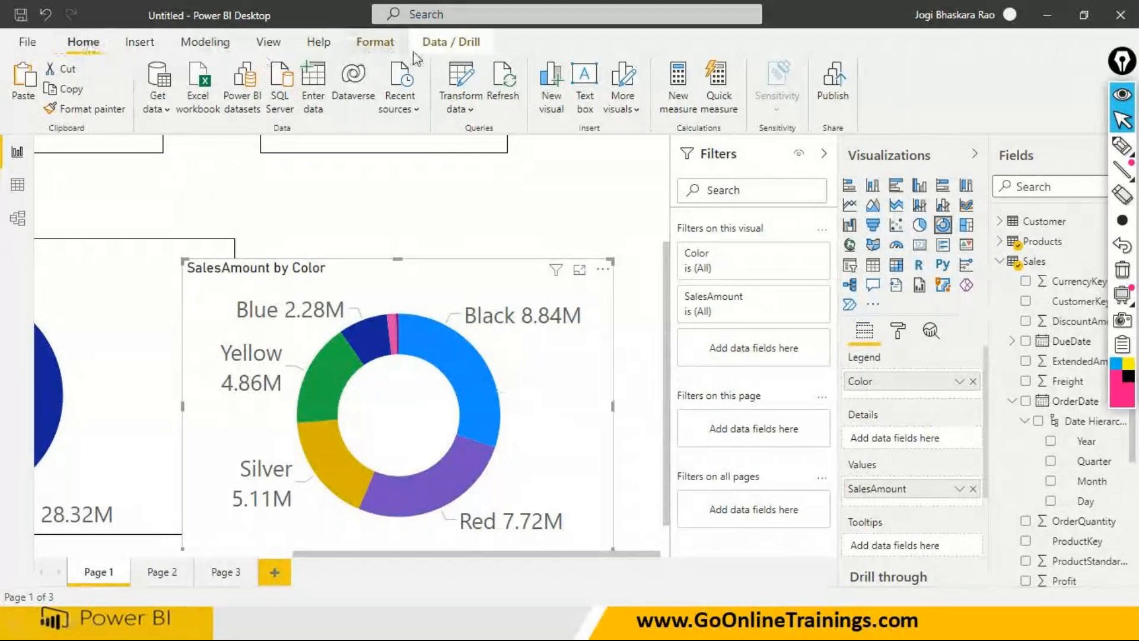
{"action": "right_click", "coordinate": [478, 378]}
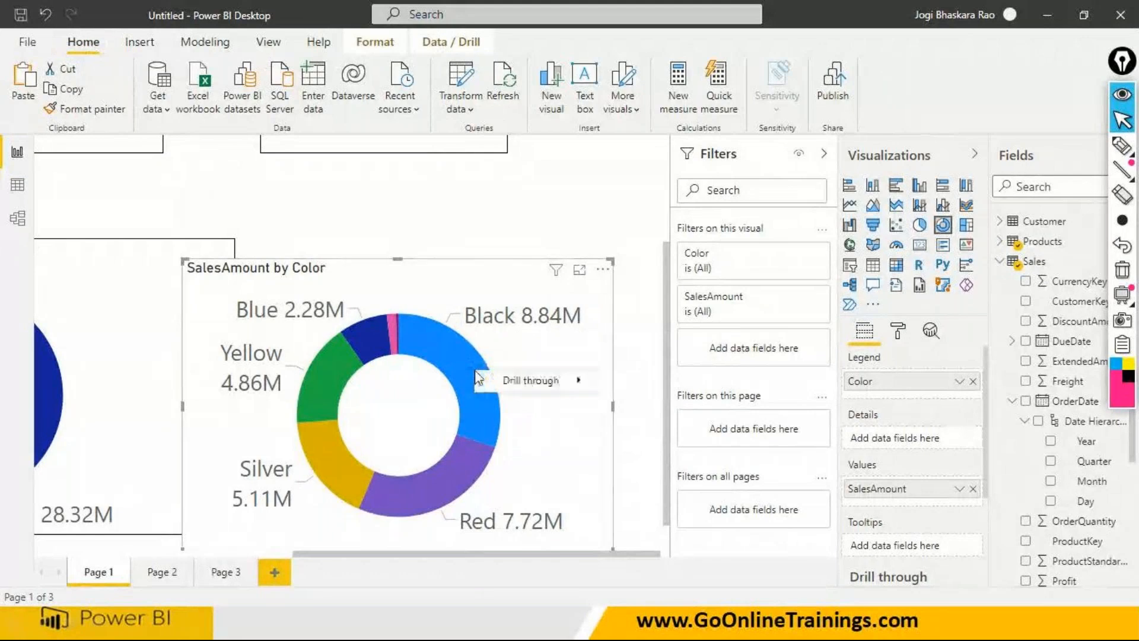
{"action": "left_click", "coordinate": [435, 44]}
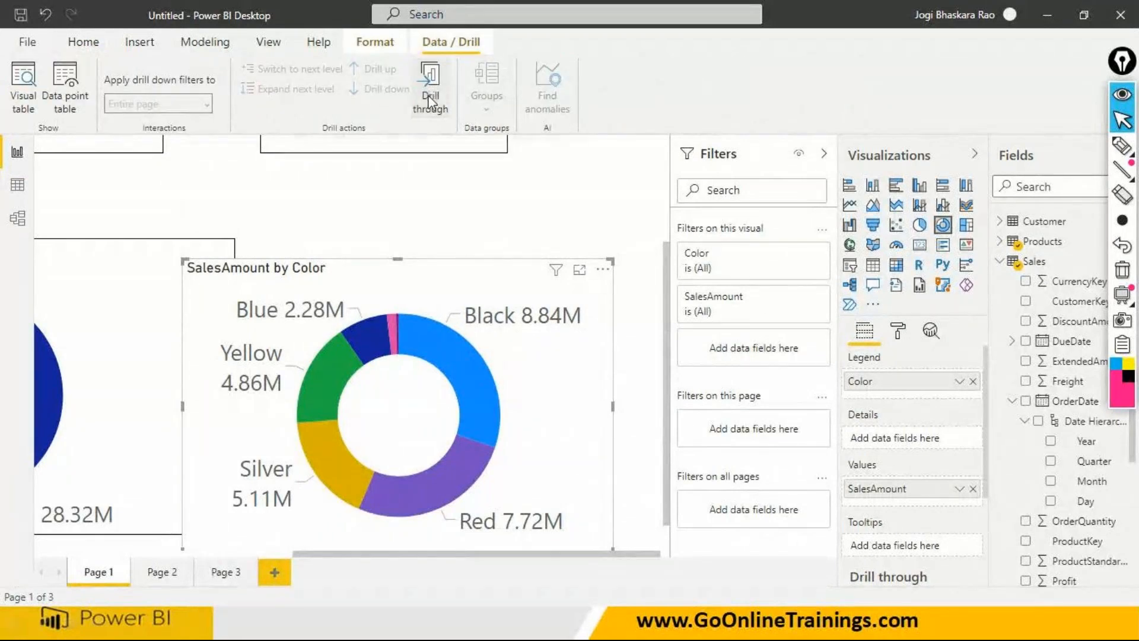
{"action": "left_click", "coordinate": [429, 89]}
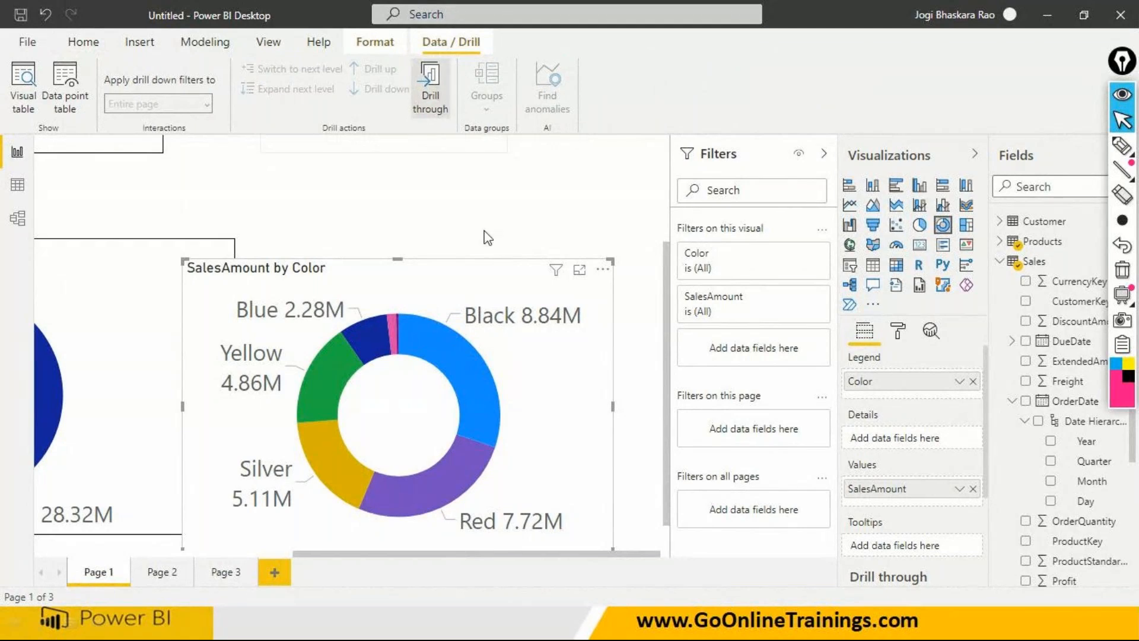
- Show the Drill through targets of the donut's Red and Silver slices without going to the target page
{"action": "right_click", "coordinate": [448, 486]}
{"action": "mouse_move", "coordinate": [498, 498]}
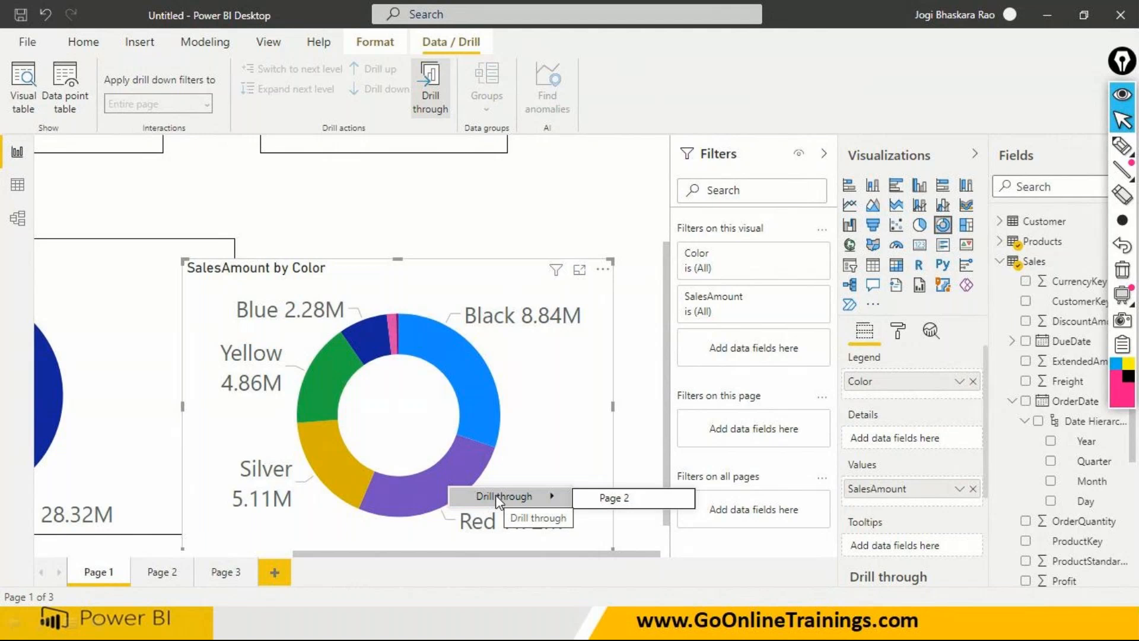
{"action": "left_click", "coordinate": [350, 477]}
{"action": "right_click", "coordinate": [350, 478]}
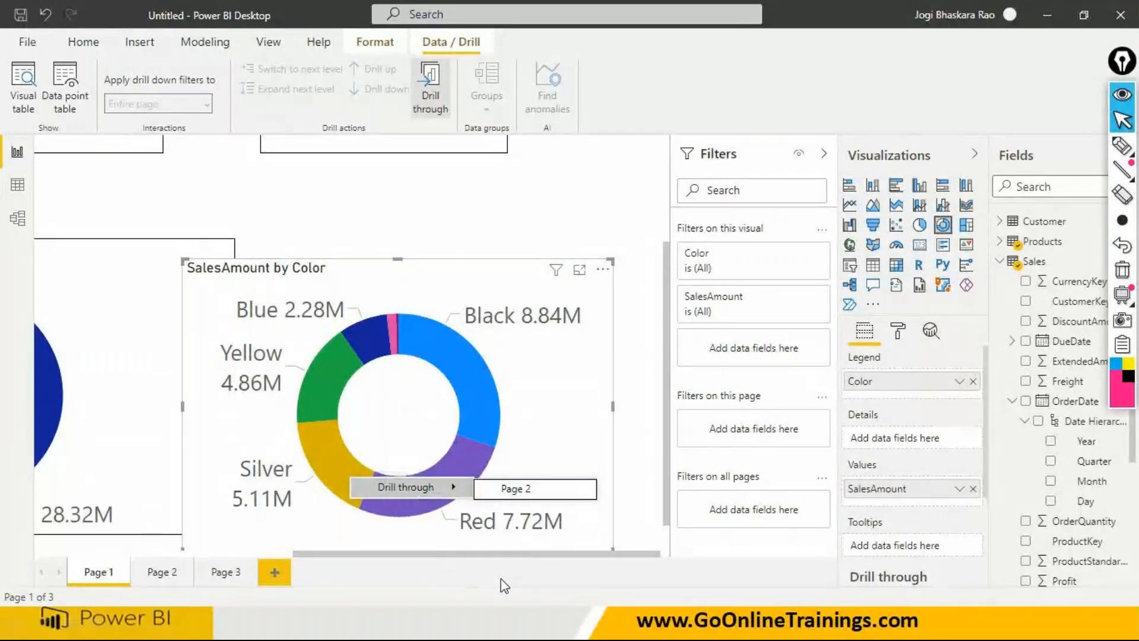
- Switch to the PowerPoint slide show at the requirement to filter all visuals on the South Region
{"action": "key", "text": "super"}
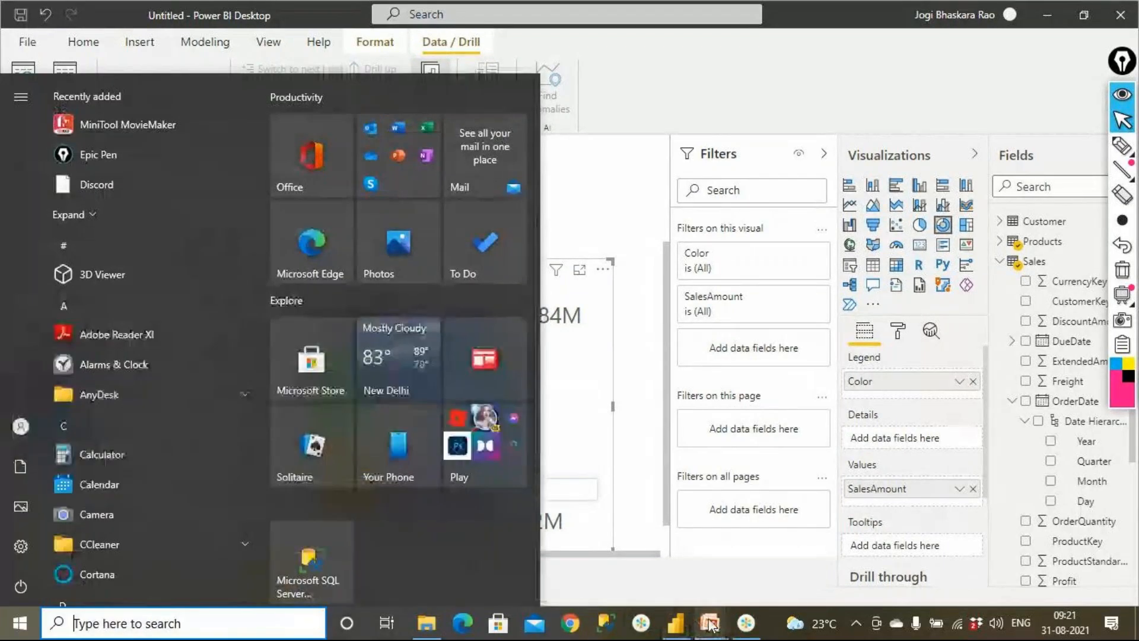
{"action": "mouse_move", "coordinate": [709, 623]}
{"action": "left_click", "coordinate": [686, 526]}
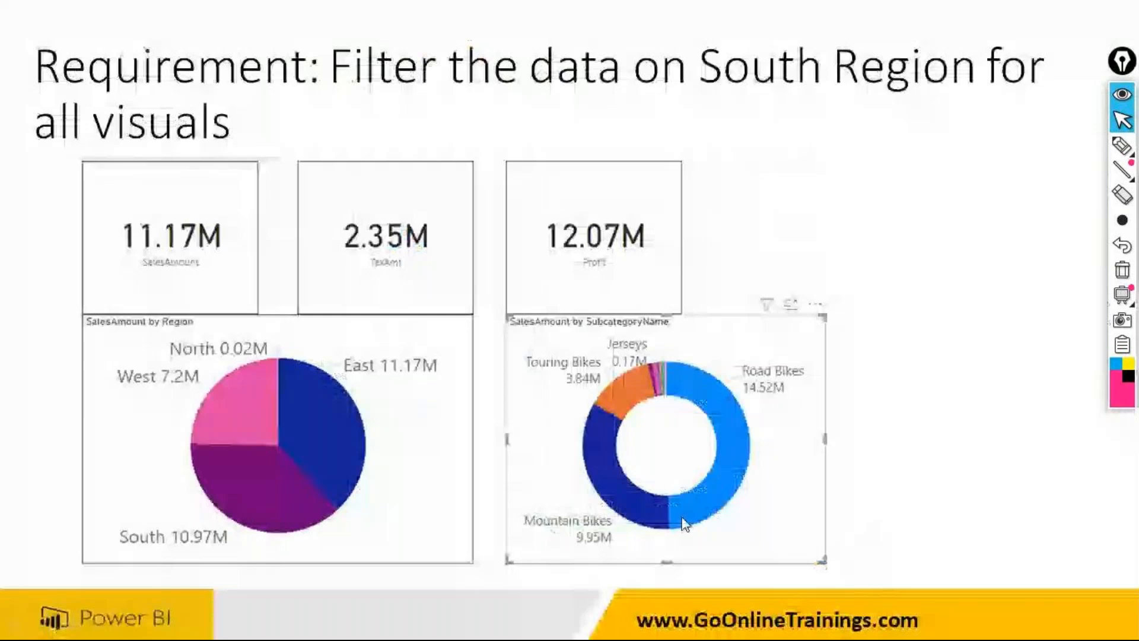
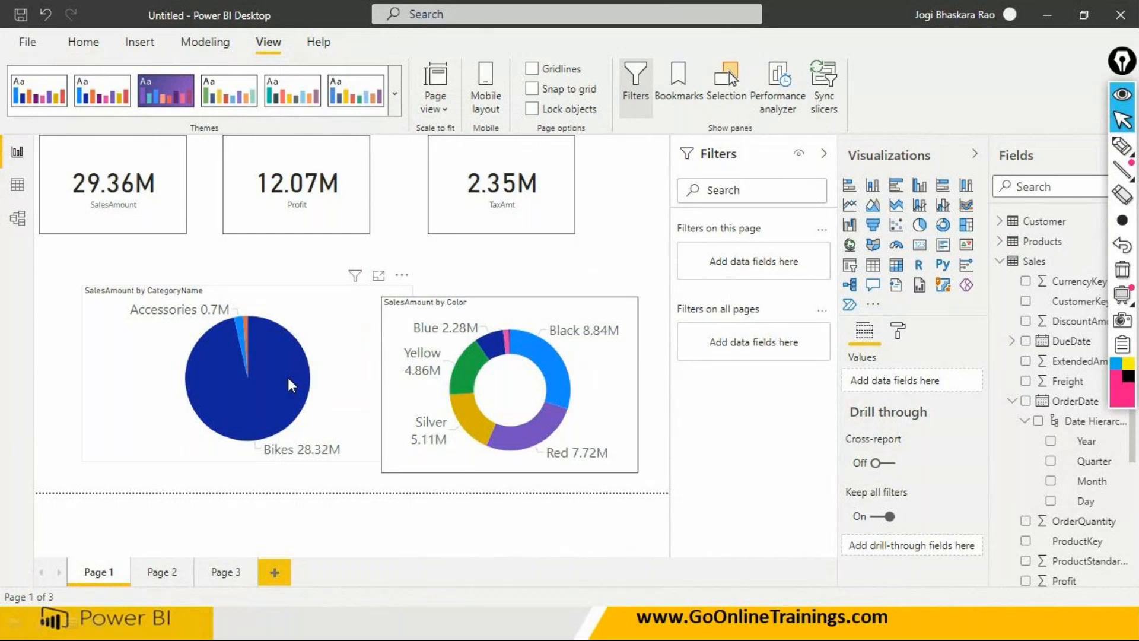
- Cross-filter Page 1 by the Bikes and Accessories slices of the SalesAmount by CategoryName pie chart, and clear the selection
{"action": "left_click", "coordinate": [287, 378]}
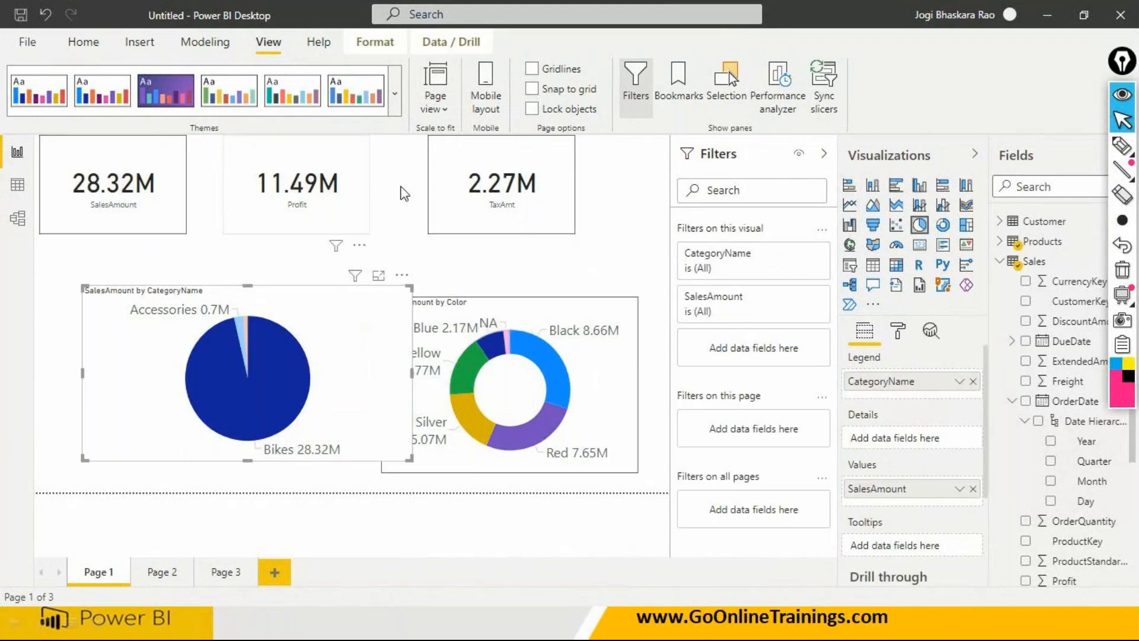
{"action": "left_click", "coordinate": [241, 325]}
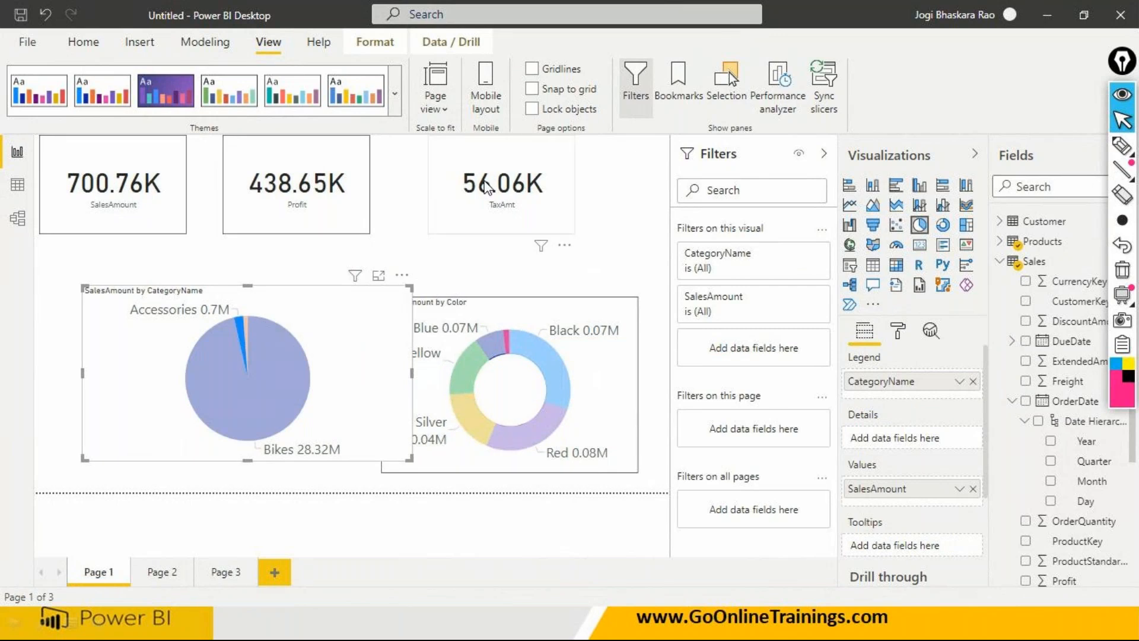
{"action": "left_click", "coordinate": [285, 366]}
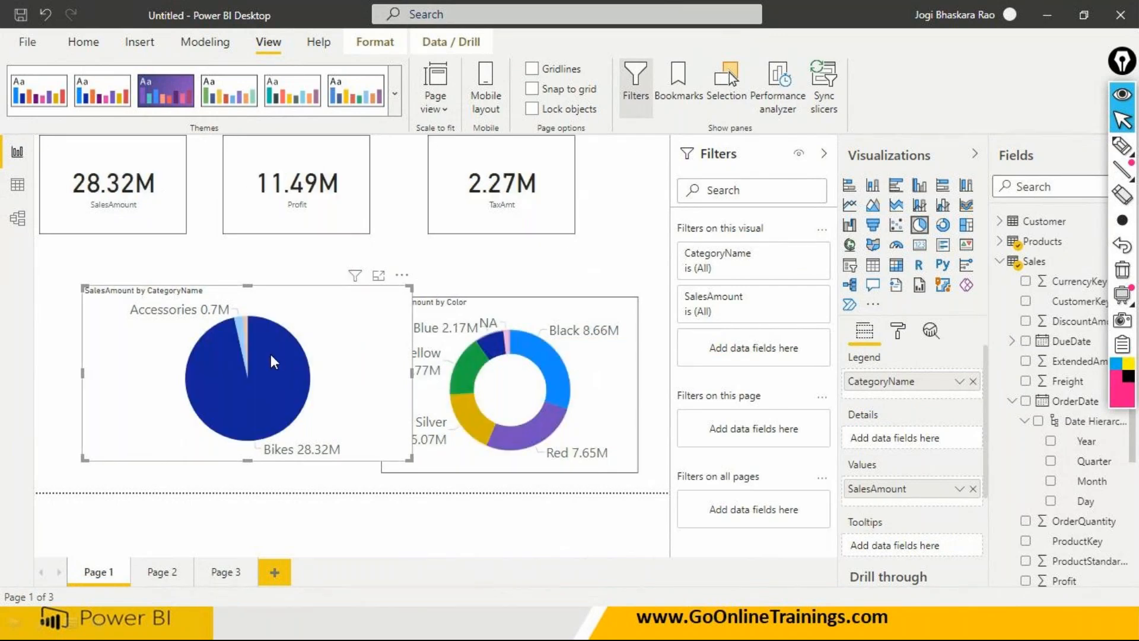
{"action": "left_click", "coordinate": [232, 370]}
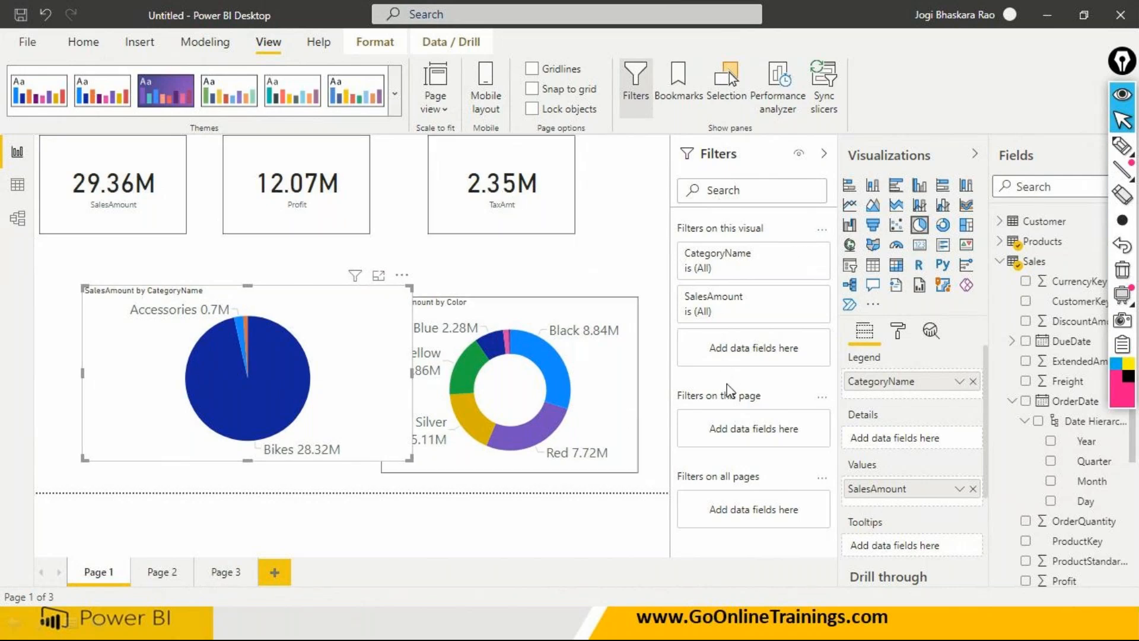
- Separate the overlapping CategoryName pie and Color donut by moving the pie left and slightly down and the donut to the right
{"action": "left_click_drag", "start_coordinate": [134, 381], "coordinate": [102, 394]}
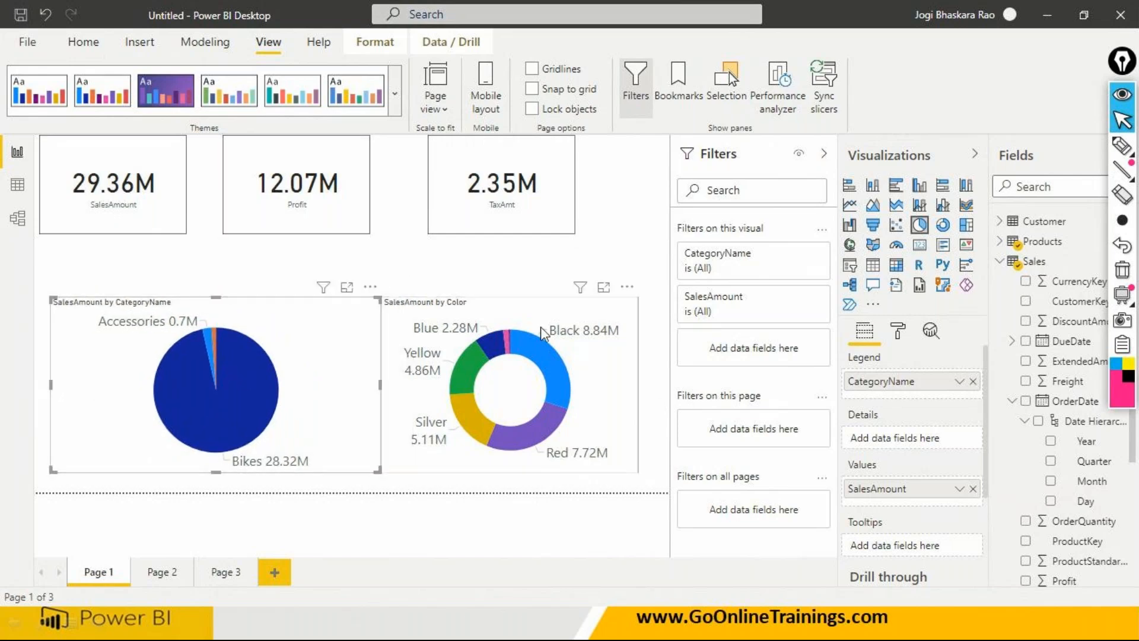
{"action": "left_click_drag", "start_coordinate": [550, 314], "coordinate": [570, 311]}
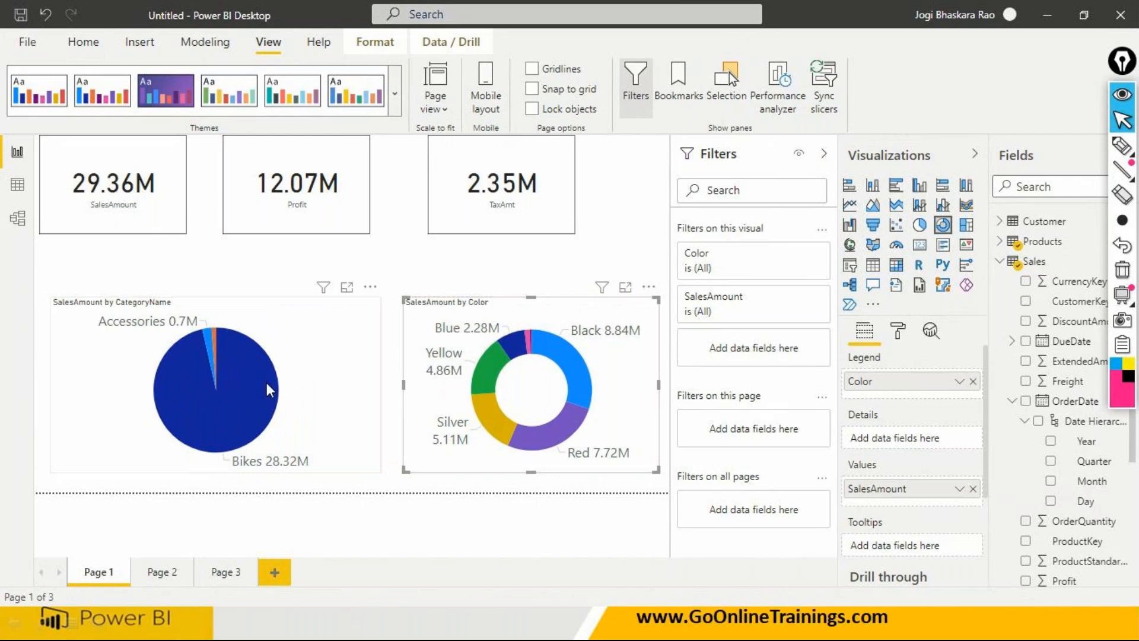
- Filter by the pie's Bikes slice, show the Drill through option on the donut's Silver and Red slices, and clear the Bikes filter
{"action": "left_click", "coordinate": [255, 373]}
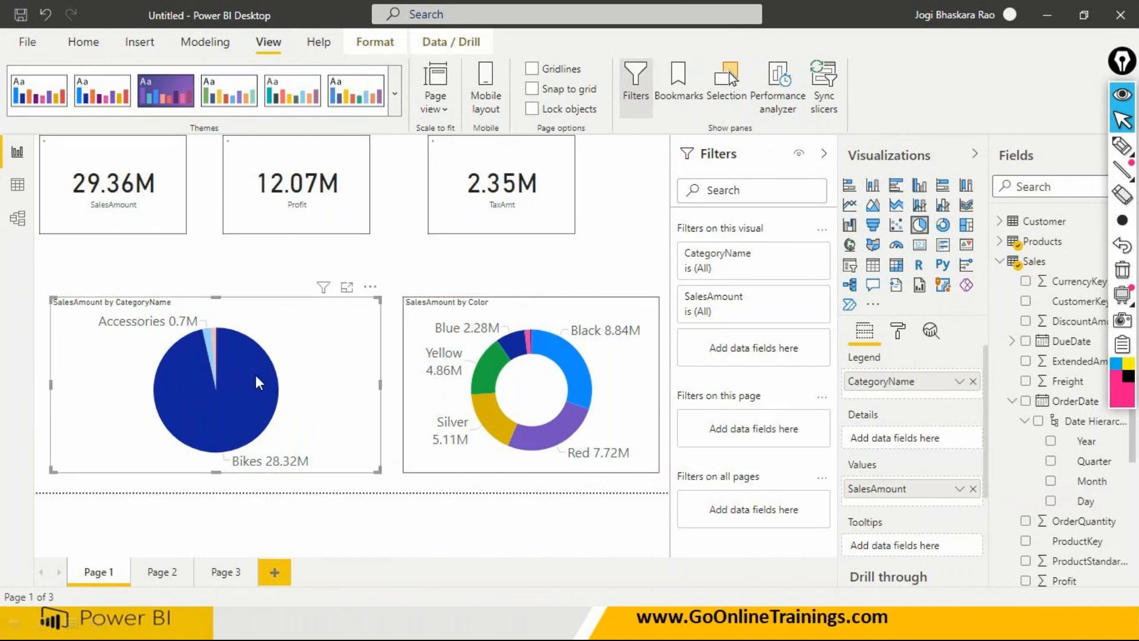
{"action": "right_click", "coordinate": [488, 398]}
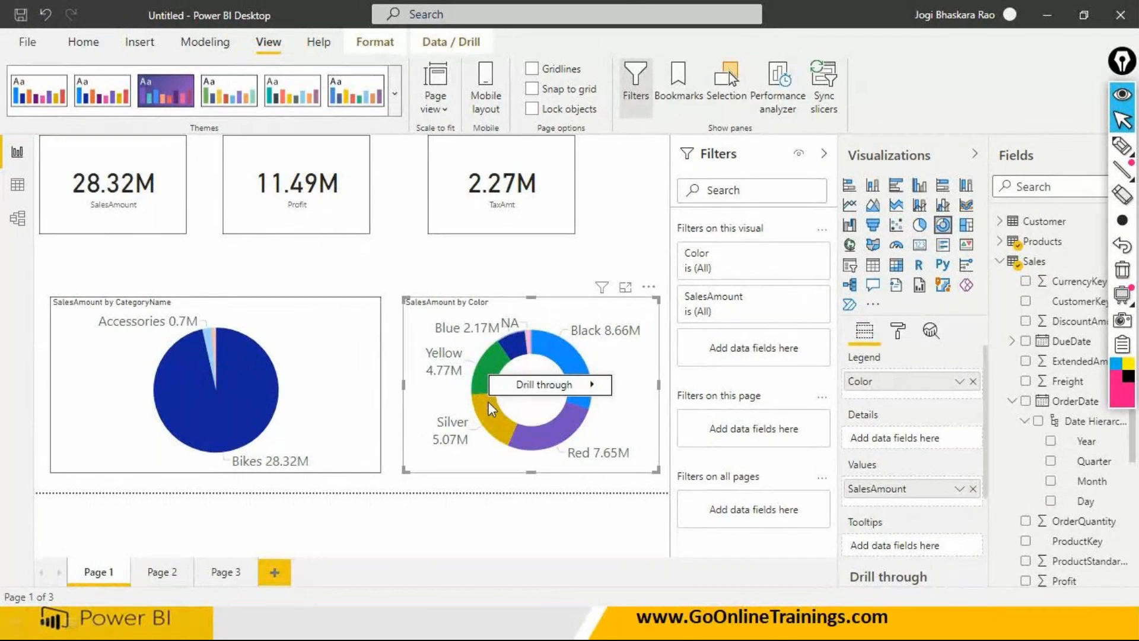
{"action": "right_click", "coordinate": [541, 441]}
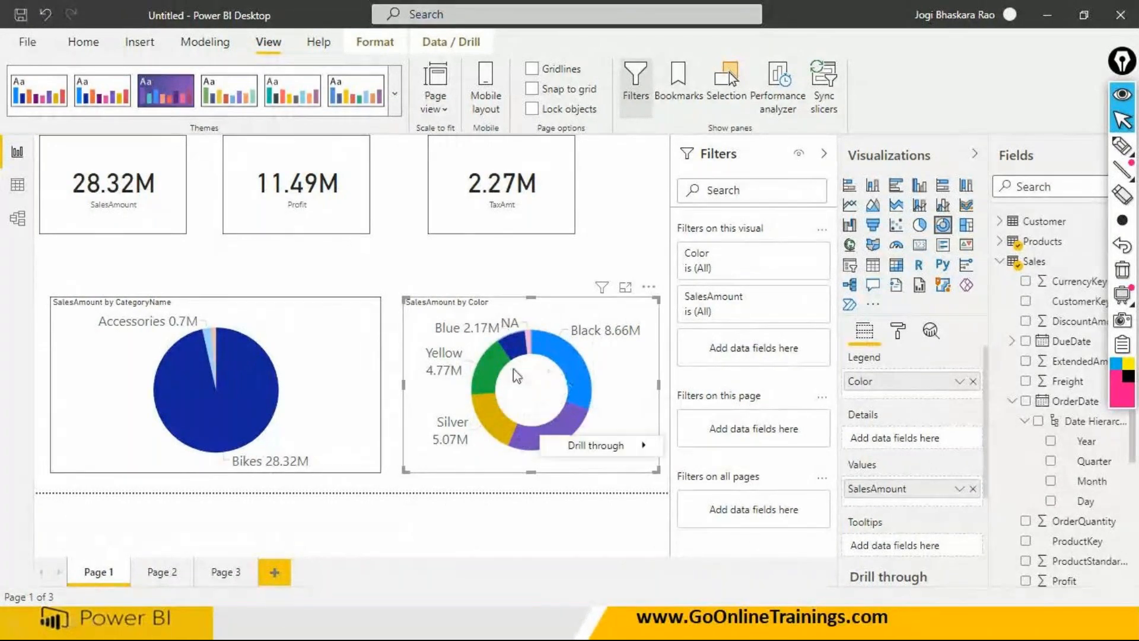
{"action": "left_click", "coordinate": [229, 367]}
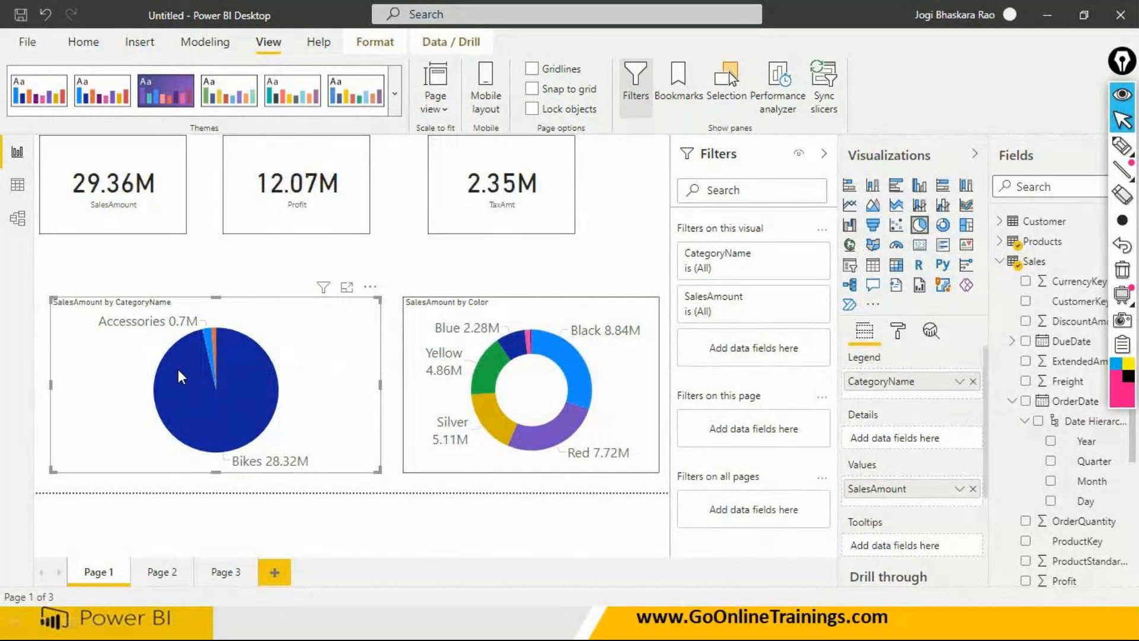
- Cross-filter the cards and donut by the pie's Accessories slice and its smallest slice, and deselect the chart
{"action": "left_click", "coordinate": [205, 339]}
{"action": "left_click", "coordinate": [213, 335]}
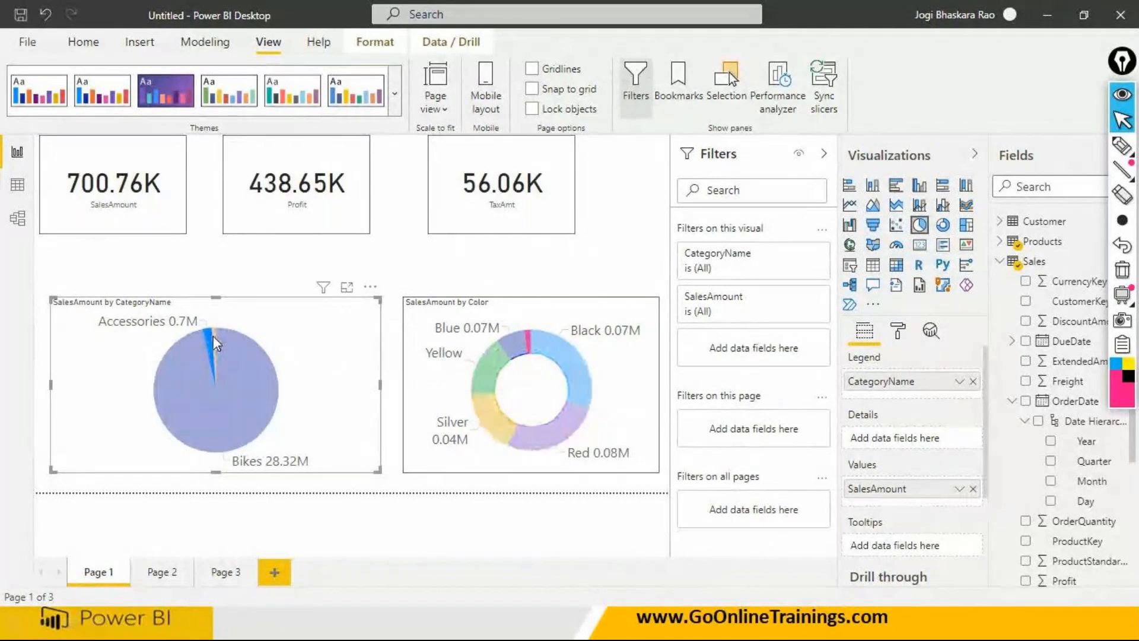
{"action": "left_click", "coordinate": [216, 335]}
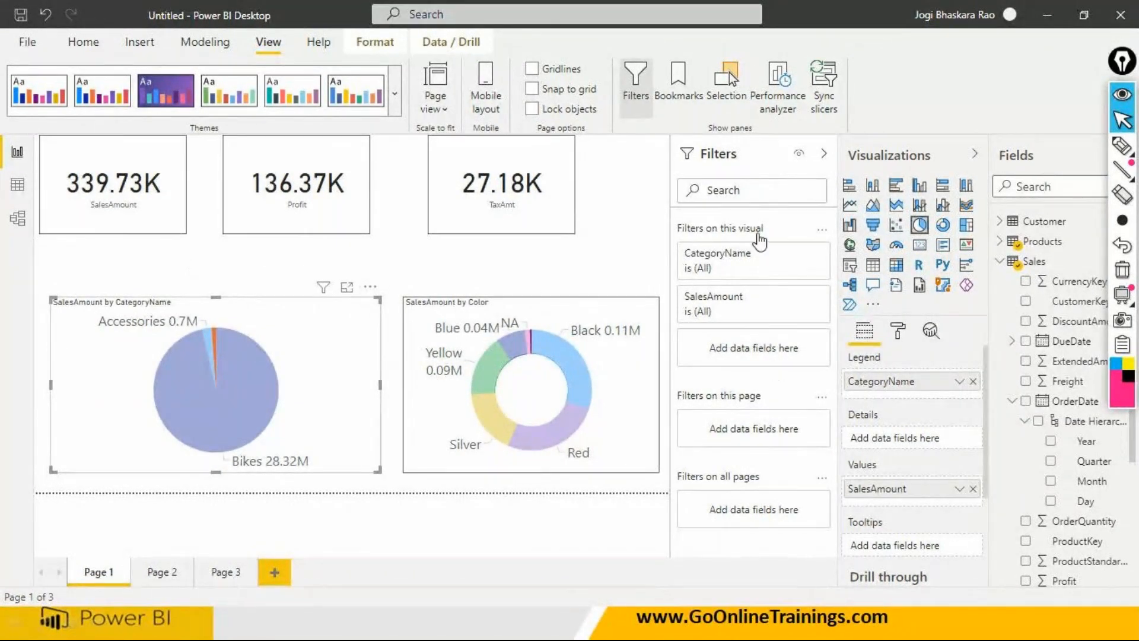
{"action": "left_click", "coordinate": [467, 543]}
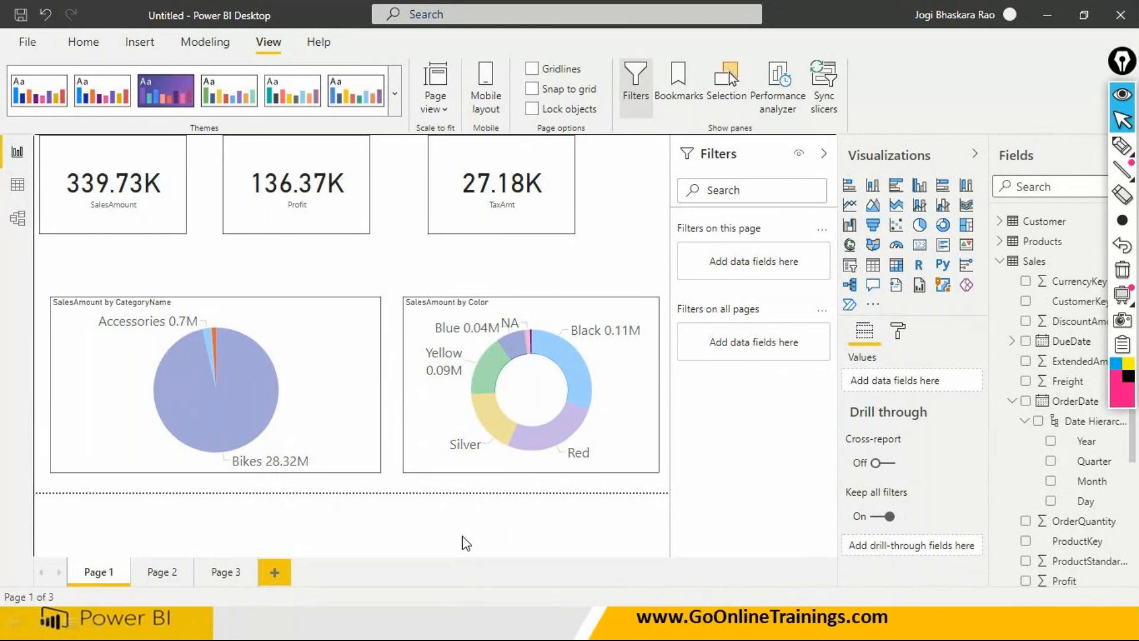
- Compare the cards and donut filtered by the pie's Bikes, Accessories and smallest slices in turn, and remove the slice filter
{"action": "mouse_move", "coordinate": [1122, 146]}
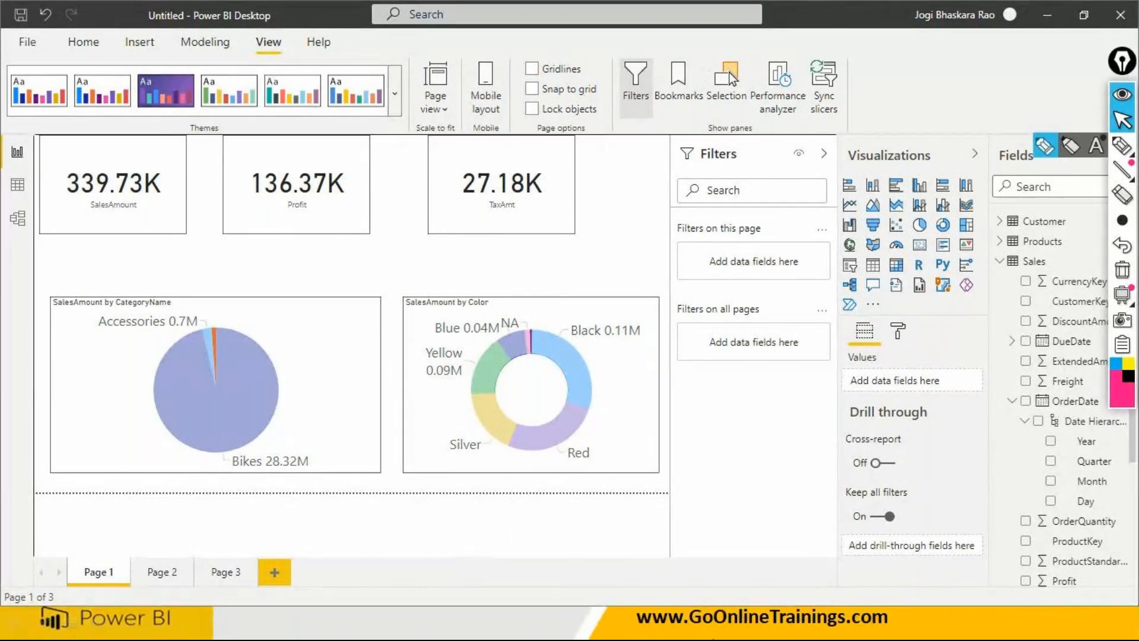
{"action": "left_click", "coordinate": [252, 383]}
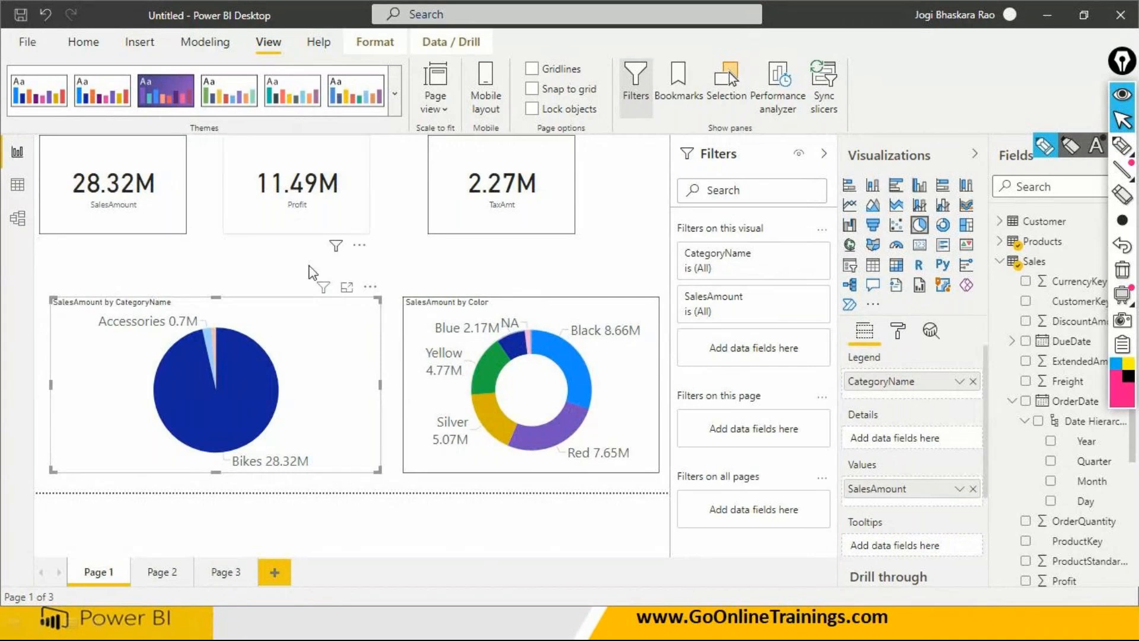
{"action": "left_click", "coordinate": [208, 345]}
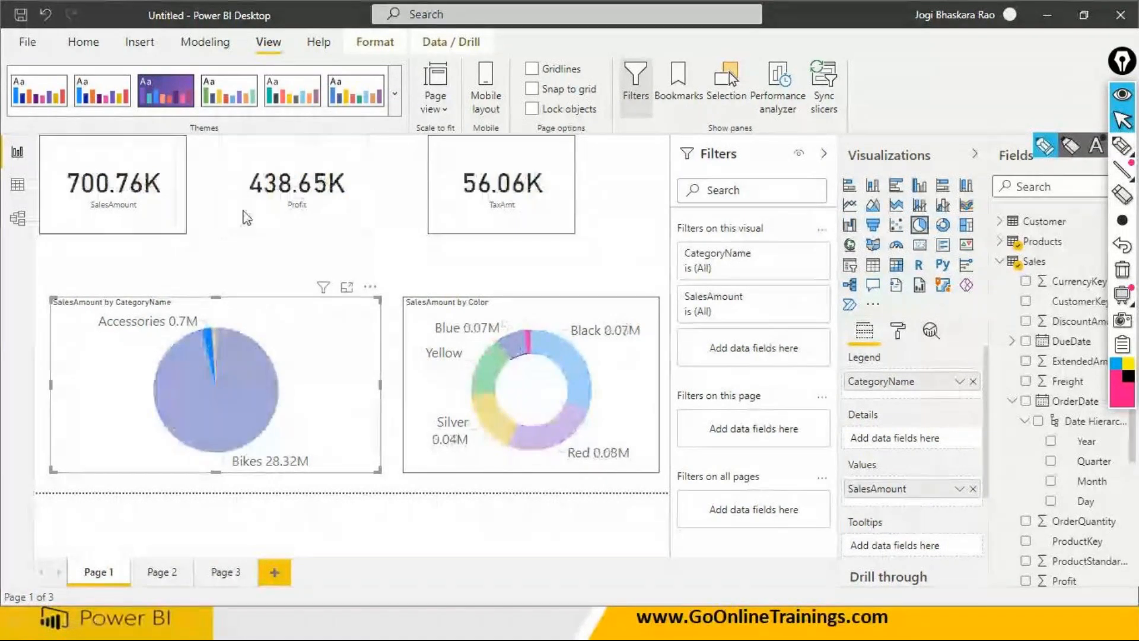
{"action": "mouse_move", "coordinate": [215, 349]}
{"action": "left_click", "coordinate": [216, 346]}
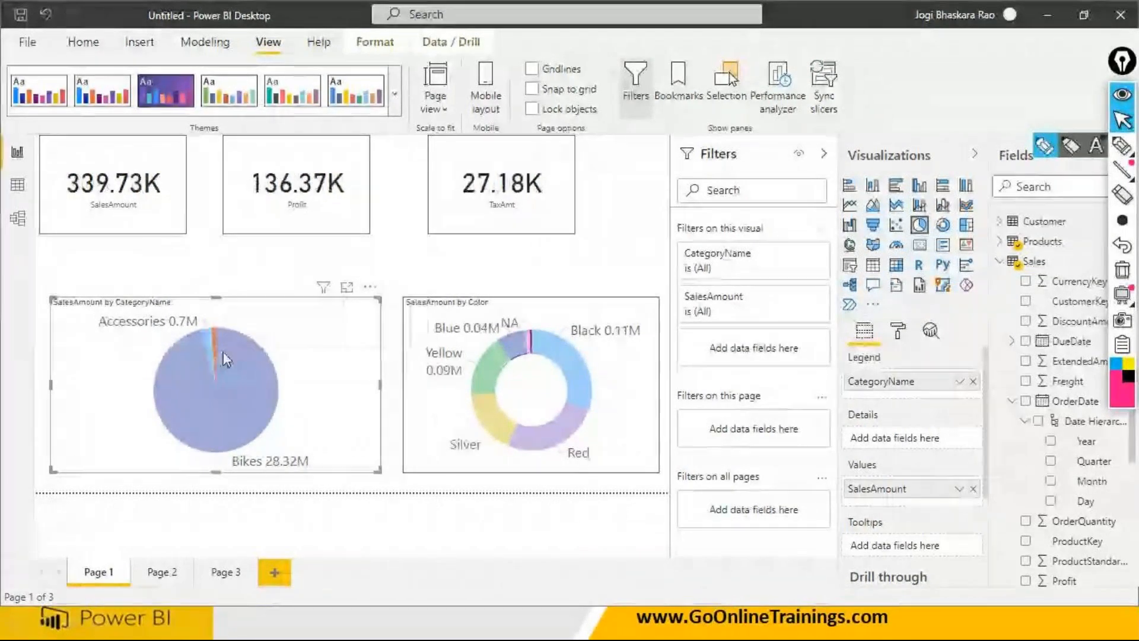
{"action": "left_click", "coordinate": [240, 403]}
{"action": "left_click", "coordinate": [259, 371]}
{"action": "left_click", "coordinate": [234, 355]}
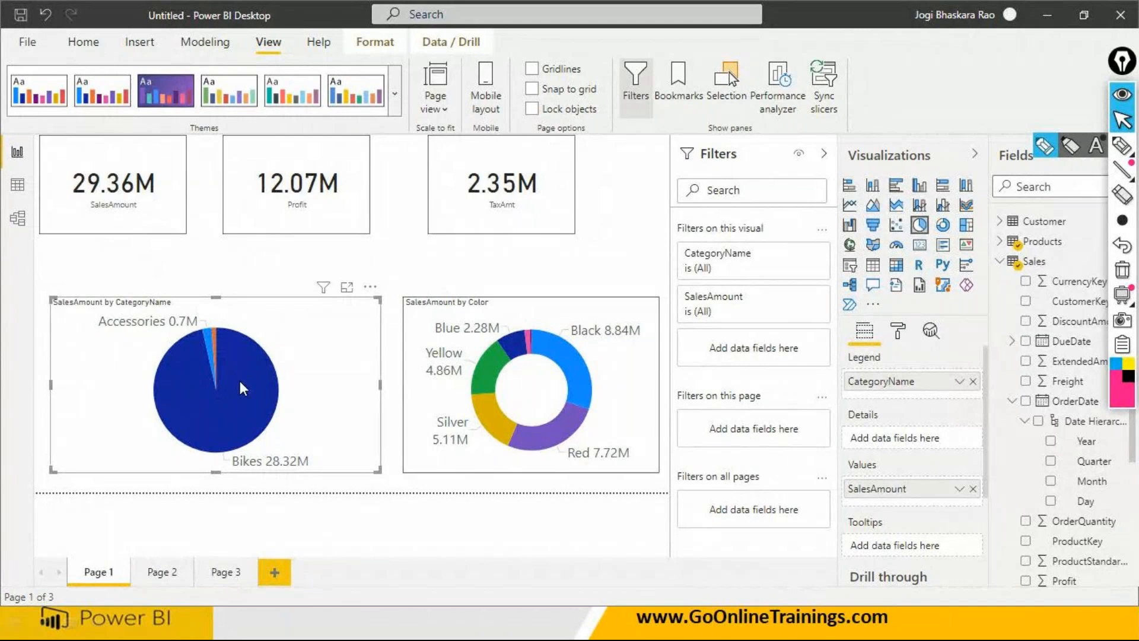
- Inspect the pie's Bikes slice, cross-filter the page by Bikes and by Accessories, and deselect the pie chart
{"action": "mouse_move", "coordinate": [240, 382]}
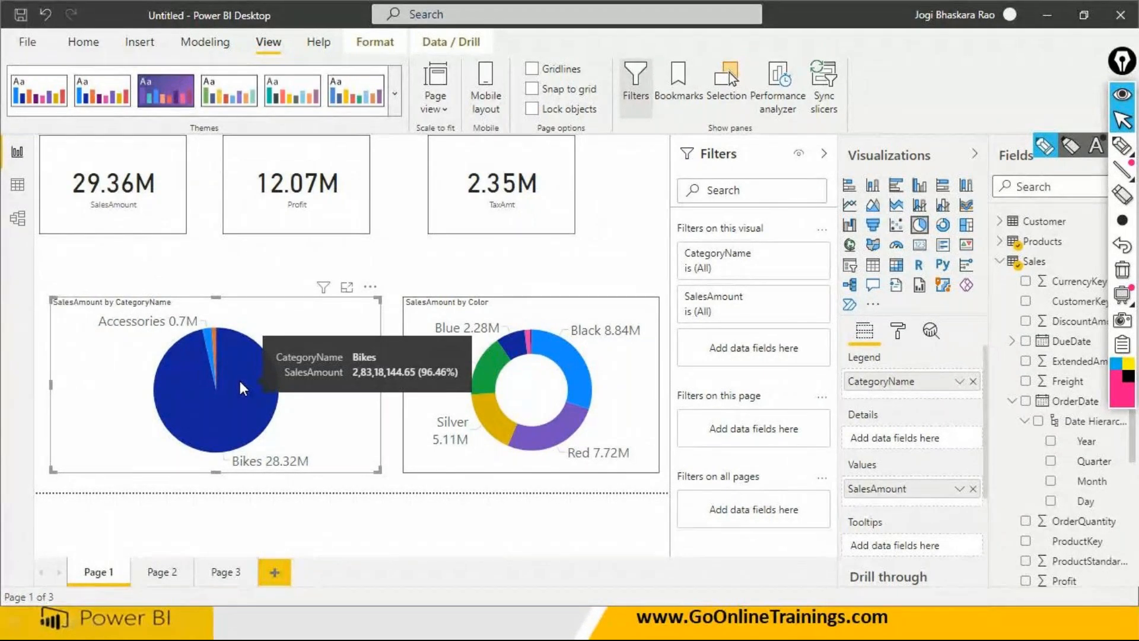
{"action": "left_click", "coordinate": [192, 355]}
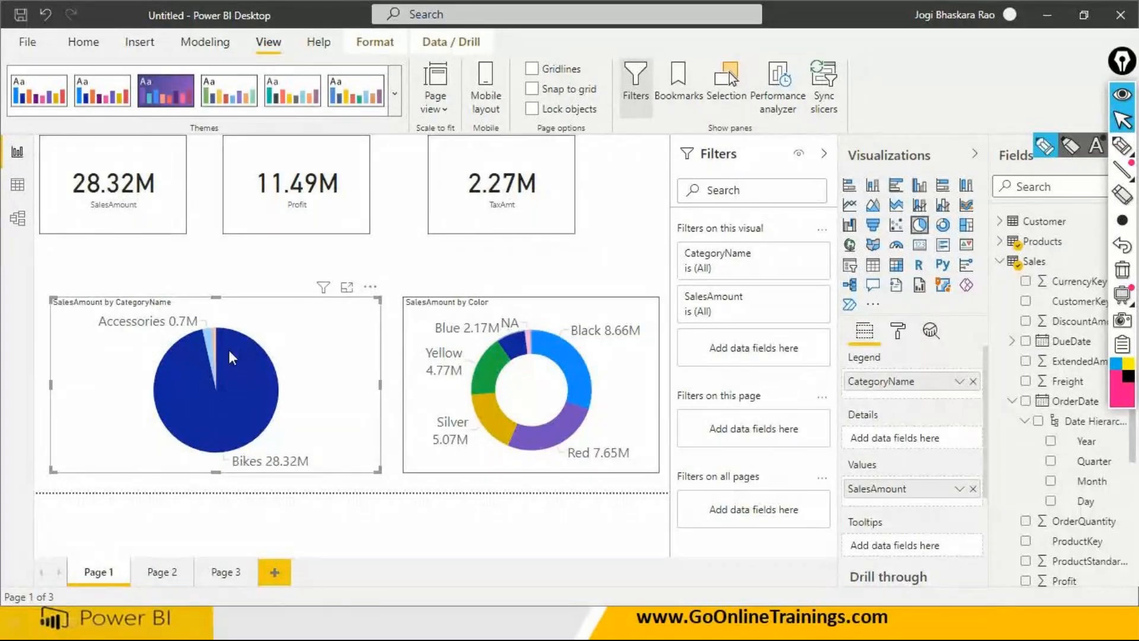
{"action": "left_click", "coordinate": [211, 346]}
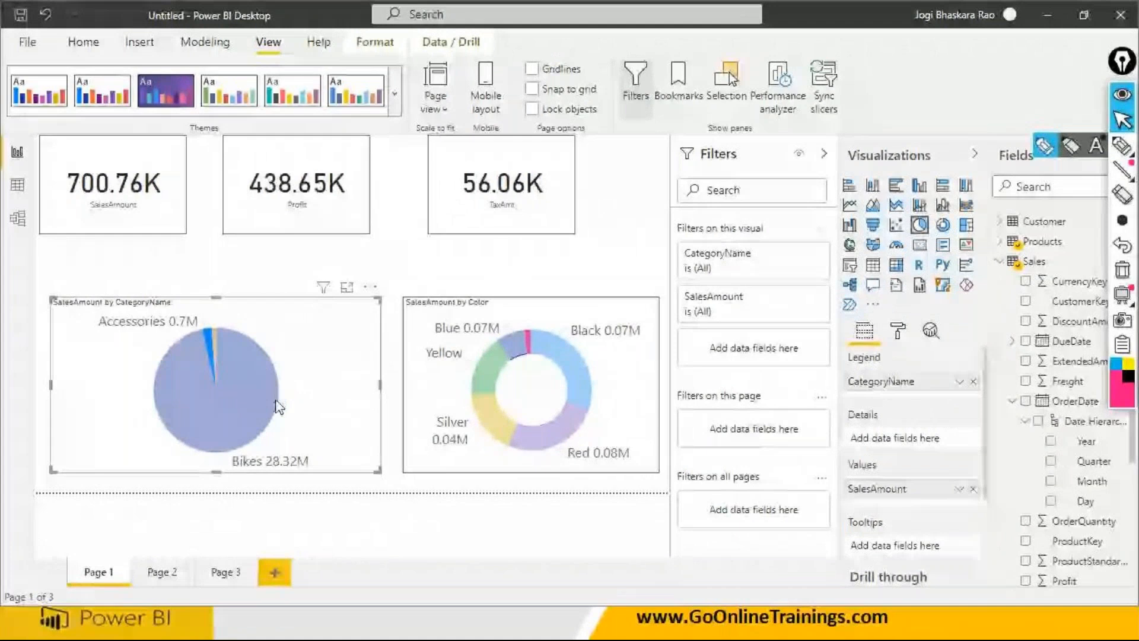
{"action": "left_click", "coordinate": [336, 512]}
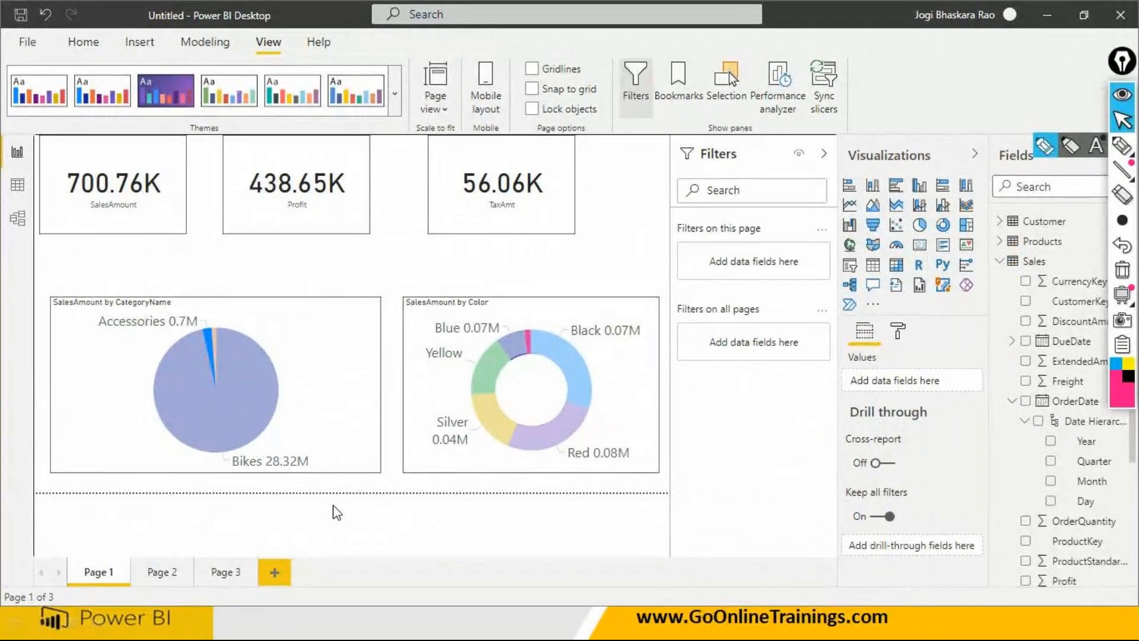
- Filter Page 1 by the pie's Bikes slice, check the visuals on Page 2 for comparison, and return to Page 1
{"action": "left_click", "coordinate": [226, 387]}
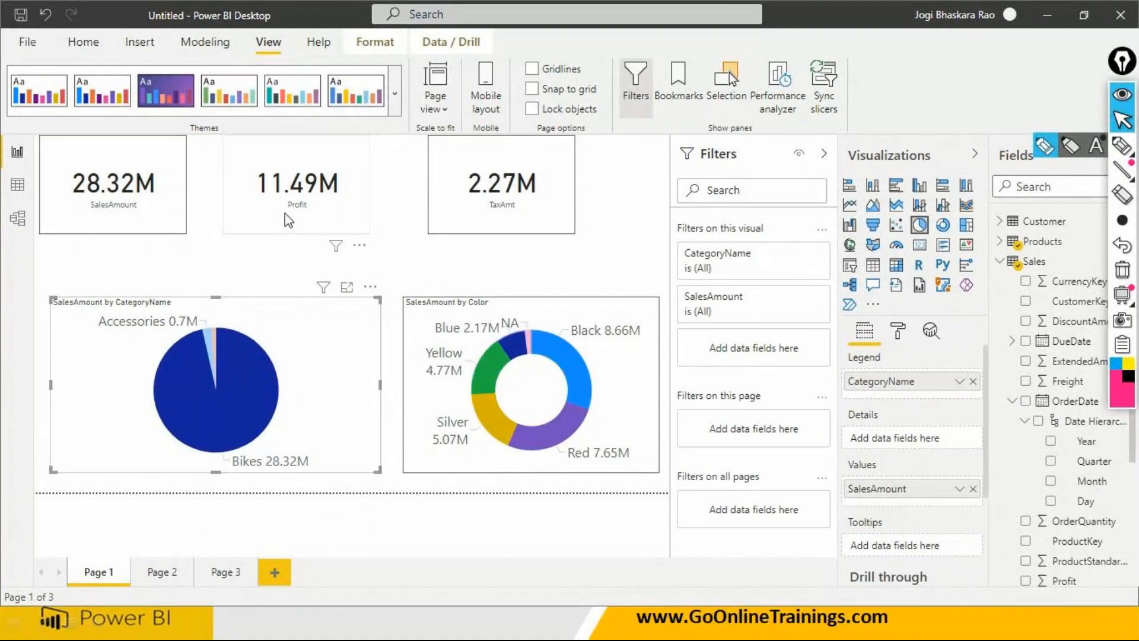
{"action": "left_click", "coordinate": [163, 573]}
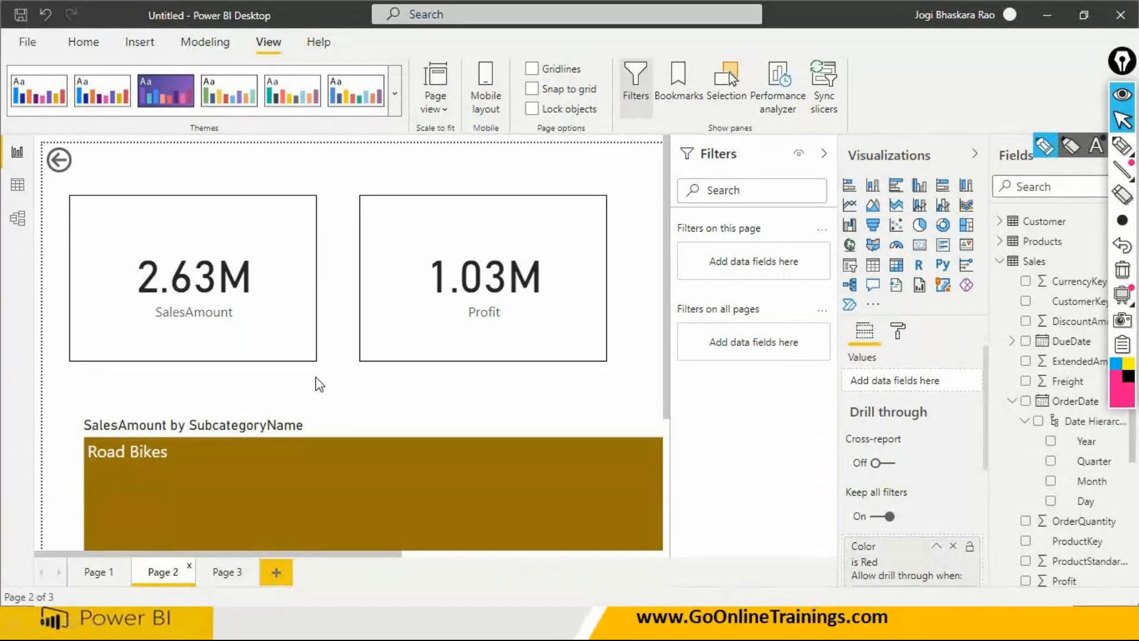
{"action": "left_click", "coordinate": [92, 573]}
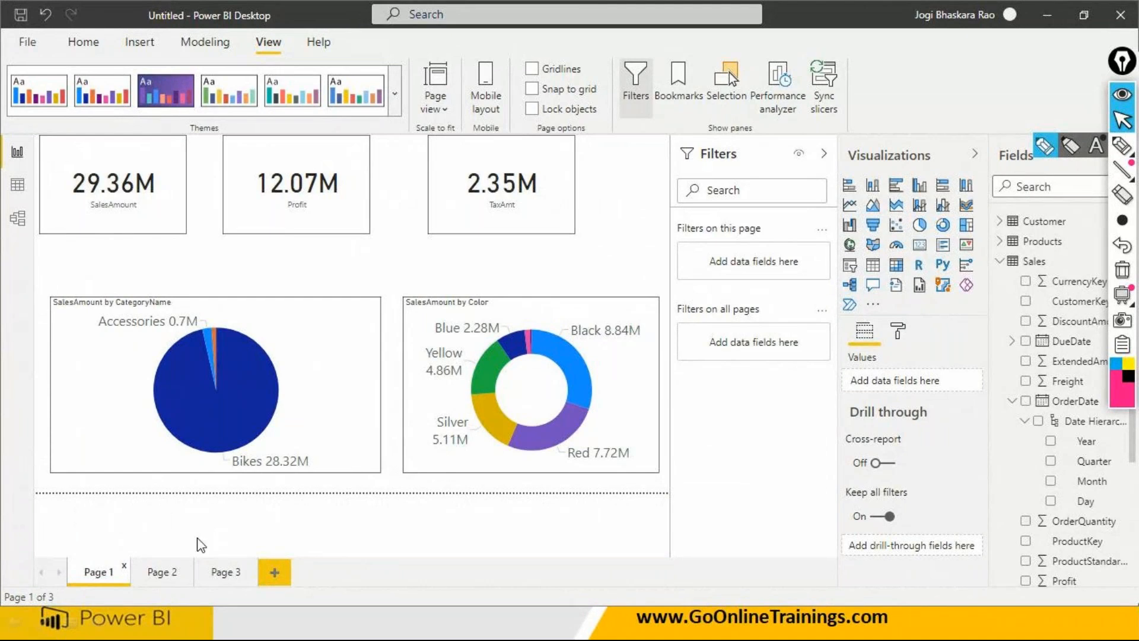
- Switch to the running PowerPoint slide show at the "When to use Filters...?" slide
{"action": "key", "text": "super"}
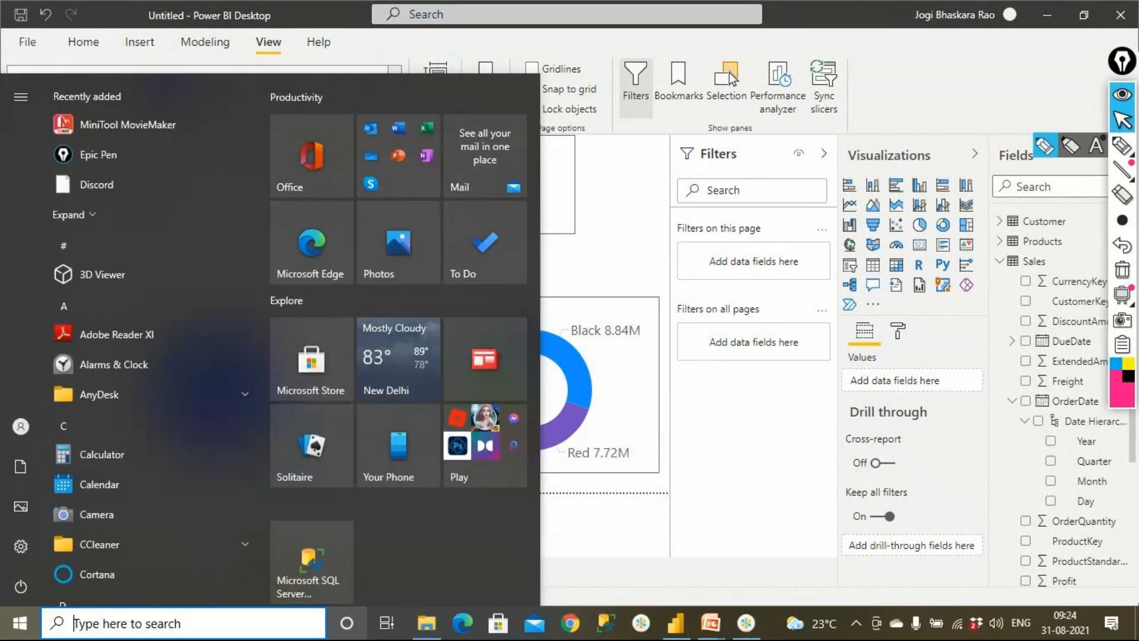
{"action": "left_click", "coordinate": [709, 623]}
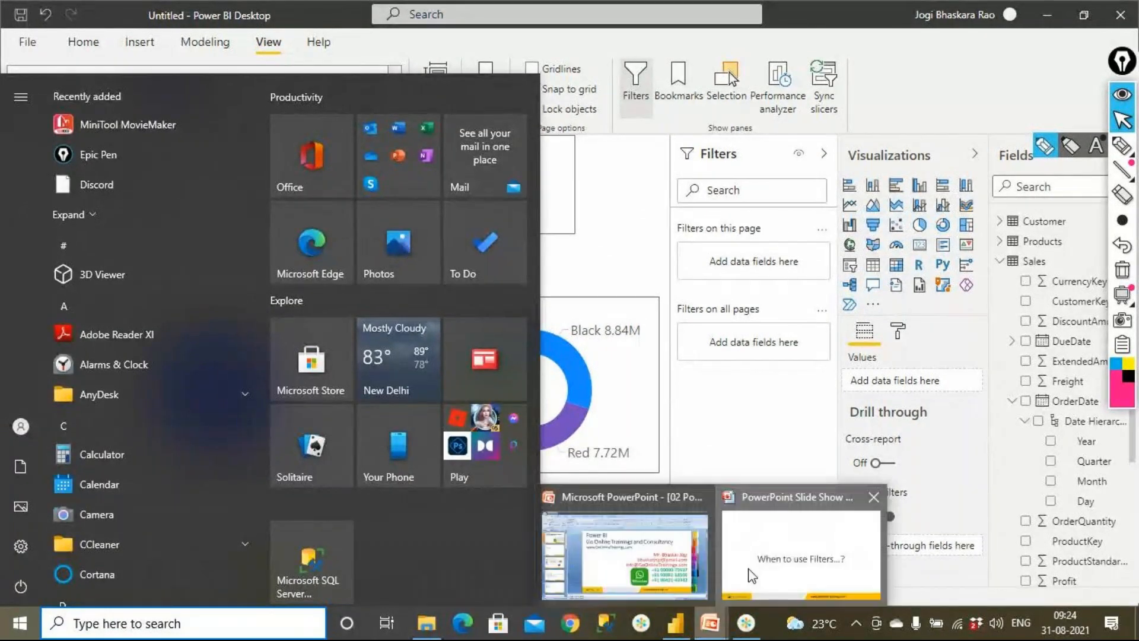
{"action": "left_click", "coordinate": [798, 549]}
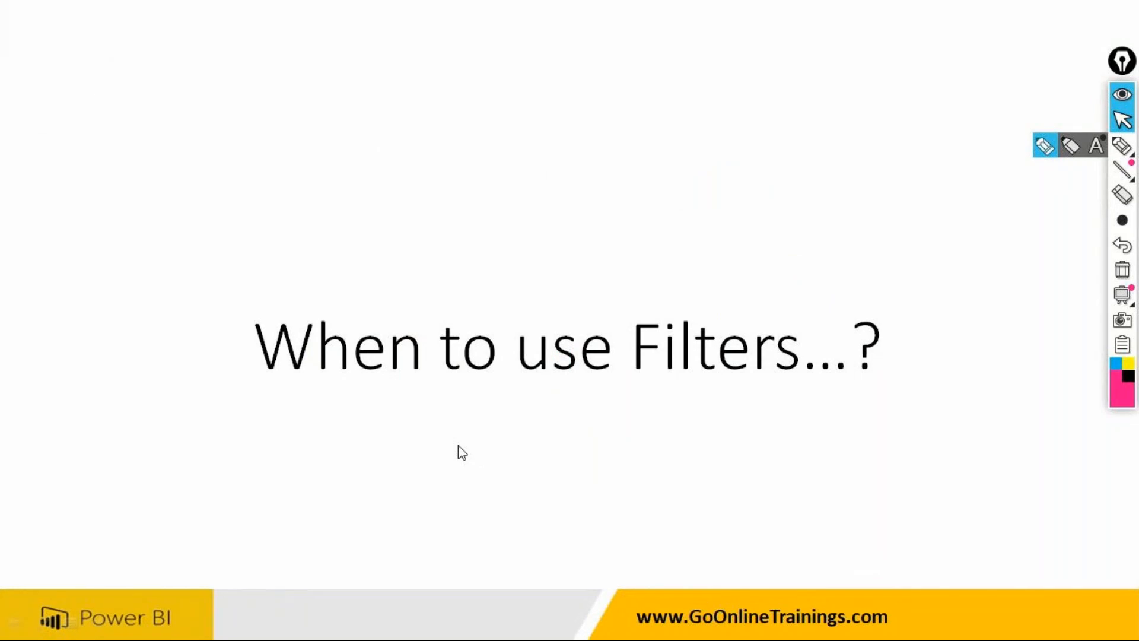